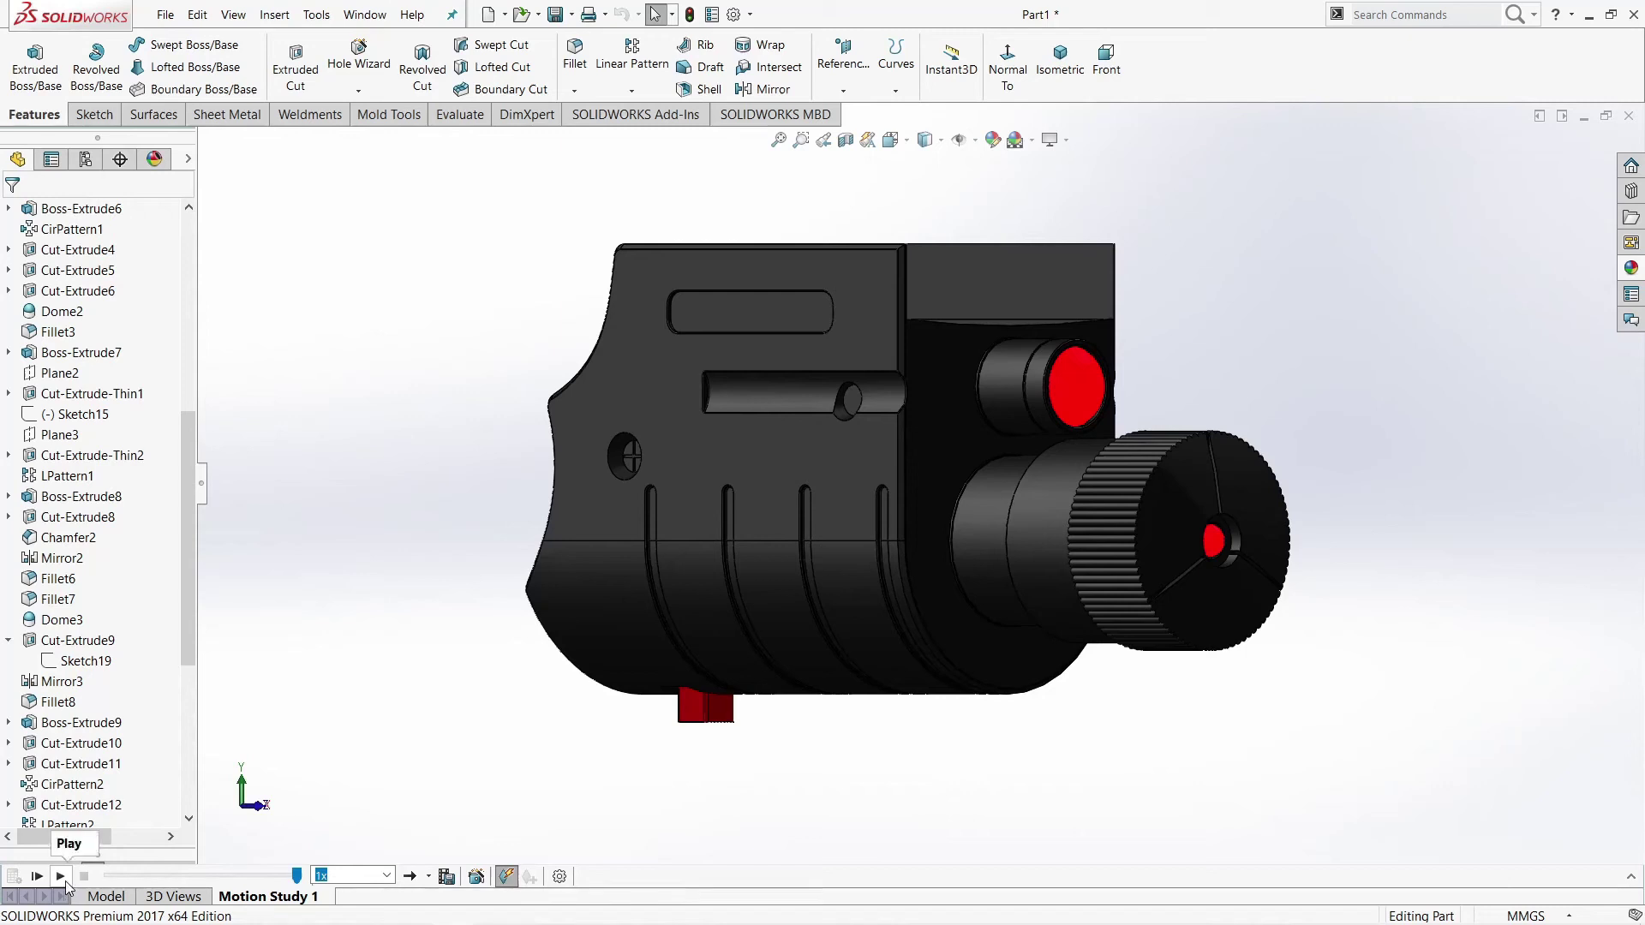
# Step: Play the Motion Study animation of the finished weapon light
pyautogui.click(65, 880)
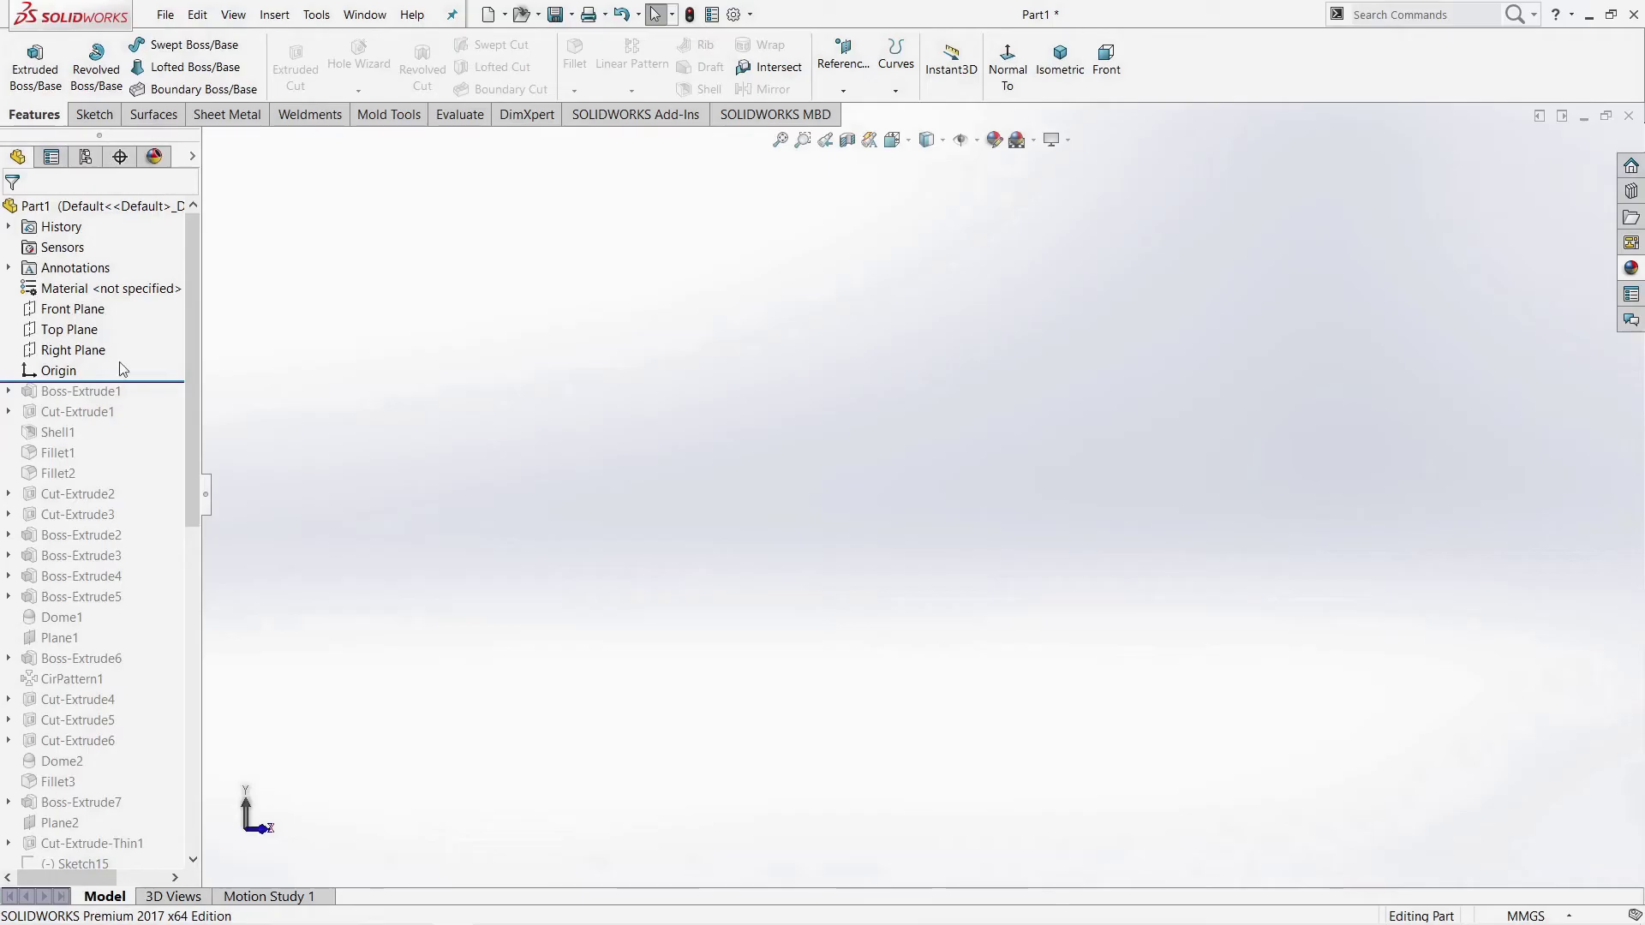
# Step: Roll forward to Boss-Extrude1 and review its Sketch1 profile, 22.50 wide and 33 high
pyautogui.moveTo(148, 381); pyautogui.dragTo(144, 401)
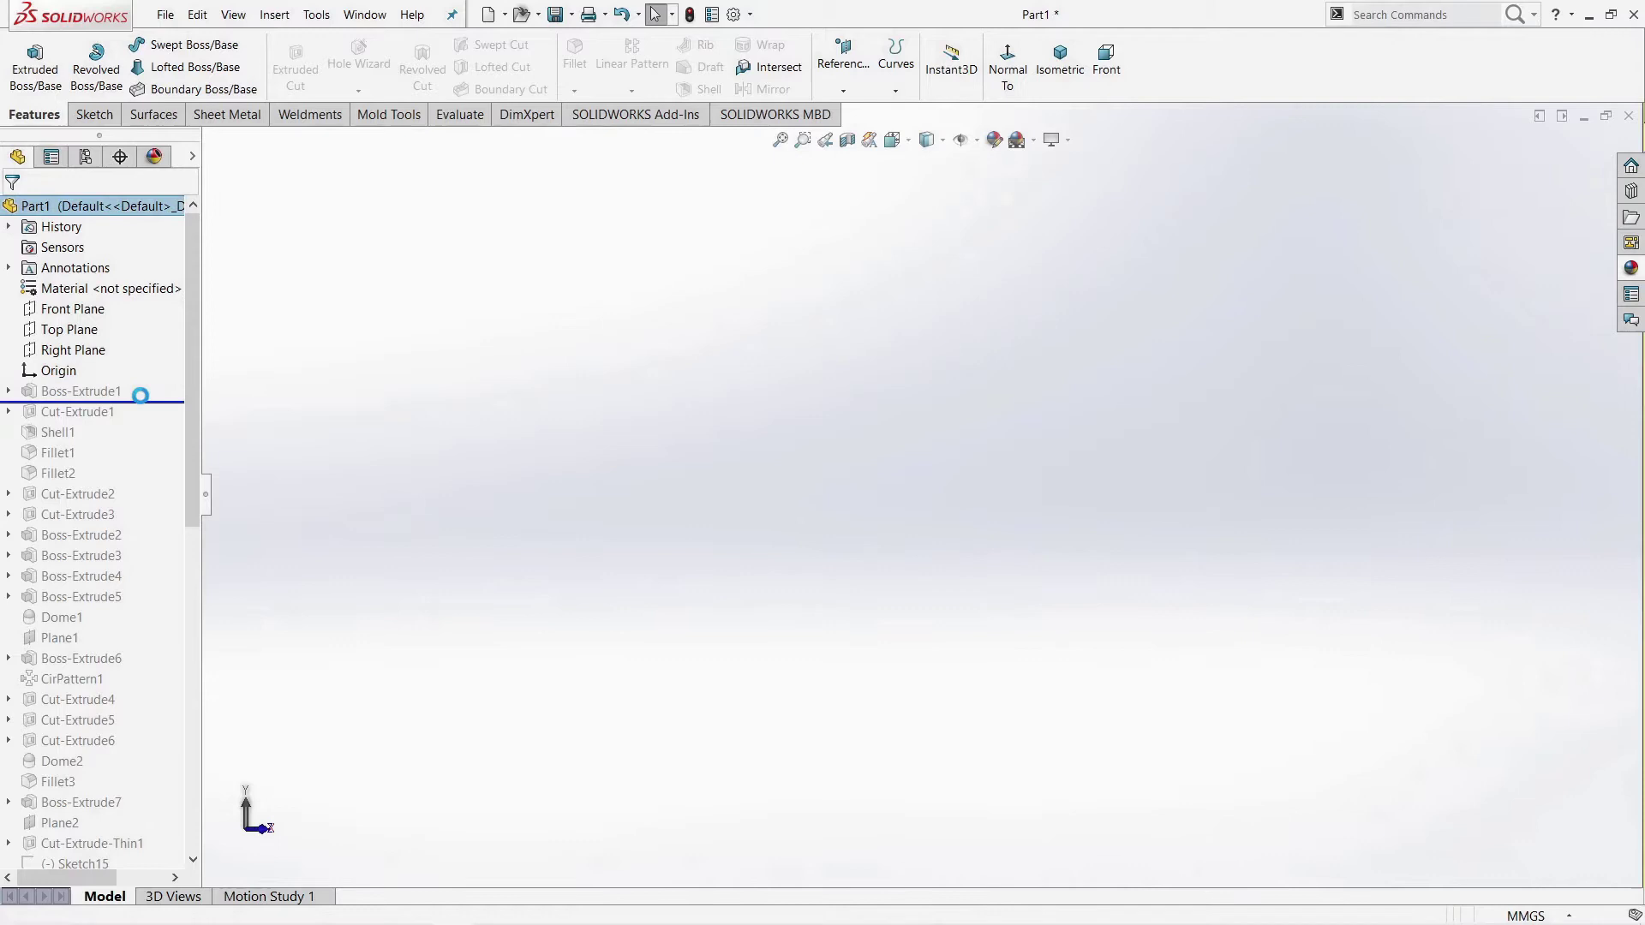
pyautogui.click(8, 390)
pyautogui.click(56, 412)
pyautogui.click(69, 355)
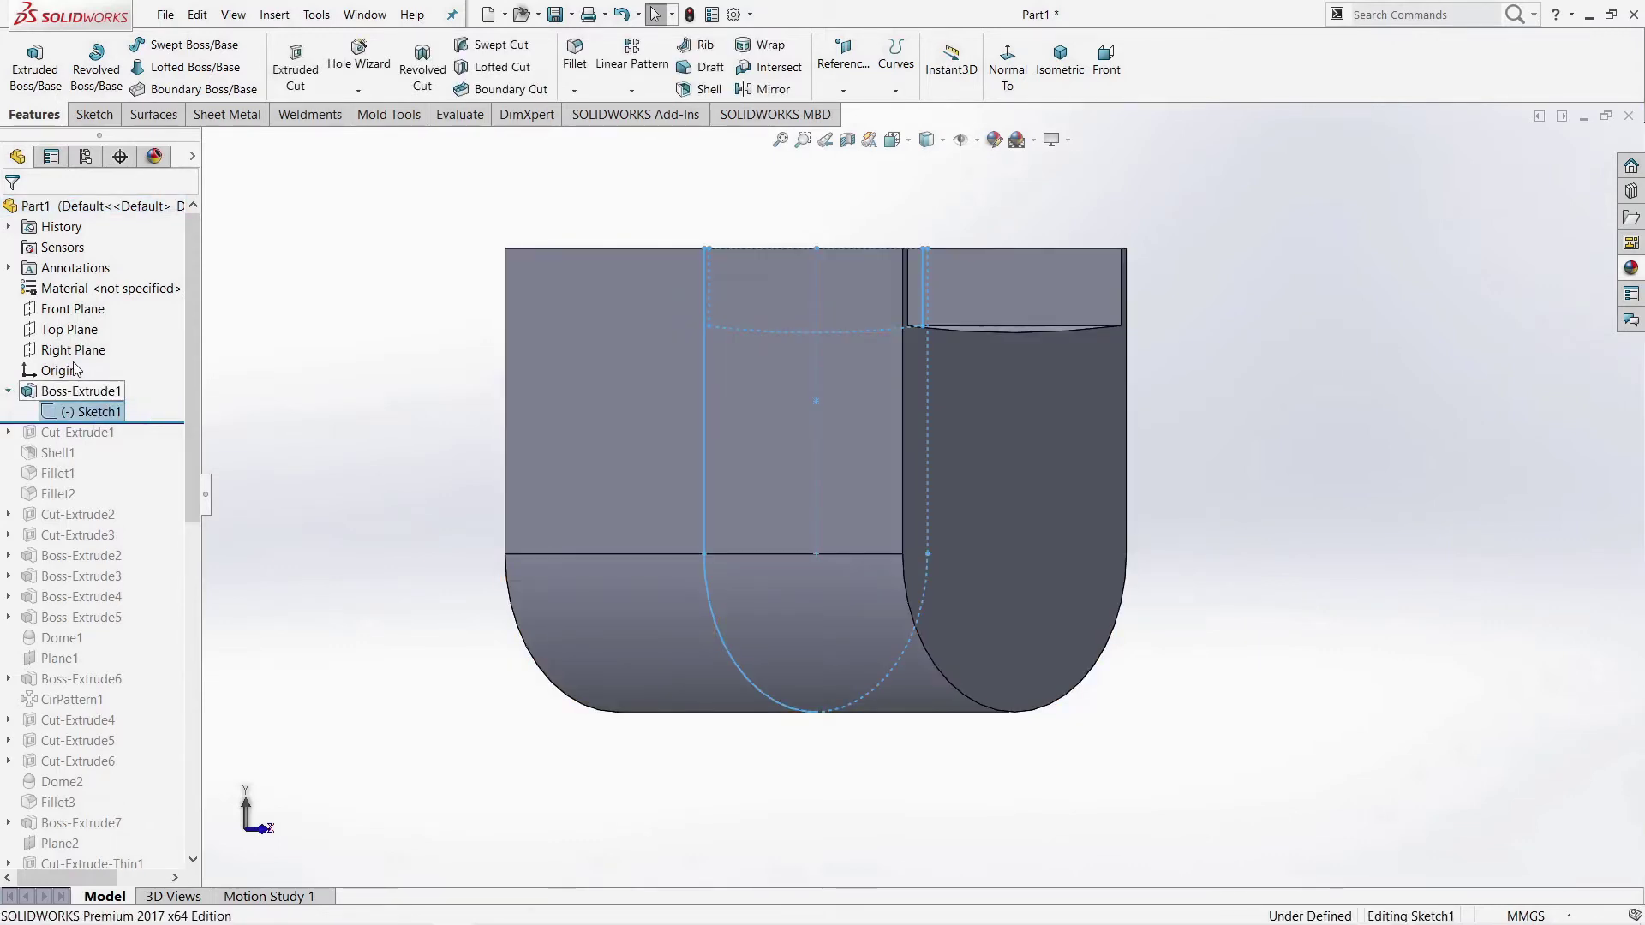
pyautogui.click(1151, 86)
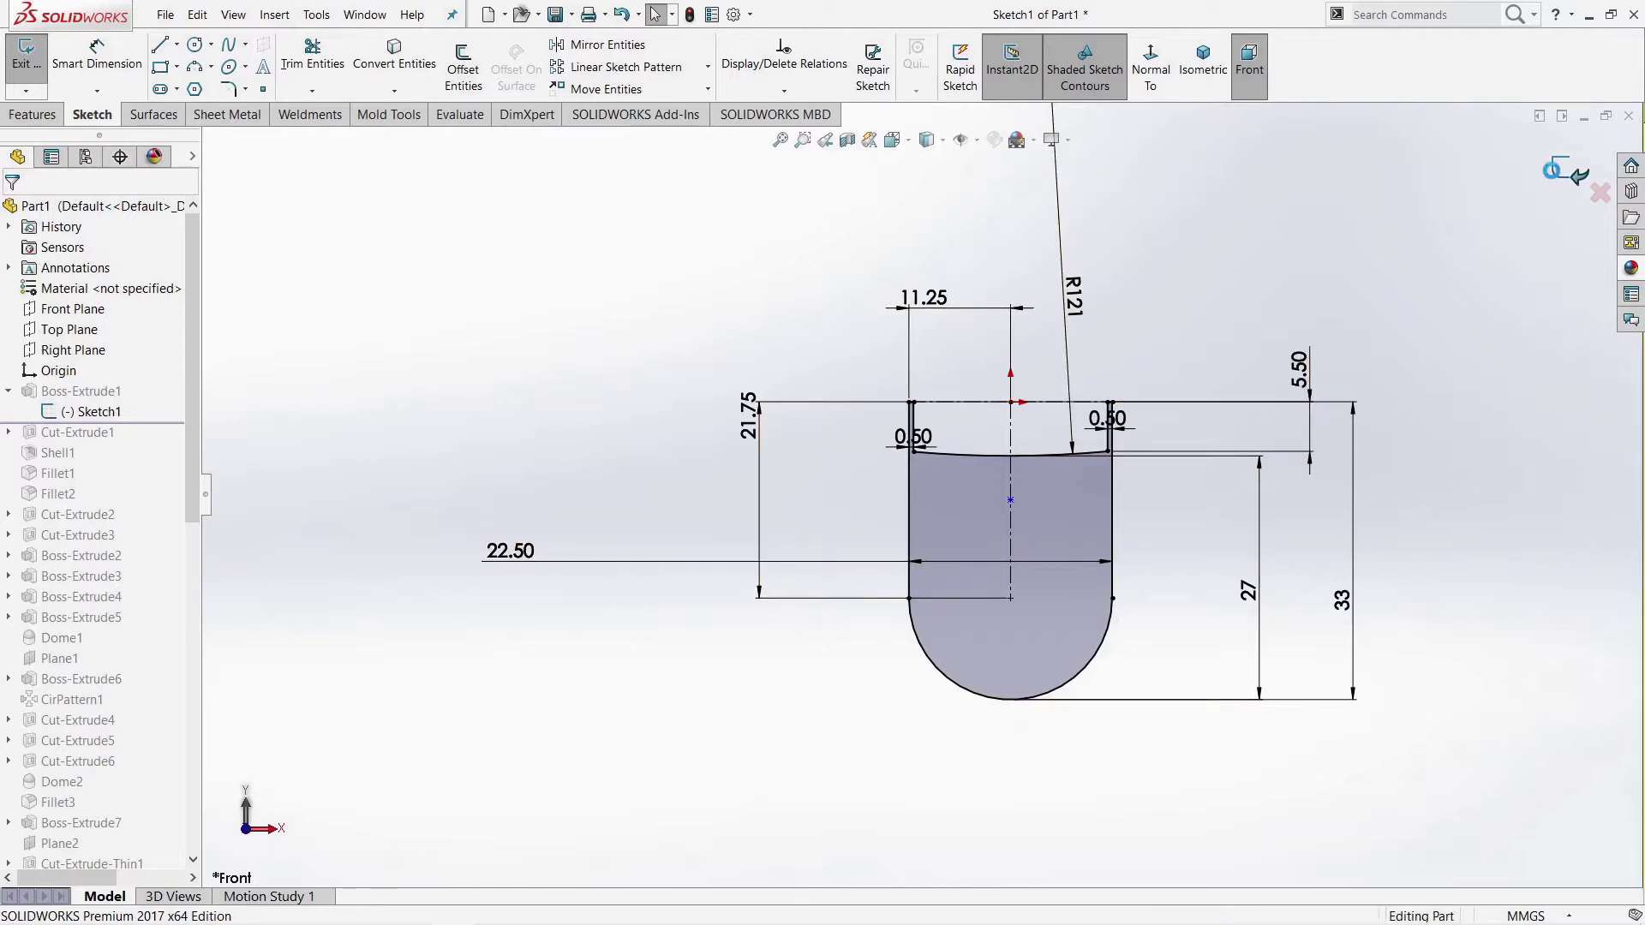
pyautogui.click(1575, 174)
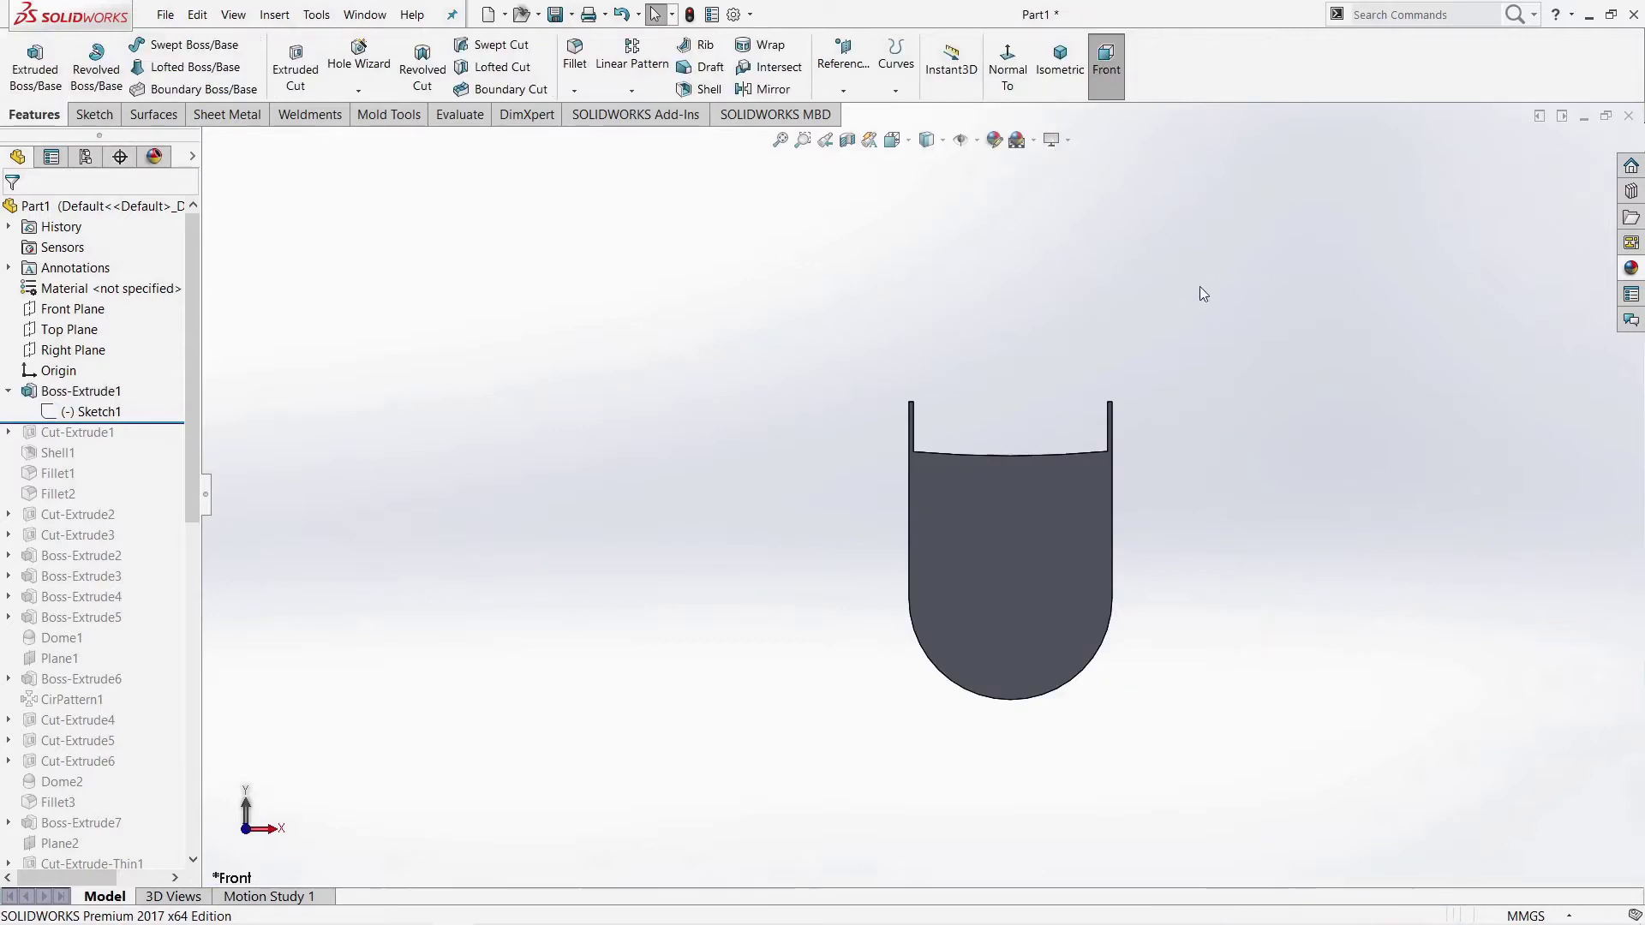
pyautogui.click(1061, 72)
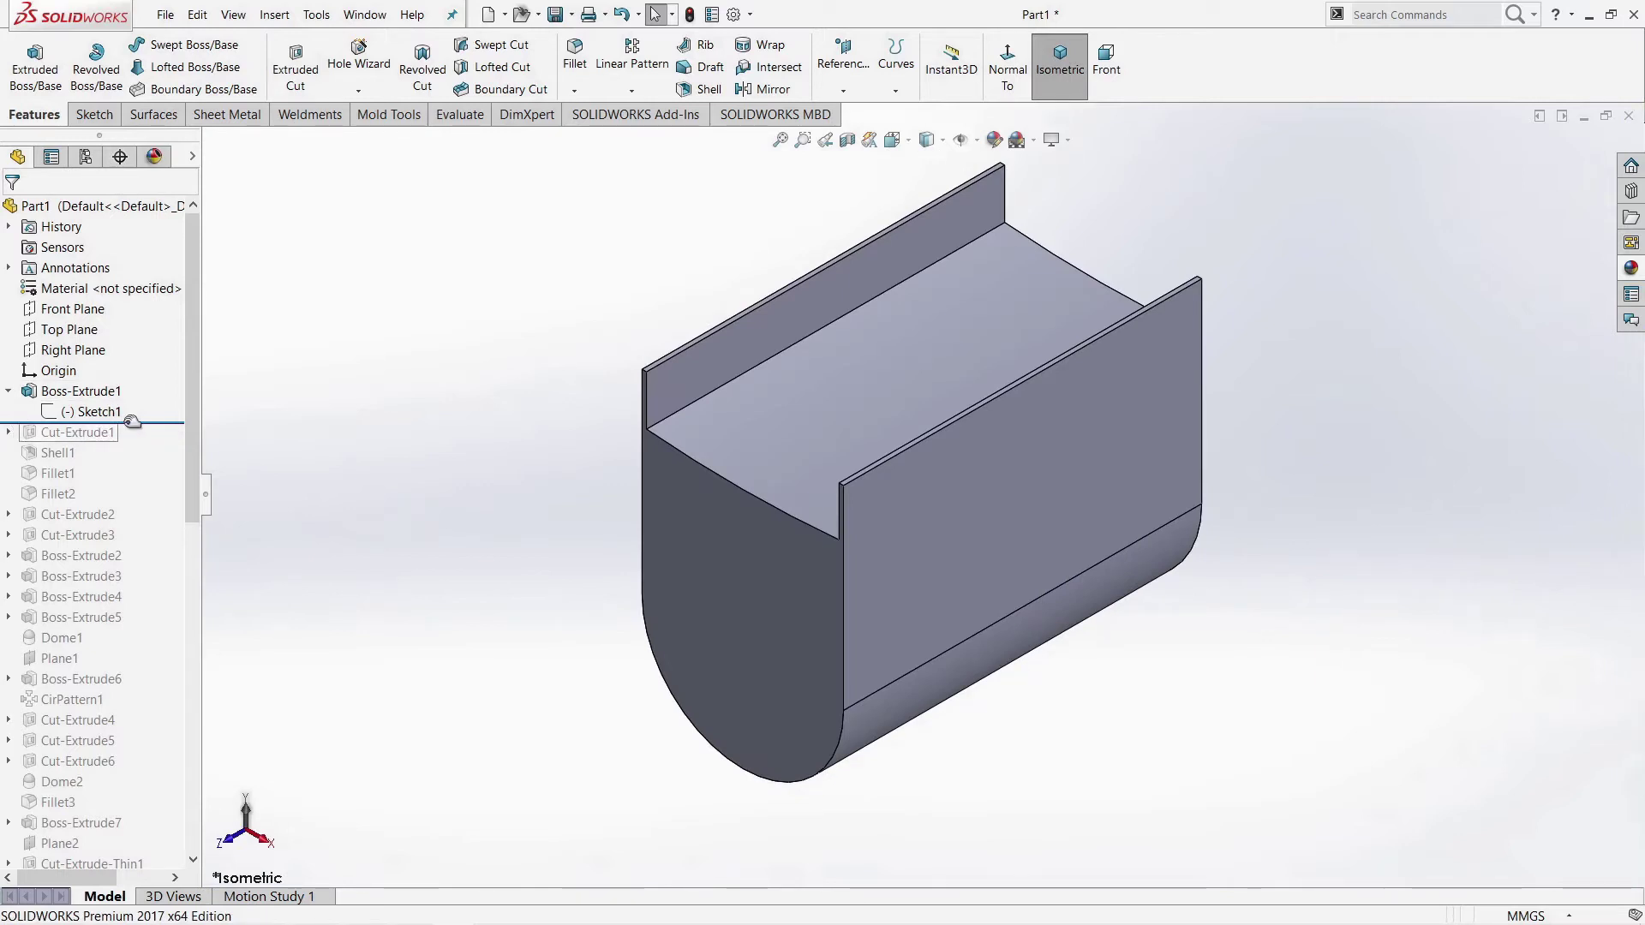
# Step: Roll forward to Cut-Extrude1 and review its Sketch2 curved-end profile
pyautogui.moveTo(158, 422); pyautogui.dragTo(5, 444)
pyautogui.click(77, 432)
pyautogui.click(103, 396)
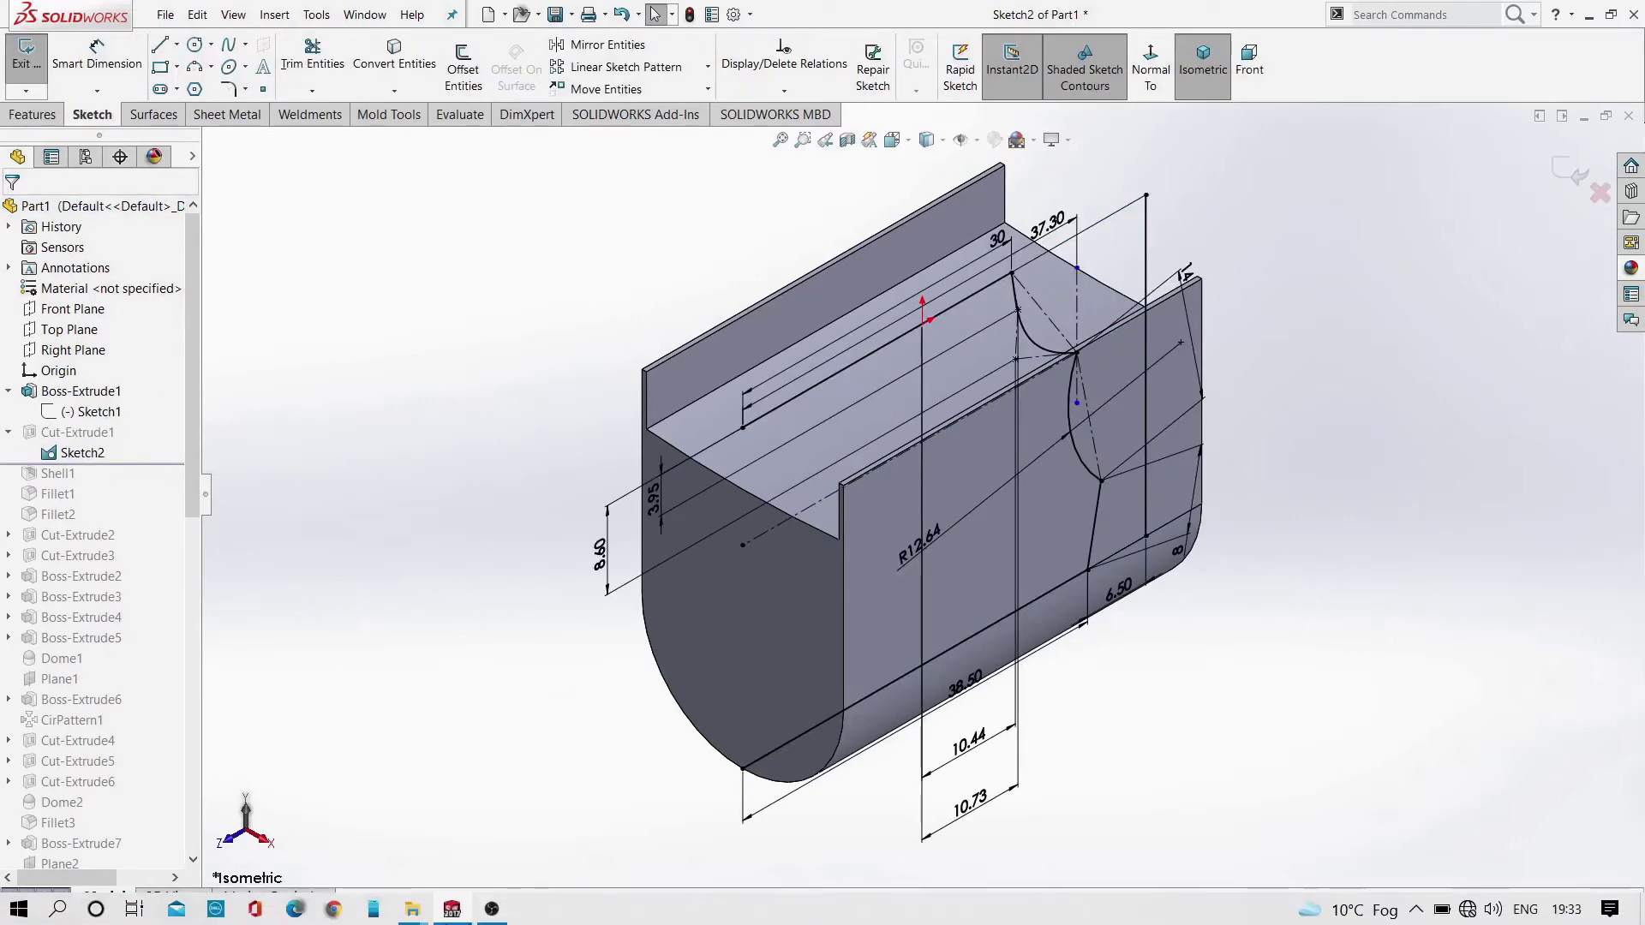
pyautogui.click(1151, 69)
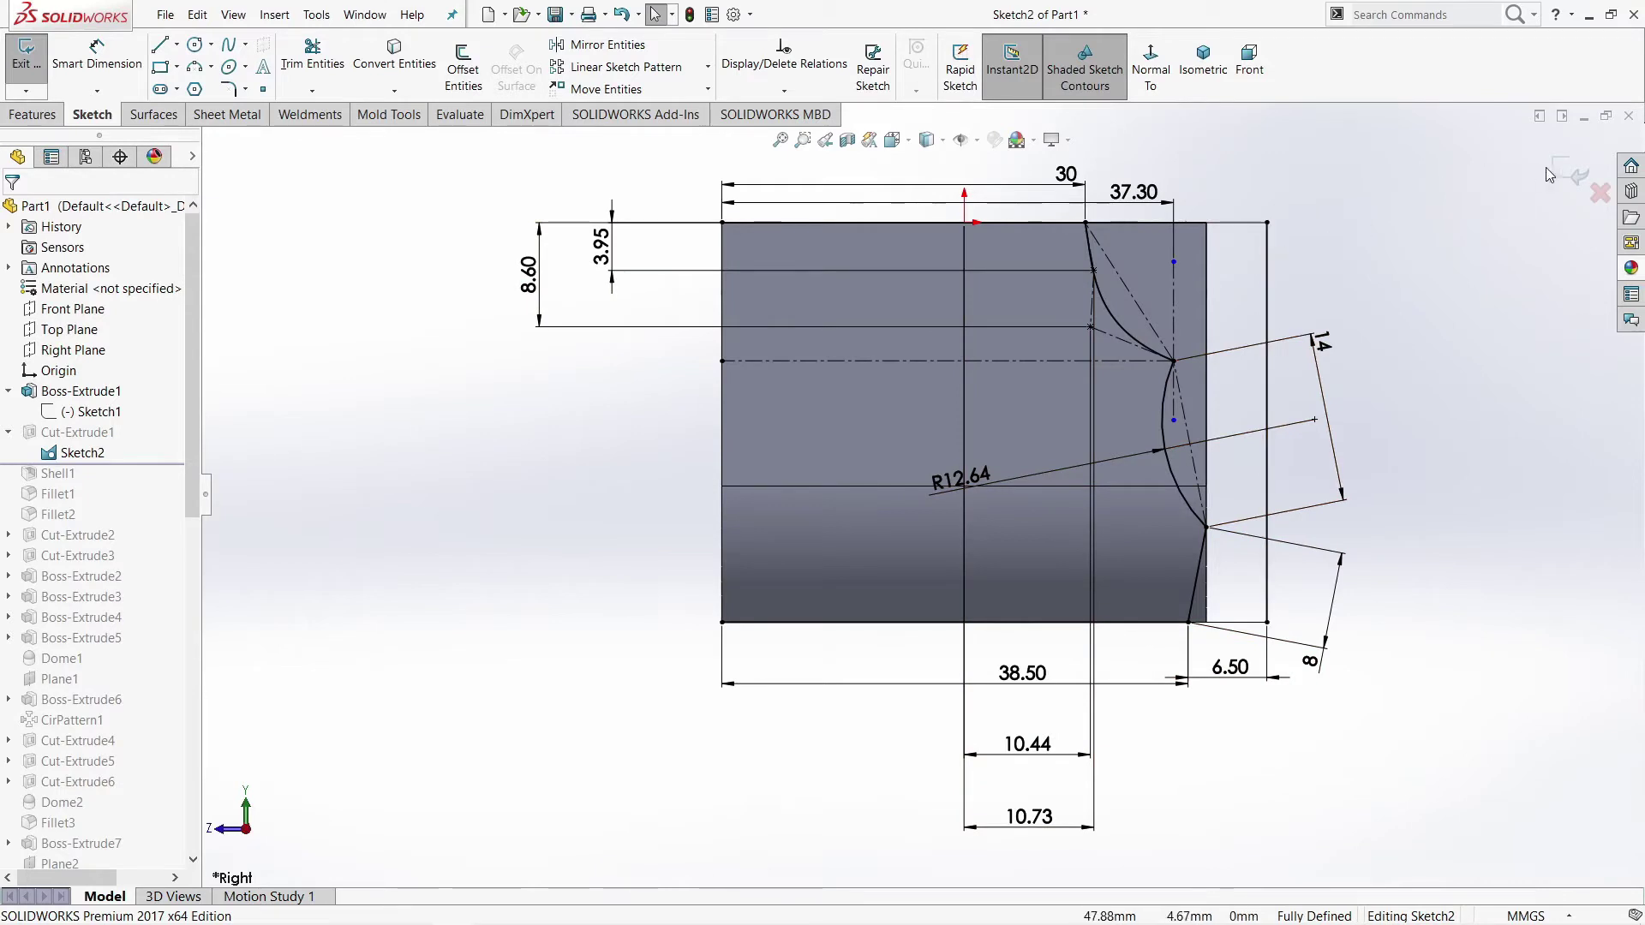
pyautogui.click(1571, 178)
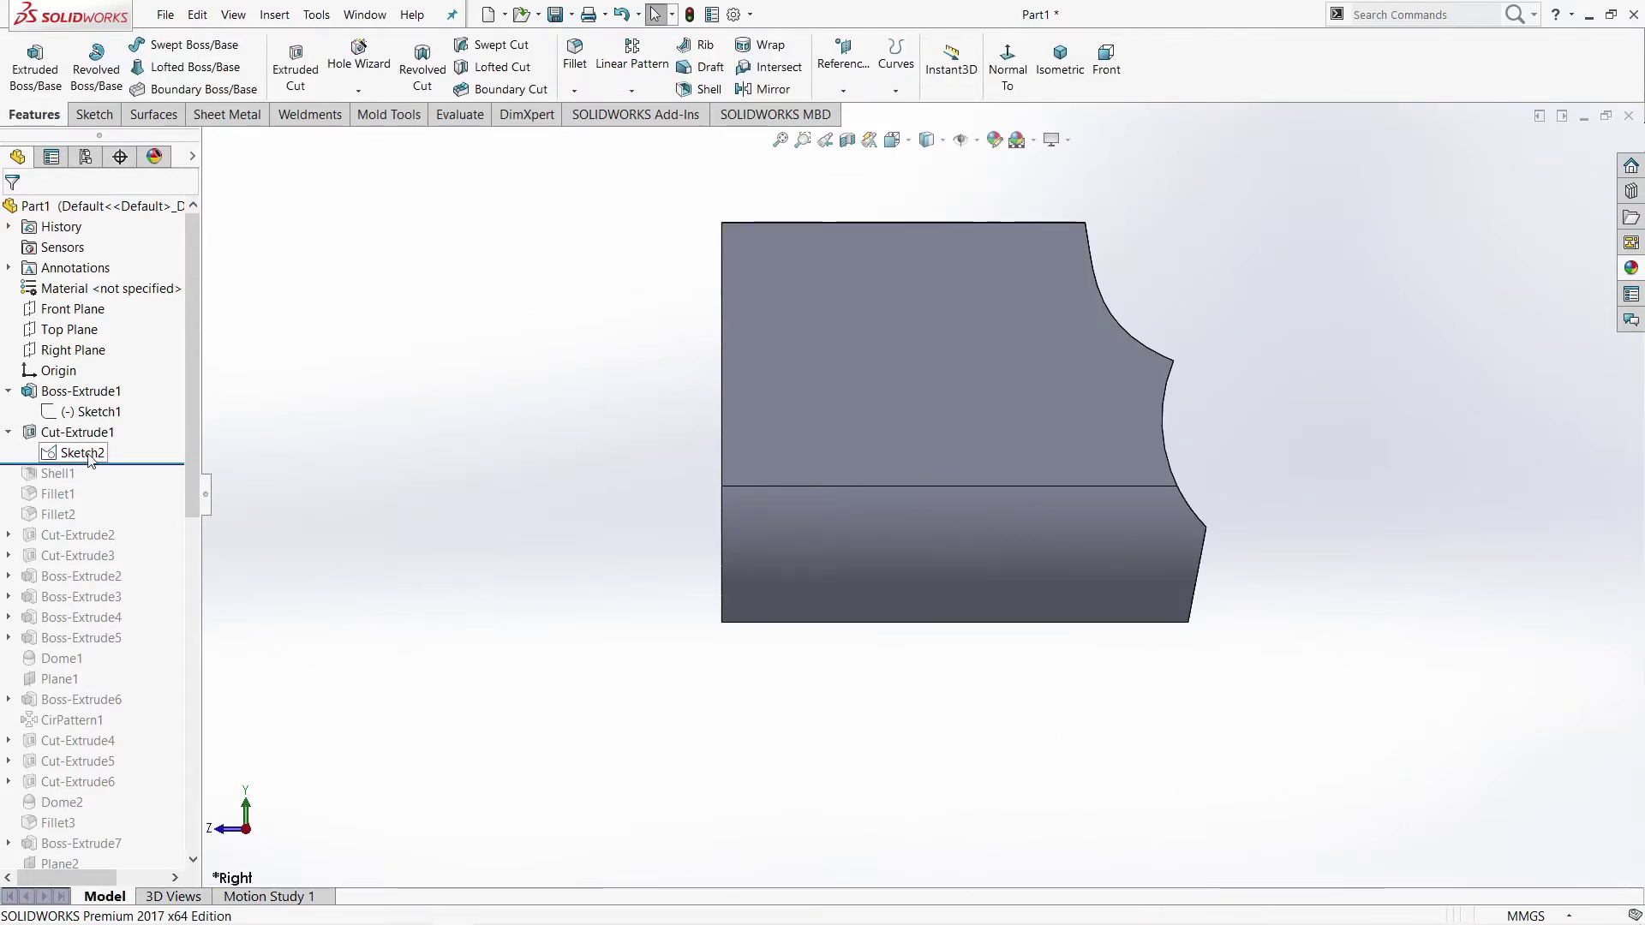
# Step: Confirm Cut-Extrude1's Through All settings unchanged
pyautogui.click(71, 434)
pyautogui.click(82, 379)
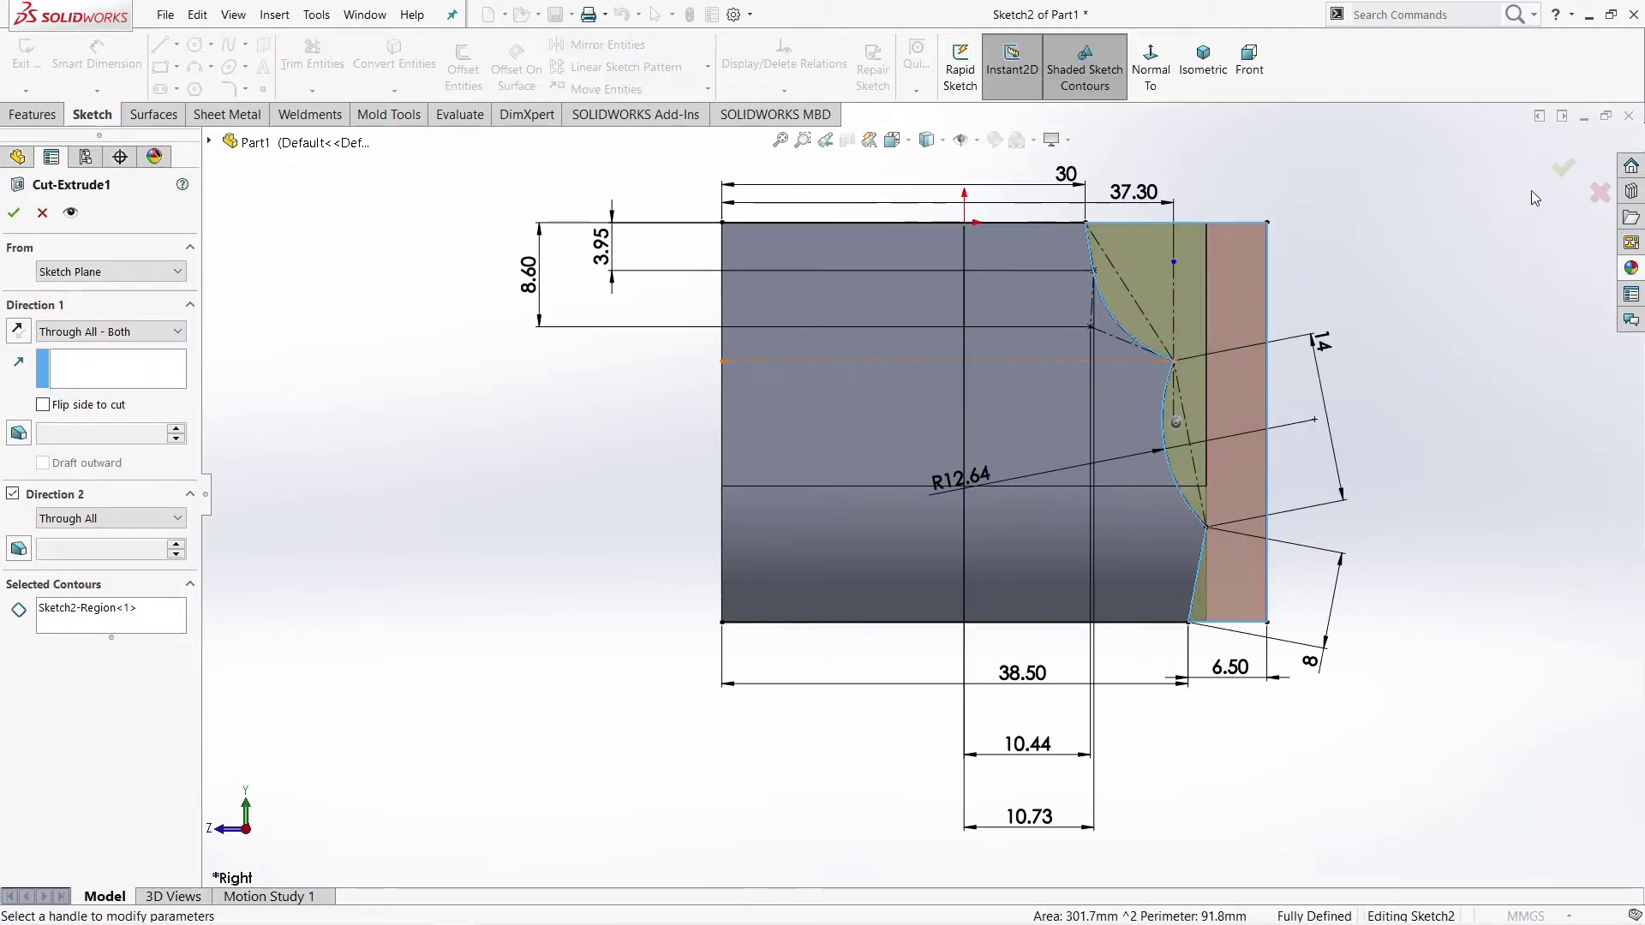
pyautogui.click(14, 213)
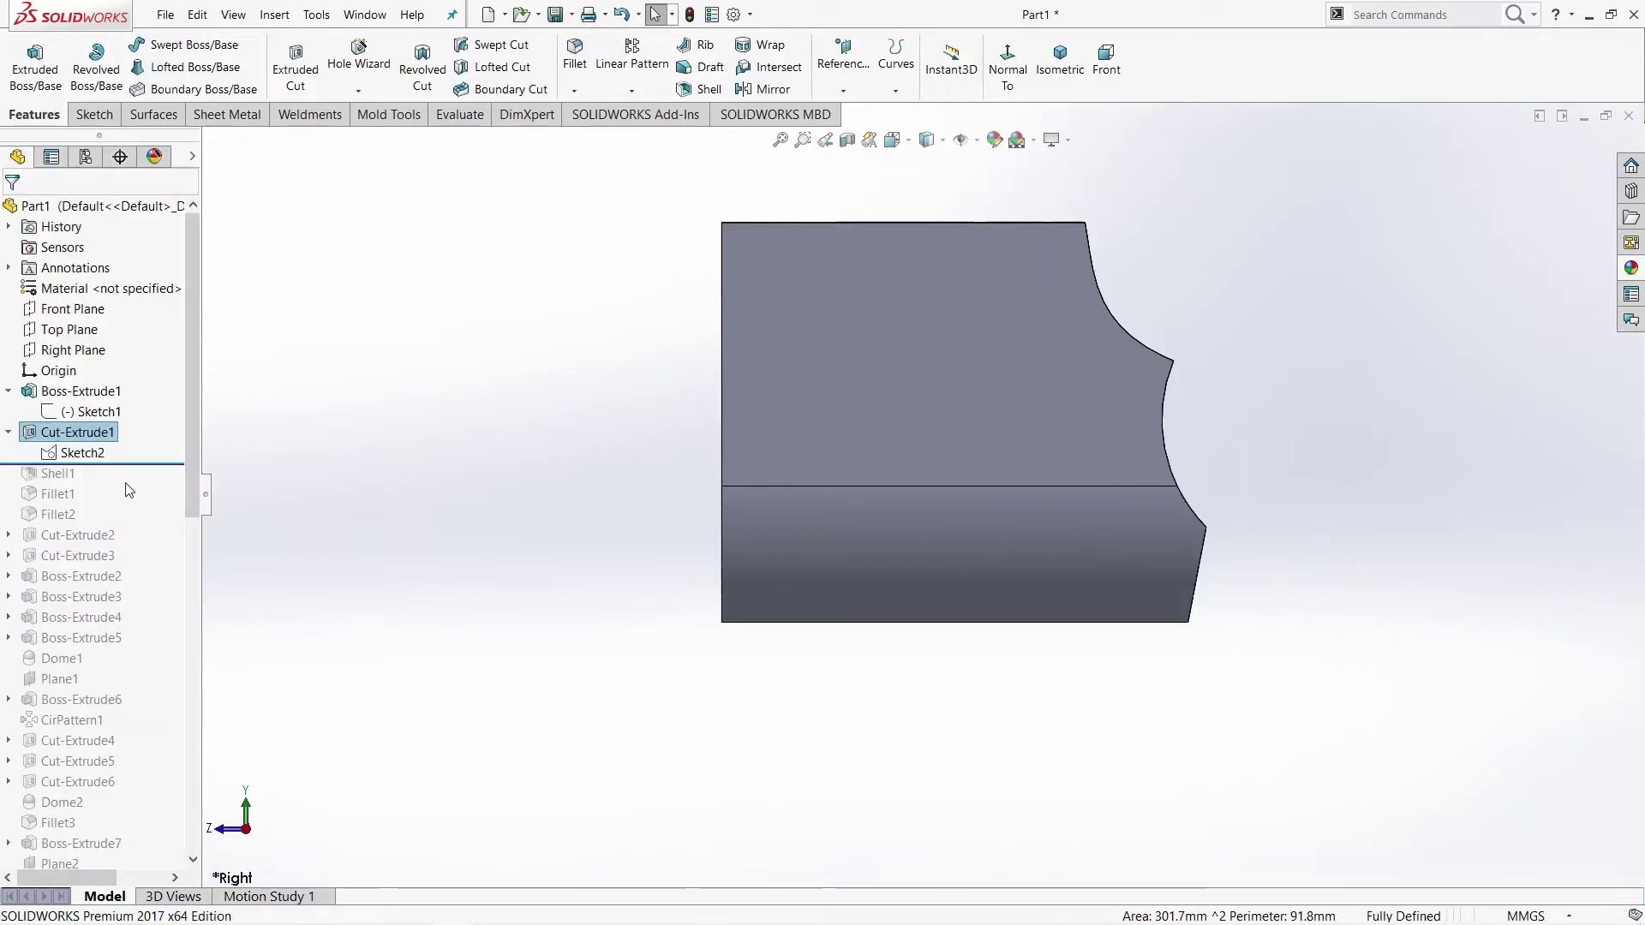
# Step: Roll forward to Shell1 and confirm its 0.50 mm walls with the top face removed
pyautogui.moveTo(140, 463); pyautogui.dragTo(103, 476)
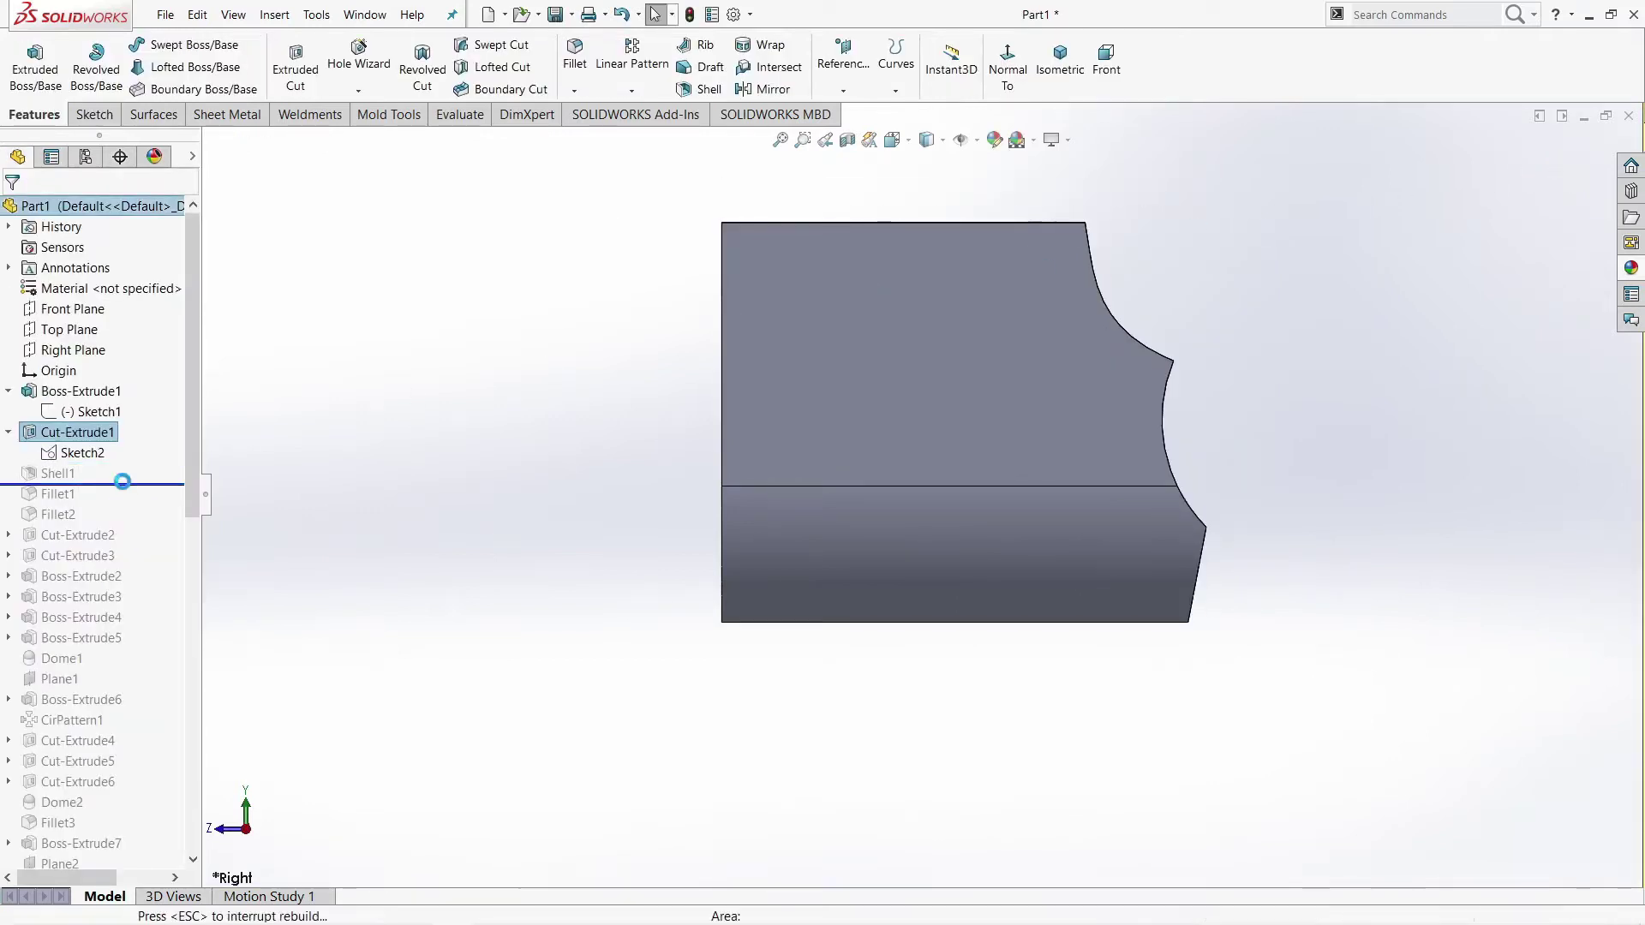
pyautogui.moveTo(642, 431)
pyautogui.mouseDown(button='middle')
pyautogui.moveTo(588, 580)
pyautogui.moveTo(838, 379)
pyautogui.mouseUp(button='middle')
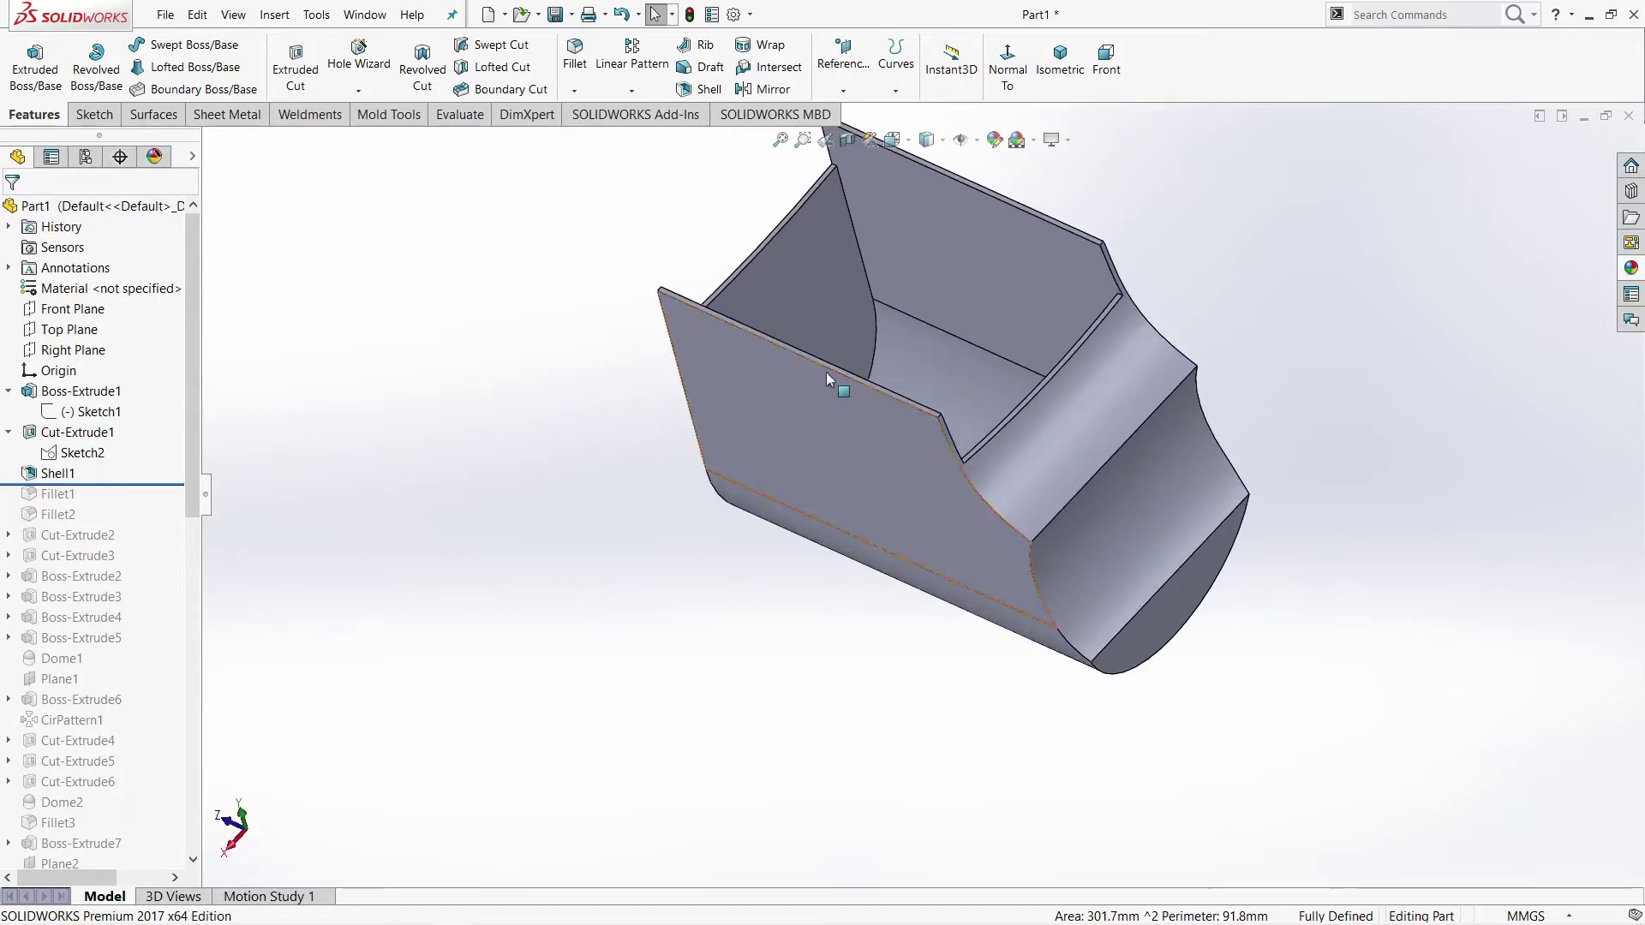
pyautogui.click(69, 476)
pyautogui.click(77, 426)
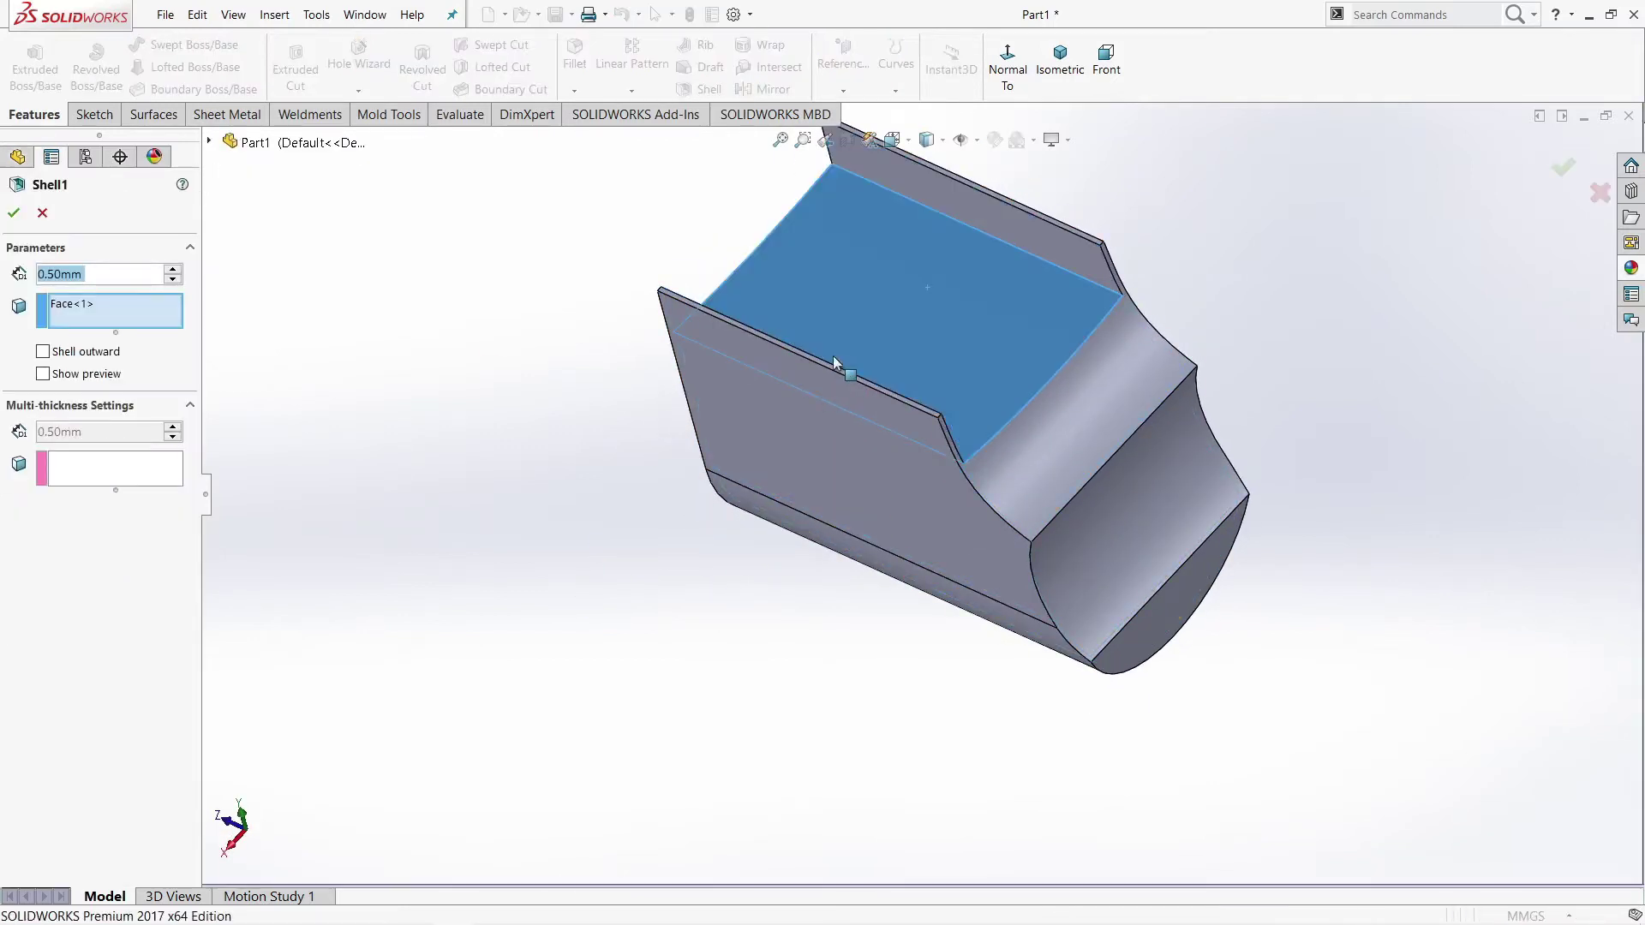
pyautogui.moveTo(801, 418); pyautogui.dragTo(384, 270, button='middle')
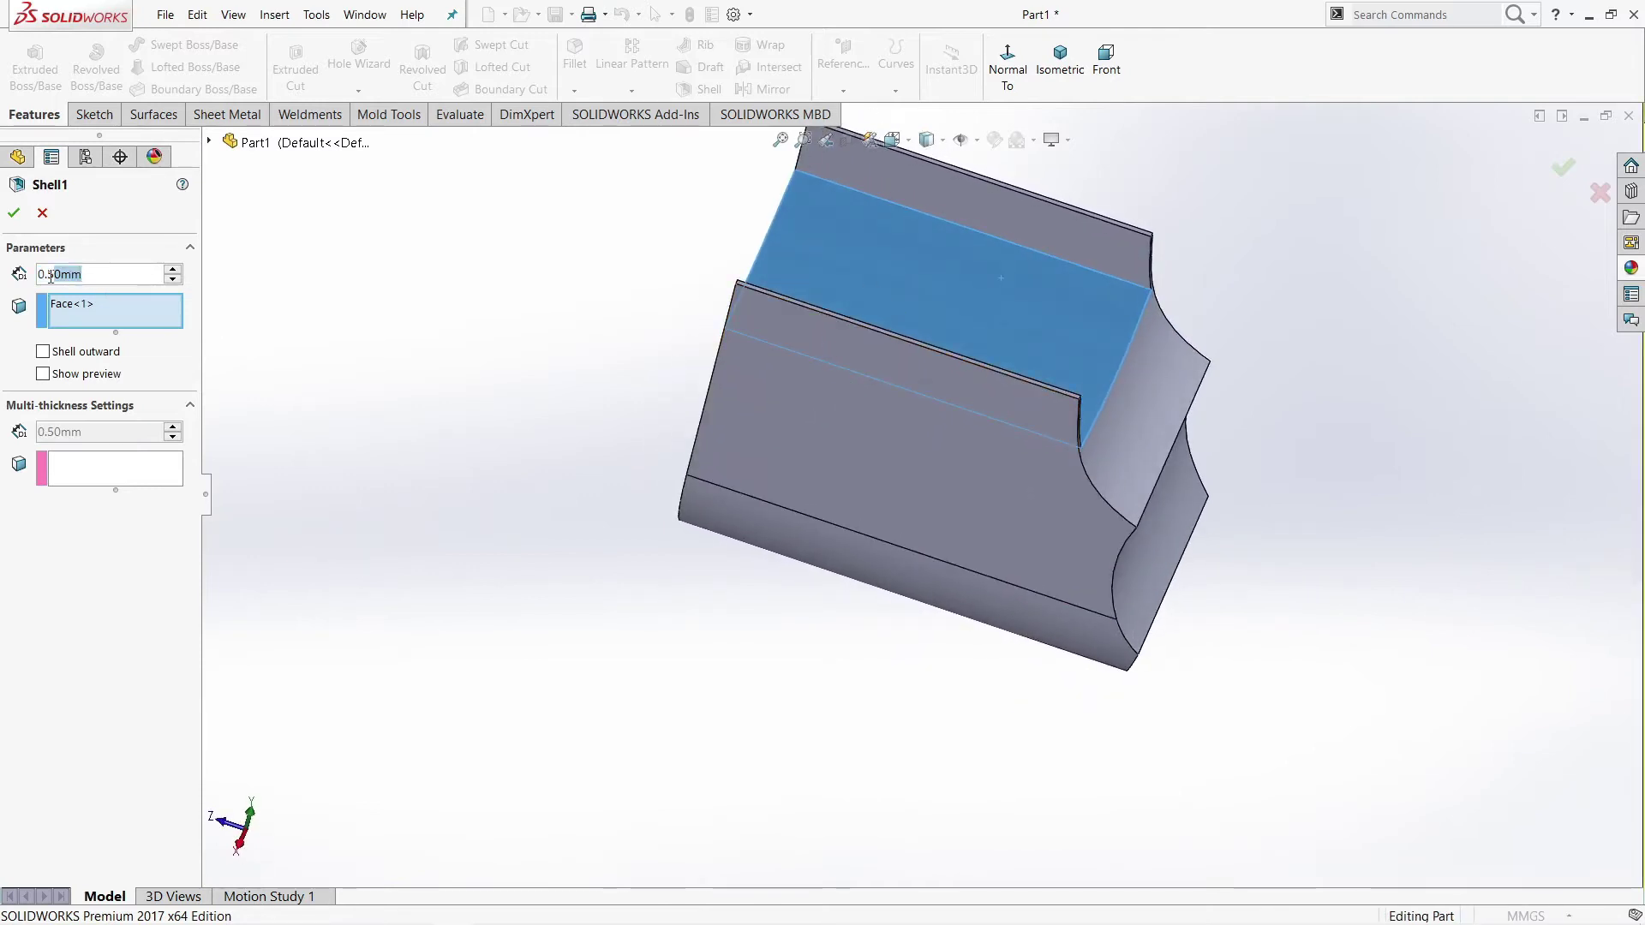
pyautogui.click(14, 216)
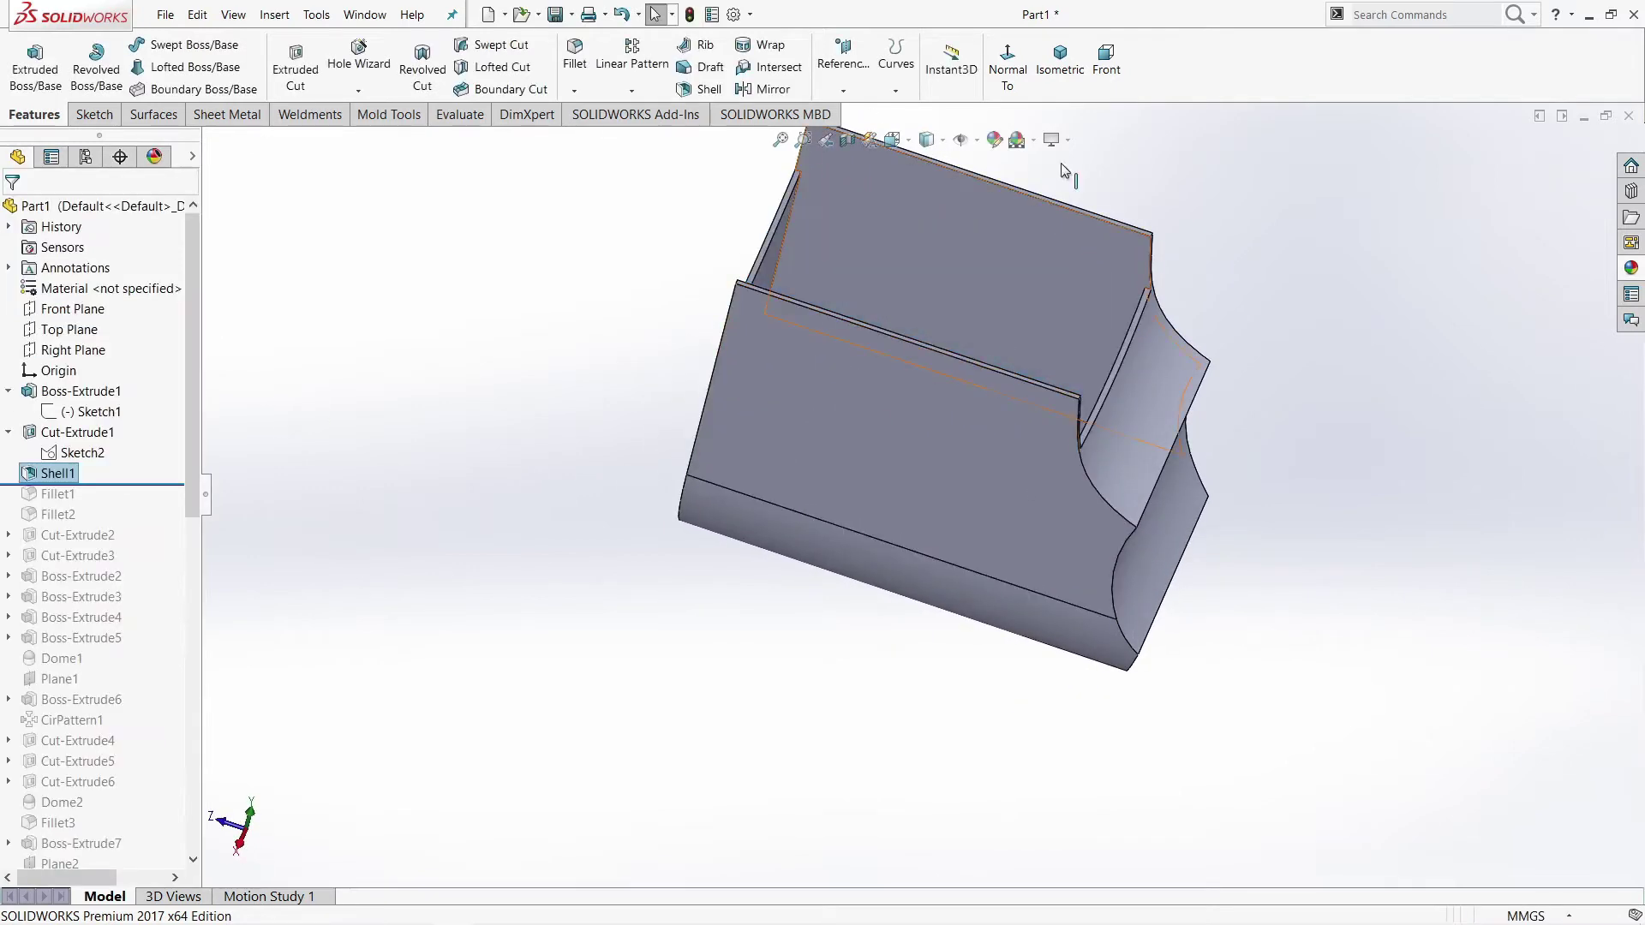
pyautogui.click(1066, 80)
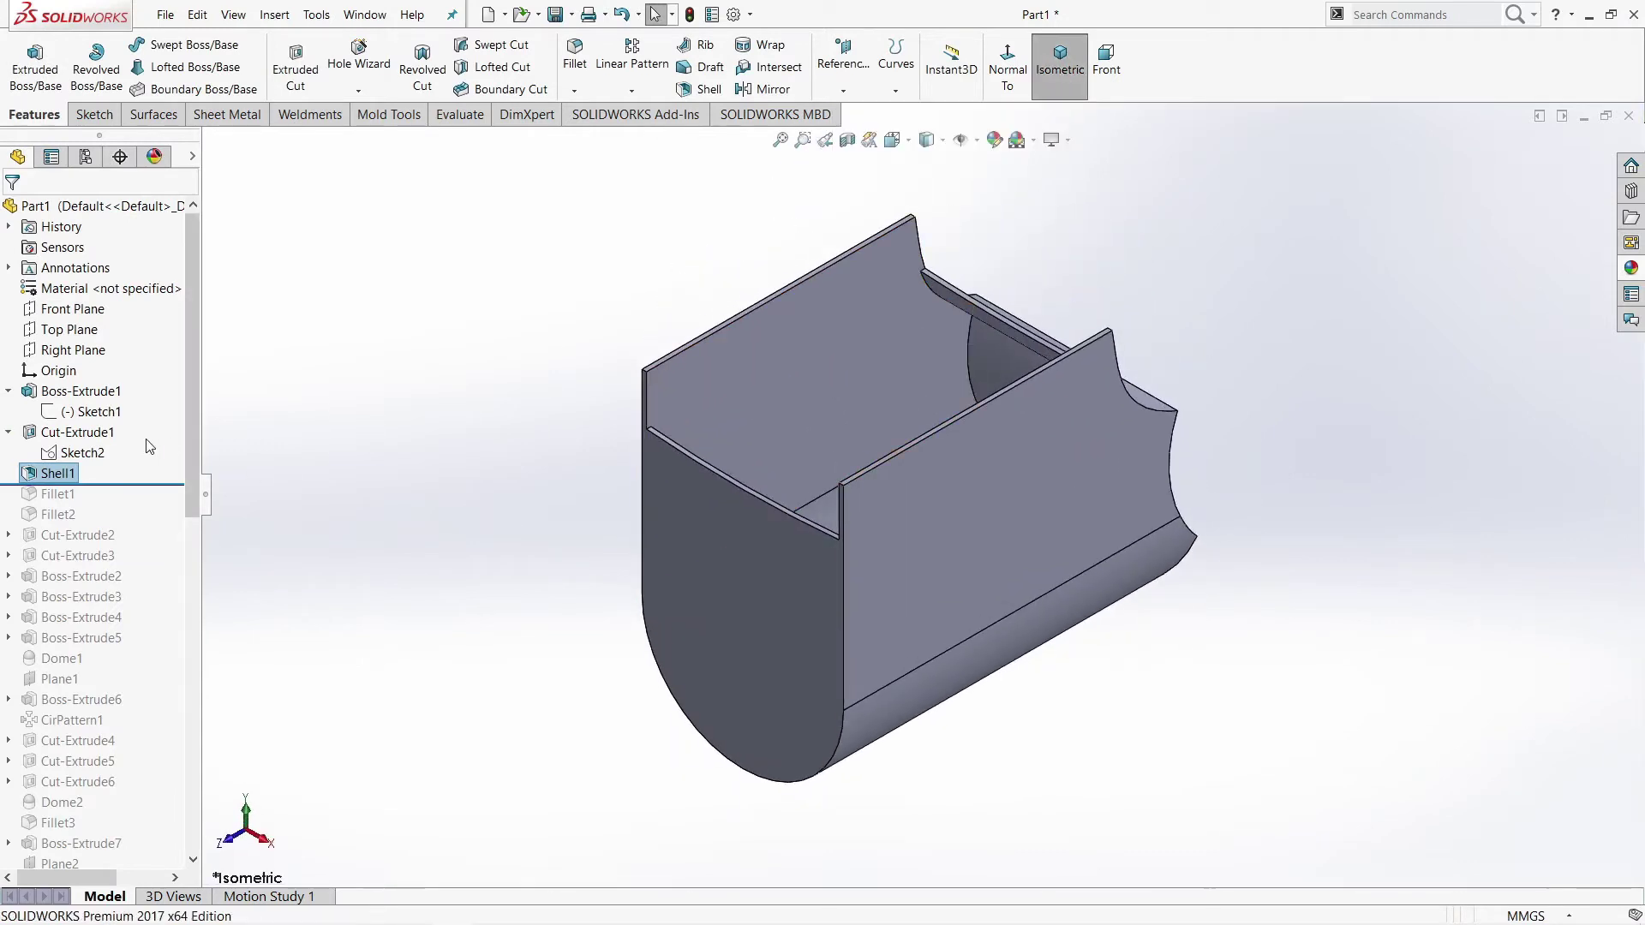
# Step: Roll forward through the fillets and inspect Fillet1's rounded edge
pyautogui.moveTo(150, 483); pyautogui.dragTo(141, 503)
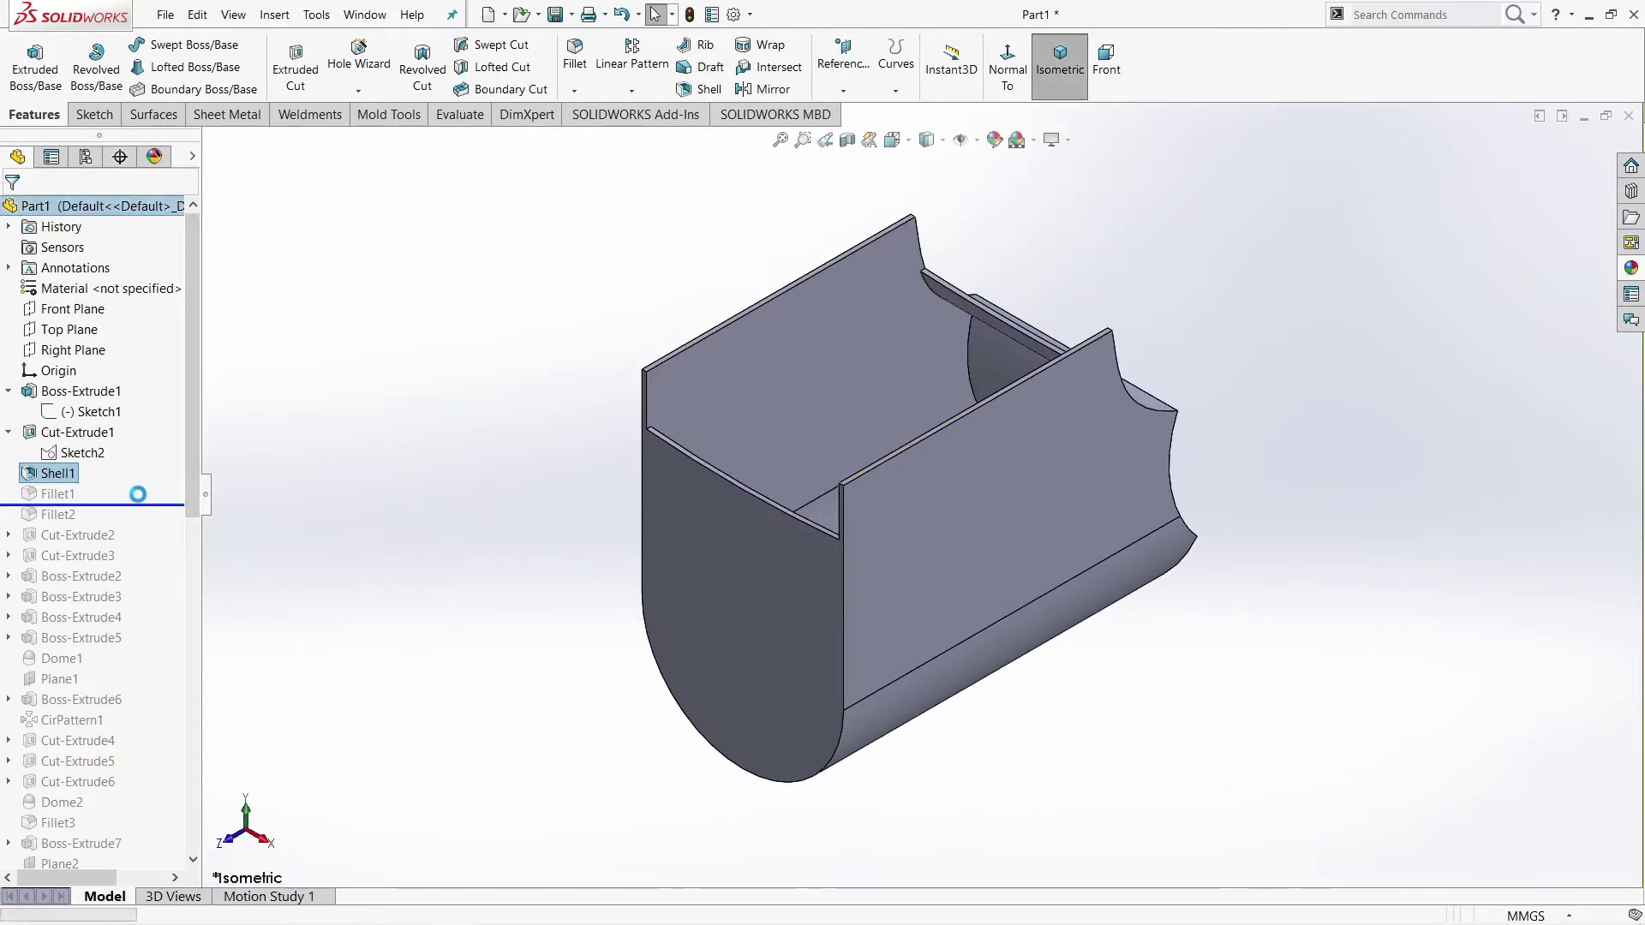
pyautogui.click(29, 496)
pyautogui.moveTo(1194, 439); pyautogui.dragTo(947, 410, button='middle')
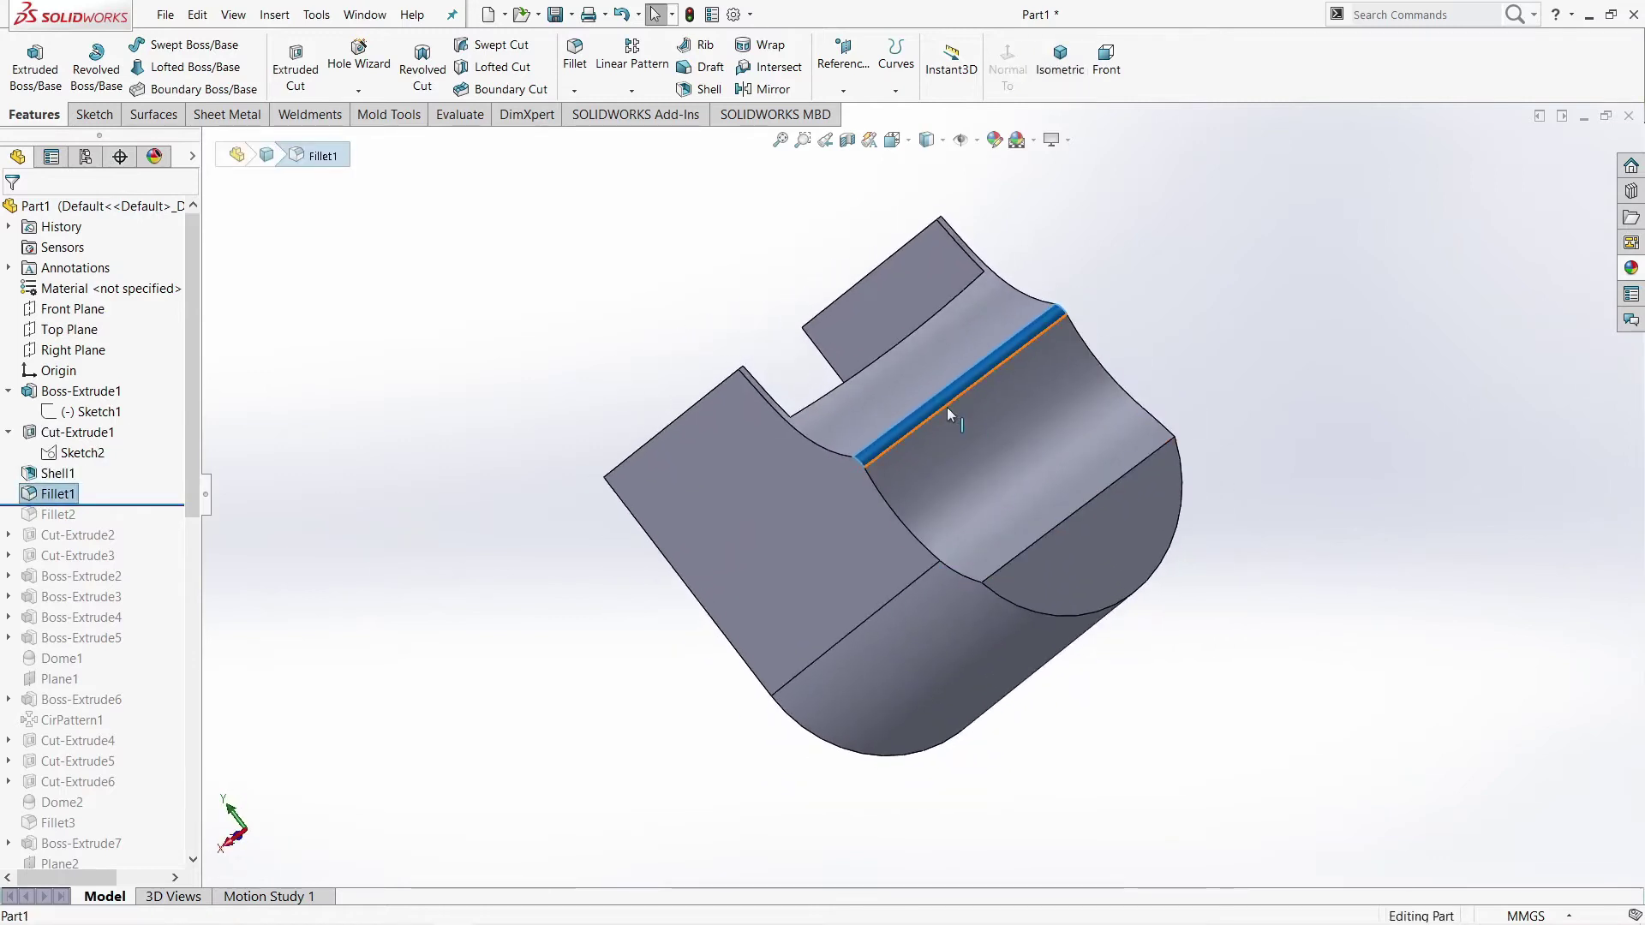
# Step: Confirm Fillet2's 1.00 mm radius on three edges unchanged
pyautogui.click(1054, 532)
pyautogui.click(43, 519)
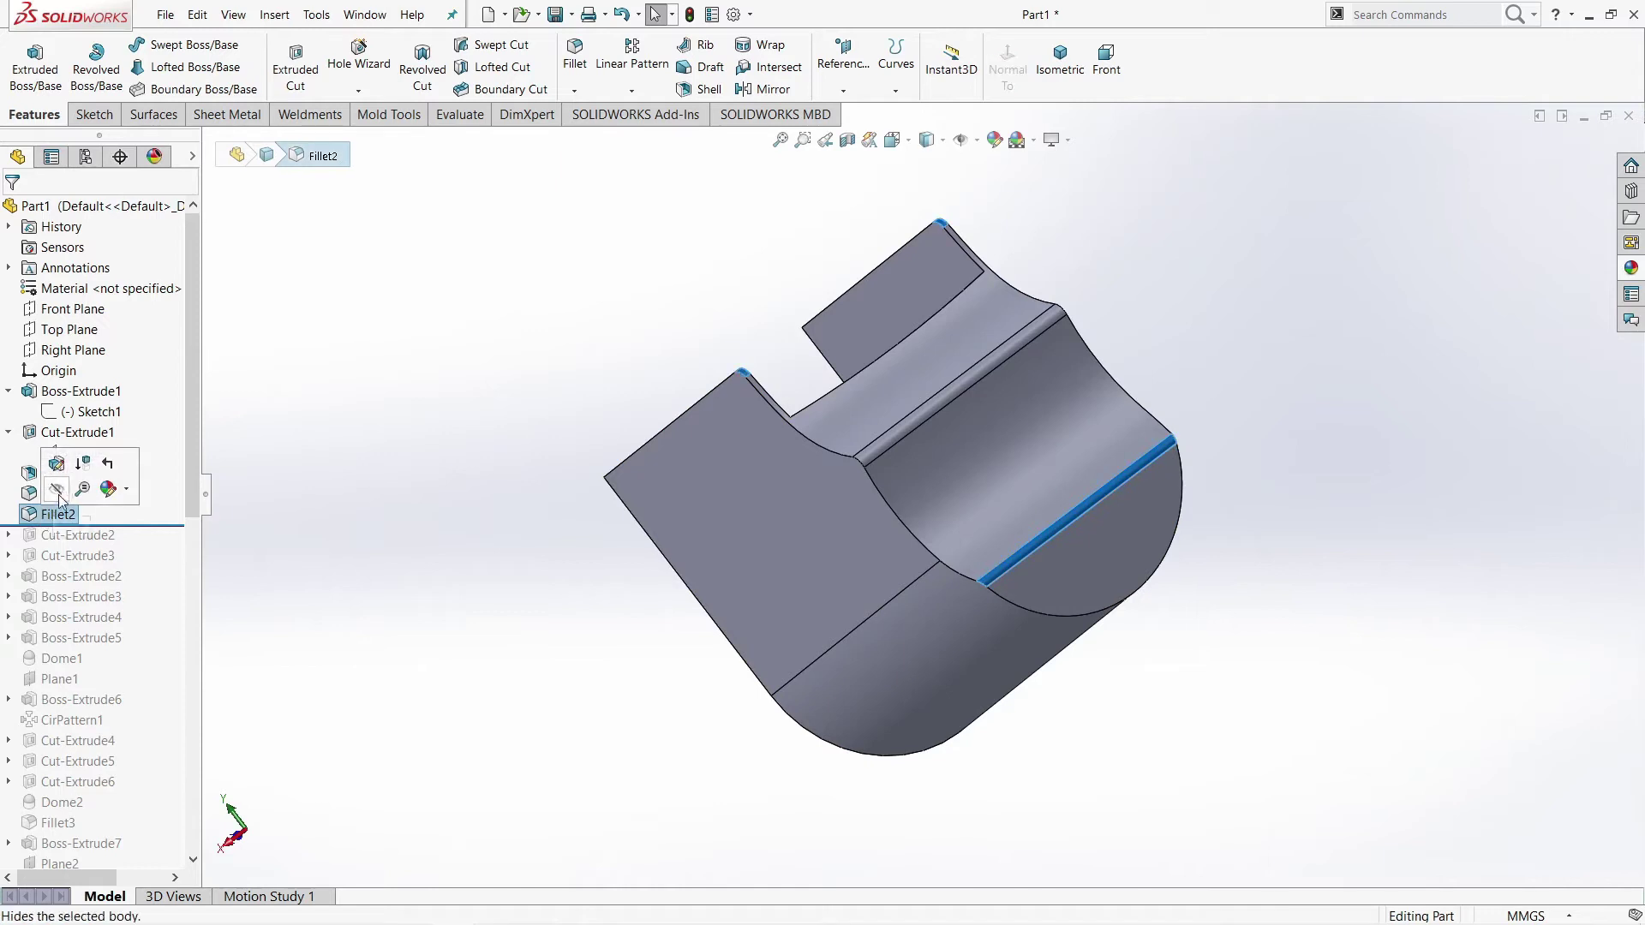
pyautogui.click(62, 467)
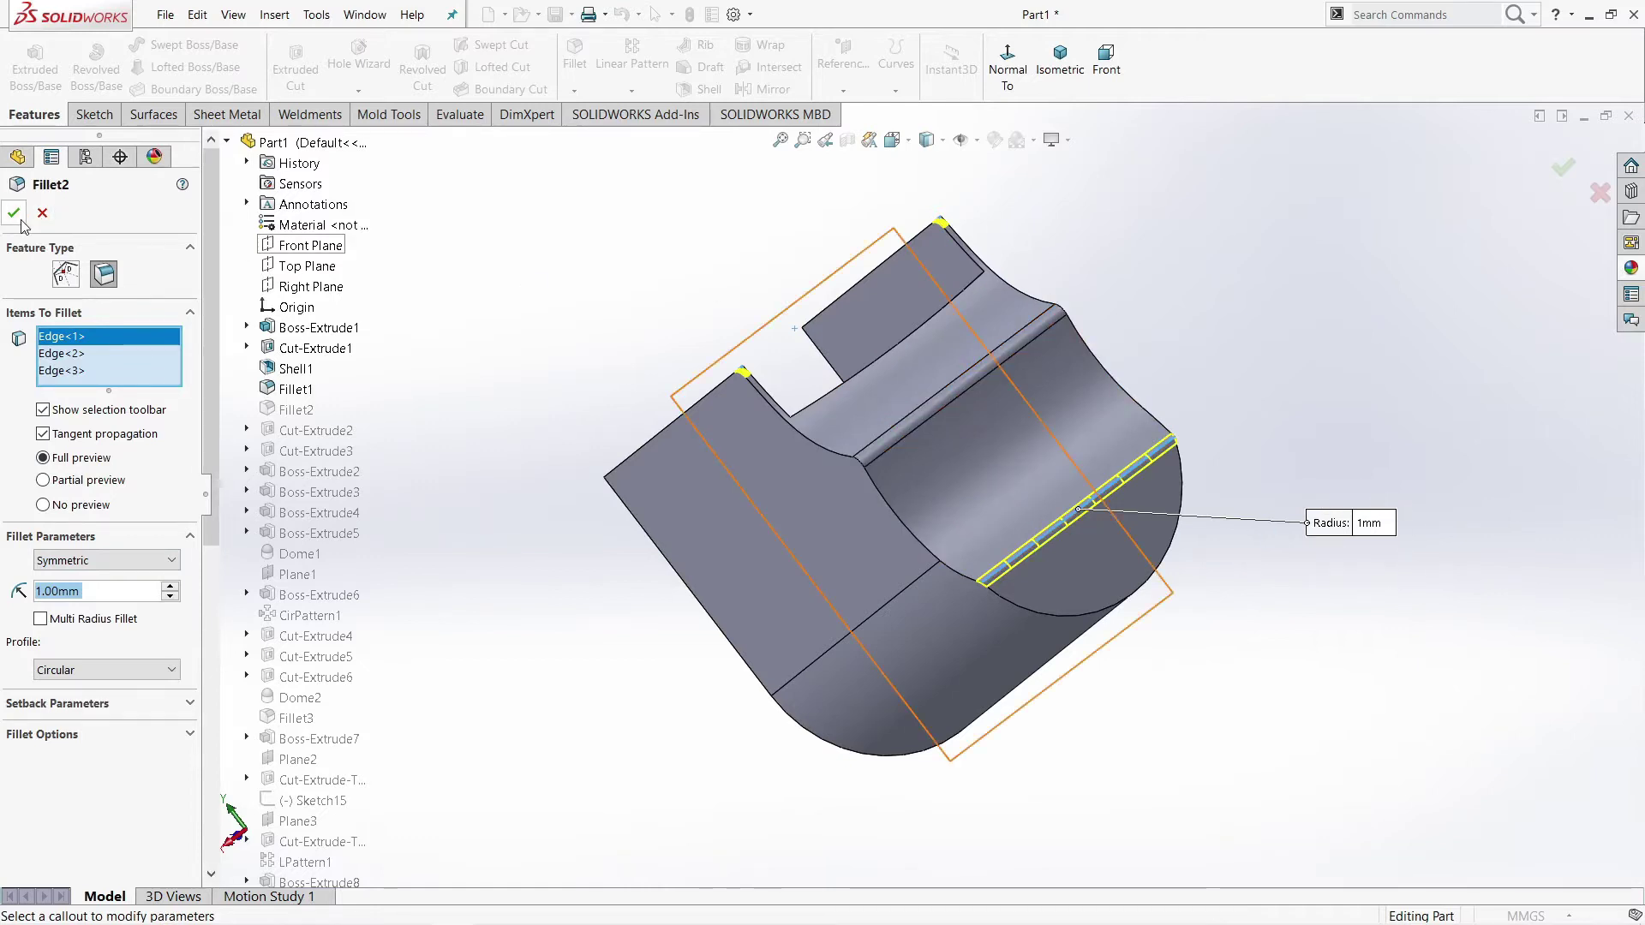
pyautogui.press('Return')
pyautogui.moveTo(701, 442); pyautogui.dragTo(790, 451, button='middle')
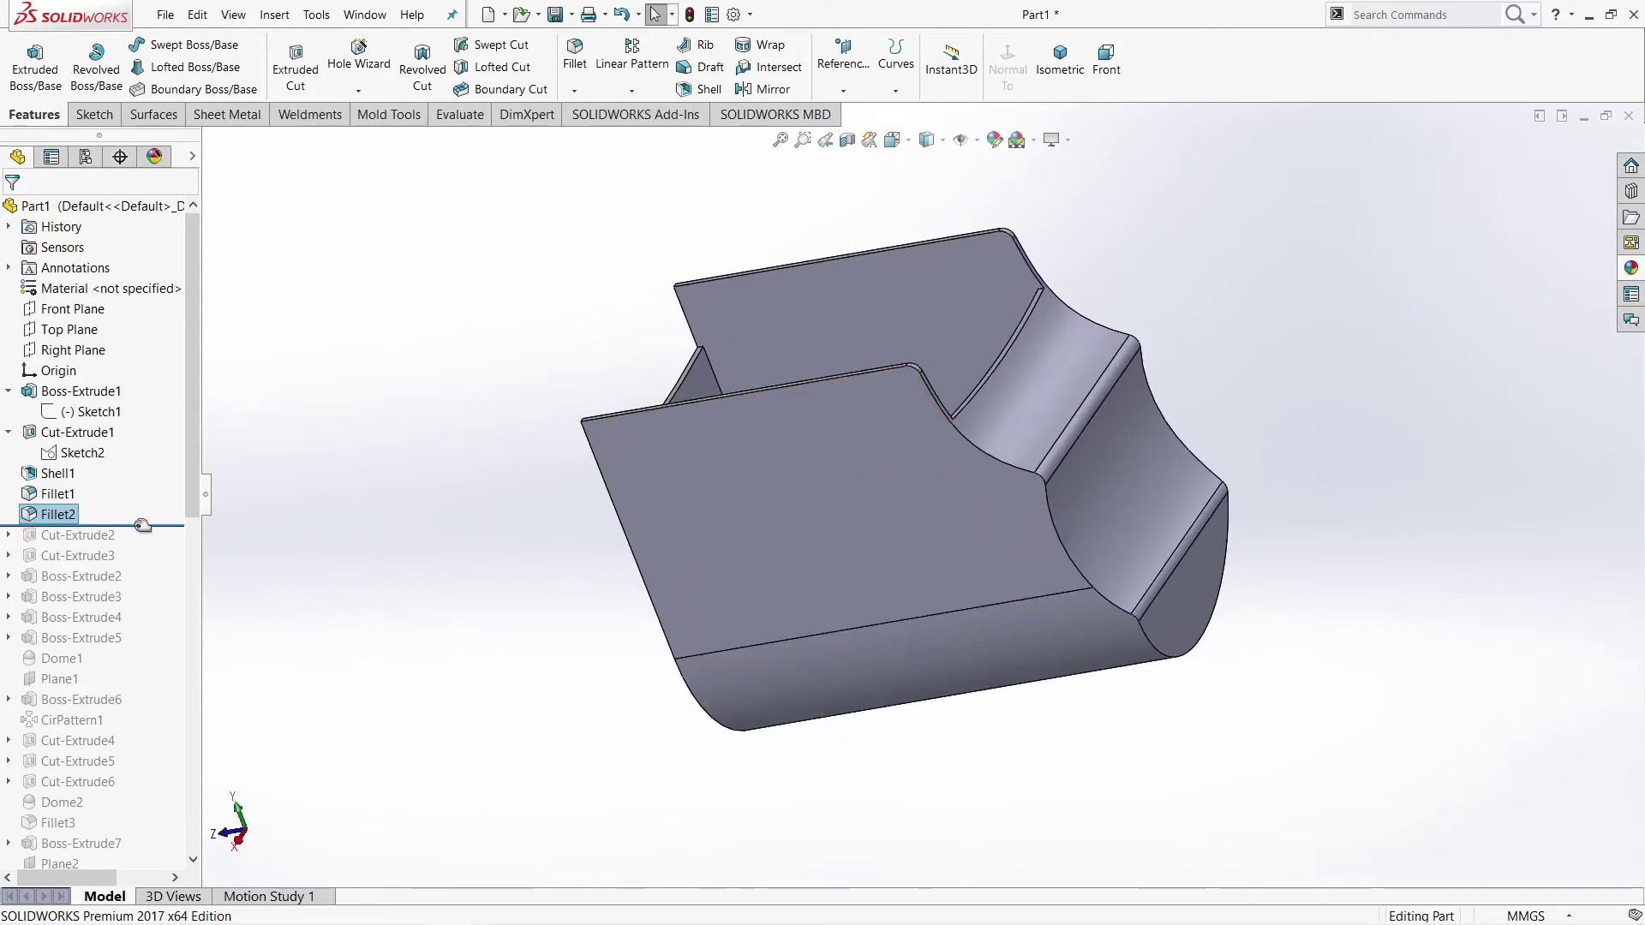
# Step: Roll forward to Cut-Extrude2 and review Sketch3's 10 by 20 rectangle
pyautogui.moveTo(141, 524); pyautogui.dragTo(129, 545)
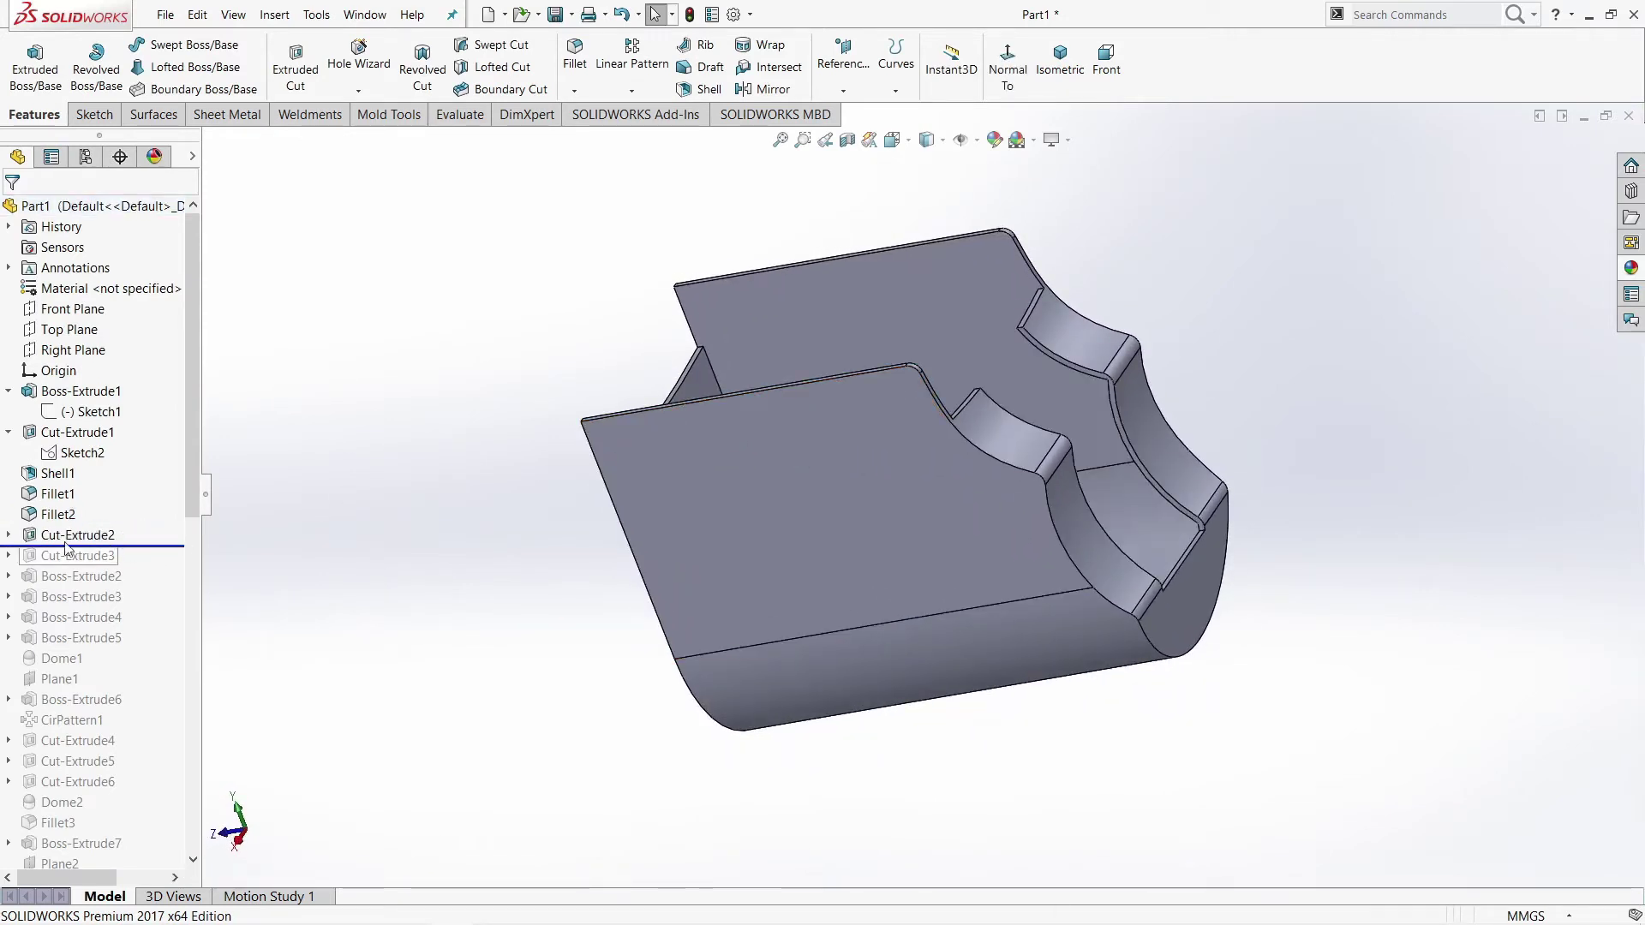
pyautogui.click(8, 535)
pyautogui.click(82, 555)
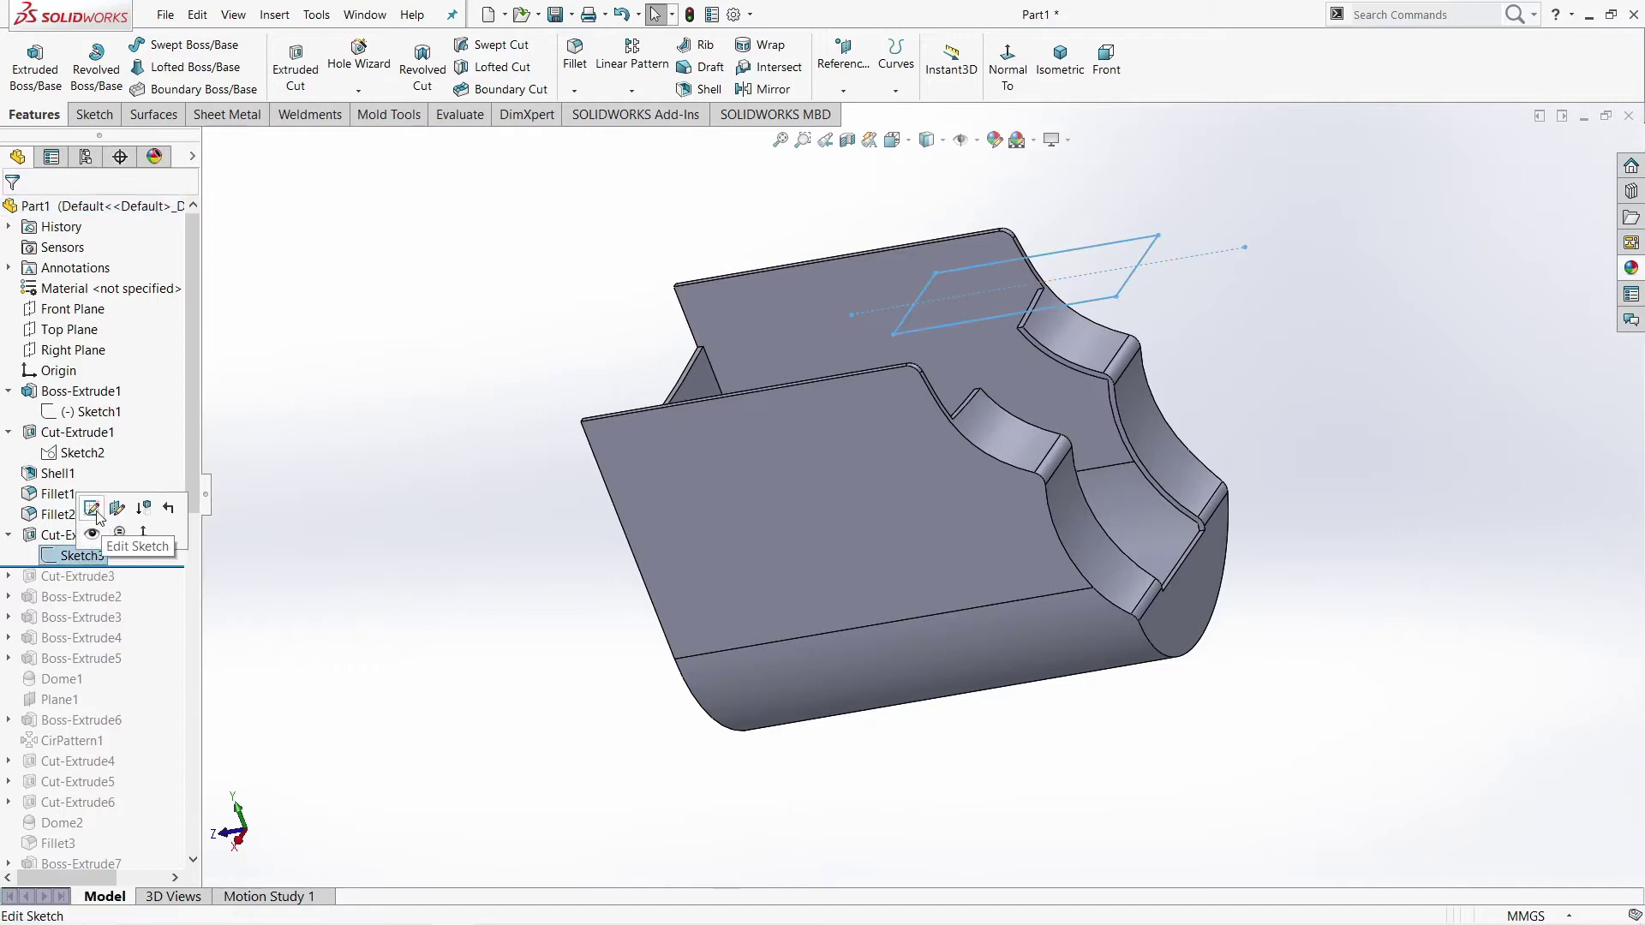
pyautogui.click(101, 518)
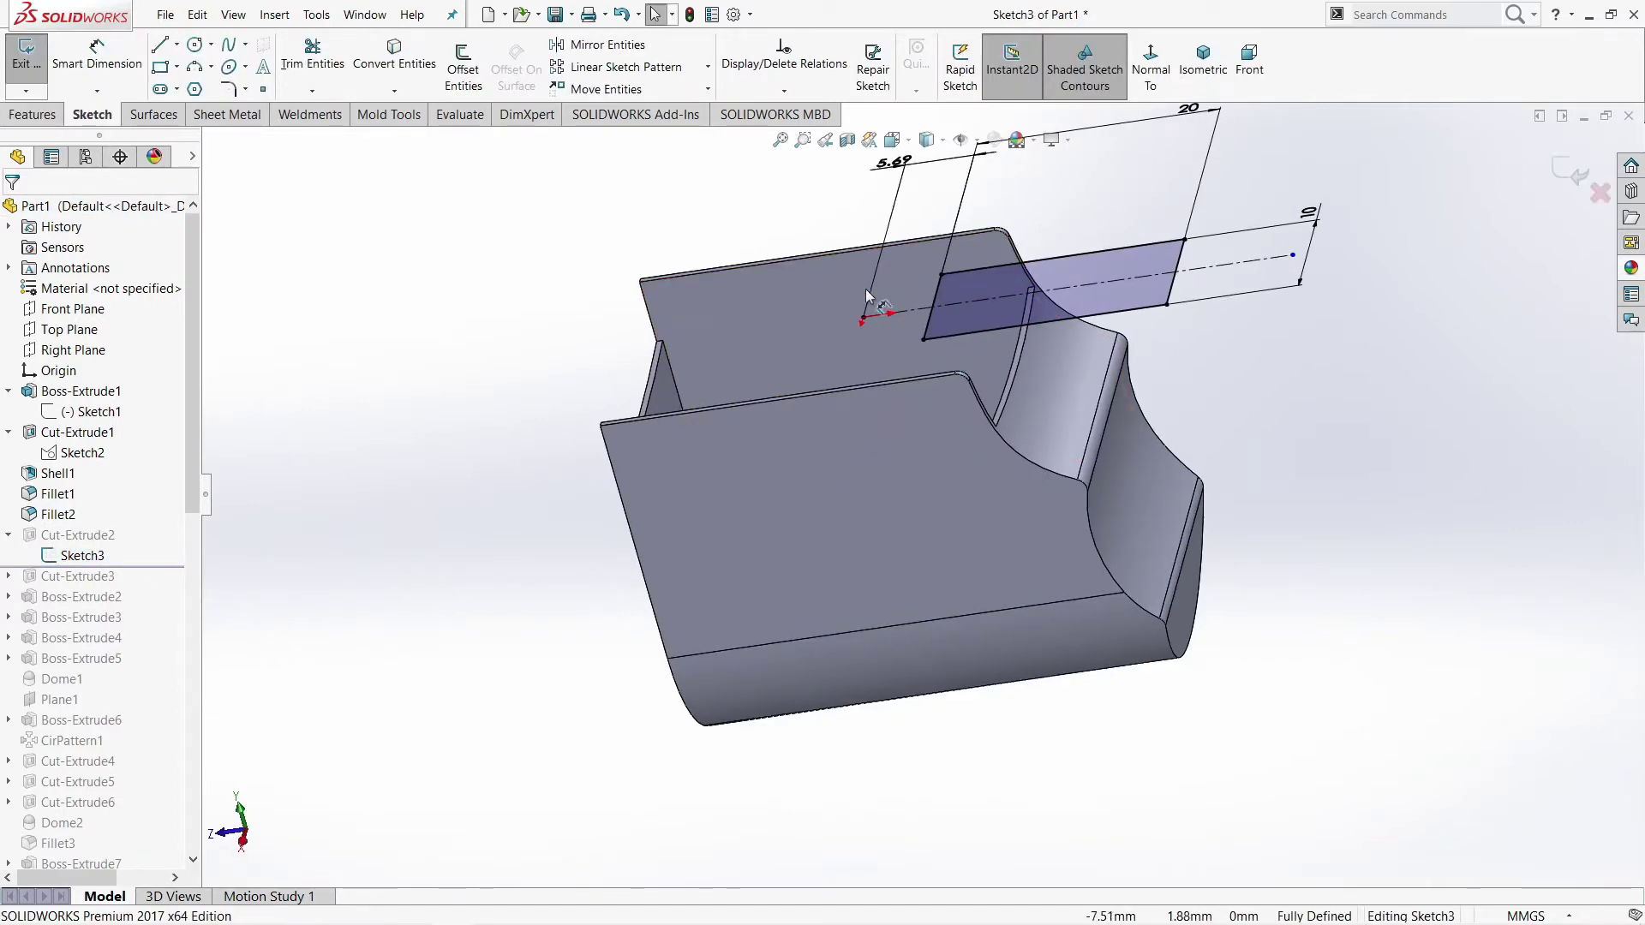
pyautogui.click(1151, 69)
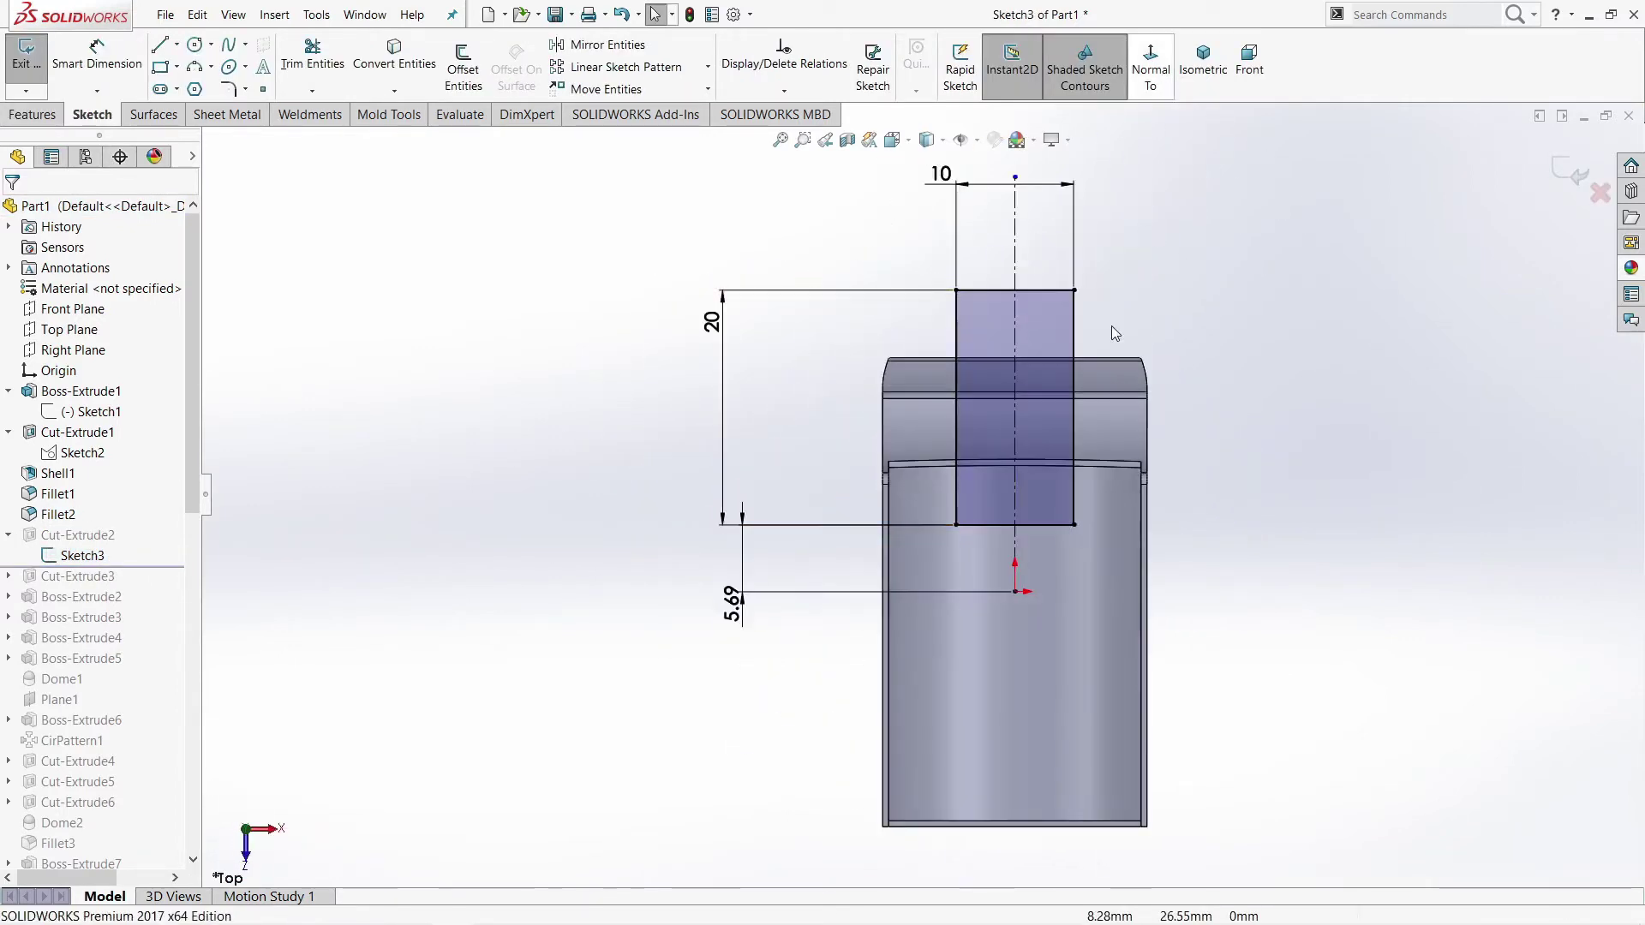
pyautogui.moveTo(1076, 519)
pyautogui.mouseDown(button='middle')
pyautogui.moveTo(1227, 524)
pyautogui.moveTo(1073, 518)
pyautogui.mouseUp(button='middle')
pyautogui.click(1169, 89)
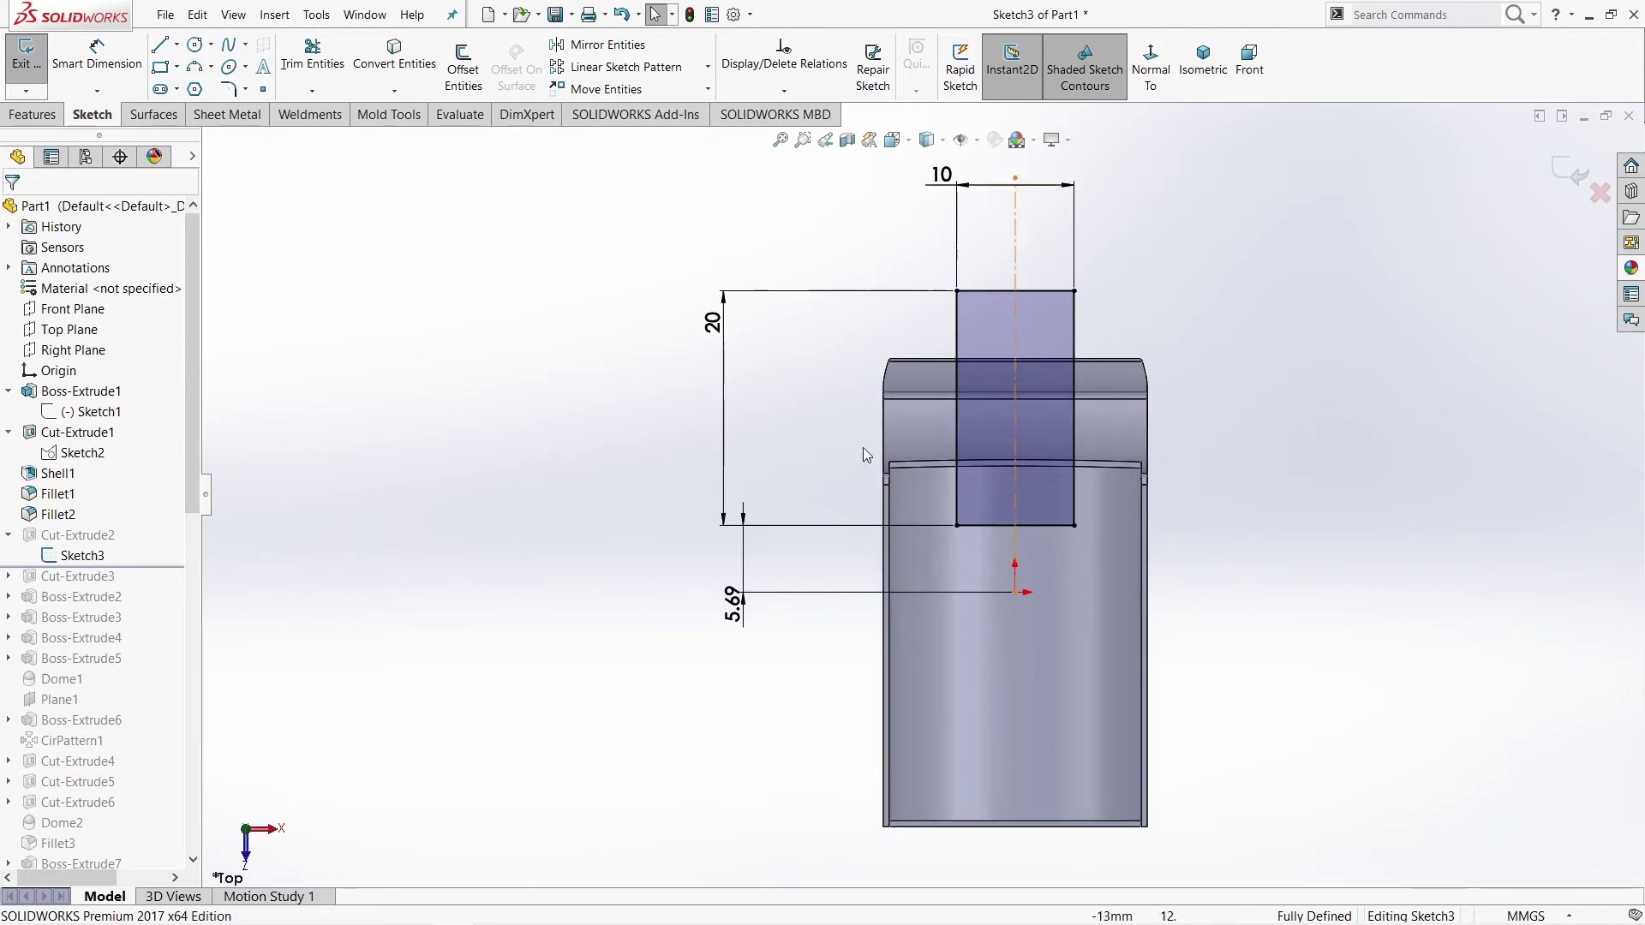
pyautogui.click(1565, 174)
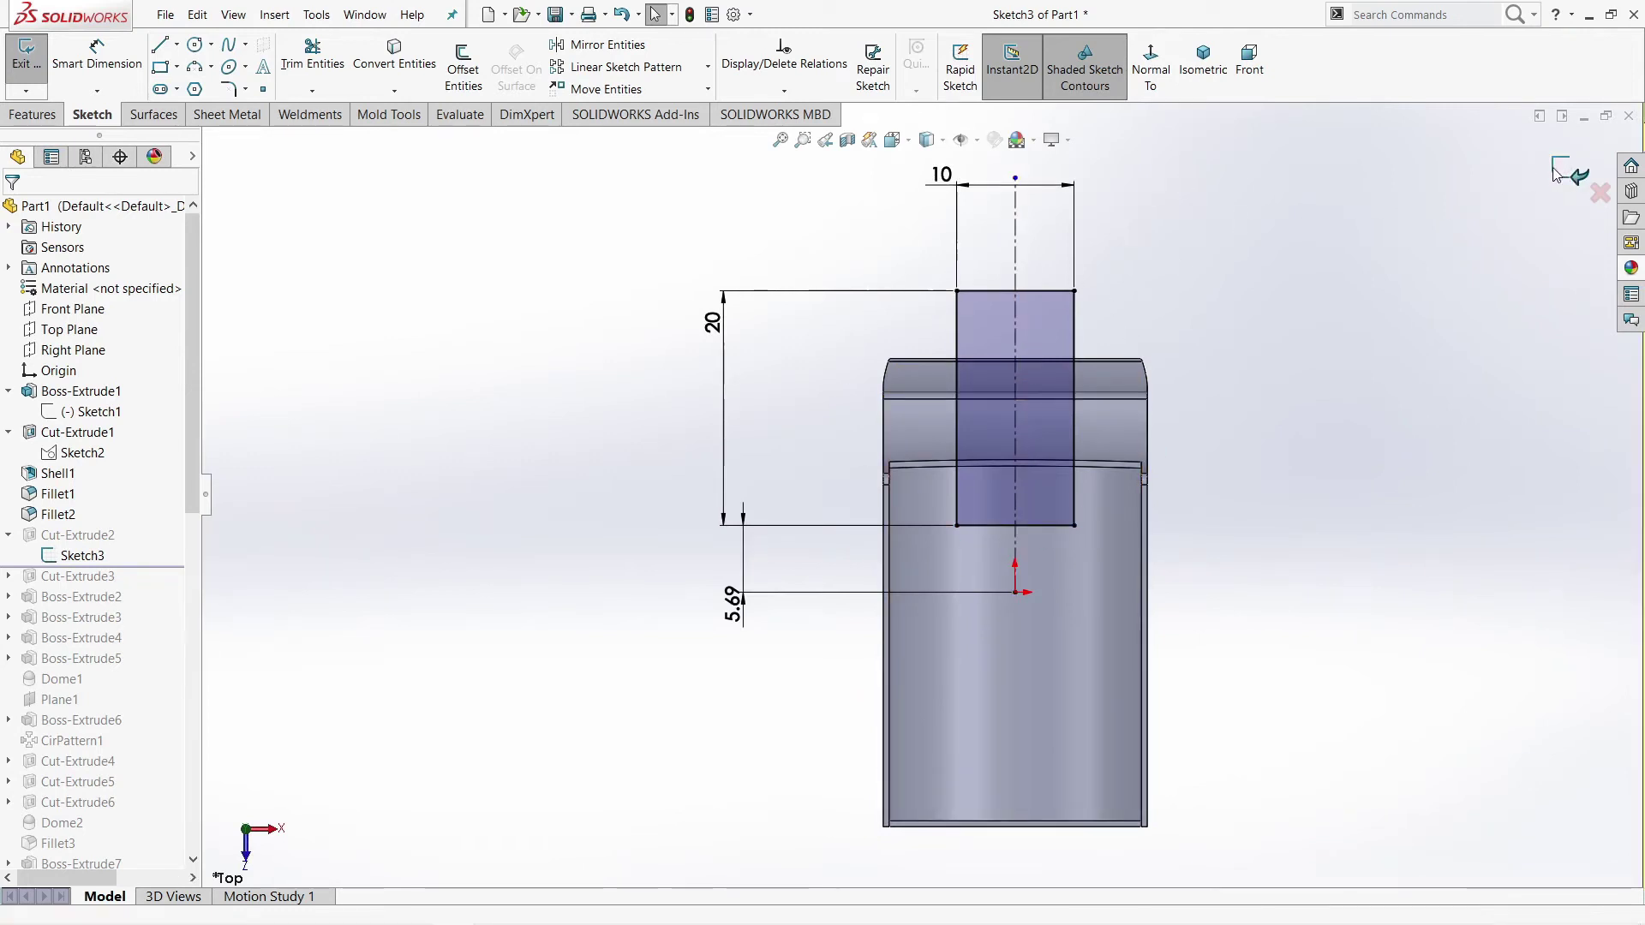
# Step: Confirm Cut-Extrude2 as a Blind cut 26 mm deep
pyautogui.click(93, 537)
pyautogui.click(117, 504)
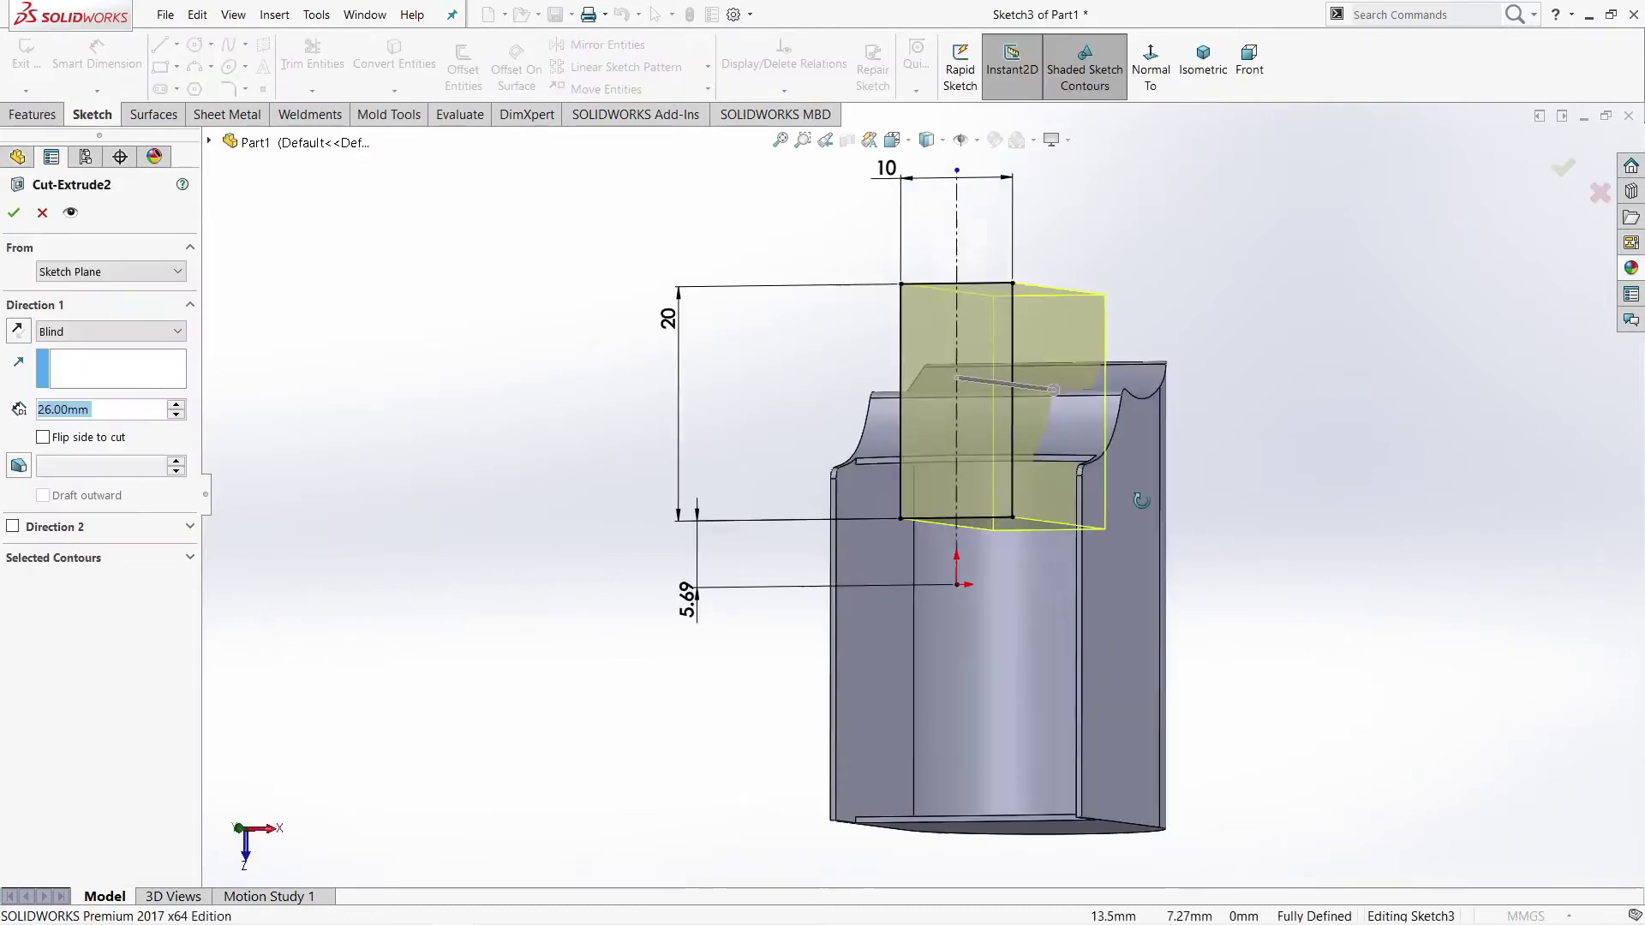
pyautogui.moveTo(1141, 499); pyautogui.dragTo(1131, 543, button='middle')
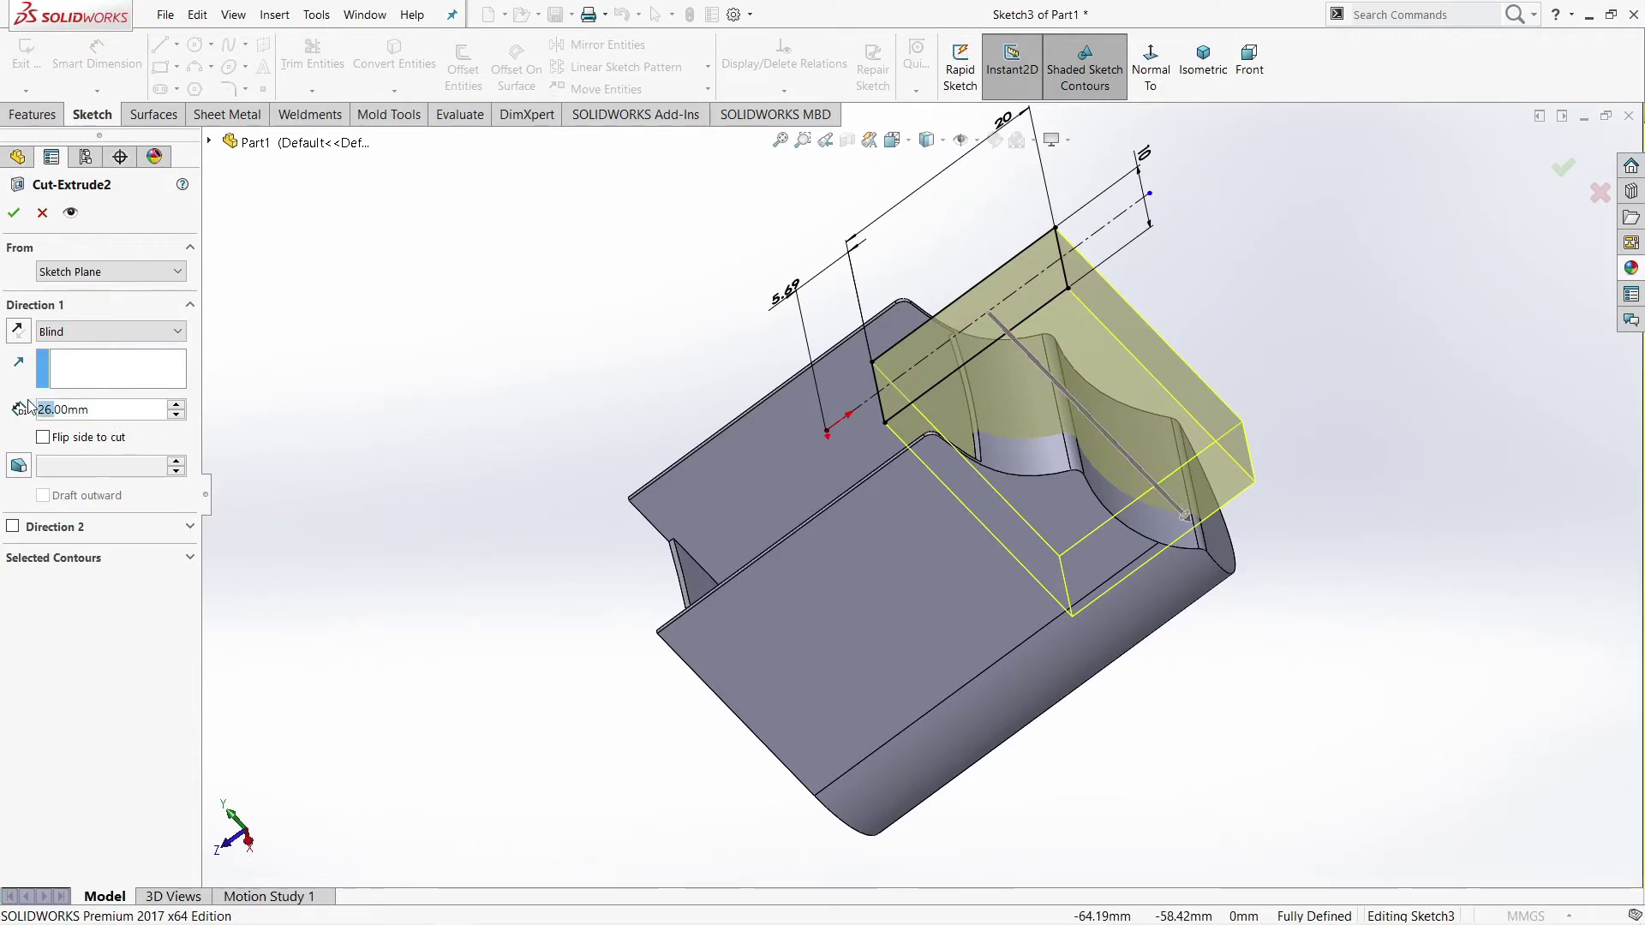
pyautogui.click(13, 214)
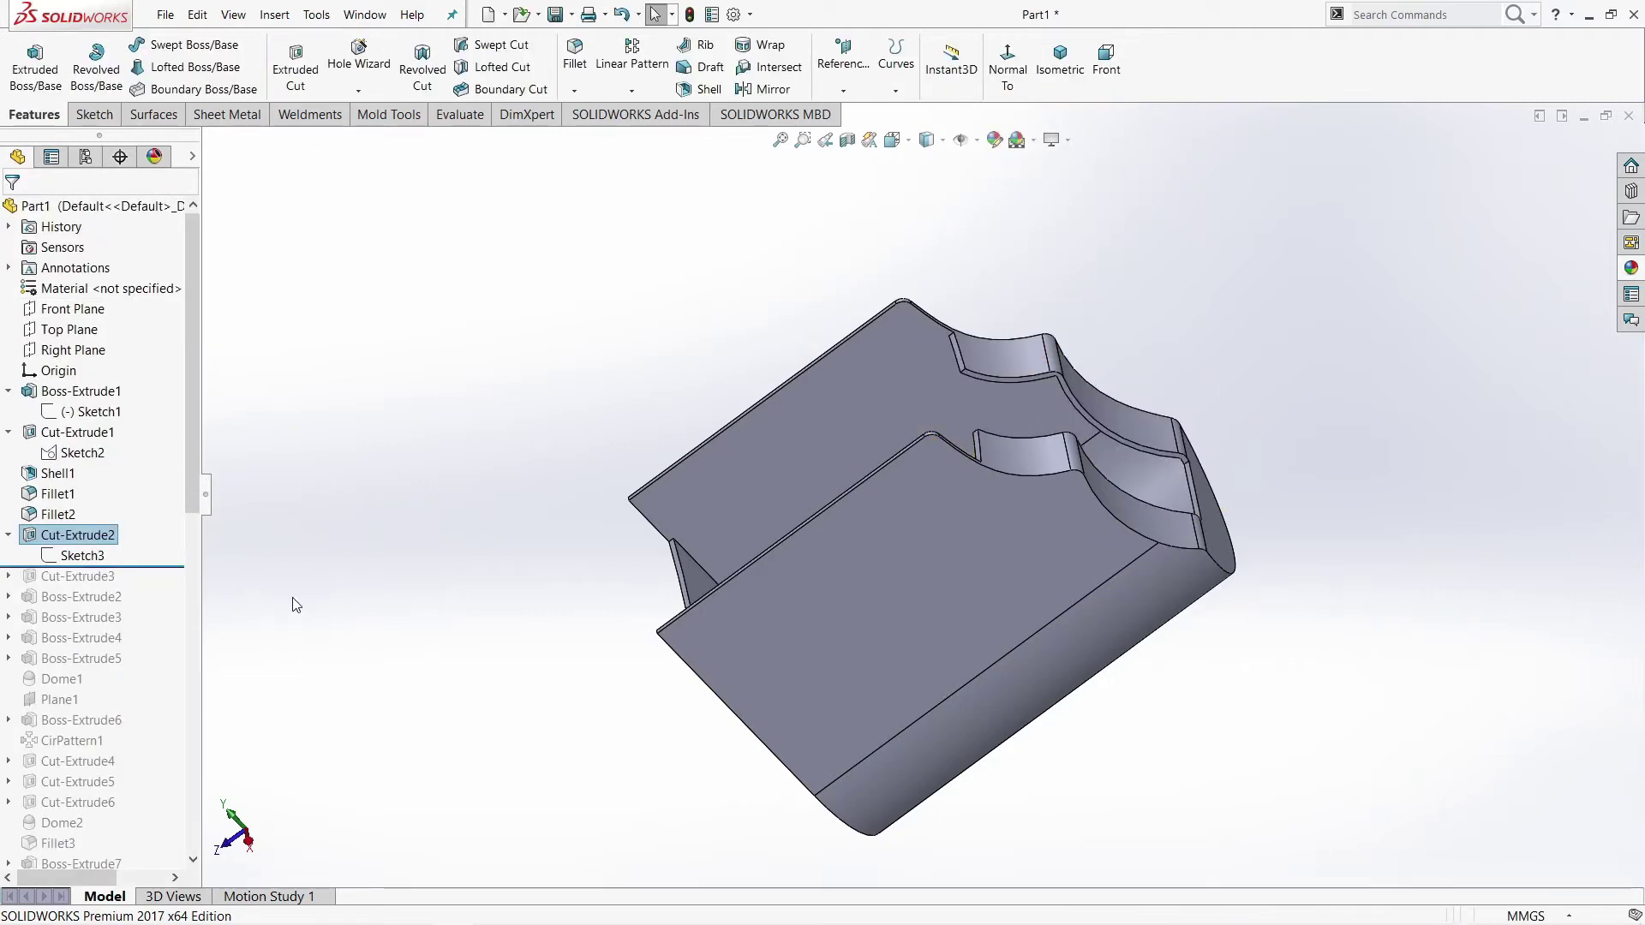
pyautogui.moveTo(155, 564); pyautogui.dragTo(147, 582)
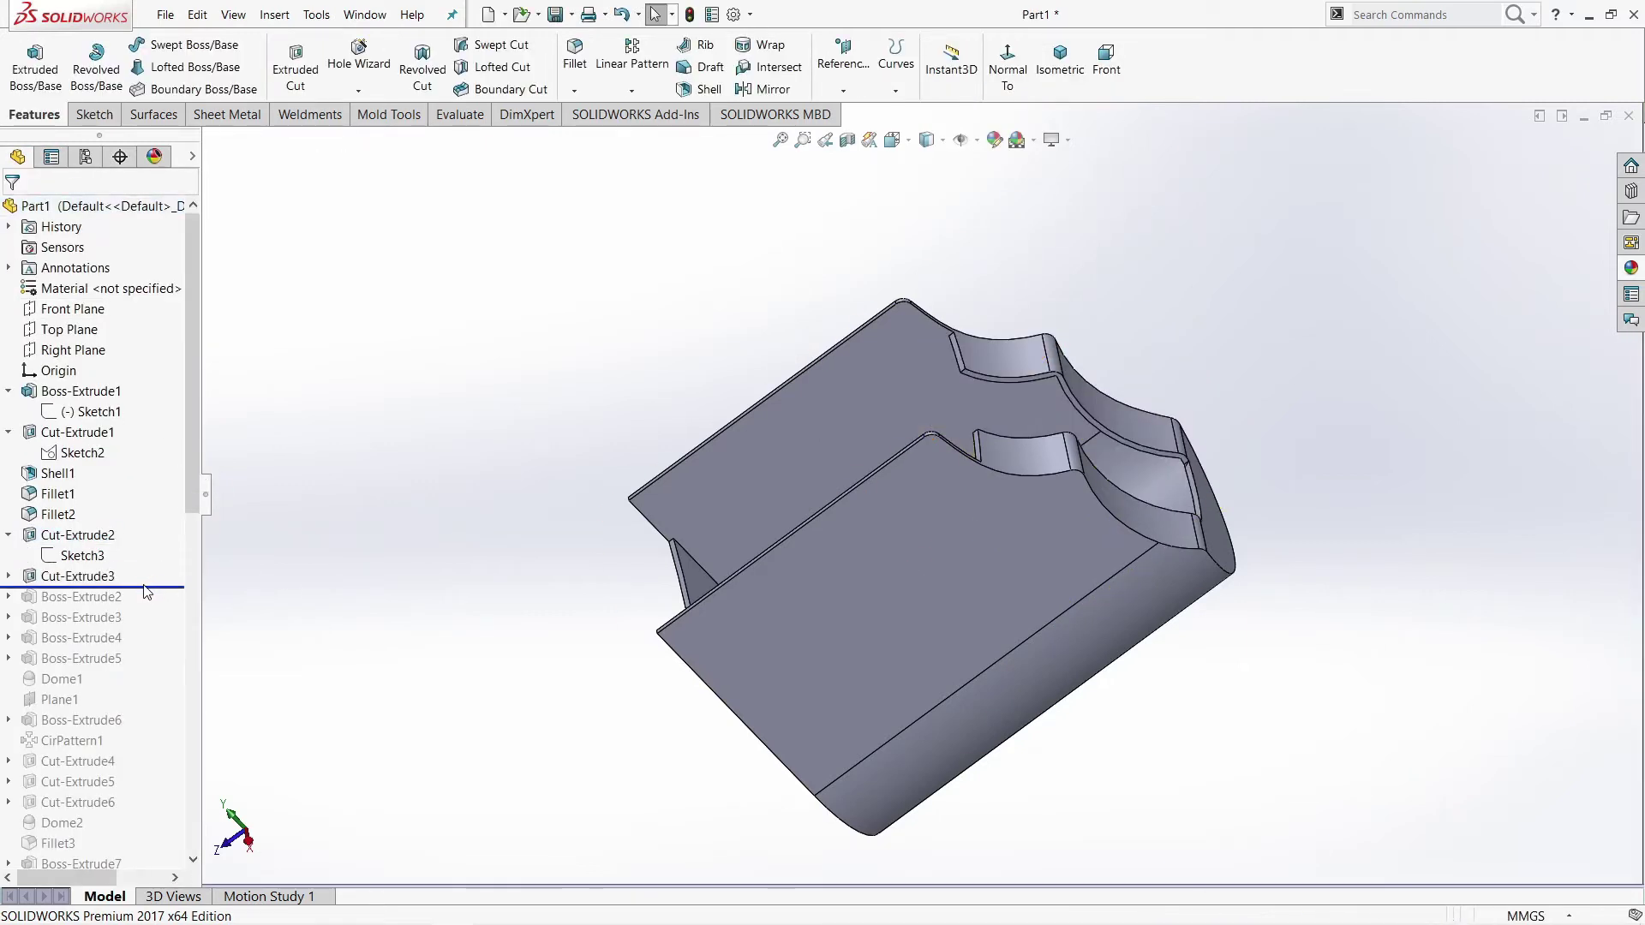
pyautogui.click(9, 576)
pyautogui.click(81, 596)
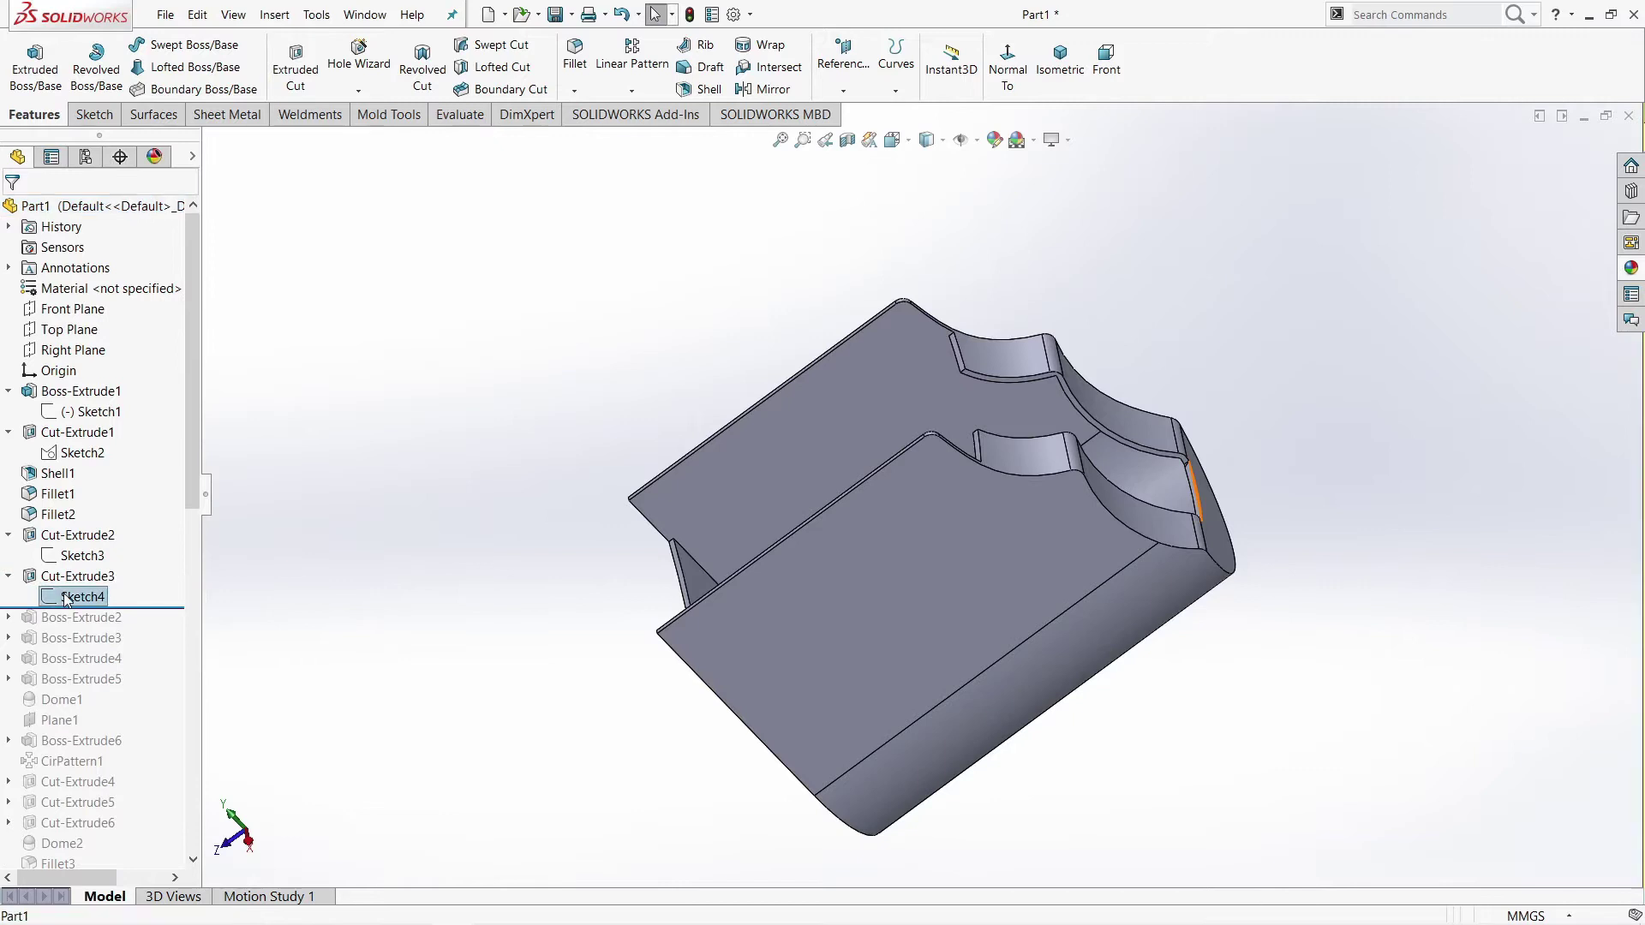
pyautogui.click(80, 542)
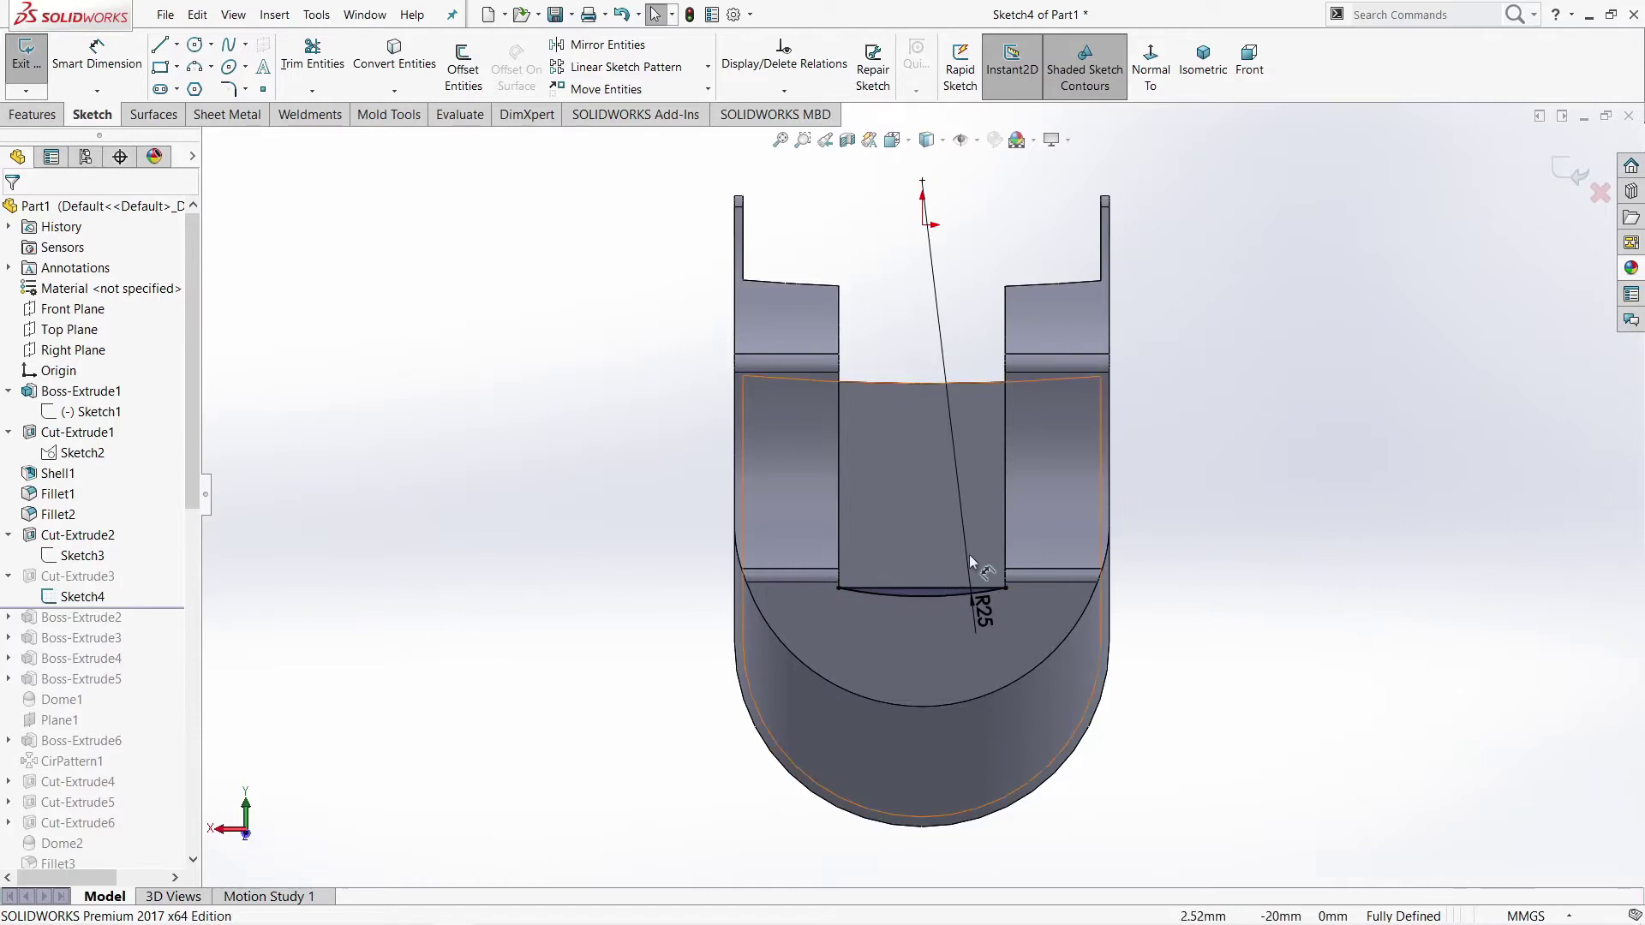
pyautogui.moveTo(969, 553); pyautogui.dragTo(1088, 781, button='middle')
pyautogui.scroll(-5, 1014, 630)
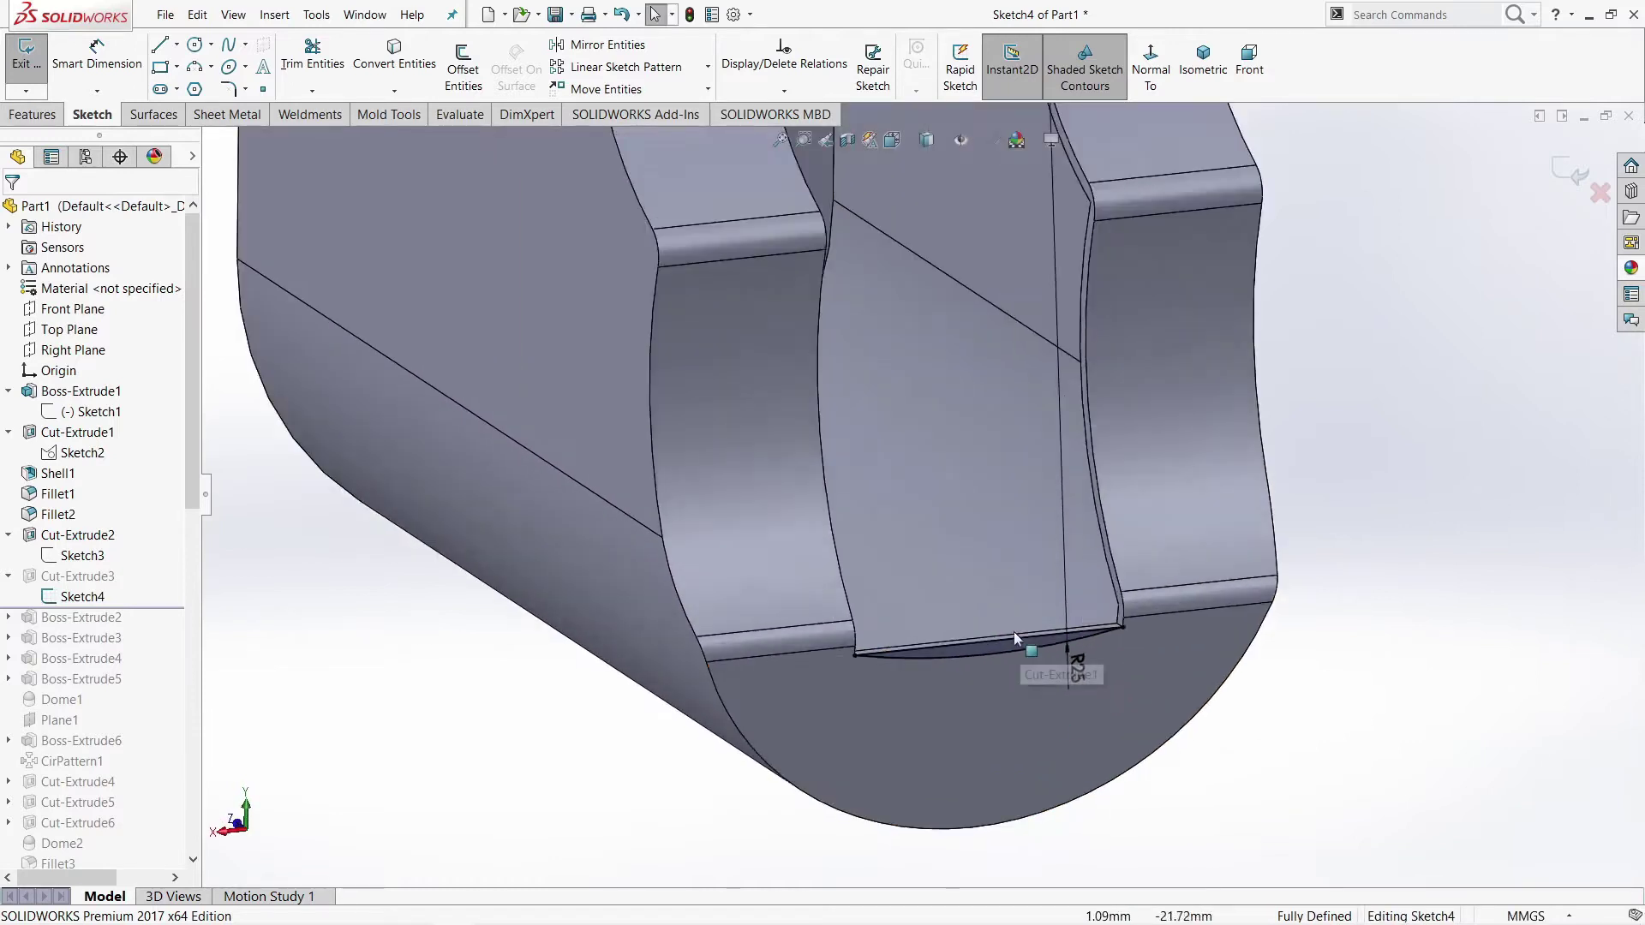
pyautogui.scroll(-3, 1015, 630)
pyautogui.scroll(4, 1002, 622)
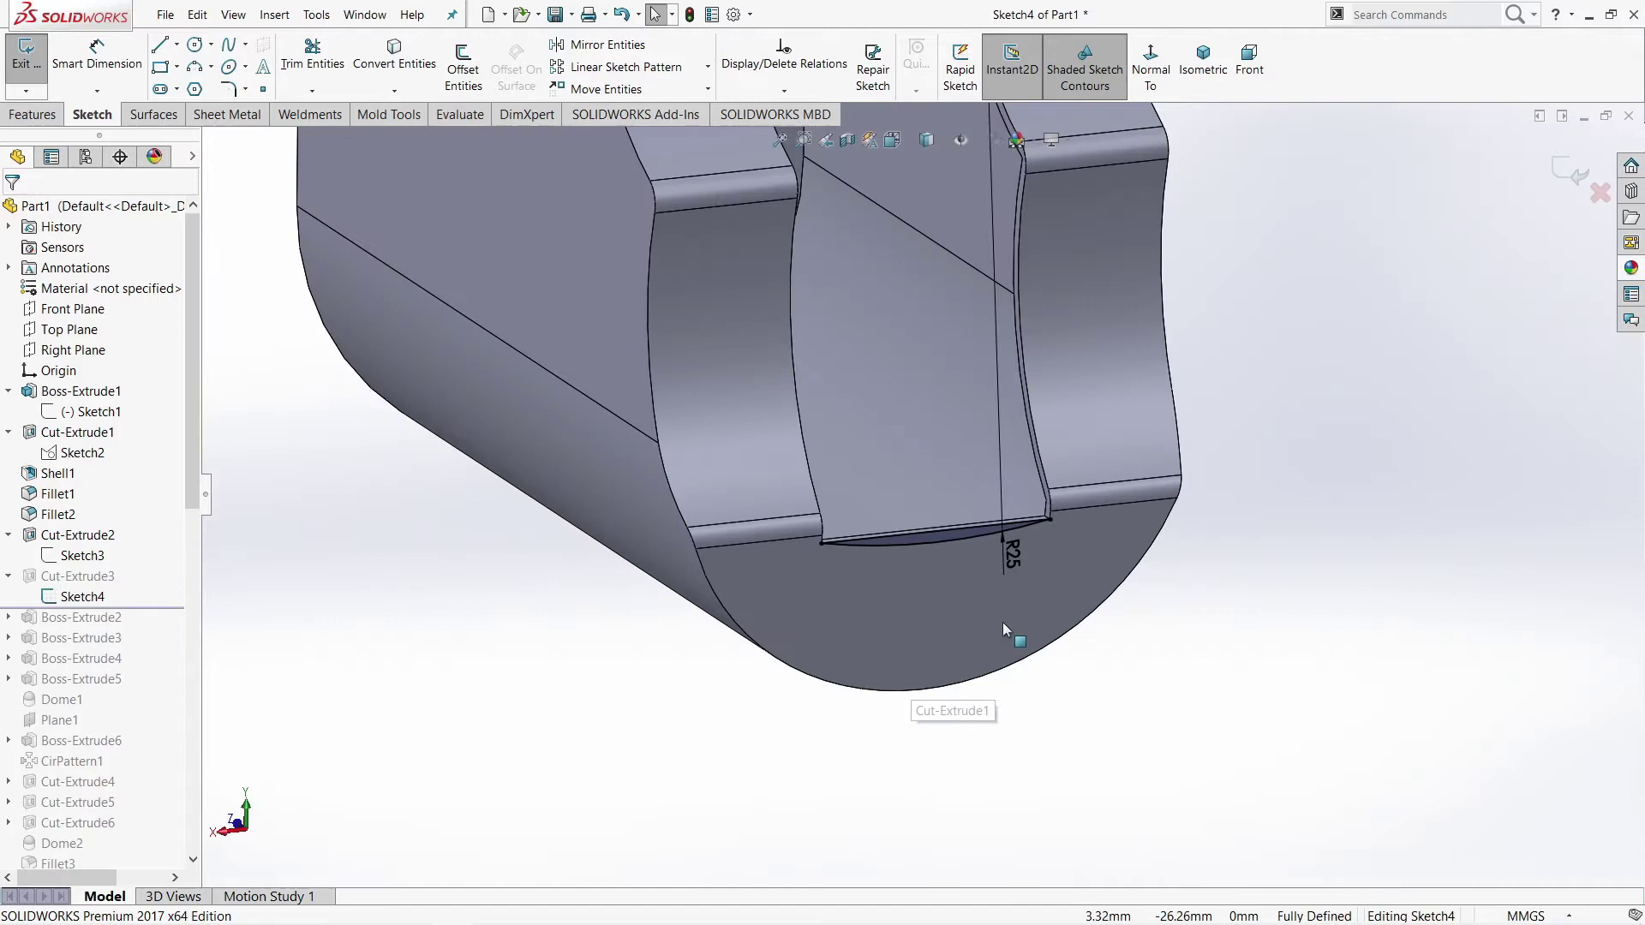
pyautogui.scroll(1, 1003, 622)
pyautogui.scroll(2, 1108, 234)
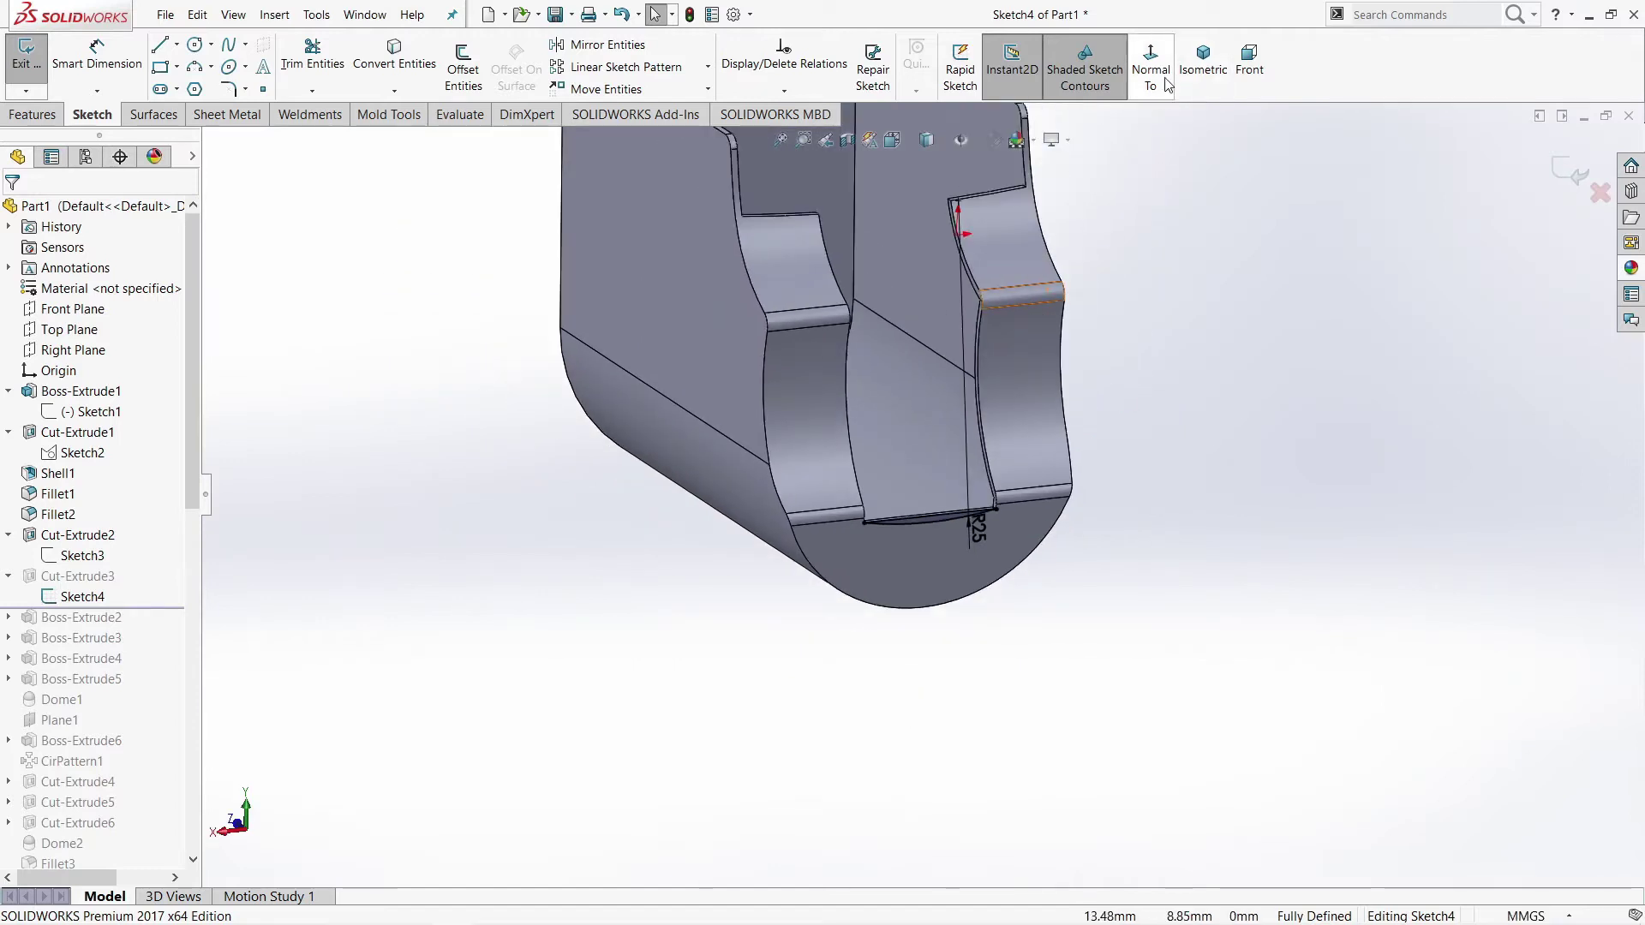
pyautogui.click(1570, 171)
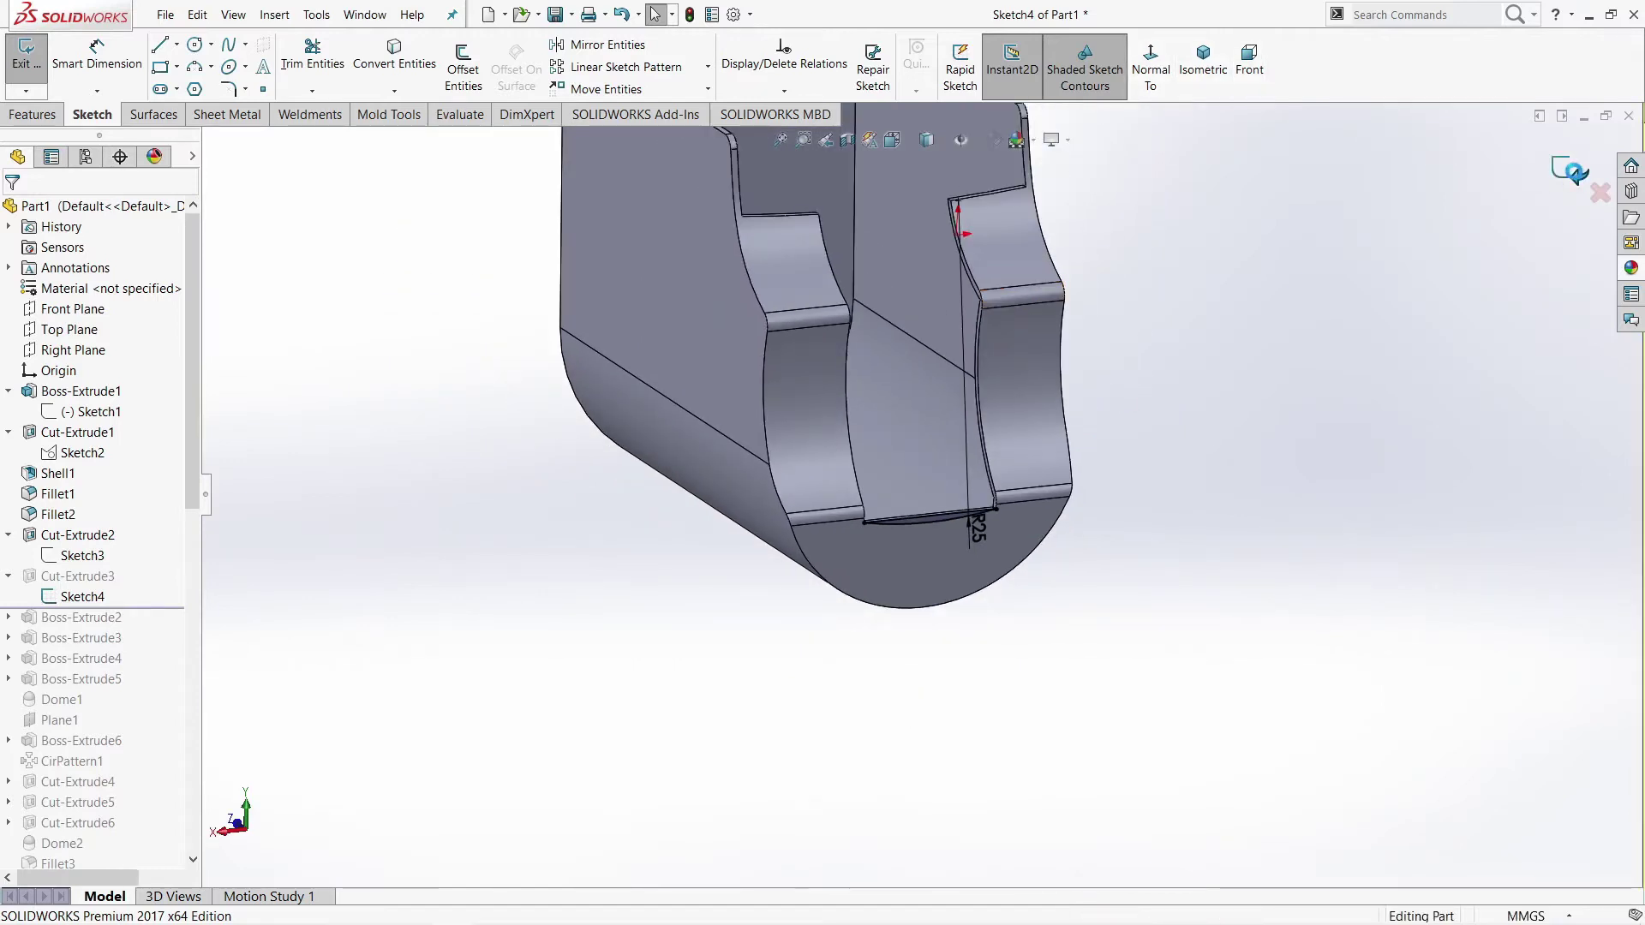
pyautogui.moveTo(1004, 295); pyautogui.dragTo(816, 217, button='middle')
pyautogui.scroll(-2, 777, 242)
pyautogui.scroll(-2, 800, 506)
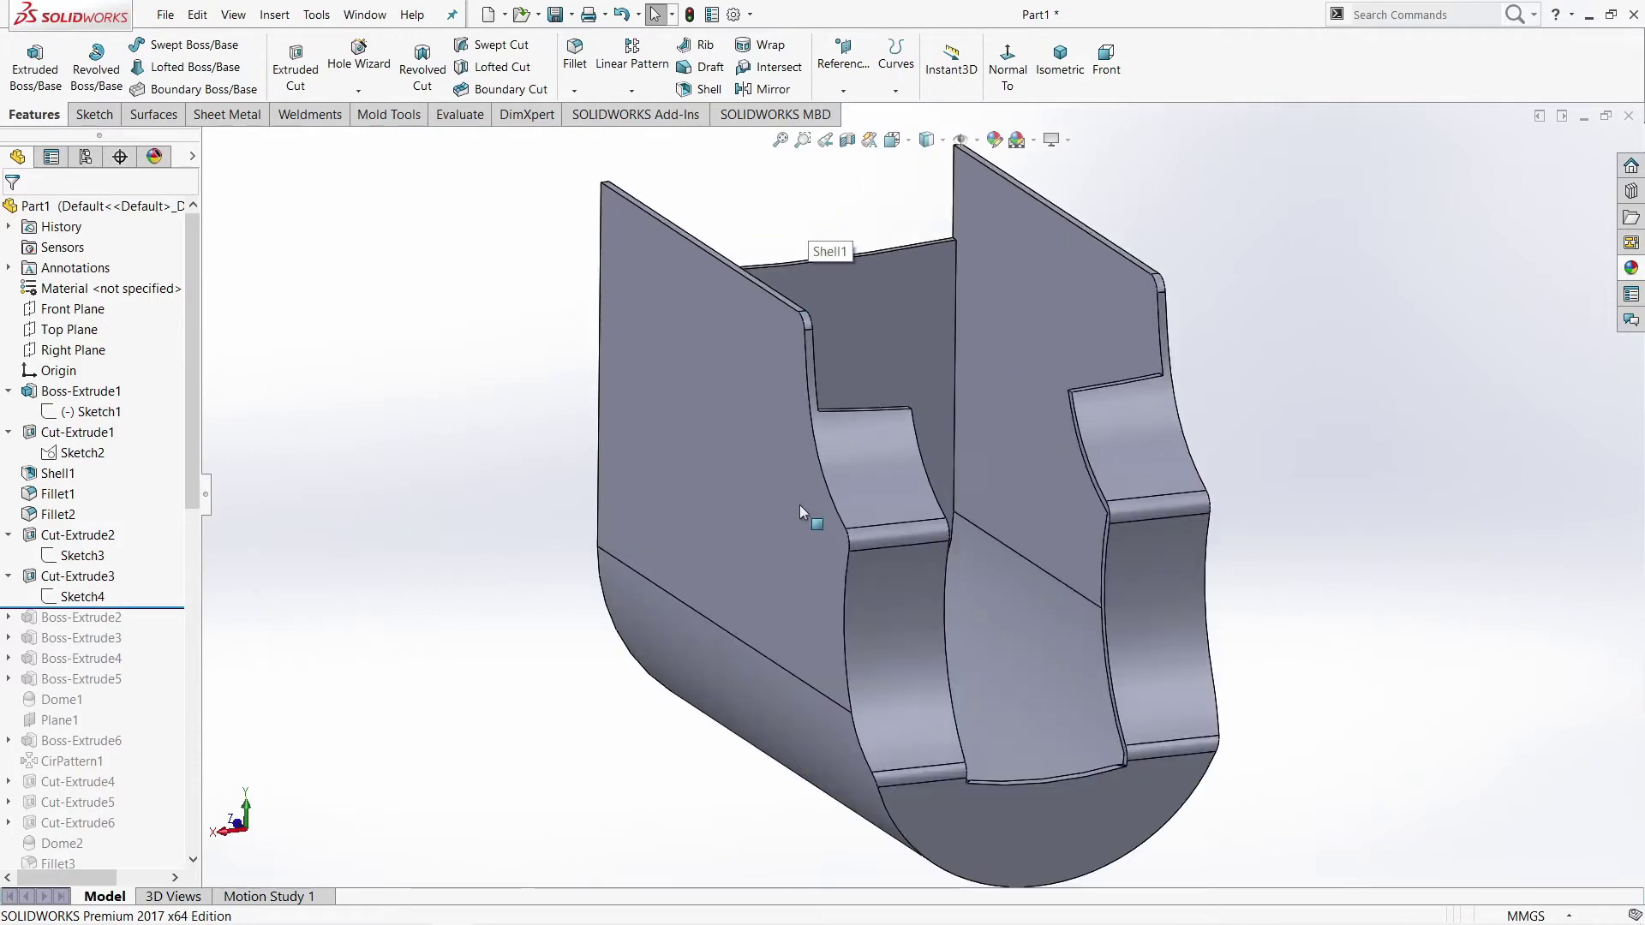
pyautogui.scroll(-1, 812, 550)
pyautogui.scroll(2, 814, 558)
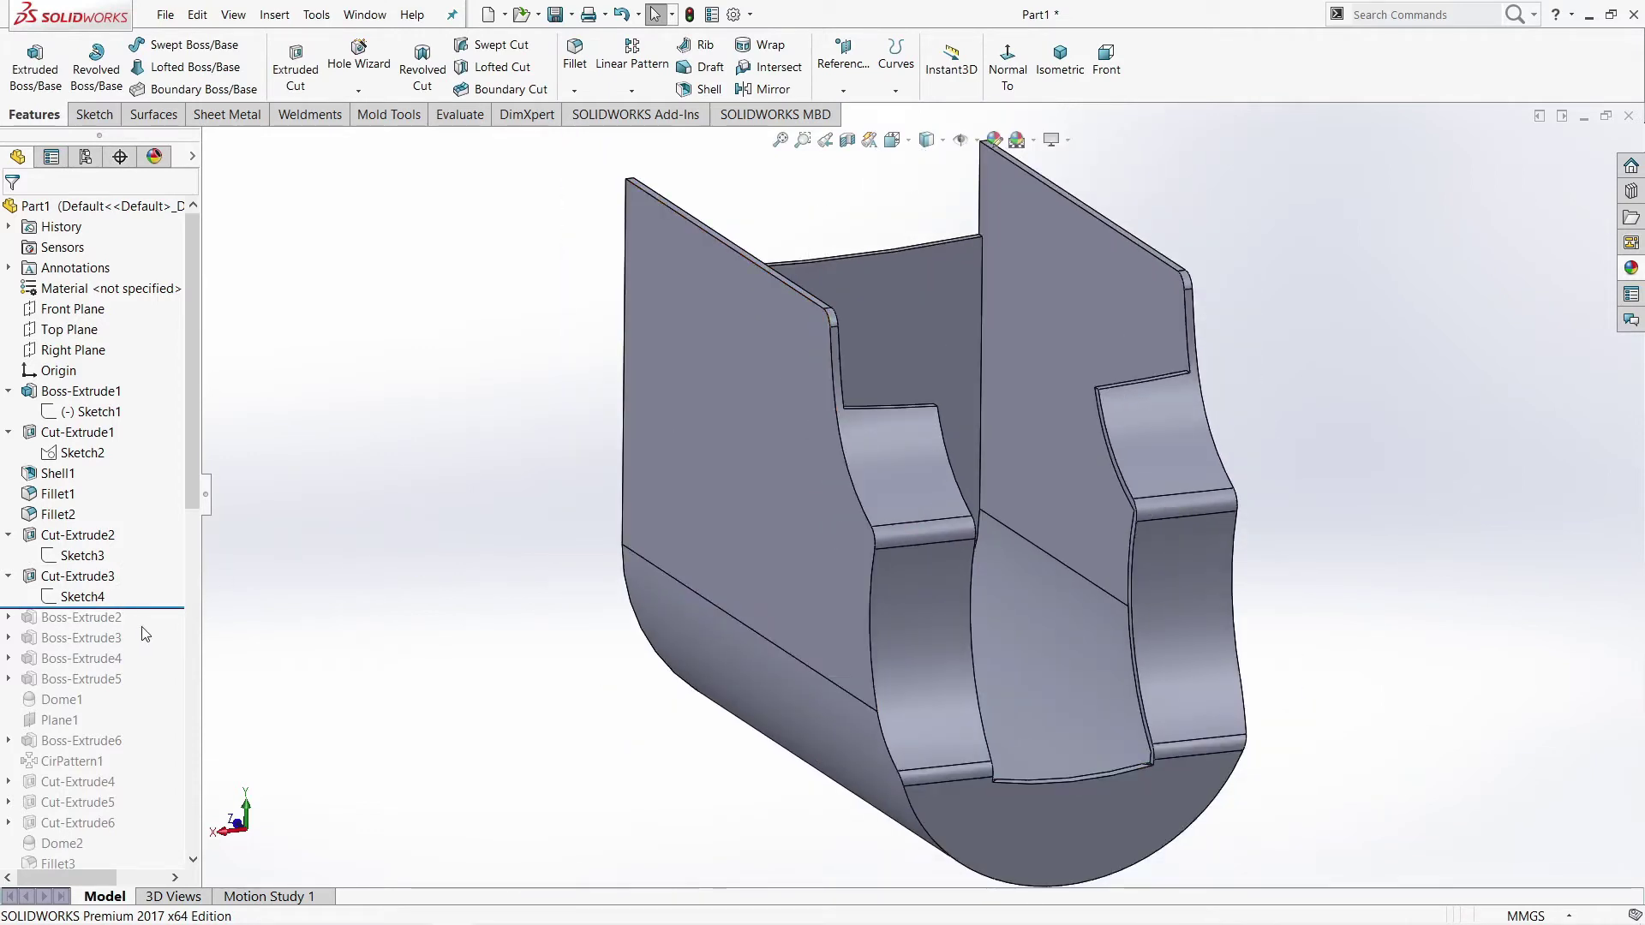
# Step: Roll forward to Boss-Extrude2 and view the round boss from the front
pyautogui.moveTo(159, 607); pyautogui.dragTo(139, 627)
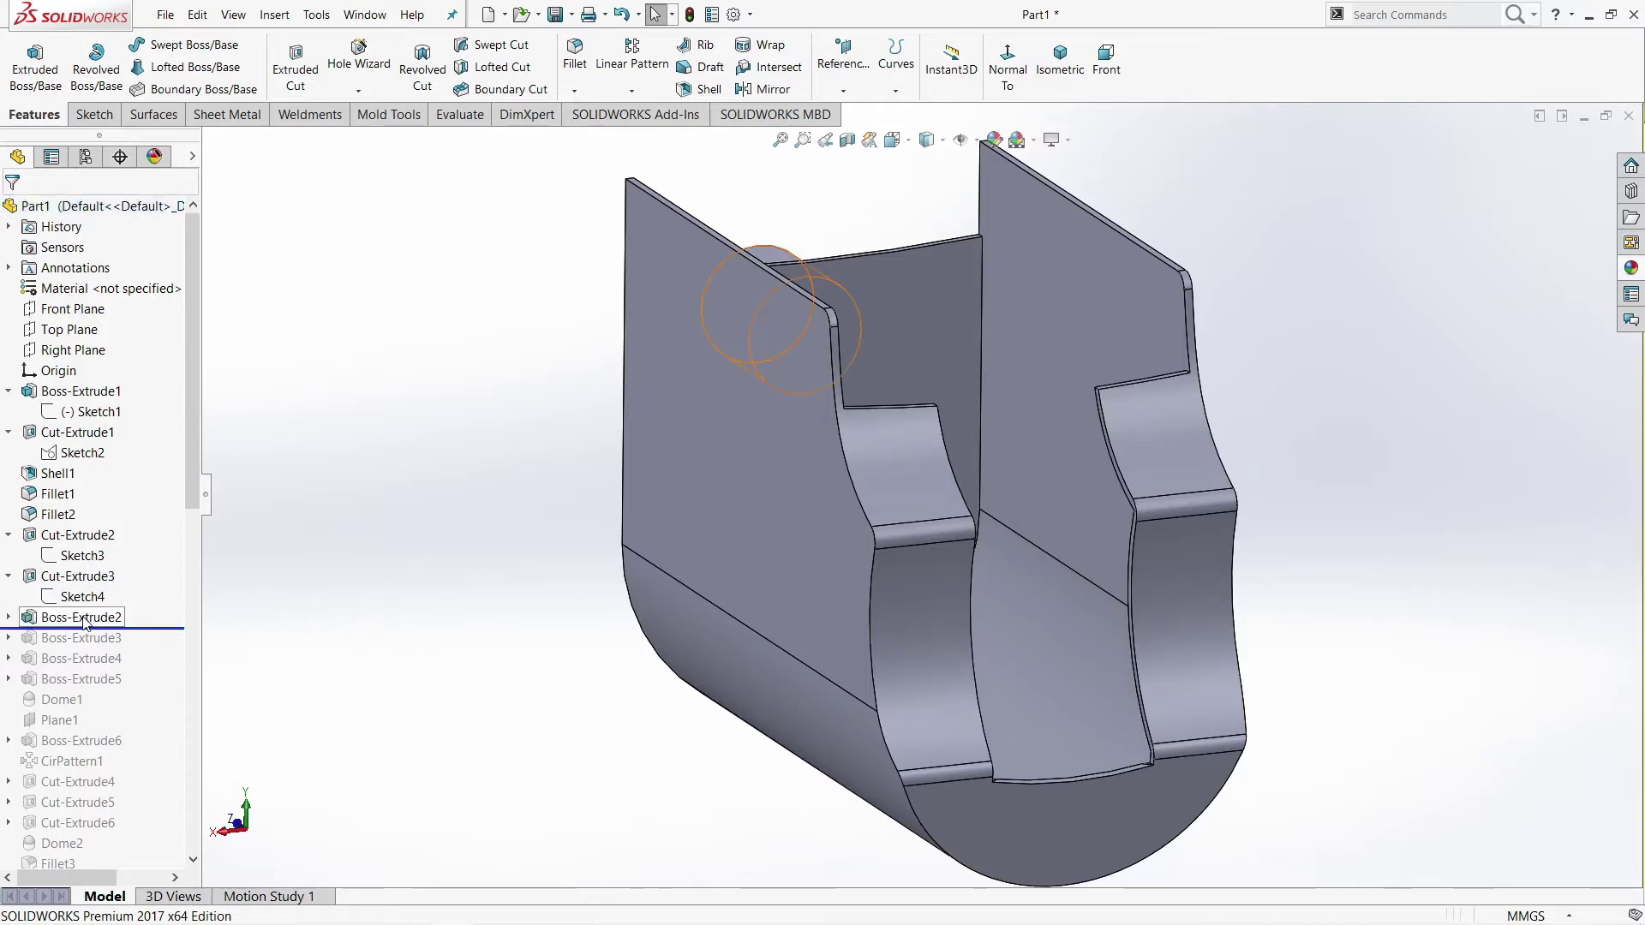
pyautogui.moveTo(389, 600); pyautogui.dragTo(802, 533, button='middle')
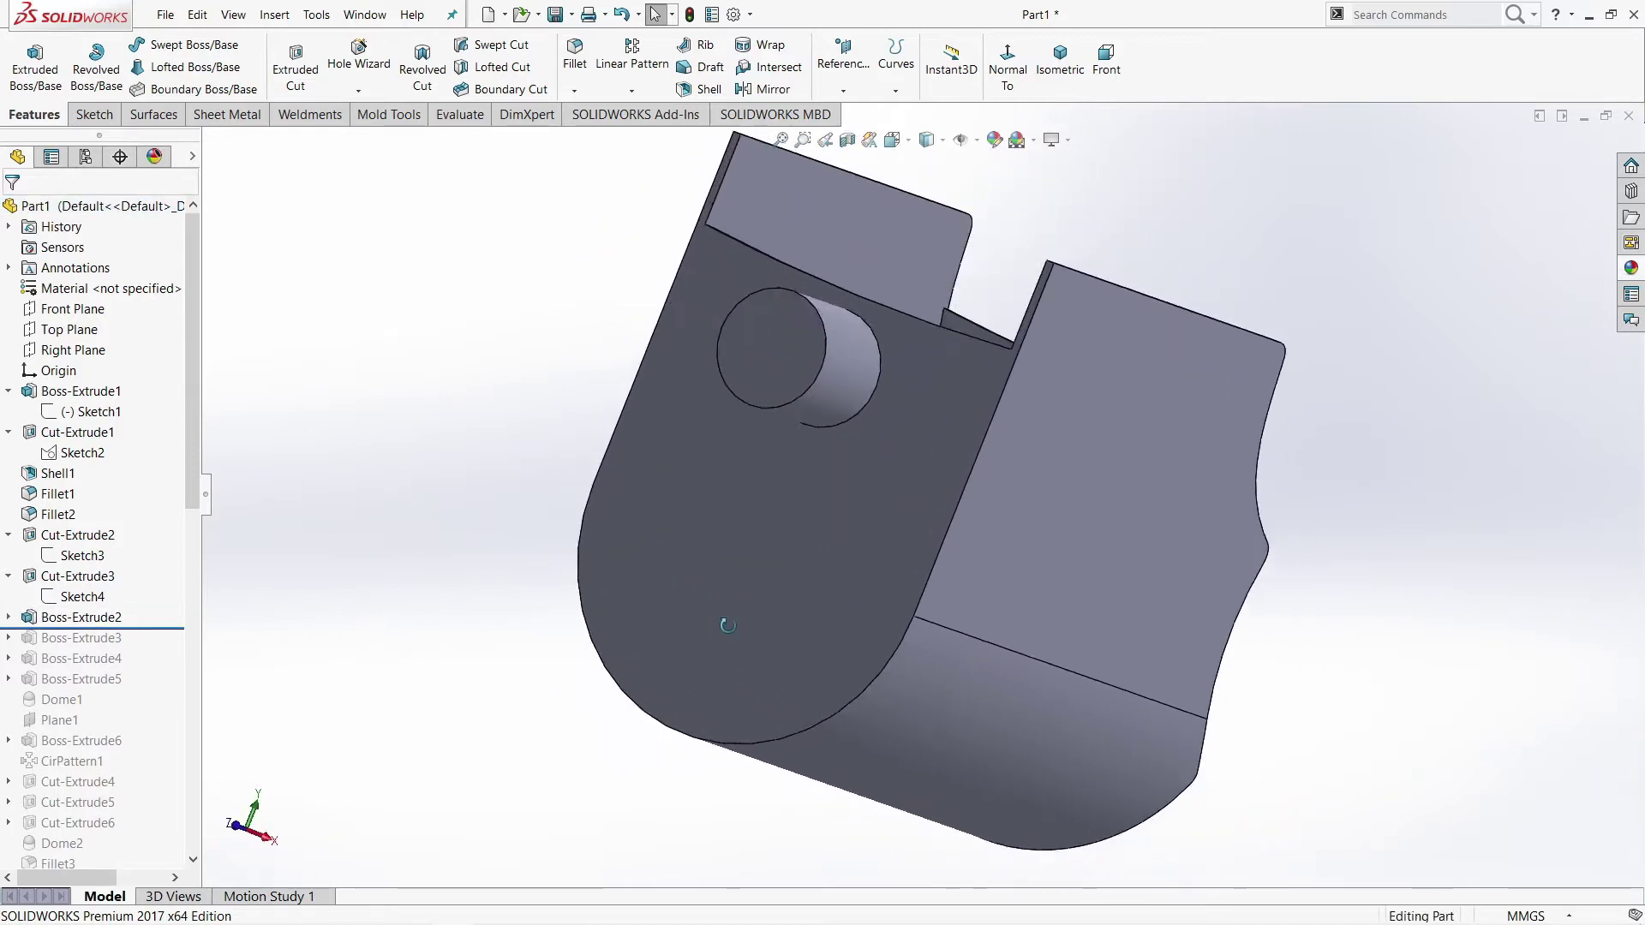
pyautogui.click(1106, 61)
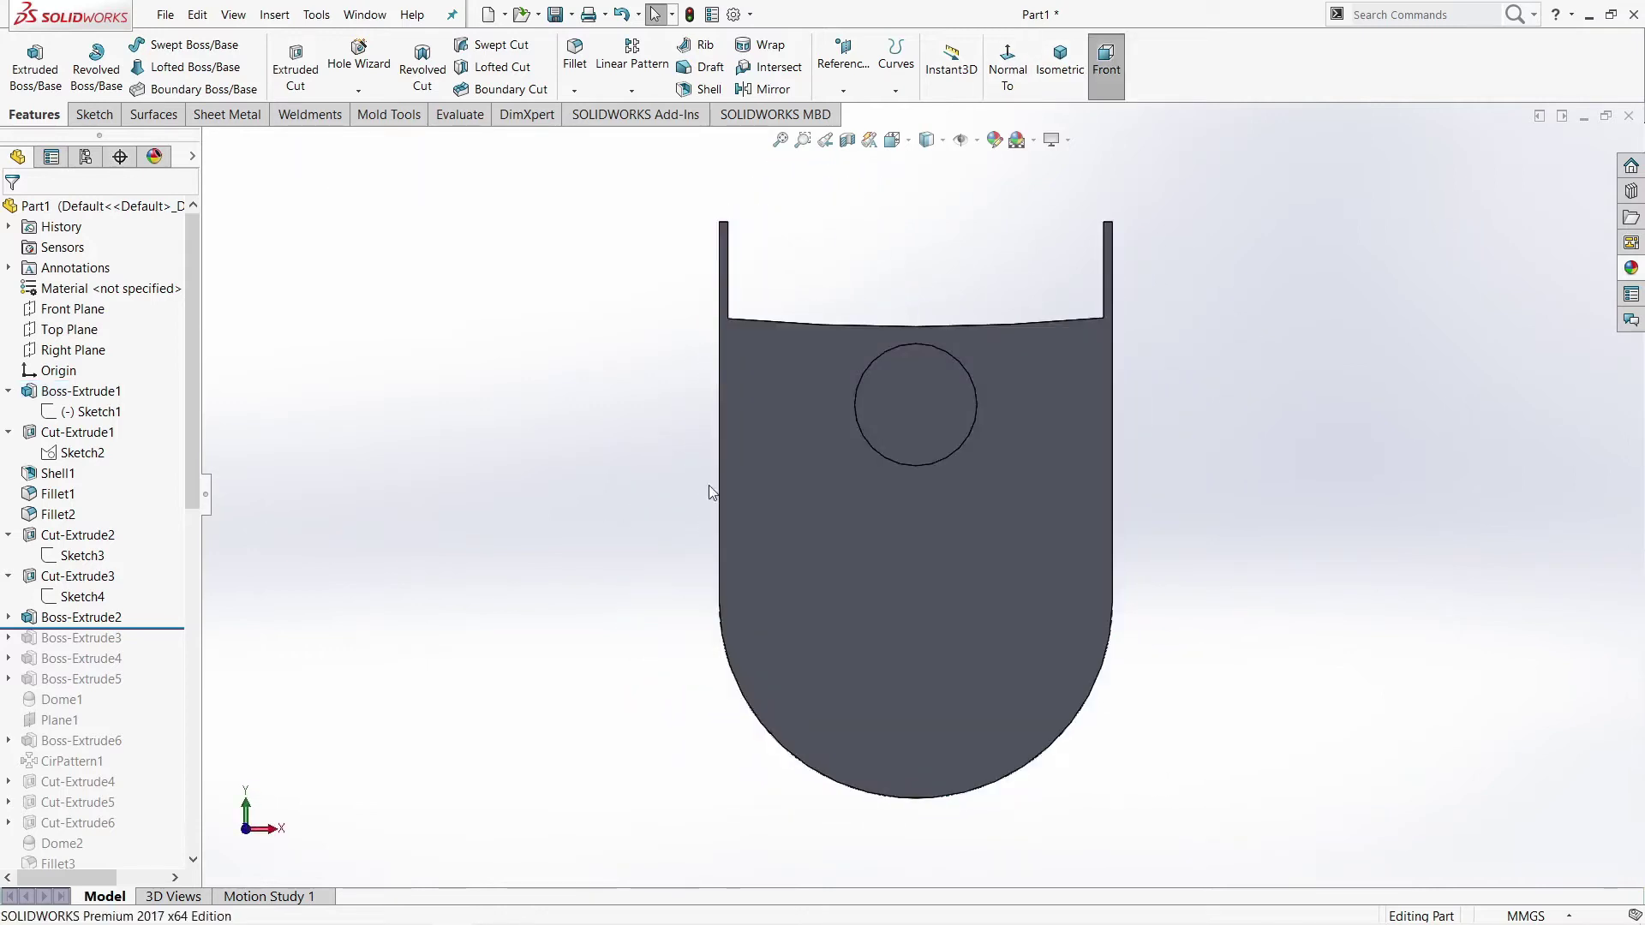
pyautogui.moveTo(712, 485); pyautogui.dragTo(912, 428, button='middle')
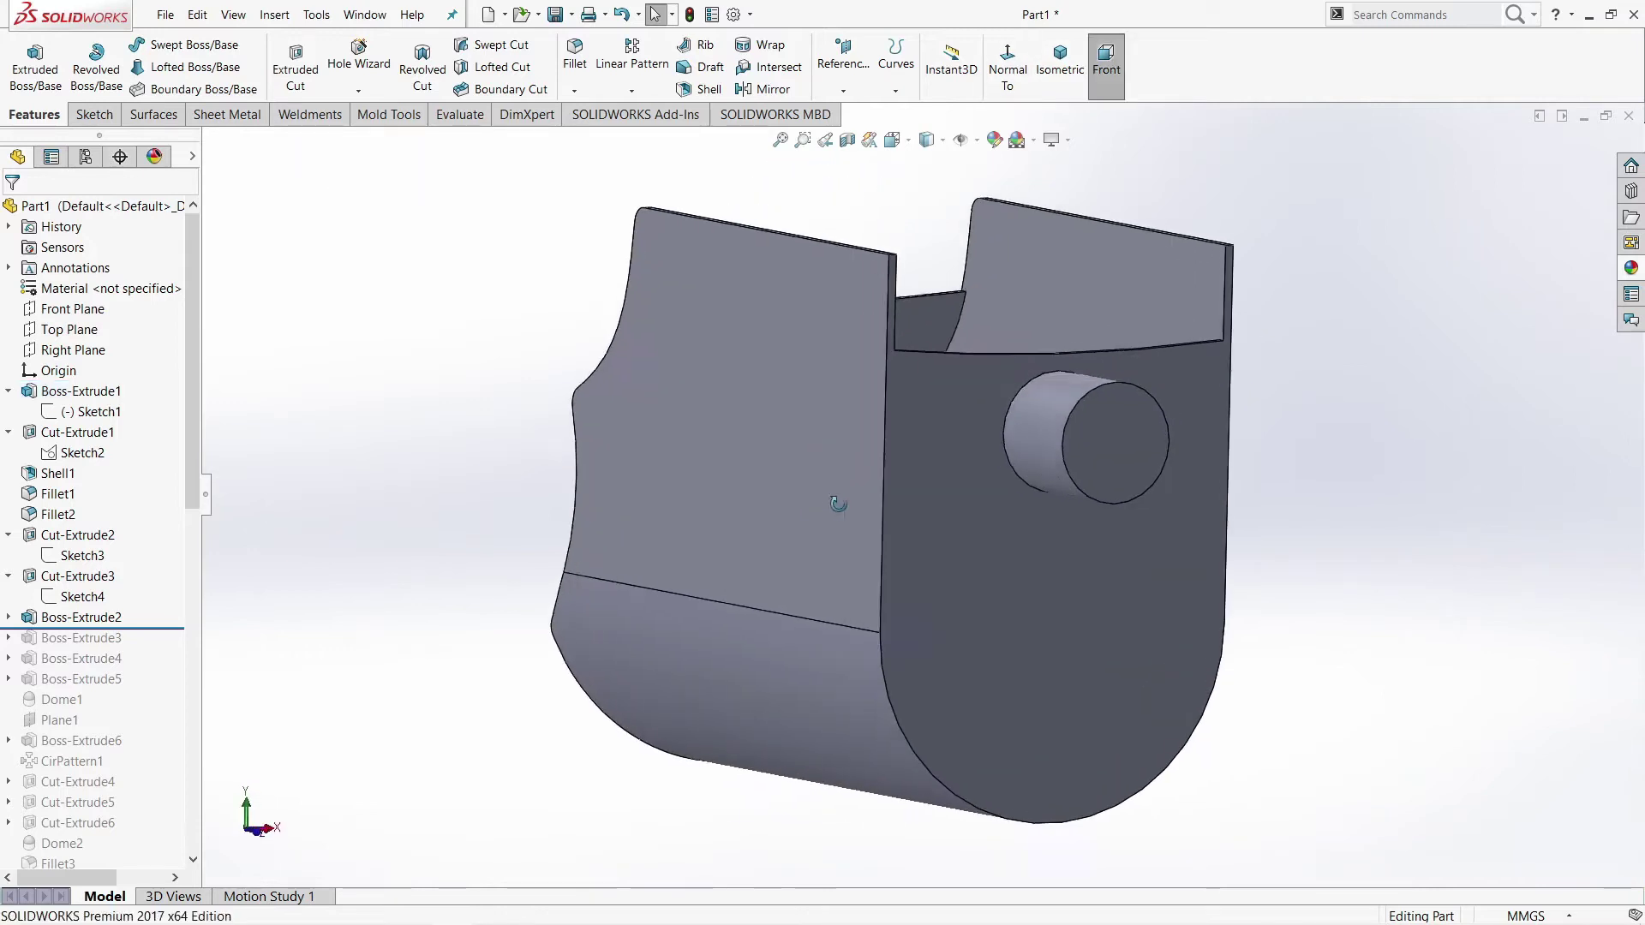
# Step: Review Sketch5's Ø7 circle and confirm the boss at 7 mm Blind
pyautogui.click(8, 617)
pyautogui.click(75, 637)
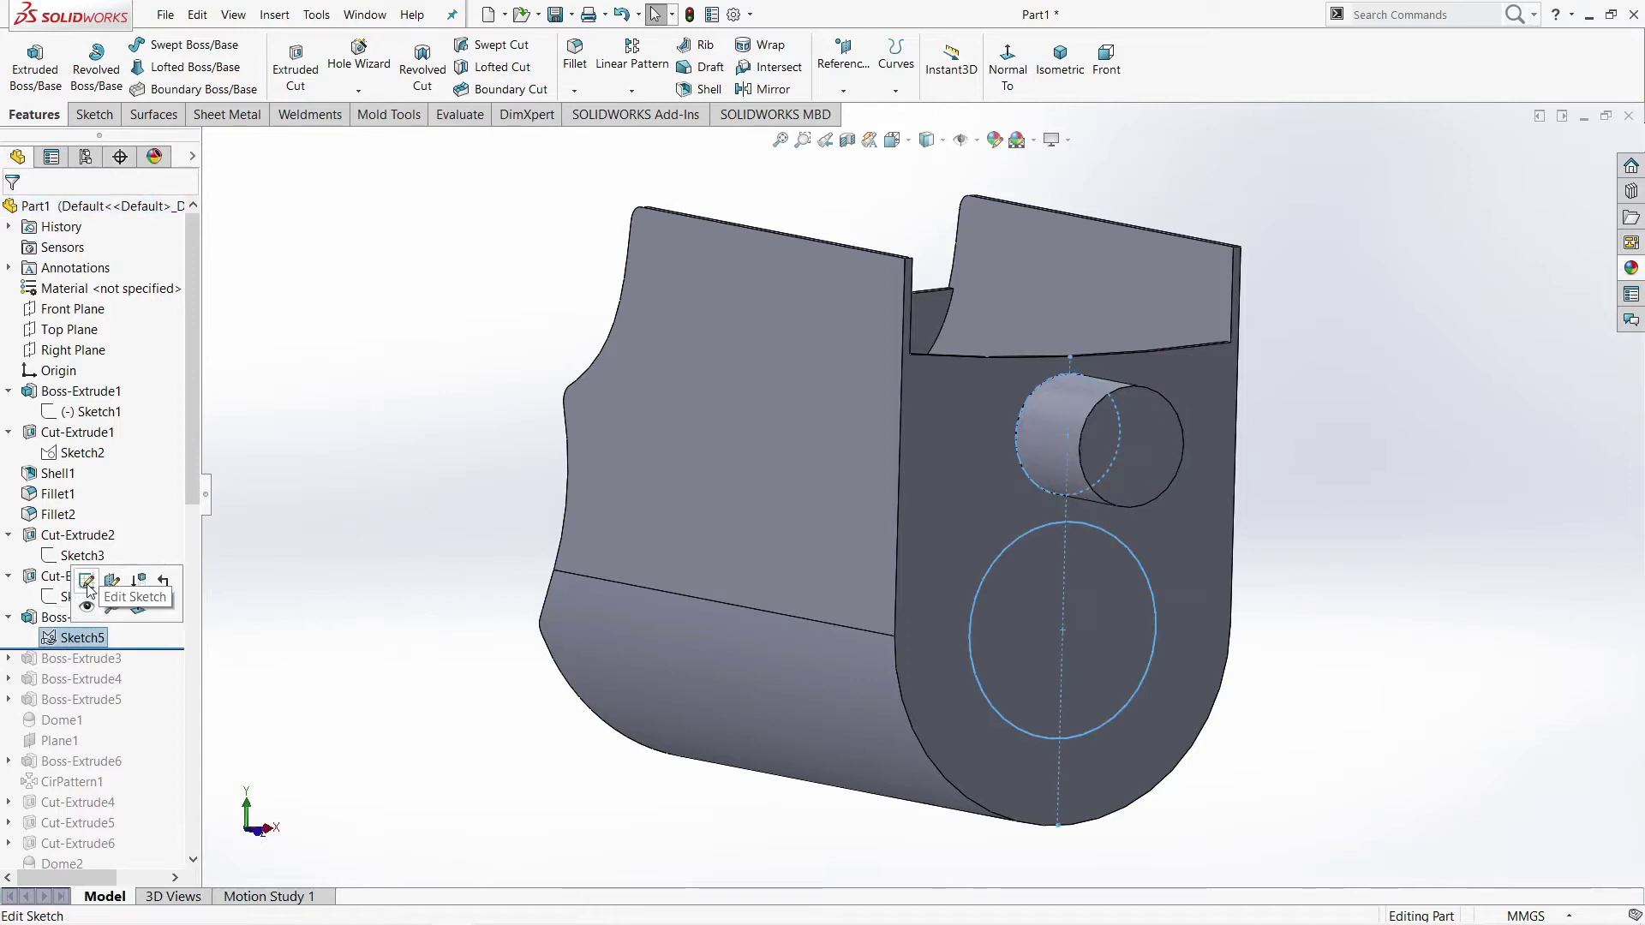
pyautogui.click(123, 587)
pyautogui.click(1151, 65)
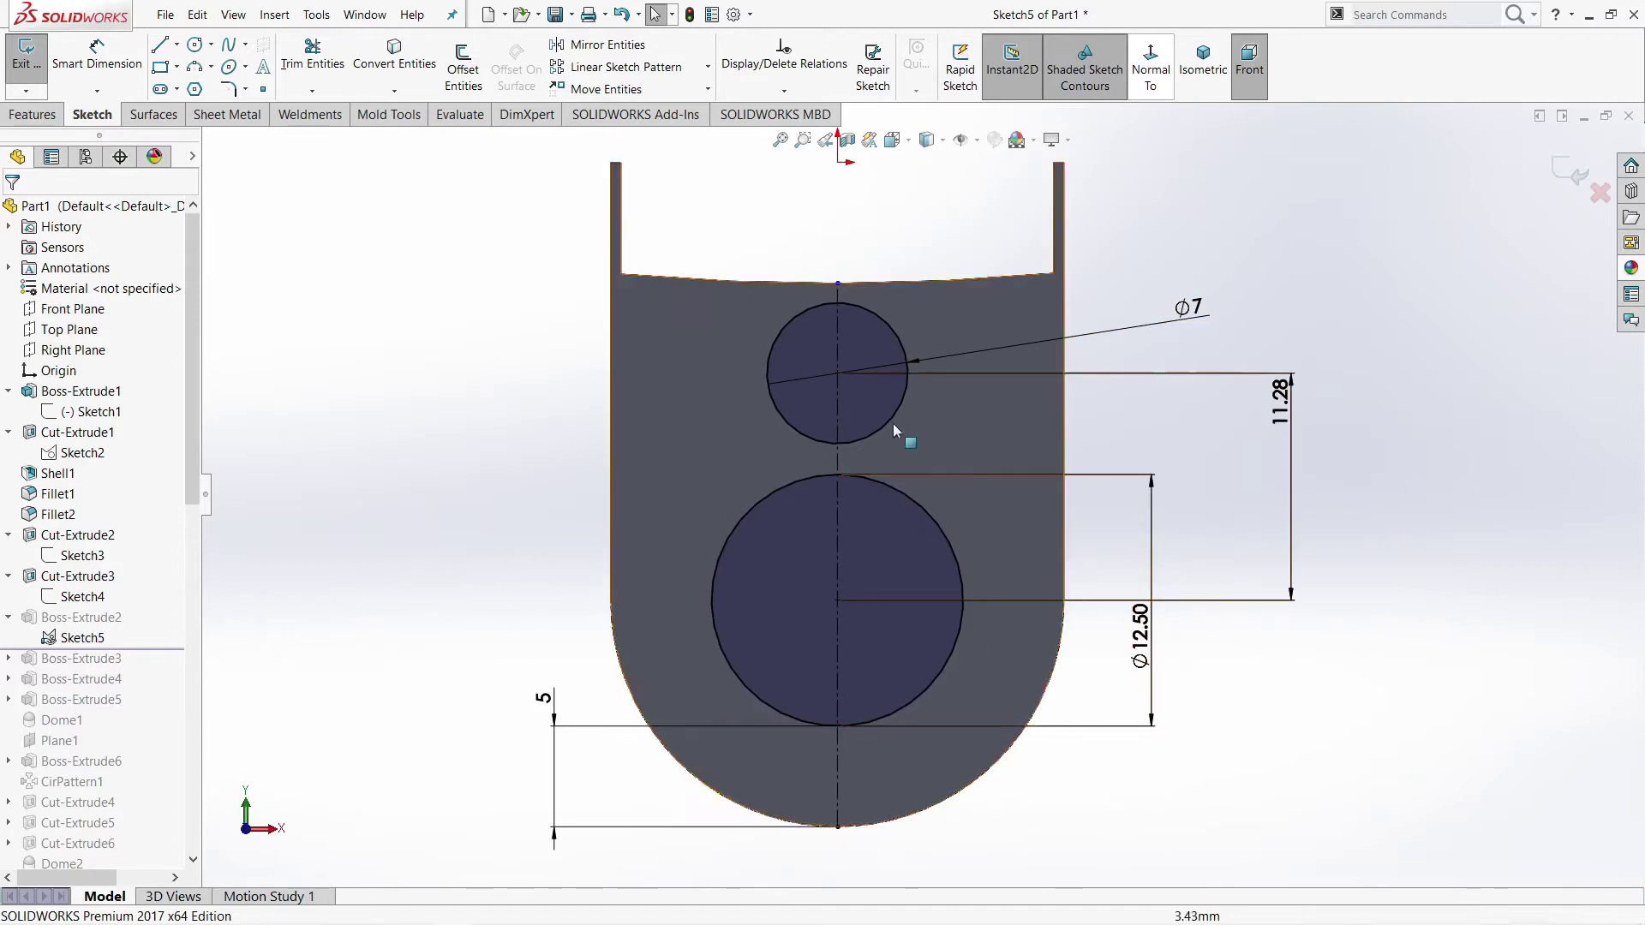
pyautogui.click(1561, 180)
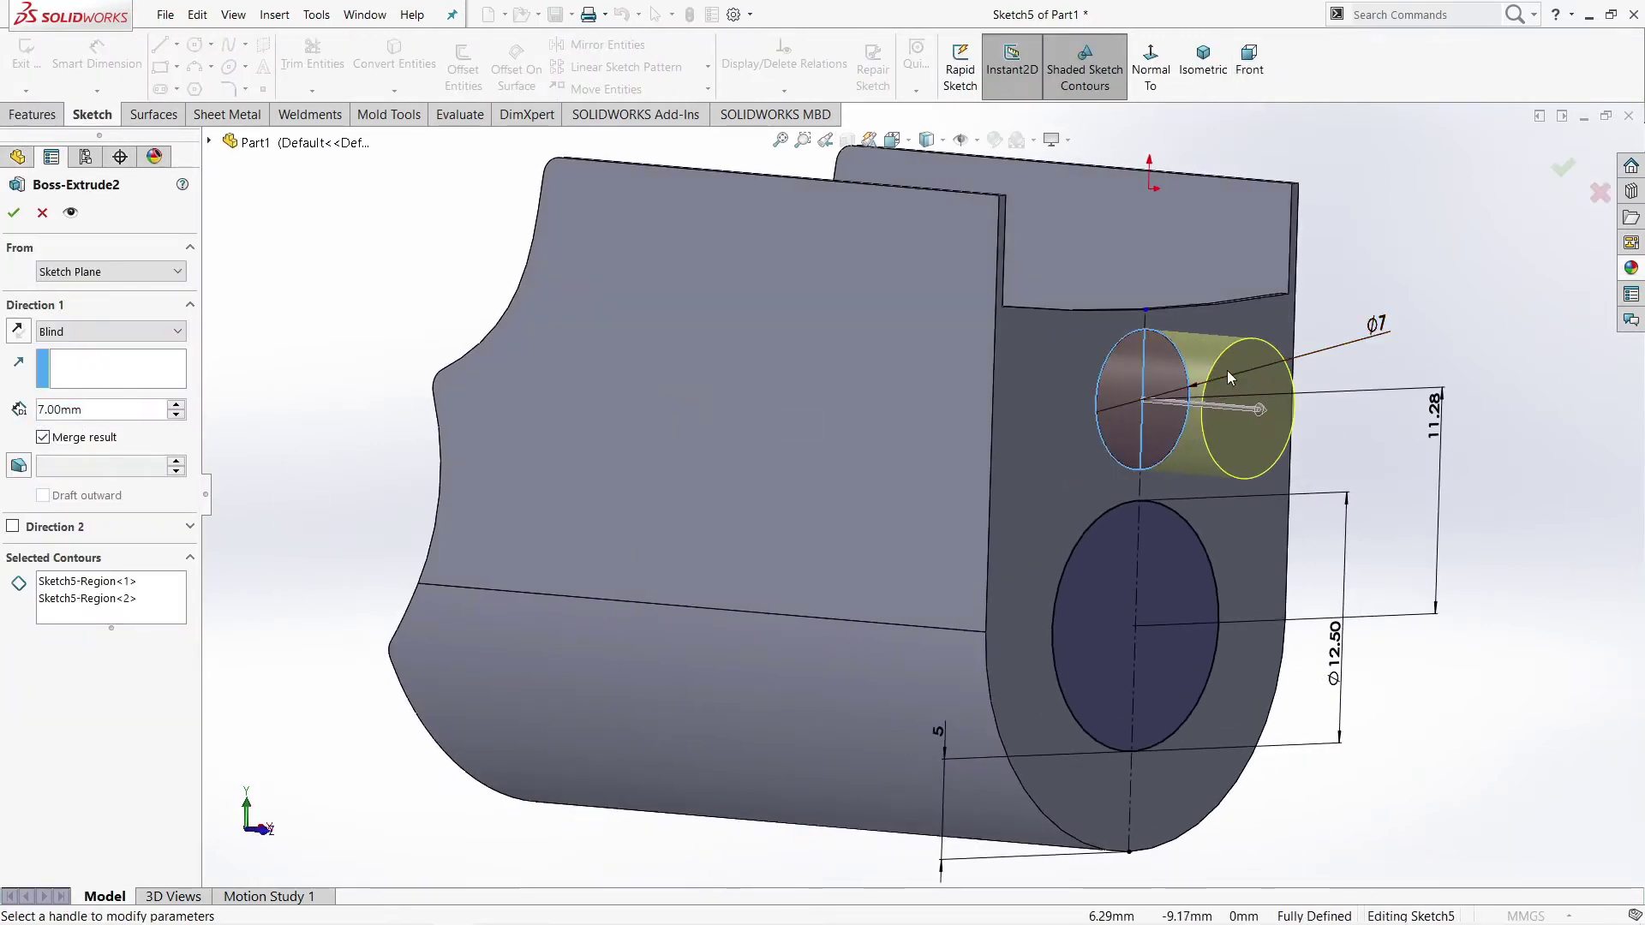
pyautogui.click(10, 214)
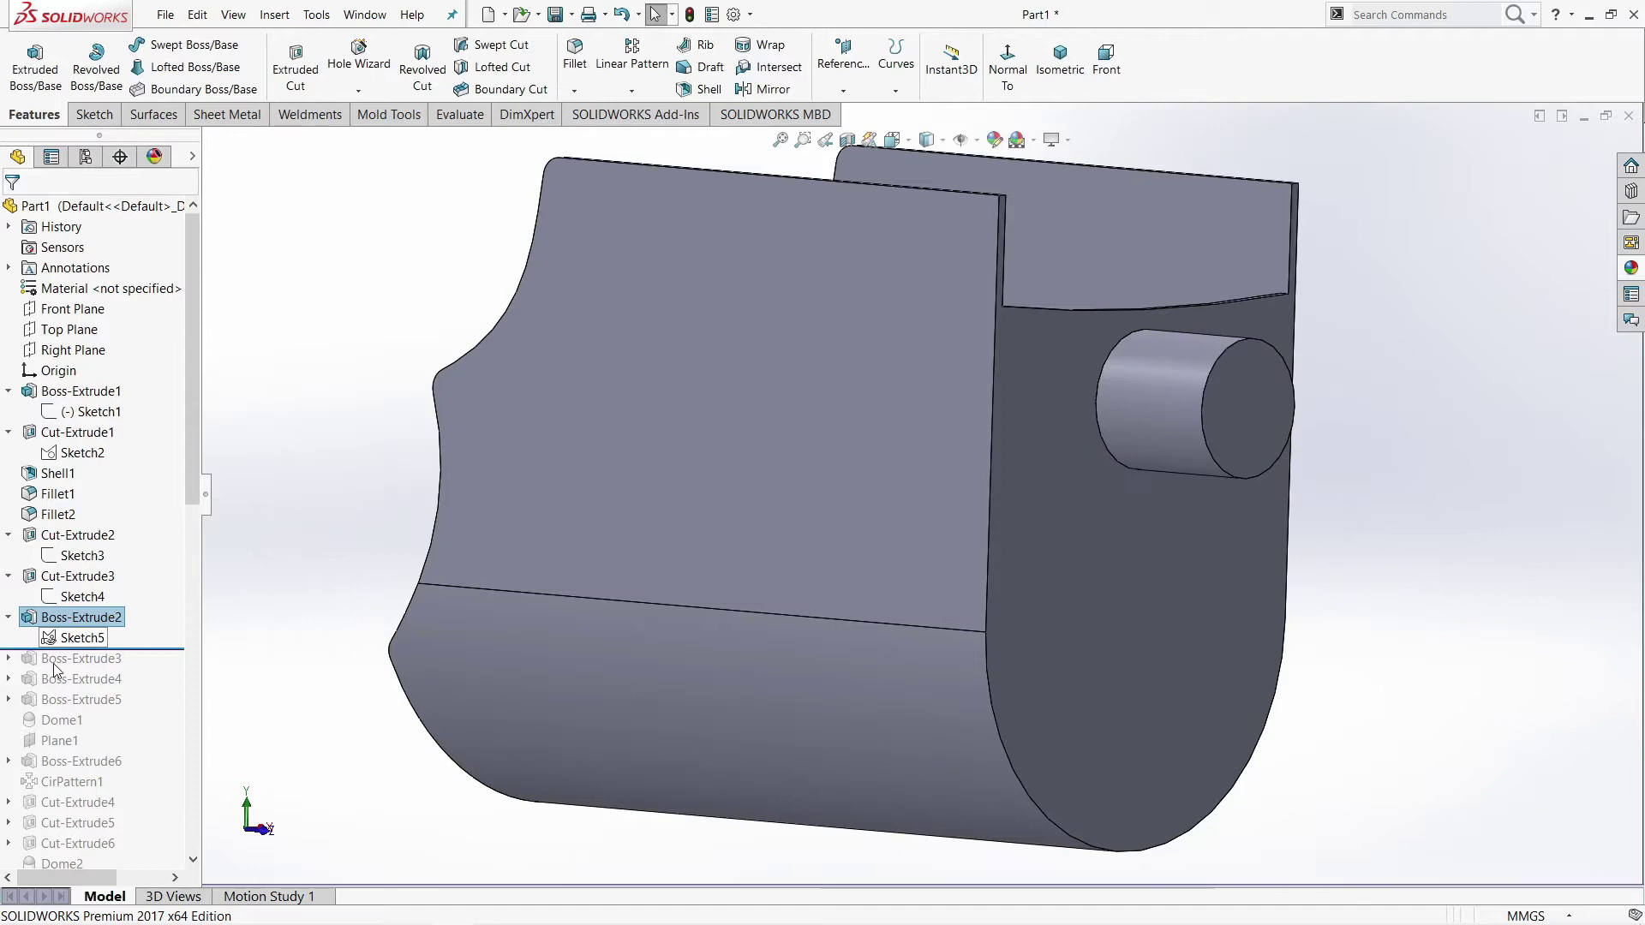
# Step: Roll forward to Boss-Extrude3 and confirm its extrusion settings unchanged
pyautogui.moveTo(154, 649); pyautogui.dragTo(60, 669)
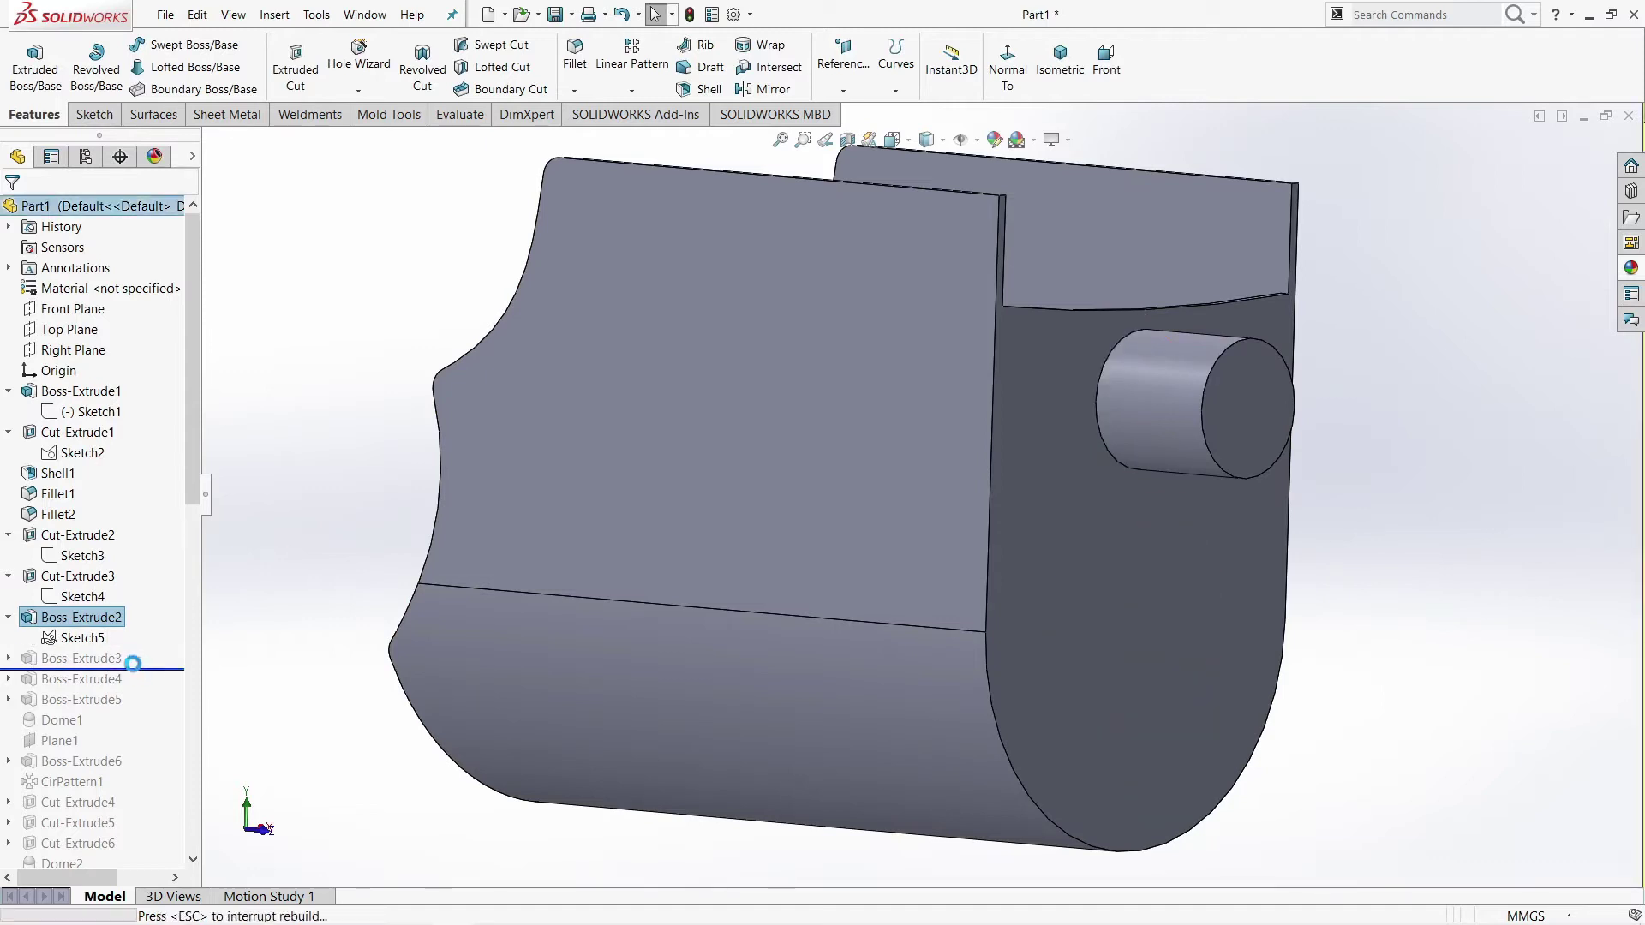
pyautogui.click(51, 659)
pyautogui.click(55, 641)
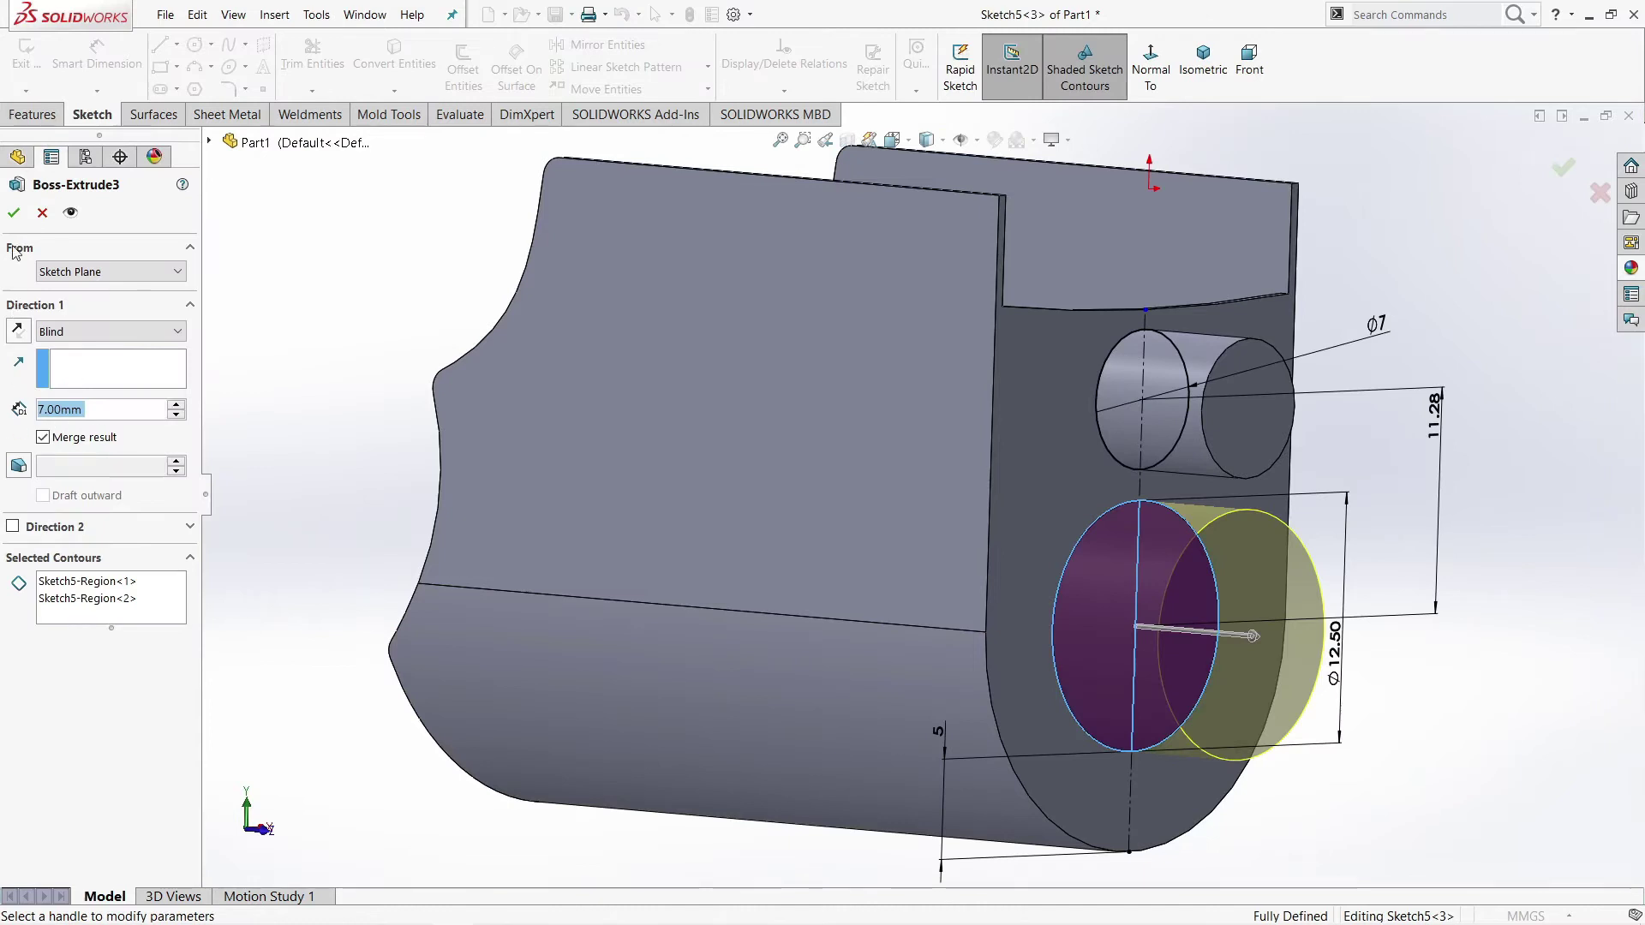
pyautogui.click(14, 215)
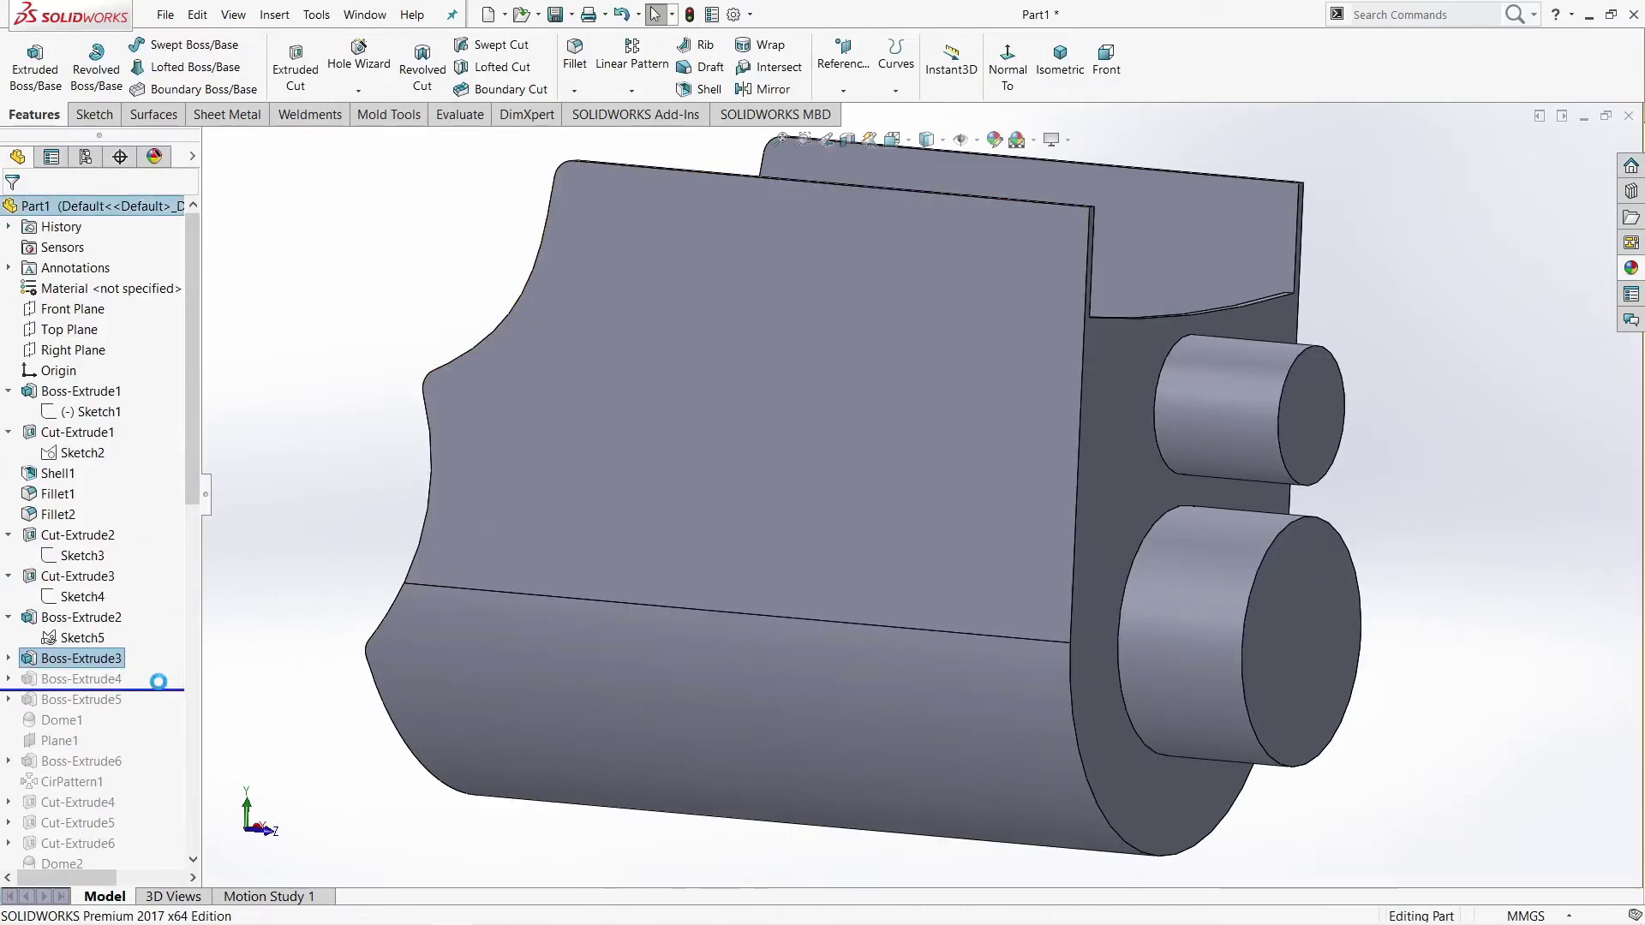
# Step: Roll forward to Boss-Extrude4 and review Sketch7's Ø15 circle
pyautogui.moveTo(175, 668); pyautogui.dragTo(51, 690)
pyautogui.click(39, 681)
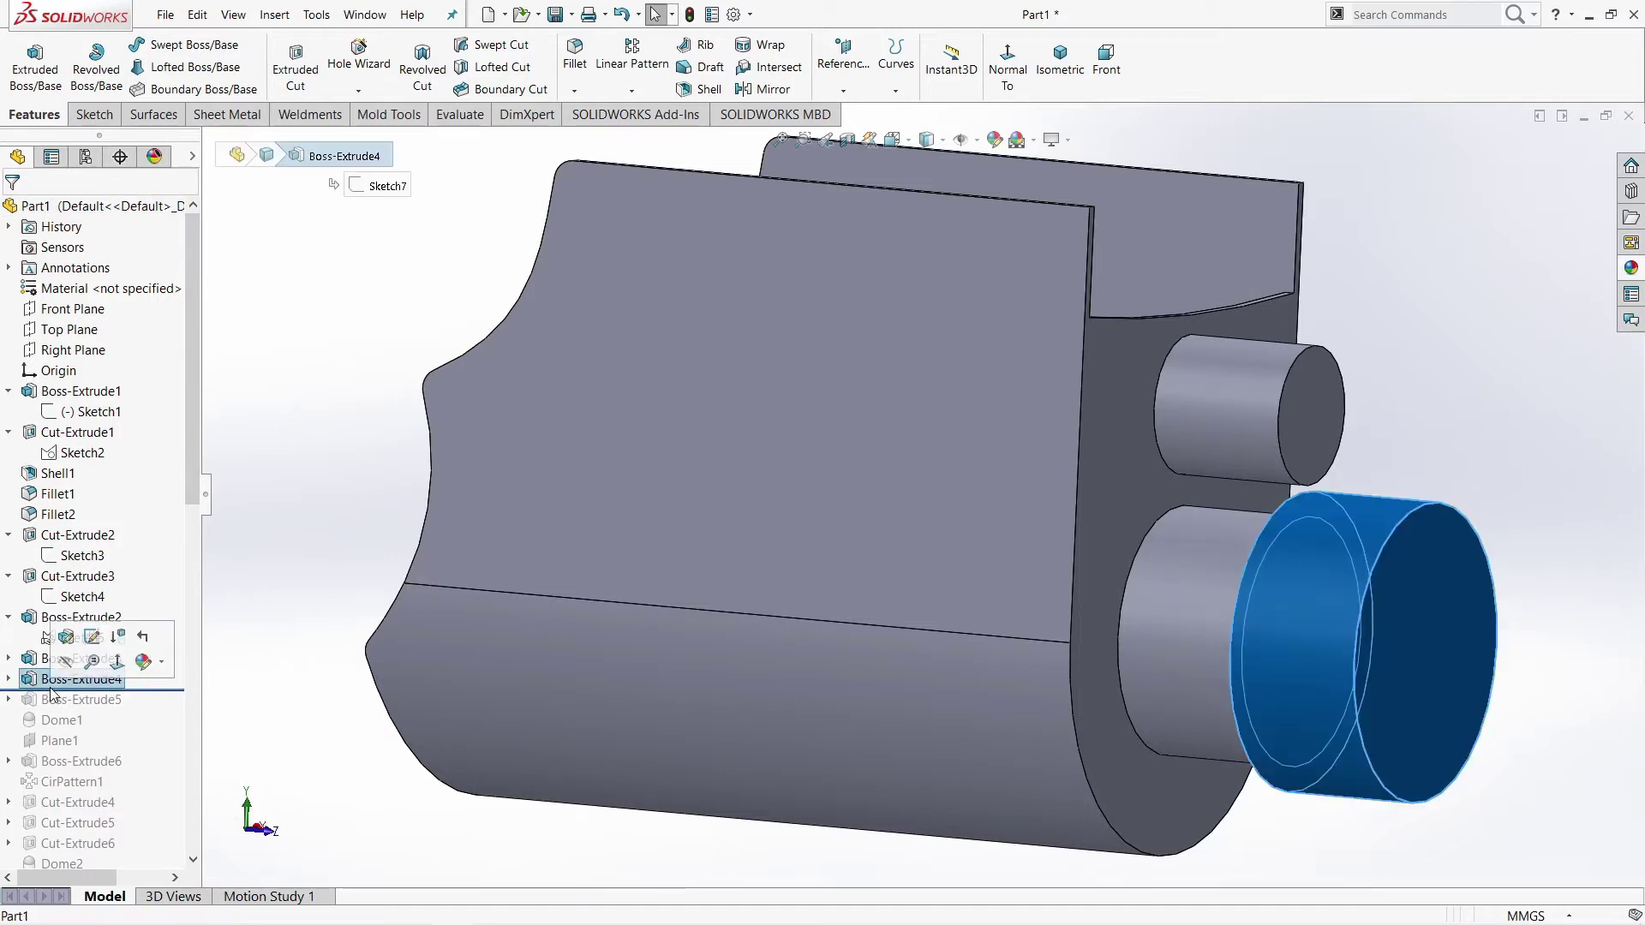
pyautogui.click(8, 678)
pyautogui.click(82, 700)
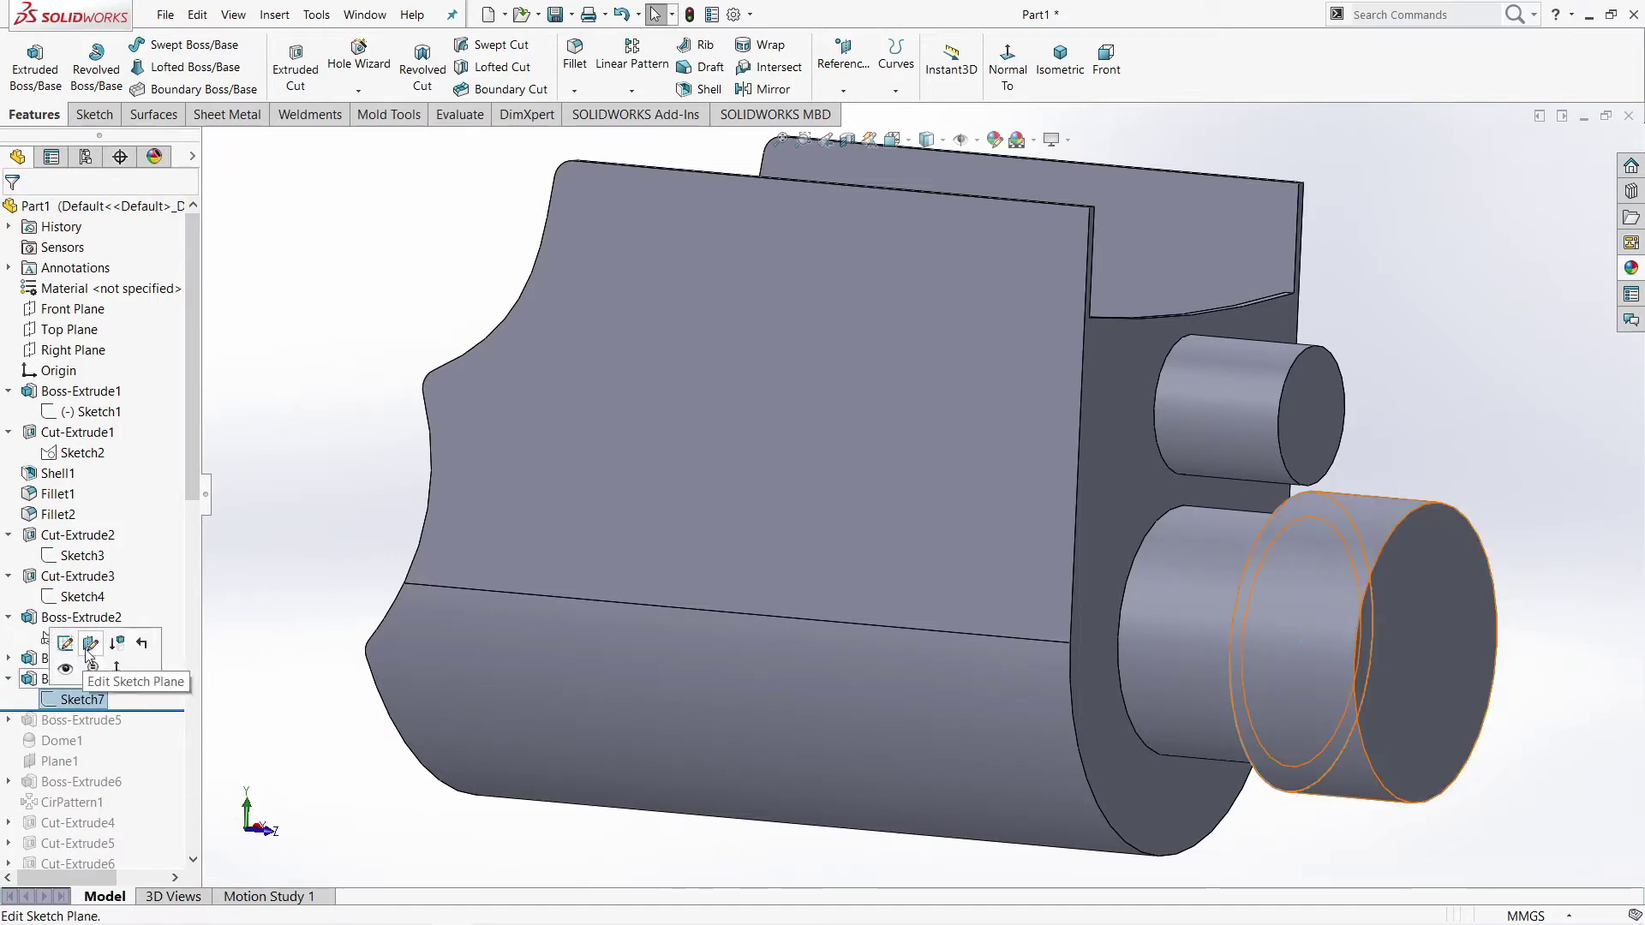
pyautogui.click(90, 653)
pyautogui.click(1150, 68)
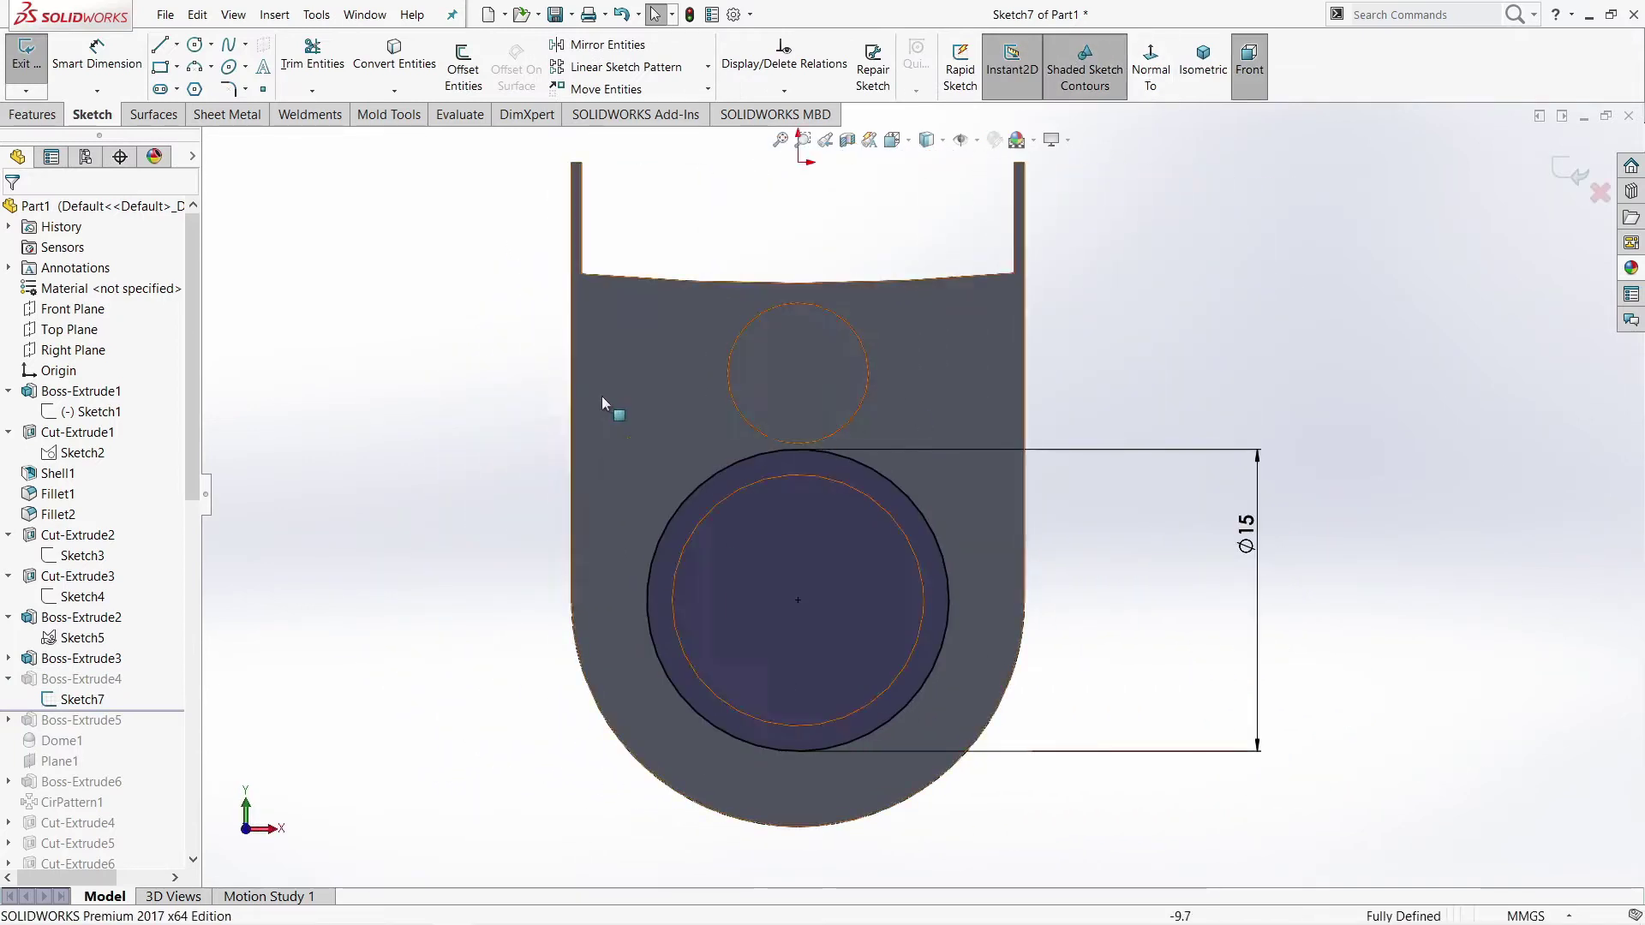
pyautogui.click(1553, 178)
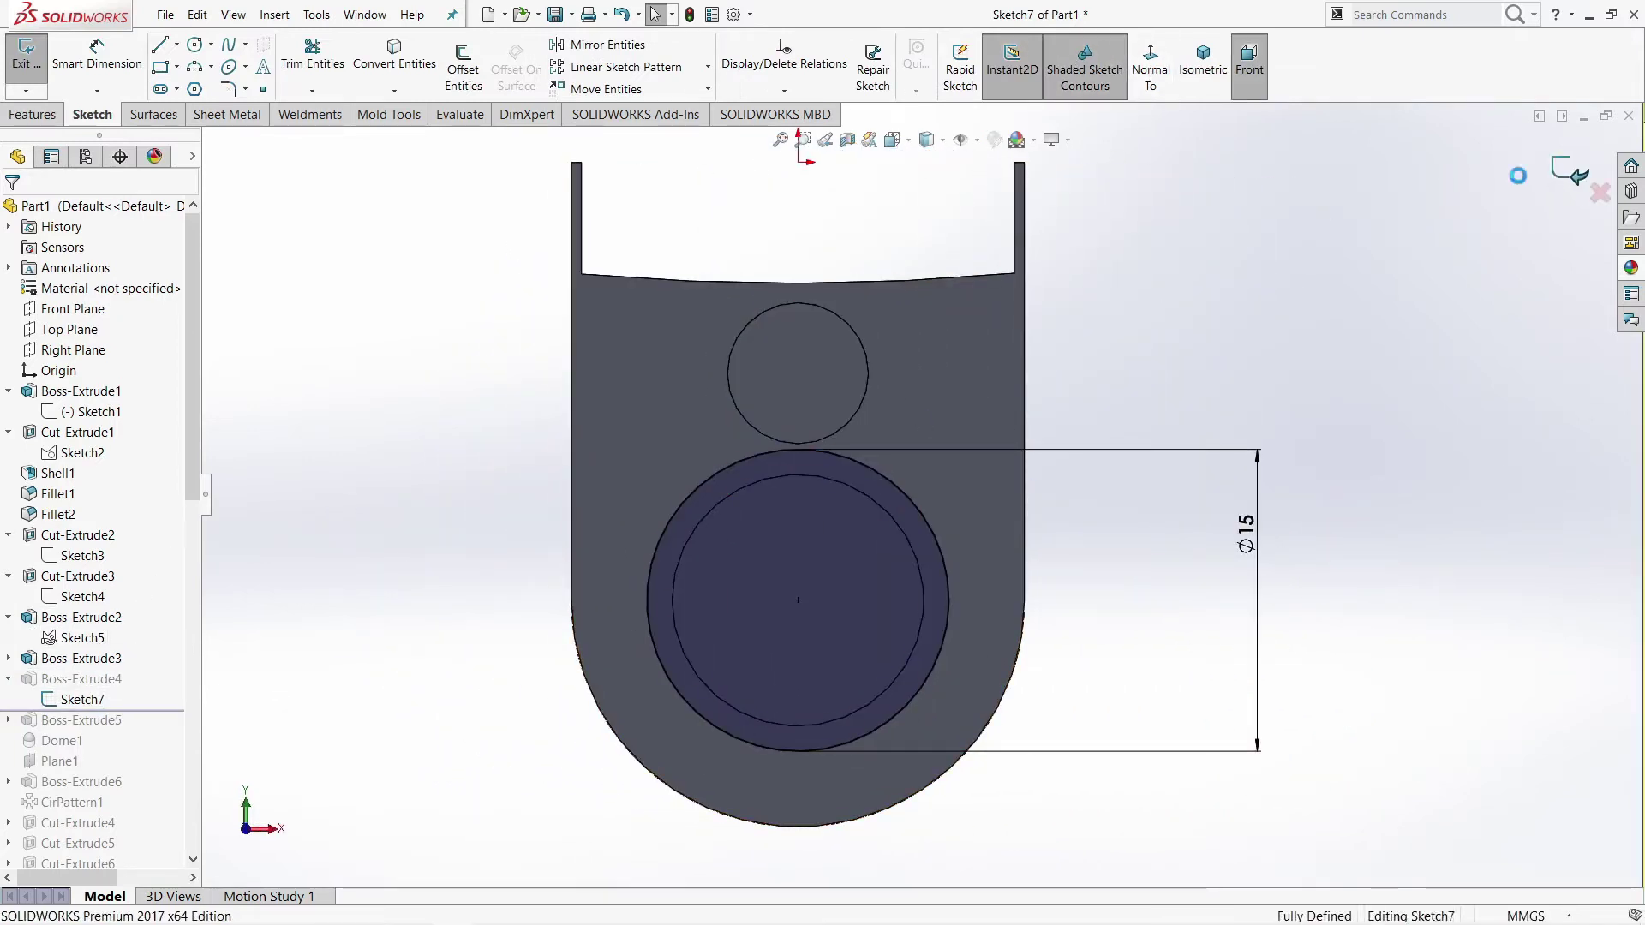
# Step: Confirm Boss-Extrude4 as a Ø15 boss extruded Blind 7 mm
pyautogui.click(81, 678)
pyautogui.click(103, 636)
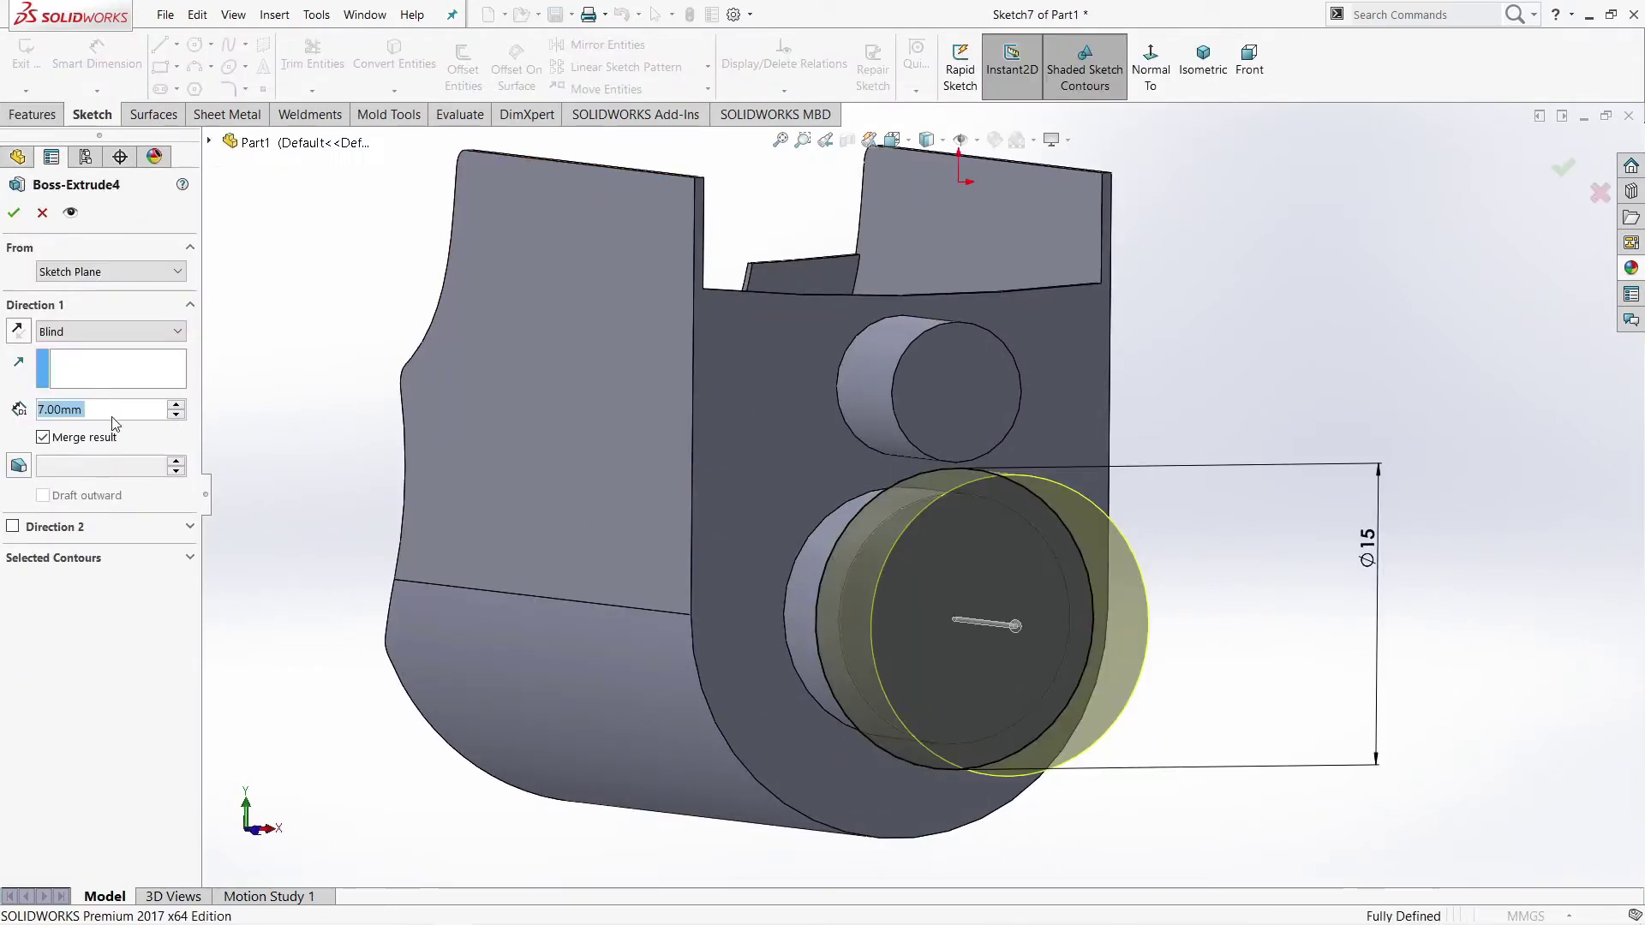
pyautogui.moveTo(382, 480); pyautogui.dragTo(341, 489, button='middle')
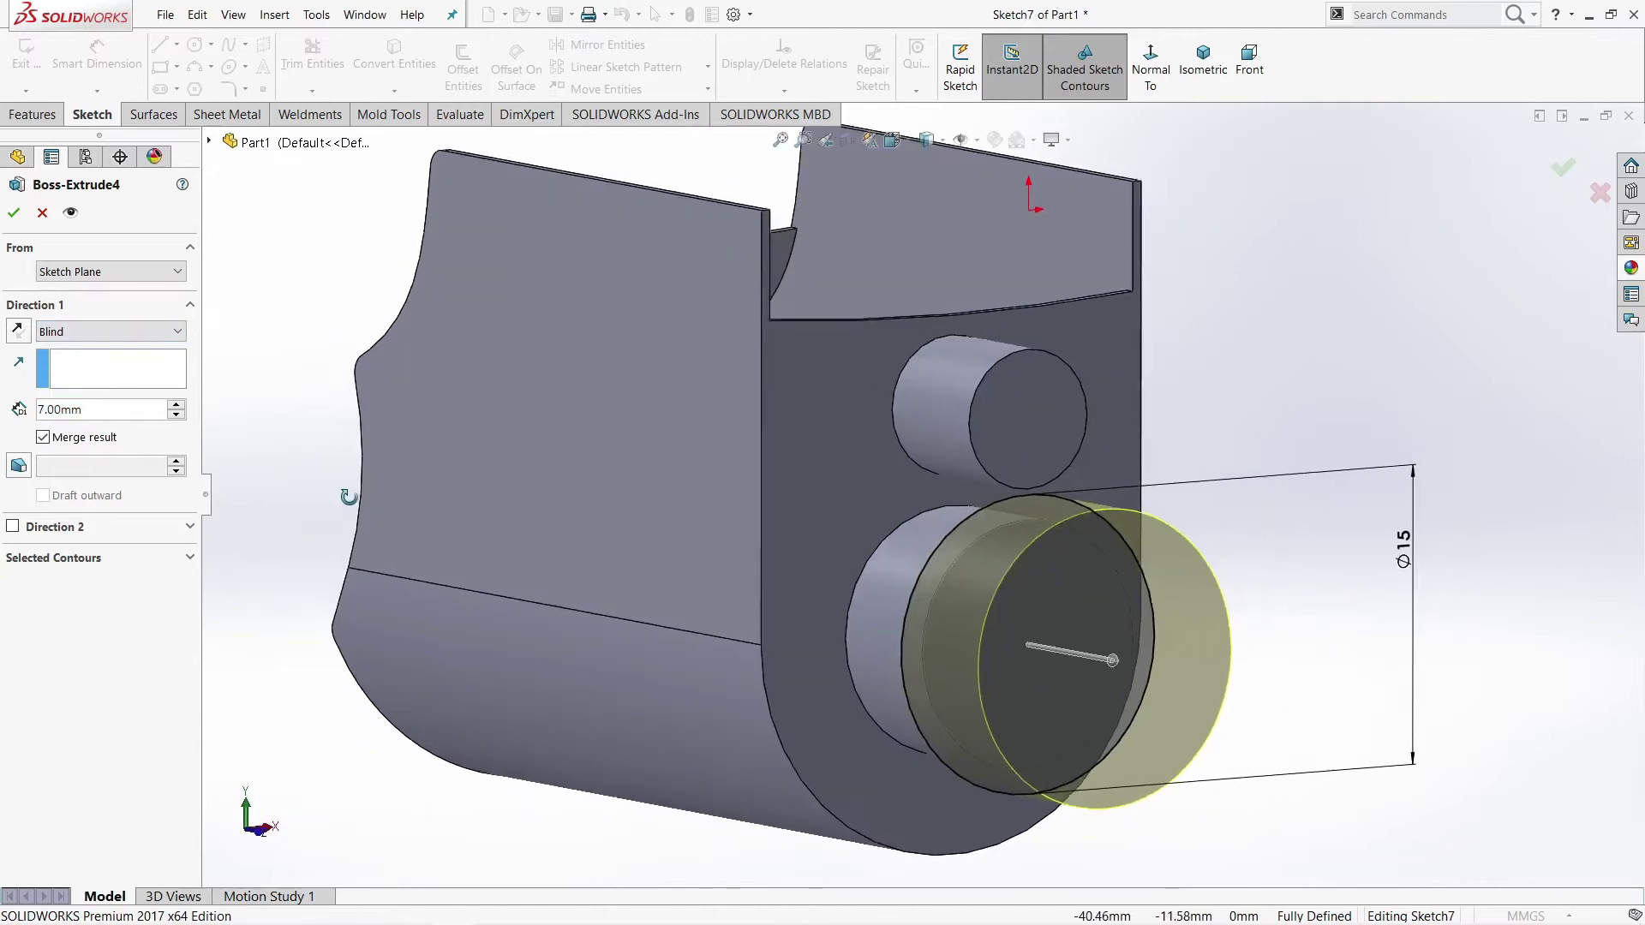
pyautogui.click(26, 212)
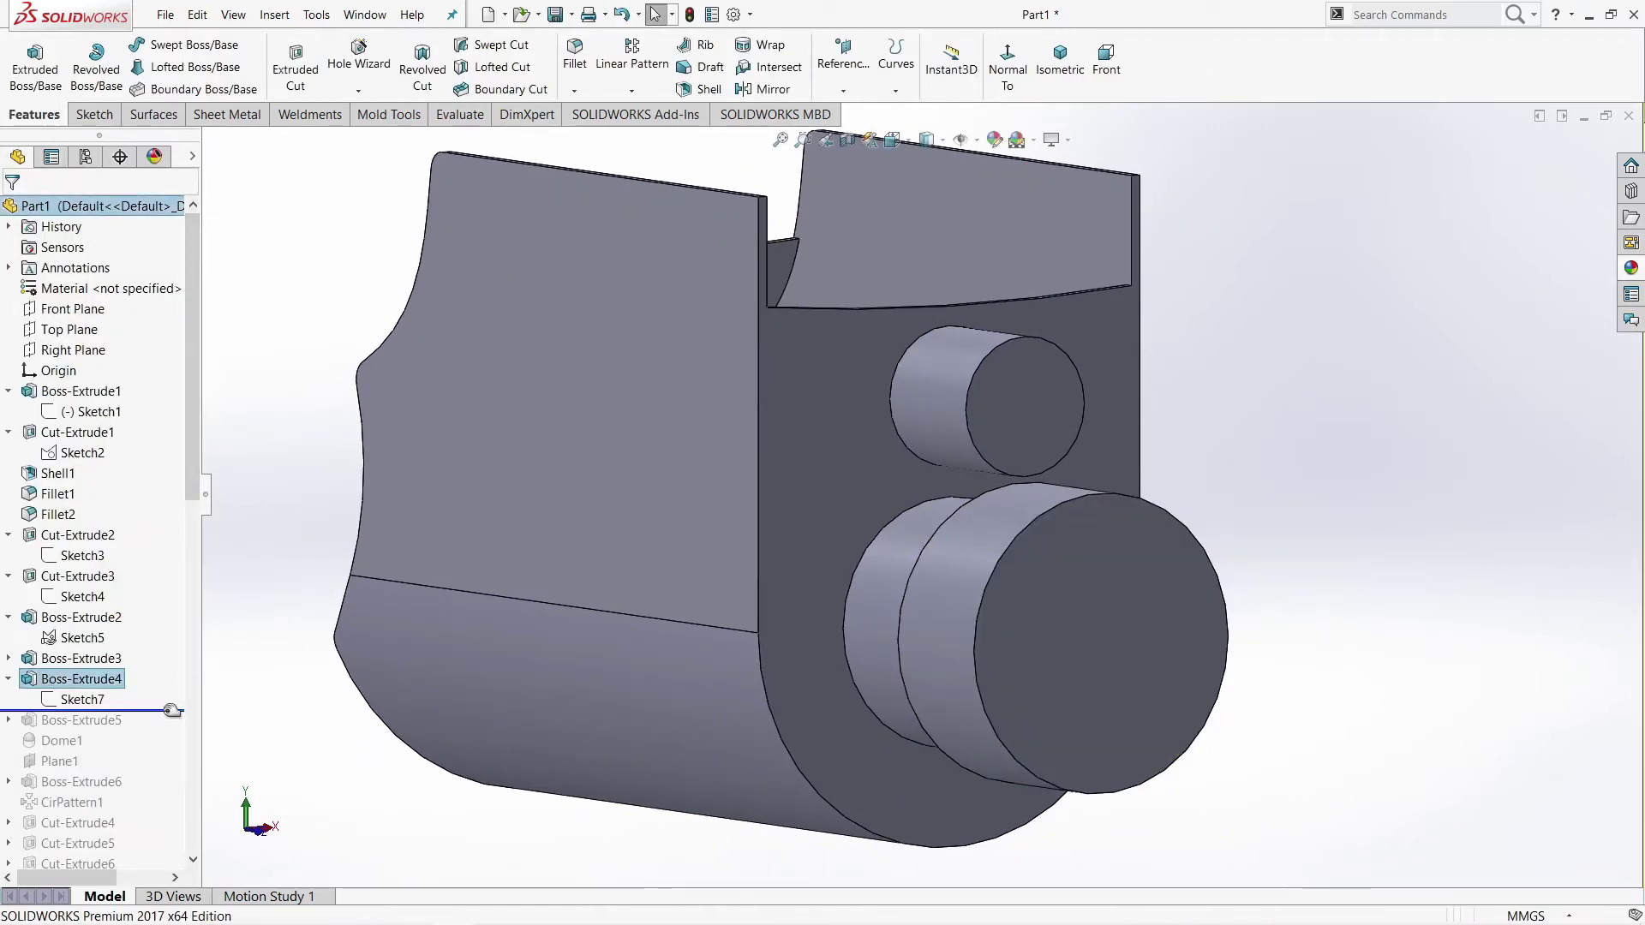
# Step: Roll forward to Boss-Extrude5 and check Sketch8's ⌀15.50 circle dimension
pyautogui.click(69, 719)
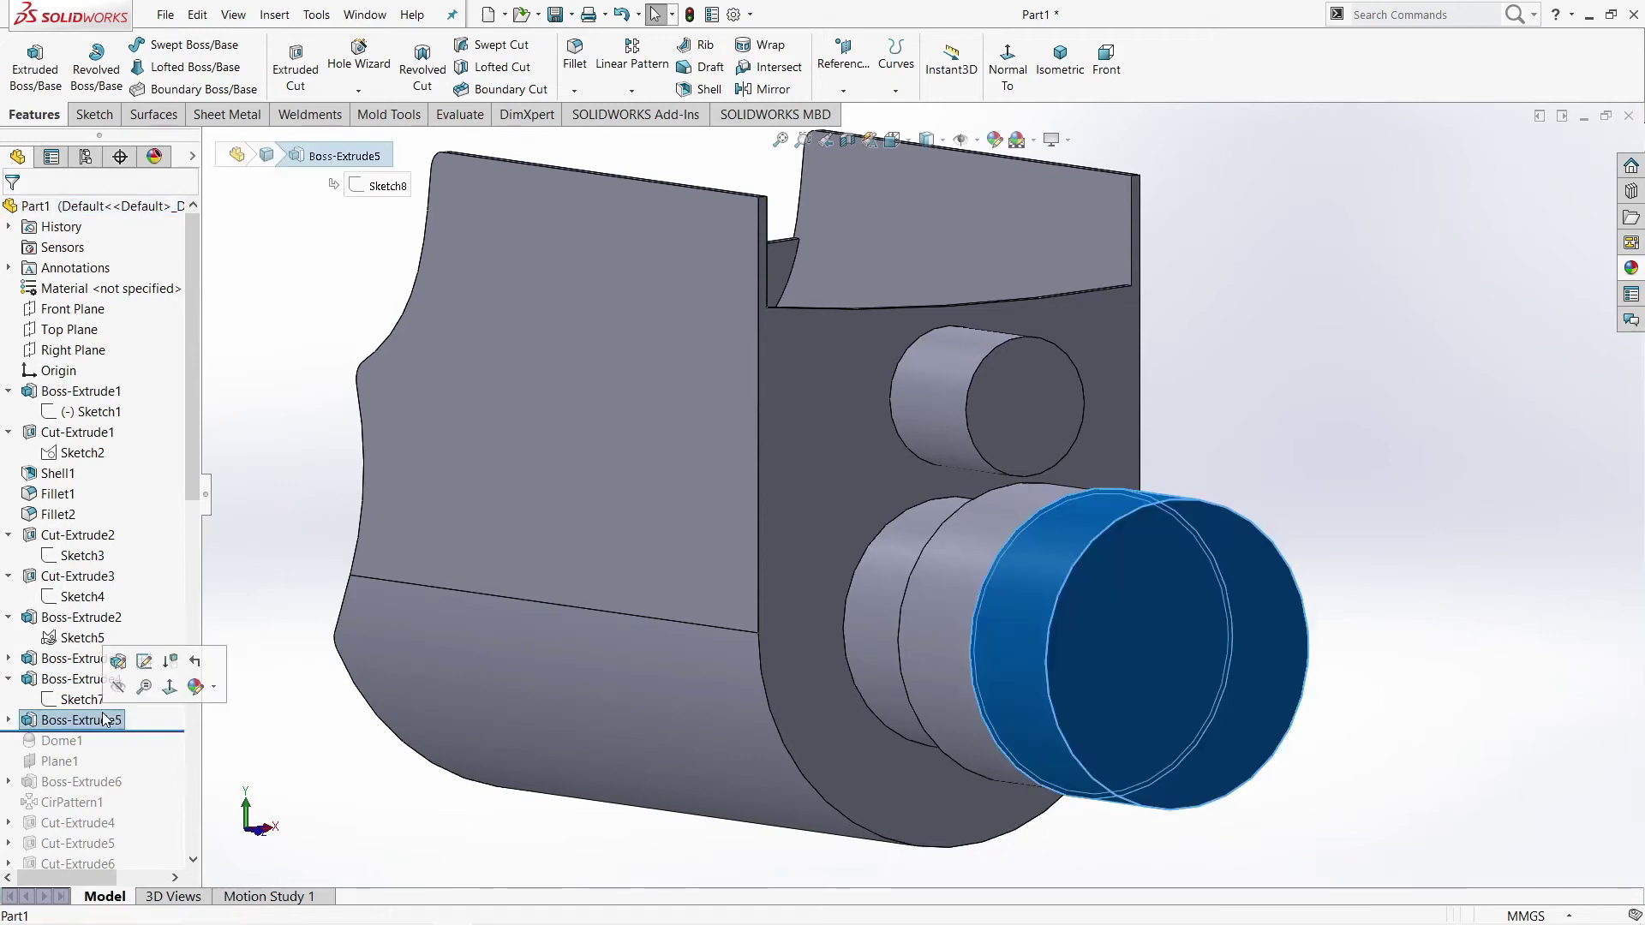
pyautogui.click(8, 720)
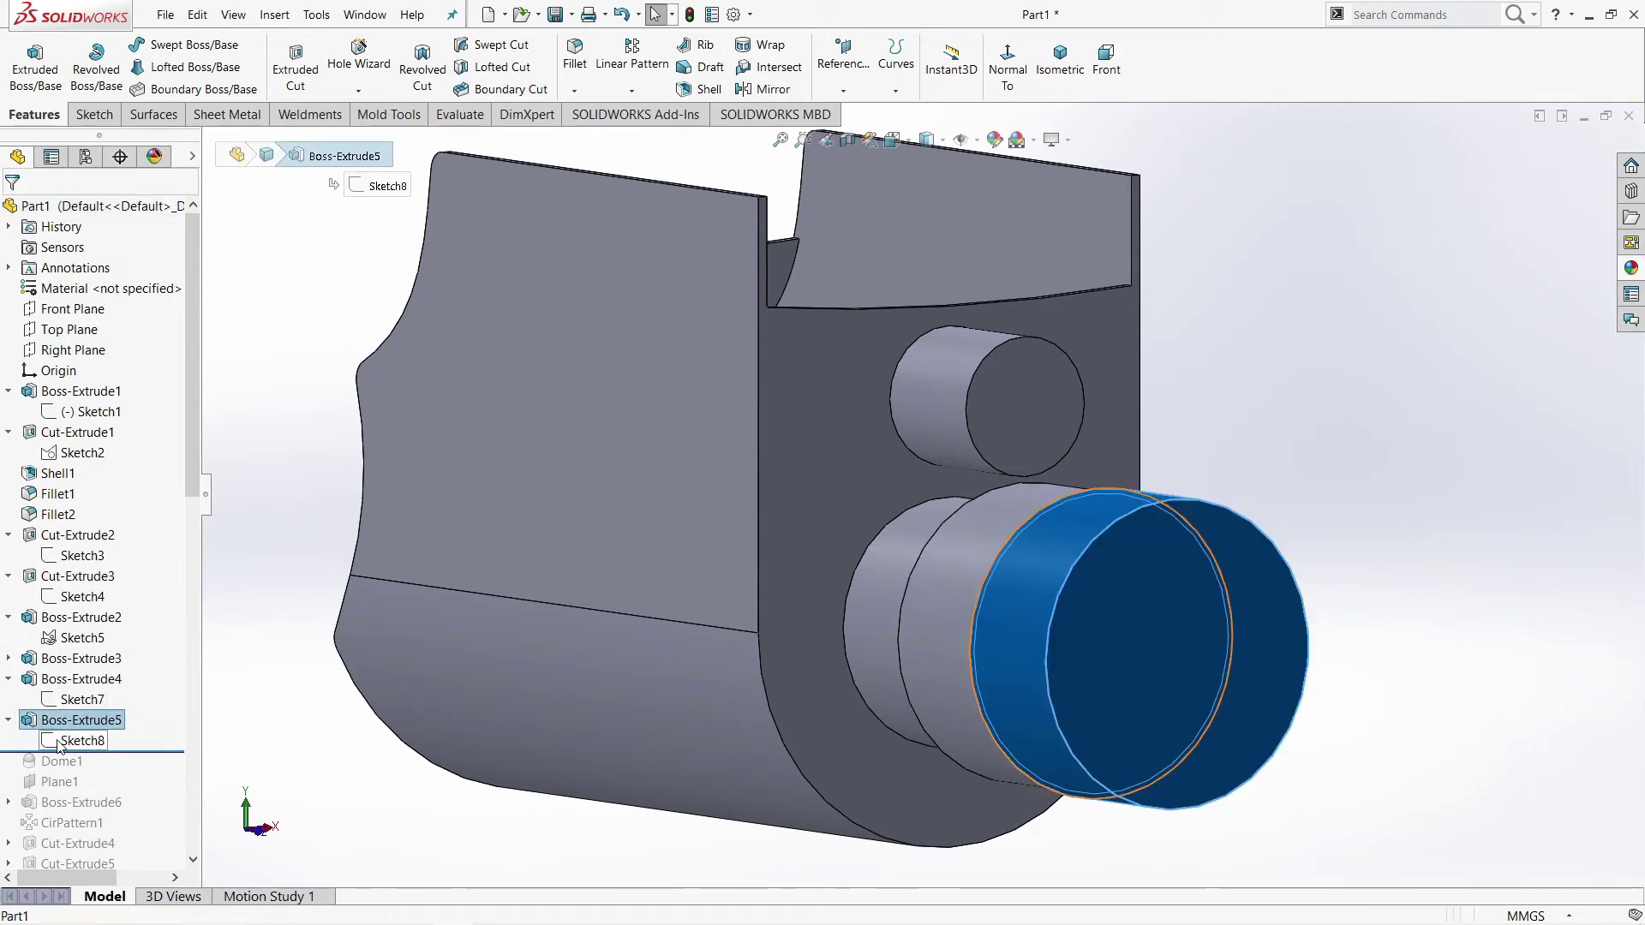
pyautogui.click(83, 740)
pyautogui.click(73, 686)
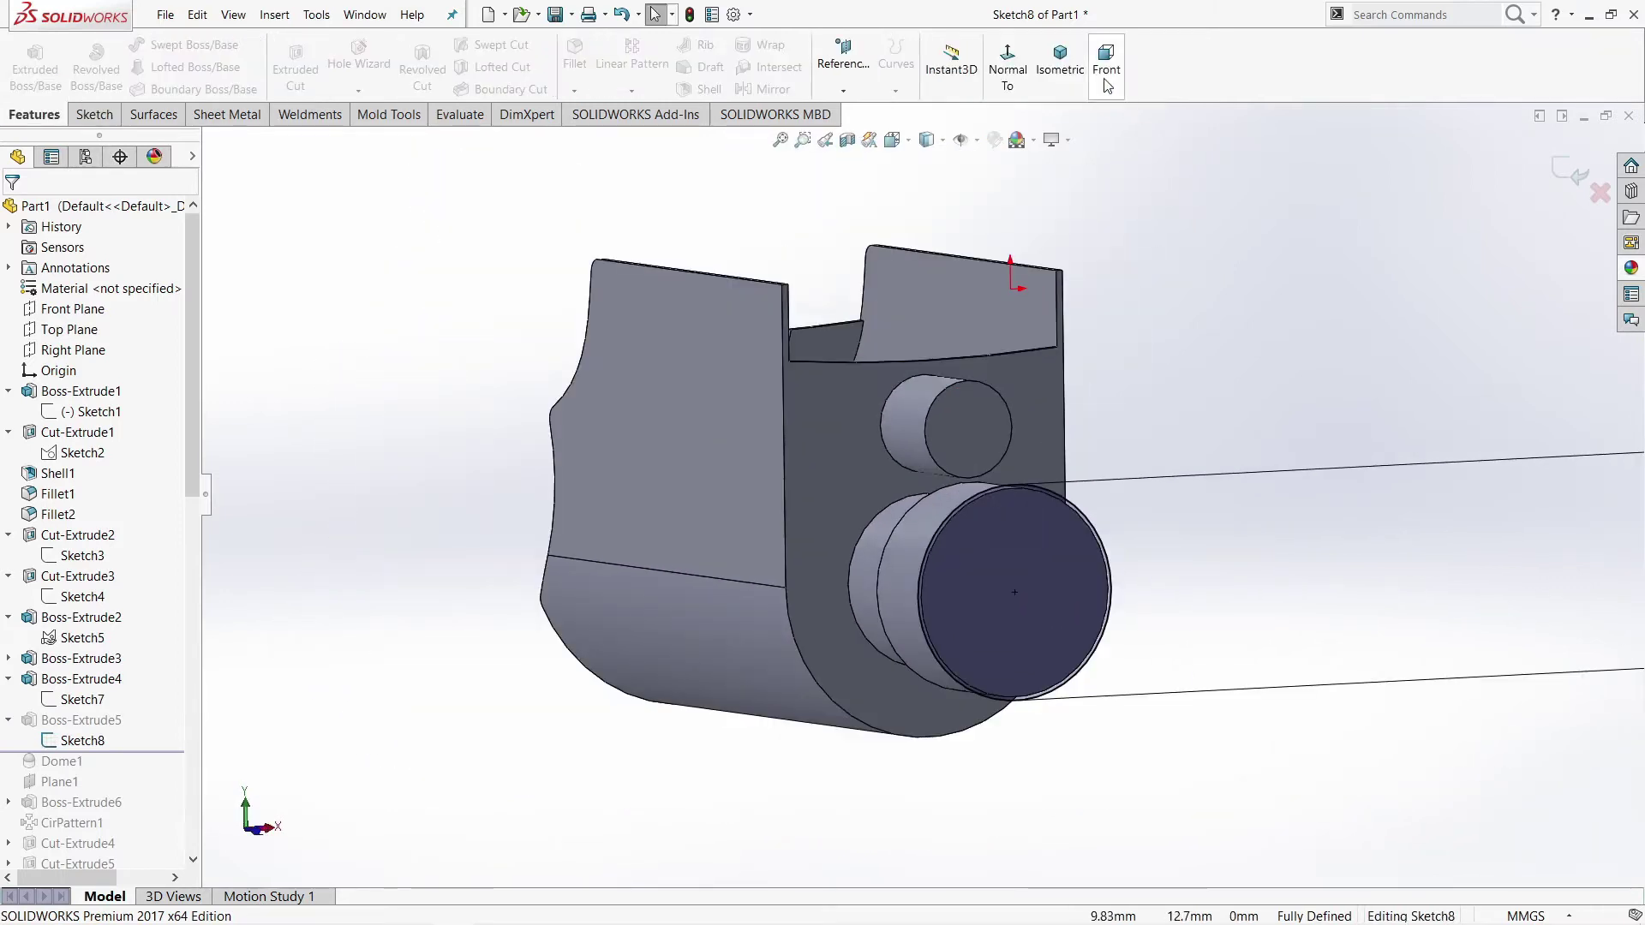
pyautogui.click(1008, 60)
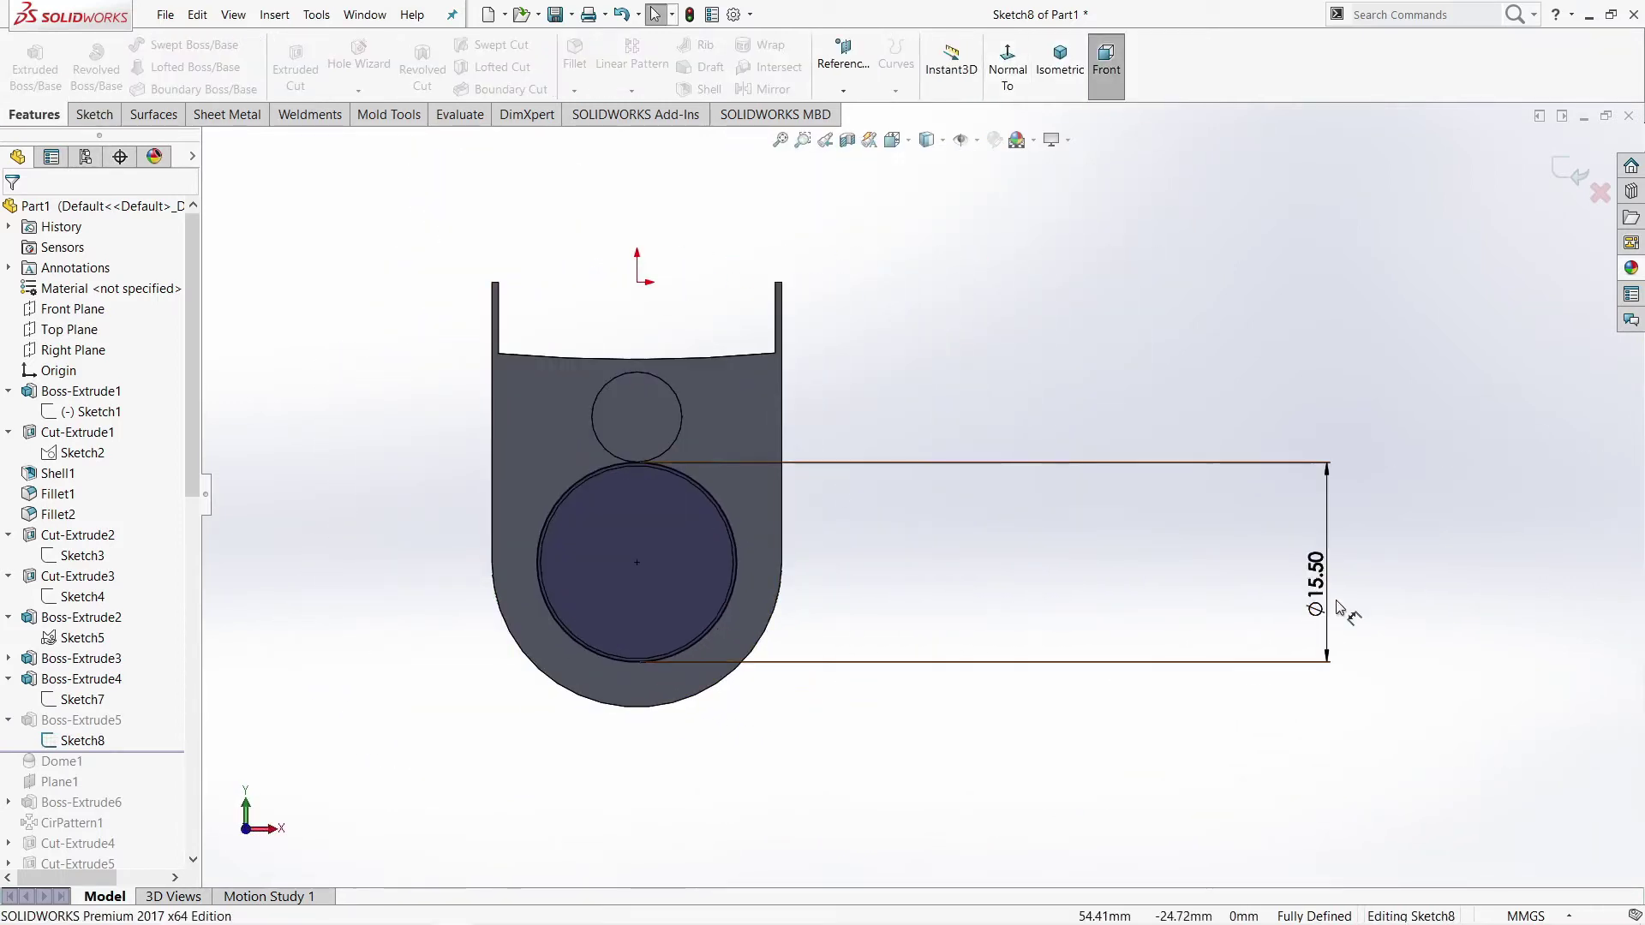
pyautogui.moveTo(1315, 604); pyautogui.dragTo(899, 575)
pyautogui.click(820, 567)
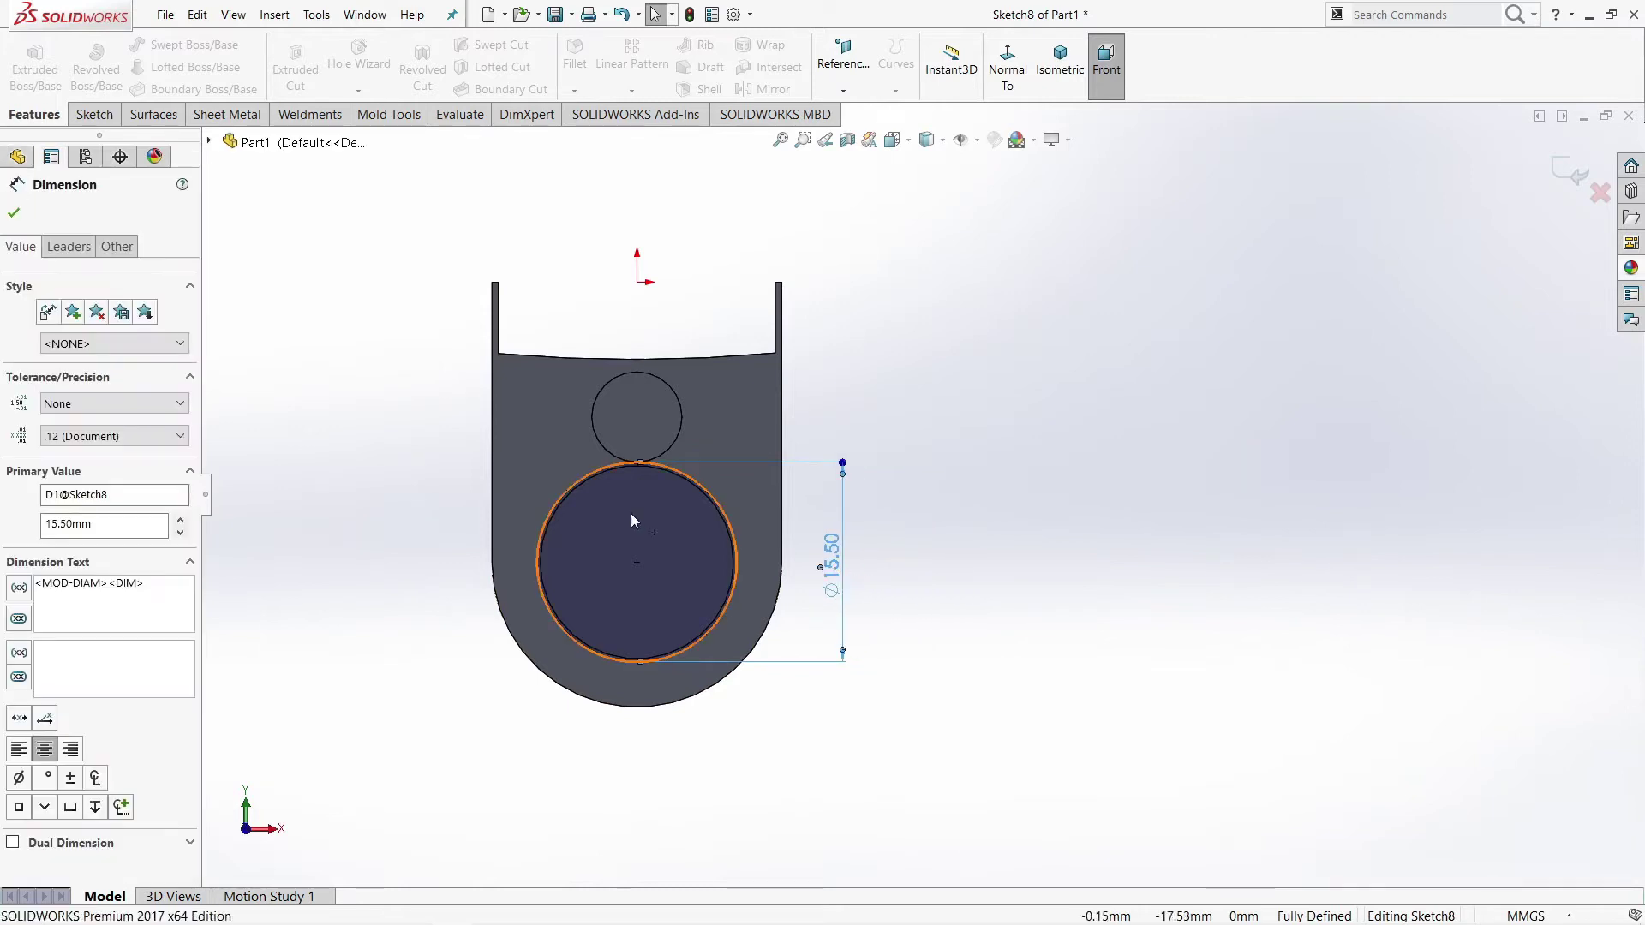
pyautogui.moveTo(825, 574); pyautogui.dragTo(679, 600, button='middle')
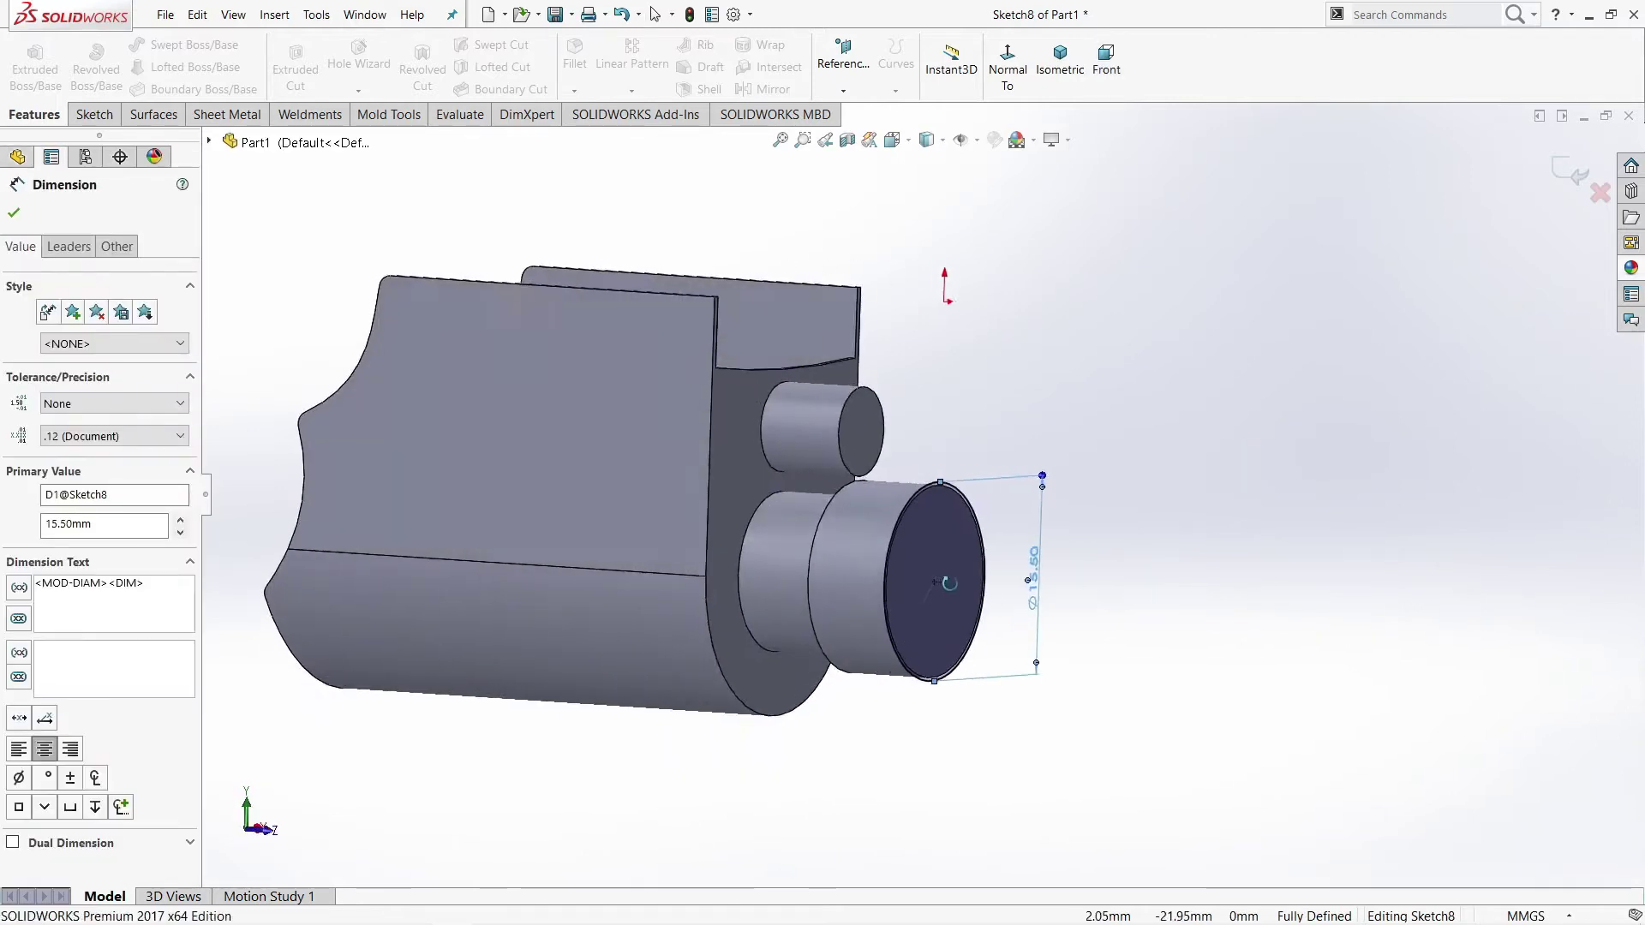
pyautogui.click(14, 213)
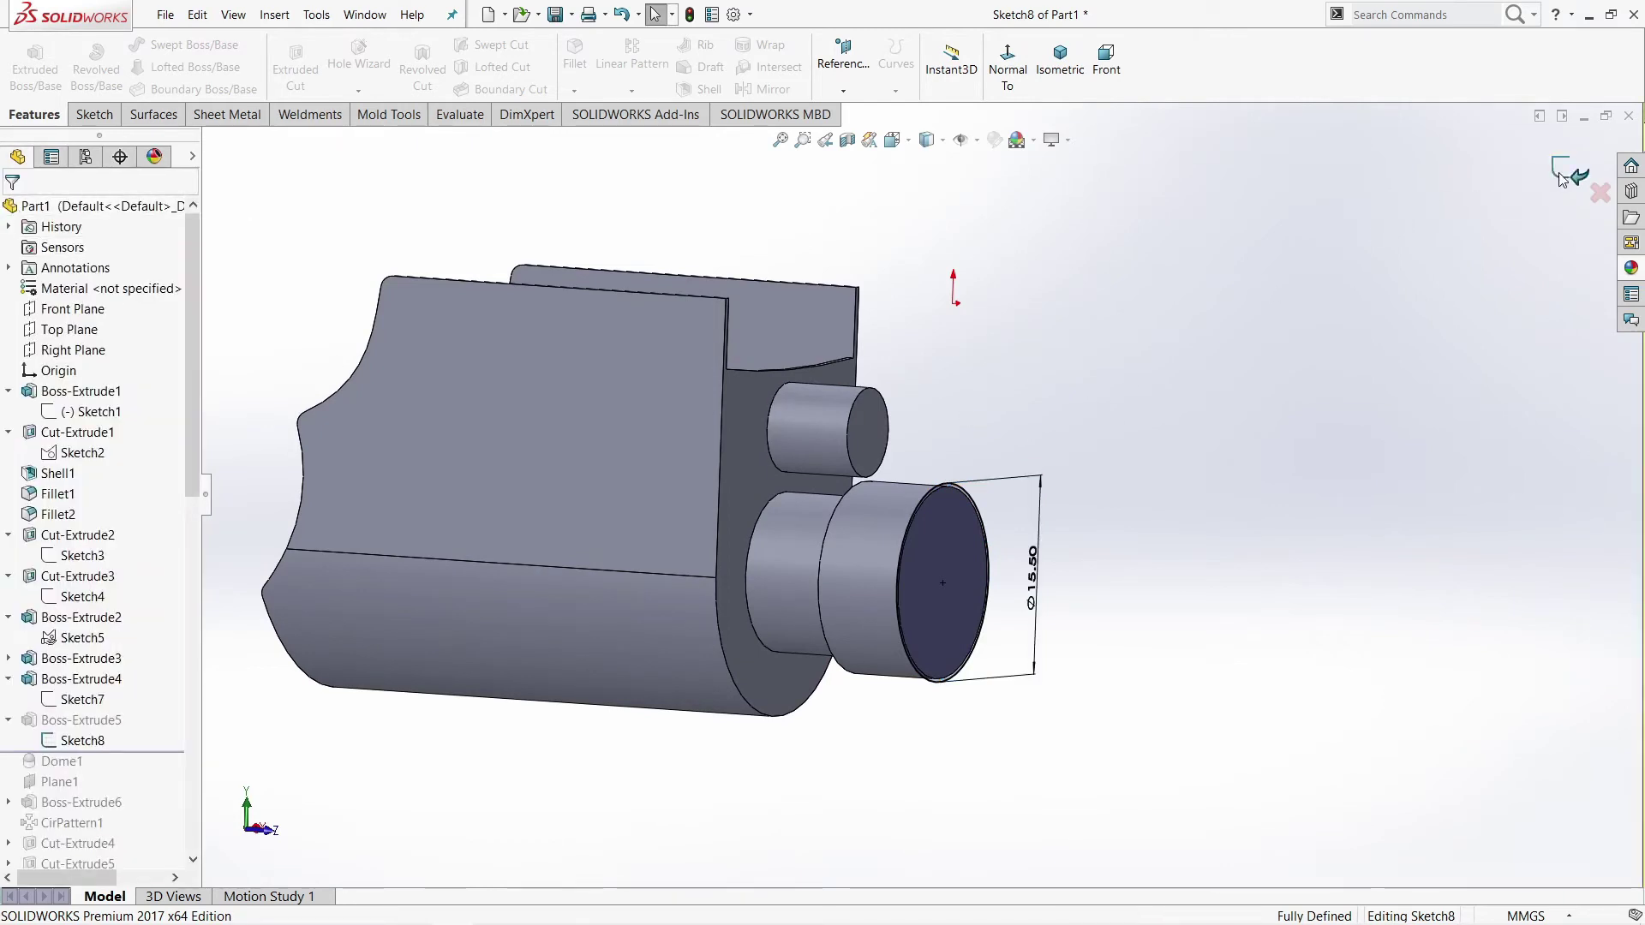
pyautogui.click(82, 720)
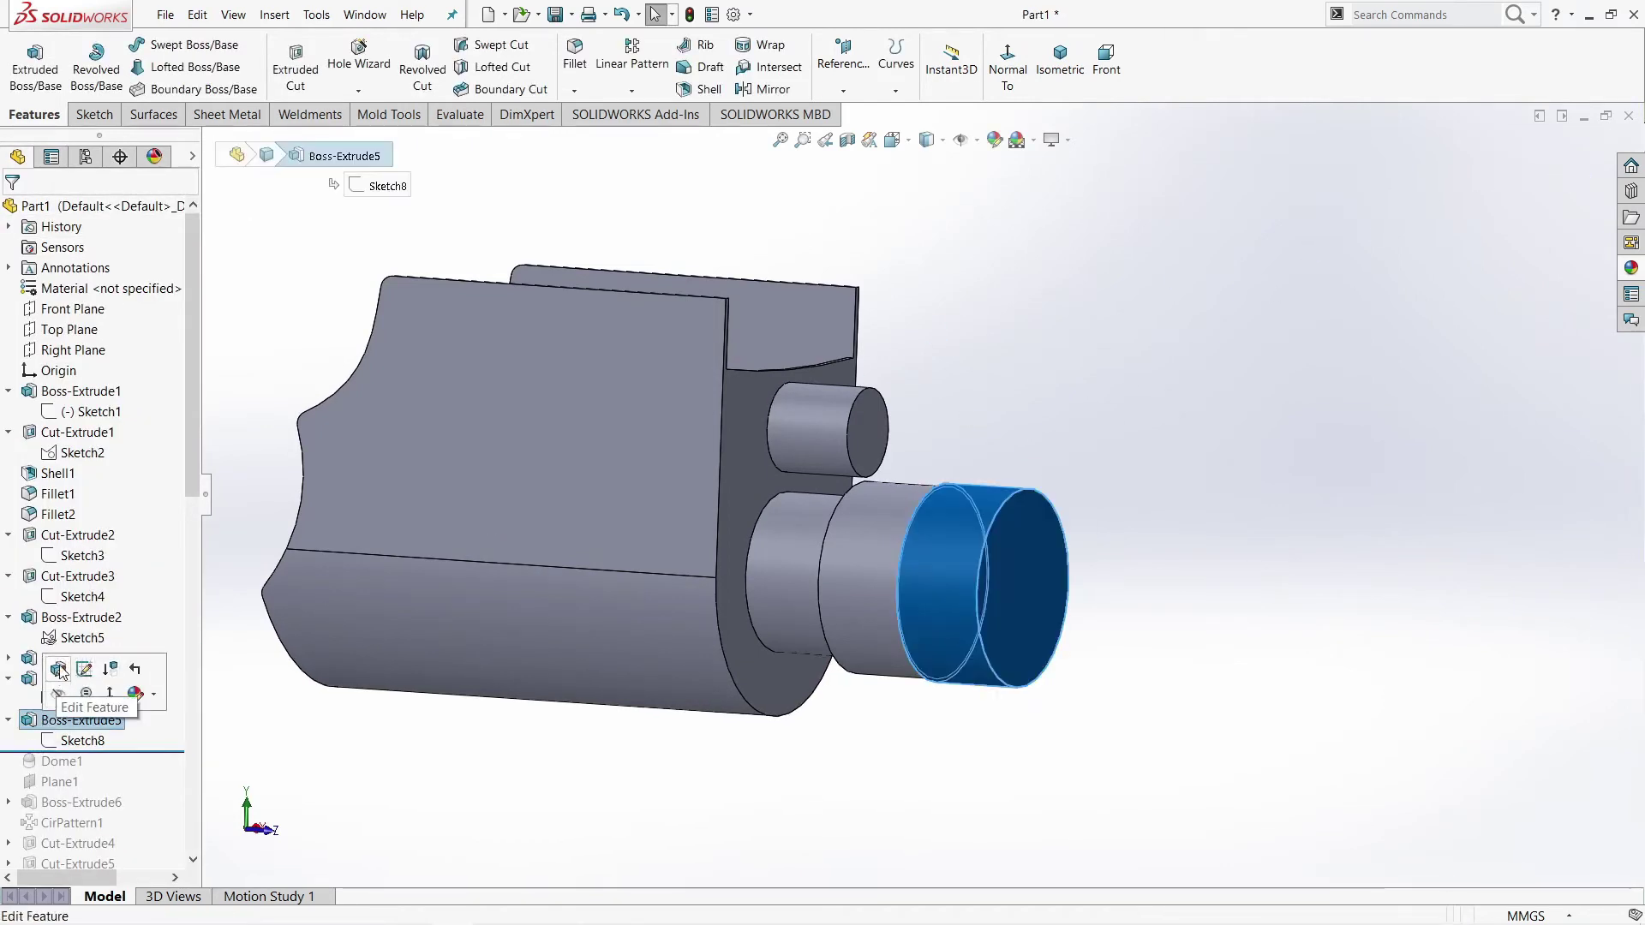
# Step: Accept Boss-Extrude5's 7.00 mm Blind extrusion unchanged
pyautogui.click(44, 671)
pyautogui.click(939, 653)
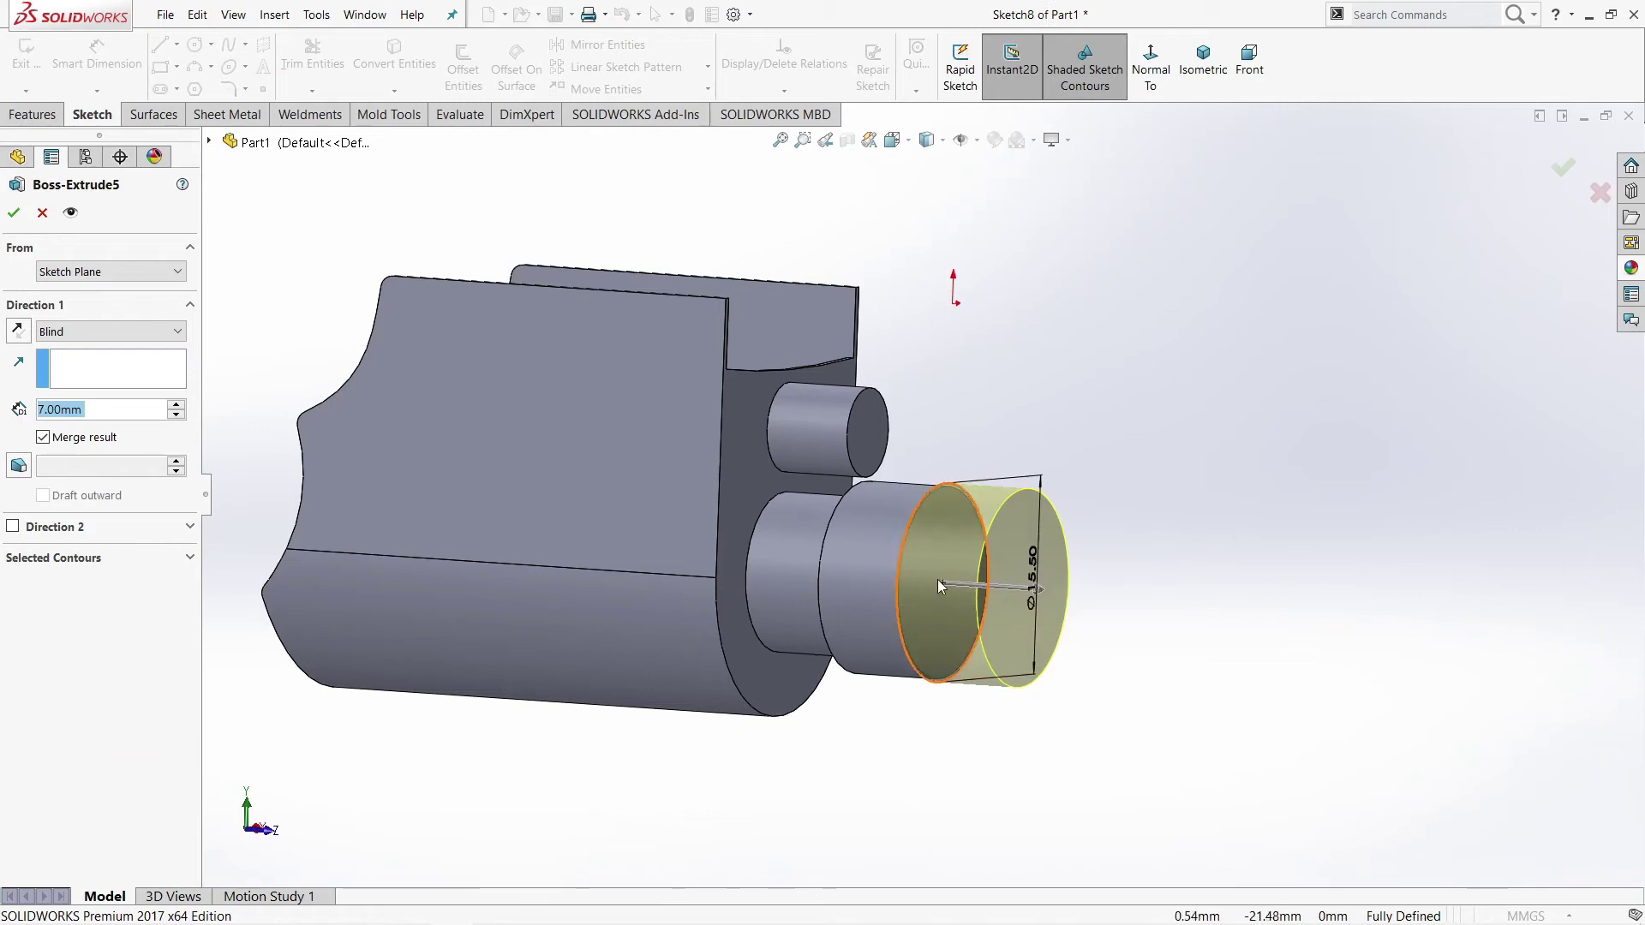
pyautogui.scroll(-3, 970, 503)
pyautogui.scroll(-3, 948, 500)
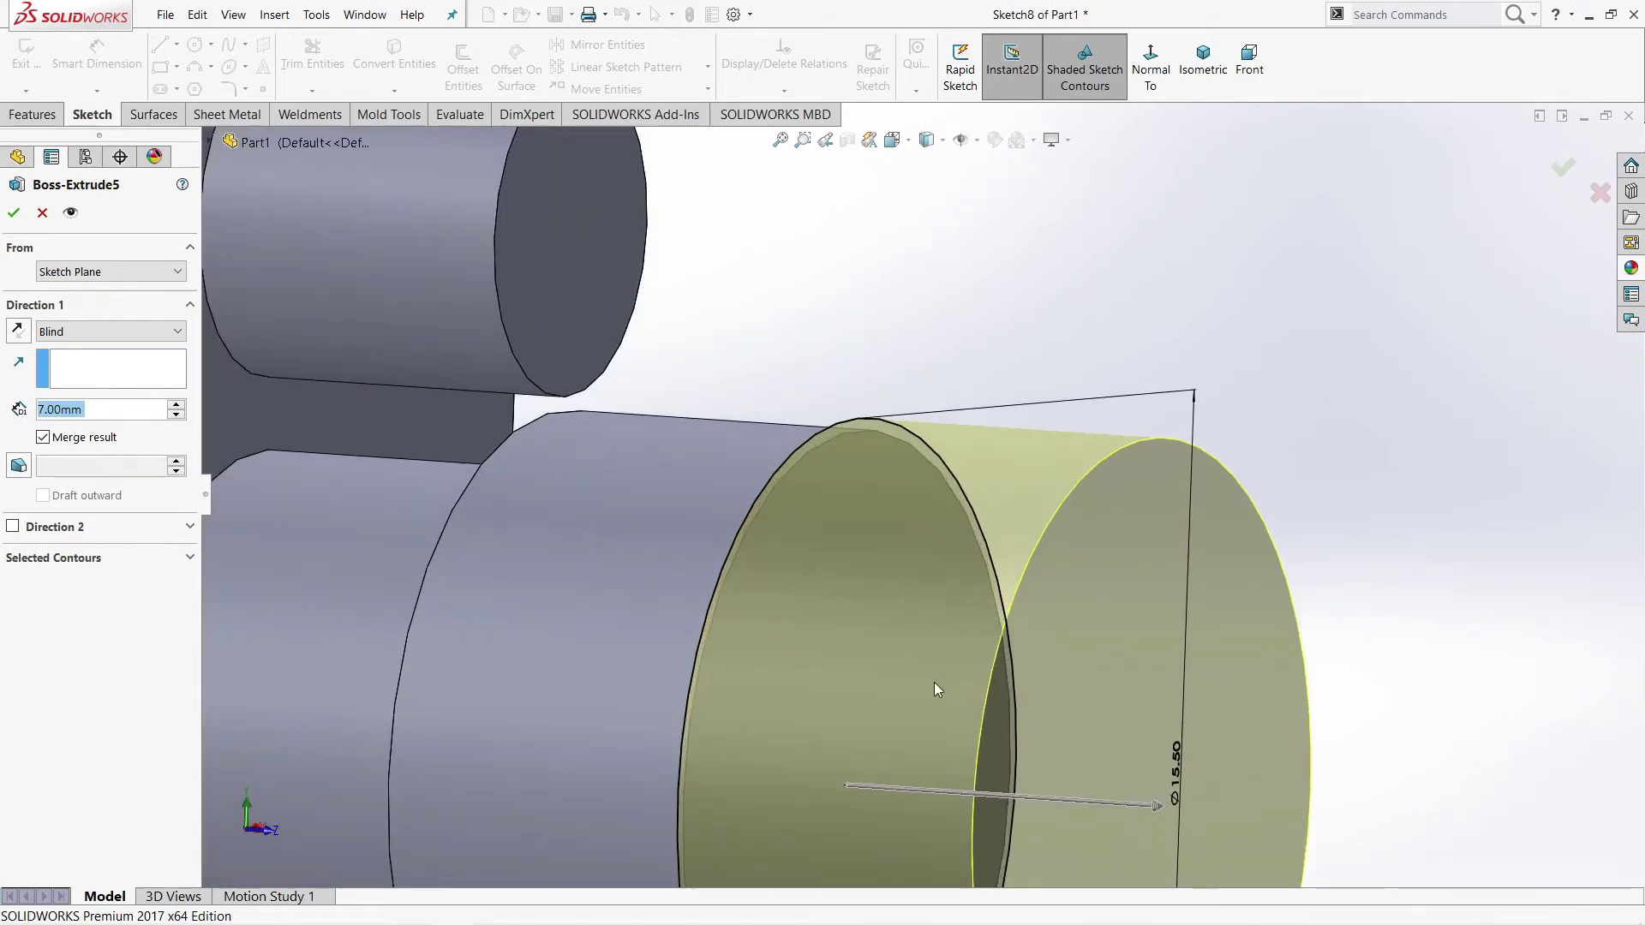
pyautogui.scroll(3, 934, 682)
pyautogui.scroll(2, 934, 681)
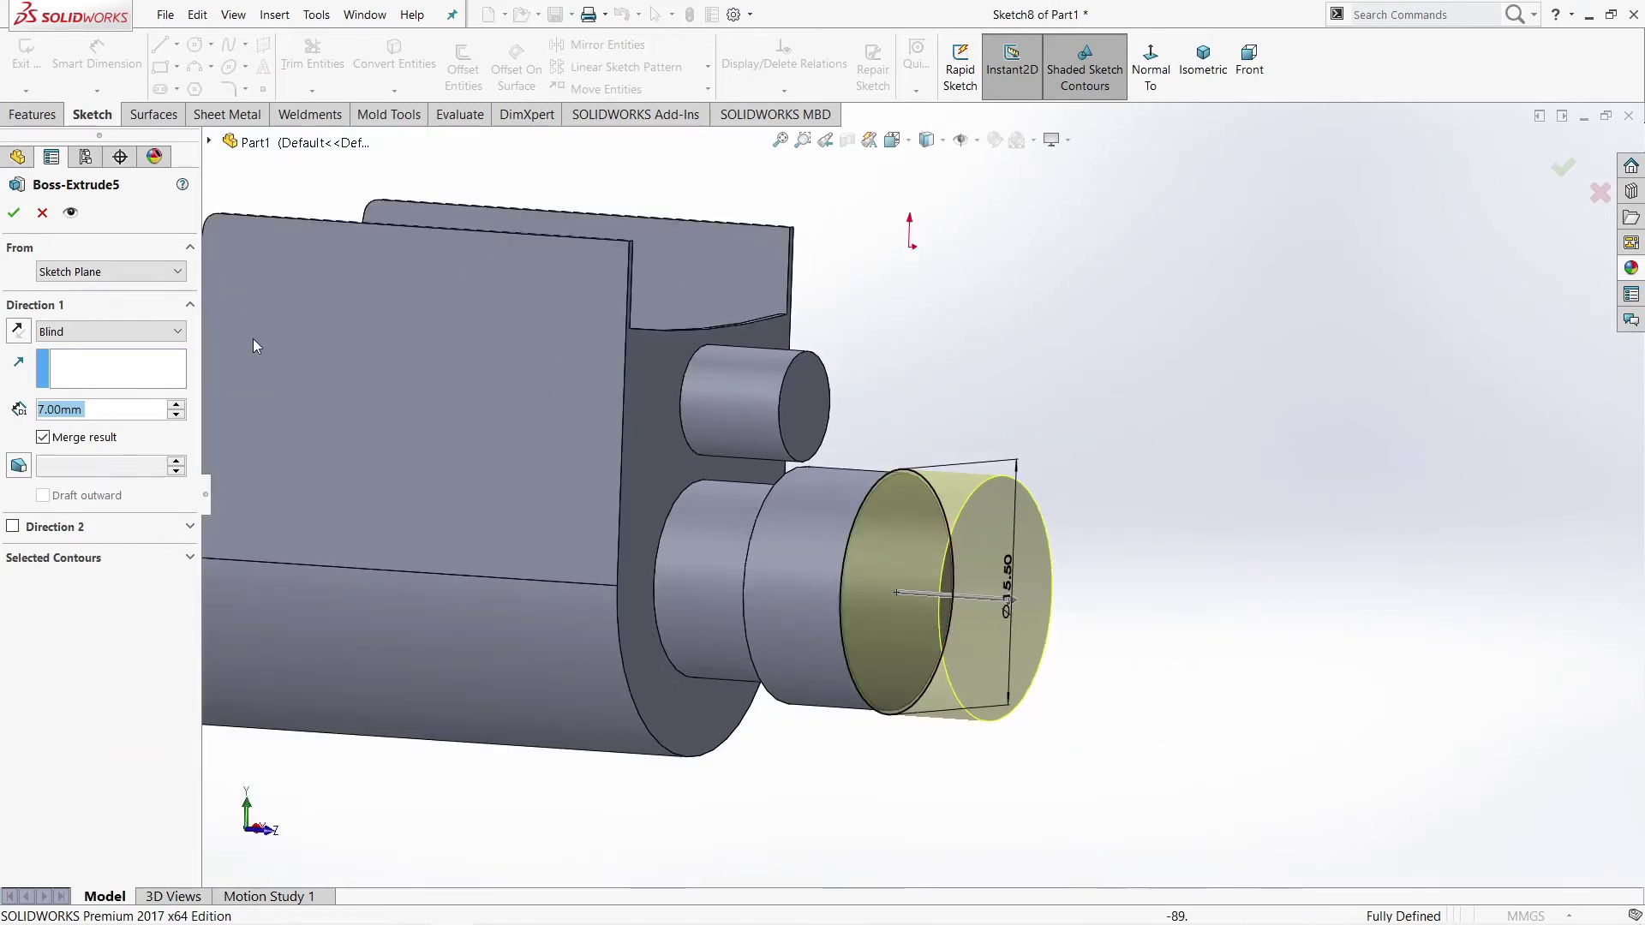
pyautogui.click(14, 213)
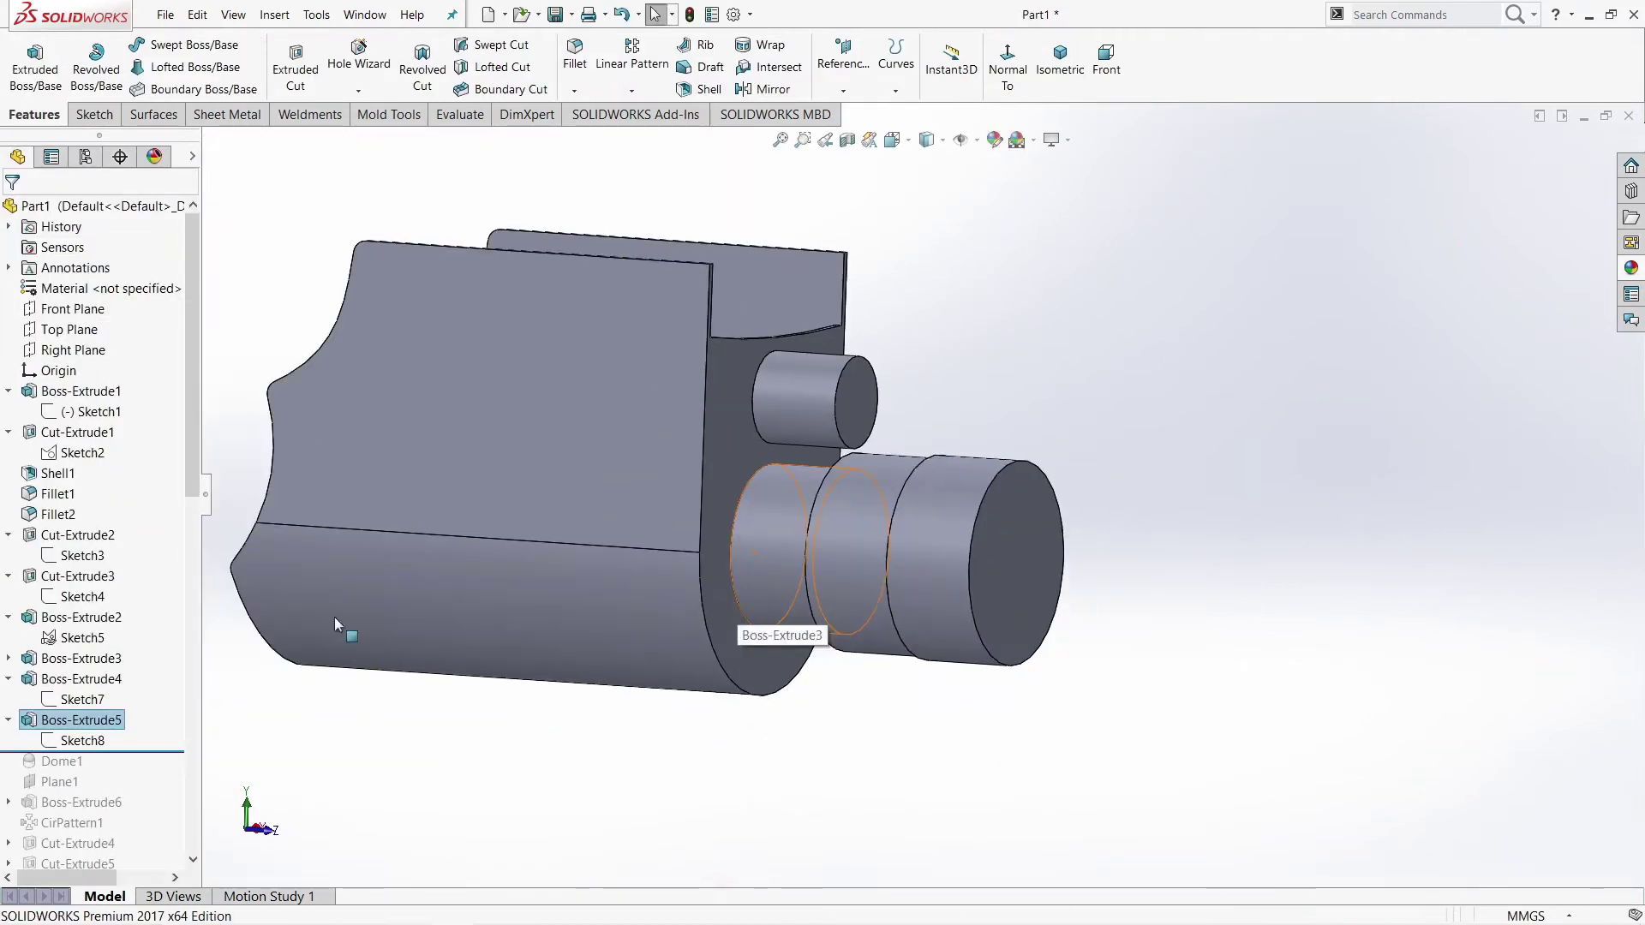
pyautogui.moveTo(111, 750); pyautogui.dragTo(64, 771)
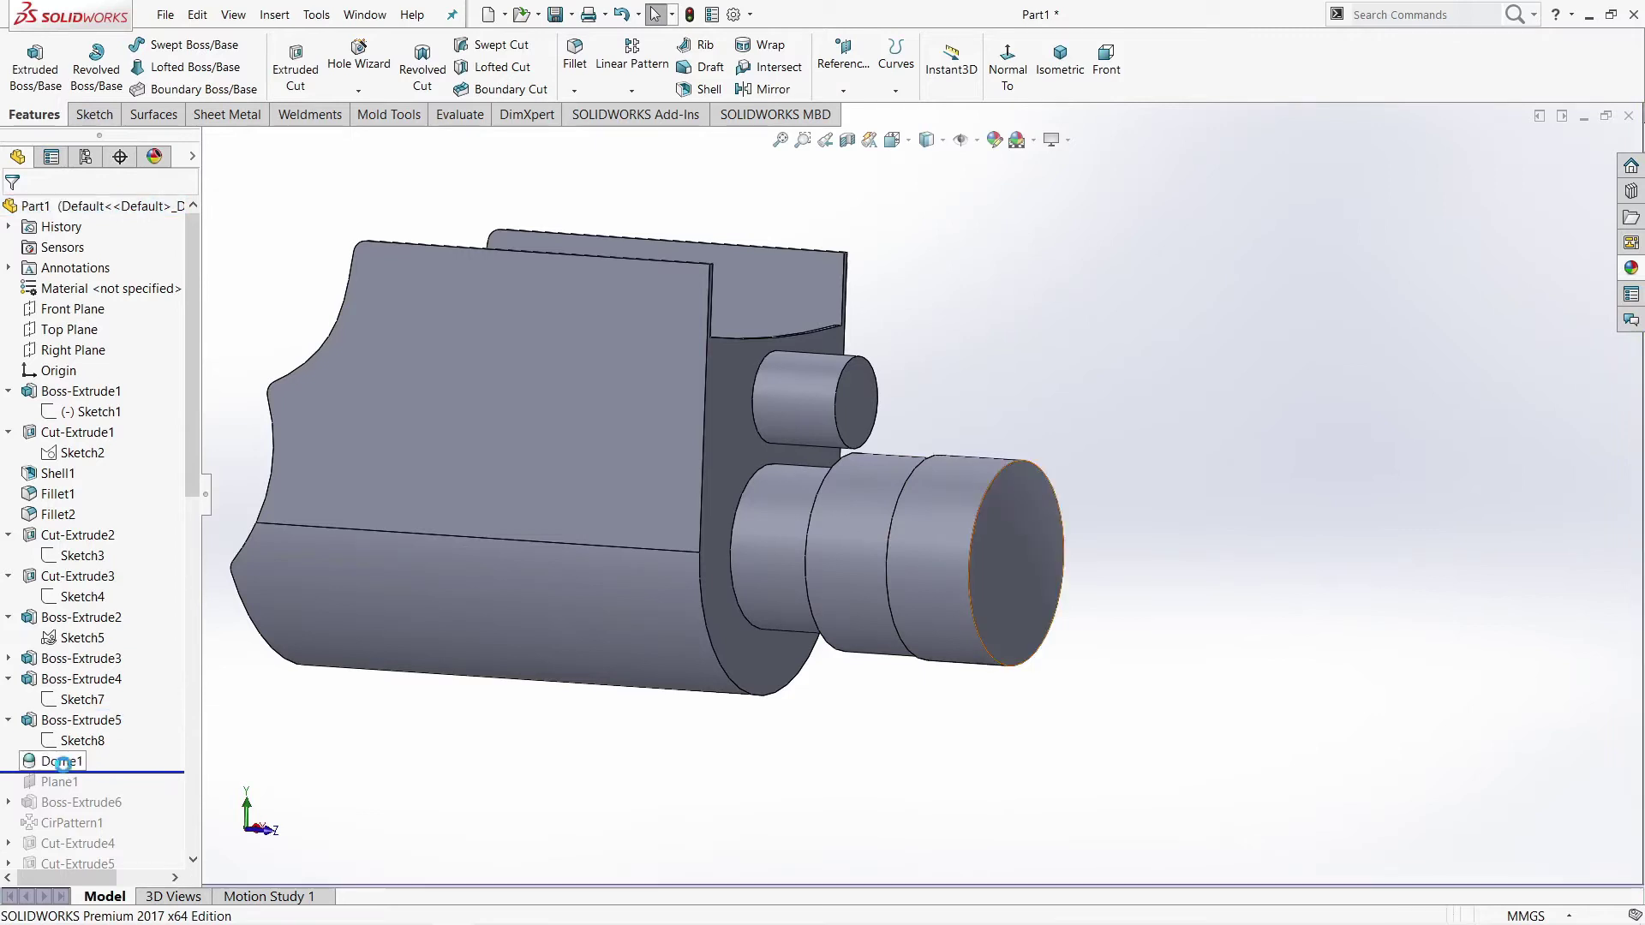
pyautogui.click(62, 765)
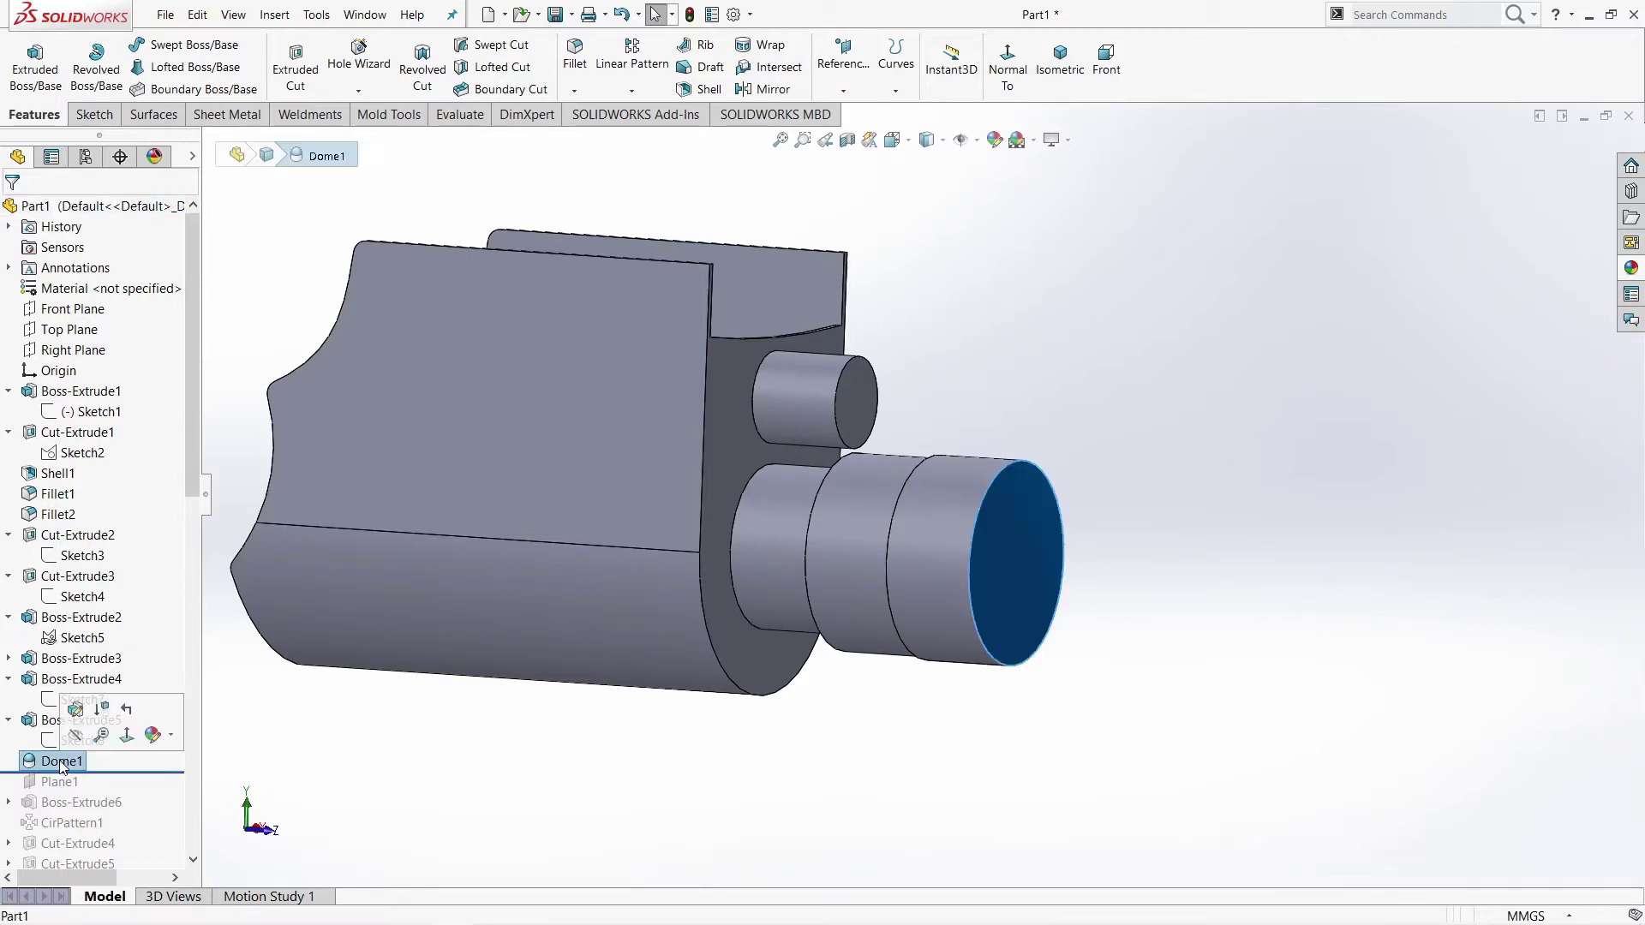
pyautogui.click(76, 710)
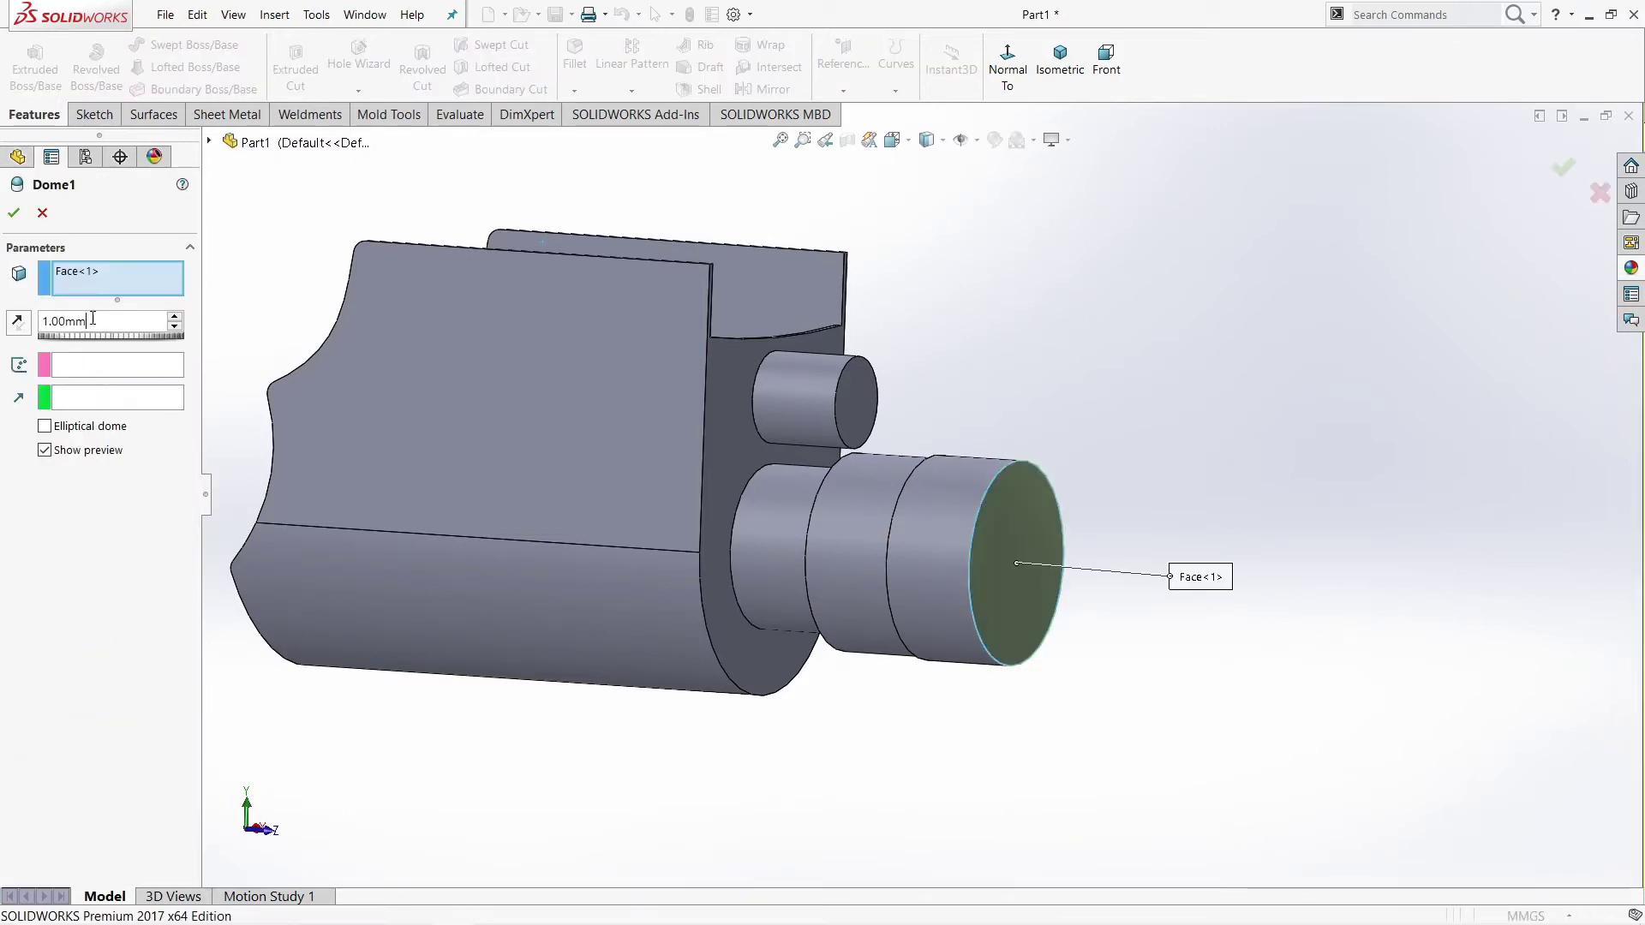
pyautogui.moveTo(1028, 565); pyautogui.dragTo(1067, 575, button='middle')
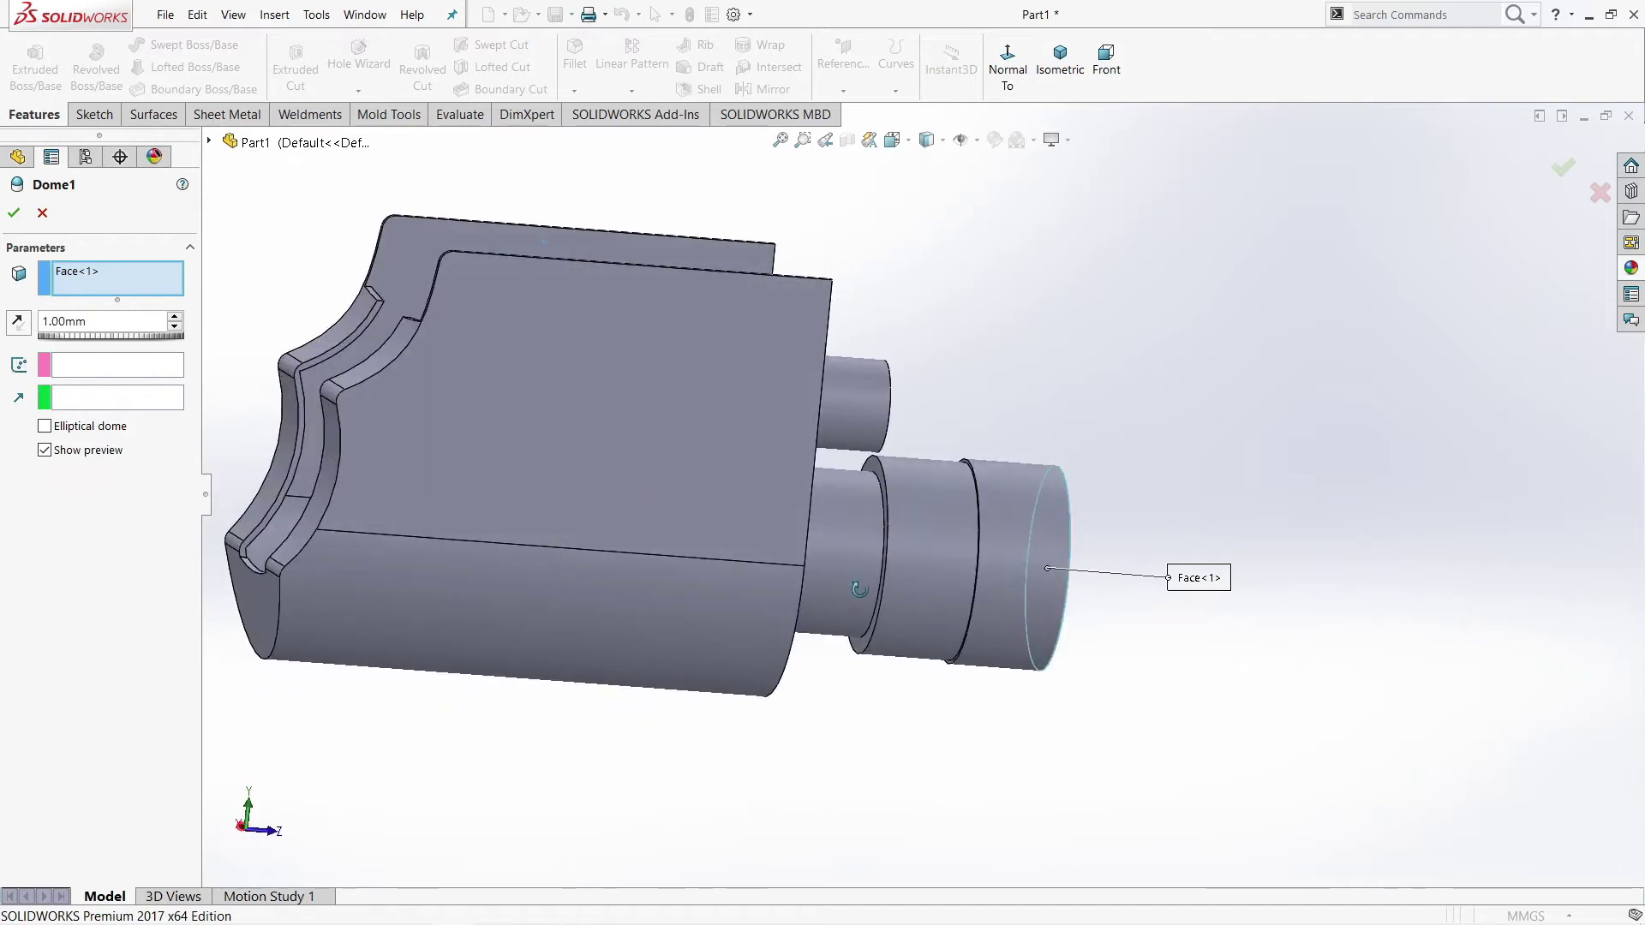
pyautogui.click(13, 213)
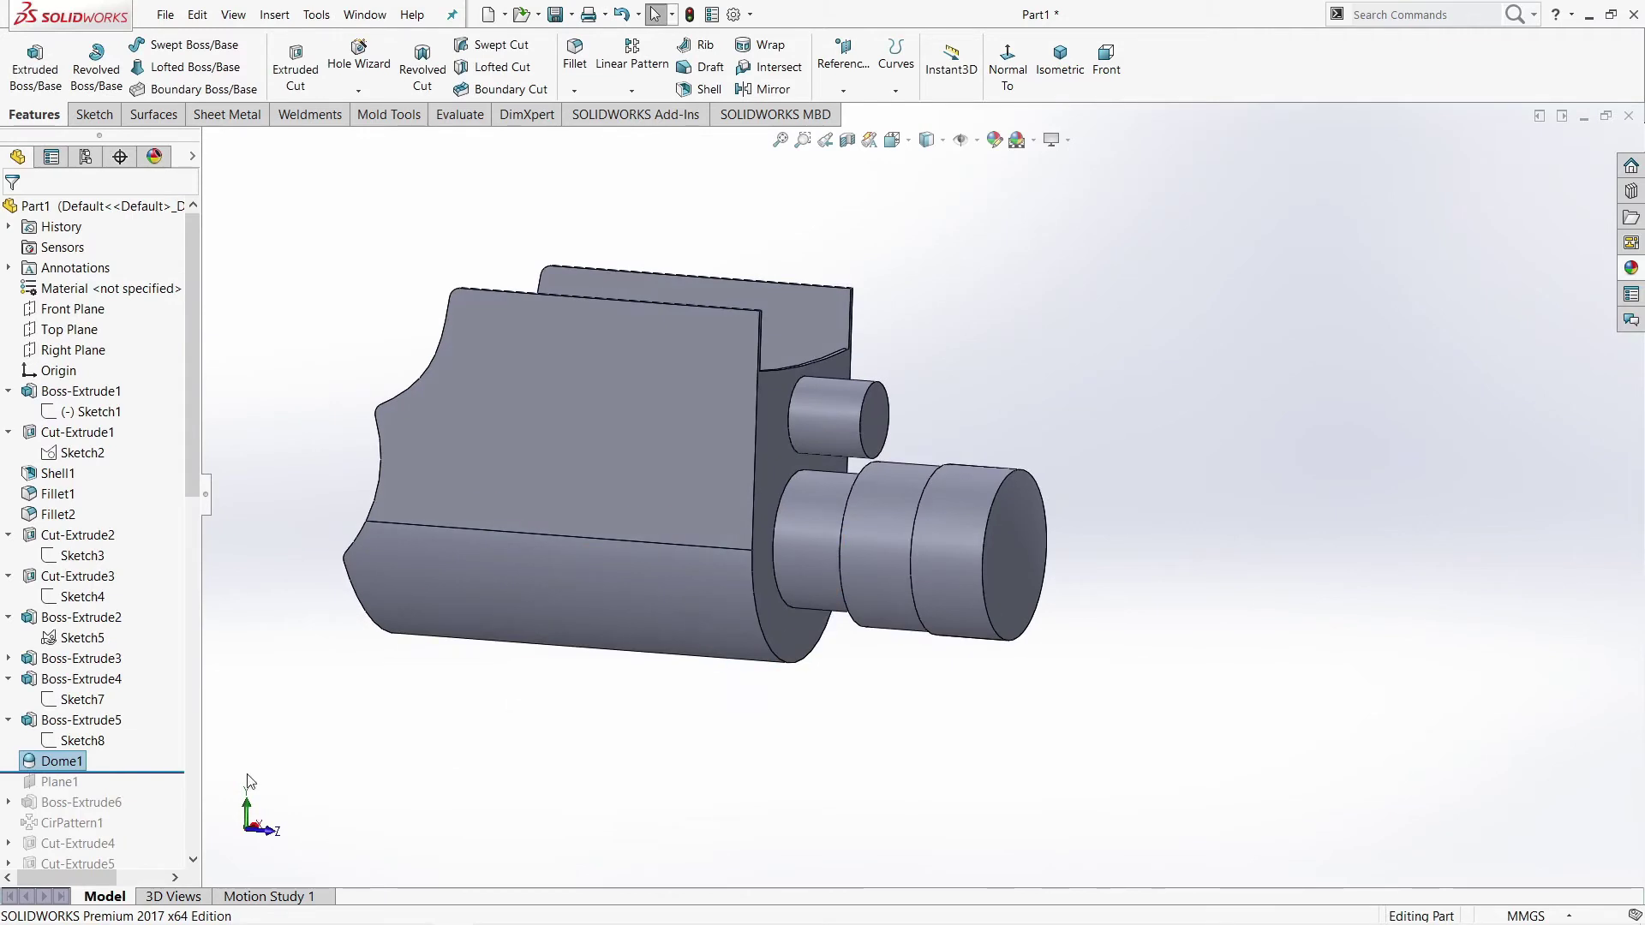
# Step: Confirm Plane1's 42.00 mm offset from the Front Plane, then roll forward to Boss-Extrude6
pyautogui.moveTo(159, 772); pyautogui.dragTo(159, 792)
pyautogui.click(61, 782)
pyautogui.click(75, 735)
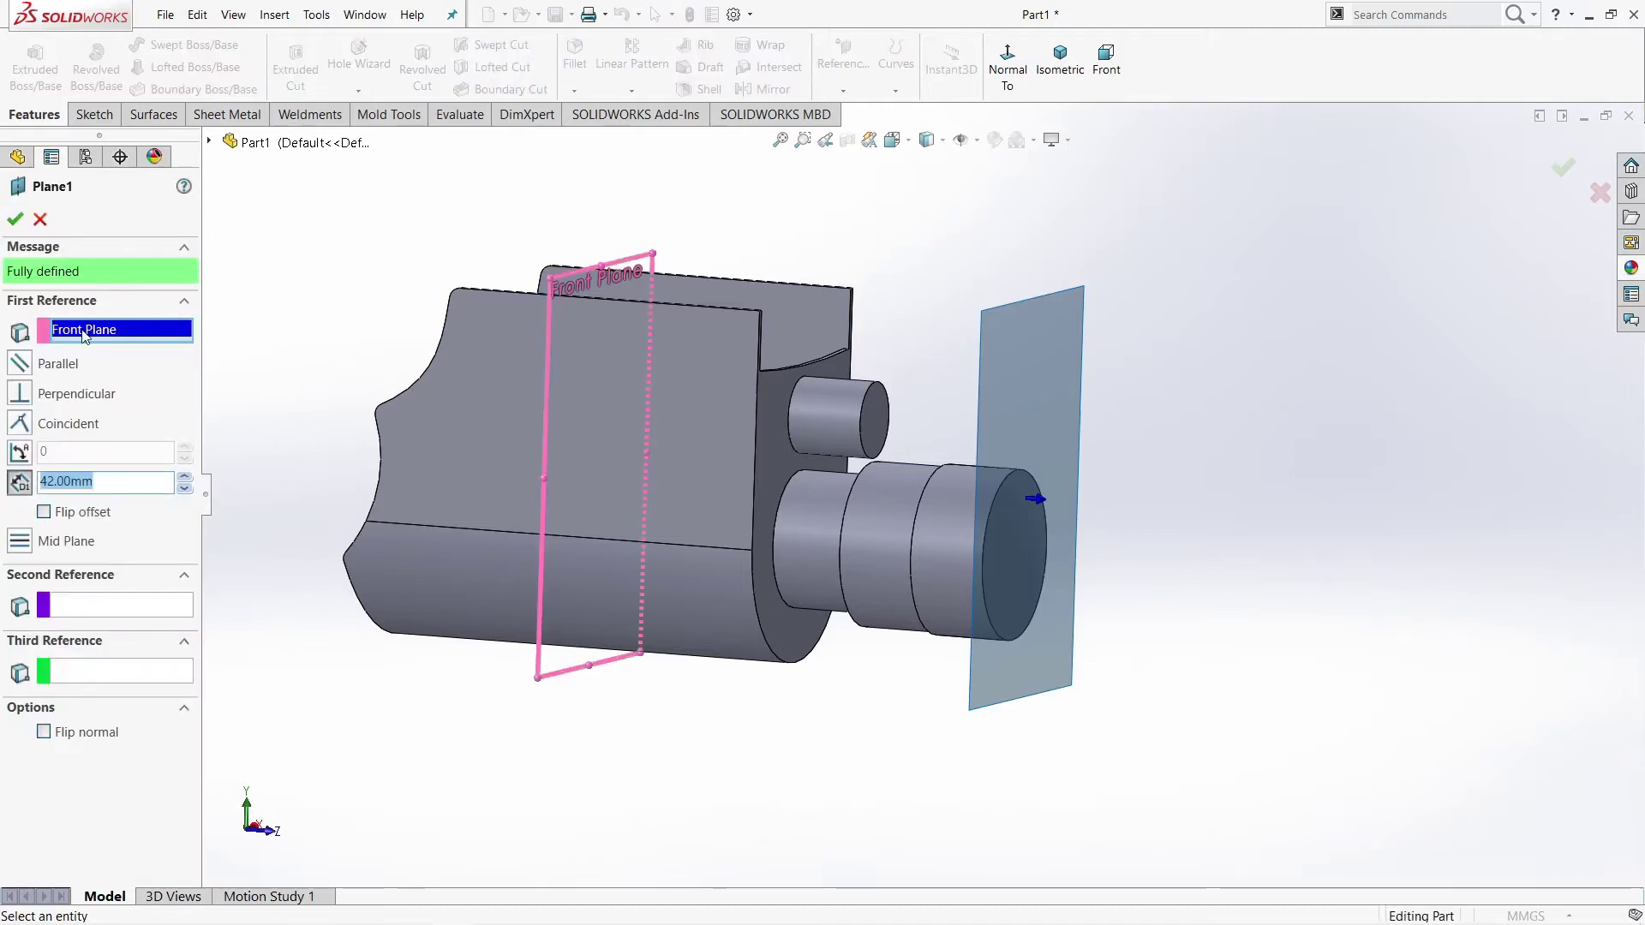
pyautogui.moveTo(716, 429); pyautogui.dragTo(597, 313, button='middle')
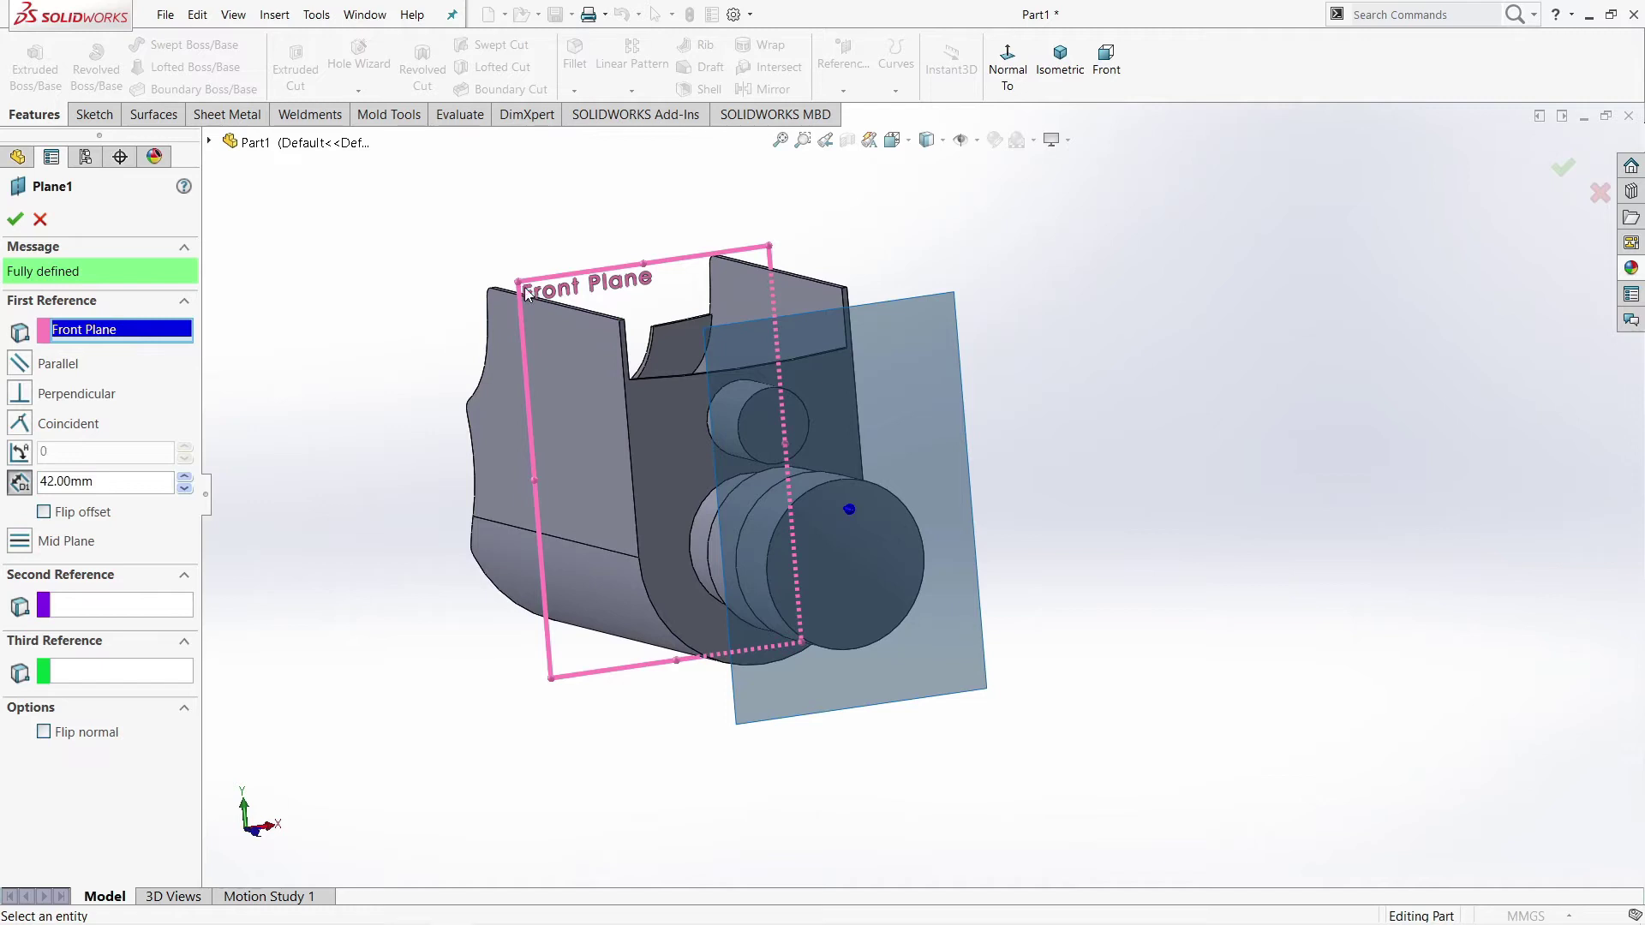
pyautogui.click(208, 143)
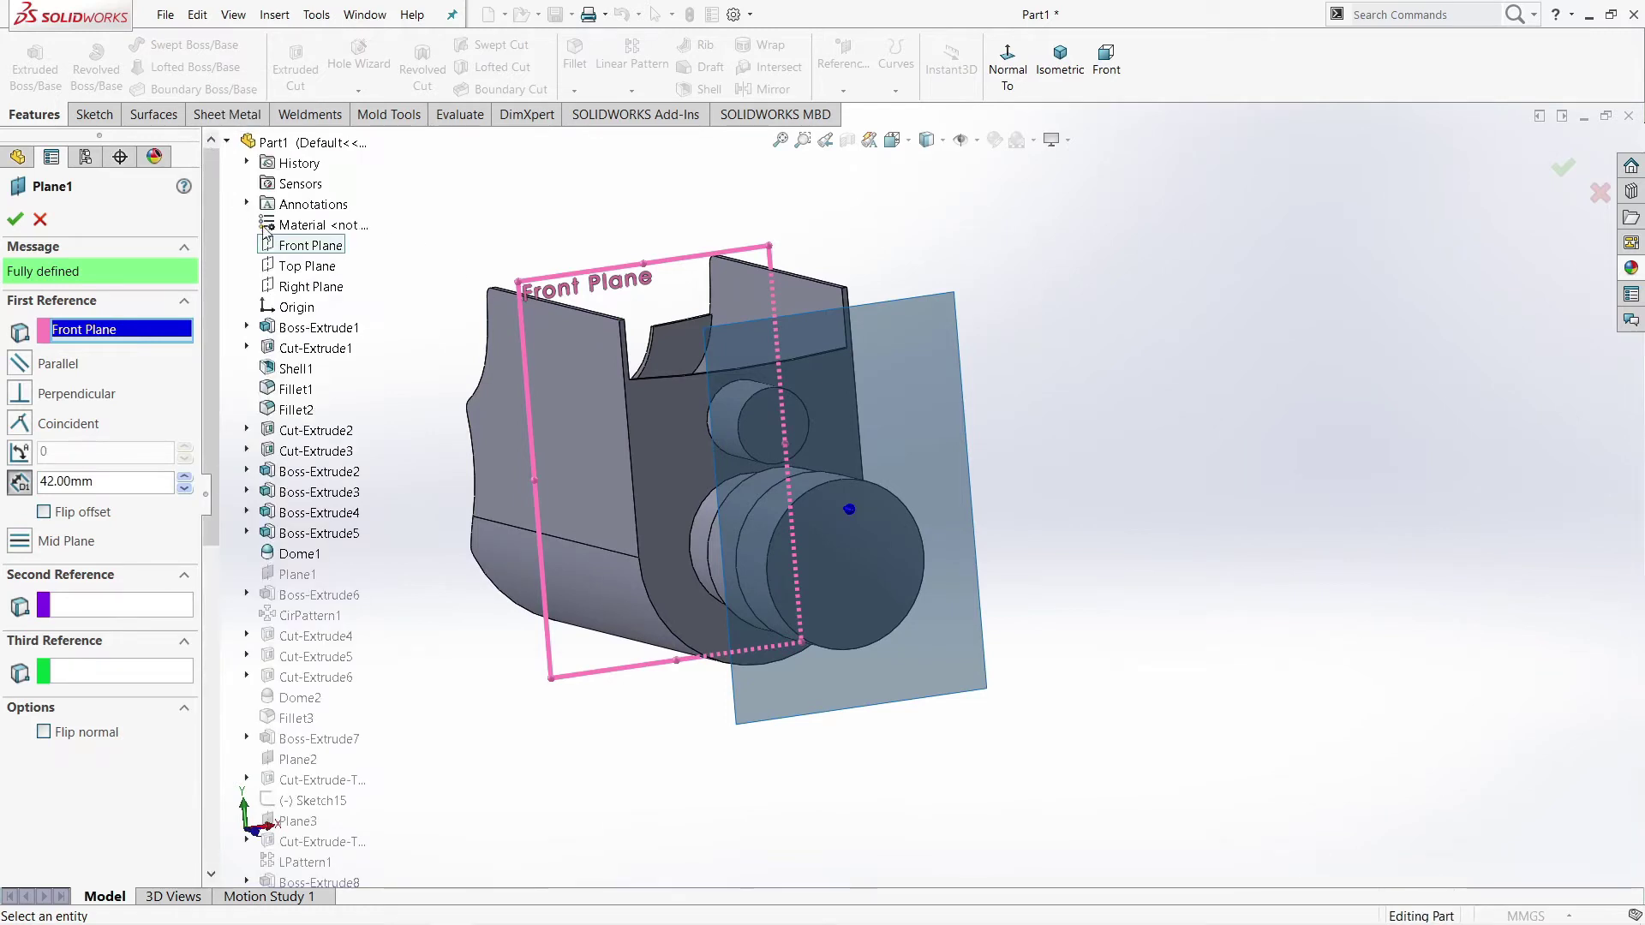
pyautogui.click(227, 143)
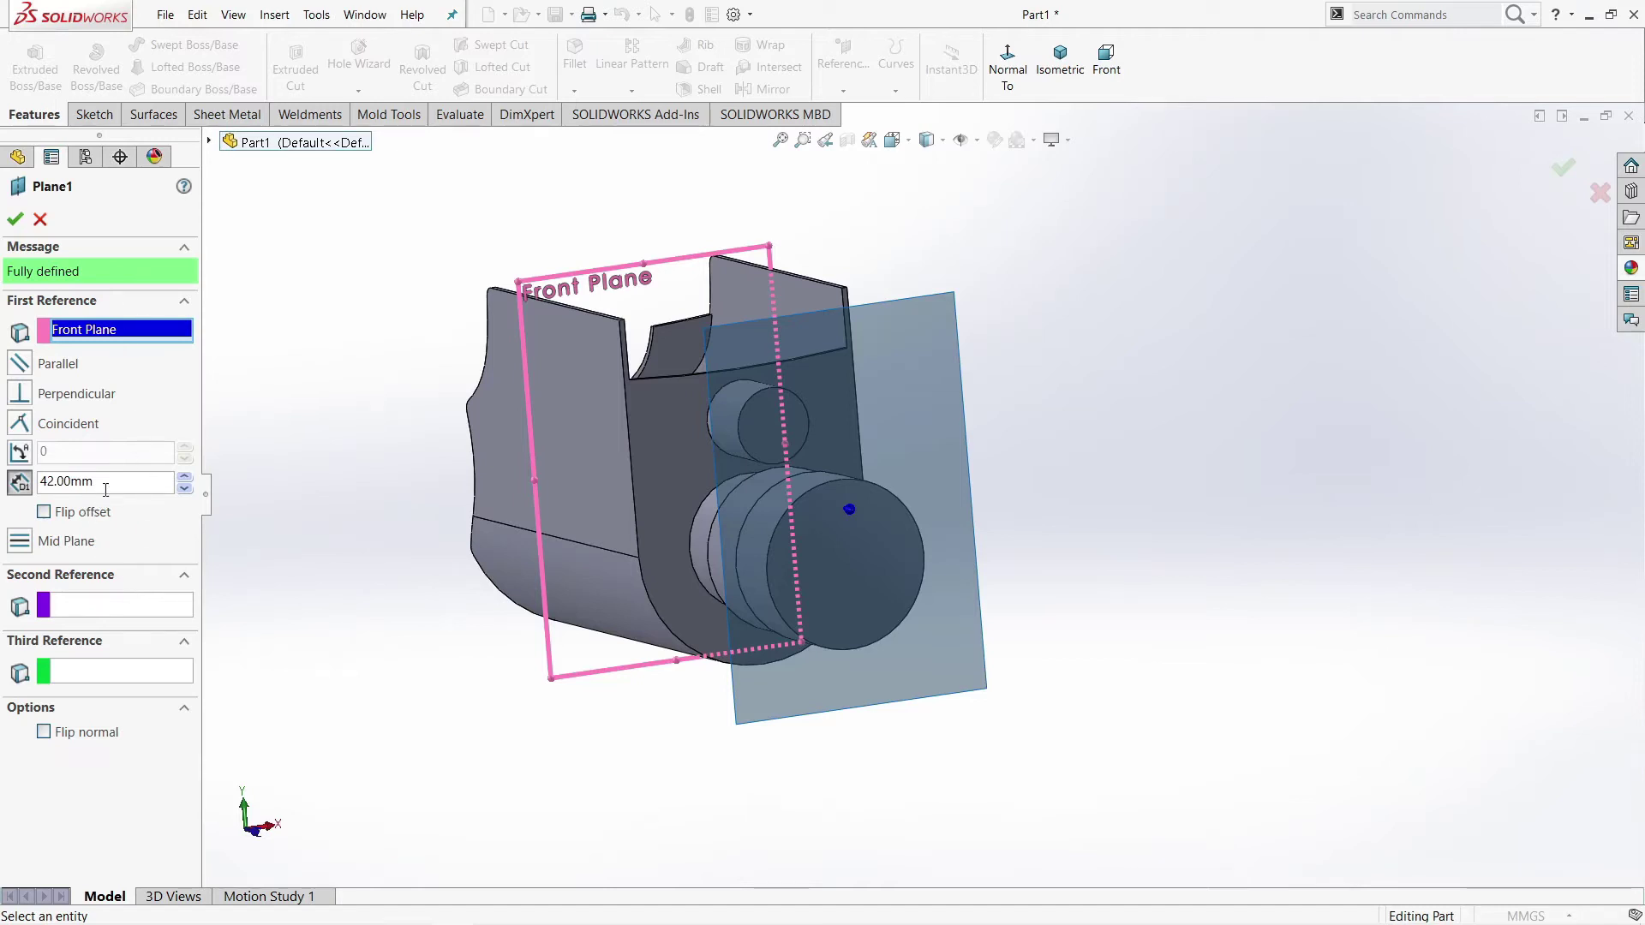
pyautogui.moveTo(351, 532); pyautogui.dragTo(654, 510, button='middle')
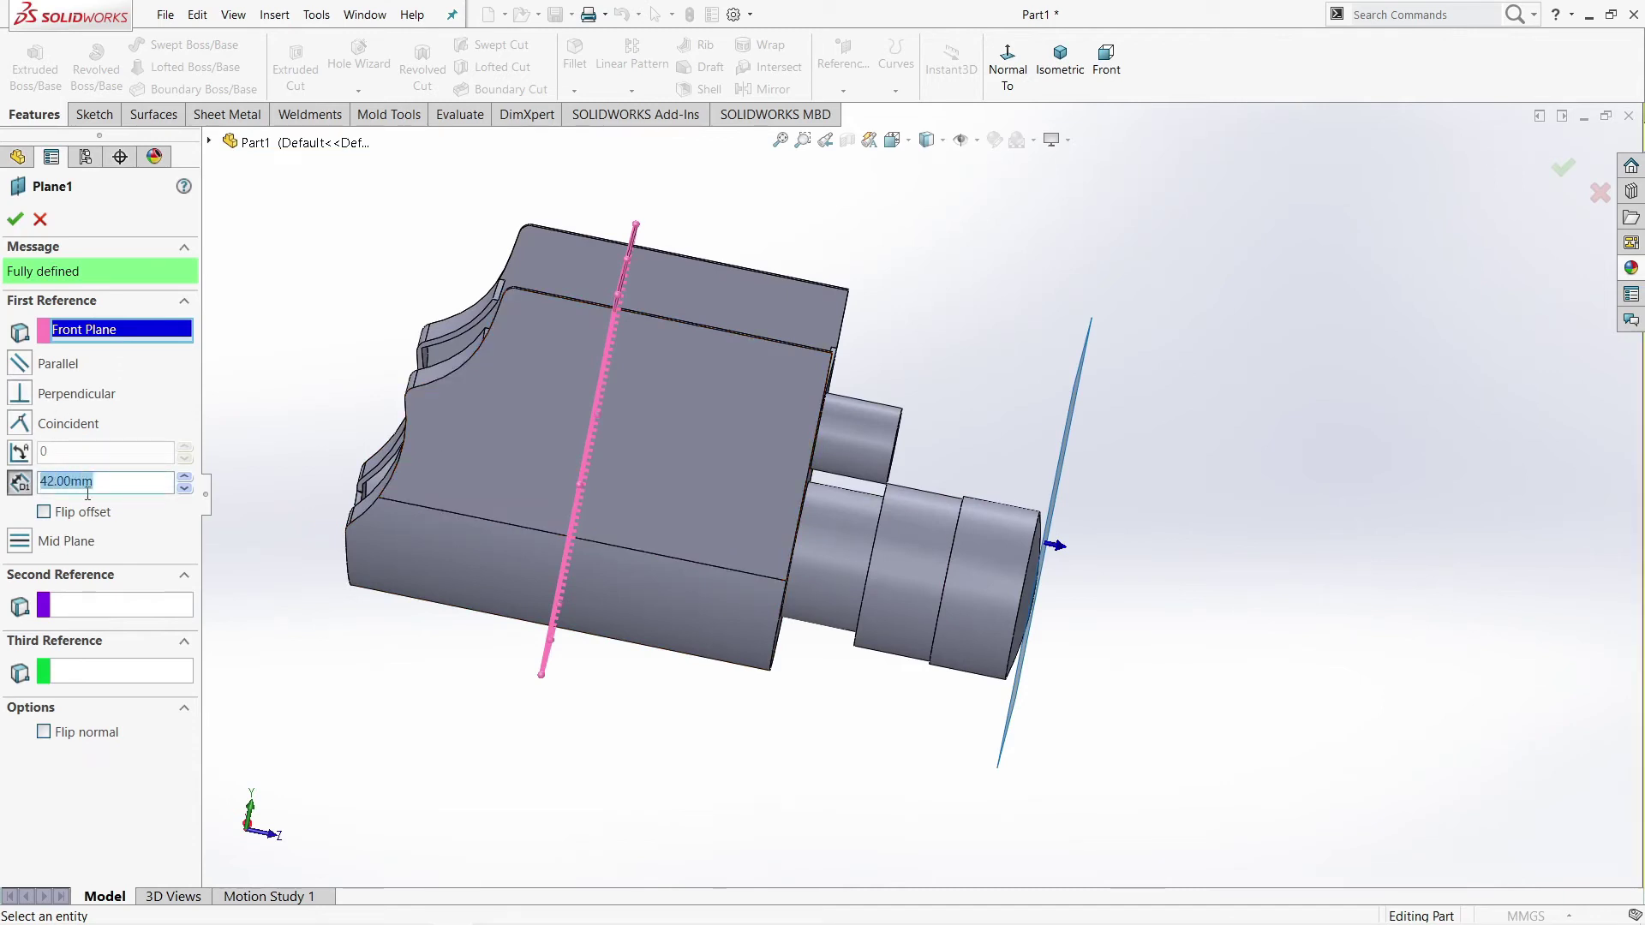
pyautogui.click(14, 219)
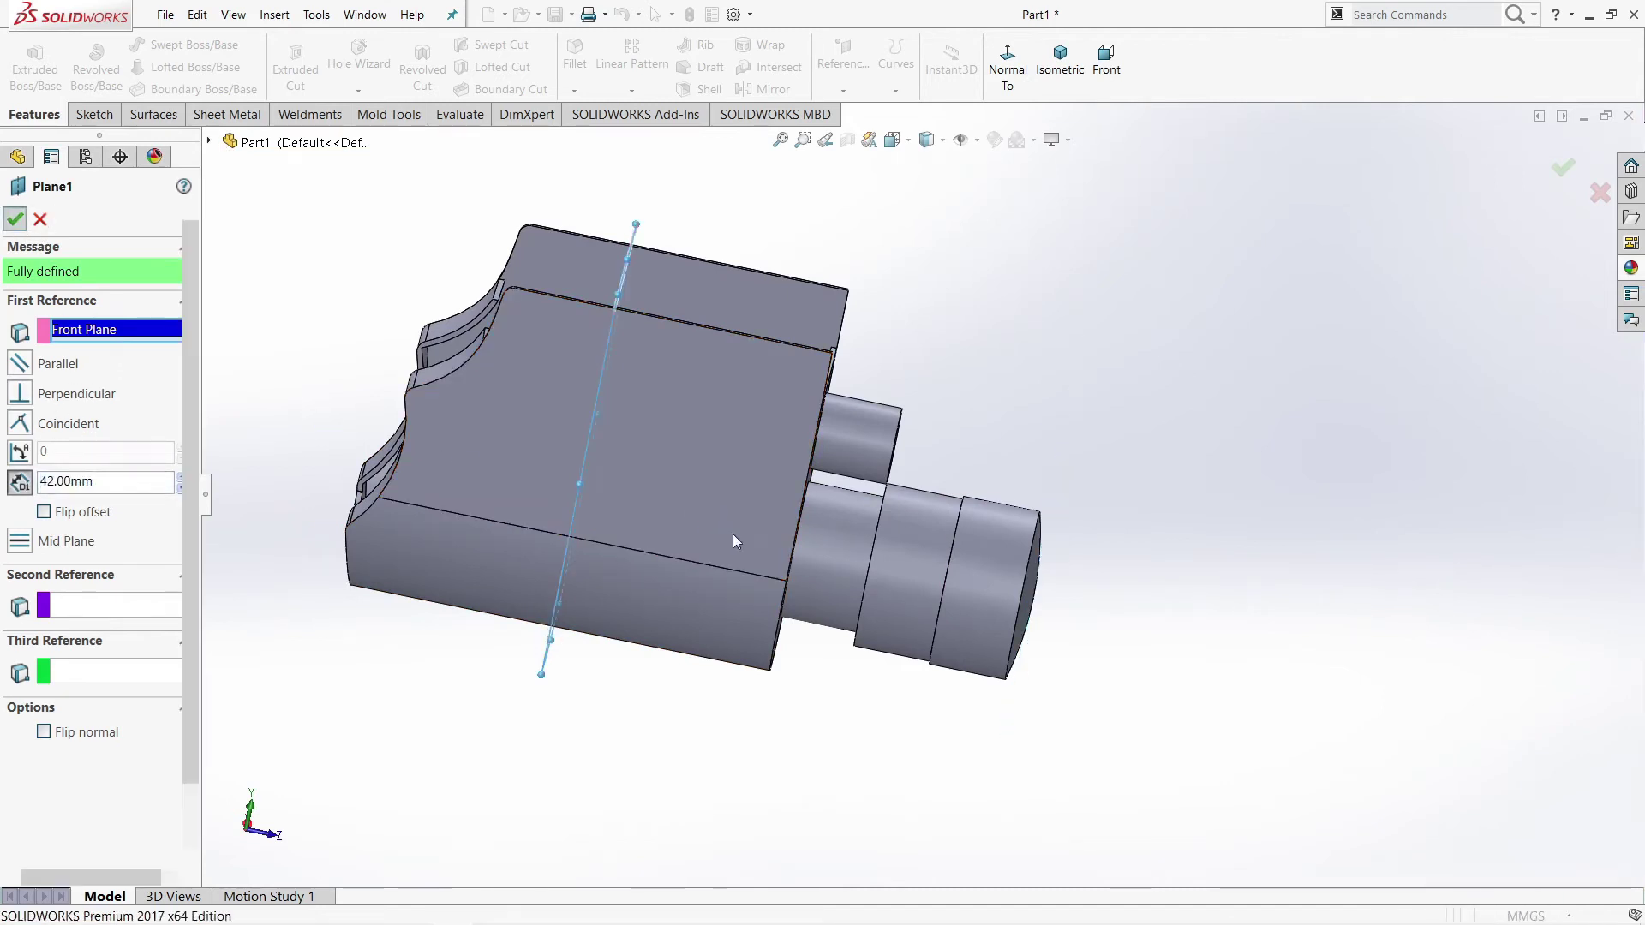
pyautogui.moveTo(898, 537); pyautogui.dragTo(835, 518, button='middle')
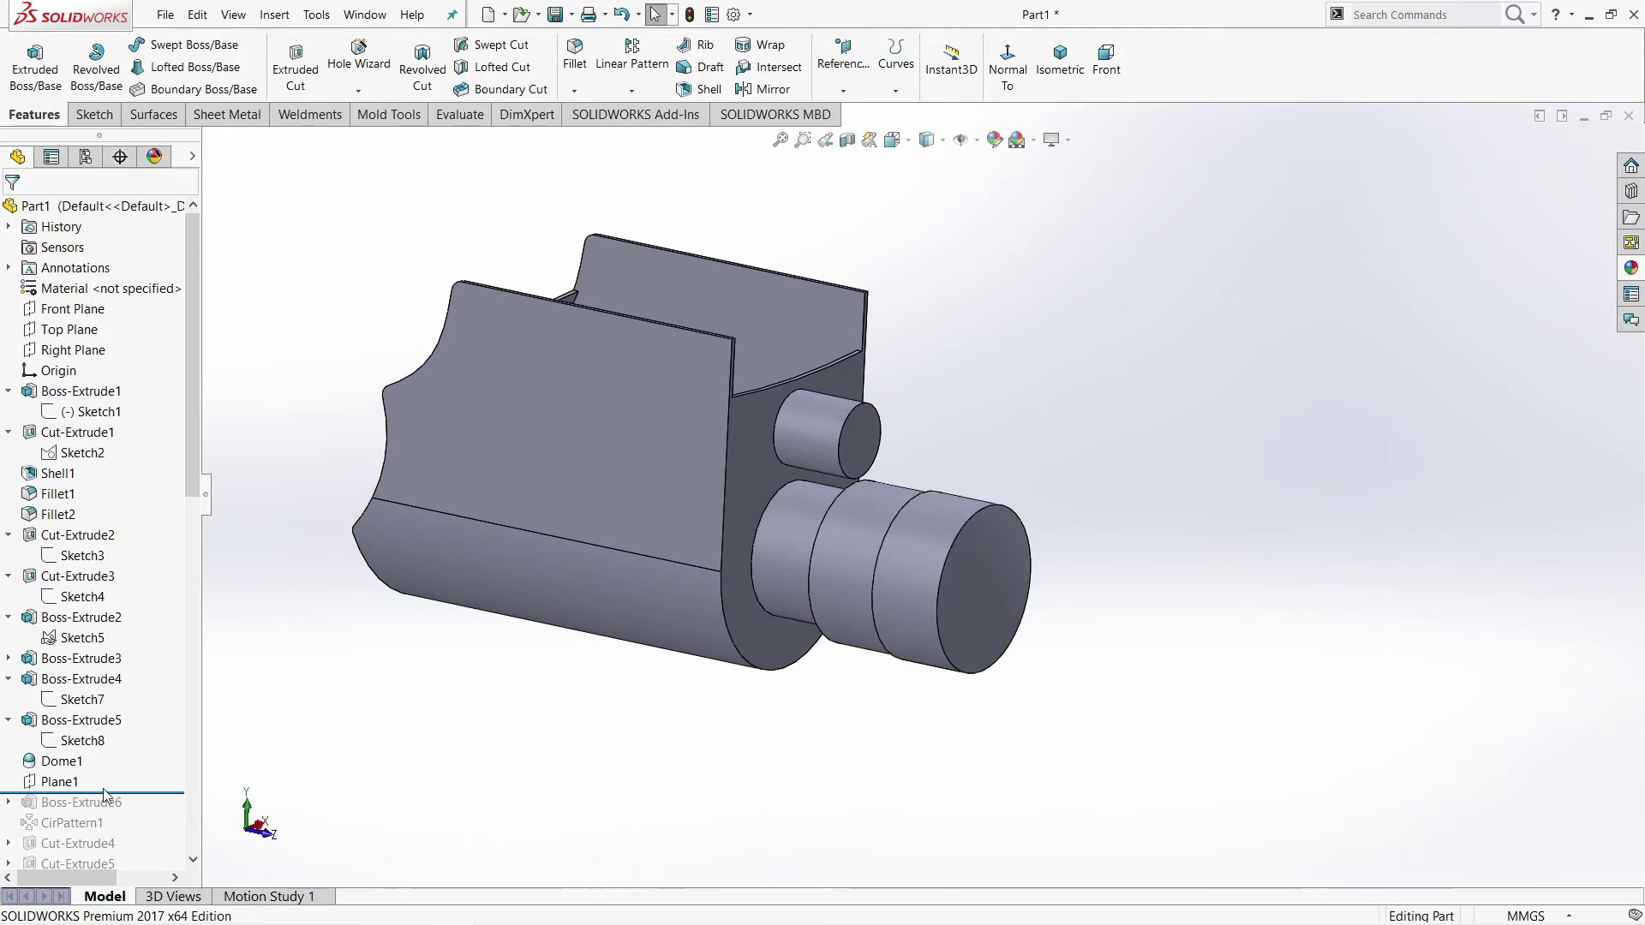
pyautogui.moveTo(135, 793); pyautogui.dragTo(85, 811)
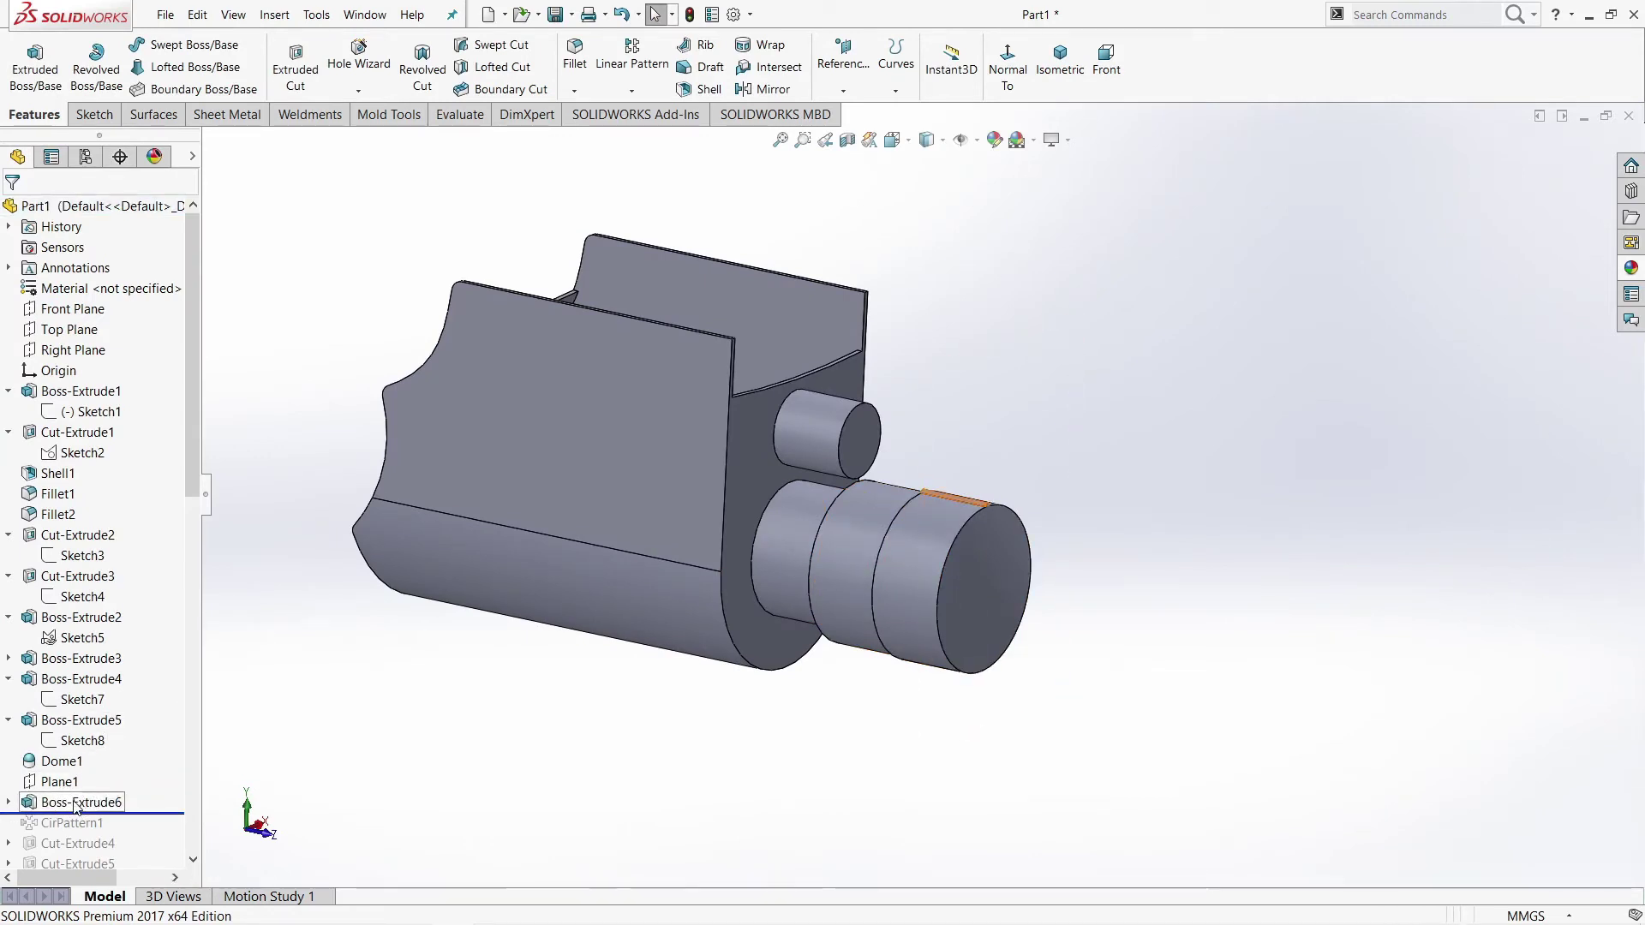
# Step: Open Sketch11 under Boss-Extrude6 and view it face-on
pyautogui.click(8, 802)
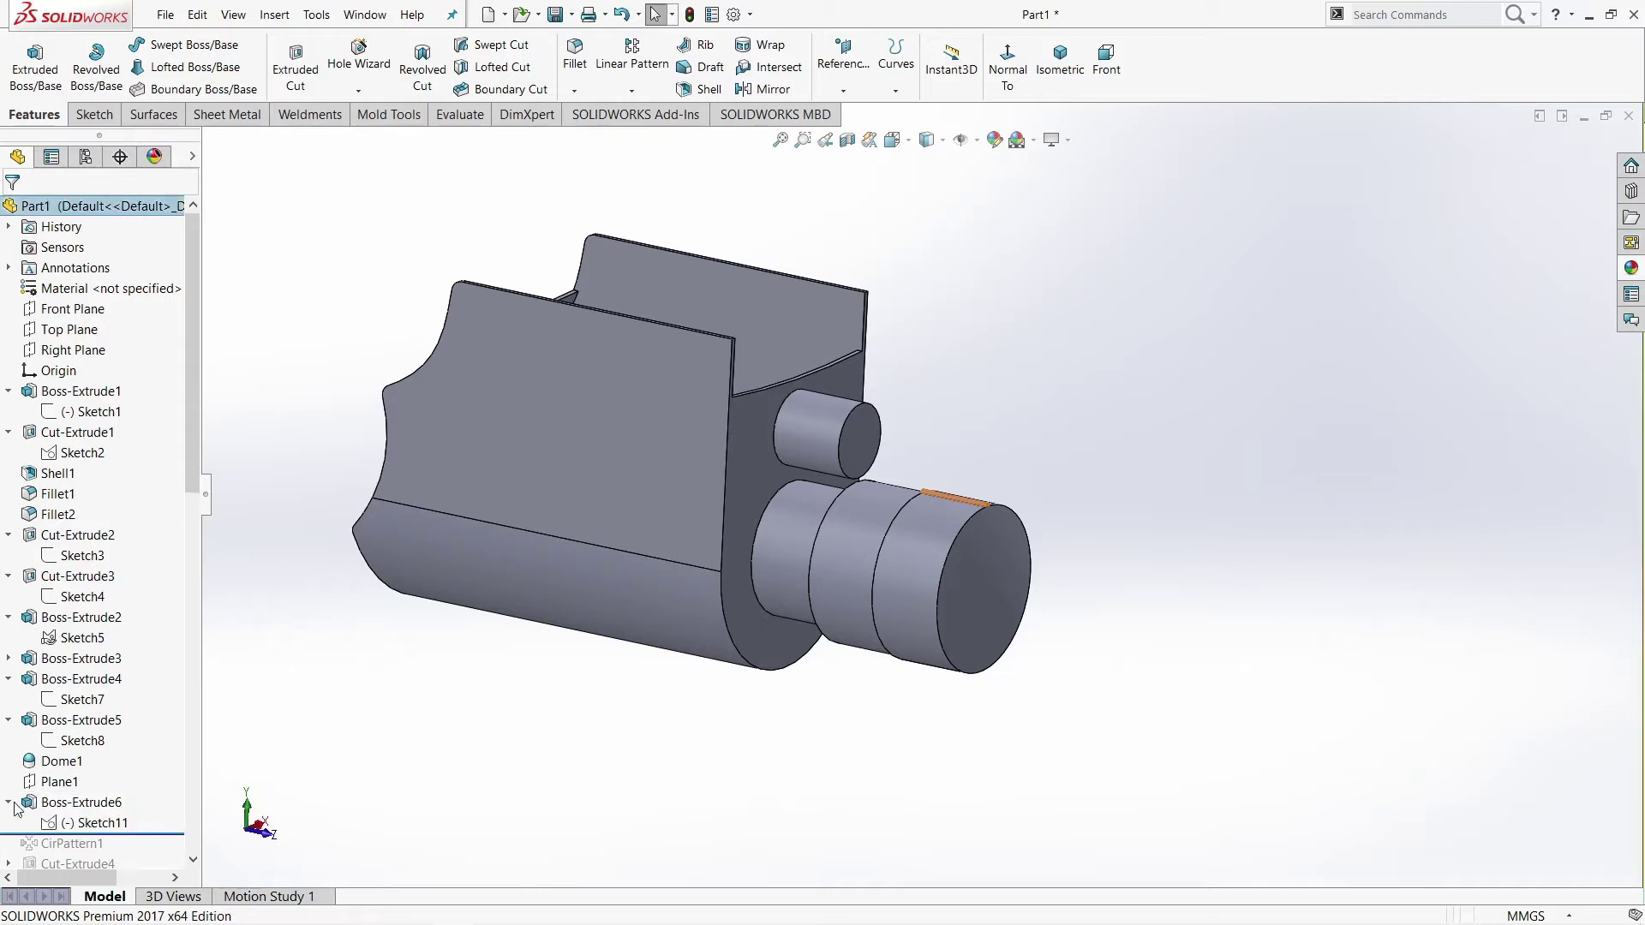
pyautogui.click(73, 822)
pyautogui.click(92, 779)
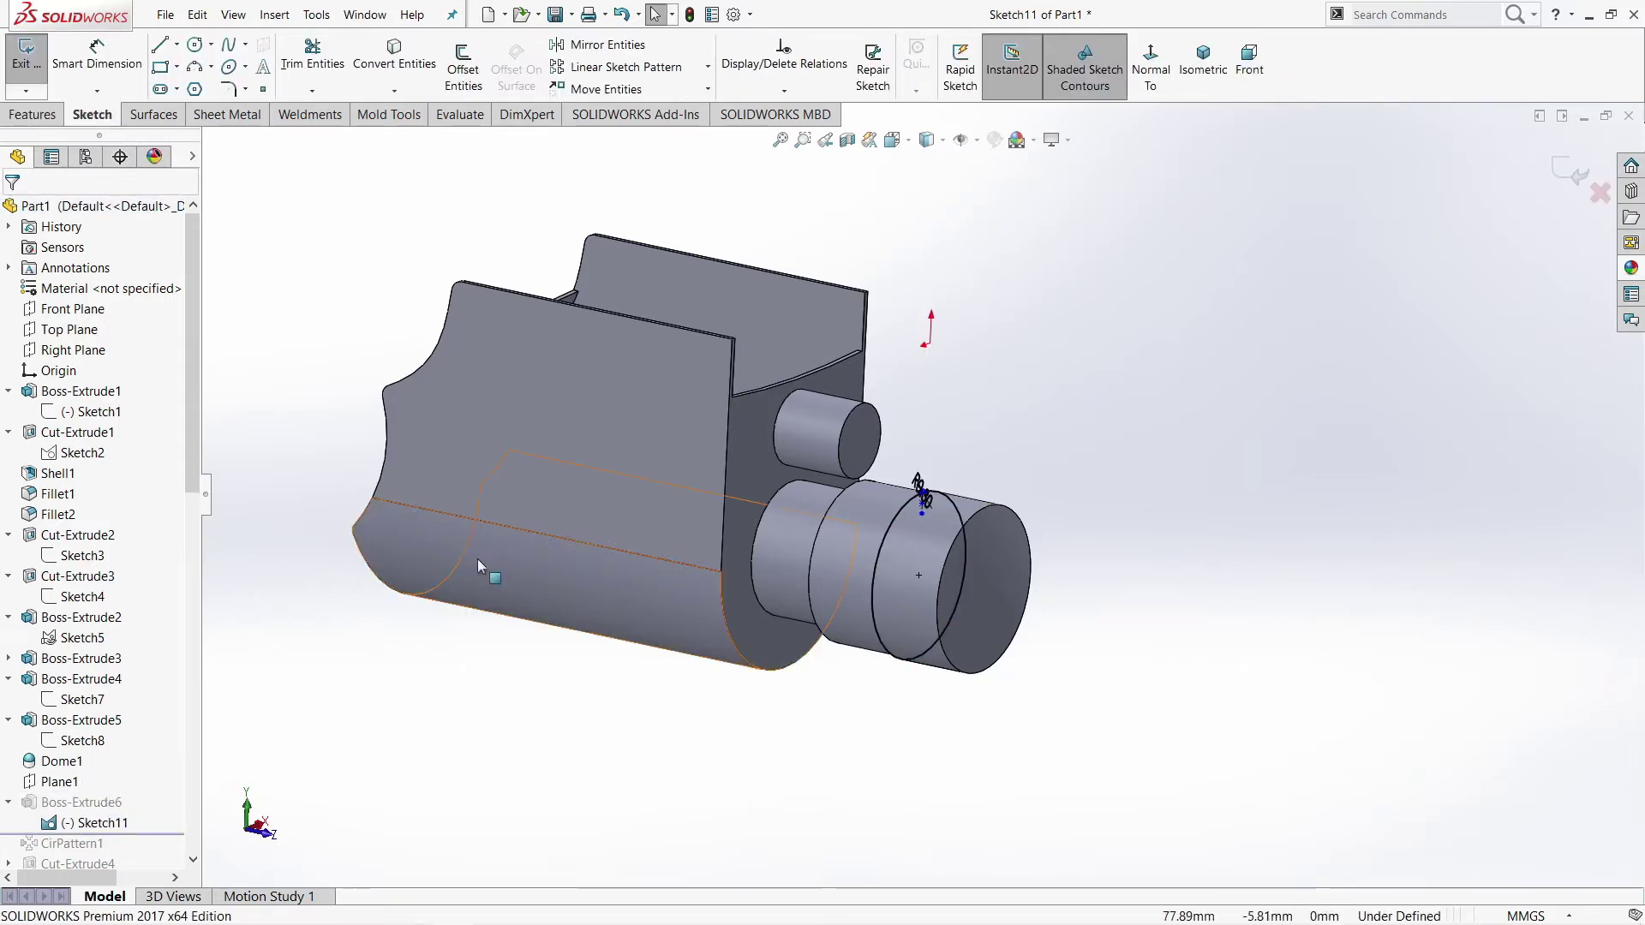
pyautogui.click(1152, 73)
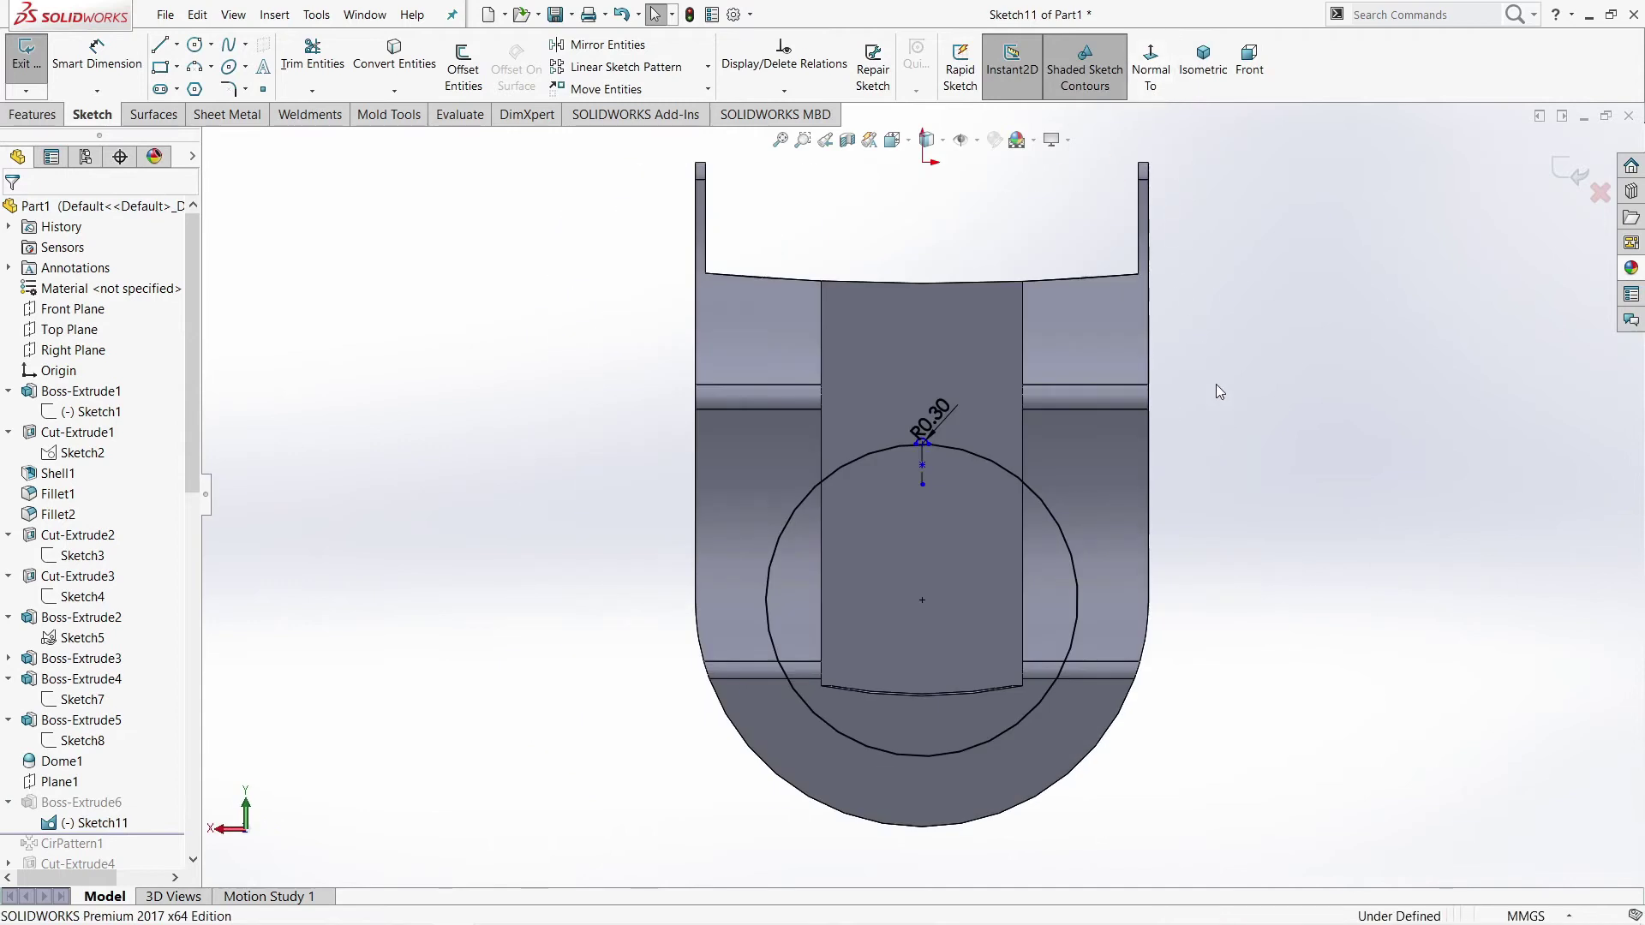
pyautogui.scroll(-3, 938, 444)
pyautogui.scroll(3, 1028, 463)
# Step: Orbit and zoom around the R0.30 arc between the circles, then return to the front view
pyautogui.moveTo(1094, 480); pyautogui.dragTo(1148, 484, button='middle')
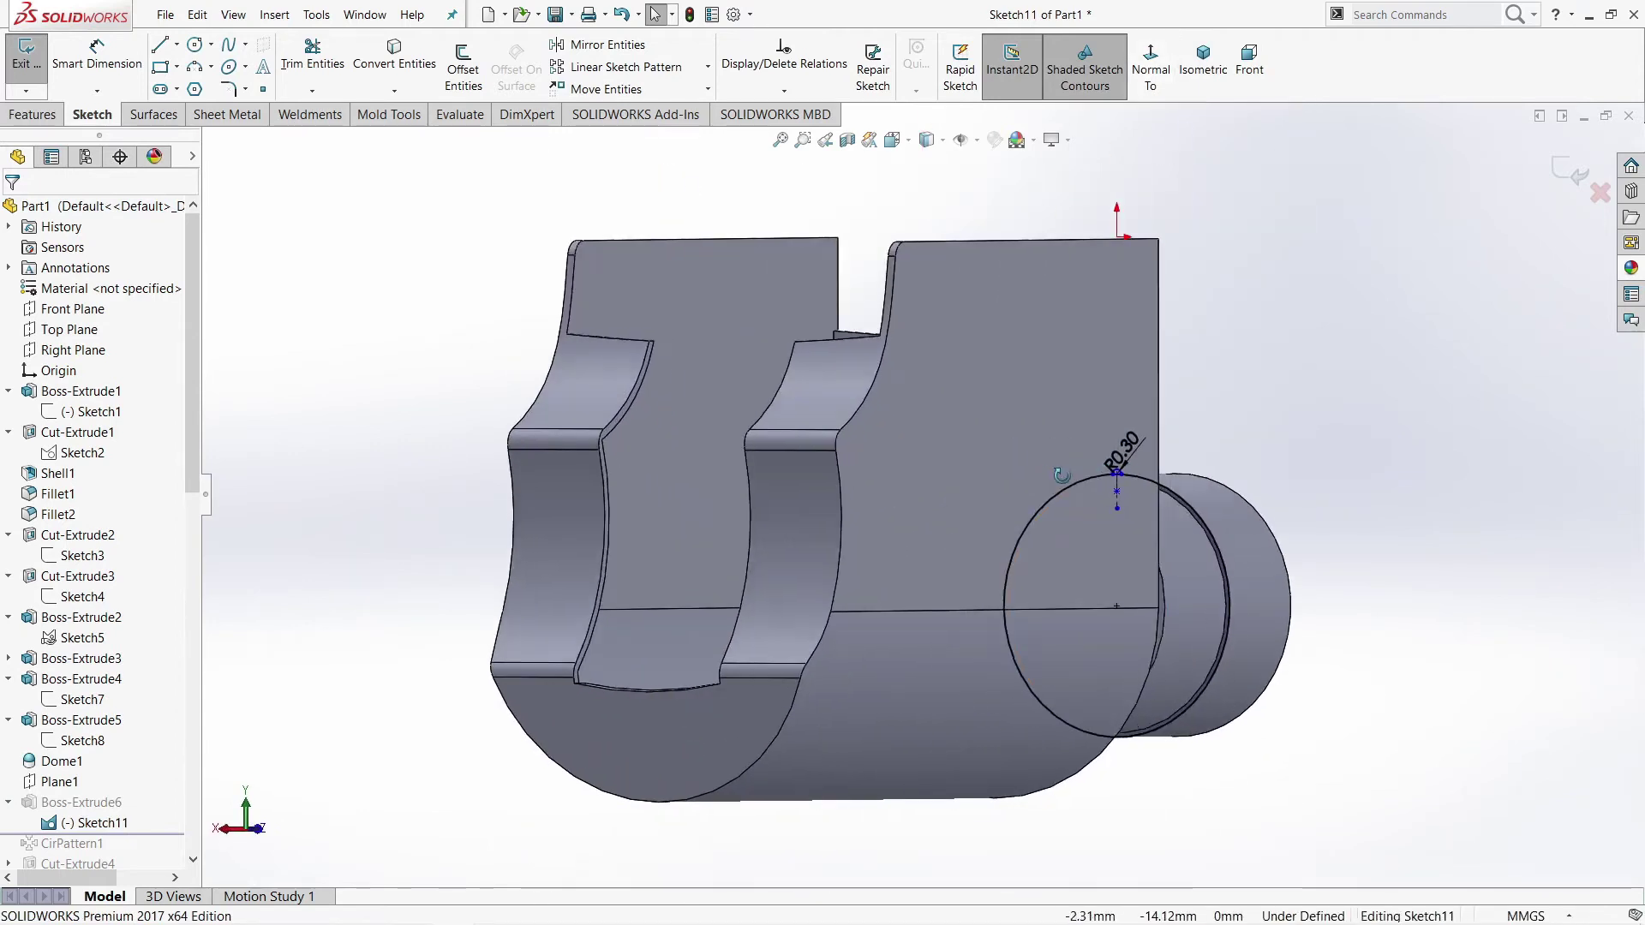
pyautogui.scroll(-3, 1164, 485)
pyautogui.scroll(-2, 1164, 485)
pyautogui.scroll(-3, 1103, 507)
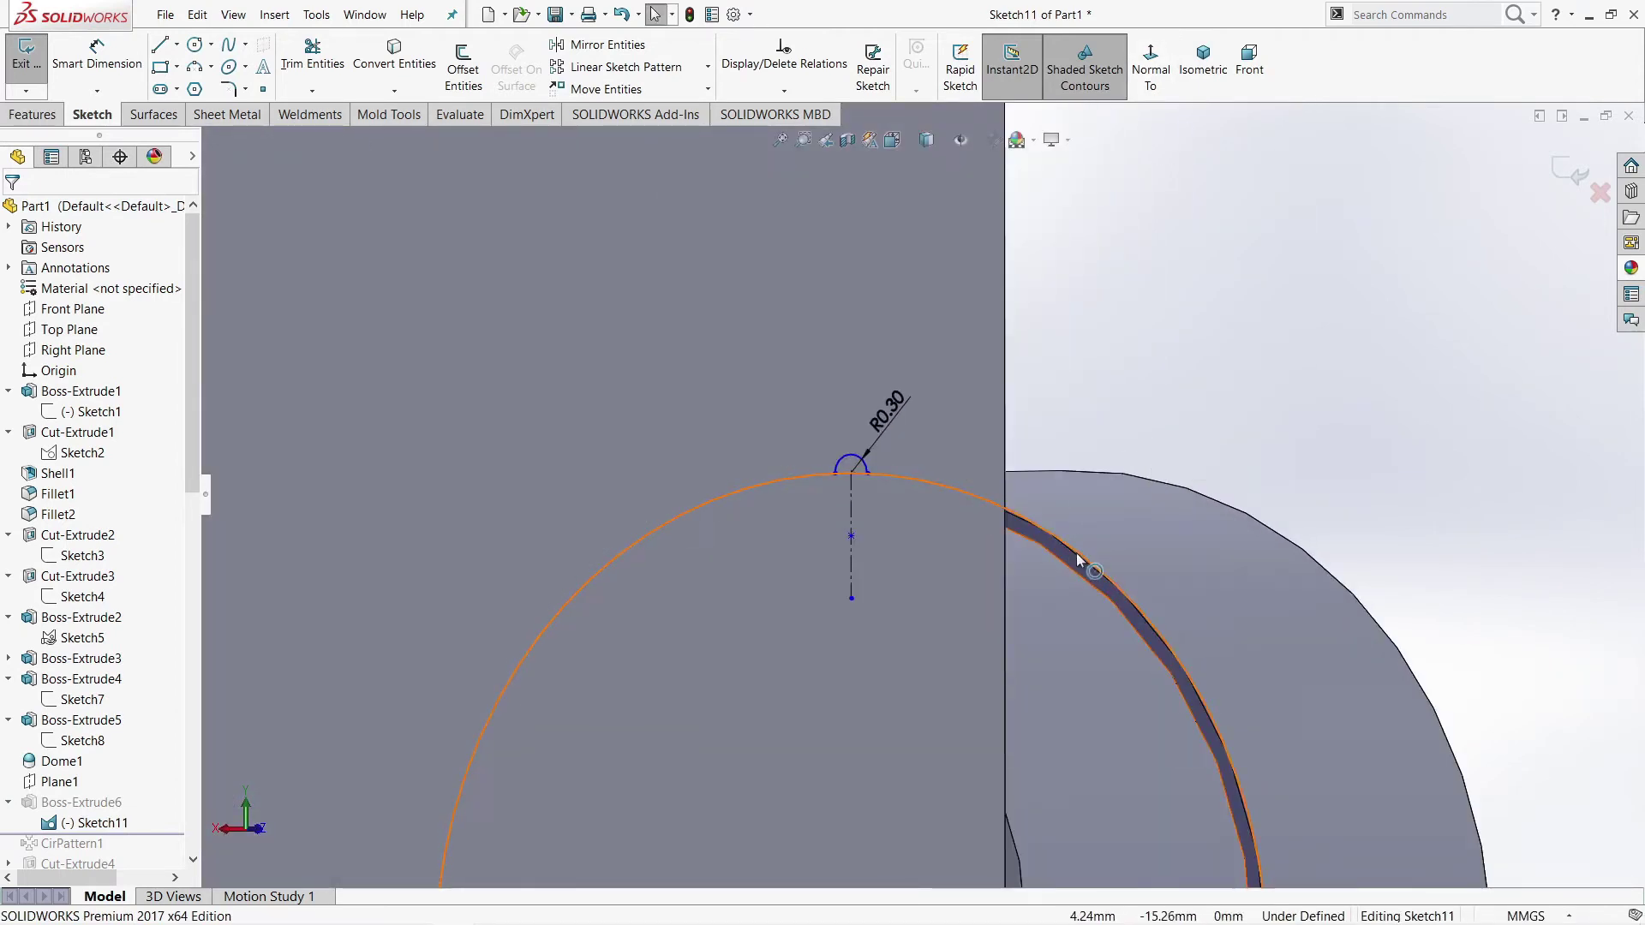
pyautogui.scroll(5, 1040, 543)
pyautogui.scroll(5, 1040, 543)
pyautogui.moveTo(1109, 512); pyautogui.dragTo(948, 505, button='middle')
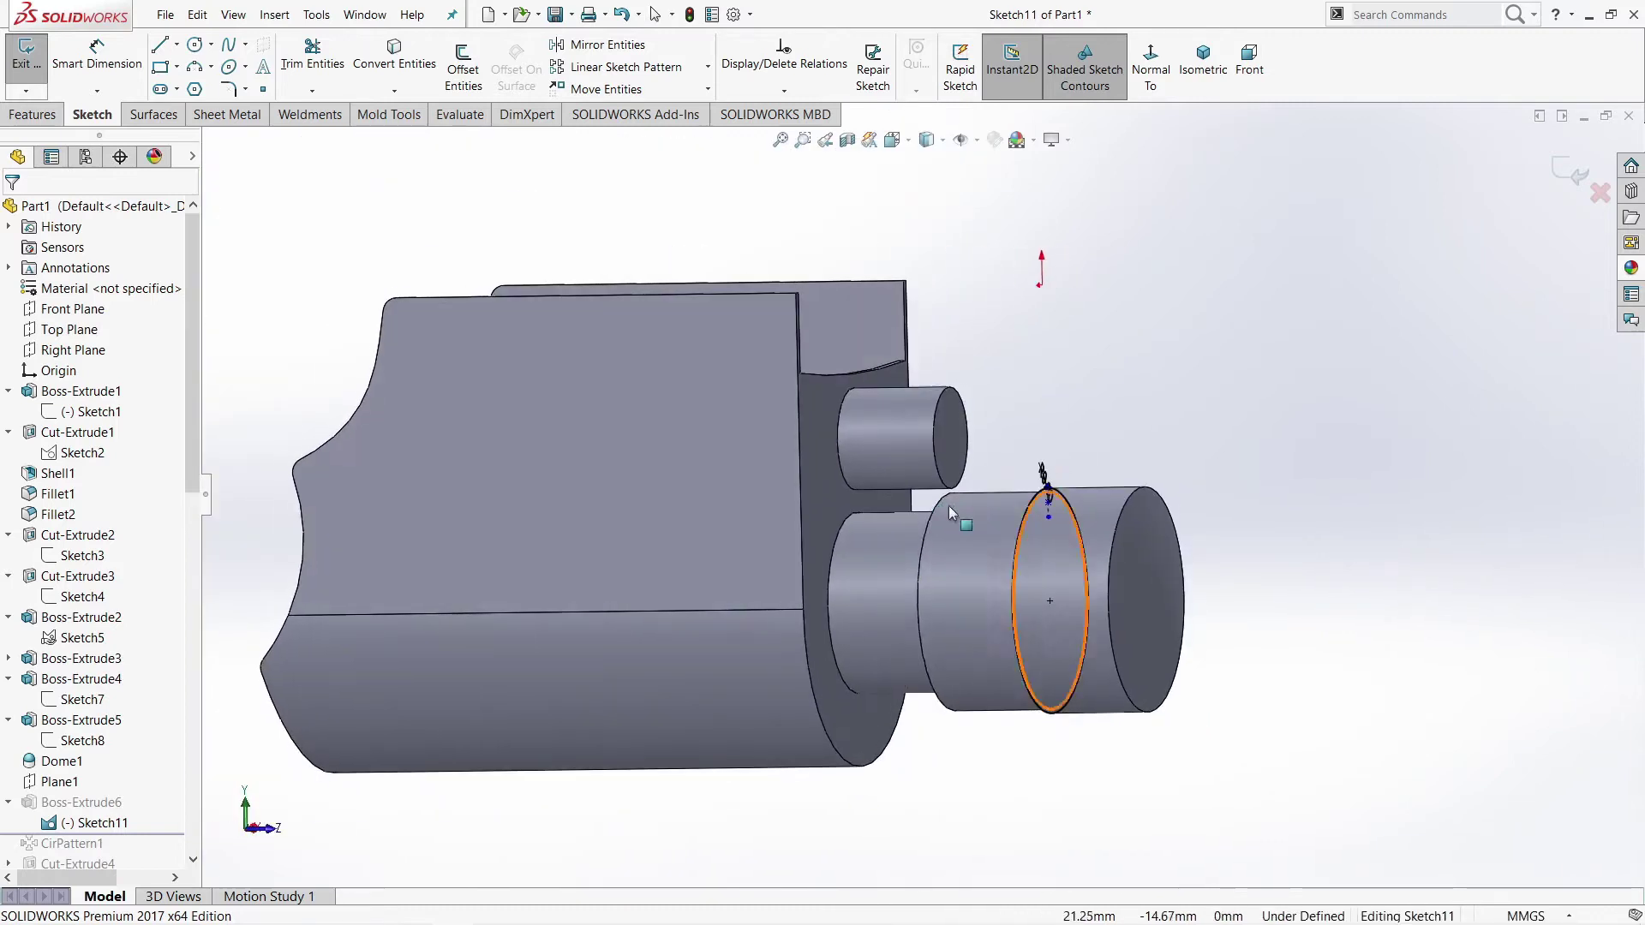
pyautogui.click(1166, 87)
pyautogui.click(1165, 87)
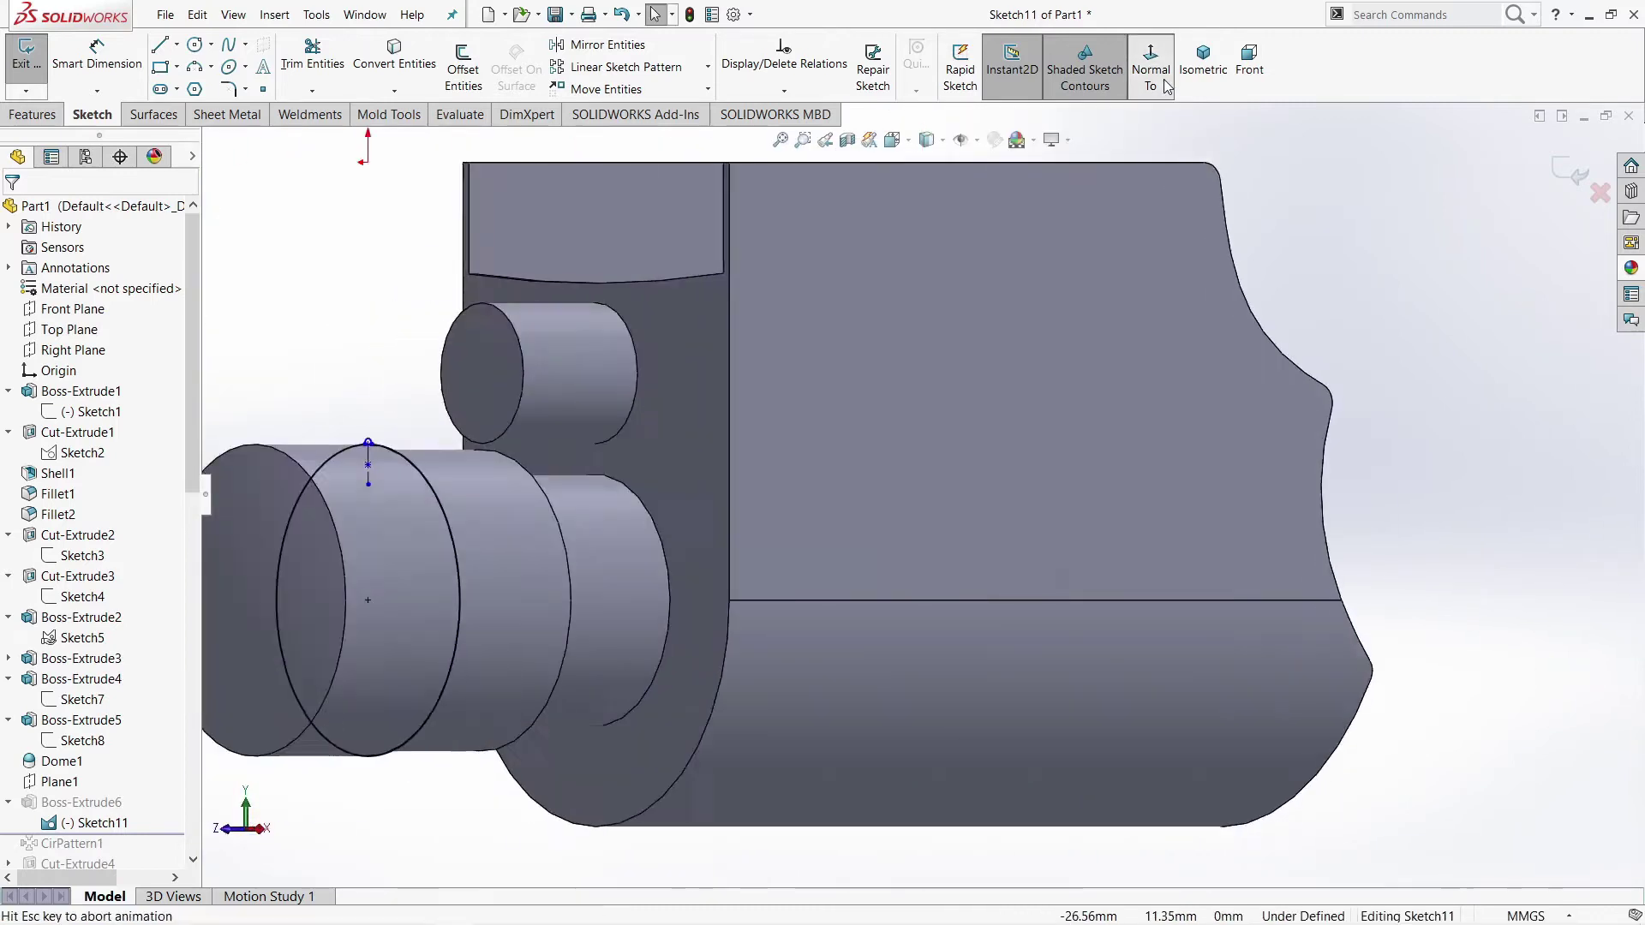
# Step: Exit Sketch11 and select Boss-Extrude6 in the feature tree
pyautogui.moveTo(998, 569)
pyautogui.mouseDown()
pyautogui.moveTo(67, 833)
pyautogui.moveTo(1640, 131)
pyautogui.mouseUp()
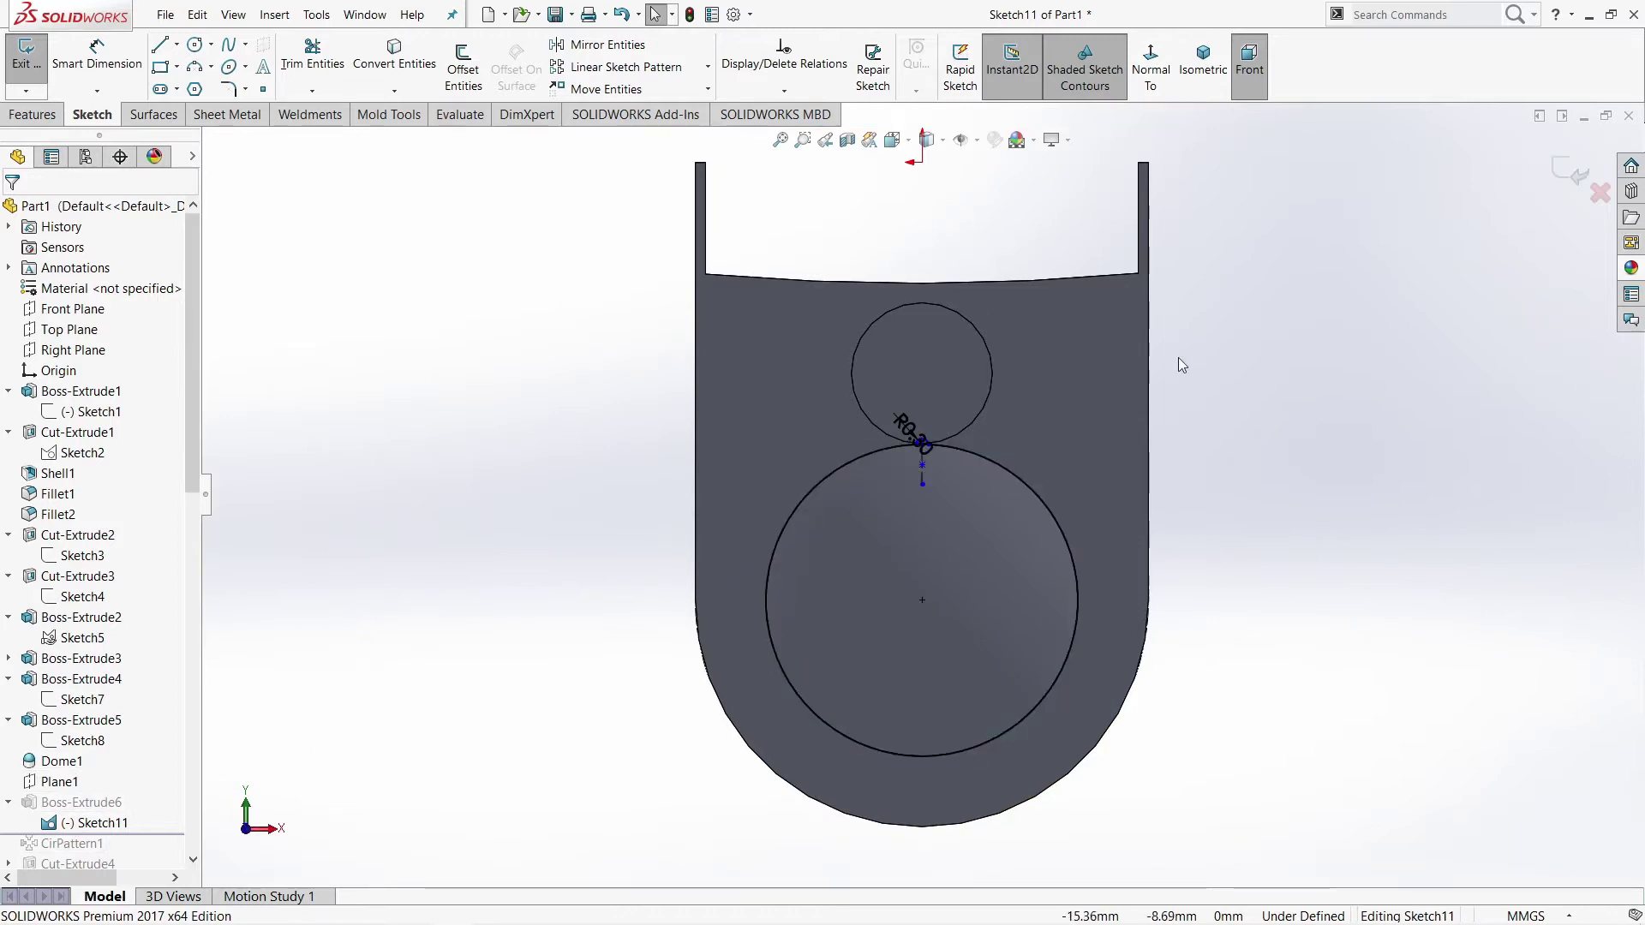
pyautogui.scroll(-2, 942, 454)
pyautogui.scroll(-2, 874, 482)
pyautogui.scroll(-1, 985, 495)
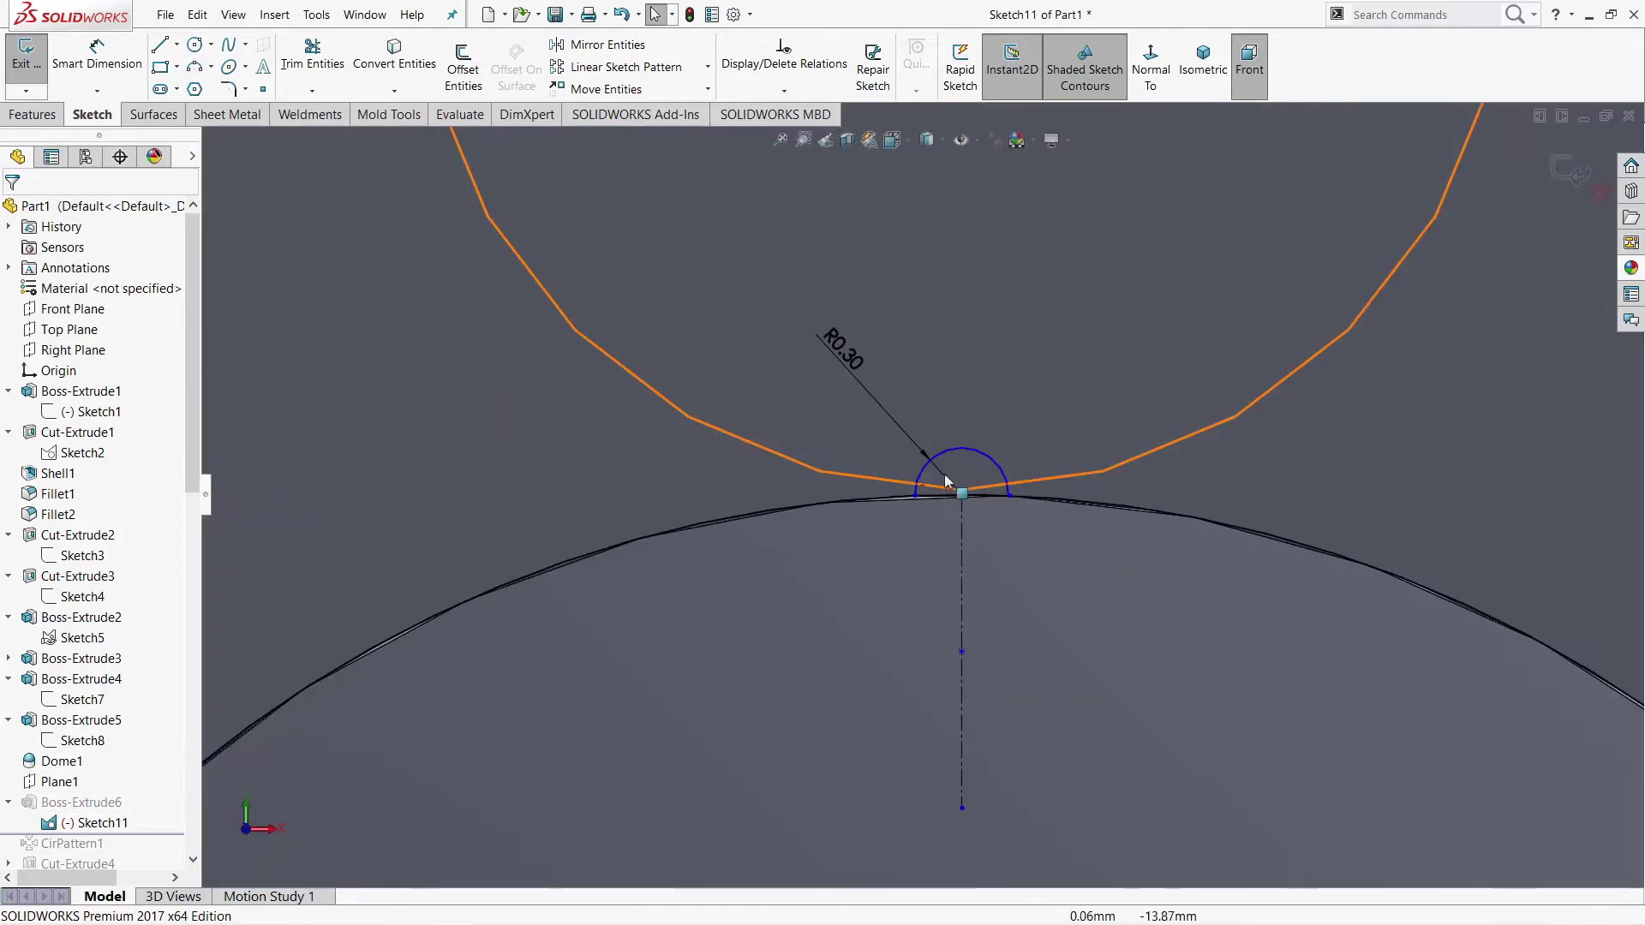
pyautogui.scroll(2, 1251, 424)
pyautogui.scroll(3, 1250, 425)
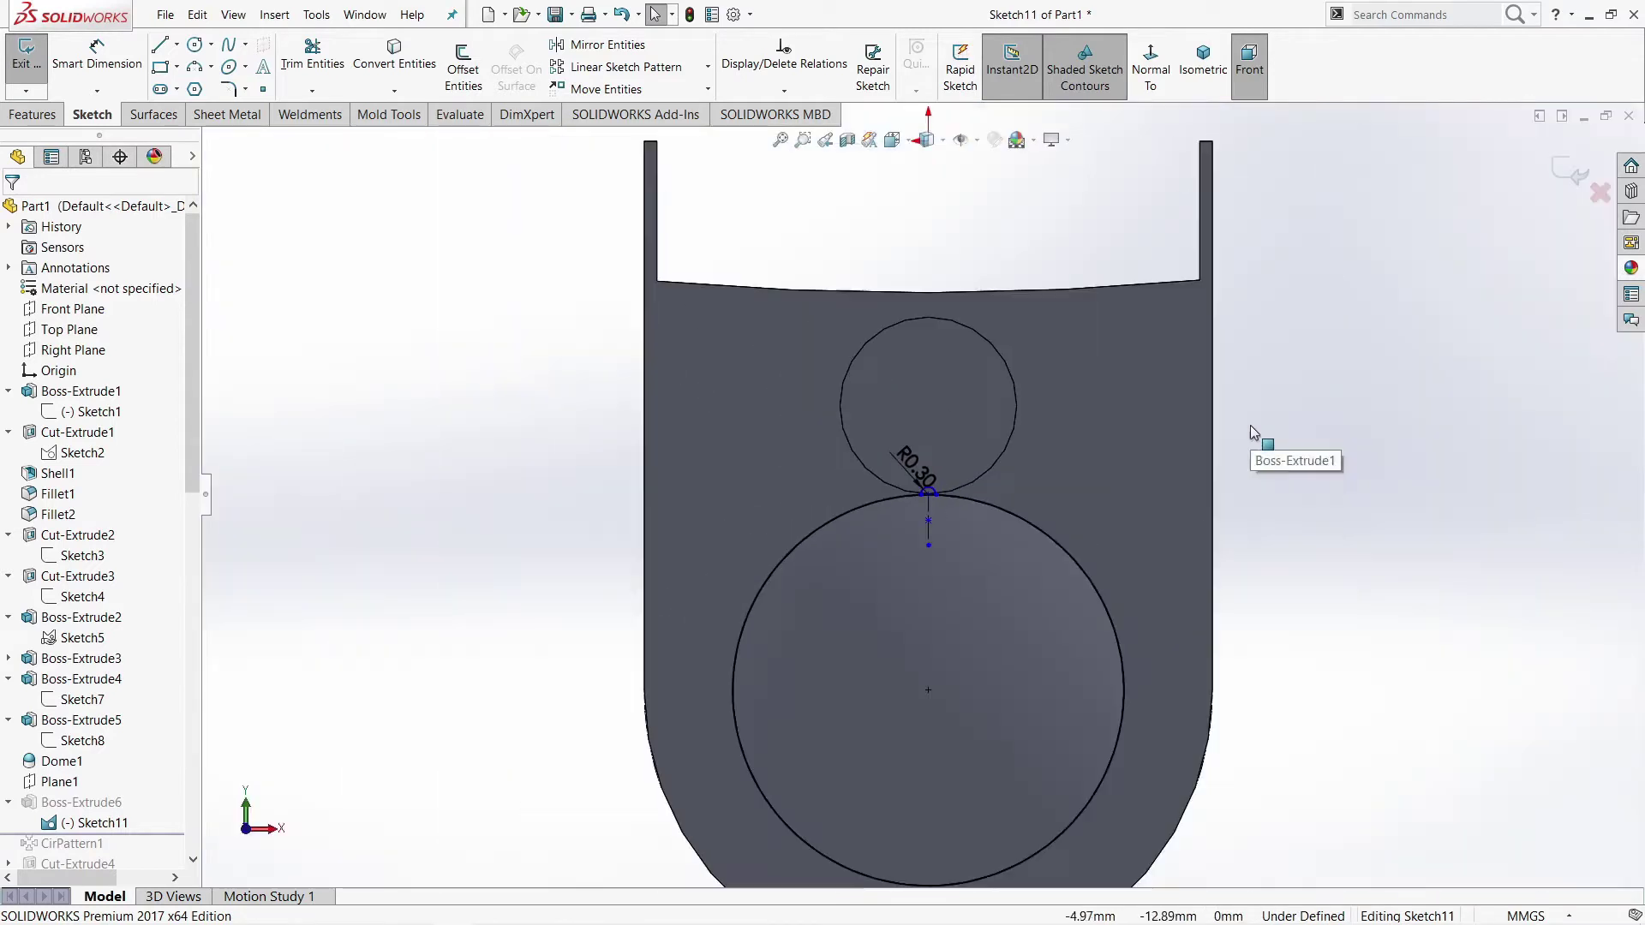
pyautogui.click(1564, 175)
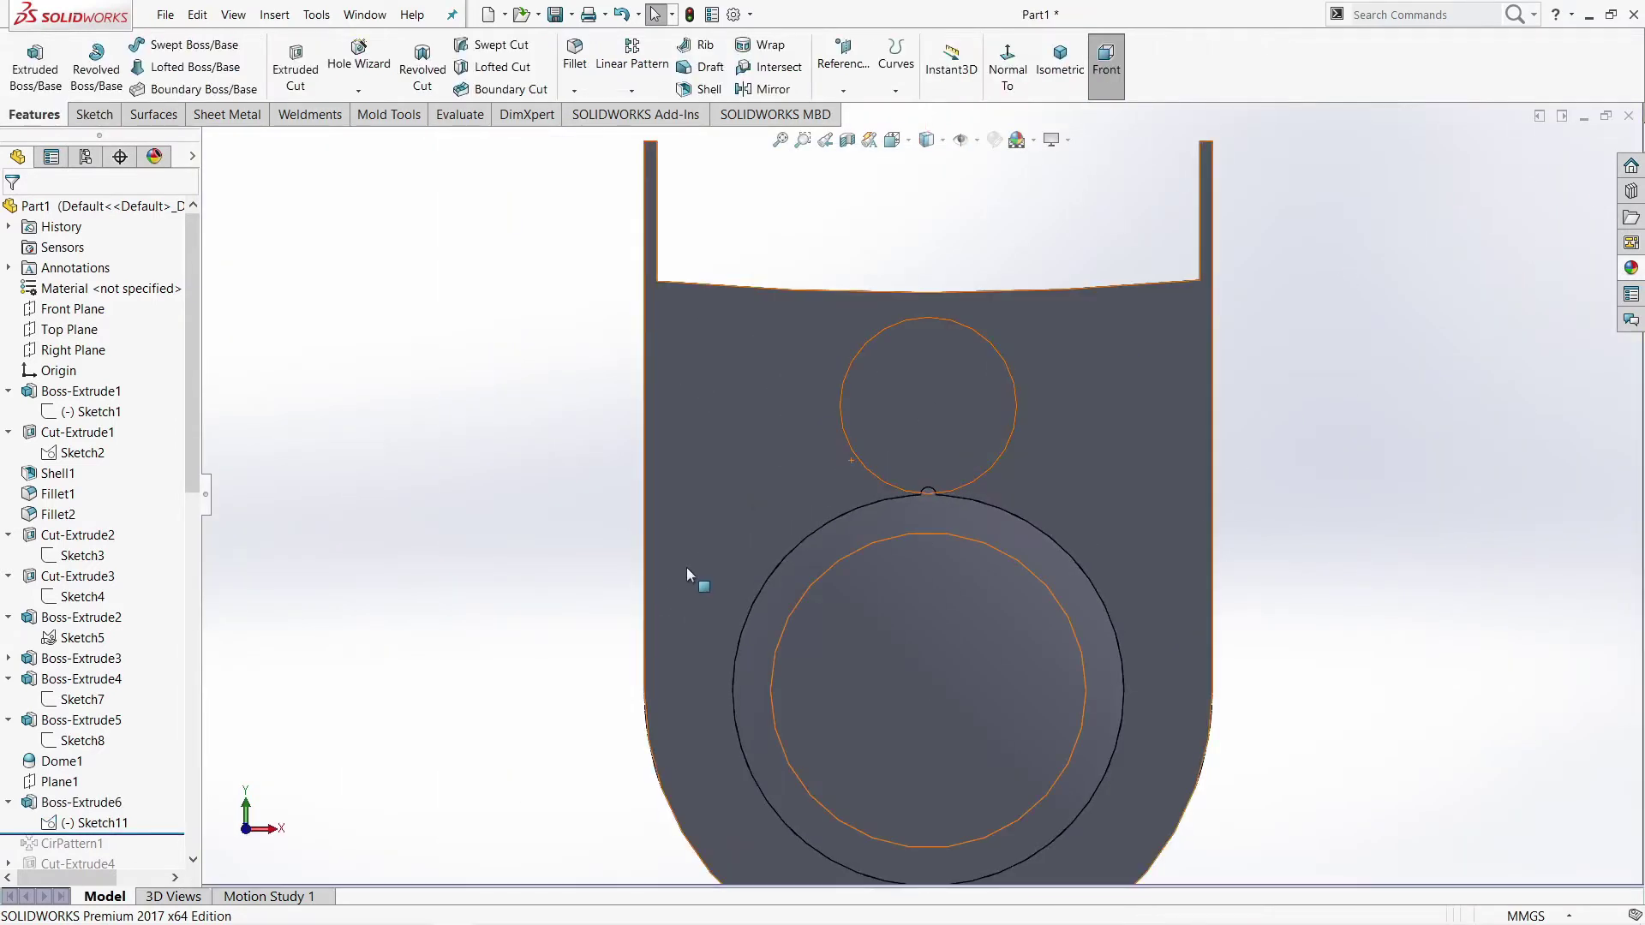
pyautogui.click(93, 803)
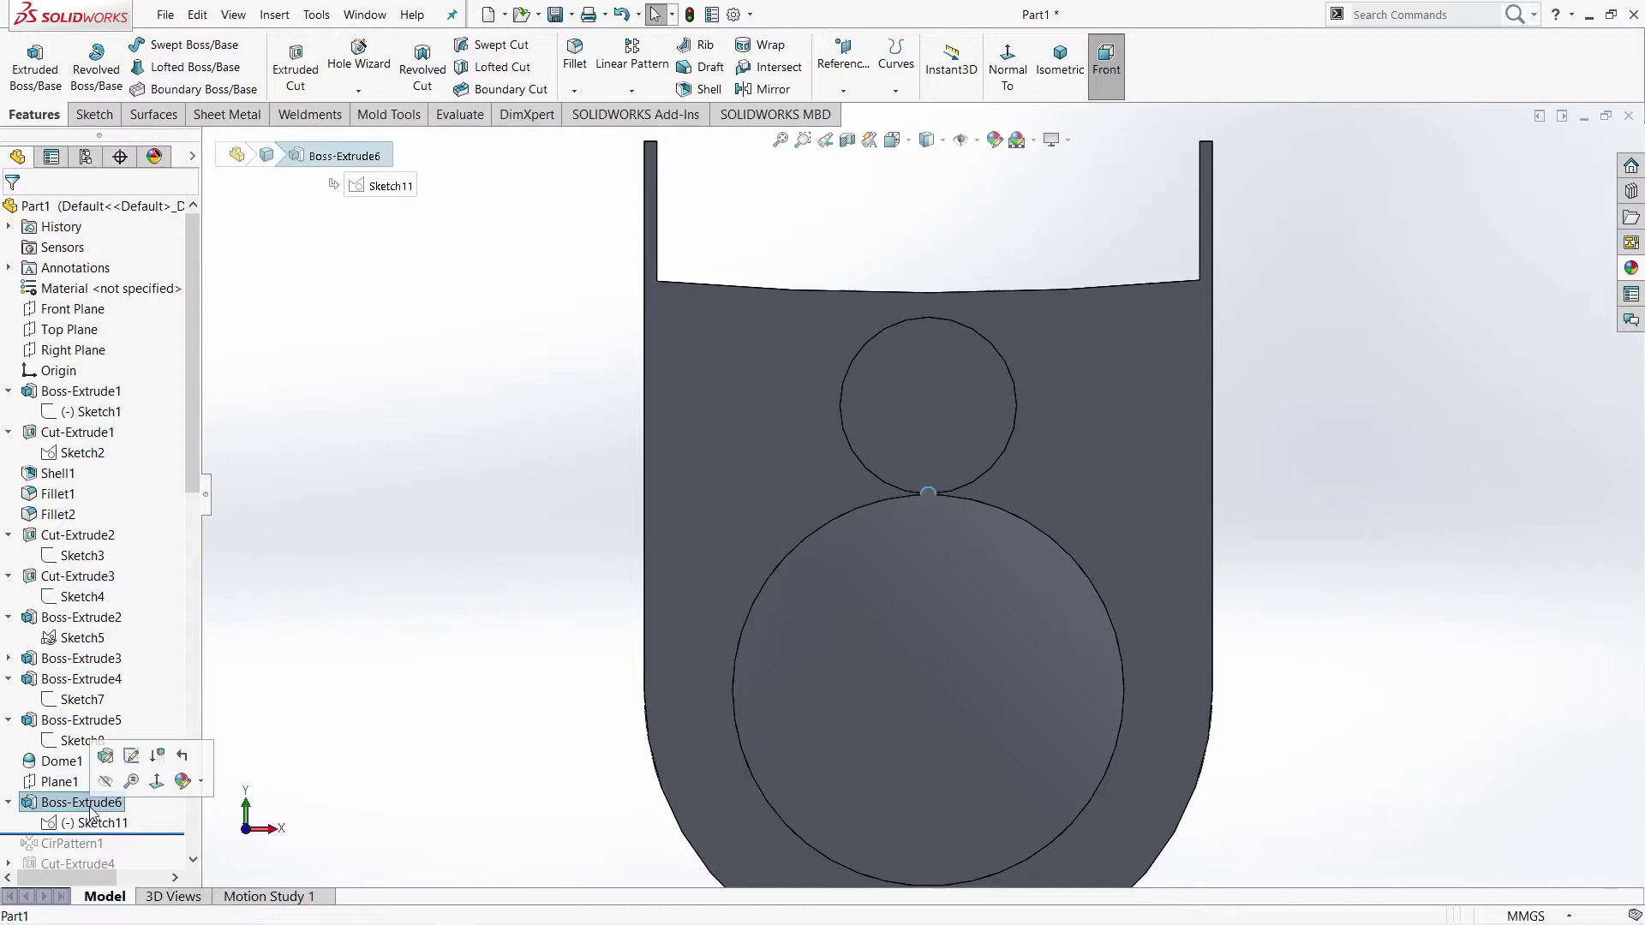
# Step: Confirm Boss-Extrude6 as an Up To Surface extrusion to Face<1> after checking the ridge preview
pyautogui.click(105, 756)
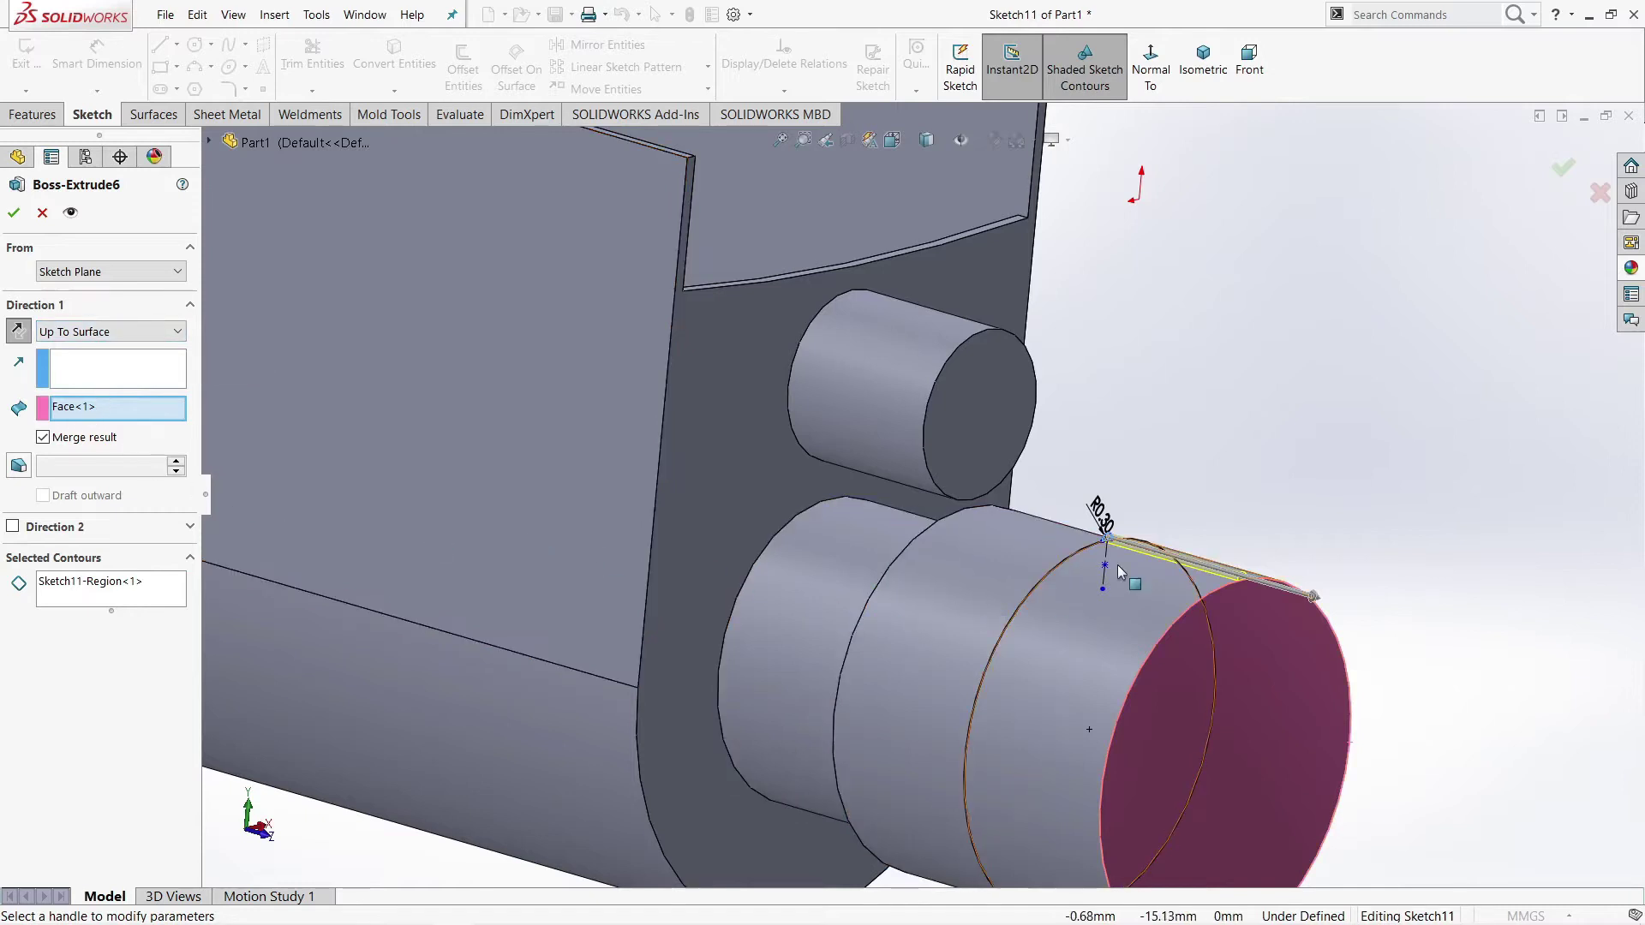
pyautogui.scroll(-3, 1114, 541)
pyautogui.moveTo(1113, 541)
pyautogui.mouseDown(button='middle')
pyautogui.moveTo(1144, 595)
pyautogui.moveTo(1094, 538)
pyautogui.mouseUp(button='middle')
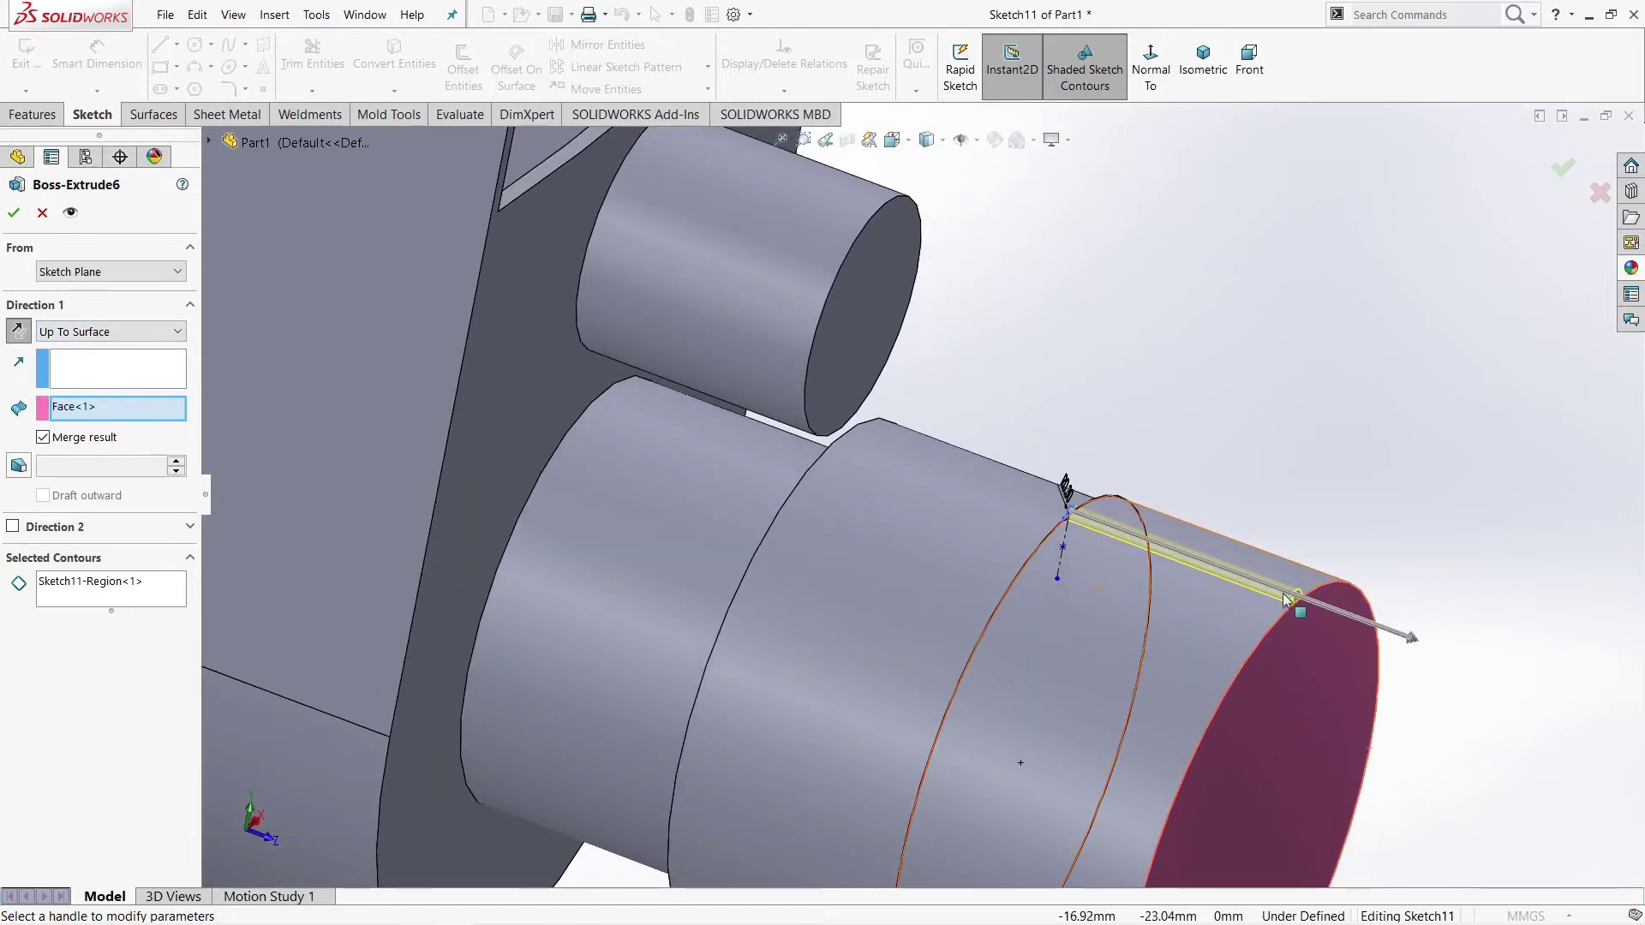
pyautogui.click(13, 214)
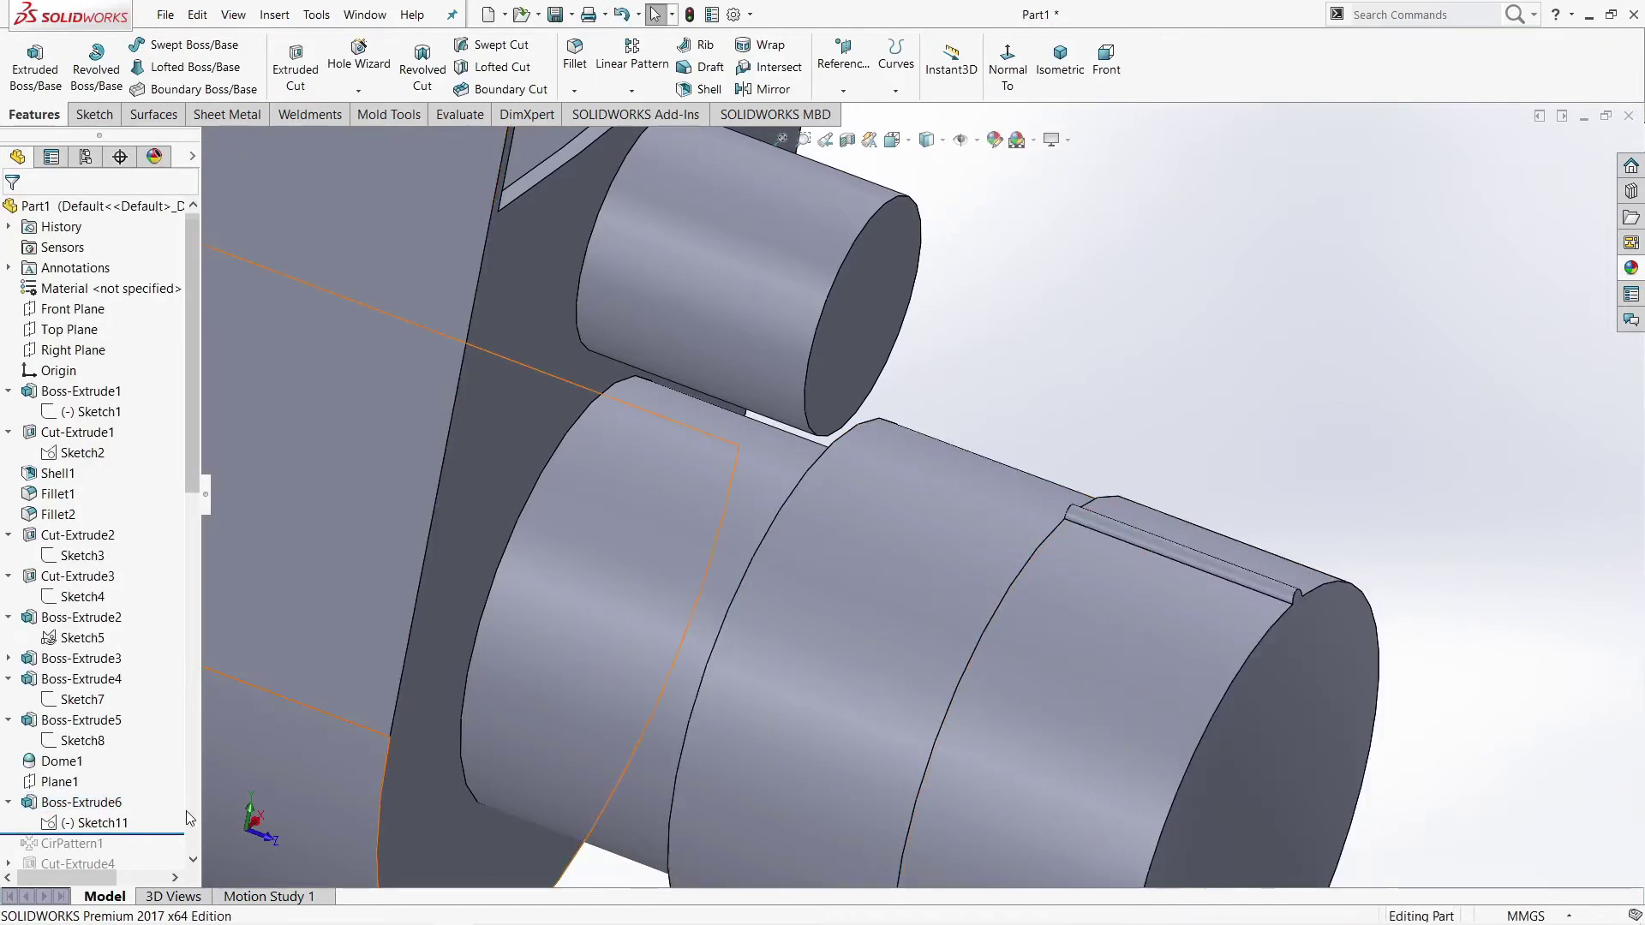
pyautogui.scroll(3, 891, 514)
# Step: Switch to isometric view and roll the history forward to select CirPattern1
pyautogui.click(1060, 61)
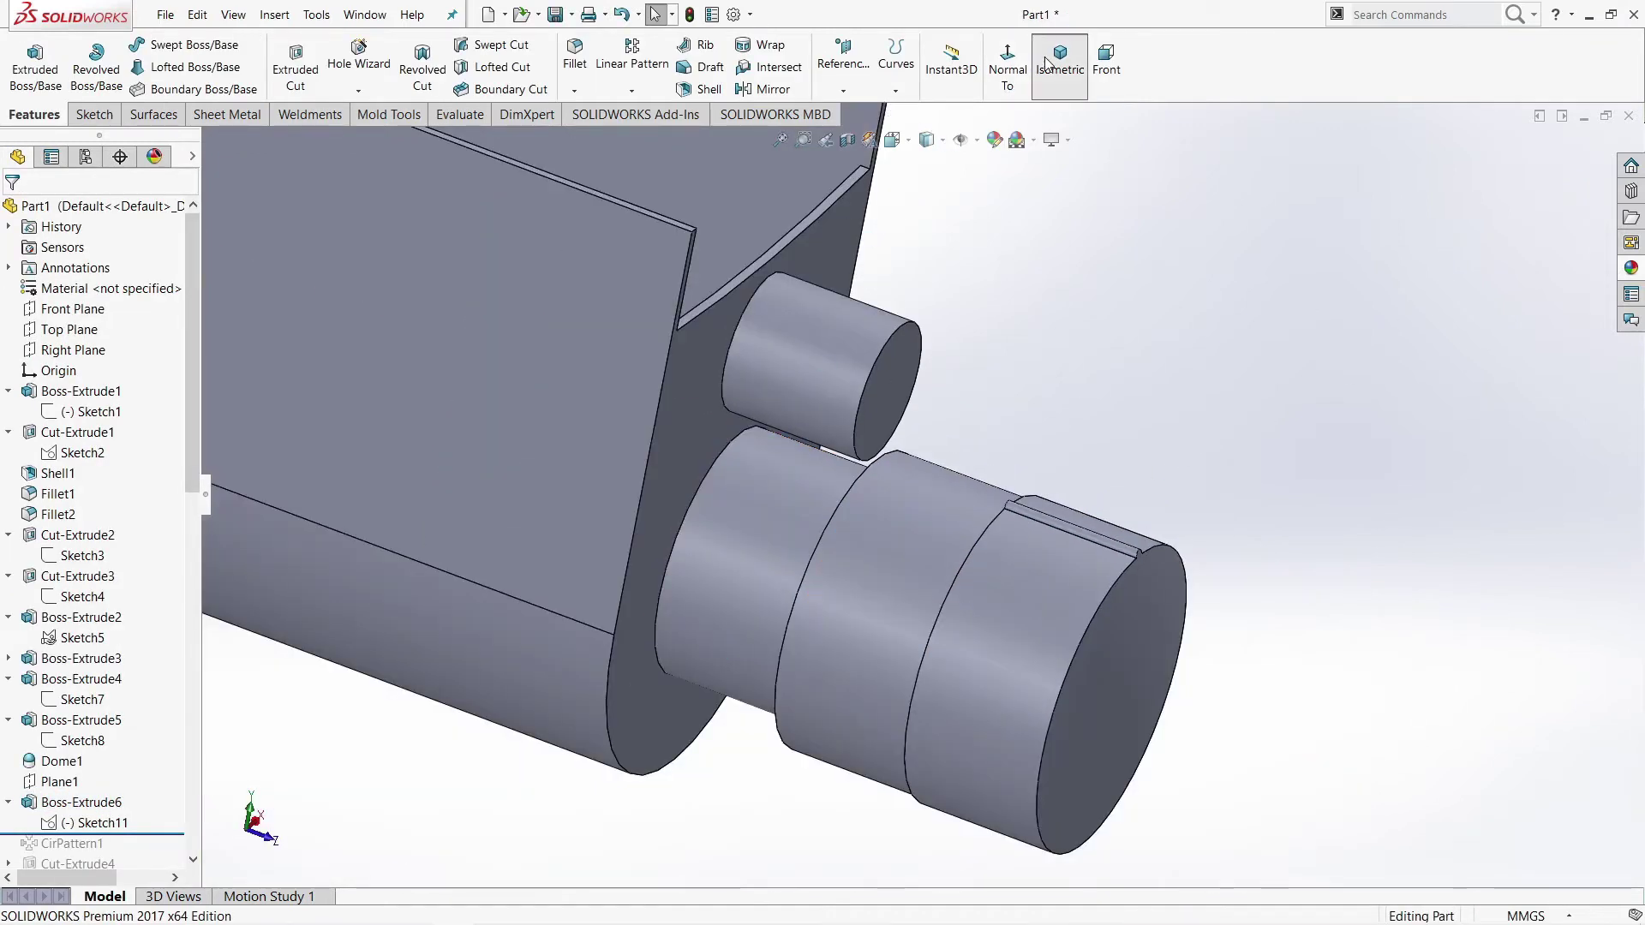
pyautogui.scroll(-2, 80, 850)
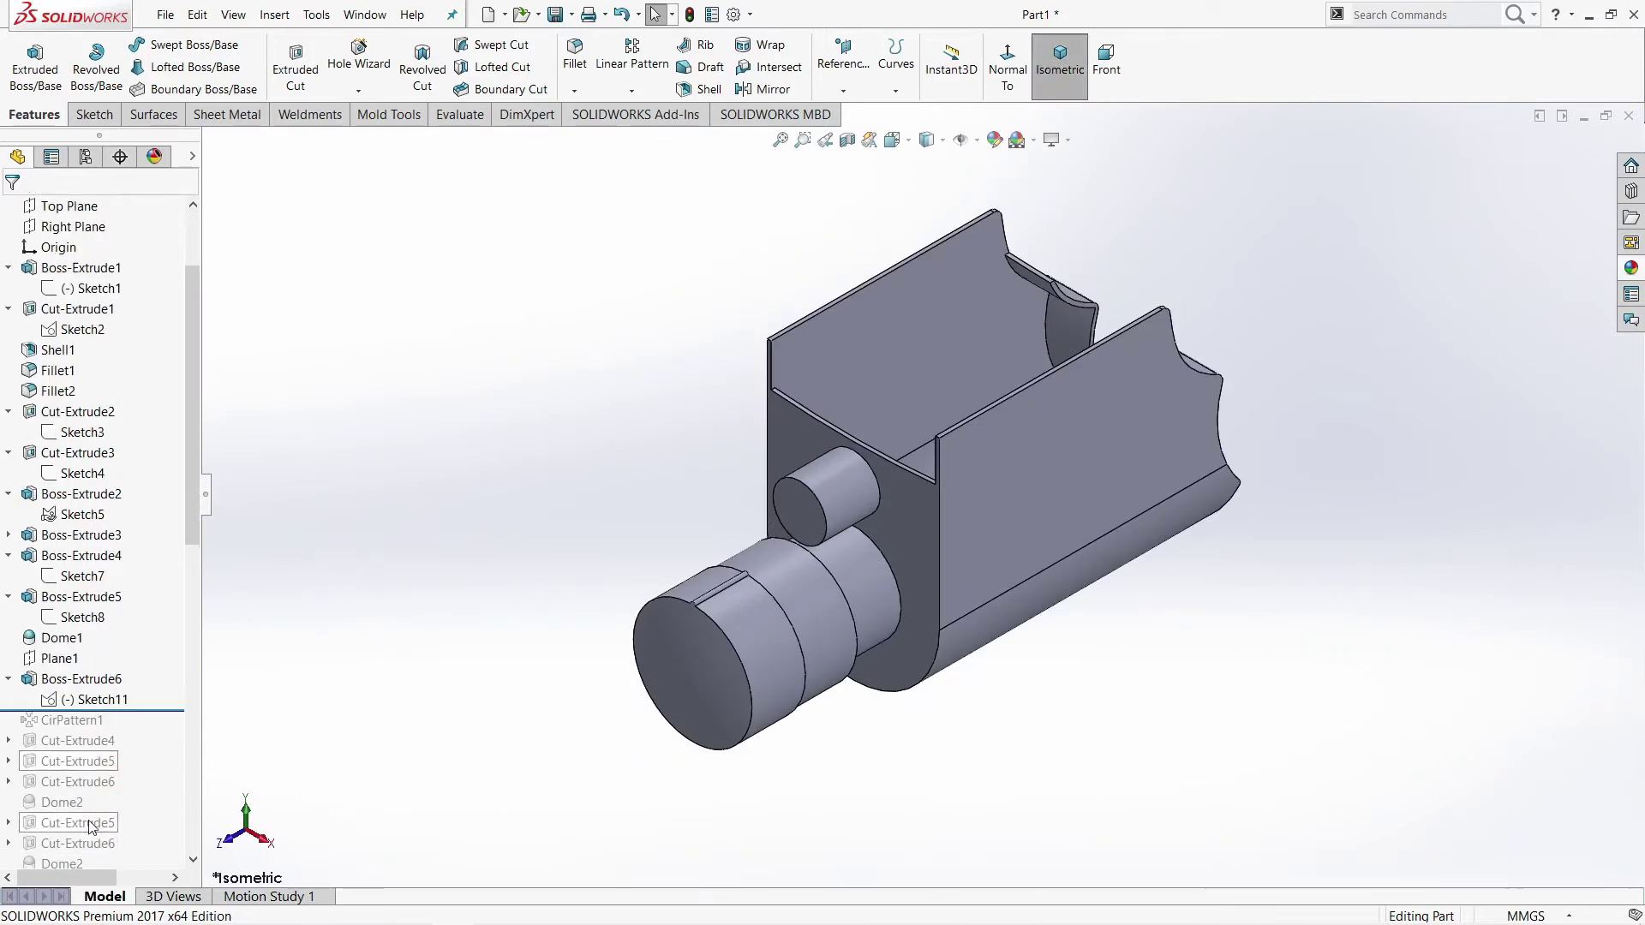
pyautogui.scroll(-3, 151, 564)
pyautogui.moveTo(176, 525); pyautogui.dragTo(163, 540)
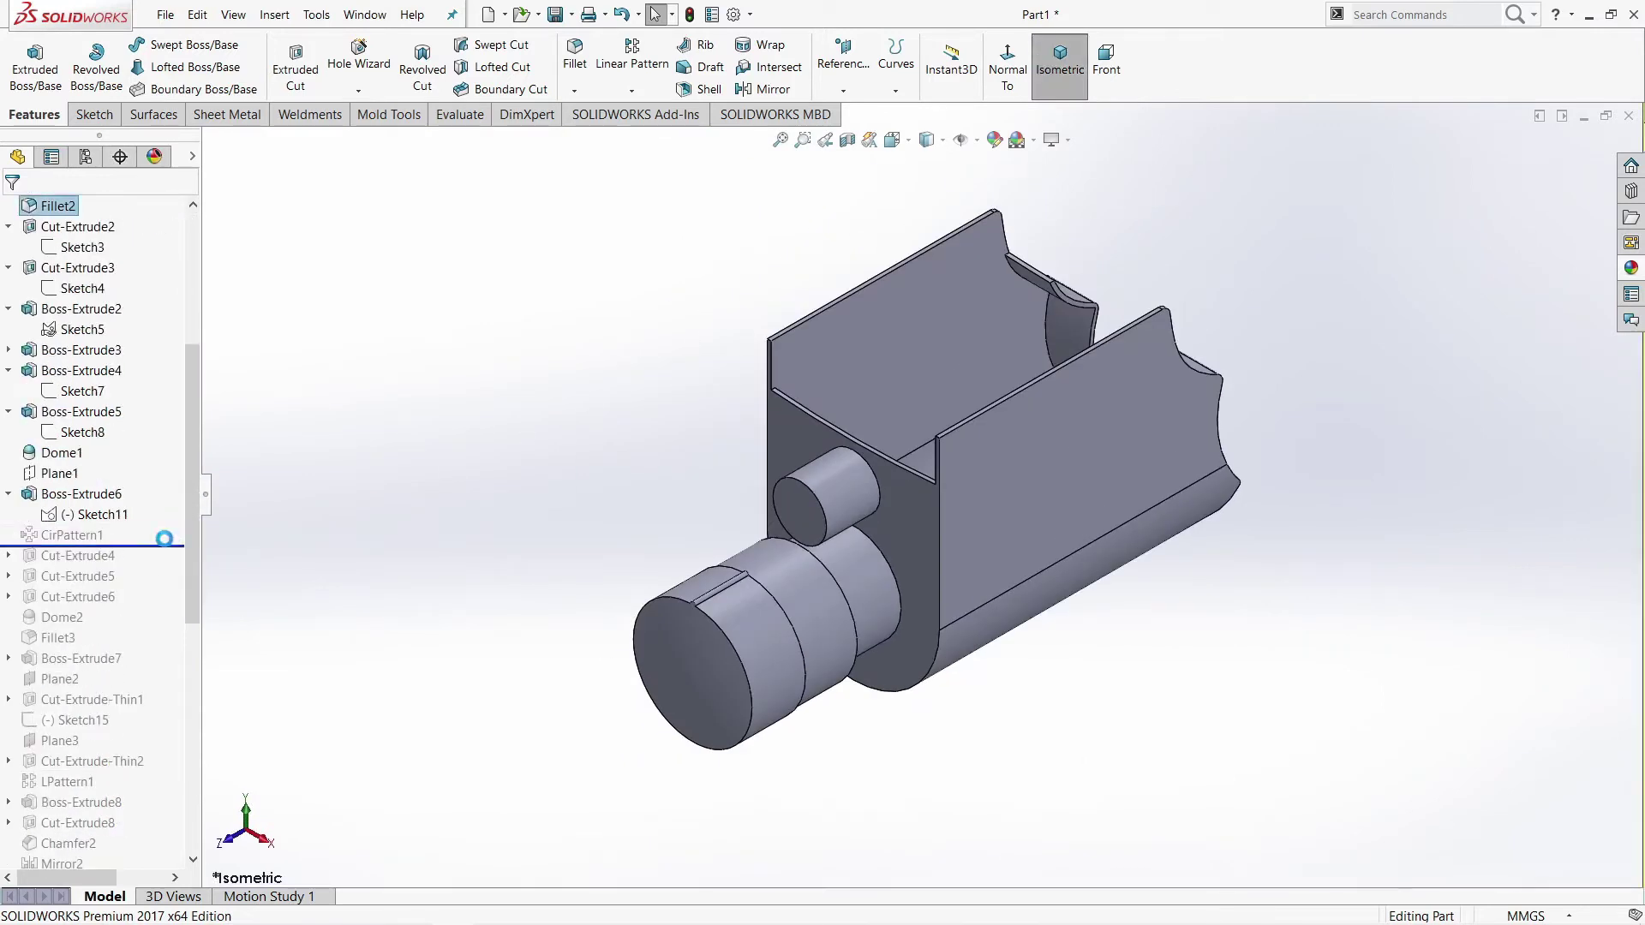
pyautogui.click(79, 536)
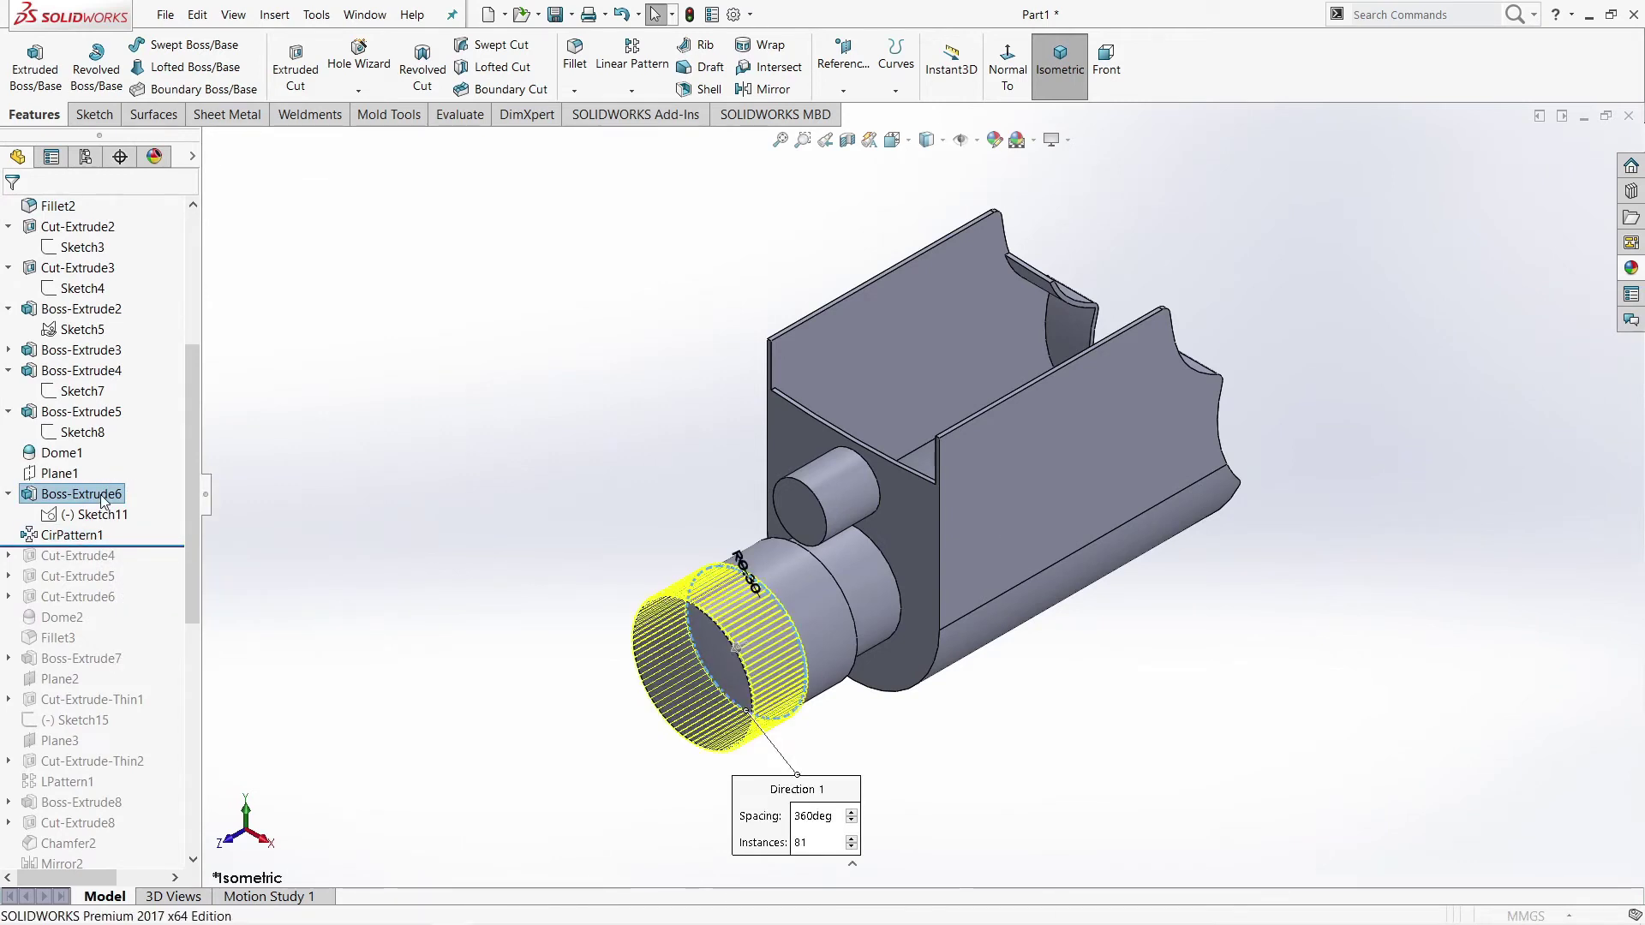
# Step: Confirm CirPattern1 around Edge<1>: 81 instances over 360°, patterning Boss-Extrude6
pyautogui.click(55, 524)
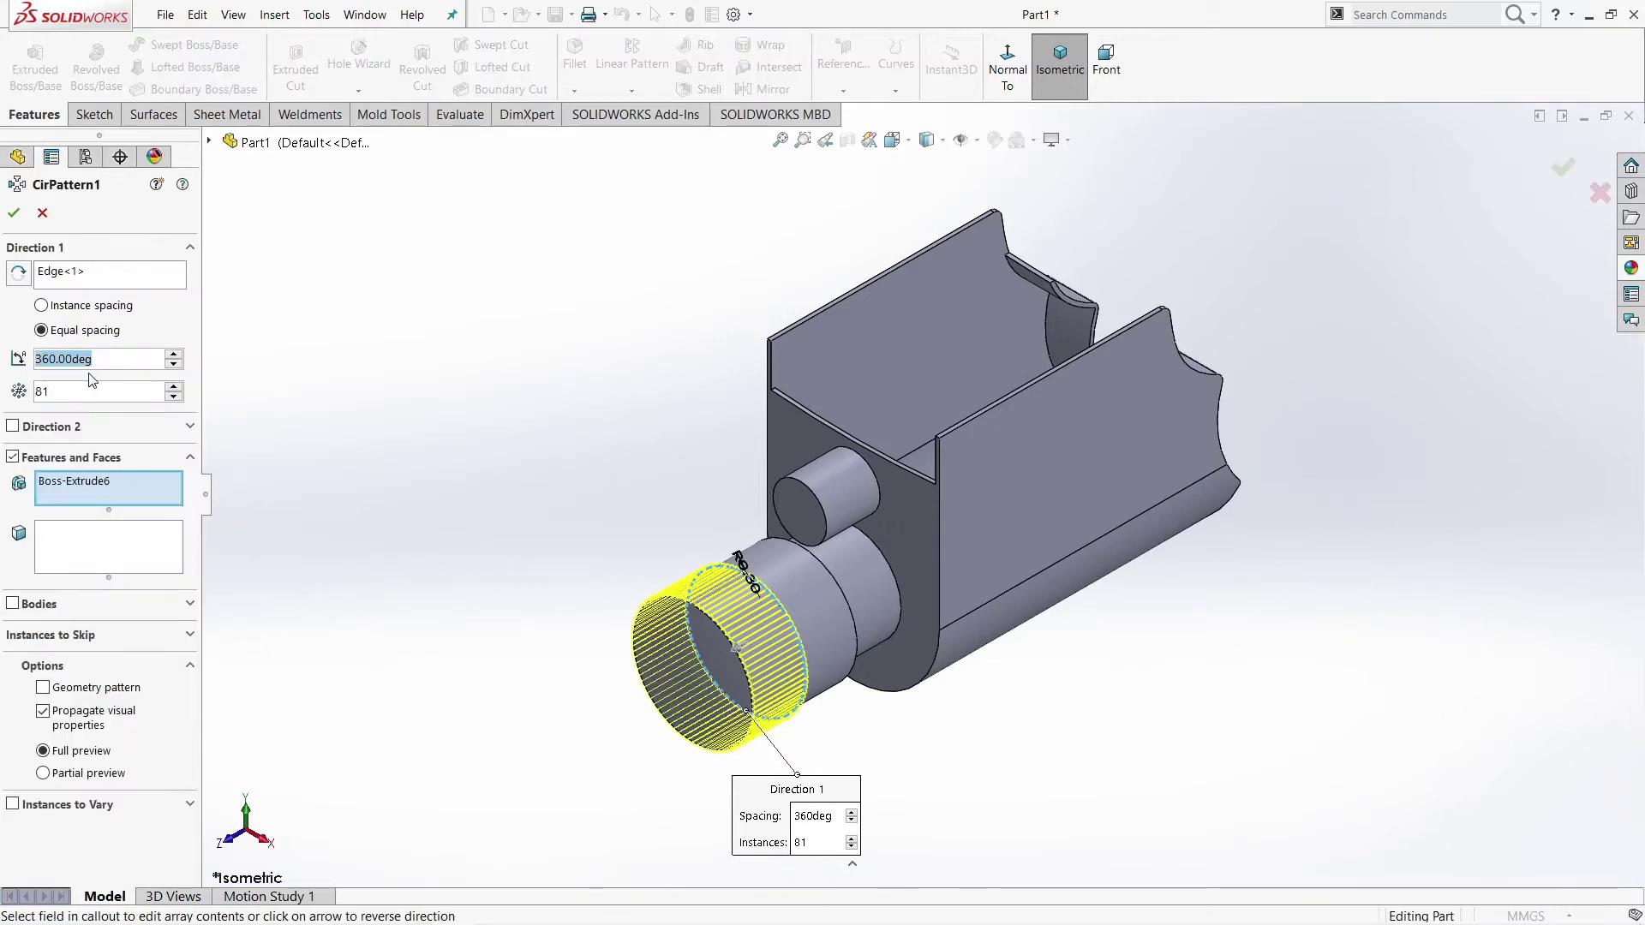
pyautogui.click(97, 273)
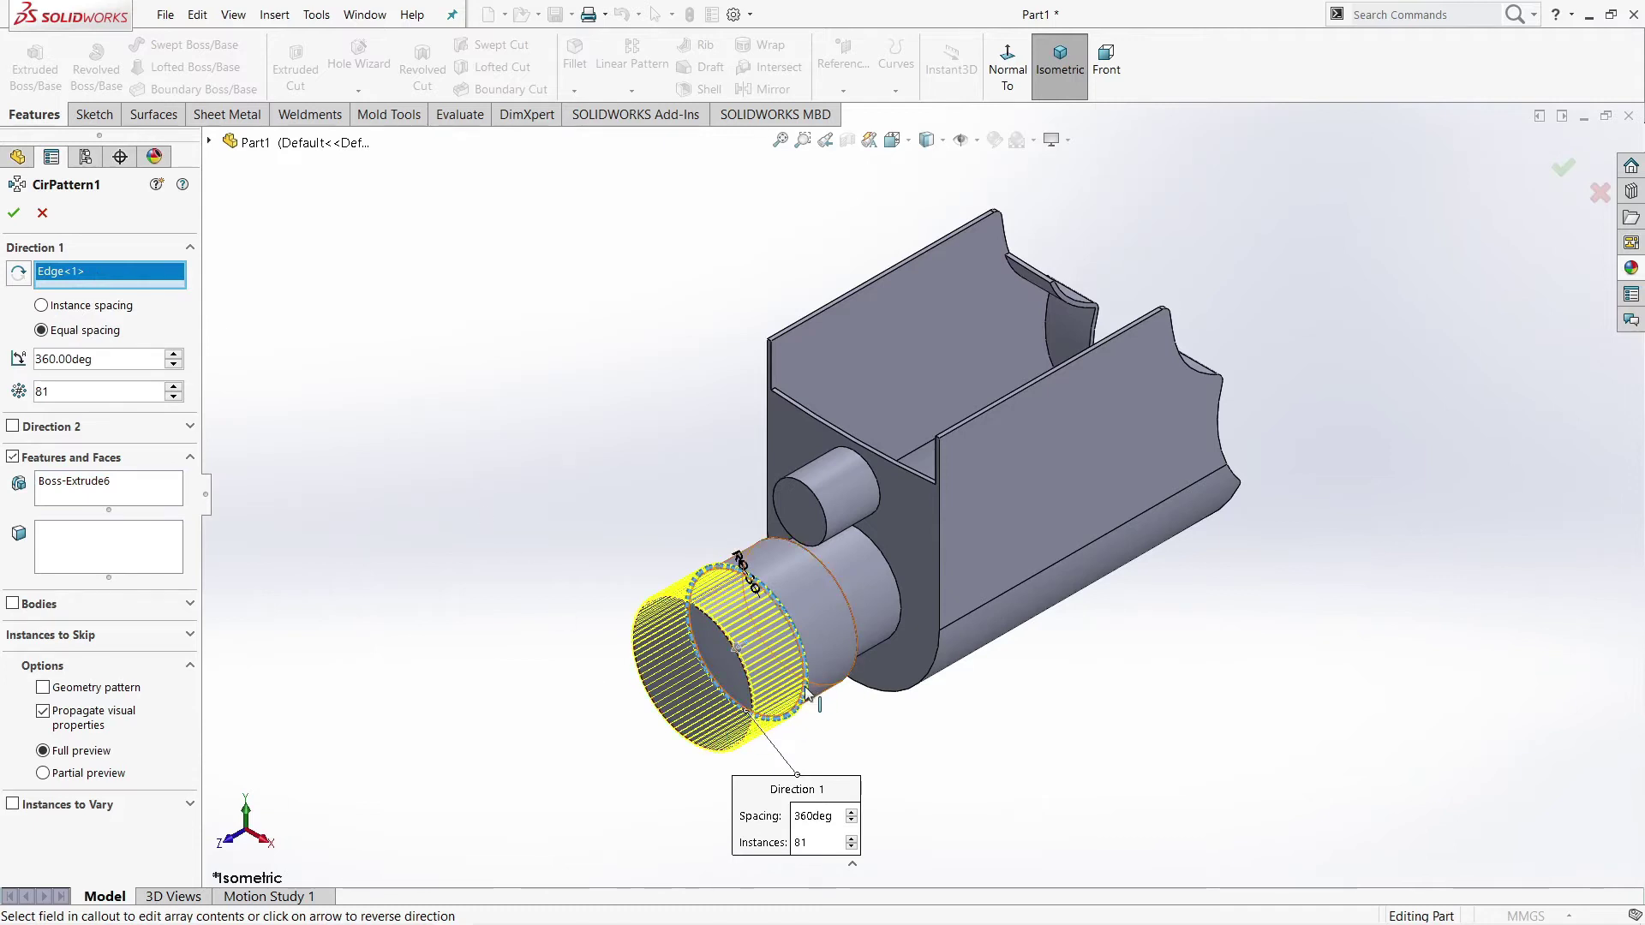
pyautogui.scroll(-2, 774, 658)
pyautogui.scroll(-6, 774, 657)
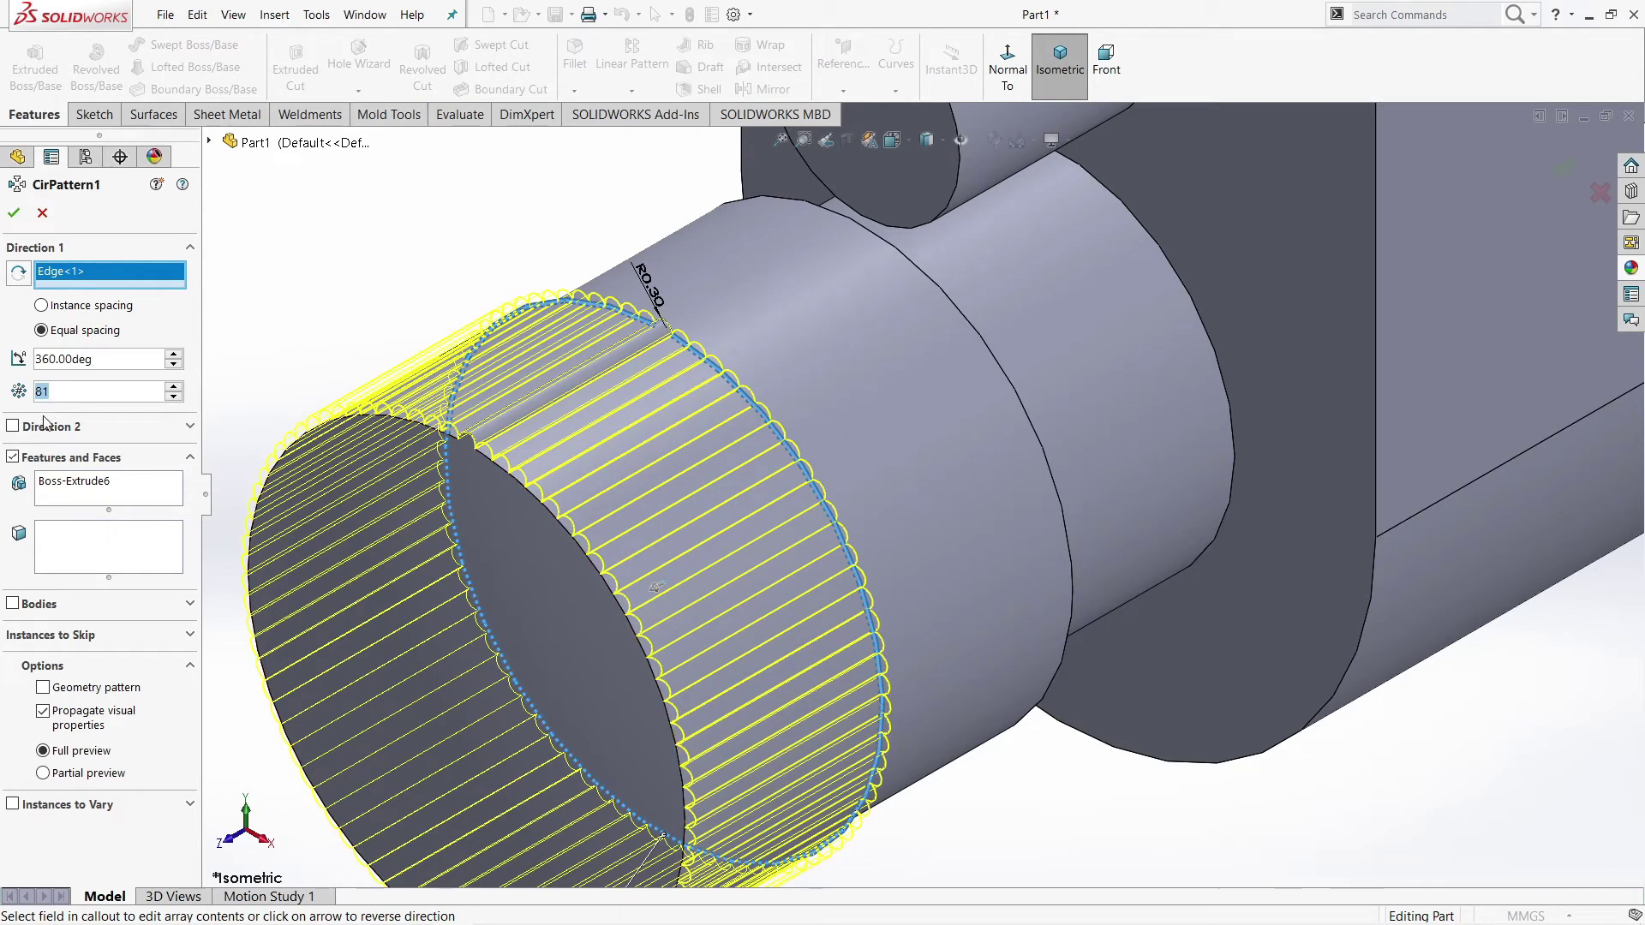
pyautogui.click(93, 483)
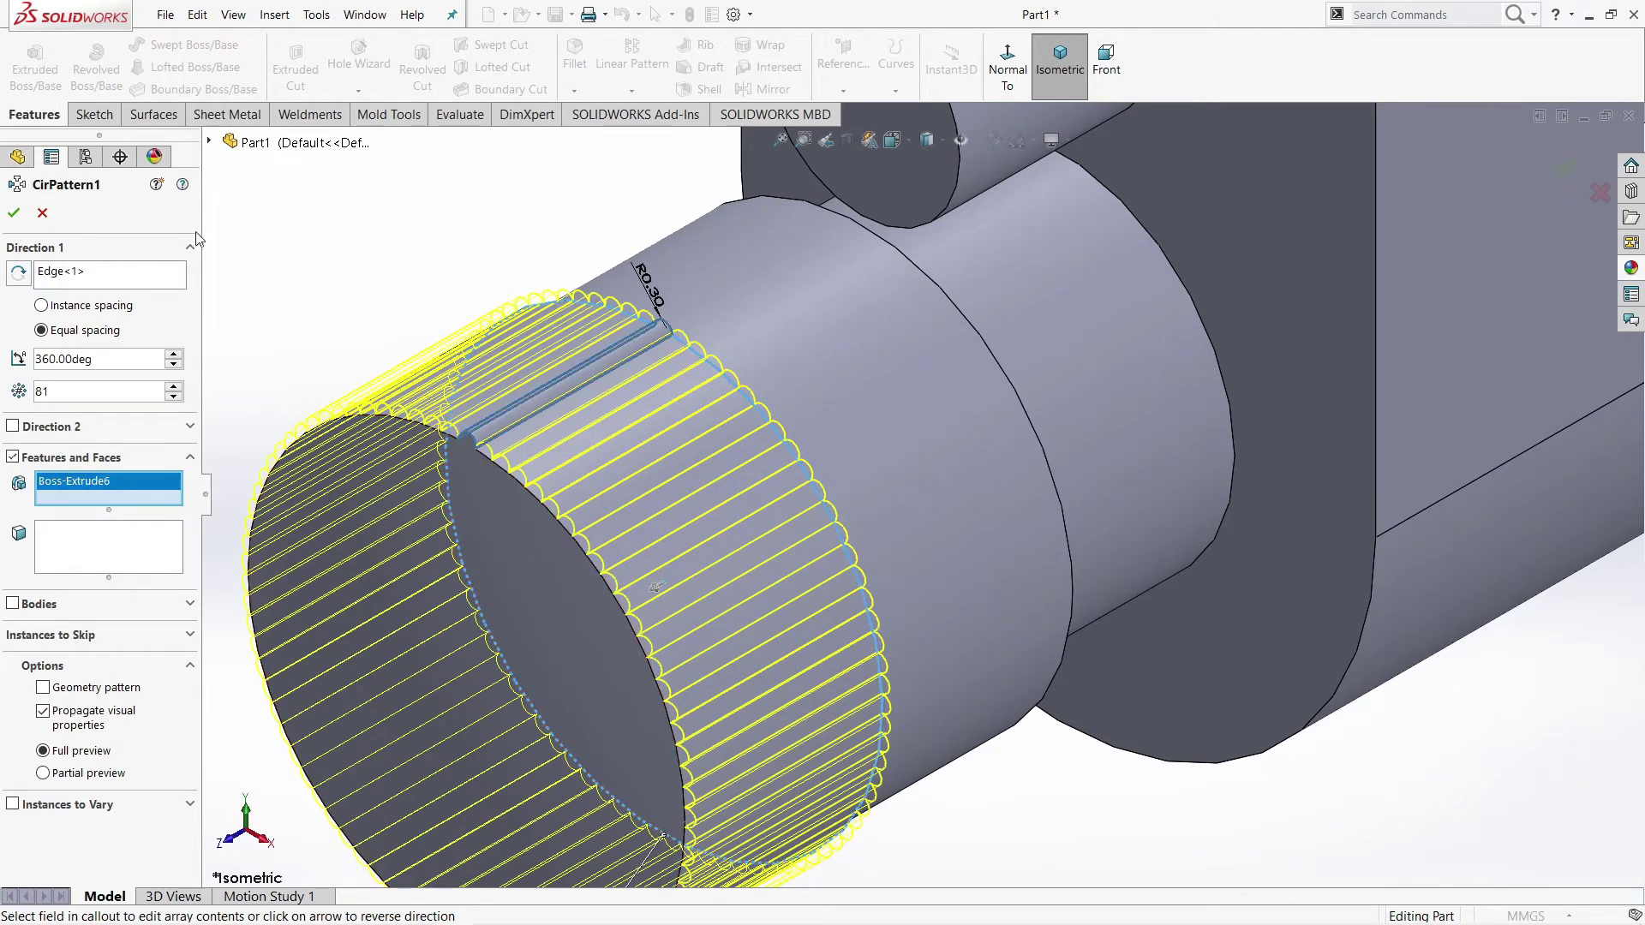
pyautogui.click(19, 219)
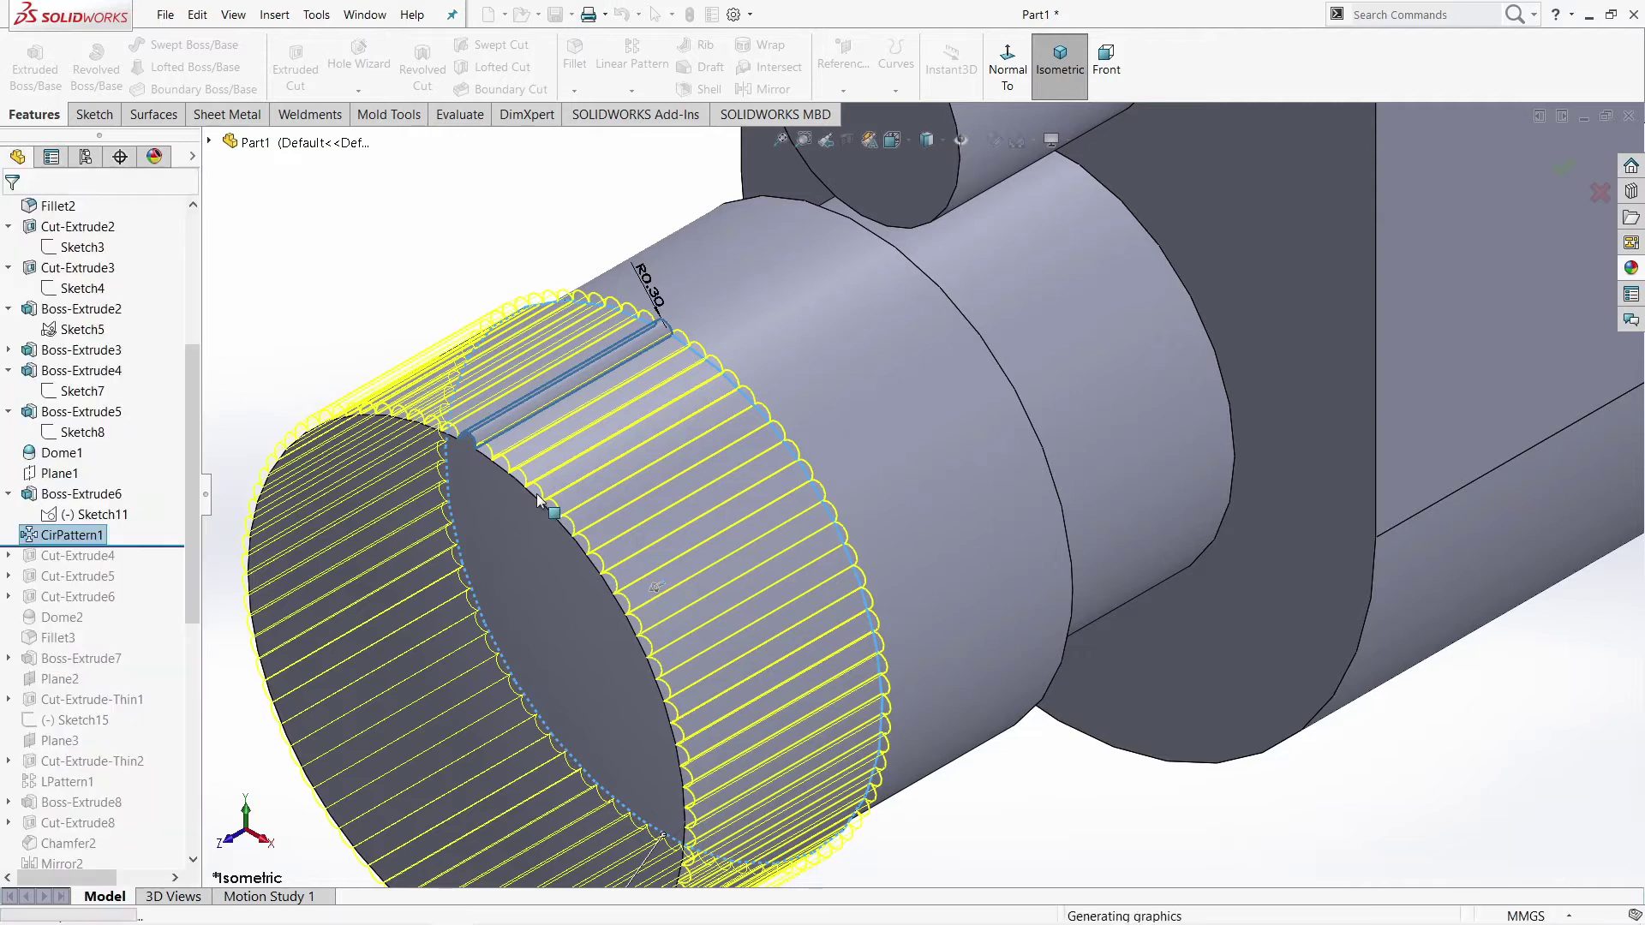
pyautogui.scroll(2, 557, 516)
pyautogui.scroll(2, 557, 516)
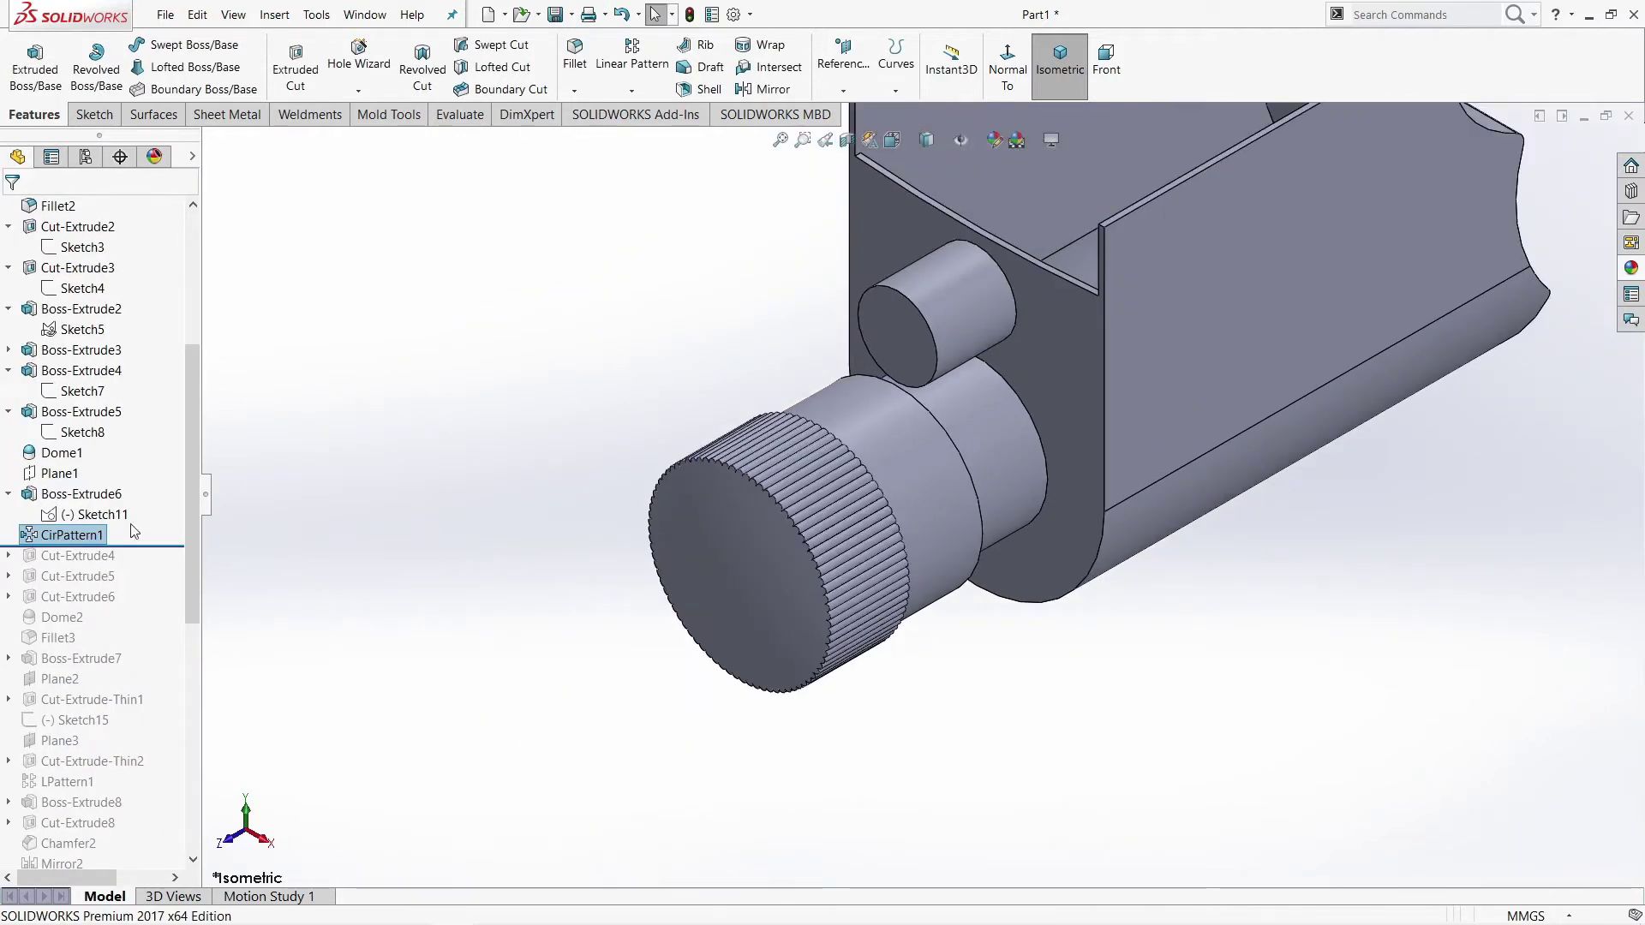
# Step: Roll the history forward to Cut-Extrude4 and open Sketch9 face-on
pyautogui.moveTo(142, 553); pyautogui.dragTo(23, 568)
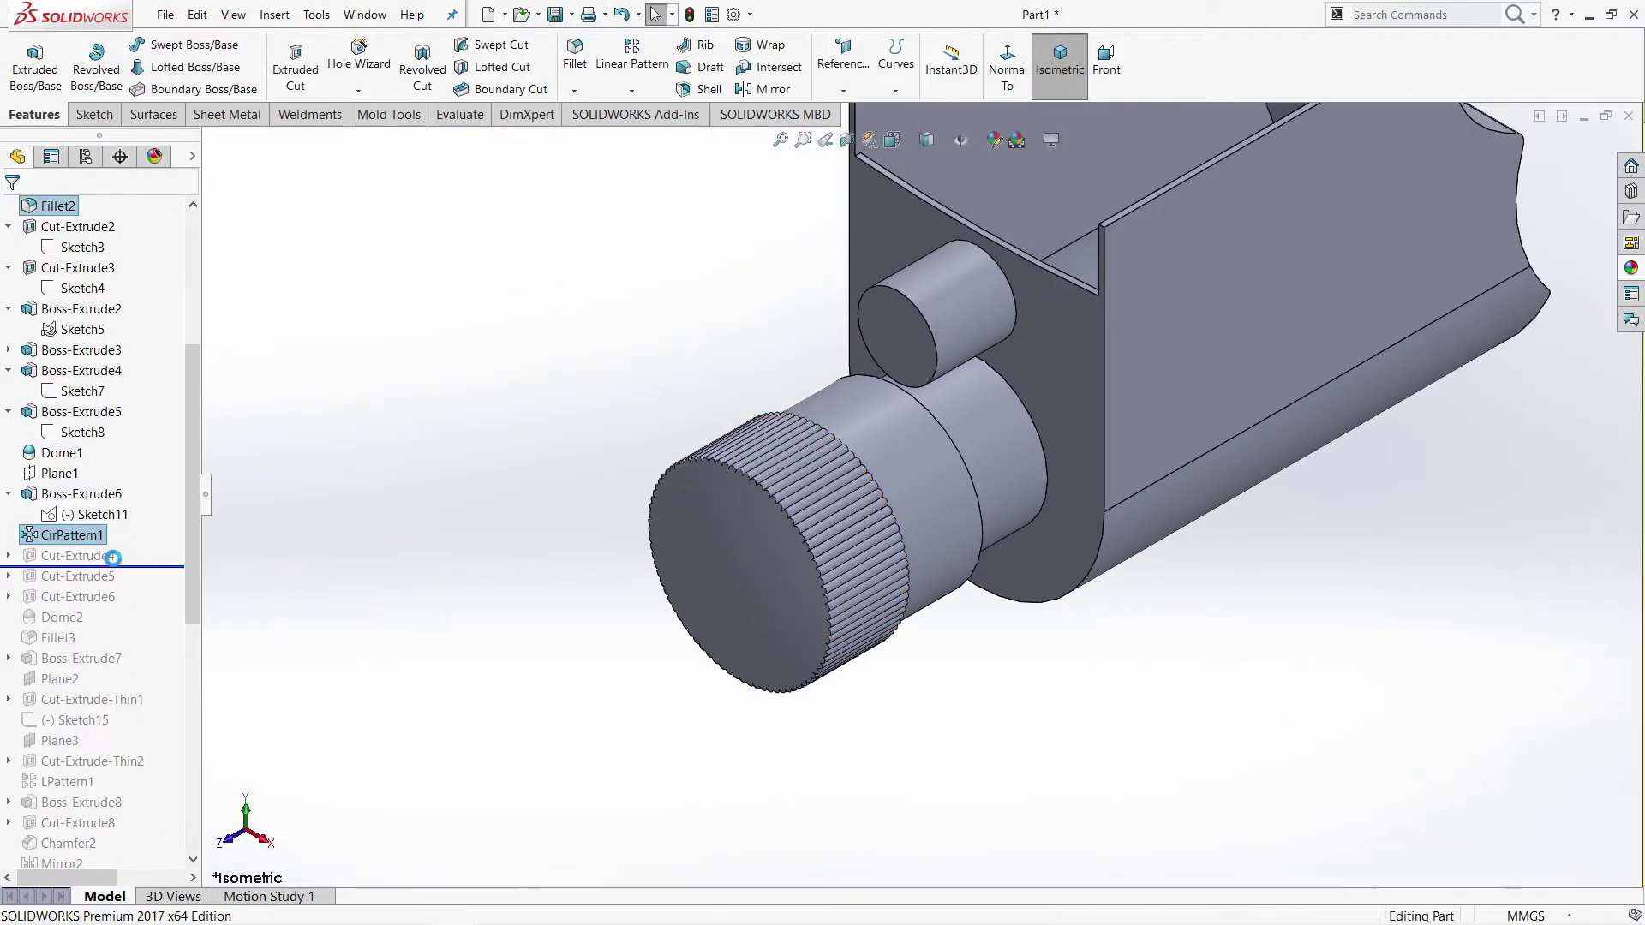
pyautogui.click(10, 556)
pyautogui.click(90, 575)
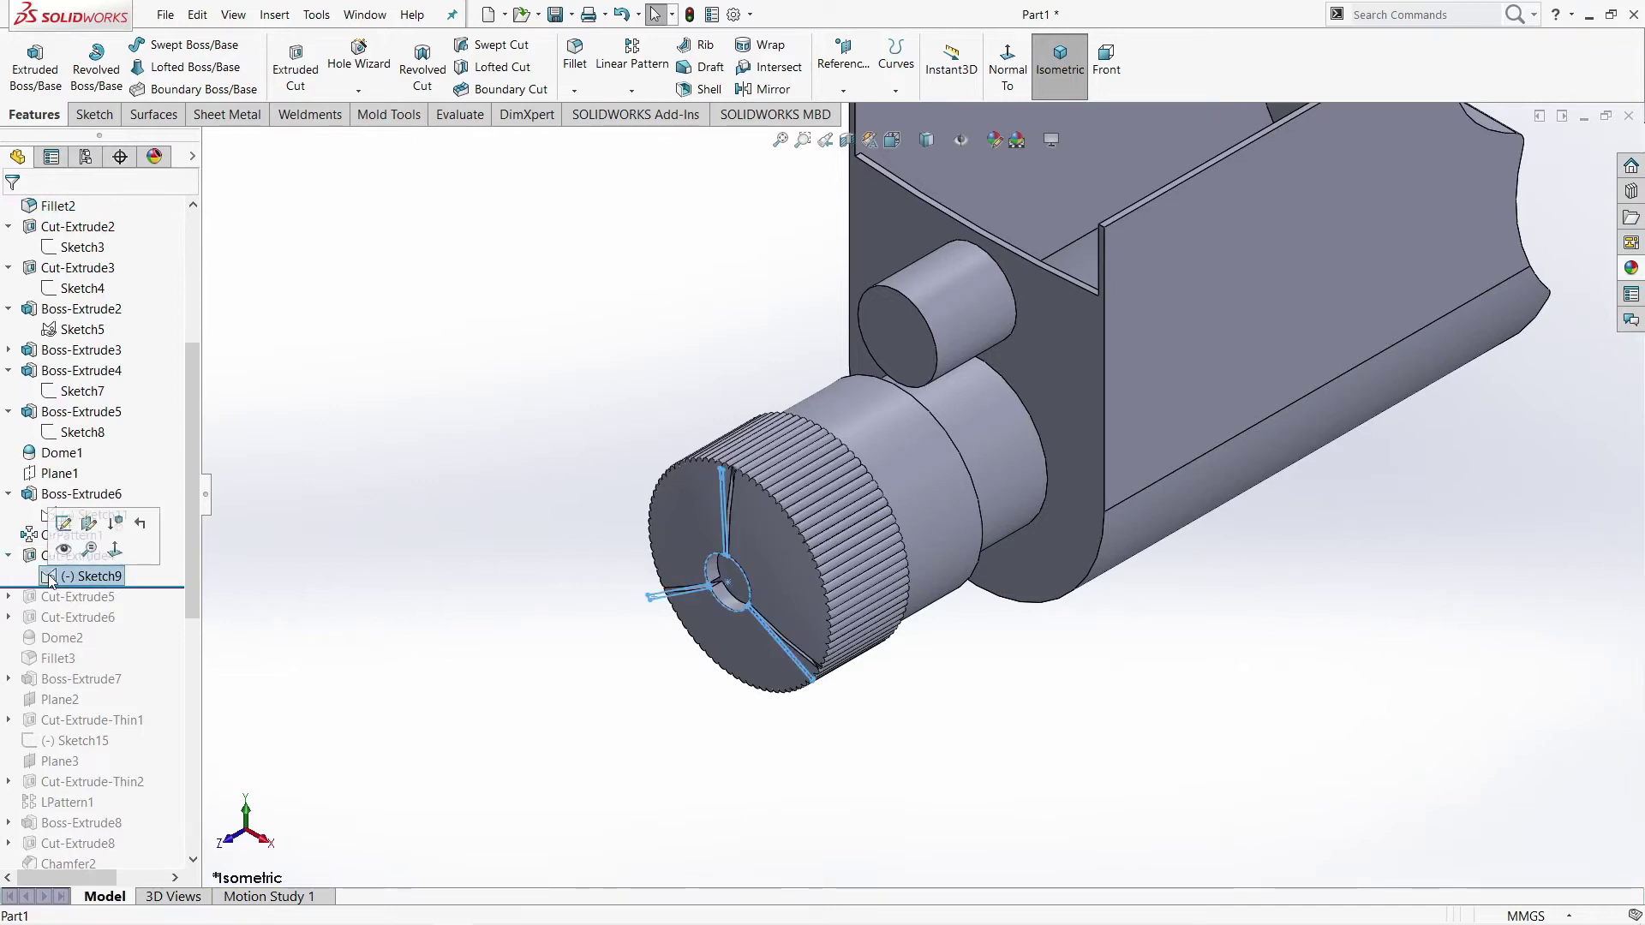
pyautogui.click(65, 524)
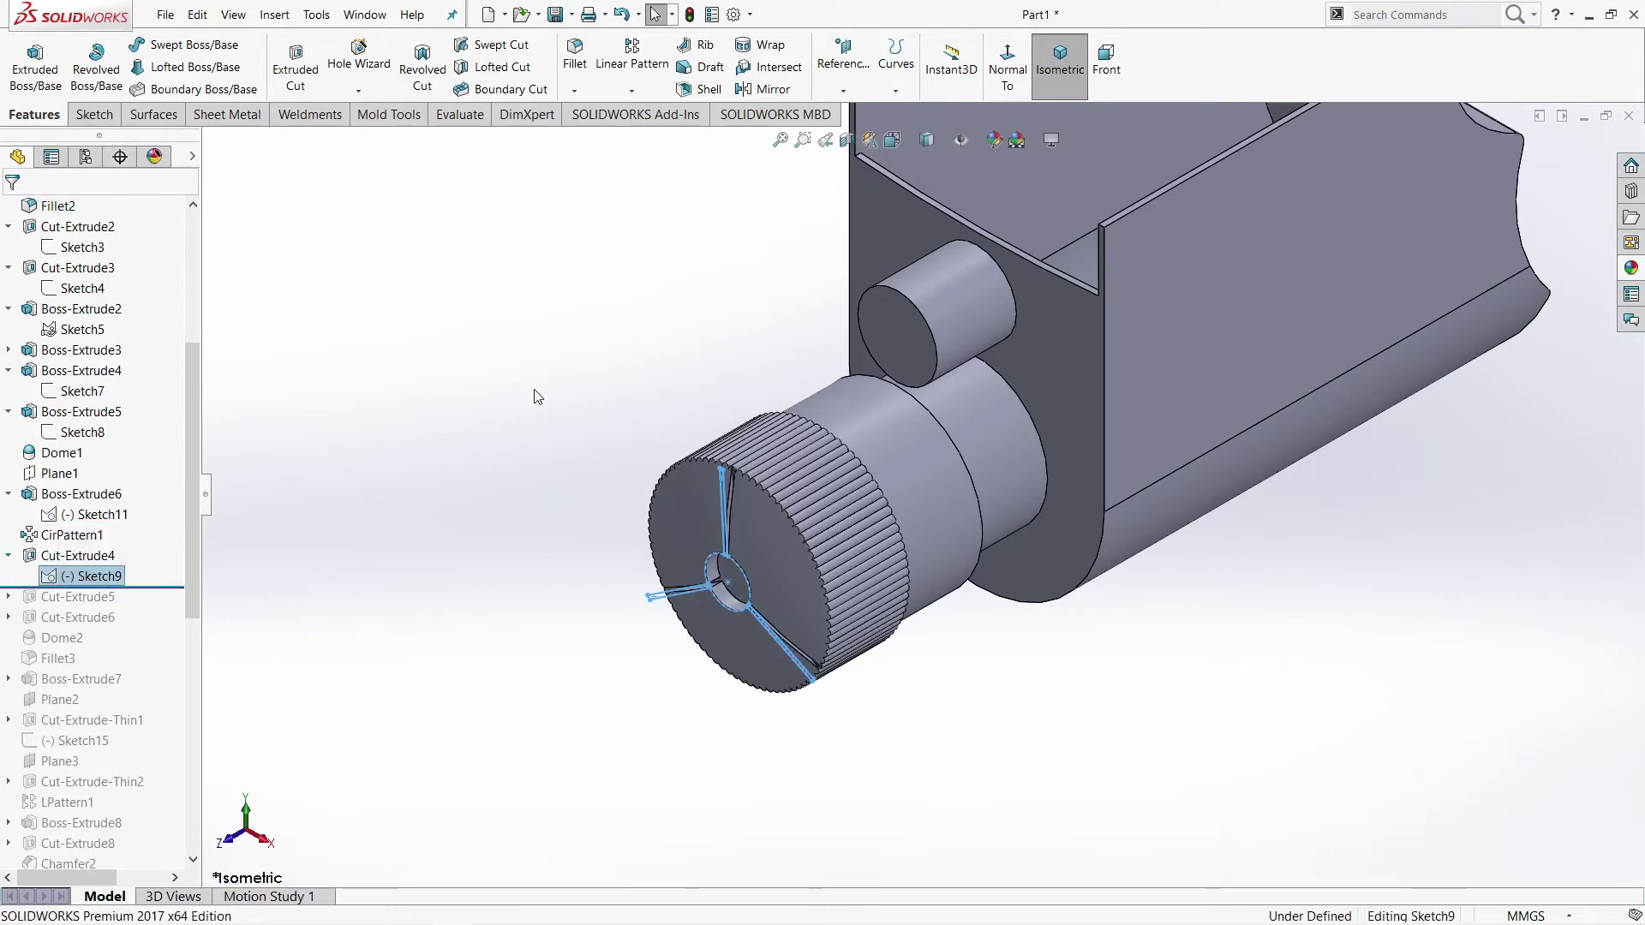
pyautogui.click(1153, 60)
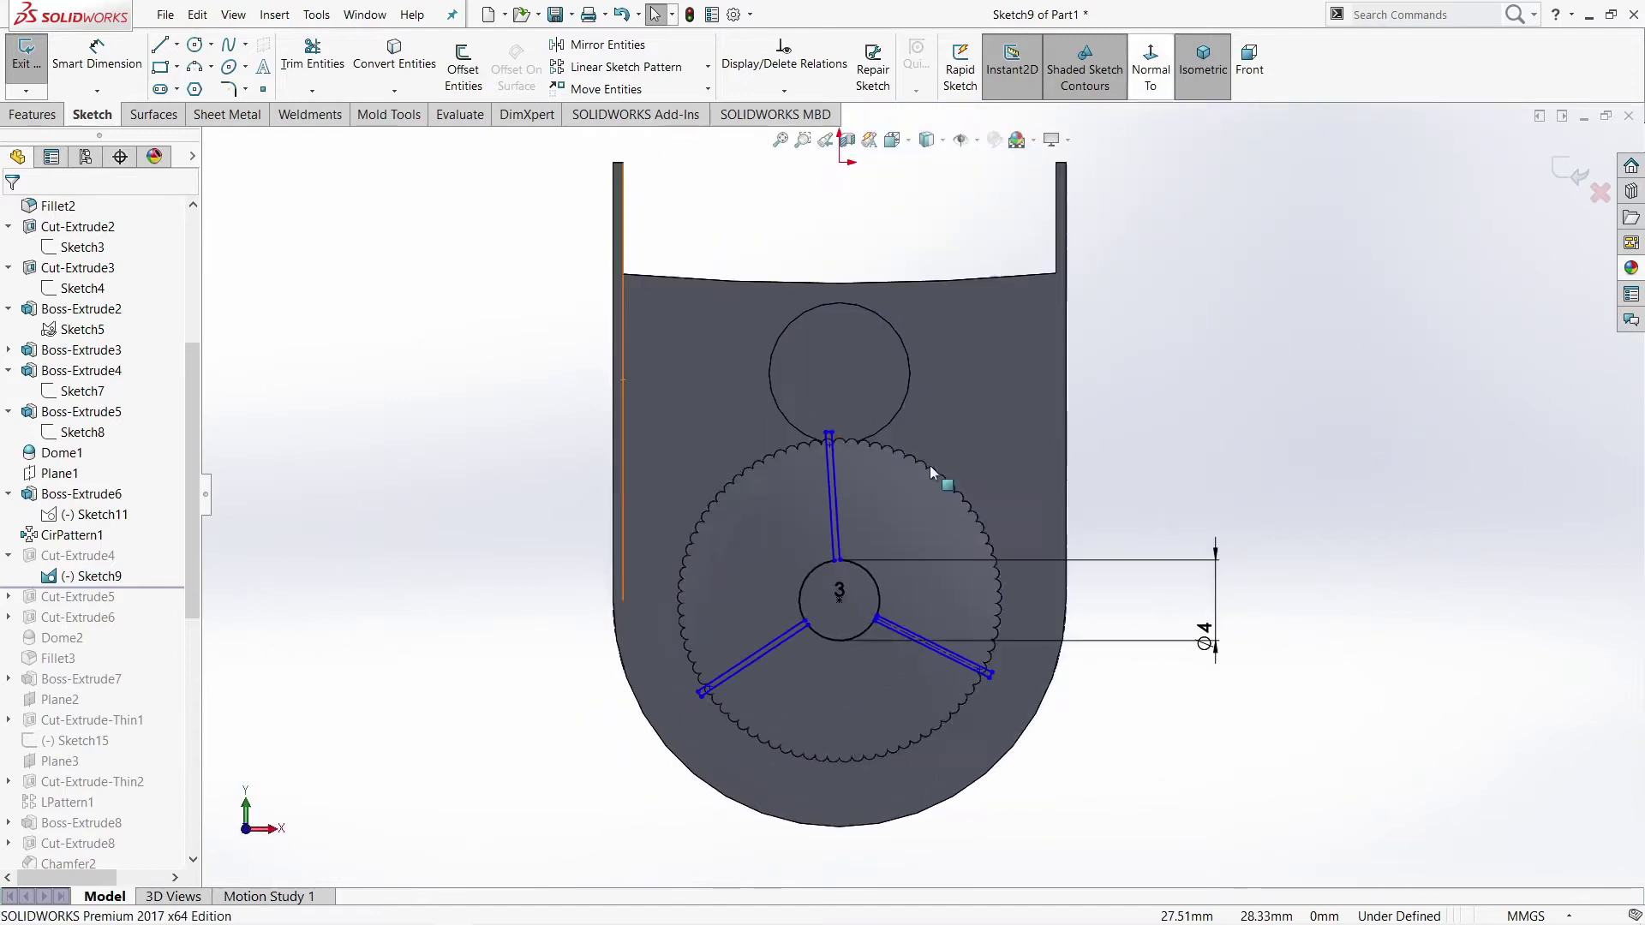
pyautogui.scroll(-3, 850, 504)
pyautogui.scroll(-2, 854, 506)
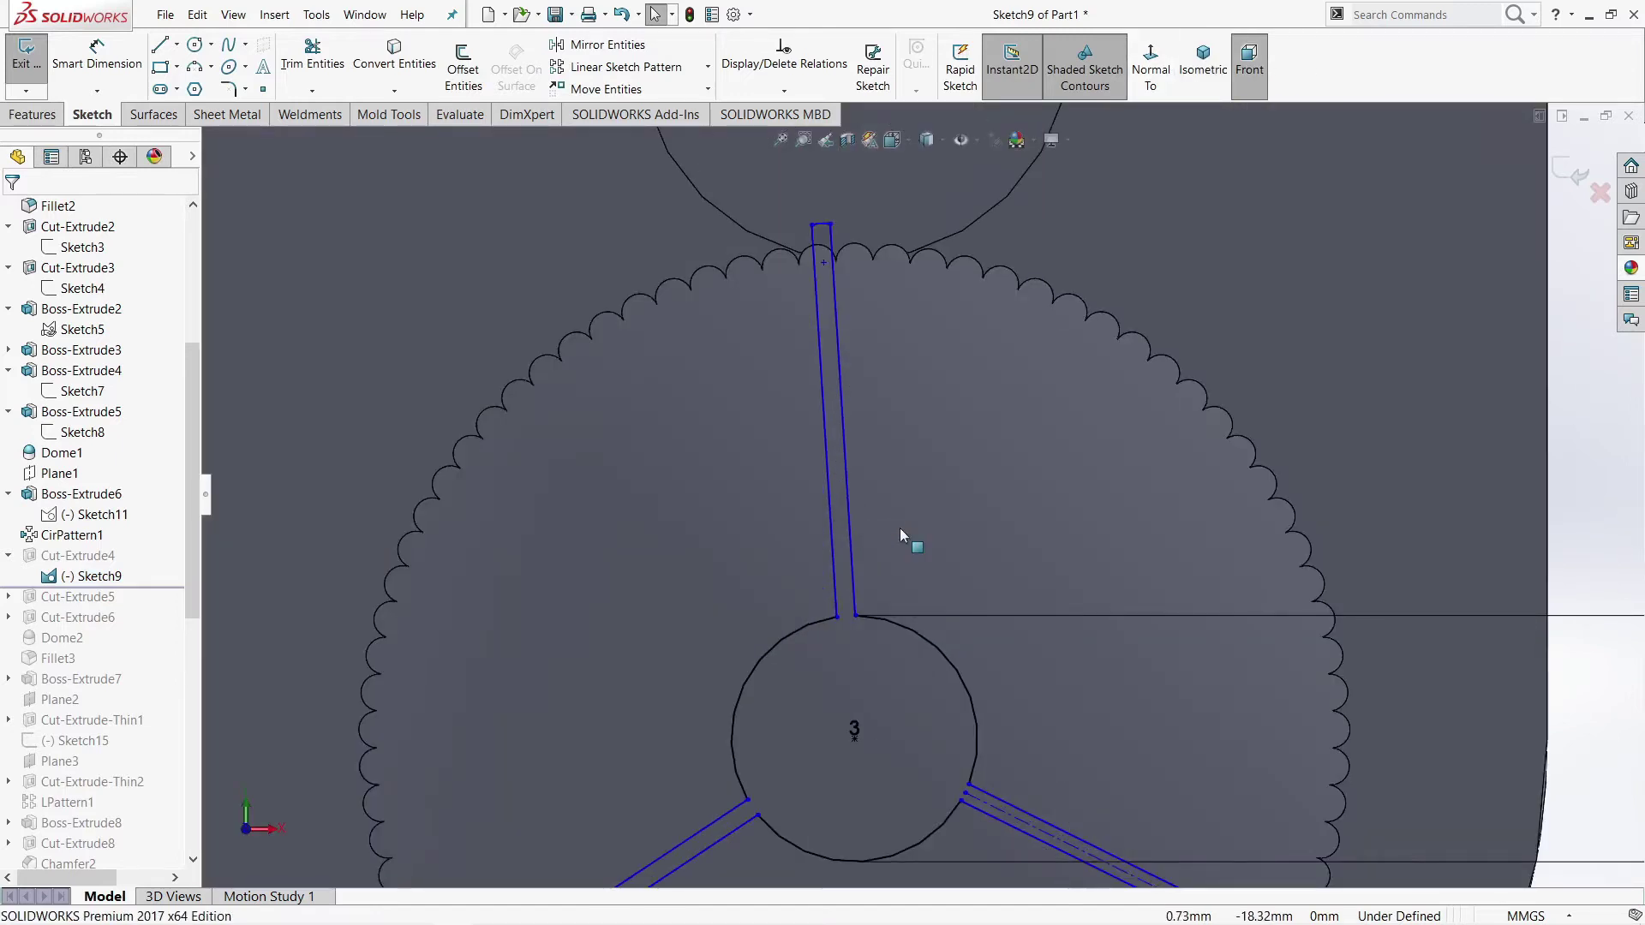
pyautogui.scroll(2, 900, 528)
pyautogui.scroll(2, 899, 528)
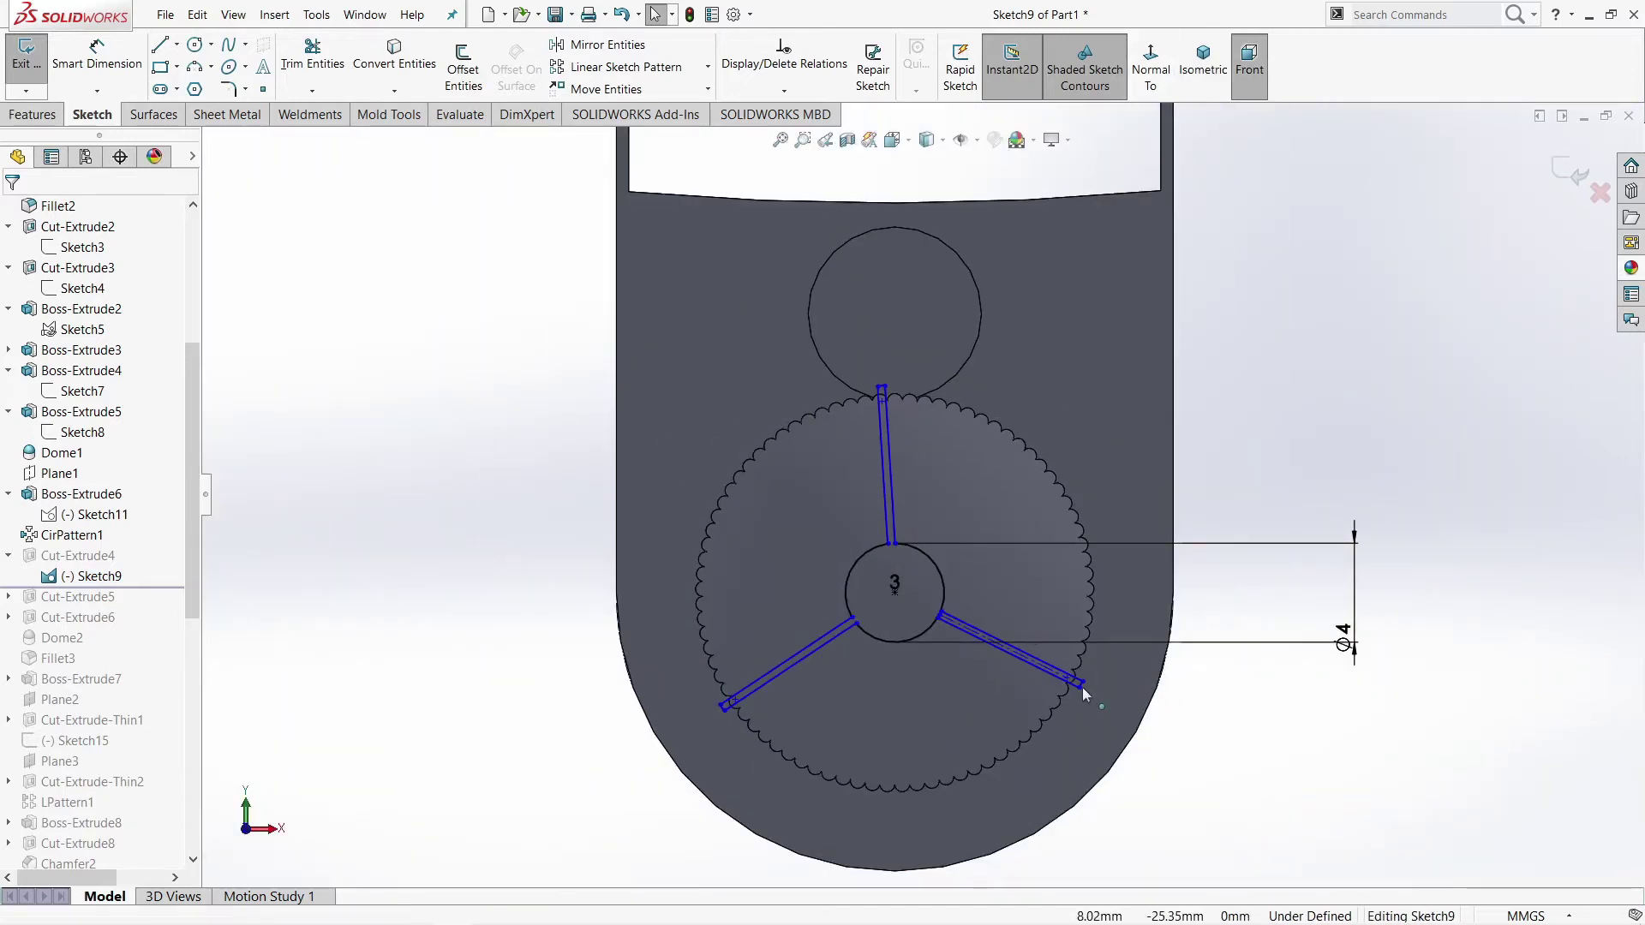
# Step: Dimension the spoke slot width between its two edges at 0.30 mm
pyautogui.click(1072, 679)
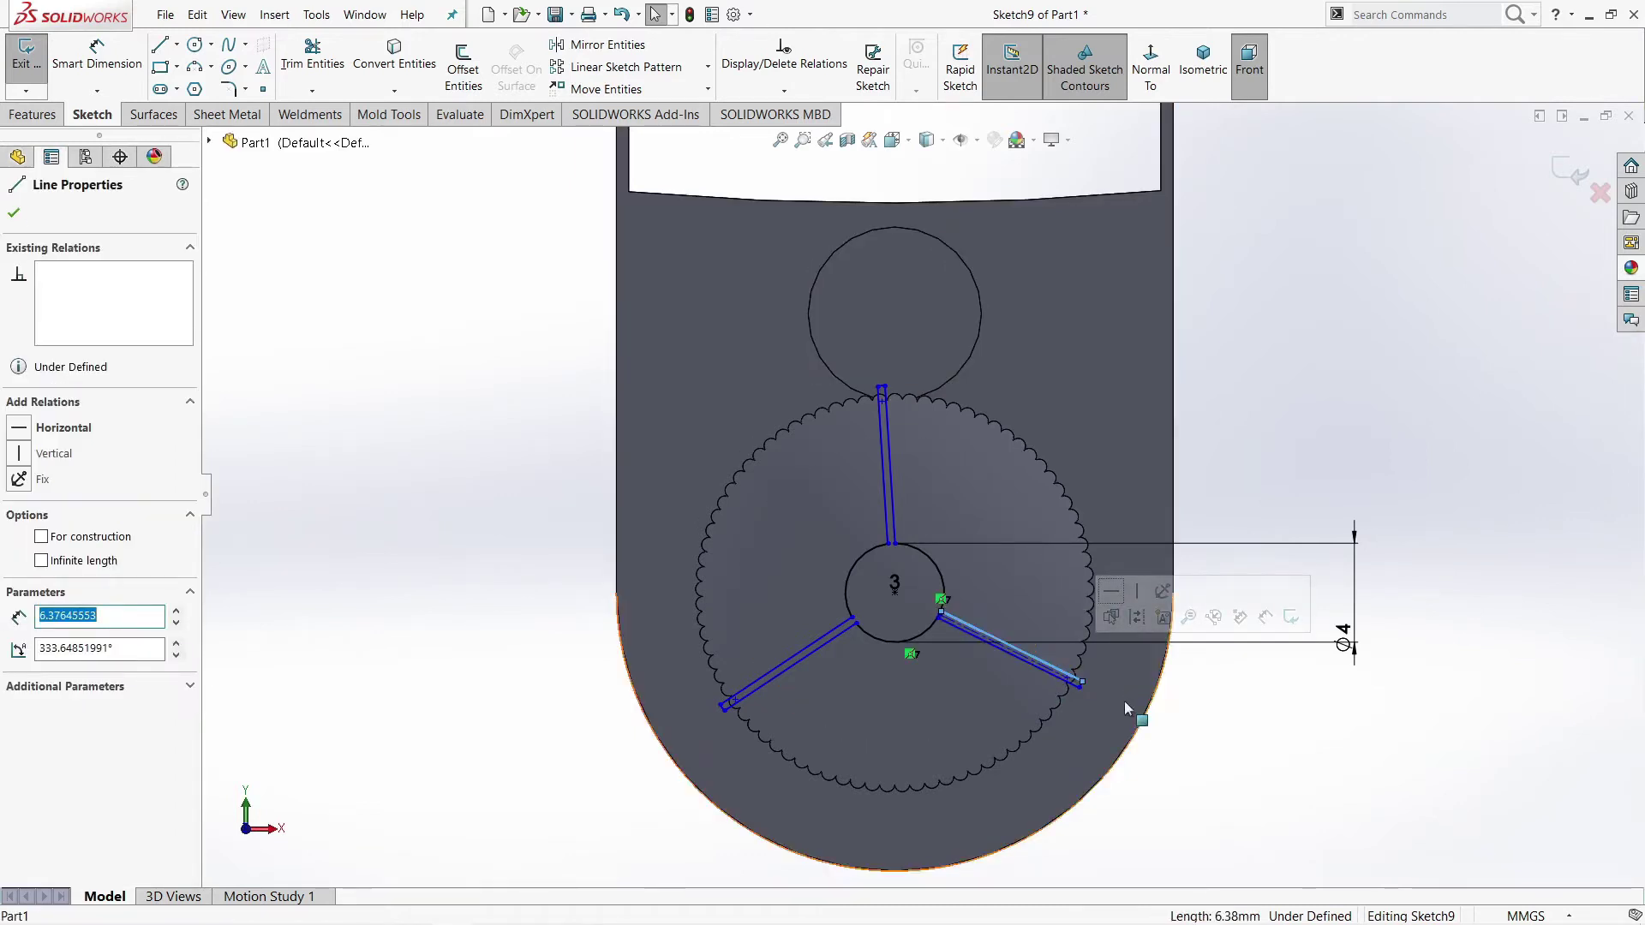
pyautogui.moveTo(1114, 685); pyautogui.dragTo(1076, 619, button='right')
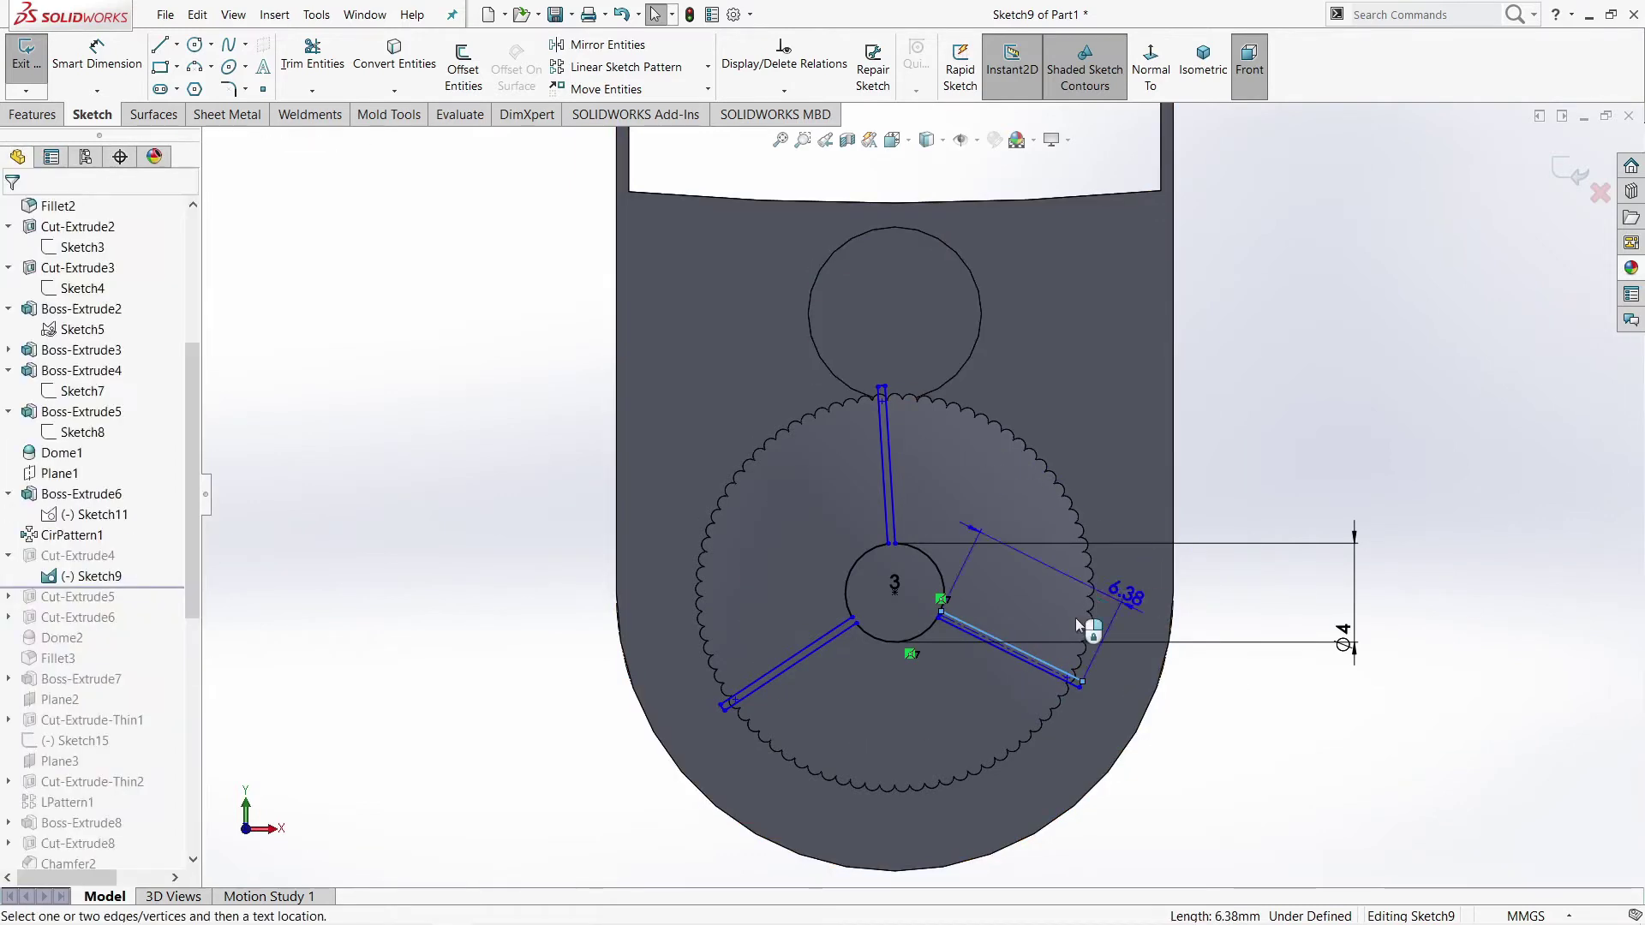
pyautogui.click(1059, 671)
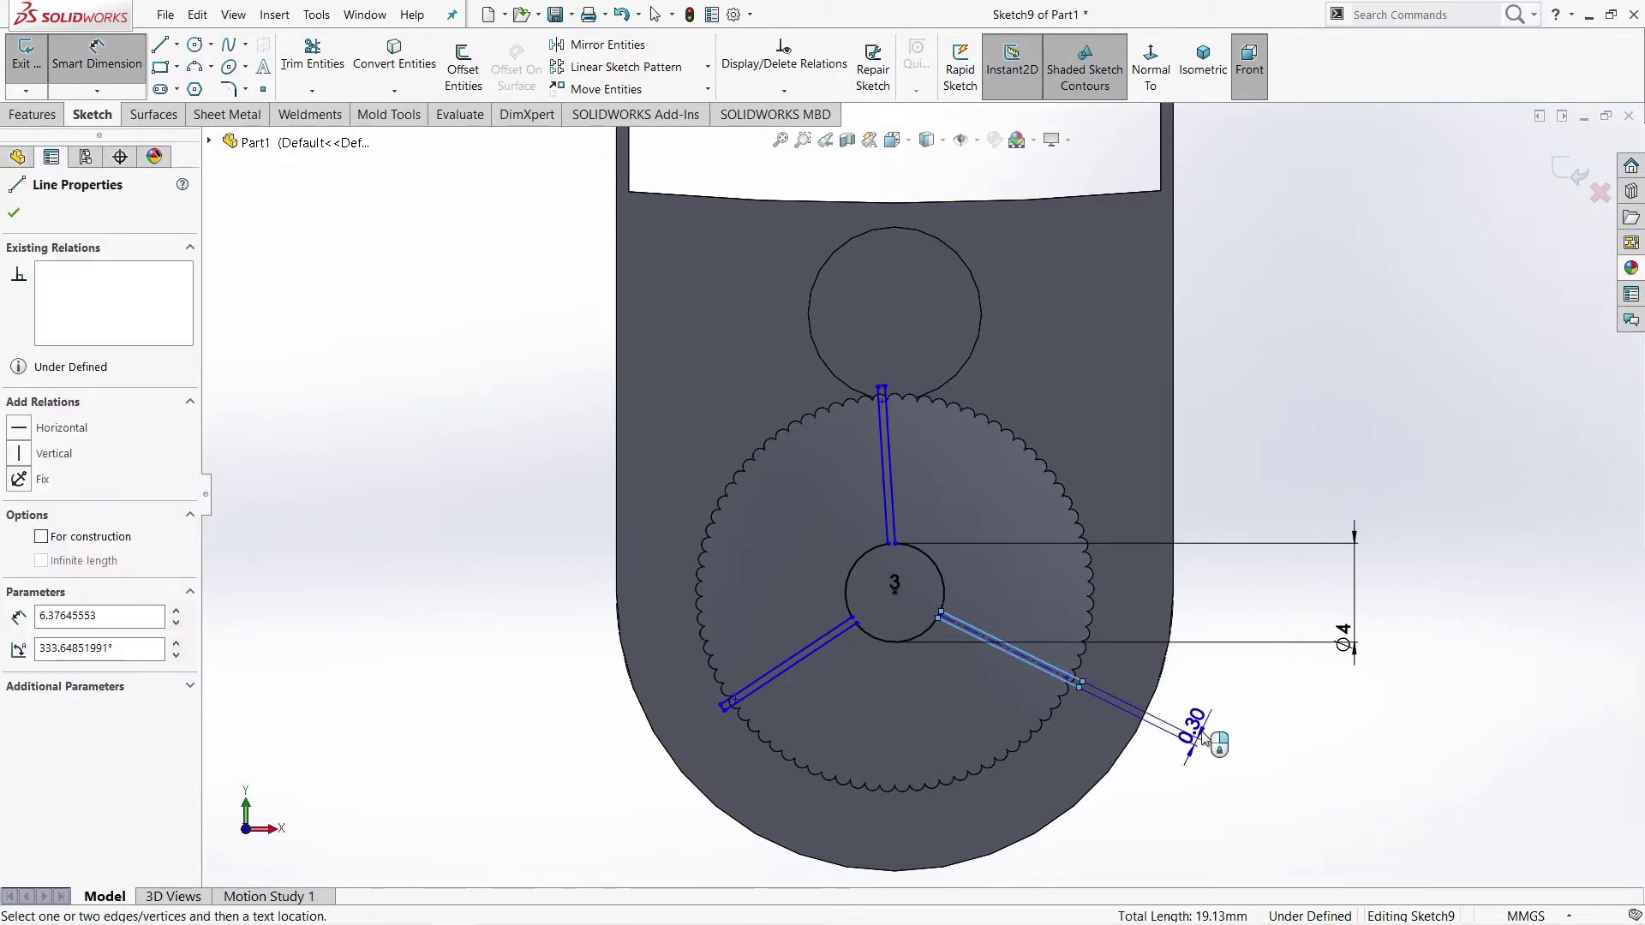
pyautogui.click(1203, 739)
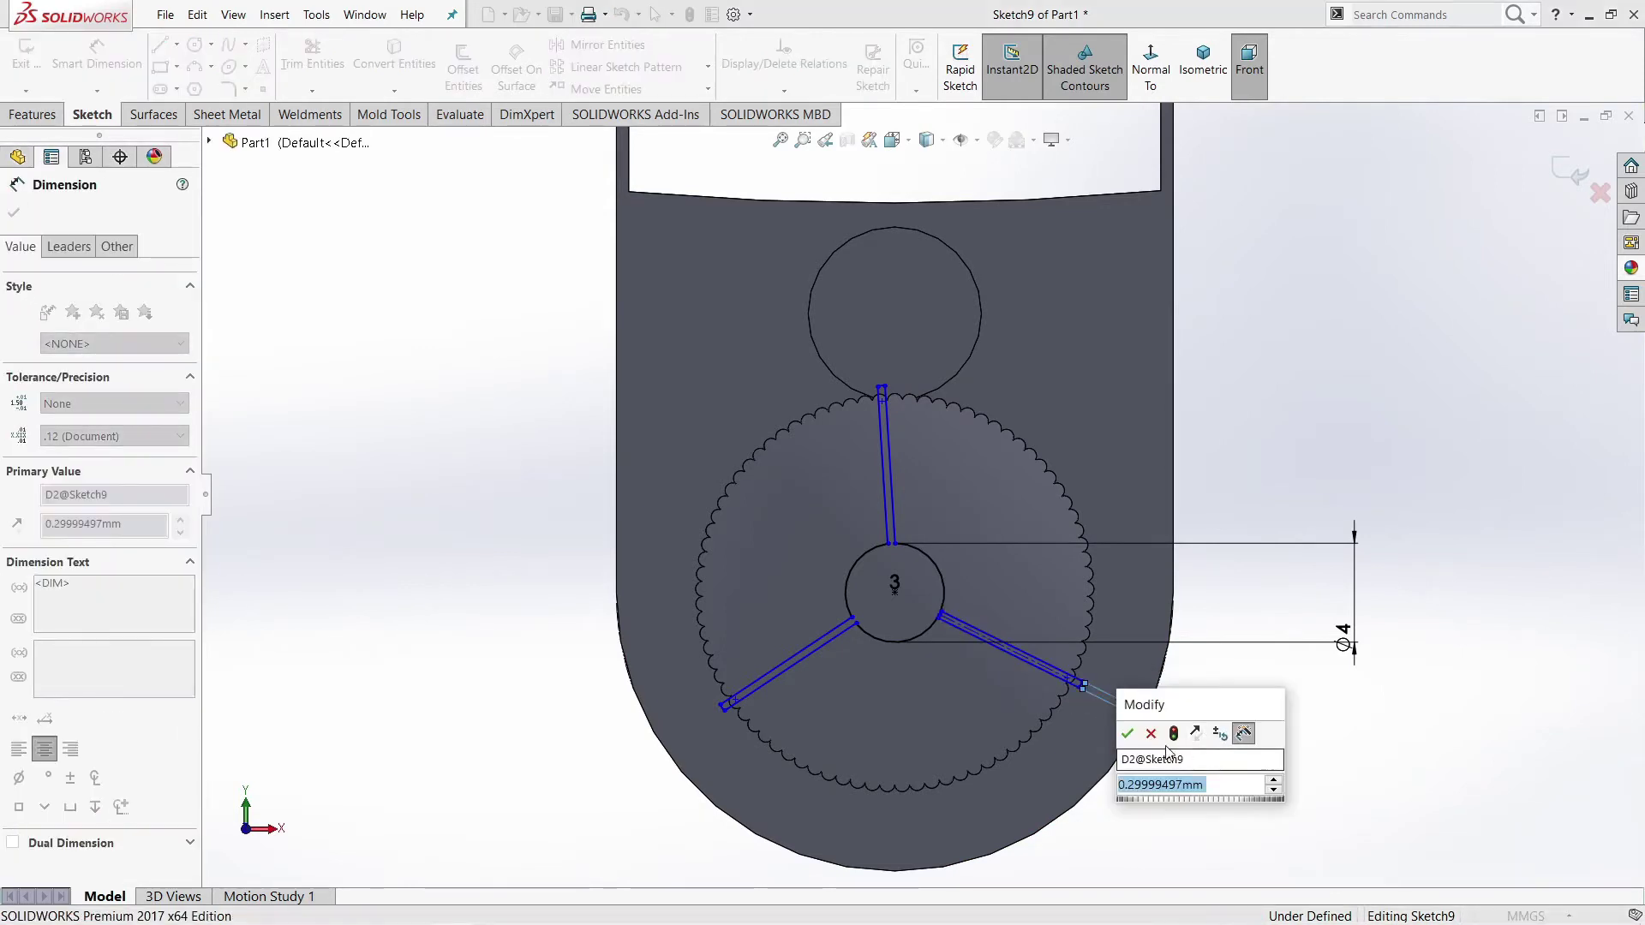
pyautogui.write('0.3')
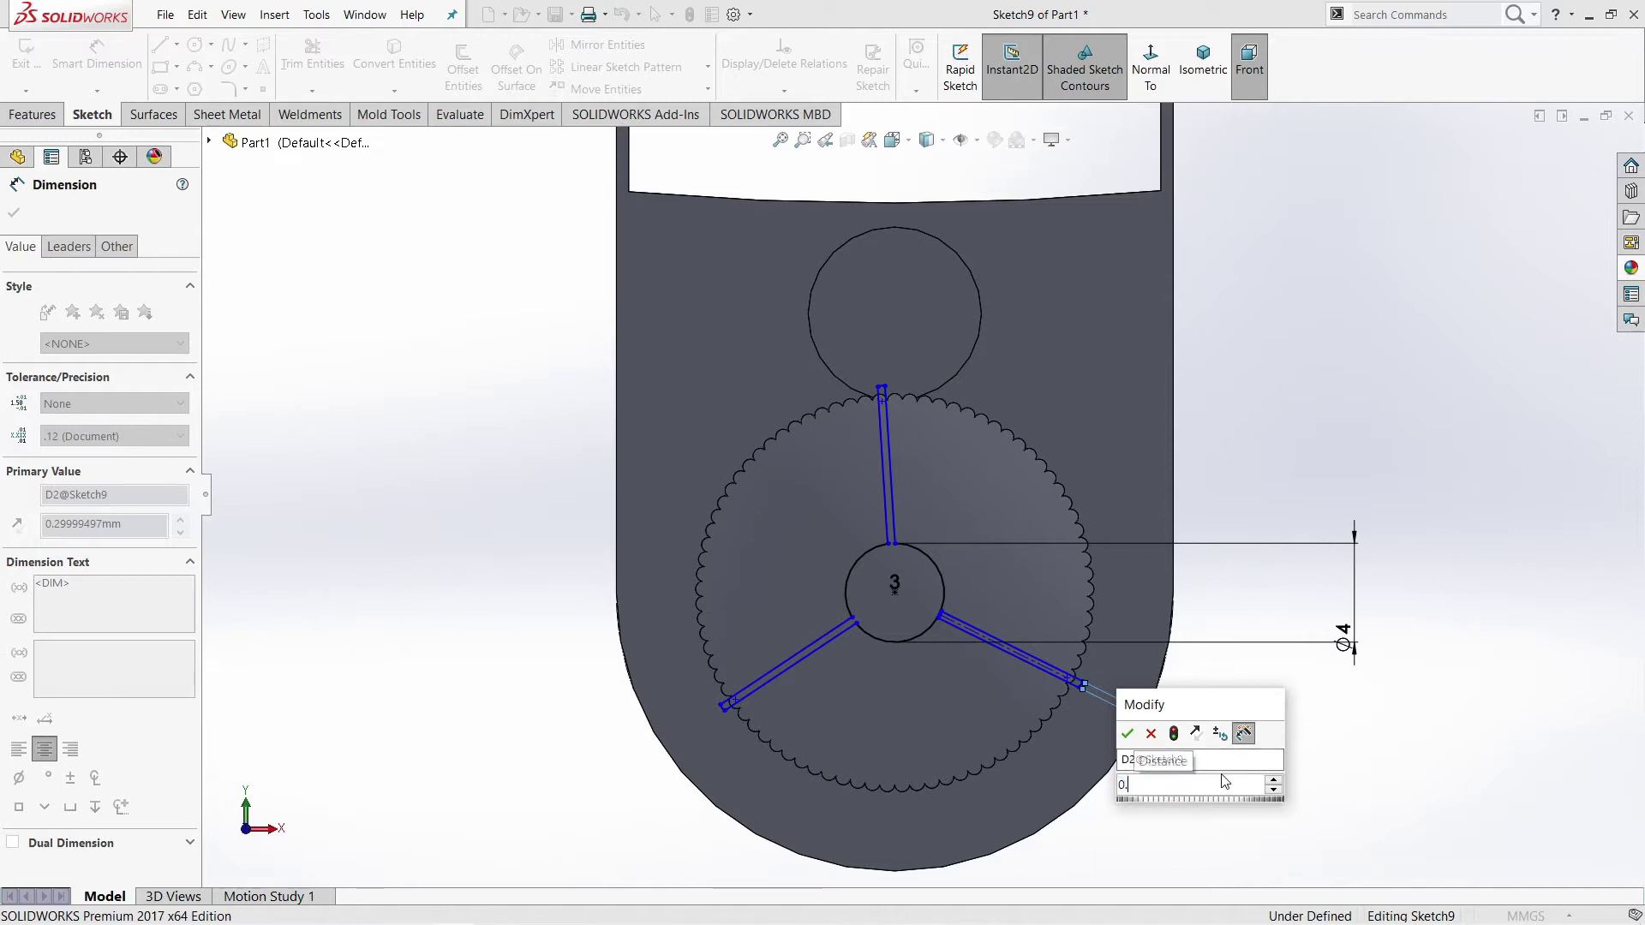
pyautogui.press('Return')
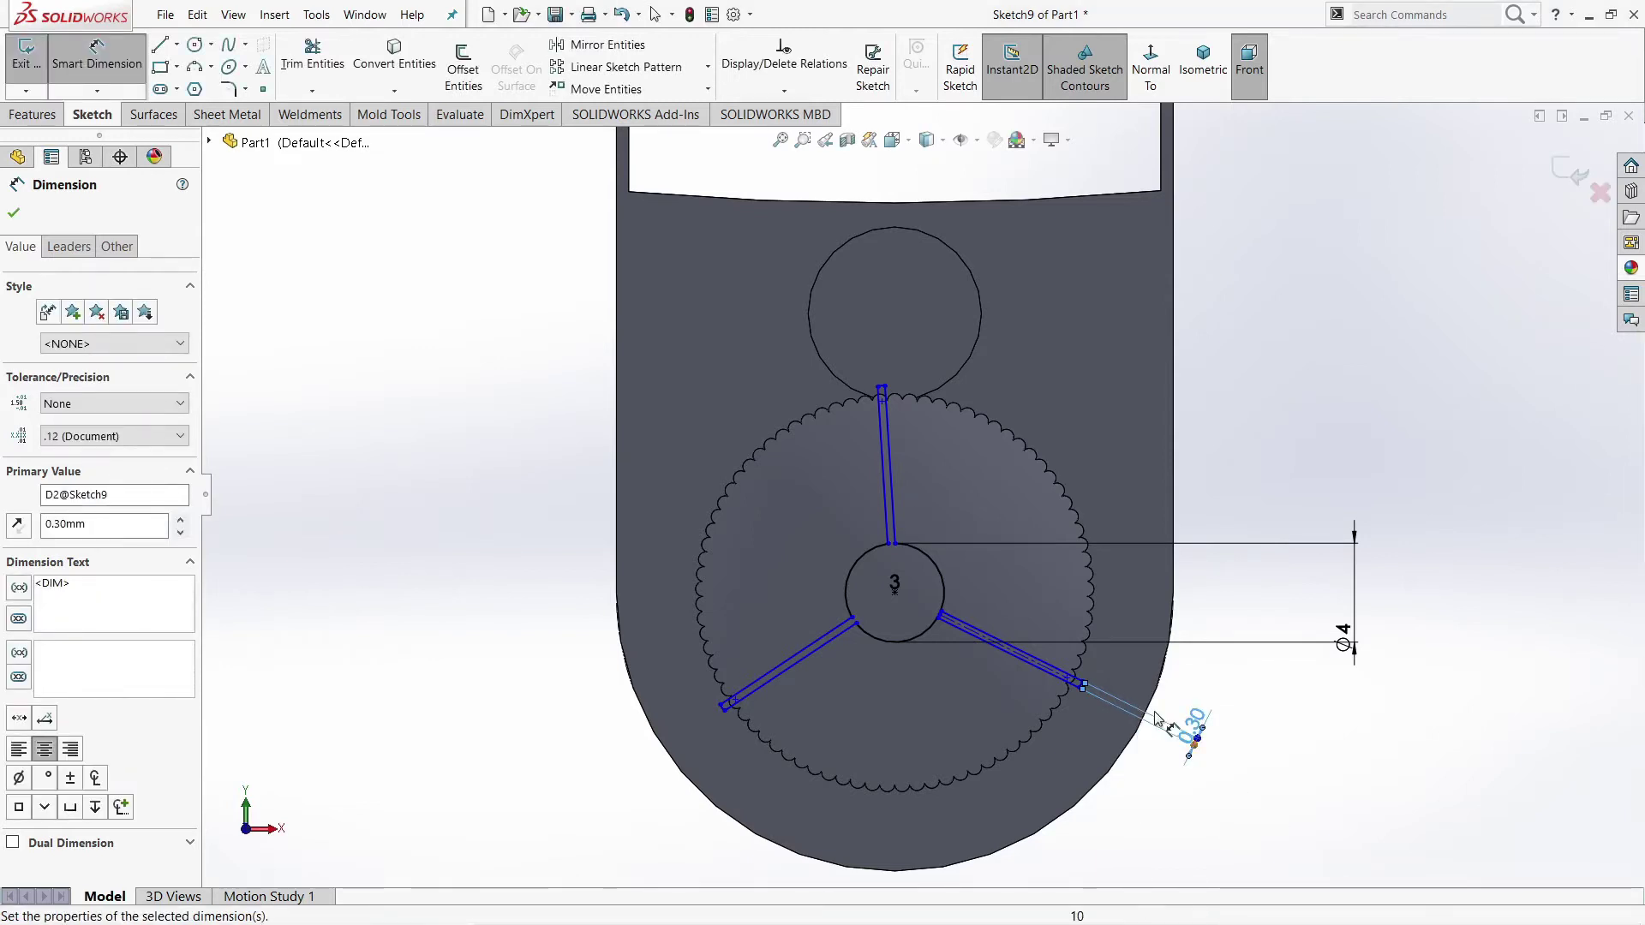
# Step: Dimension the slot end arc at R0.64 and exit Sketch9
pyautogui.scroll(-1, 966, 503)
pyautogui.scroll(-1, 867, 581)
pyautogui.scroll(-1, 867, 576)
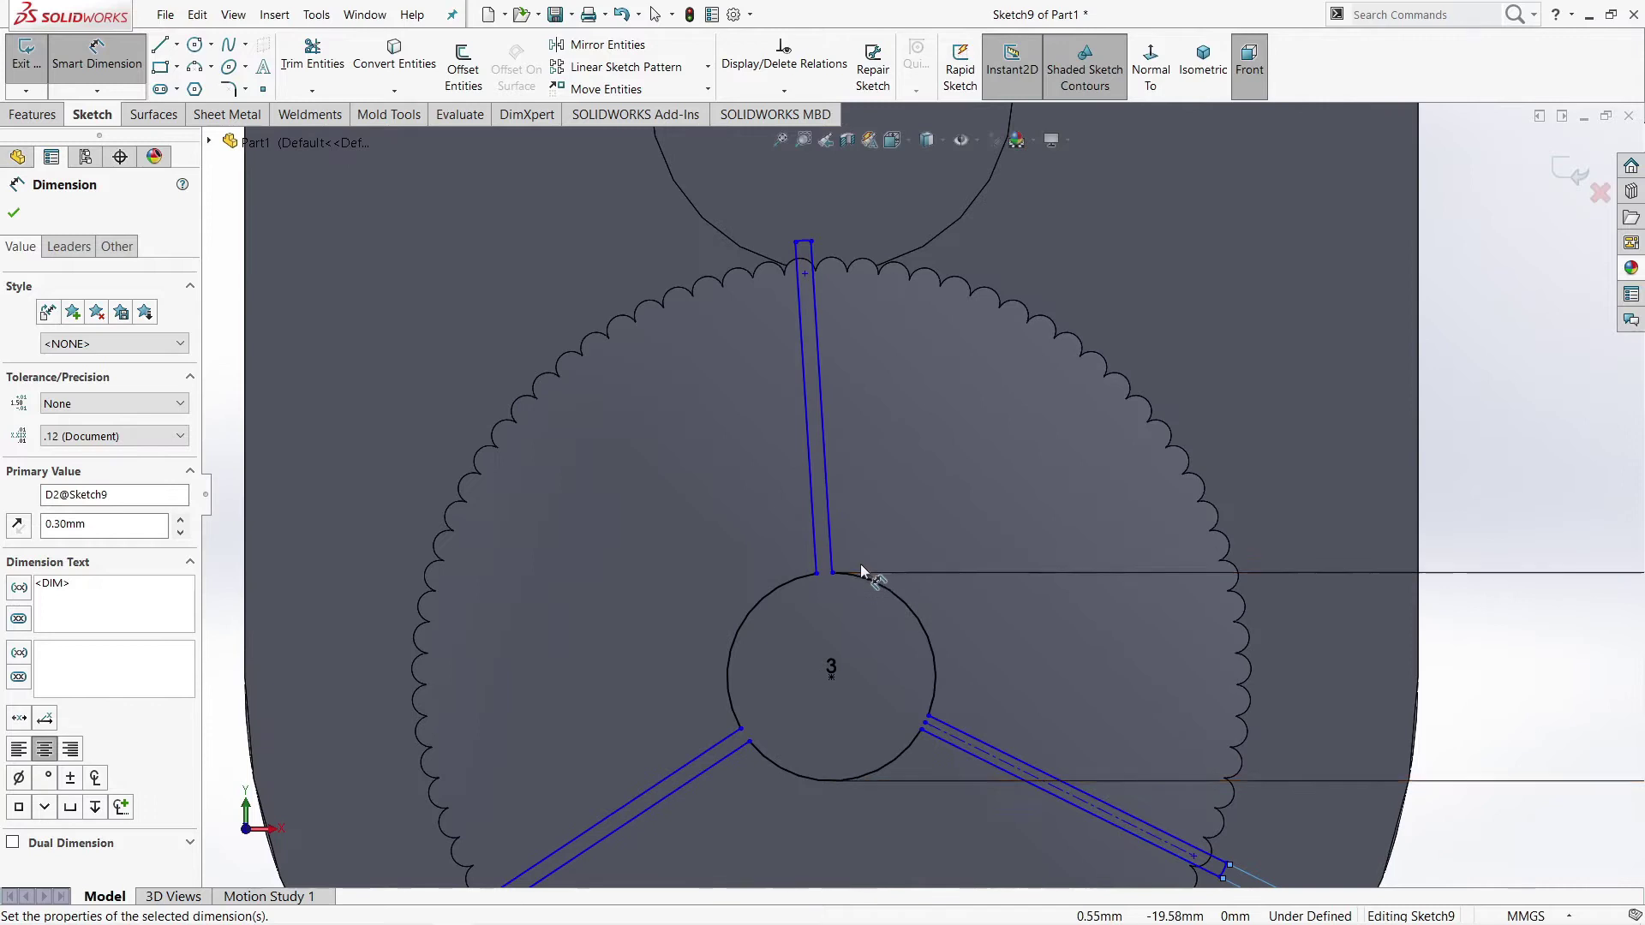
pyautogui.scroll(2, 866, 576)
pyautogui.scroll(1, 865, 575)
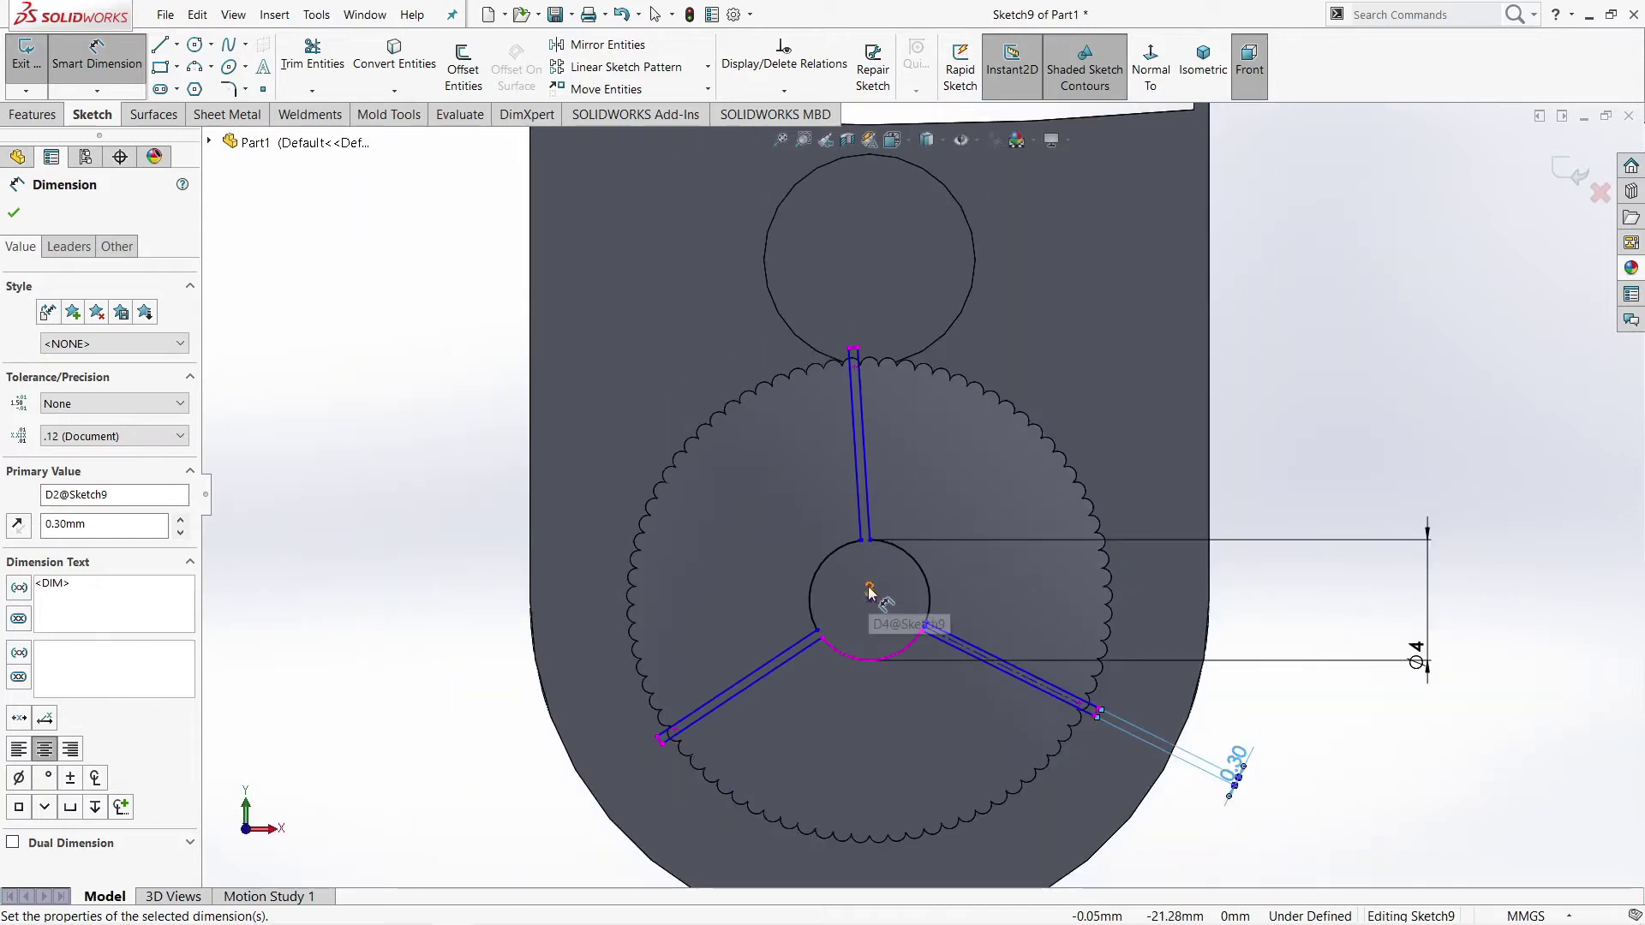
pyautogui.scroll(-2, 853, 347)
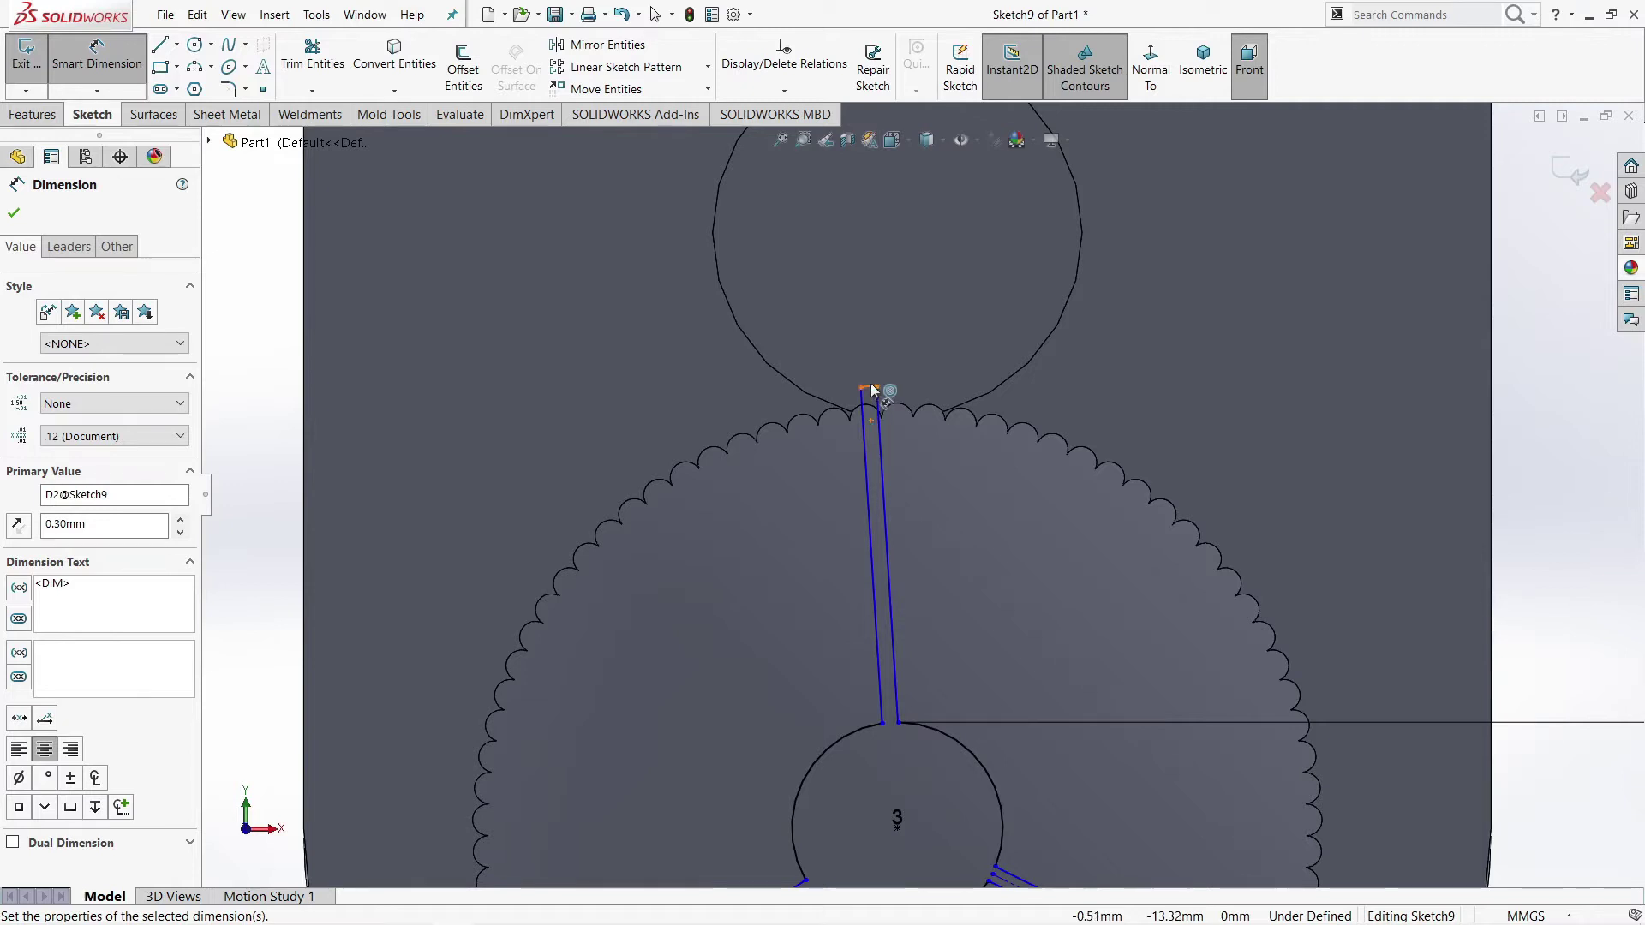
pyautogui.click(872, 390)
pyautogui.click(984, 272)
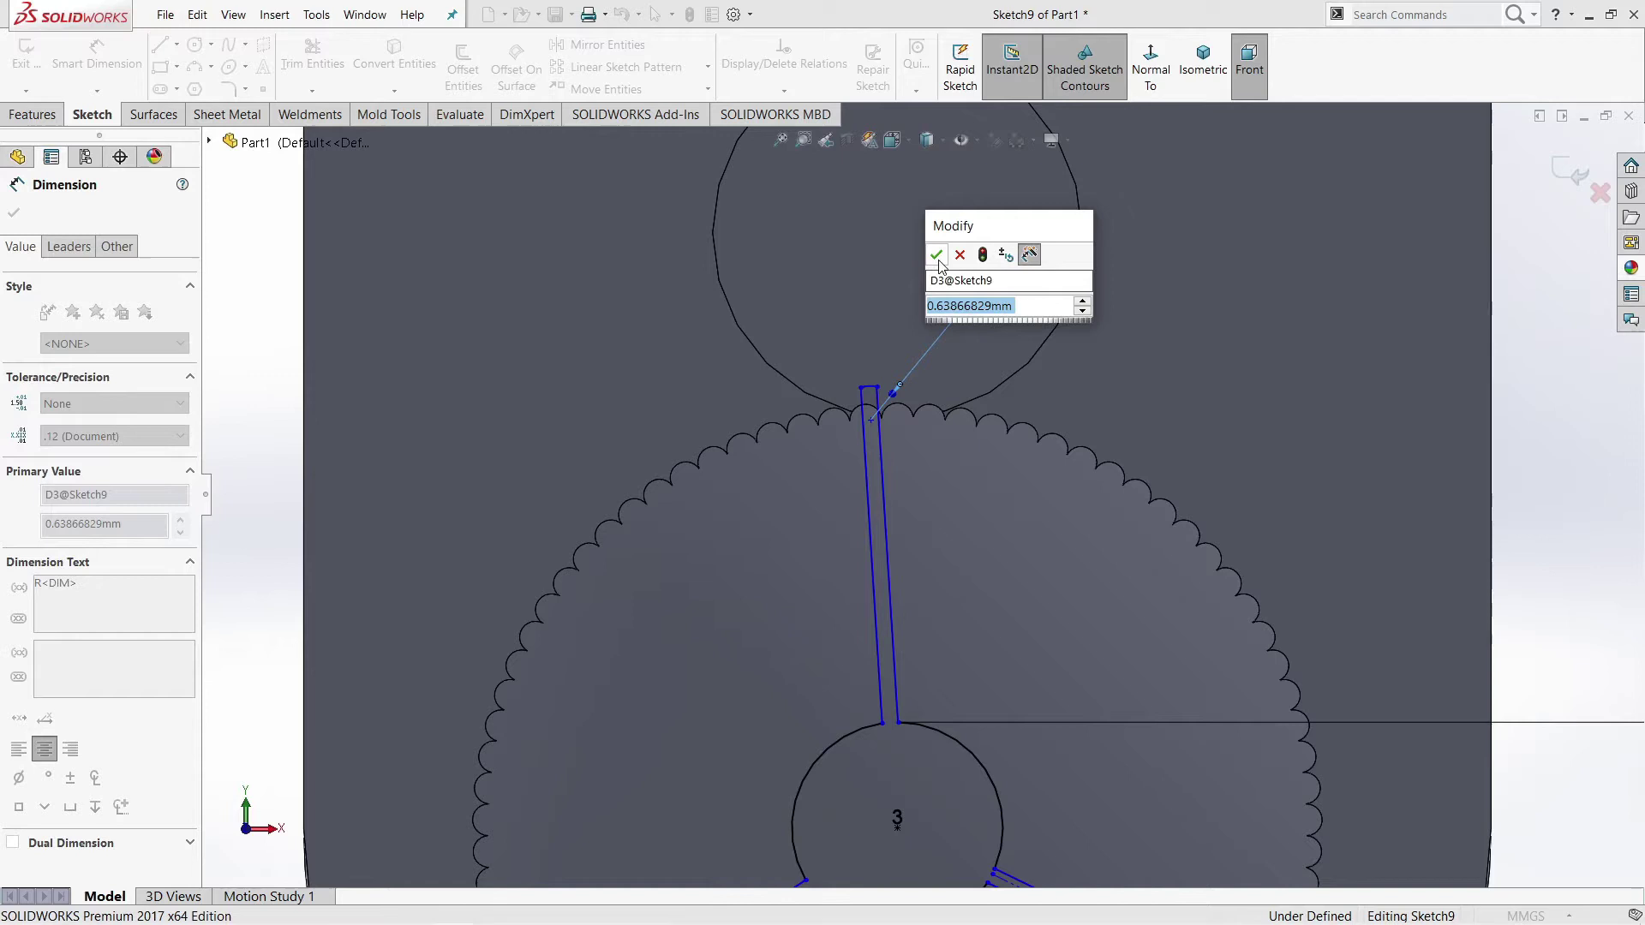
pyautogui.click(937, 256)
pyautogui.scroll(4, 1014, 578)
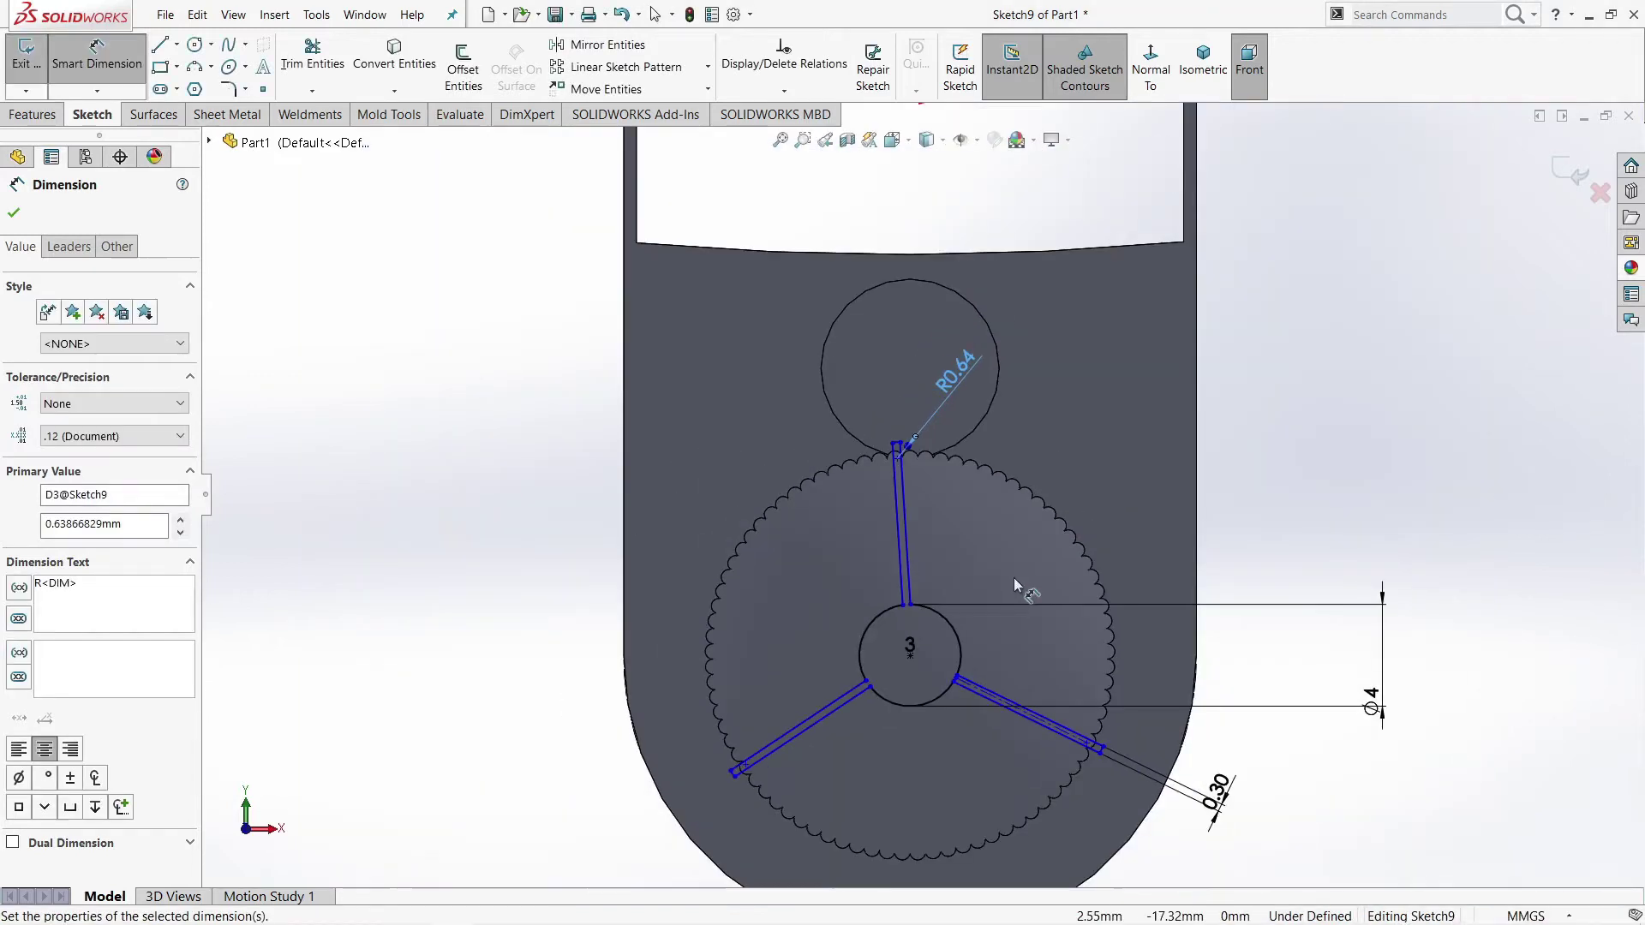
pyautogui.scroll(3, 1014, 580)
pyautogui.click(1237, 477)
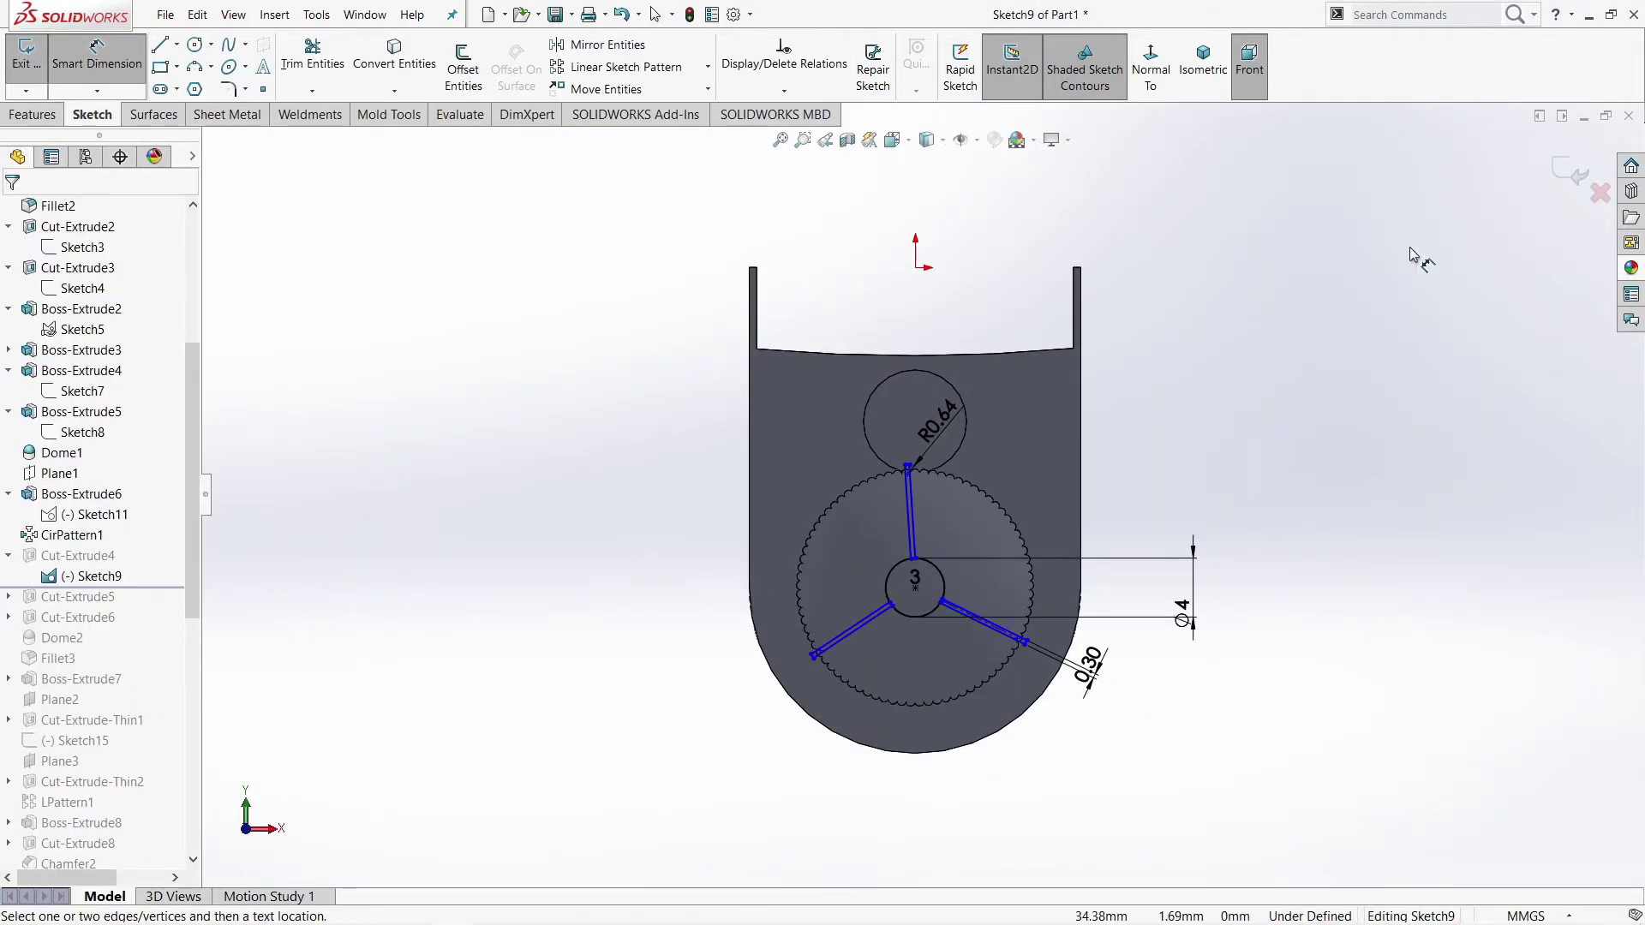
pyautogui.click(1576, 168)
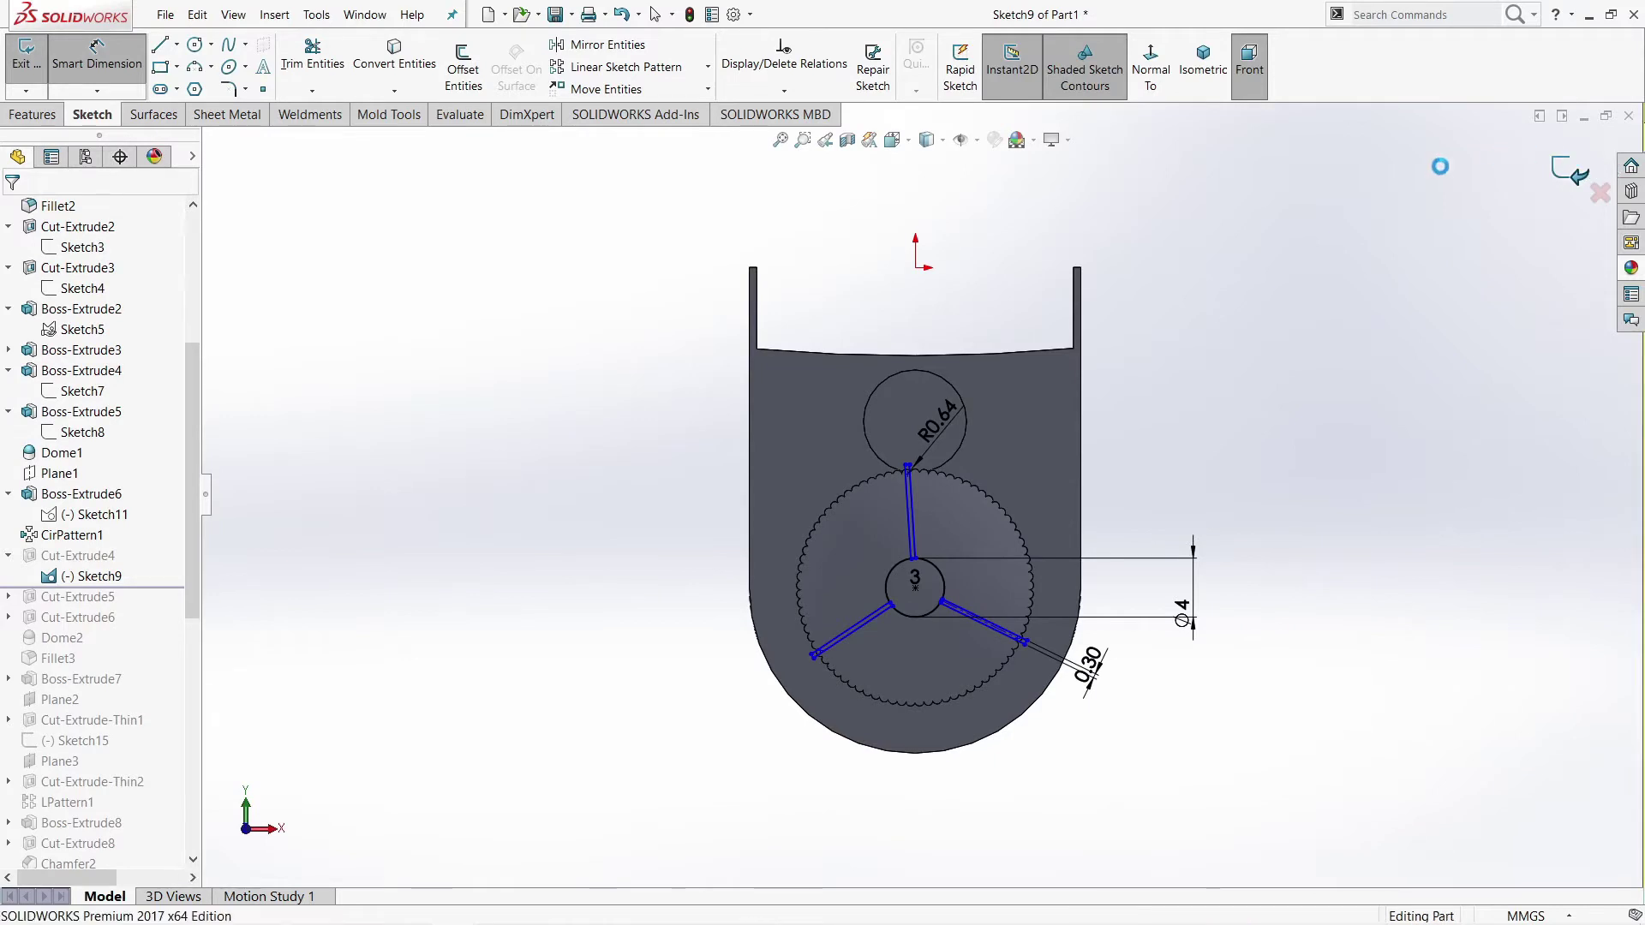
# Step: Open Cut-Extrude4 for editing and orbit to face the knurled cap
pyautogui.click(75, 576)
pyautogui.click(86, 511)
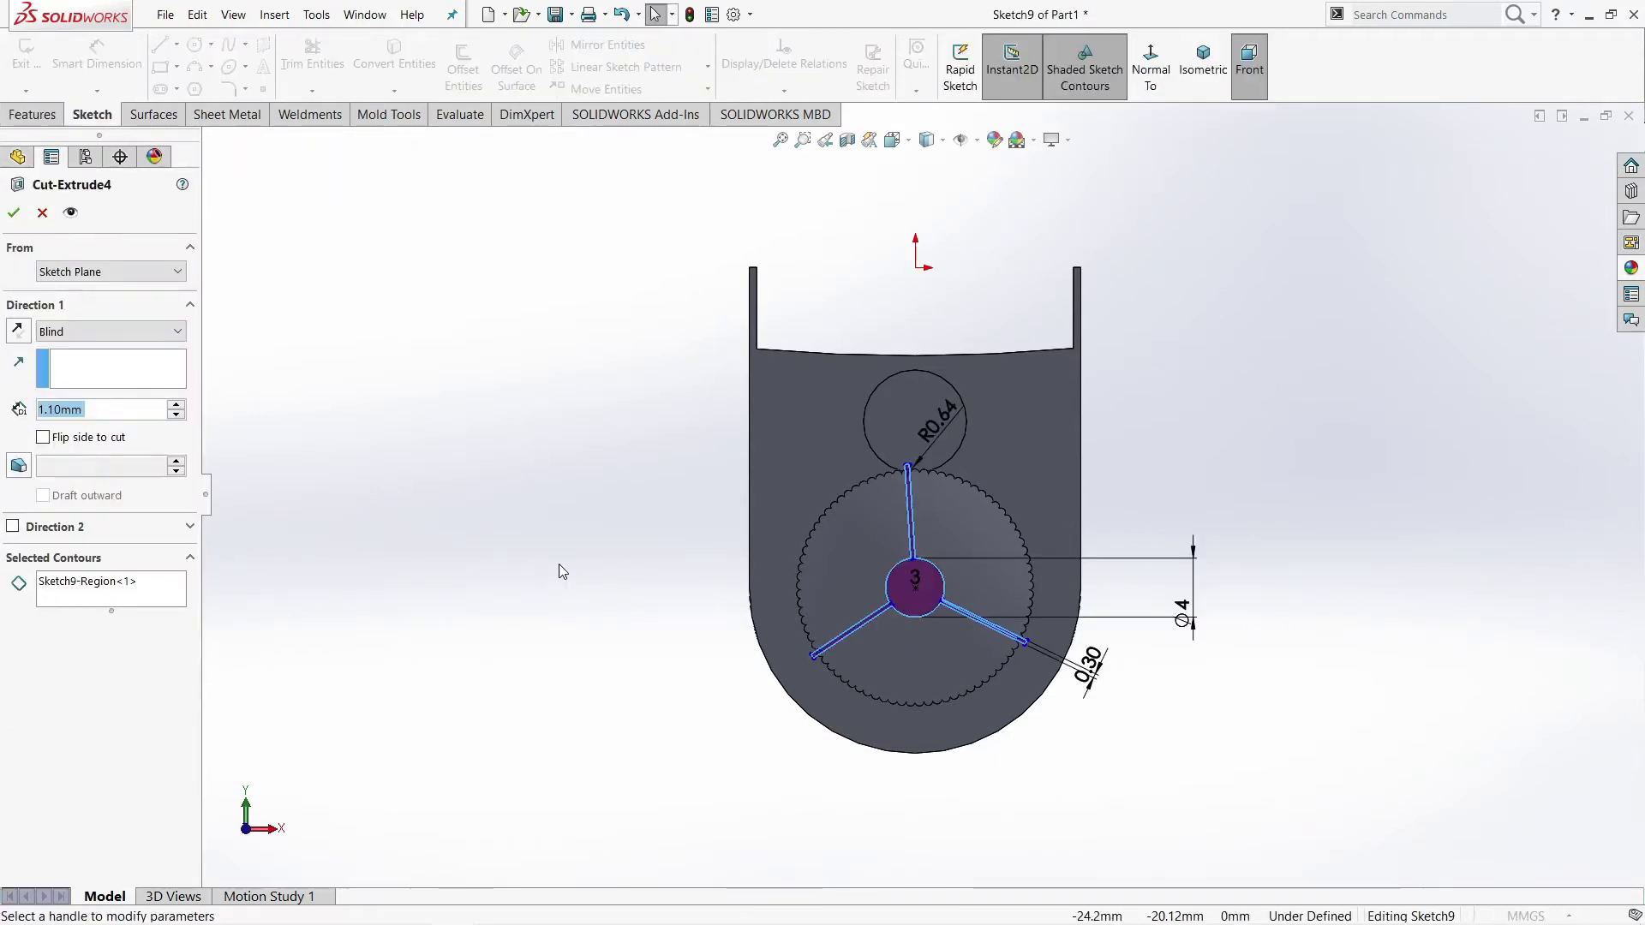
pyautogui.scroll(-5, 1144, 609)
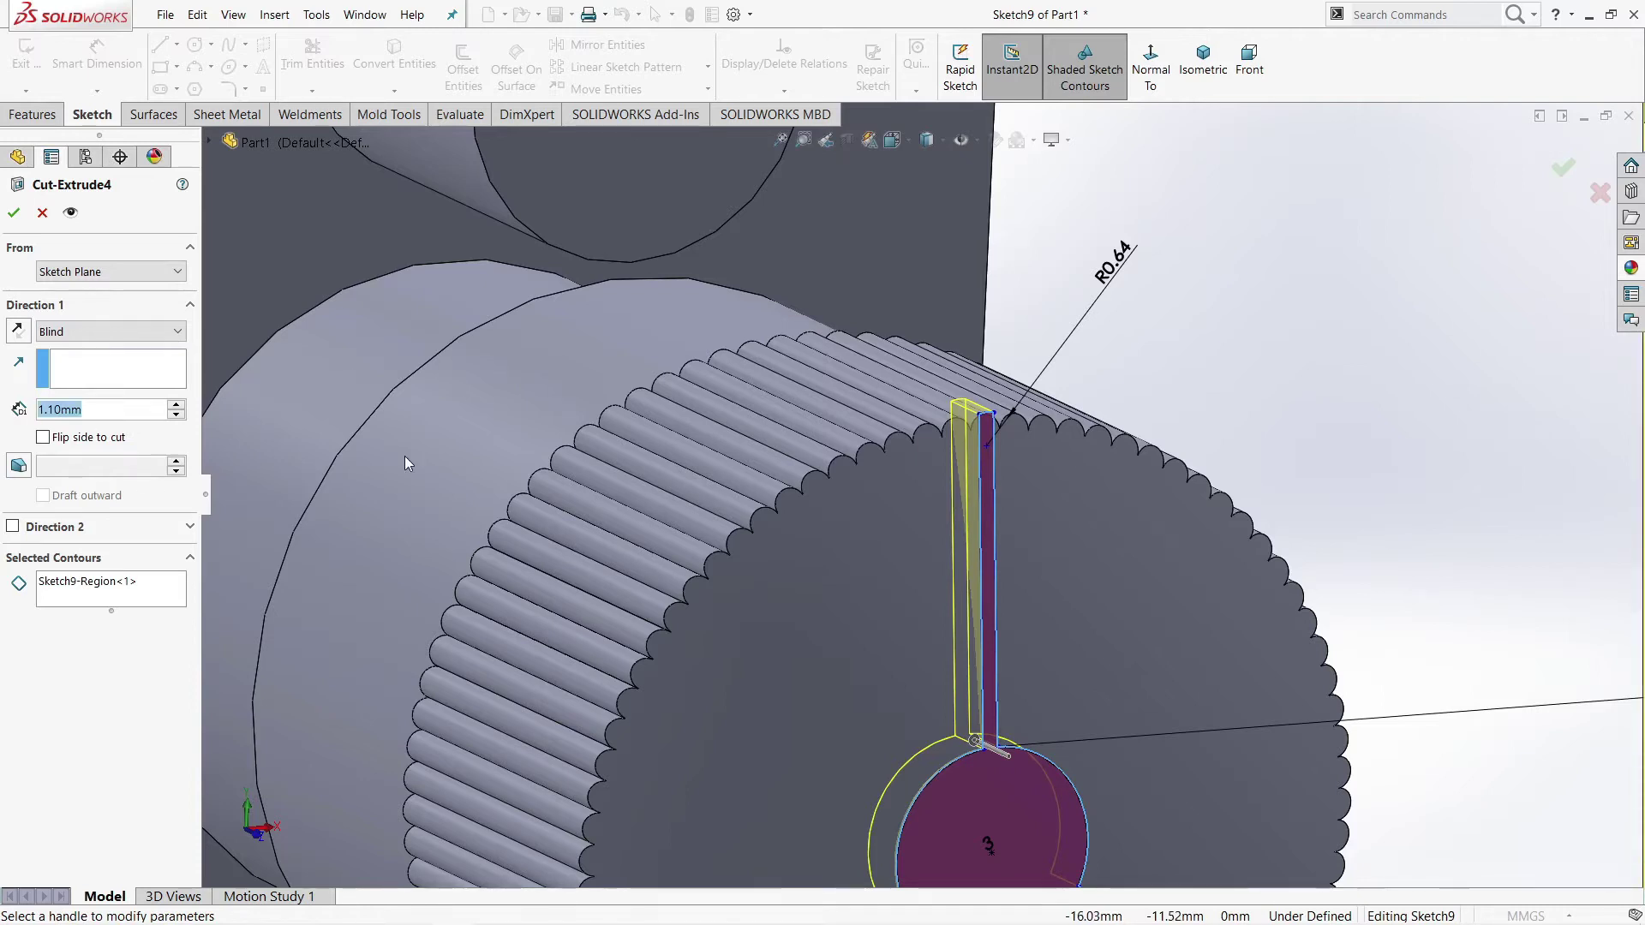
pyautogui.scroll(5, 888, 526)
pyautogui.moveTo(887, 526)
pyautogui.mouseDown(button='middle')
pyautogui.moveTo(934, 568)
pyautogui.moveTo(918, 516)
pyautogui.mouseUp(button='middle')
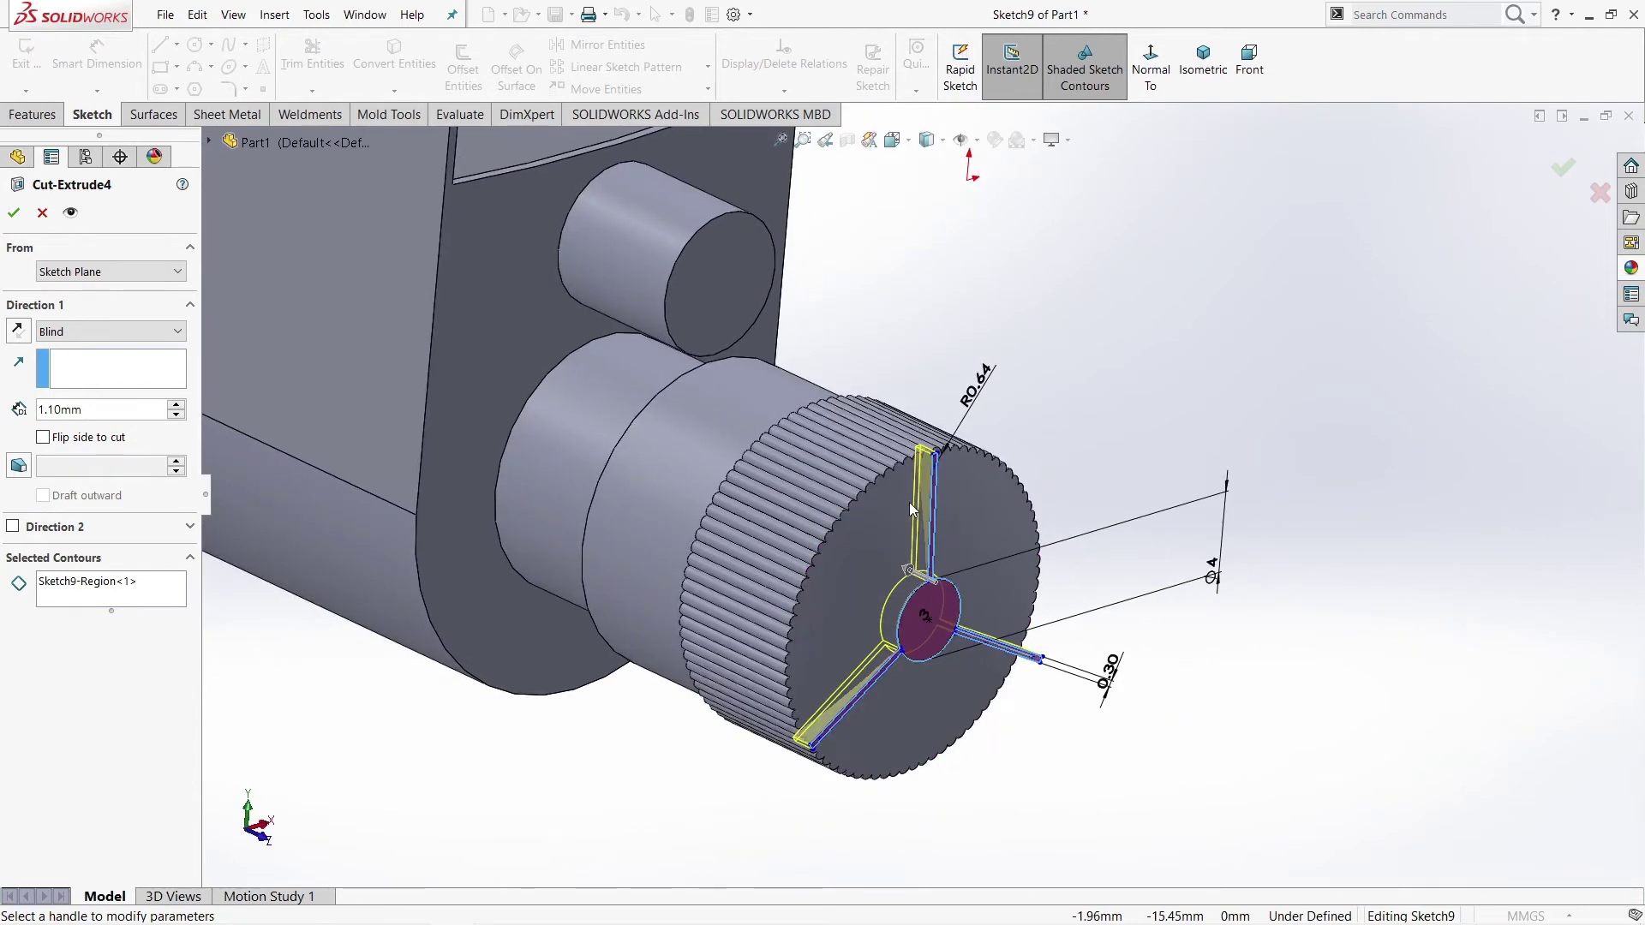
# Step: Accept the Blind 1.10 mm spoke slot cut and orbit out to the whole part
pyautogui.scroll(-2, 912, 487)
pyautogui.scroll(-2, 918, 476)
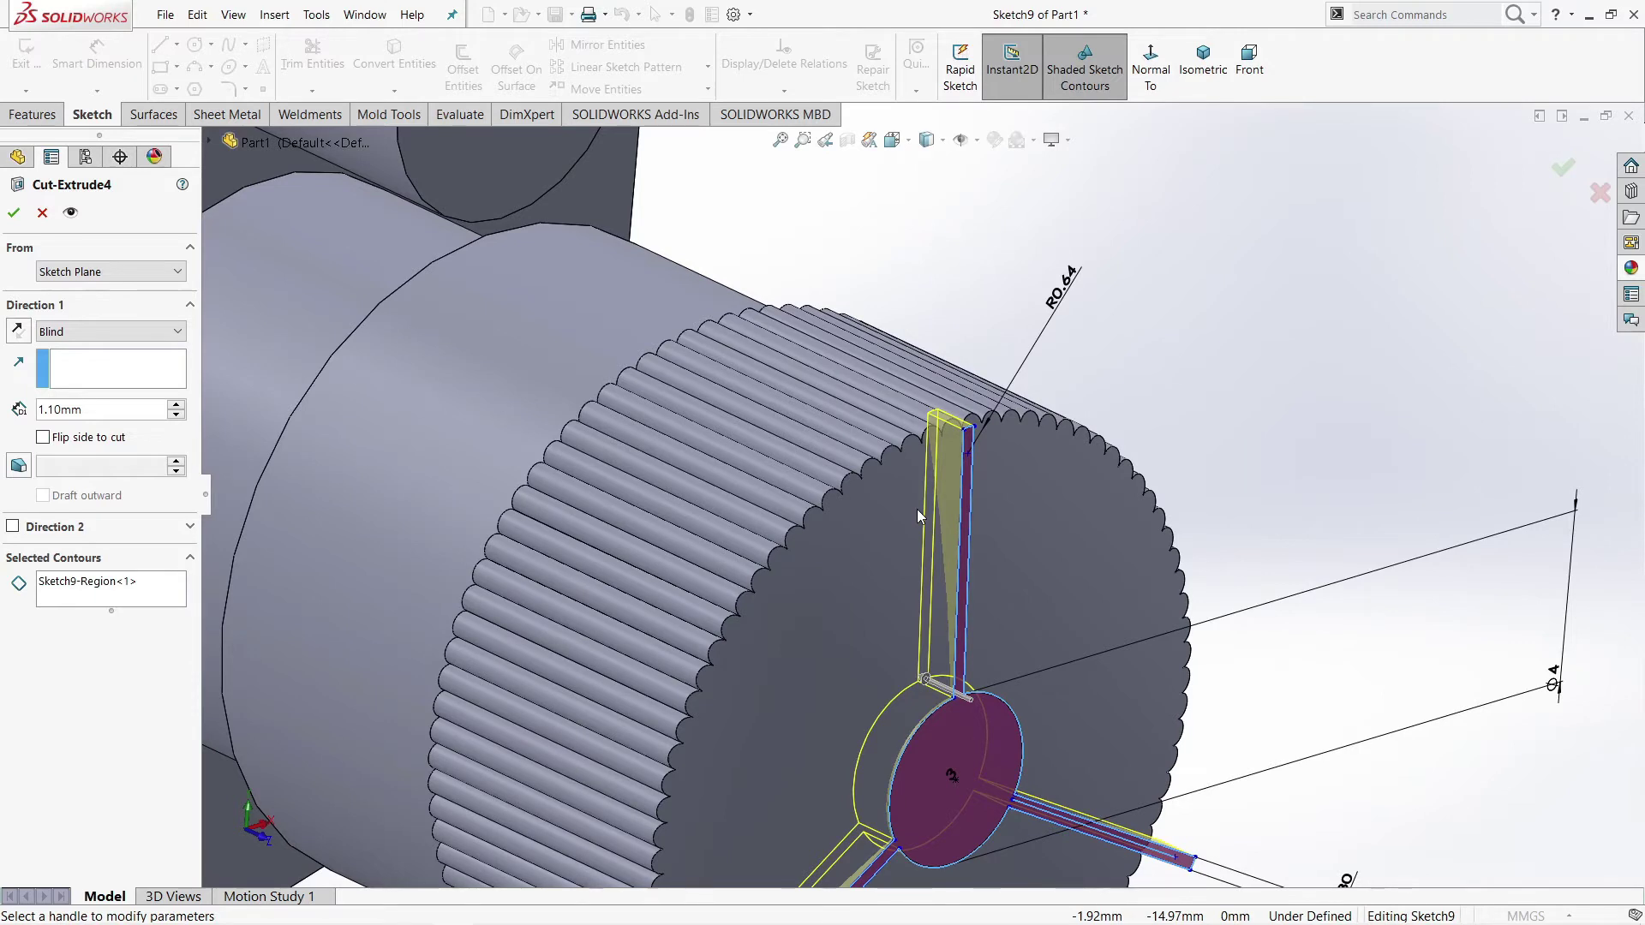
pyautogui.scroll(2, 917, 514)
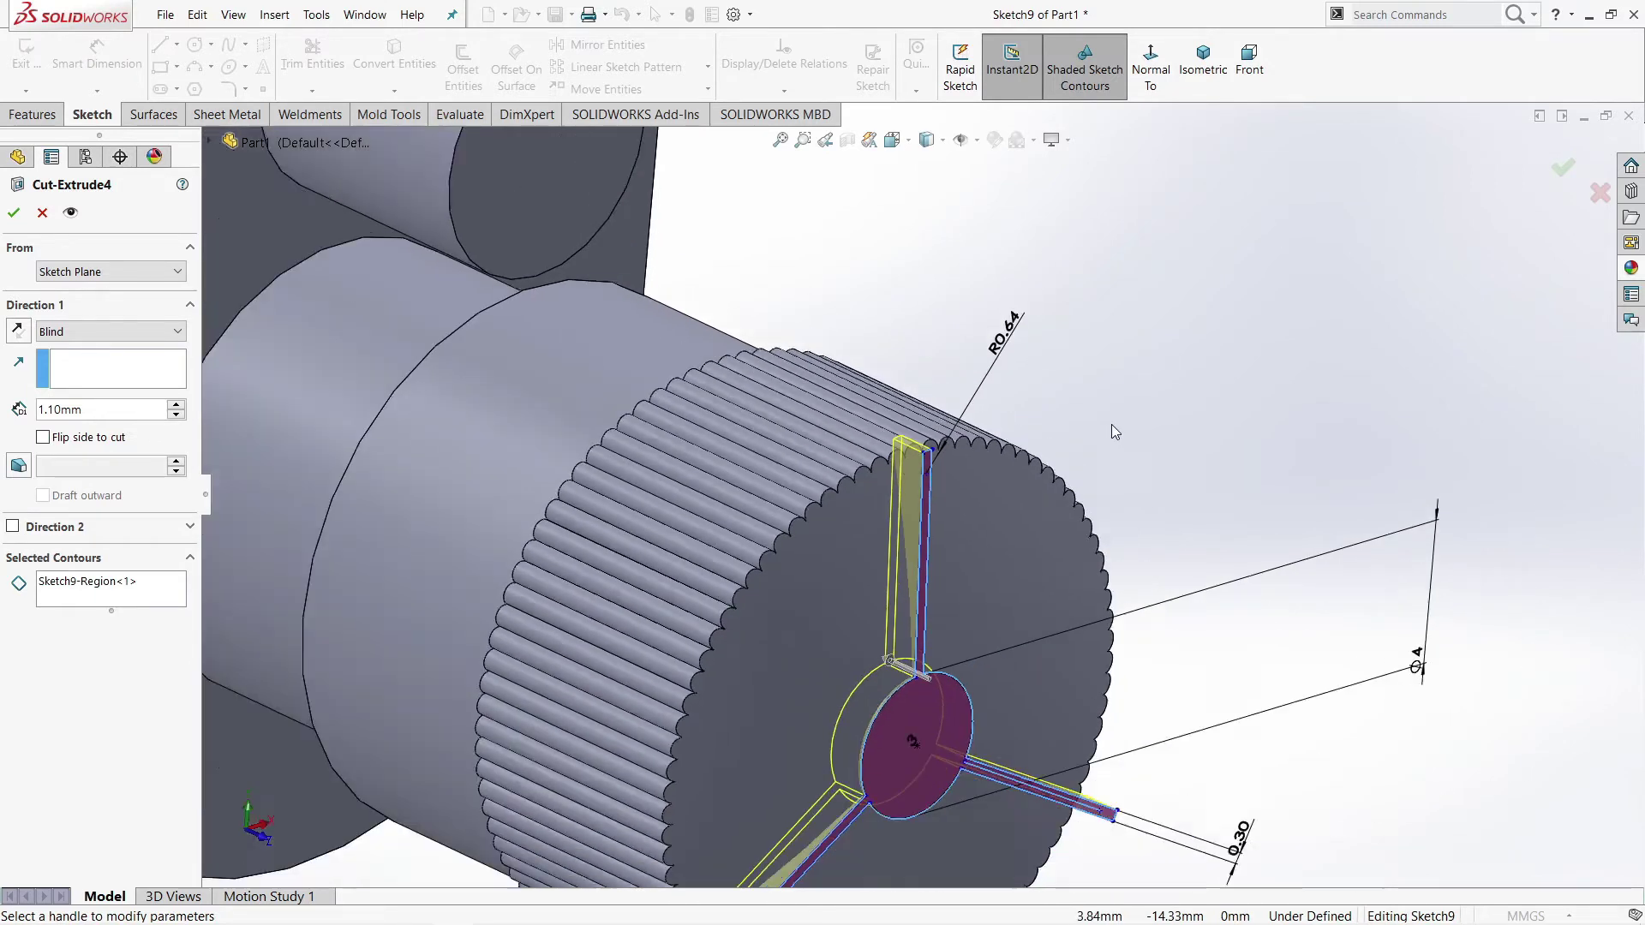
pyautogui.scroll(2, 913, 522)
pyautogui.moveTo(913, 525); pyautogui.dragTo(921, 518, button='middle')
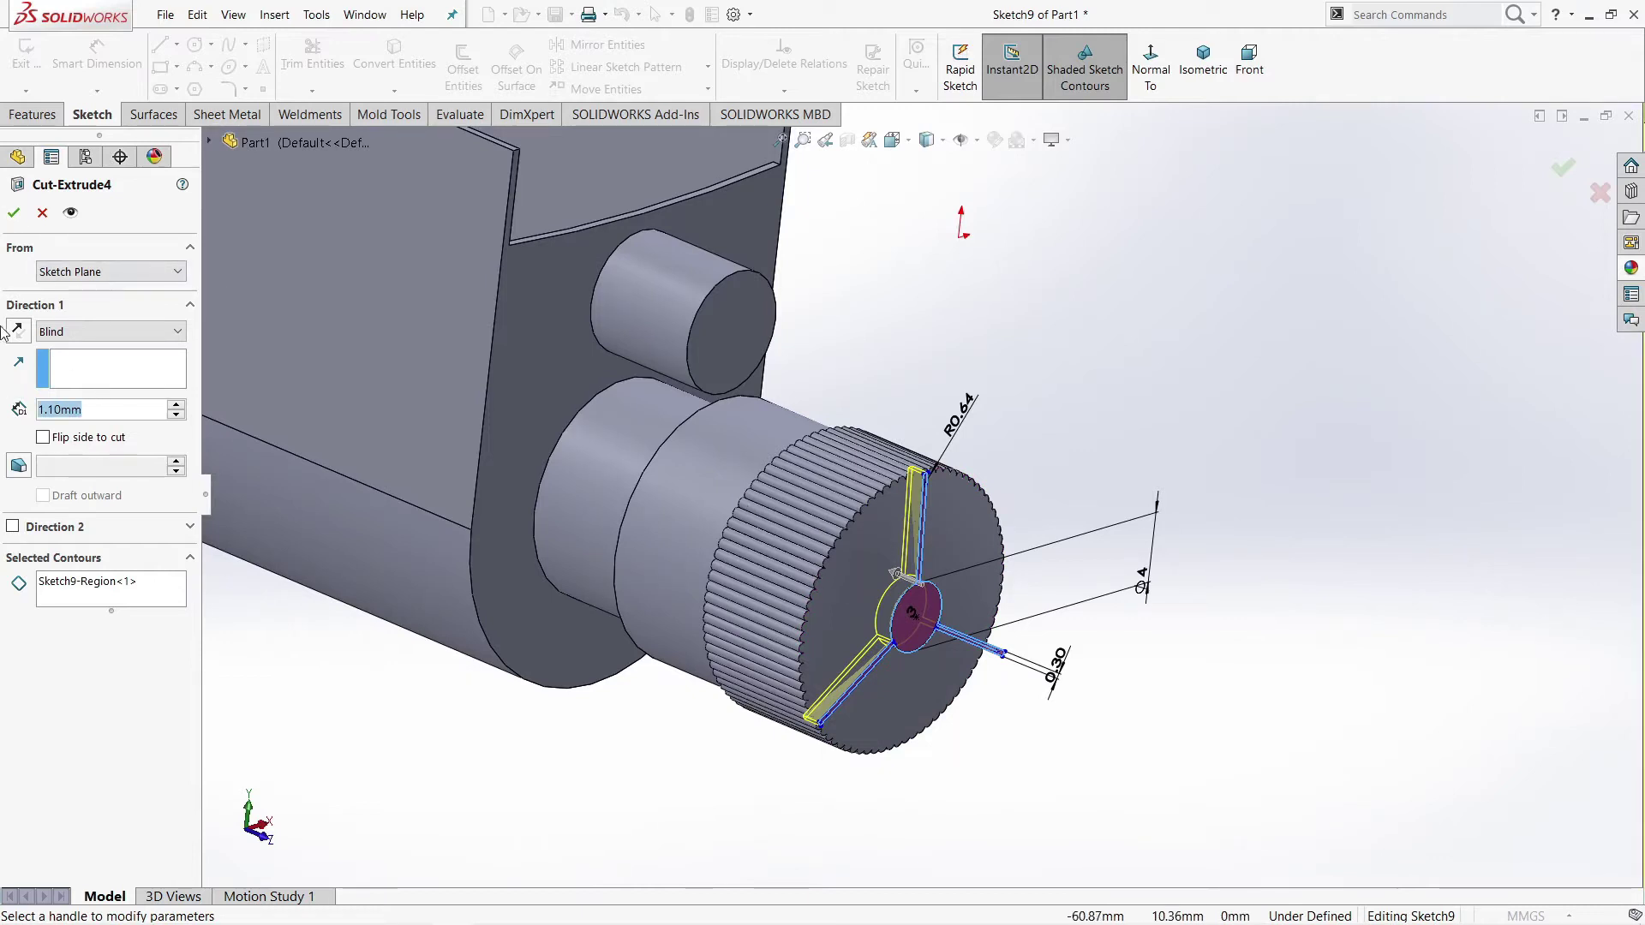
pyautogui.click(12, 216)
pyautogui.scroll(3, 626, 449)
pyautogui.moveTo(625, 449)
pyautogui.mouseDown(button='middle')
pyautogui.moveTo(851, 379)
pyautogui.moveTo(764, 461)
pyautogui.mouseUp(button='middle')
pyautogui.scroll(-5, 763, 461)
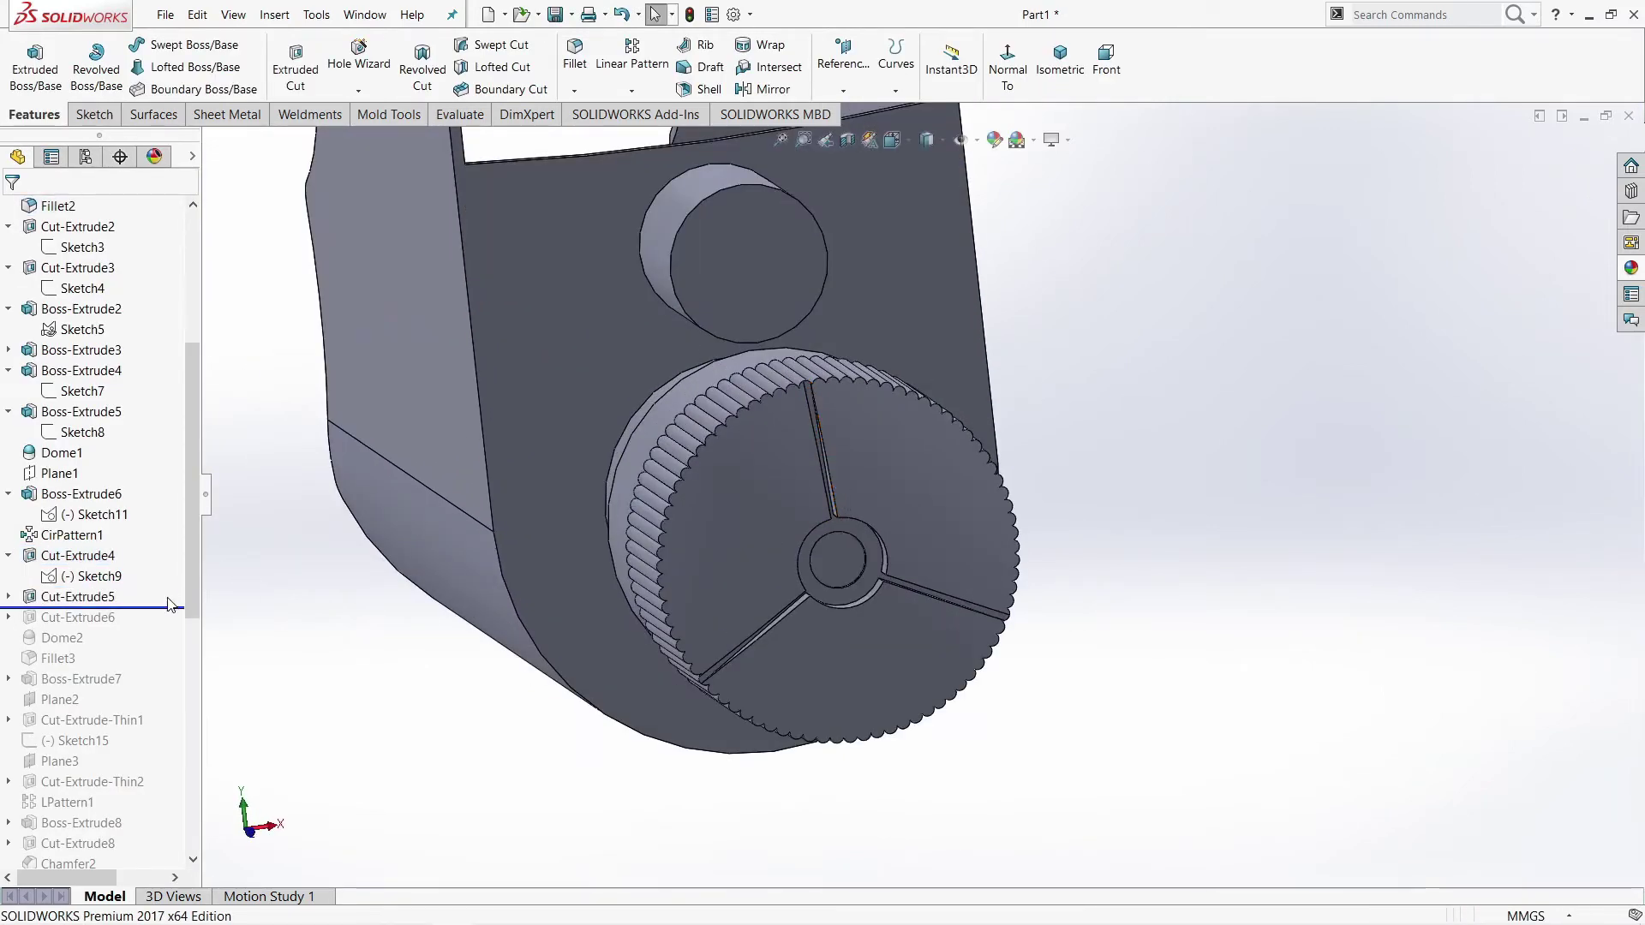
# Step: Expand Cut-Extrude5 to Sketch10 and orbit to a side view of the hub
pyautogui.click(17, 597)
pyautogui.click(9, 597)
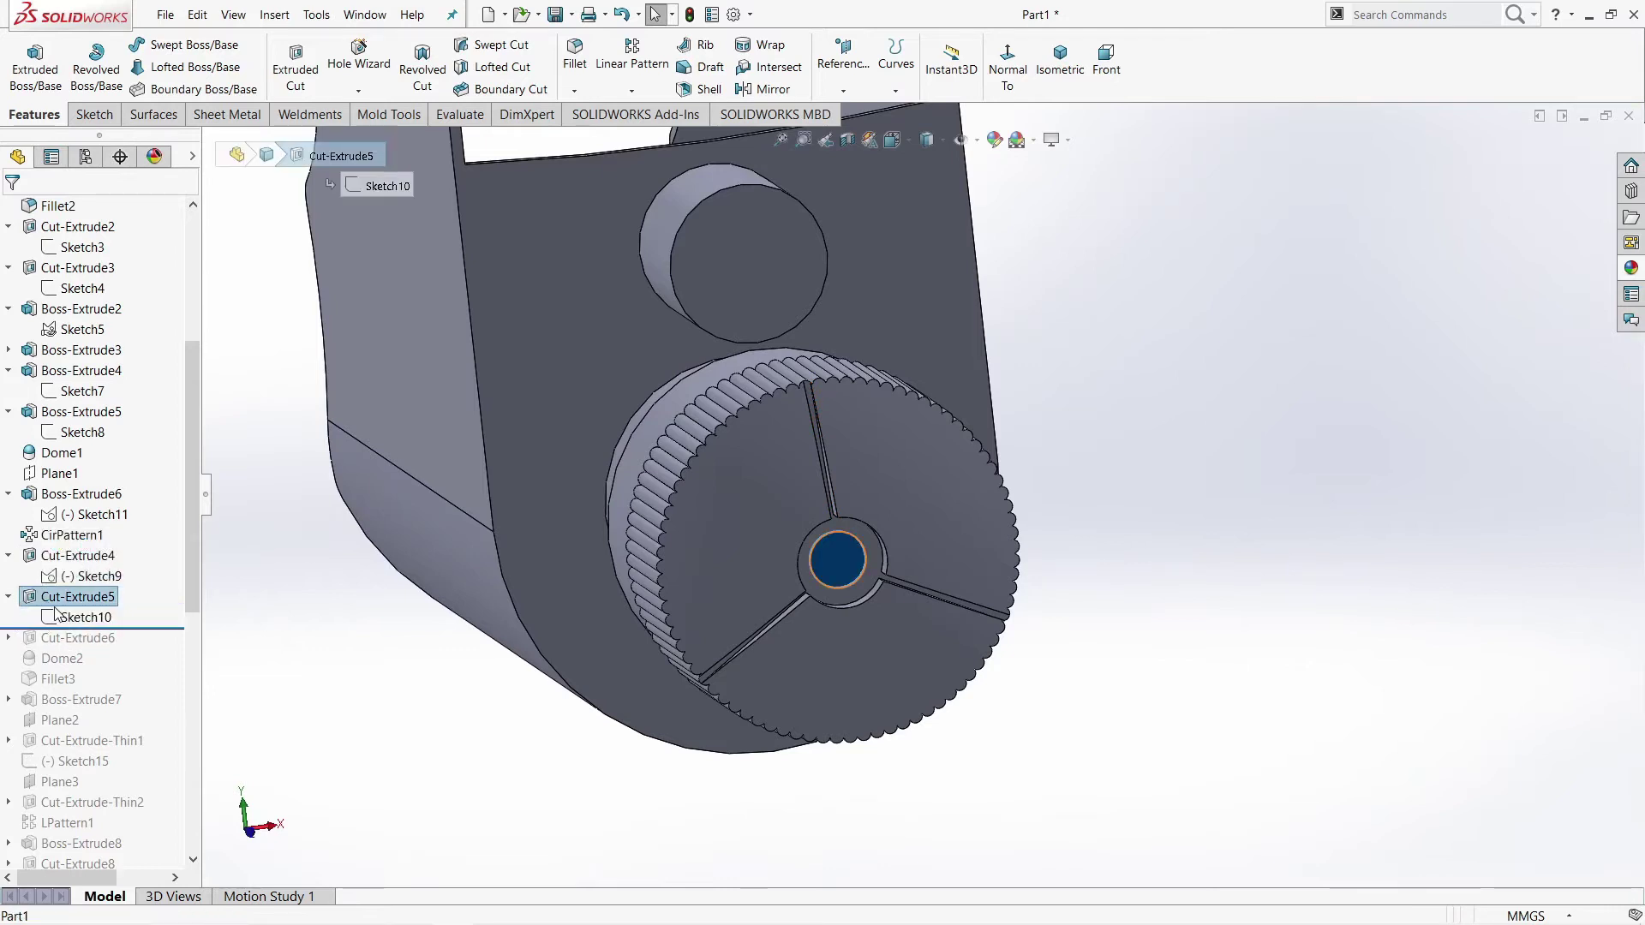
pyautogui.click(83, 616)
pyautogui.moveTo(638, 613)
pyautogui.mouseDown(button='middle')
pyautogui.moveTo(980, 569)
pyautogui.moveTo(831, 507)
pyautogui.mouseUp(button='middle')
pyautogui.scroll(-5, 980, 569)
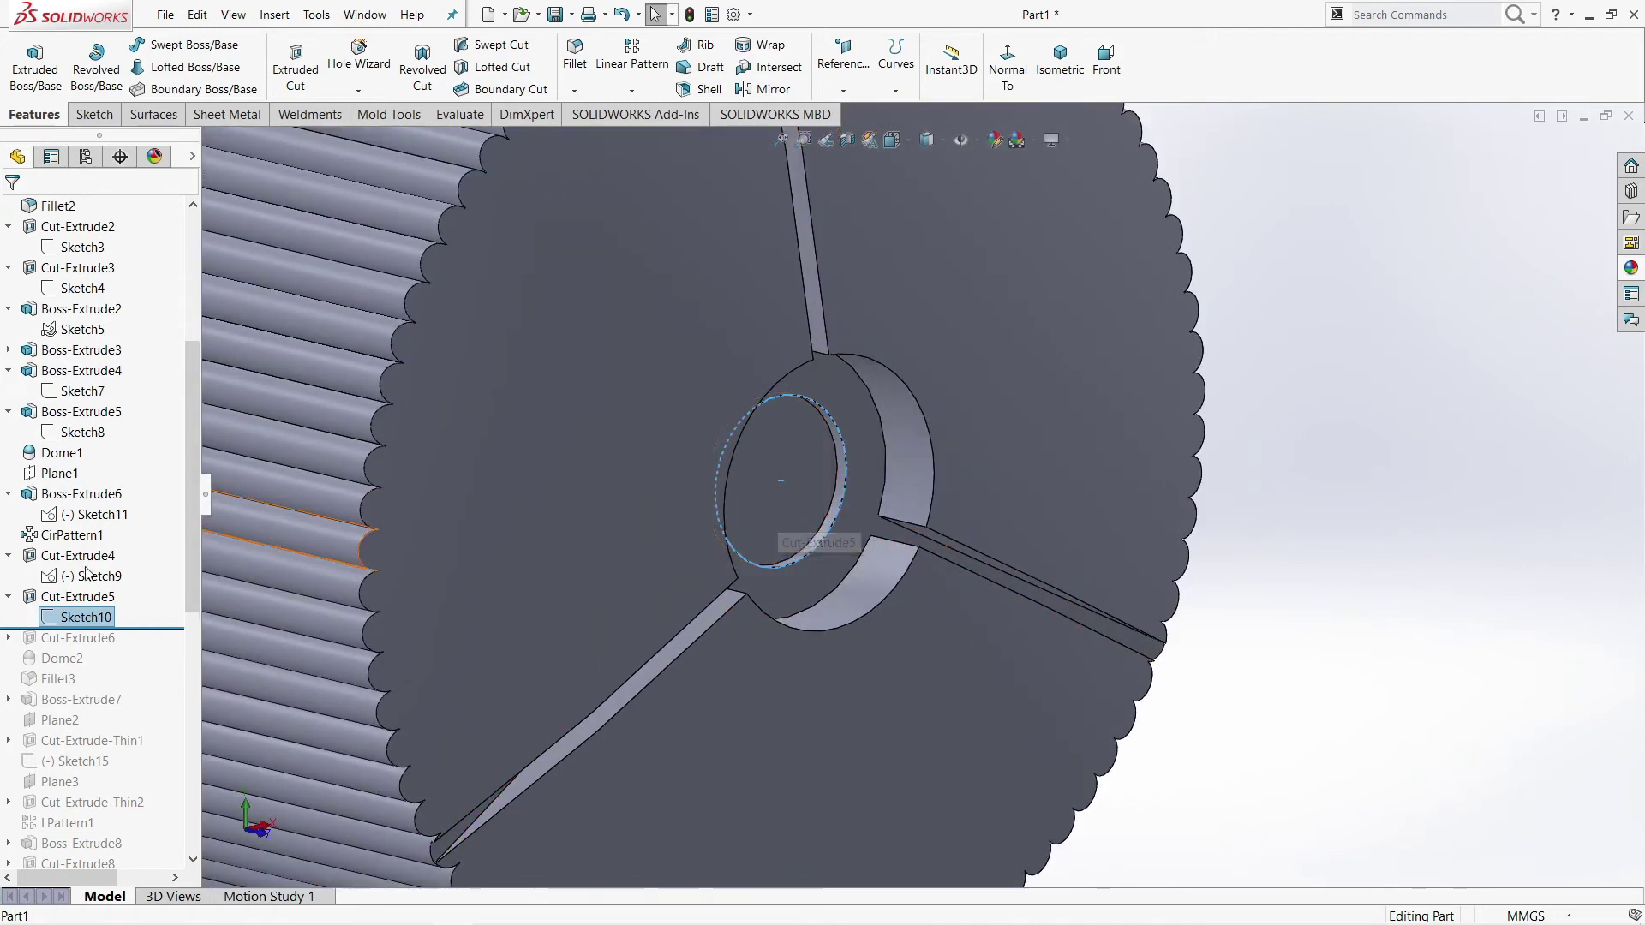
# Step: Confirm Cut-Extrude5's 0.20 mm Blind recess and roll the history forward to Cut-Extrude6
pyautogui.click(60, 597)
pyautogui.click(44, 556)
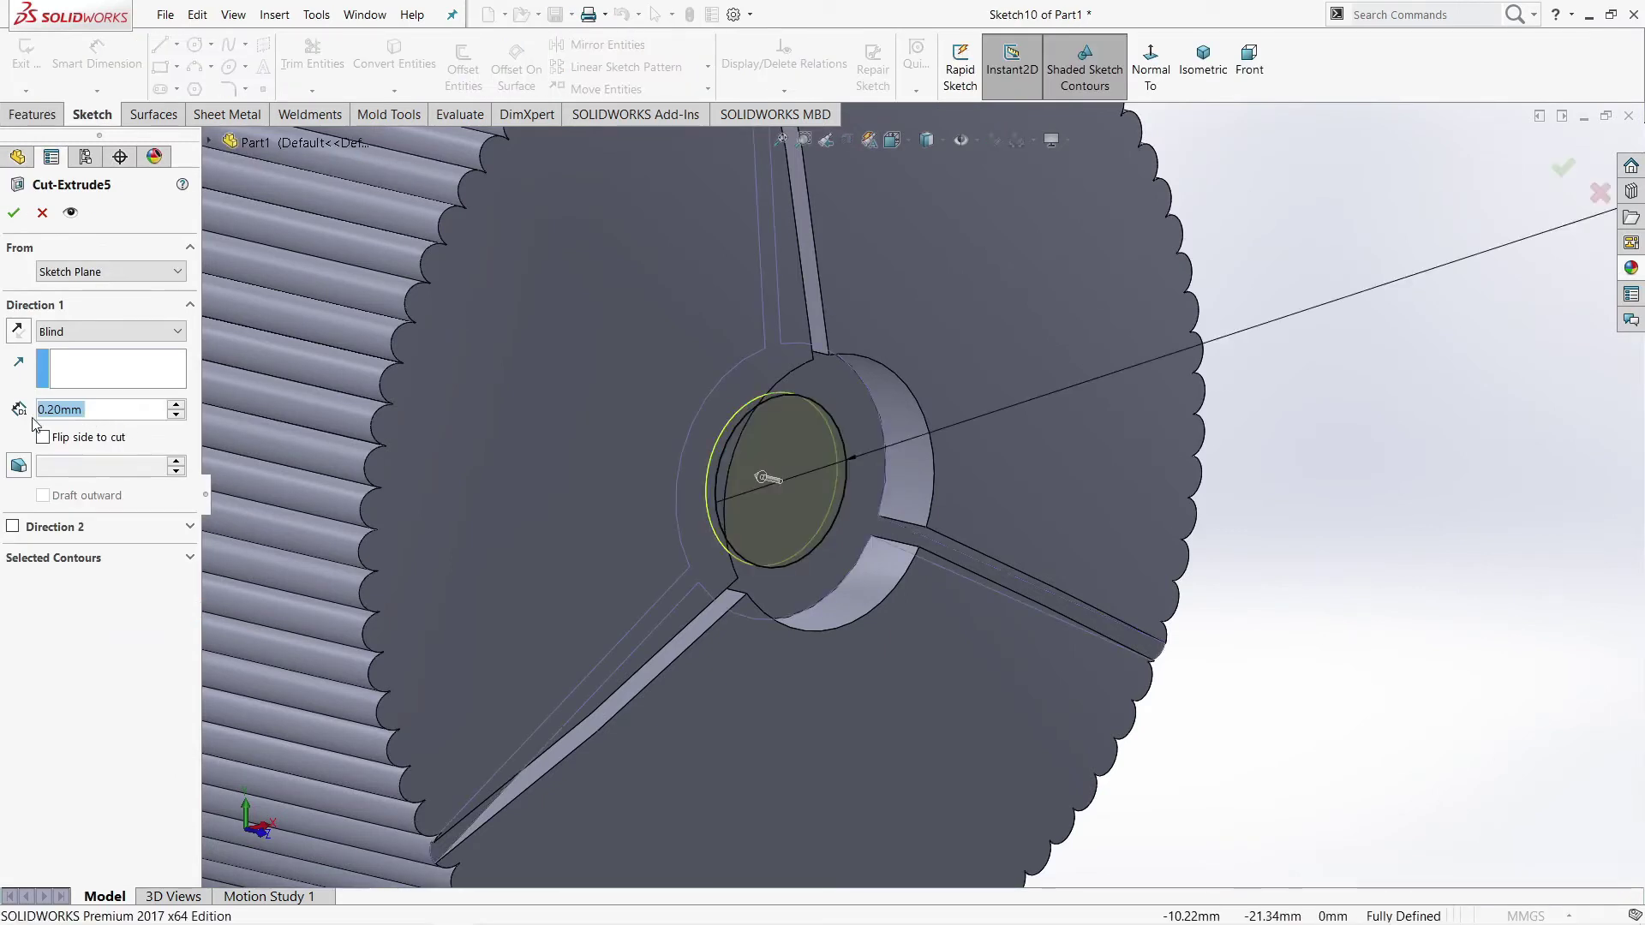
pyautogui.click(14, 214)
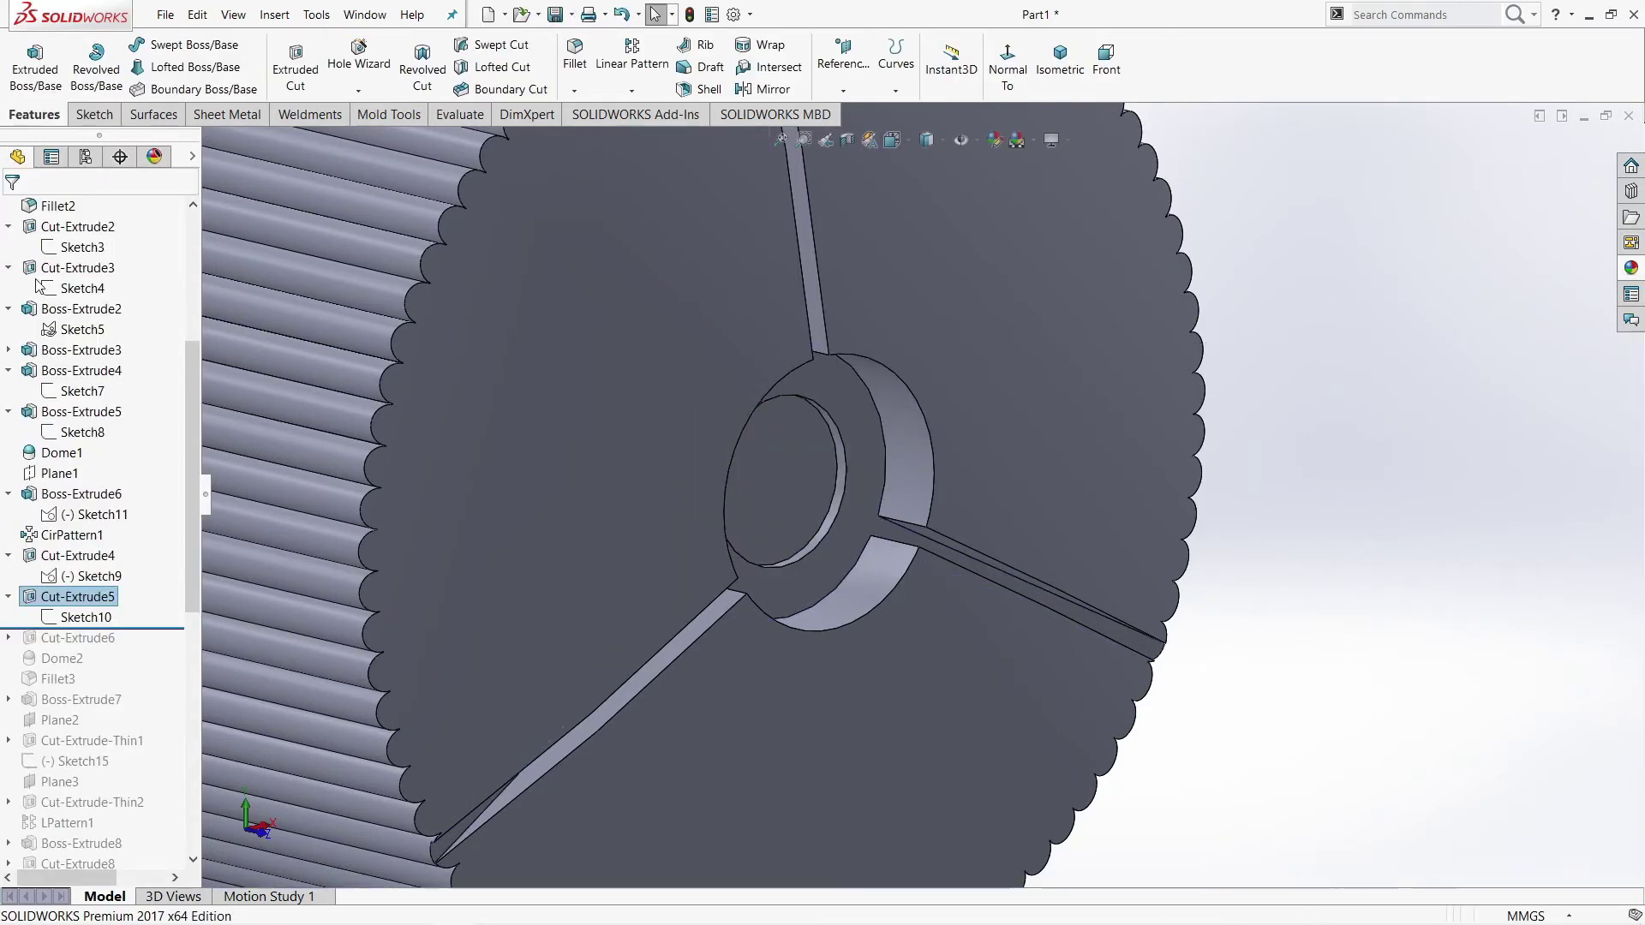
pyautogui.scroll(5, 594, 622)
pyautogui.moveTo(712, 602)
pyautogui.mouseDown(button='middle')
pyautogui.moveTo(747, 558)
pyautogui.moveTo(400, 595)
pyautogui.mouseUp(button='middle')
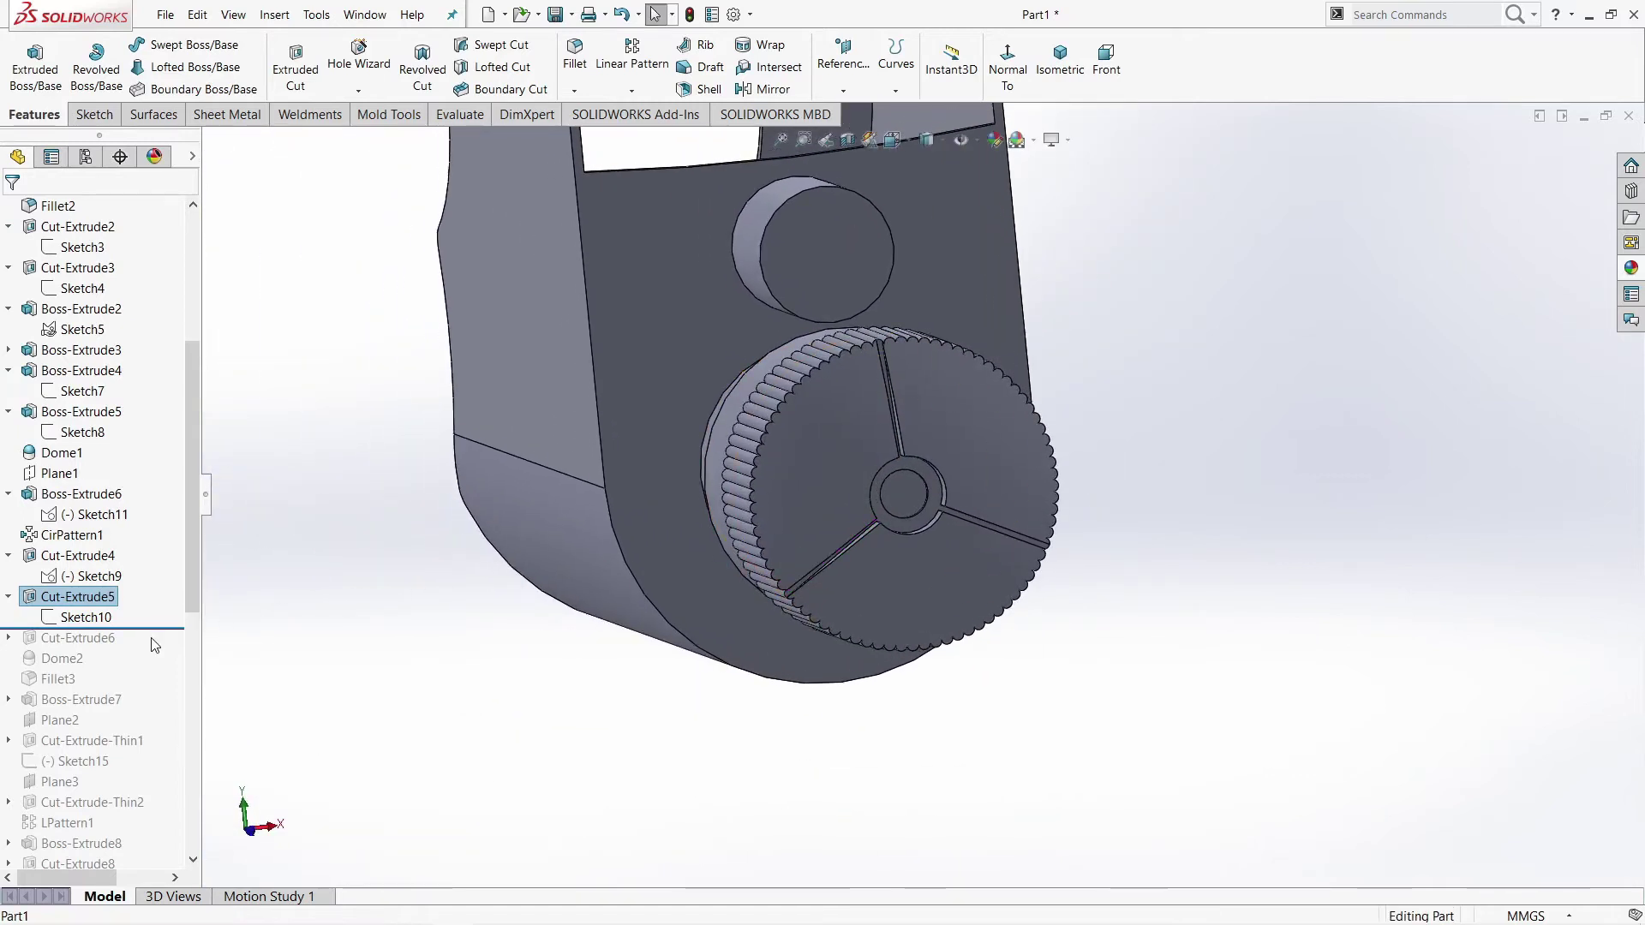
pyautogui.moveTo(161, 629); pyautogui.dragTo(159, 648)
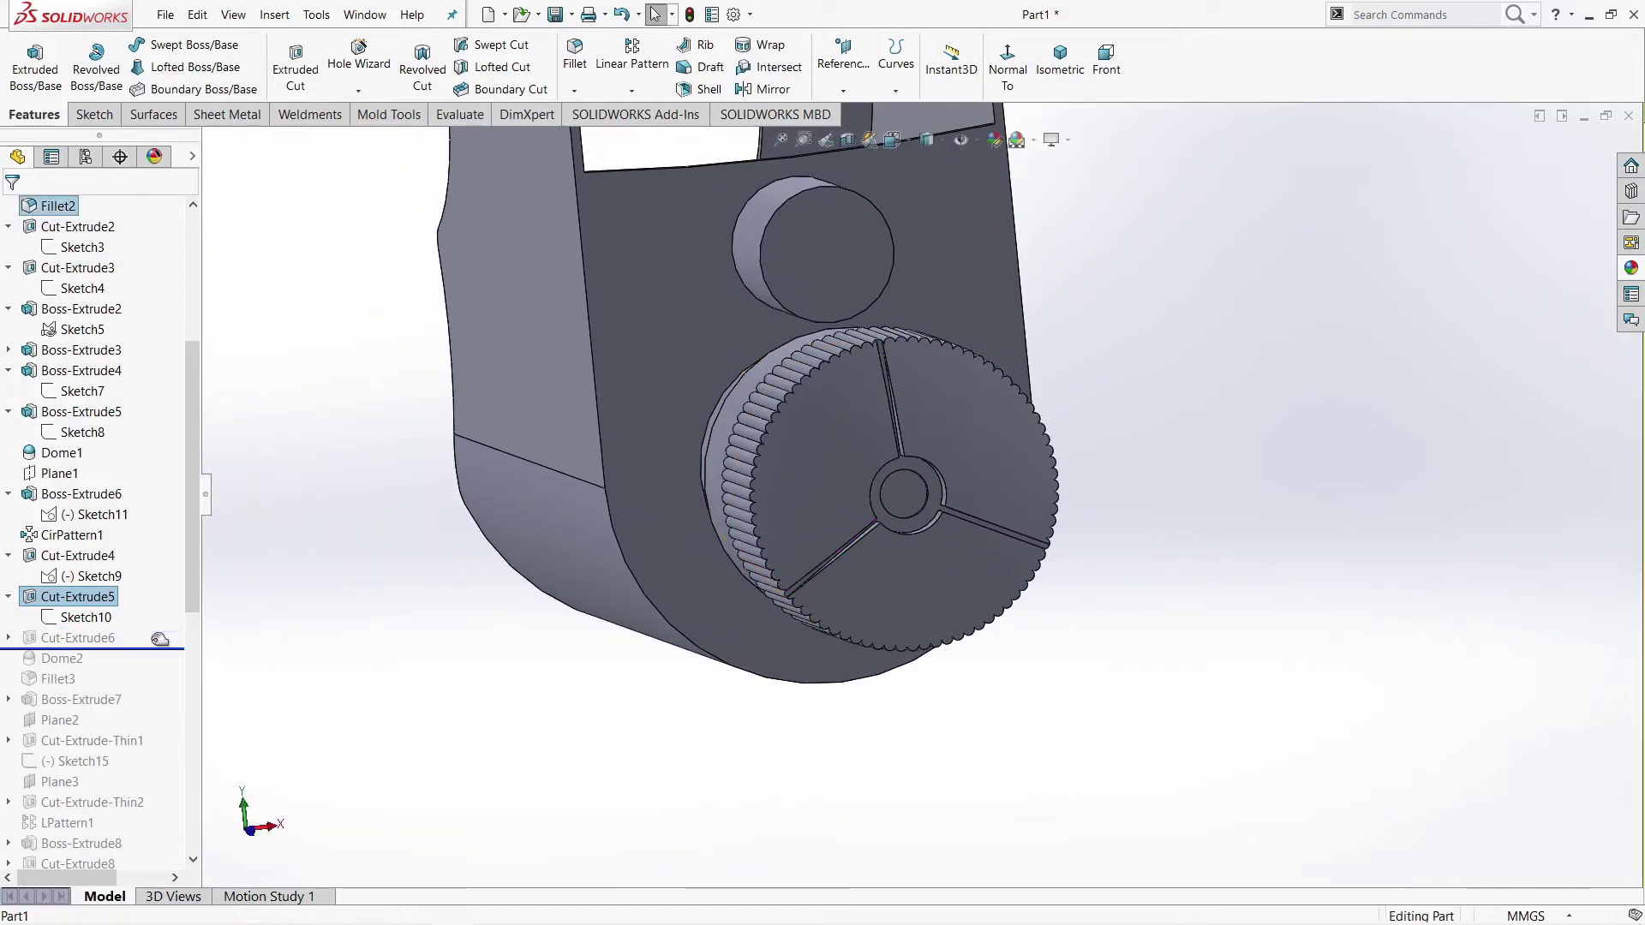
# Step: Confirm Cut-Extrude6's 0.50 mm cut in the upper cylinder
pyautogui.click(56, 643)
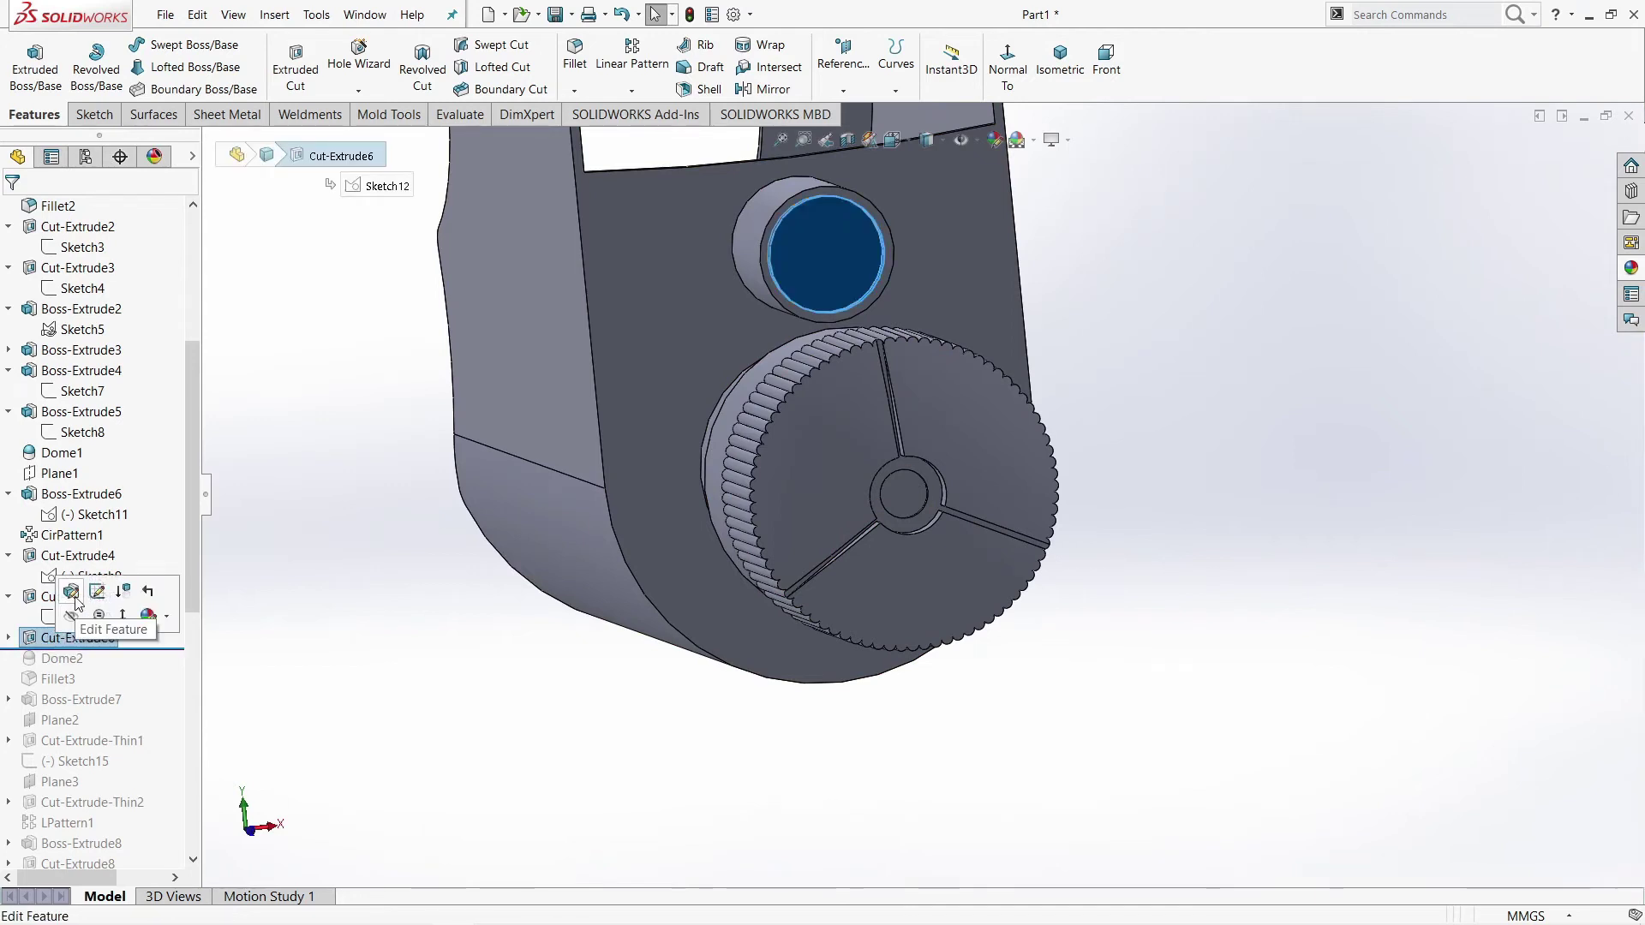
pyautogui.click(71, 591)
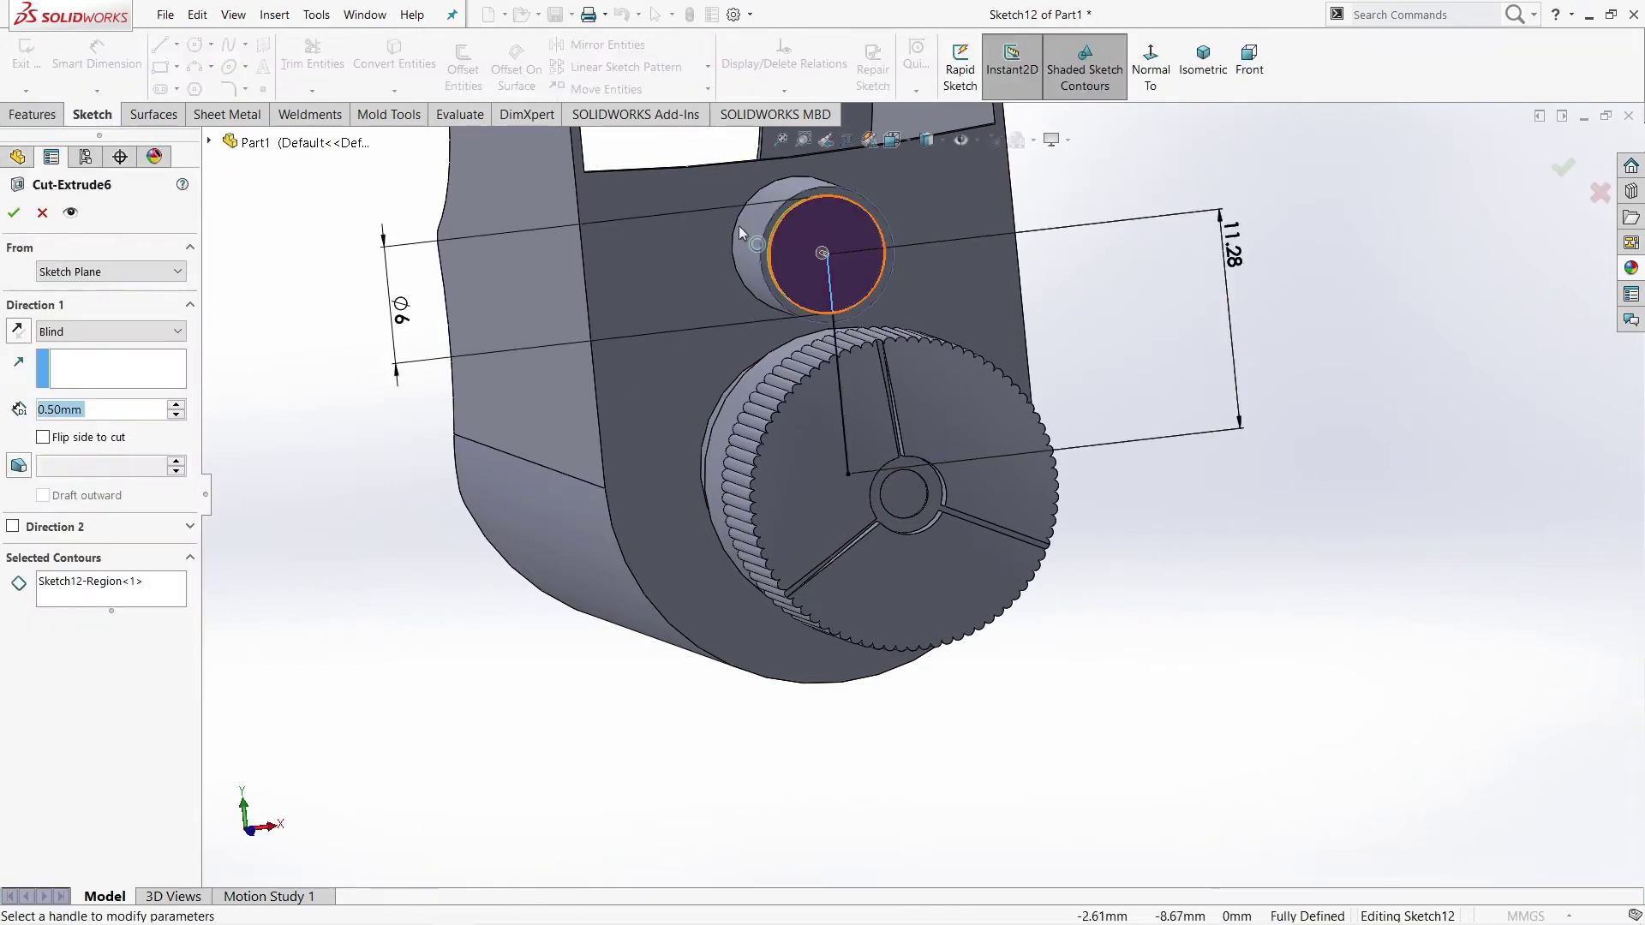
pyautogui.moveTo(865, 266)
pyautogui.mouseDown(button='middle')
pyautogui.moveTo(889, 257)
pyautogui.moveTo(837, 264)
pyautogui.mouseUp(button='middle')
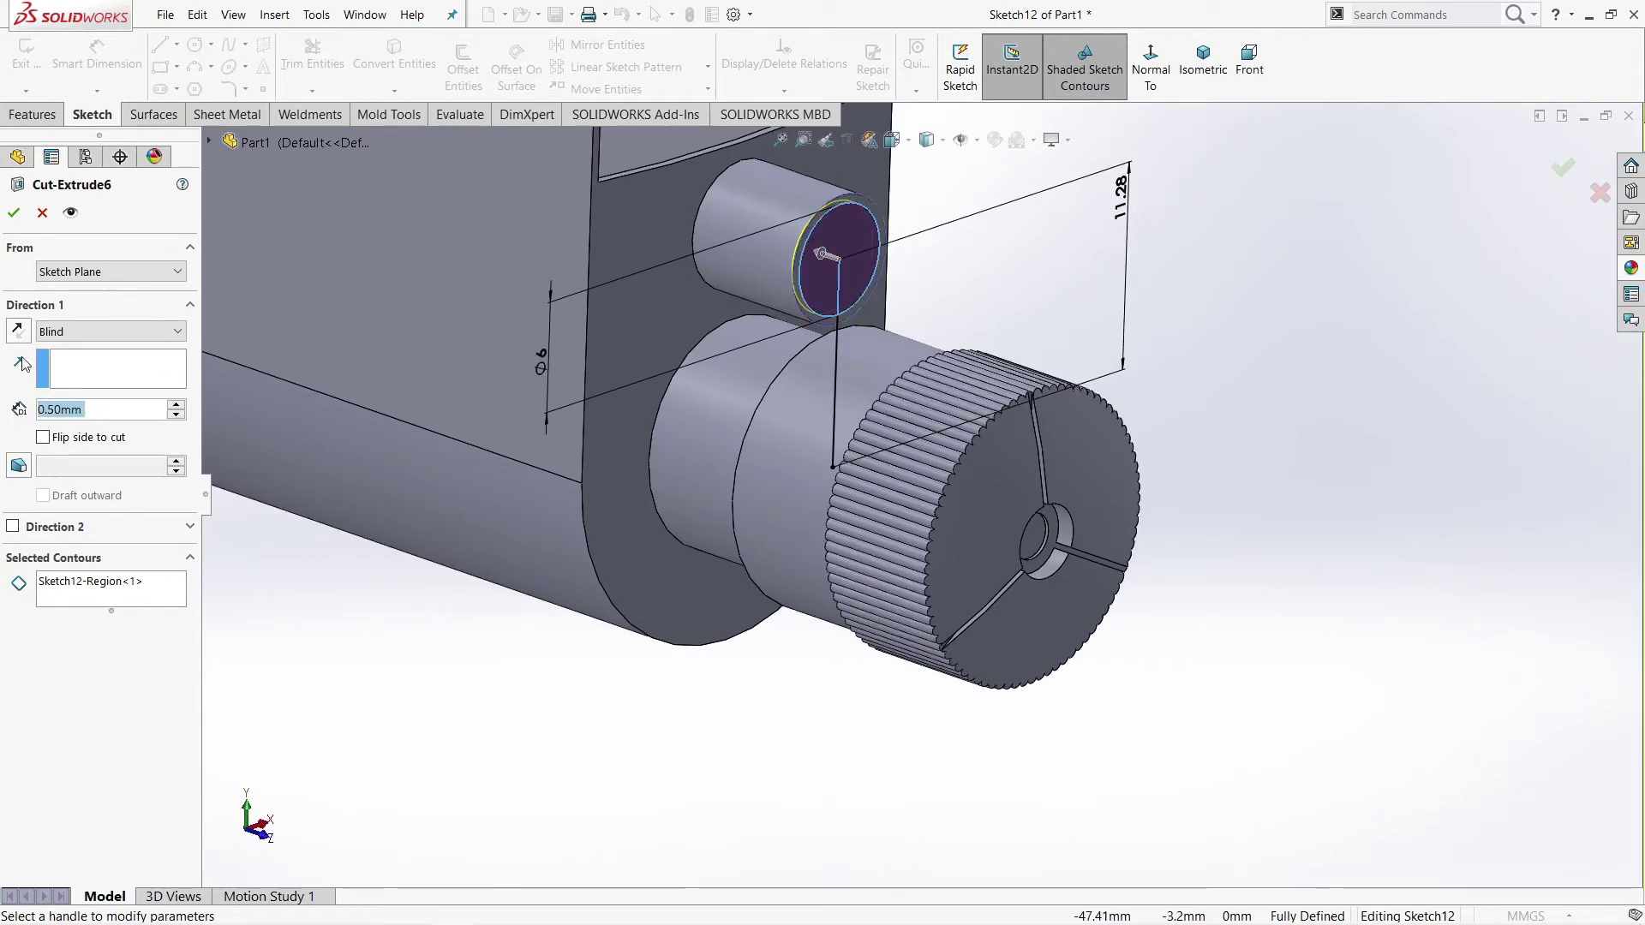
pyautogui.click(14, 214)
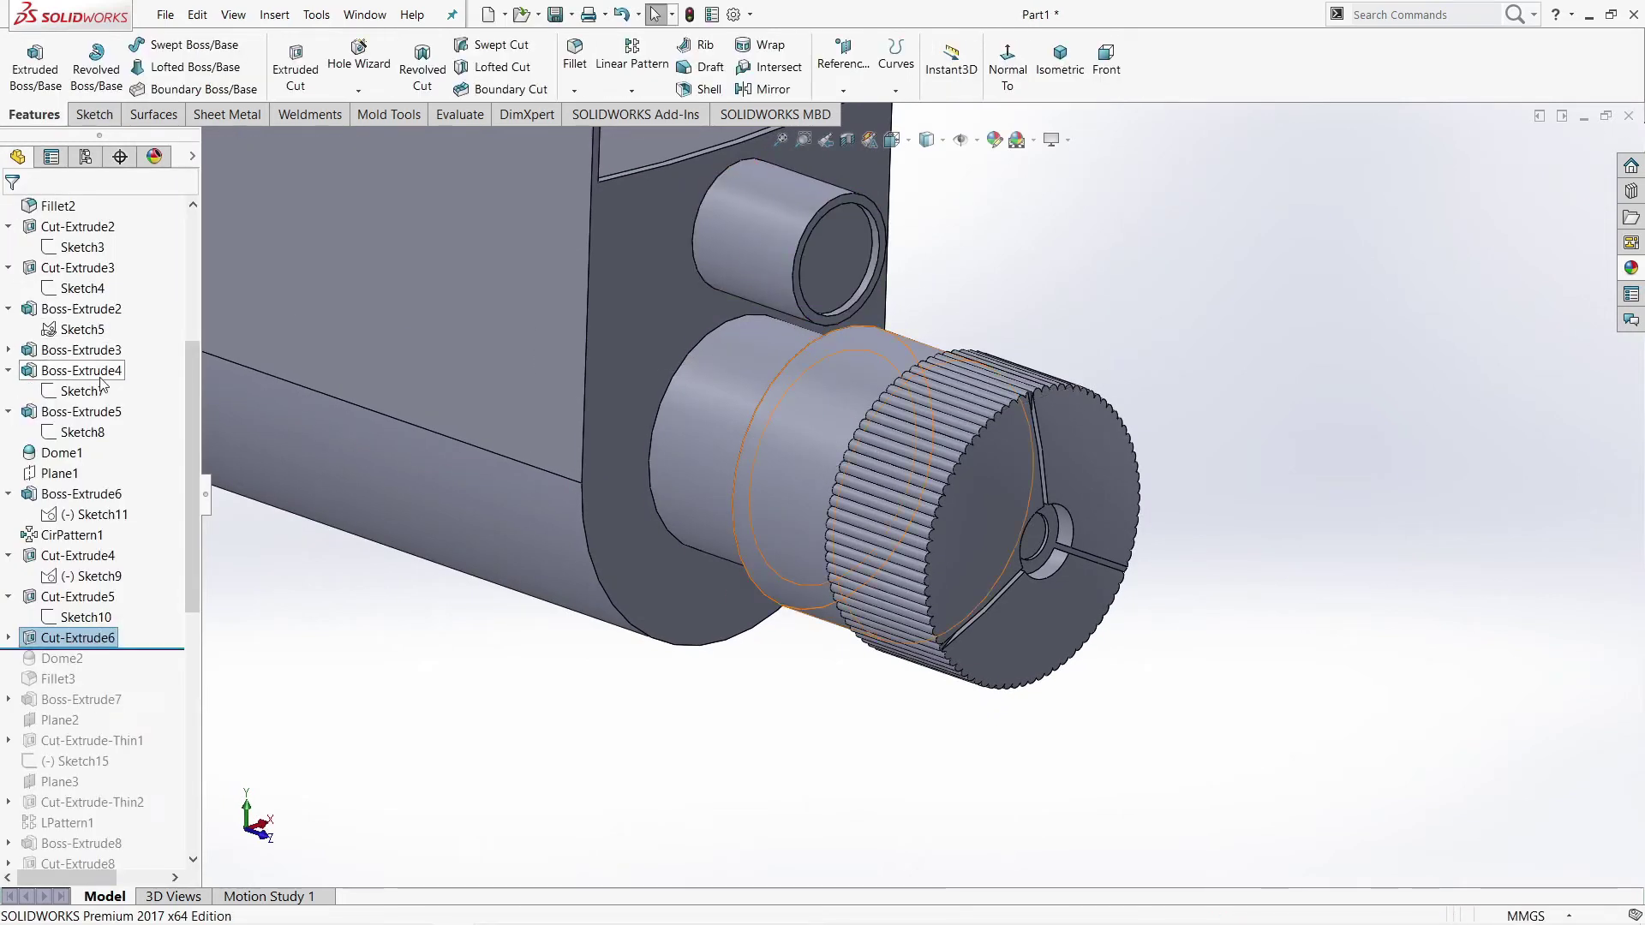
# Step: Roll forward to Dome2 and accept its 2.00 mm dome on the lens face
pyautogui.moveTo(161, 650); pyautogui.dragTo(158, 662)
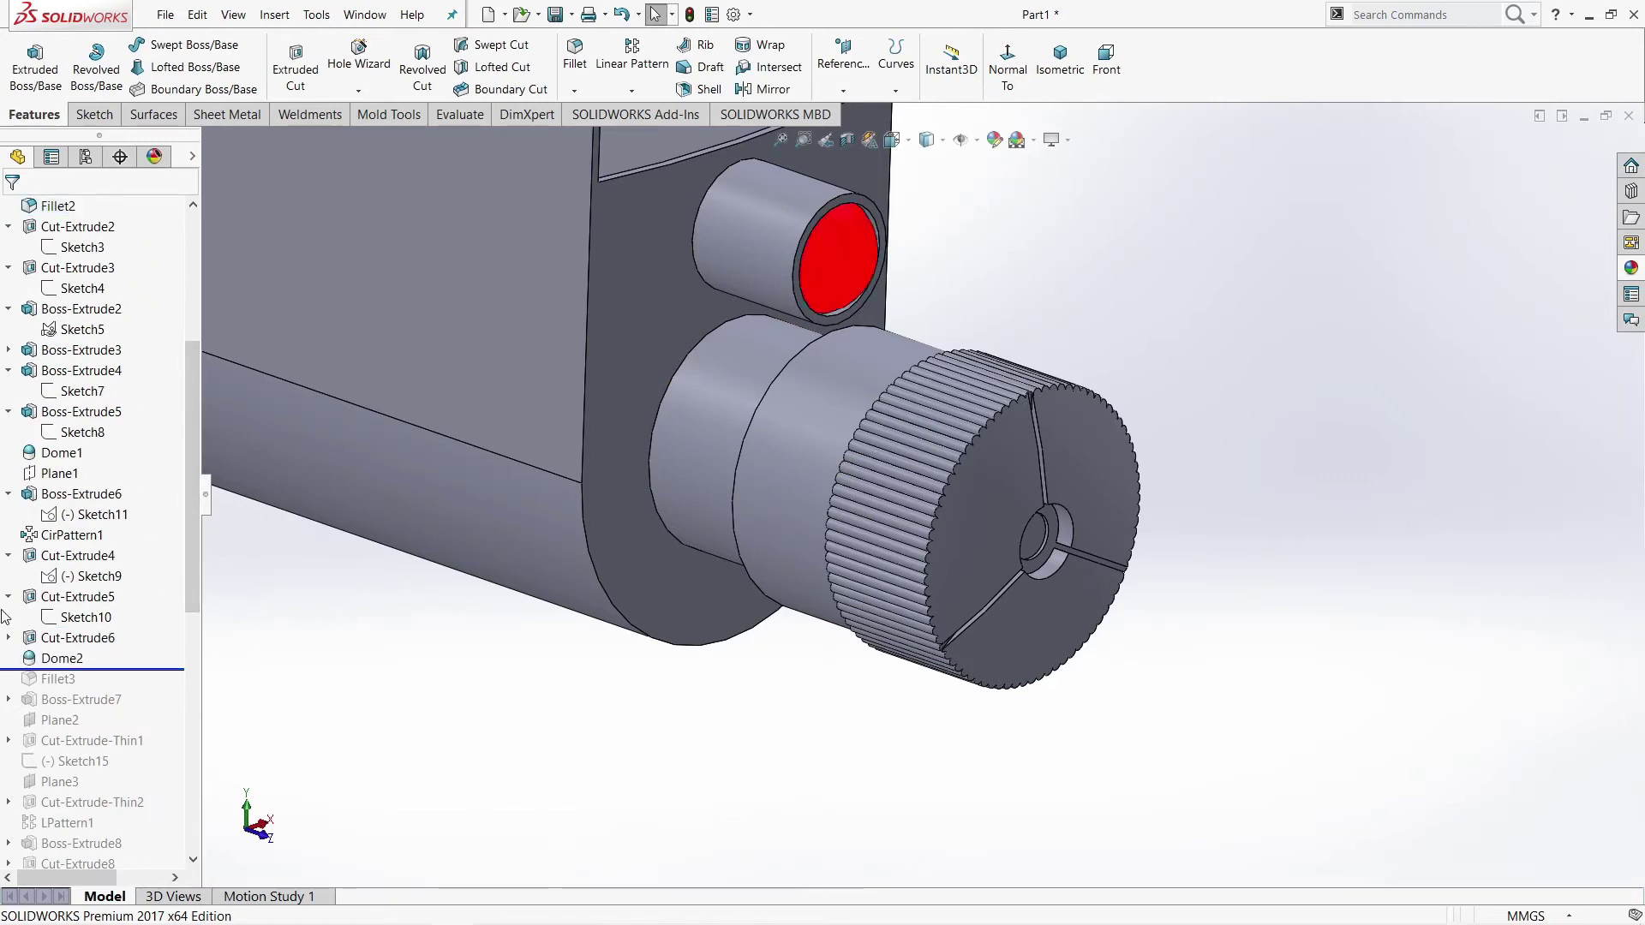
pyautogui.click(33, 663)
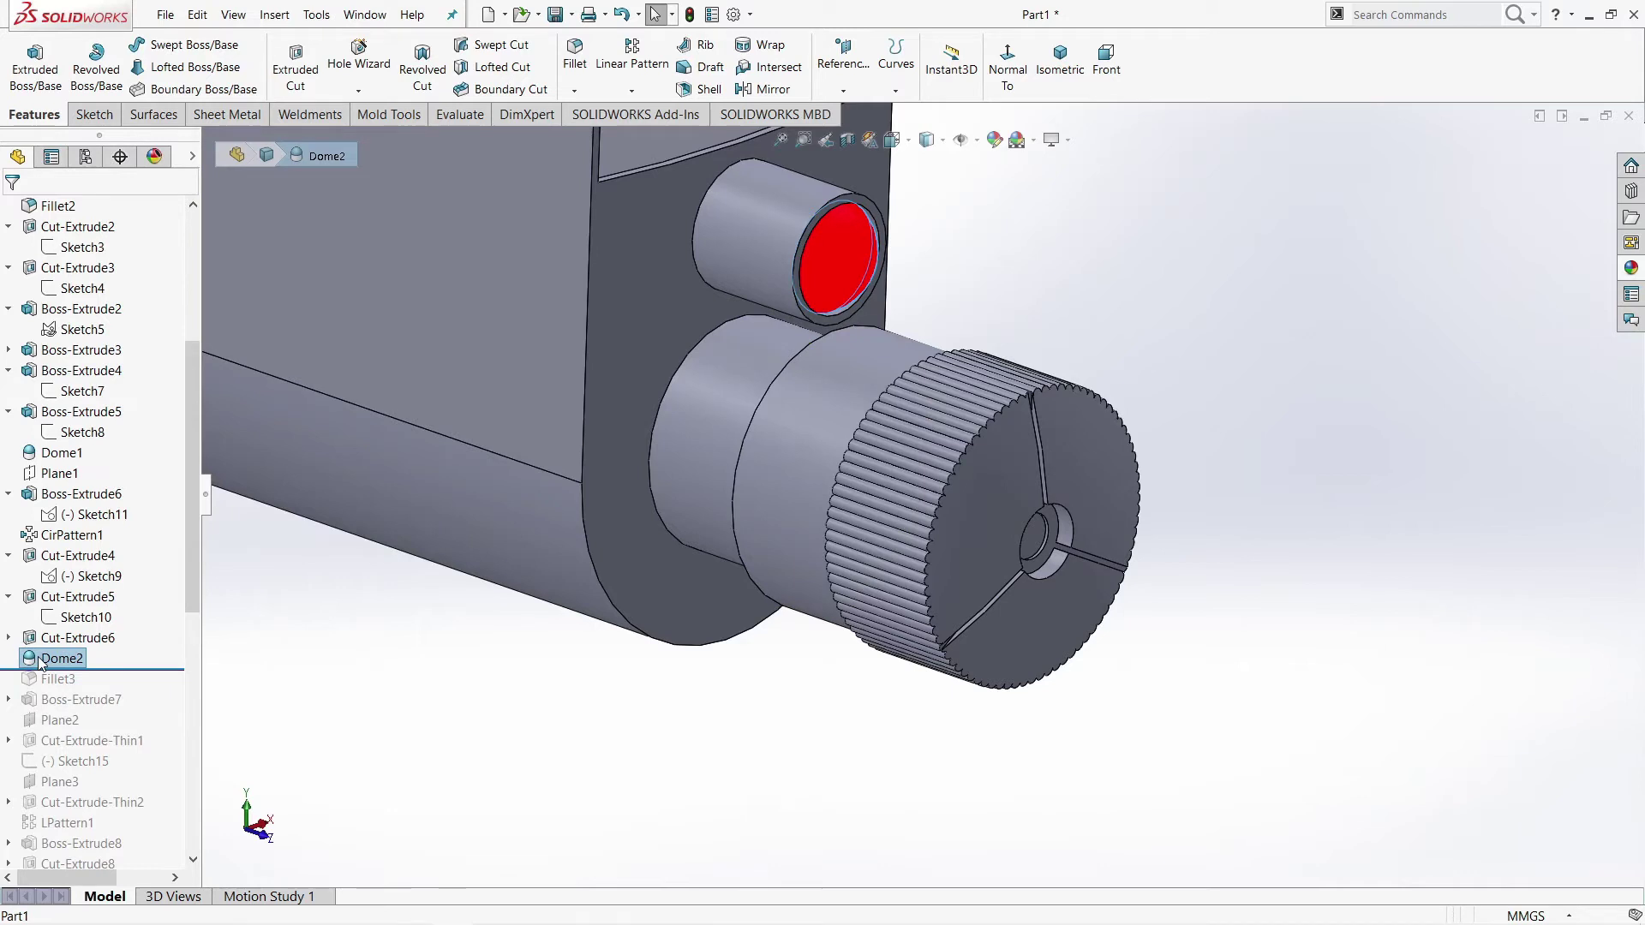
pyautogui.click(62, 615)
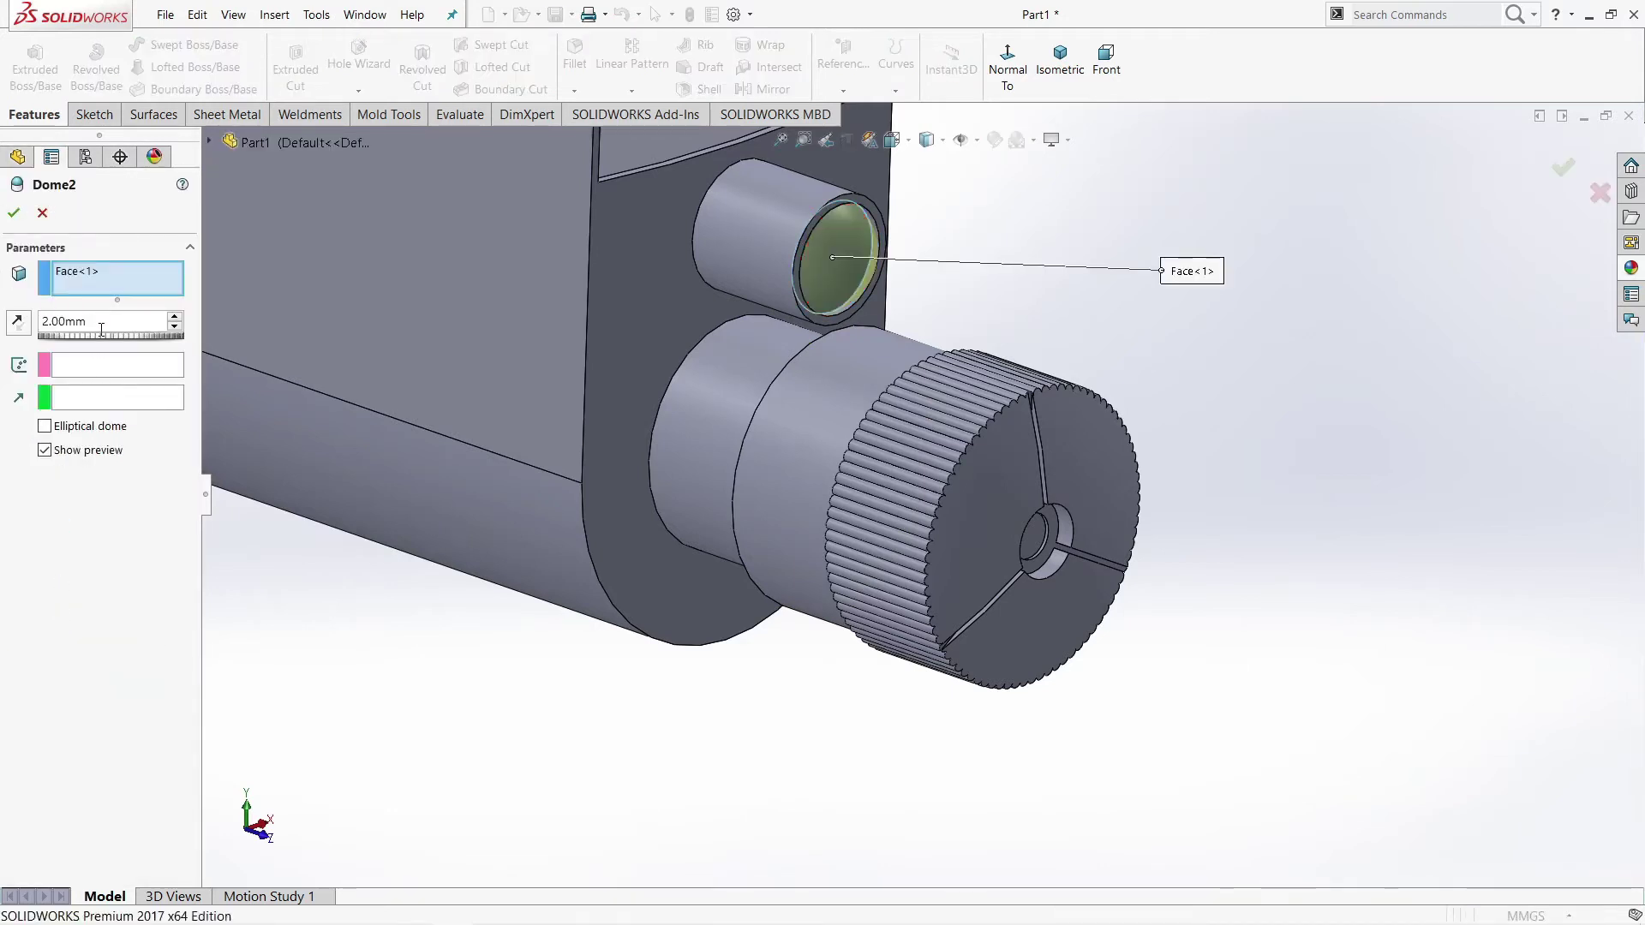
pyautogui.scroll(-3, 838, 238)
pyautogui.scroll(-2, 880, 268)
pyautogui.moveTo(880, 268); pyautogui.dragTo(861, 302, button='middle')
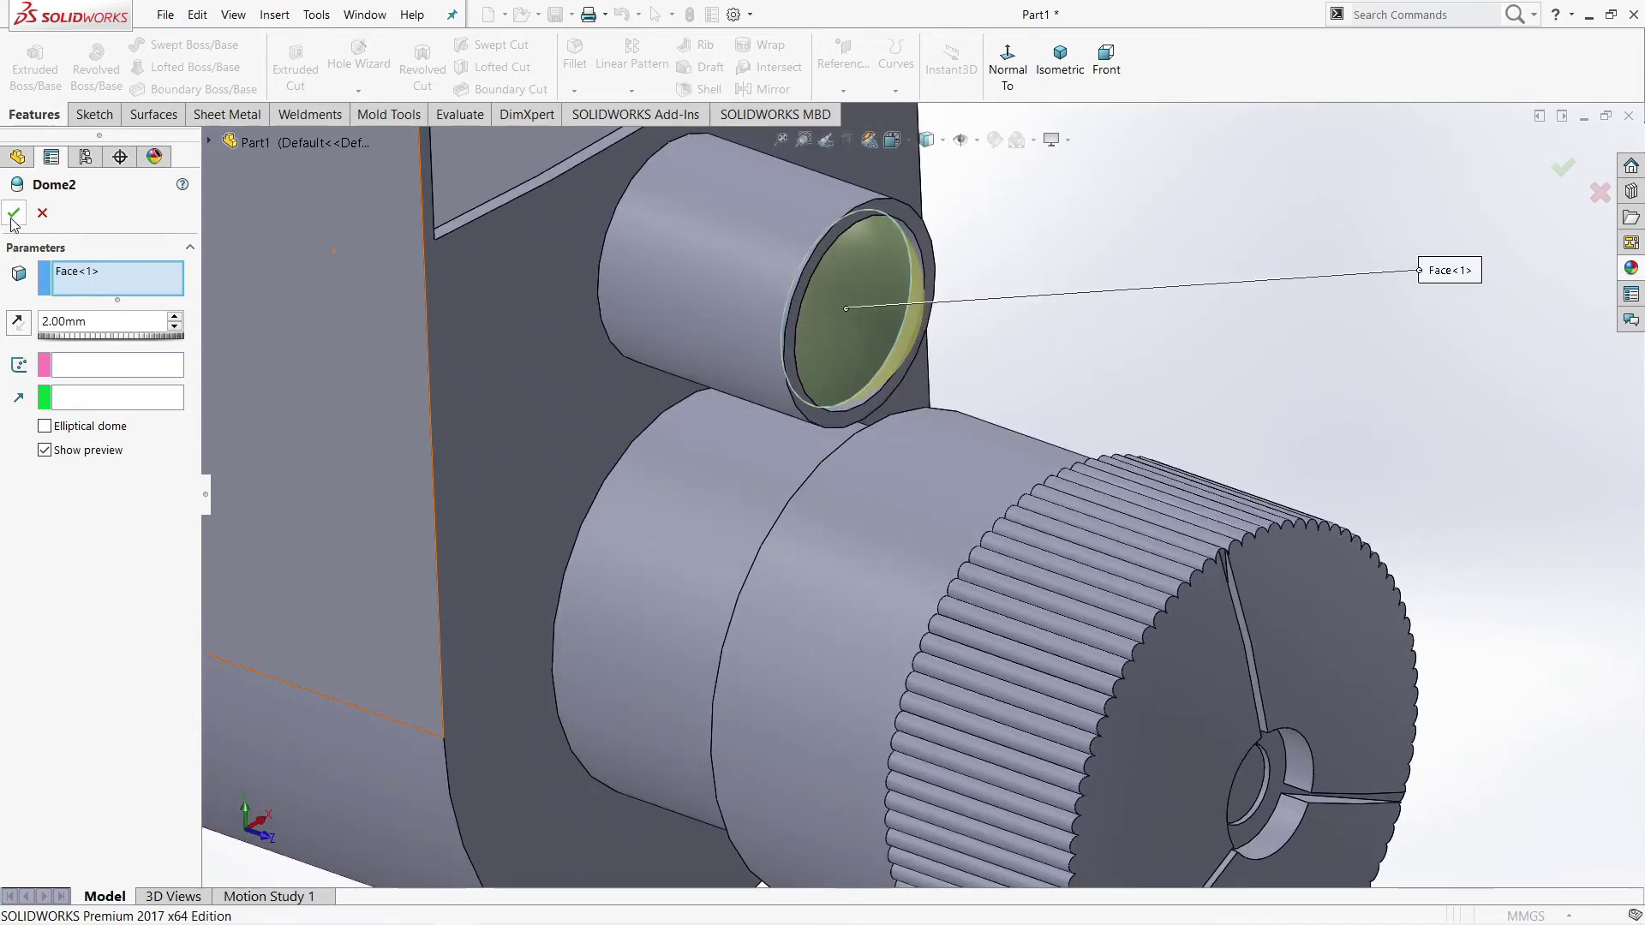
pyautogui.press('Return')
pyautogui.moveTo(738, 477); pyautogui.dragTo(584, 521, button='middle')
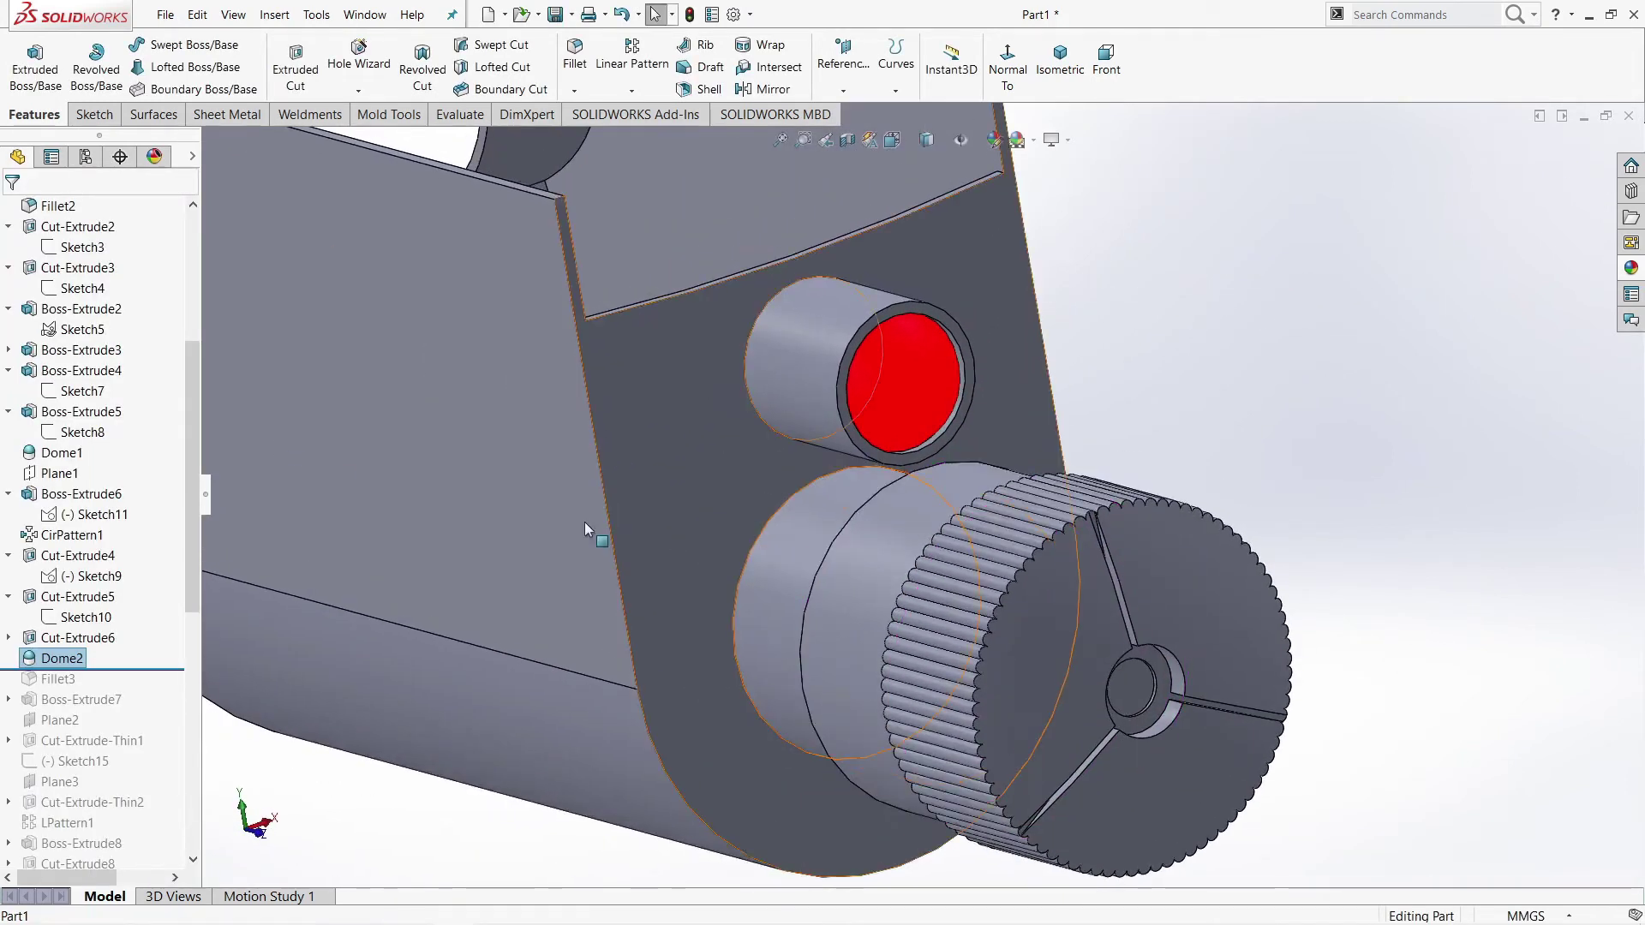
# Step: Accept Fillet3's 0.10 mm radius on five edges, zoom to fit, and roll forward to Boss-Extrude7
pyautogui.moveTo(152, 668); pyautogui.dragTo(151, 688)
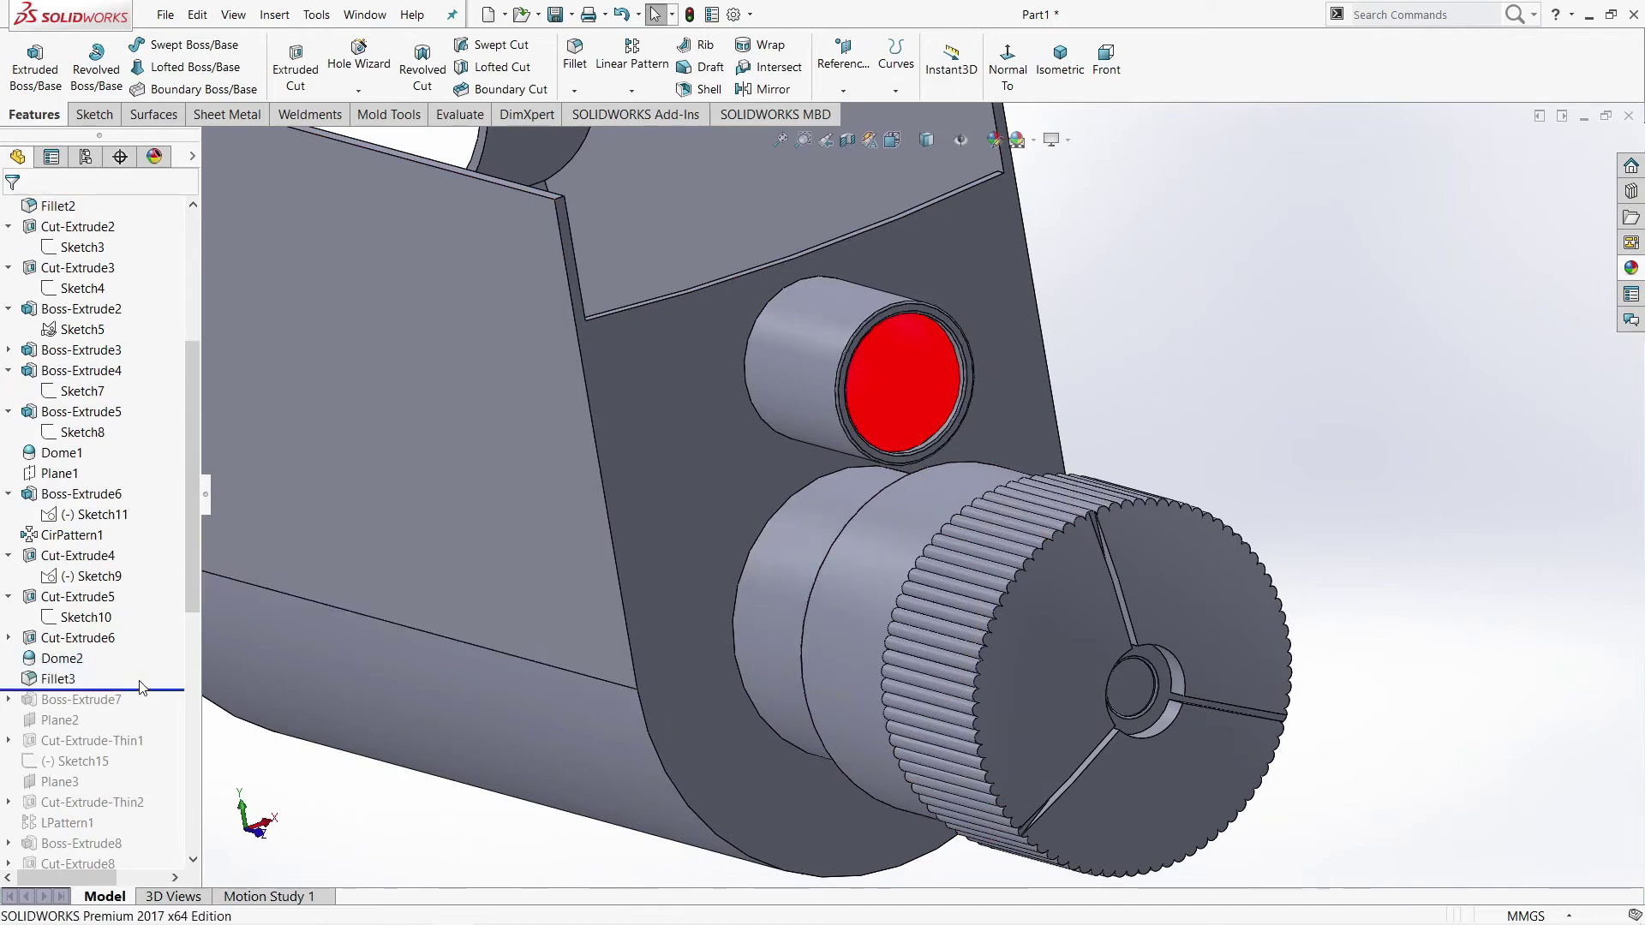
pyautogui.scroll(-5, 834, 341)
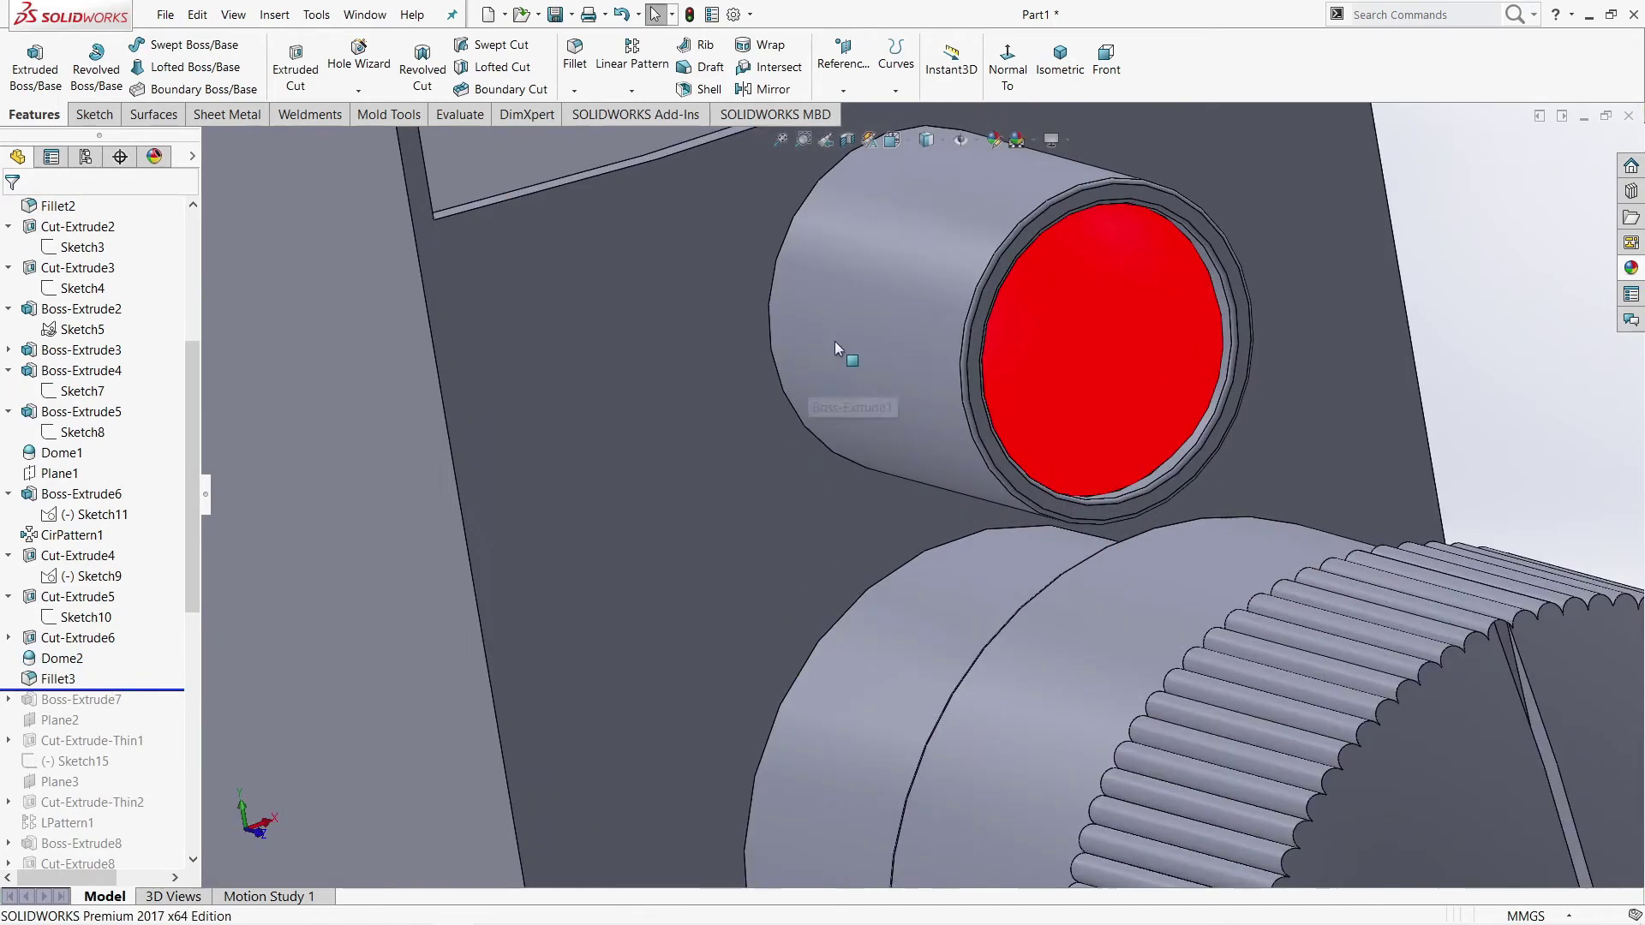
pyautogui.click(968, 324)
pyautogui.click(57, 679)
pyautogui.click(39, 641)
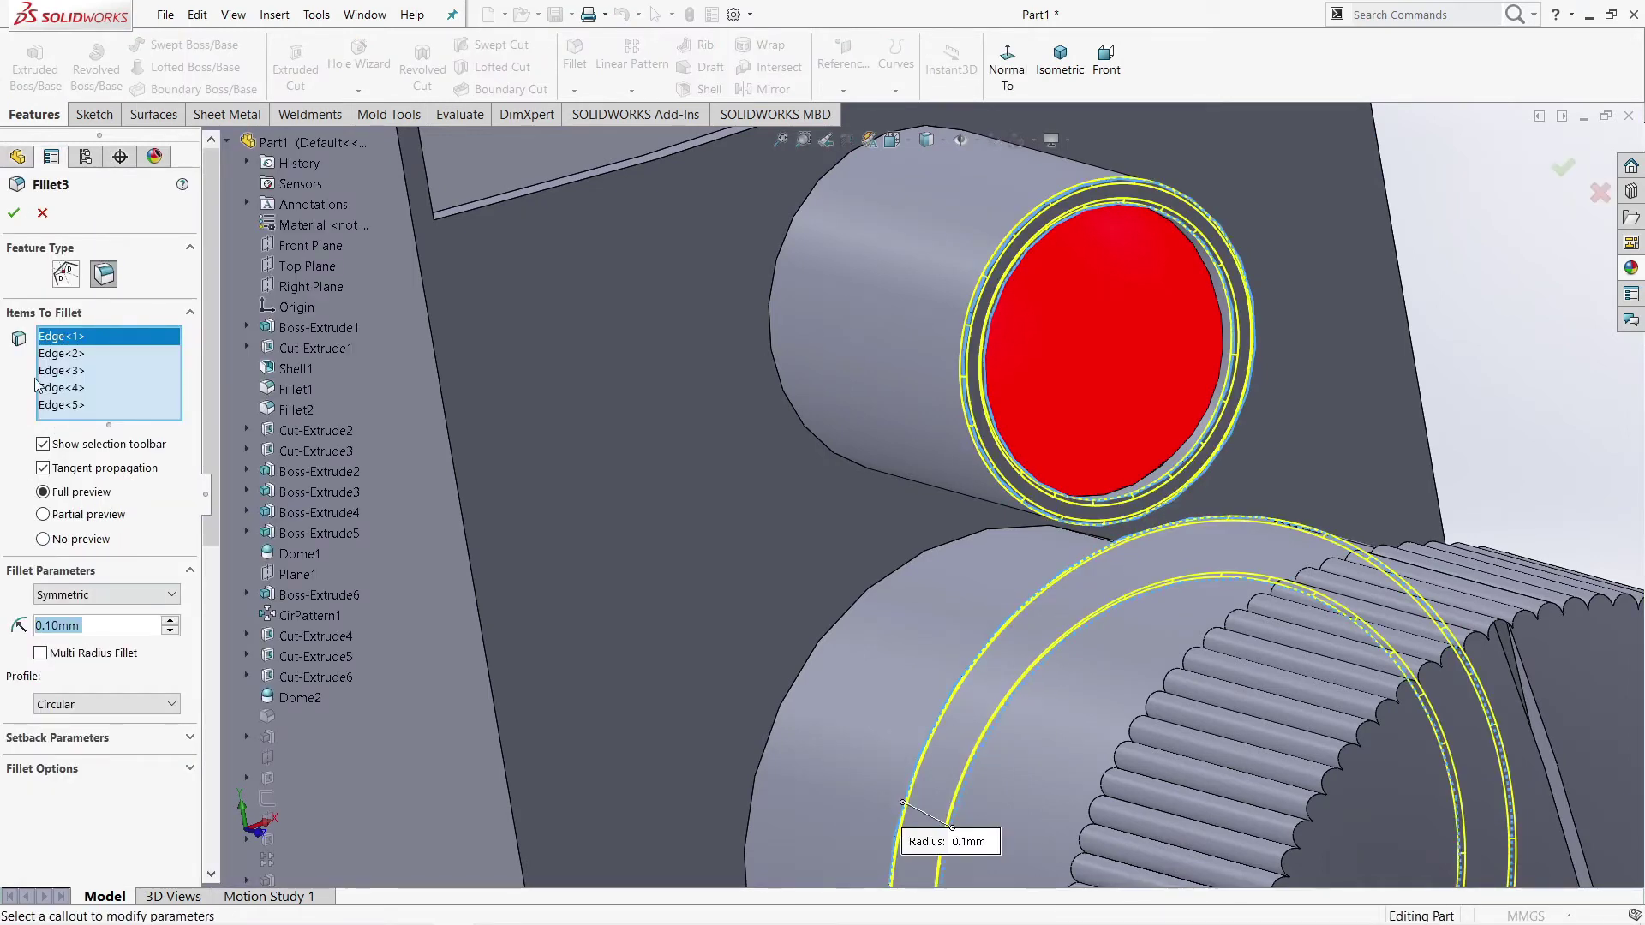
pyautogui.click(14, 212)
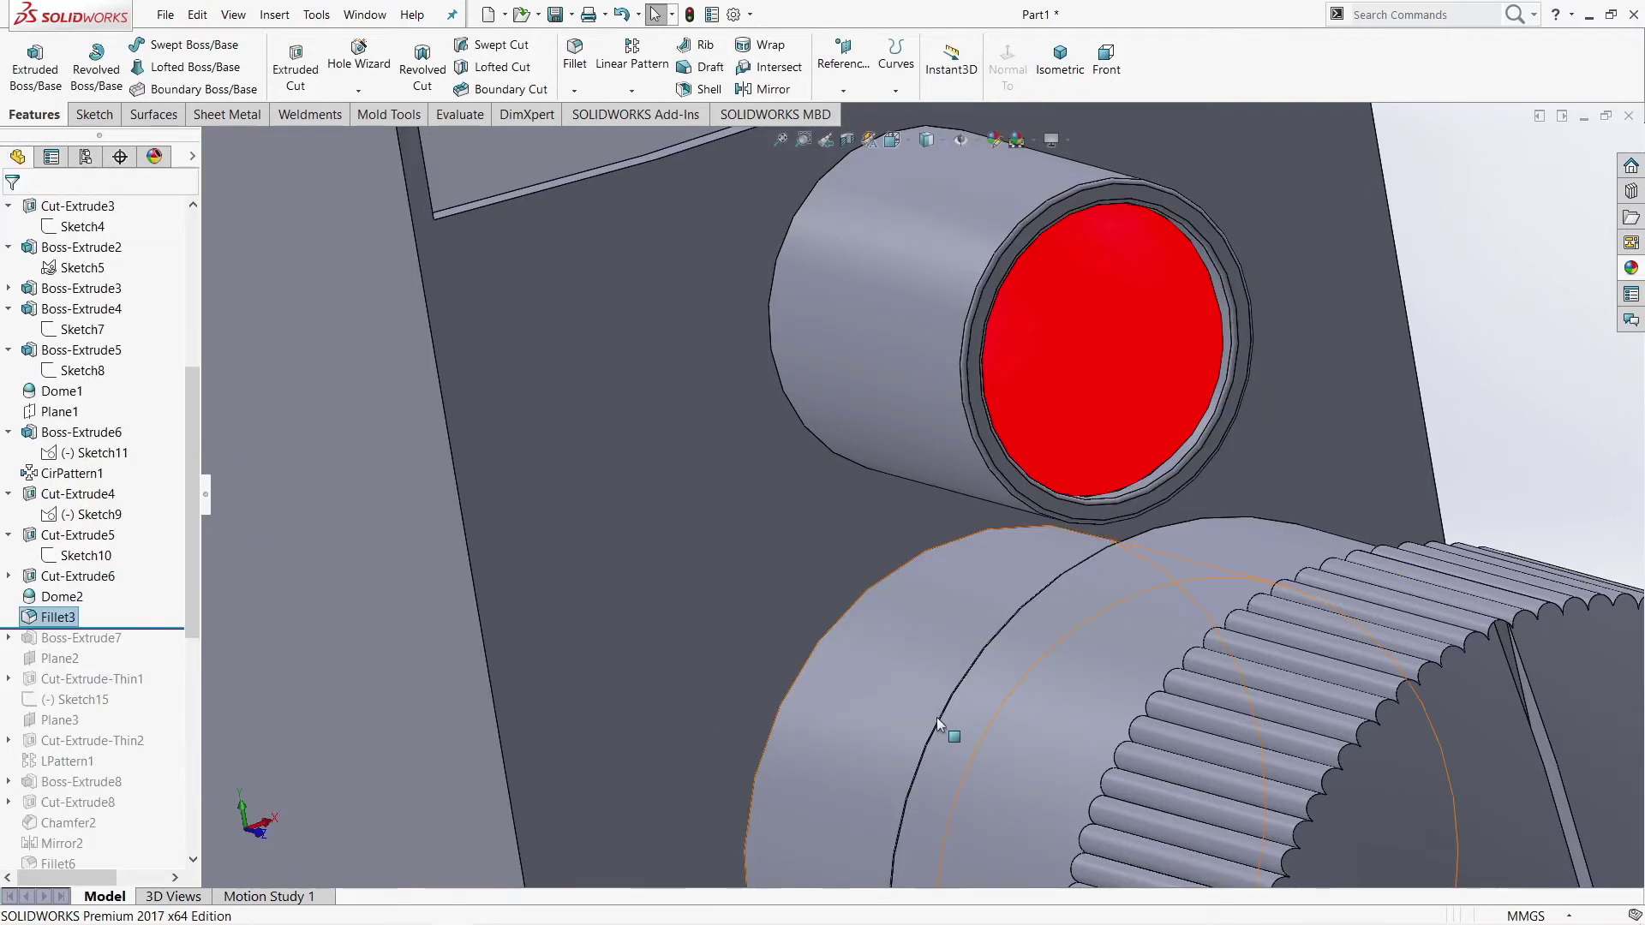
pyautogui.press('f')
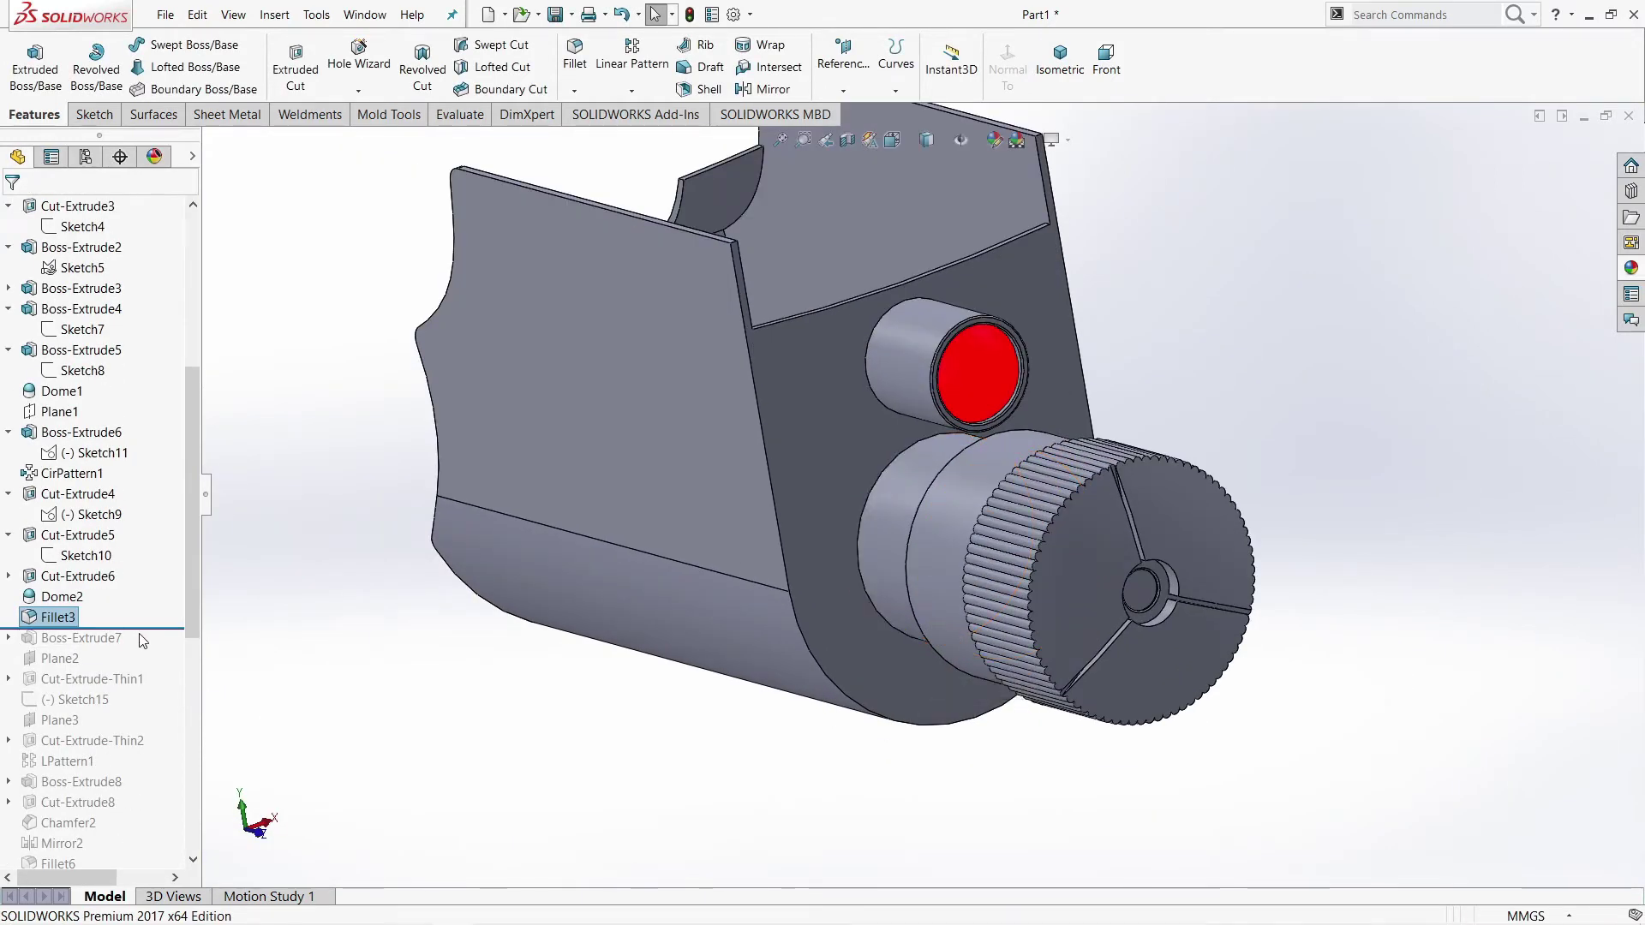
pyautogui.moveTo(14, 628); pyautogui.dragTo(12, 649)
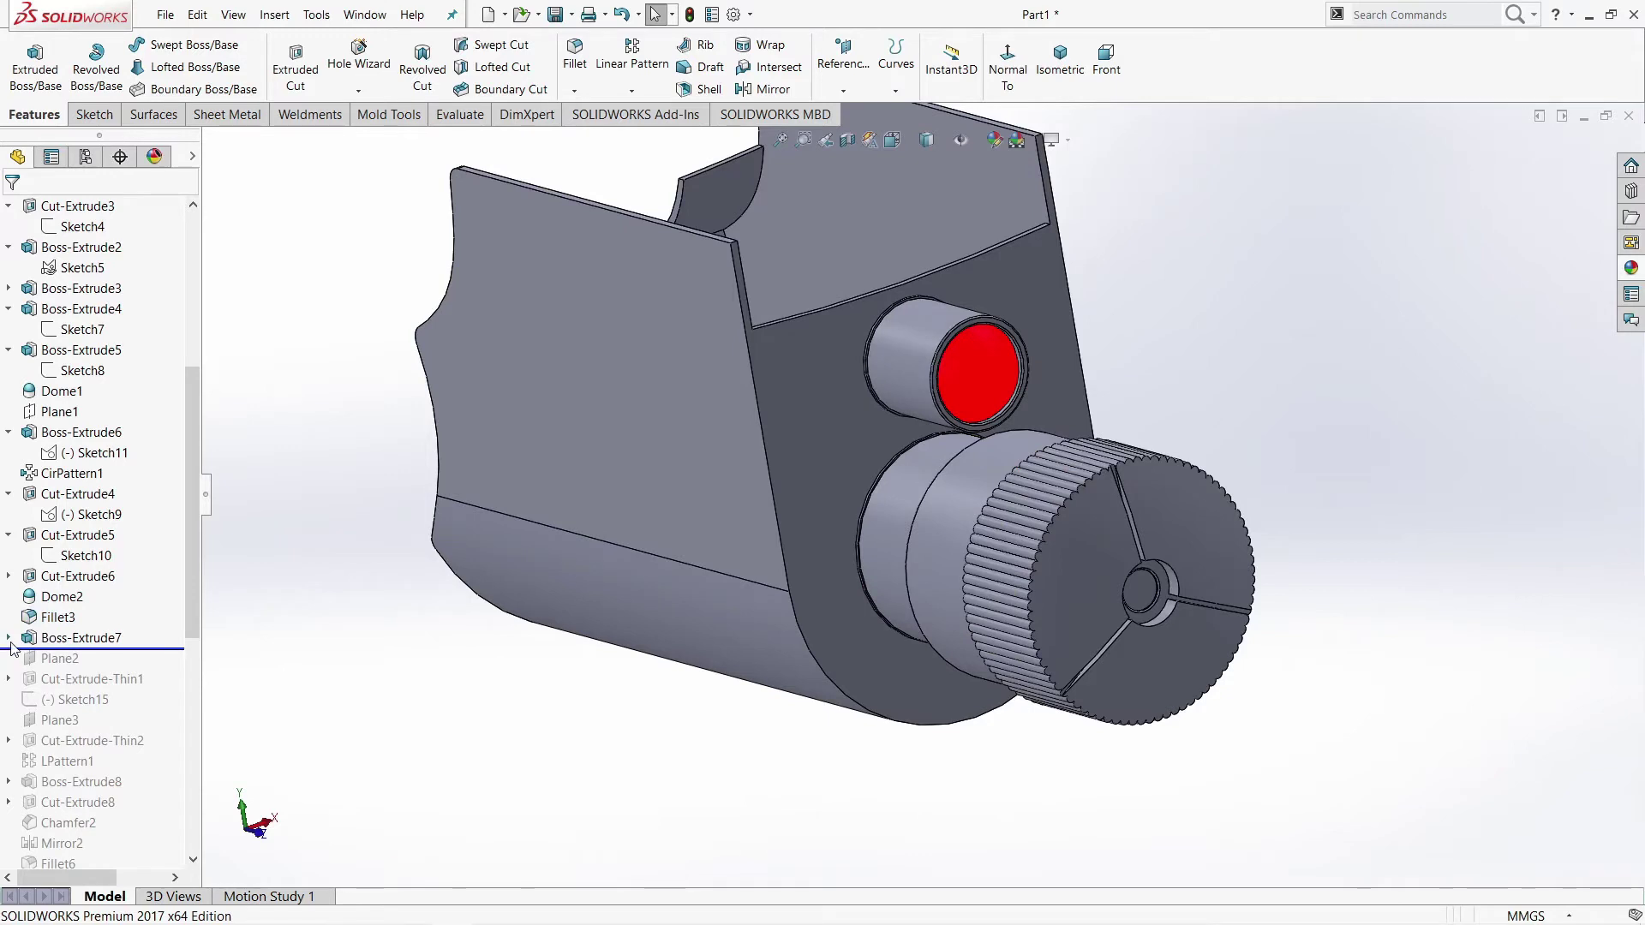
# Step: Review Boss-Extrude7 from several orientations and accept it unchanged
pyautogui.click(81, 637)
pyautogui.click(88, 597)
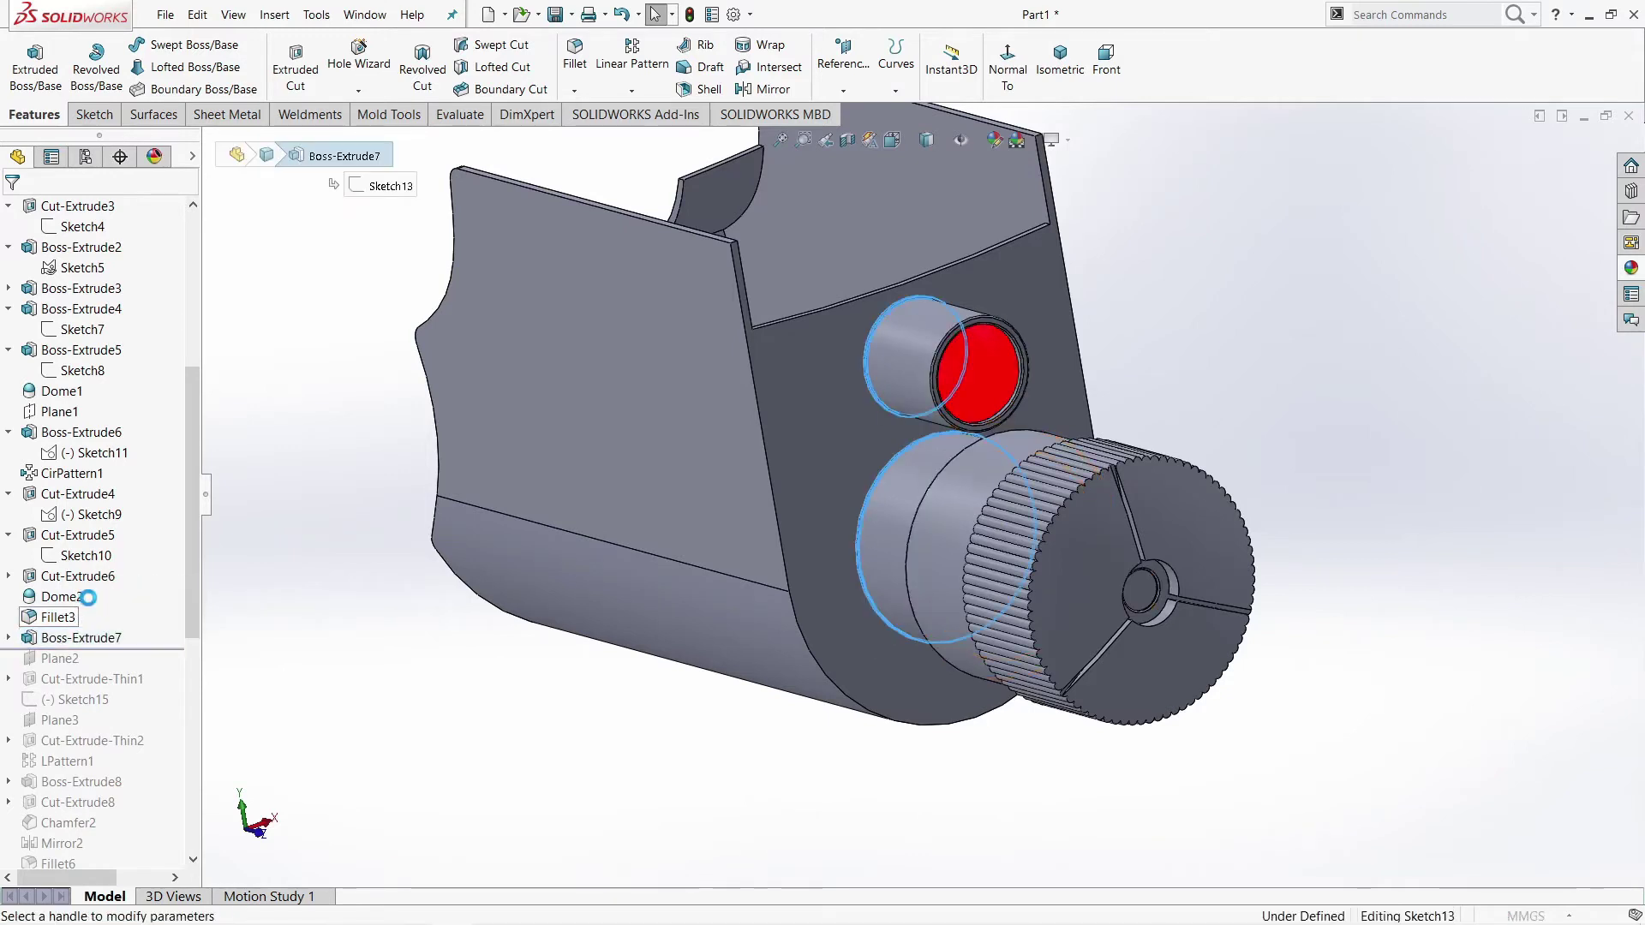
pyautogui.scroll(-2, 948, 485)
pyautogui.scroll(-3, 881, 435)
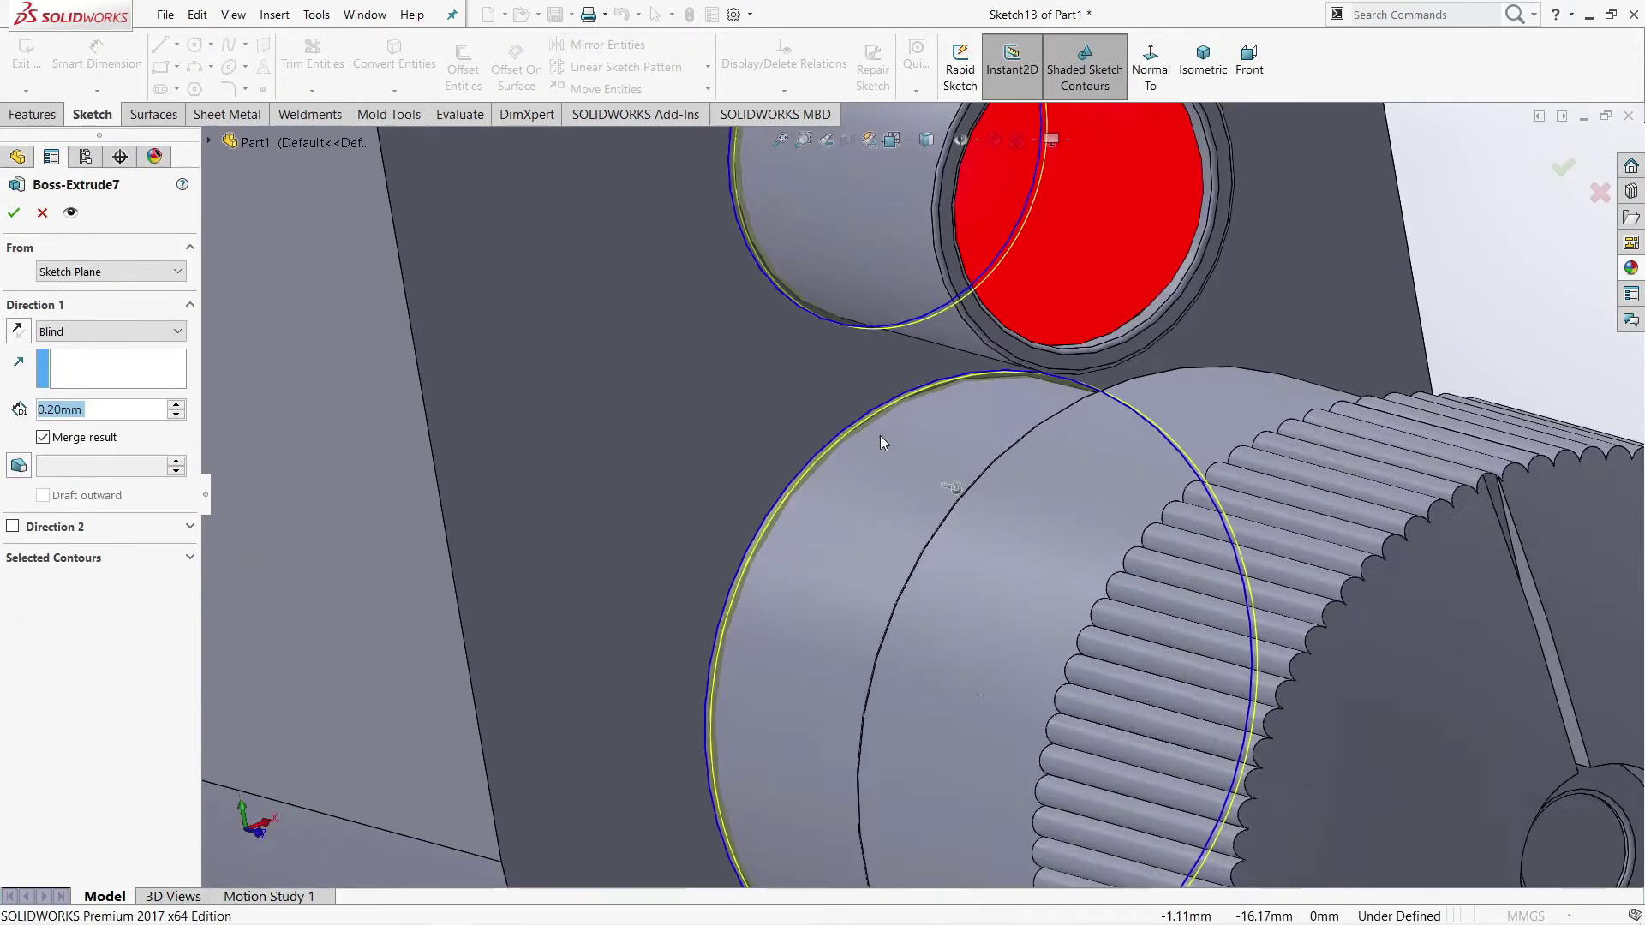
pyautogui.moveTo(881, 436); pyautogui.dragTo(843, 429, button='middle')
pyautogui.scroll(2, 894, 374)
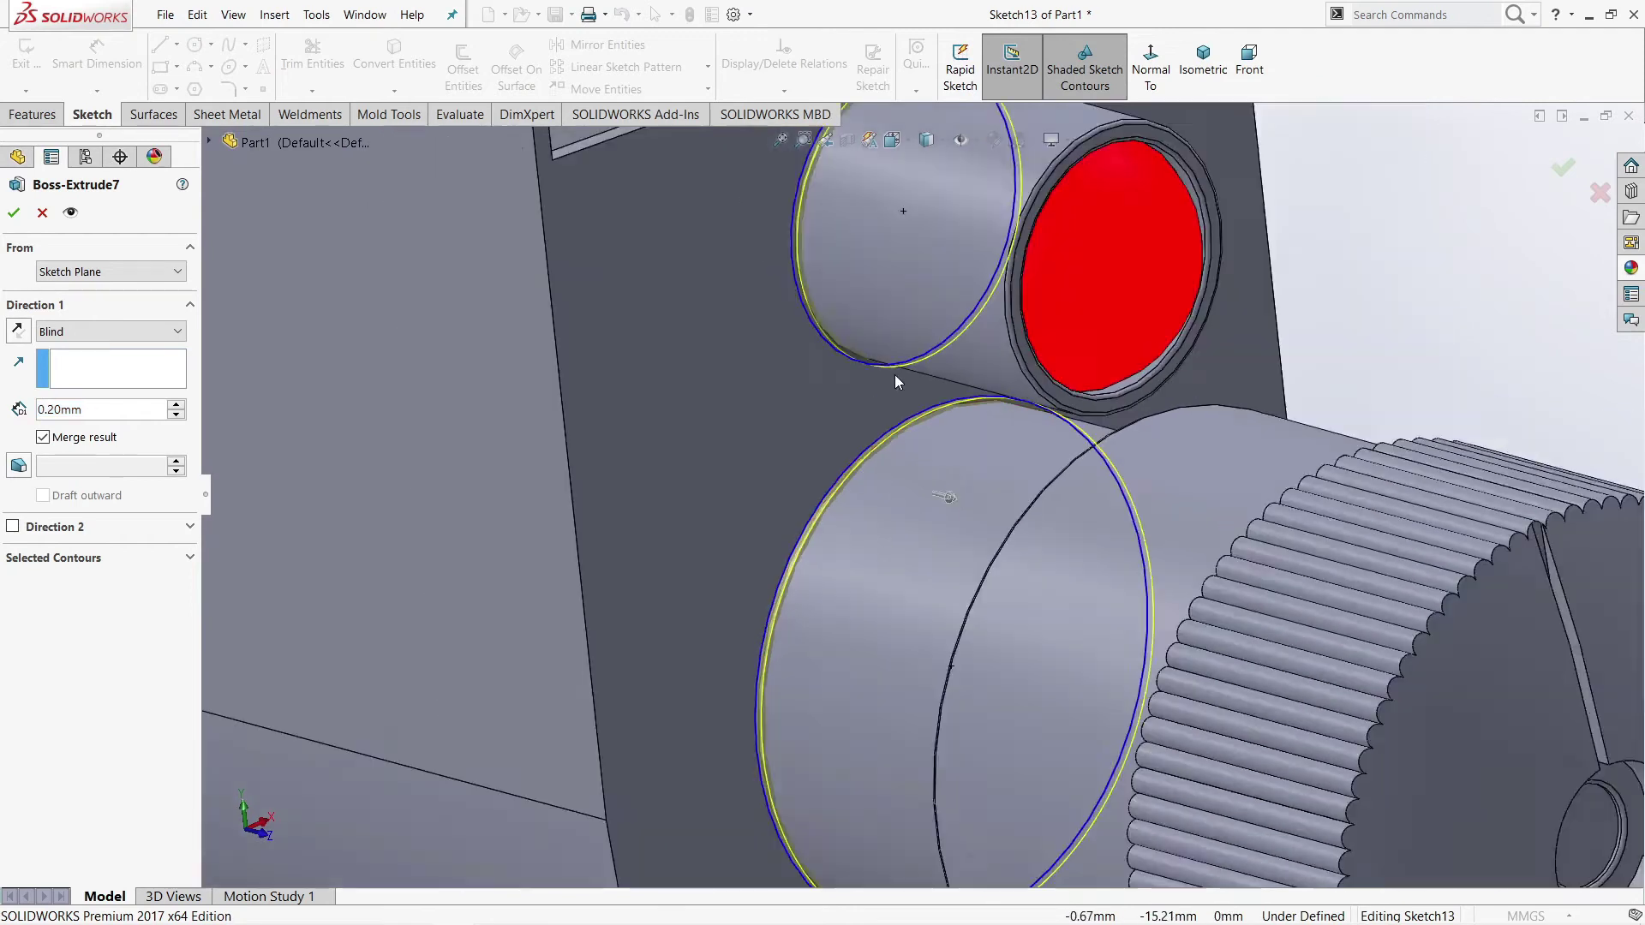
pyautogui.scroll(5, 894, 374)
pyautogui.moveTo(894, 374); pyautogui.dragTo(1204, 412, button='middle')
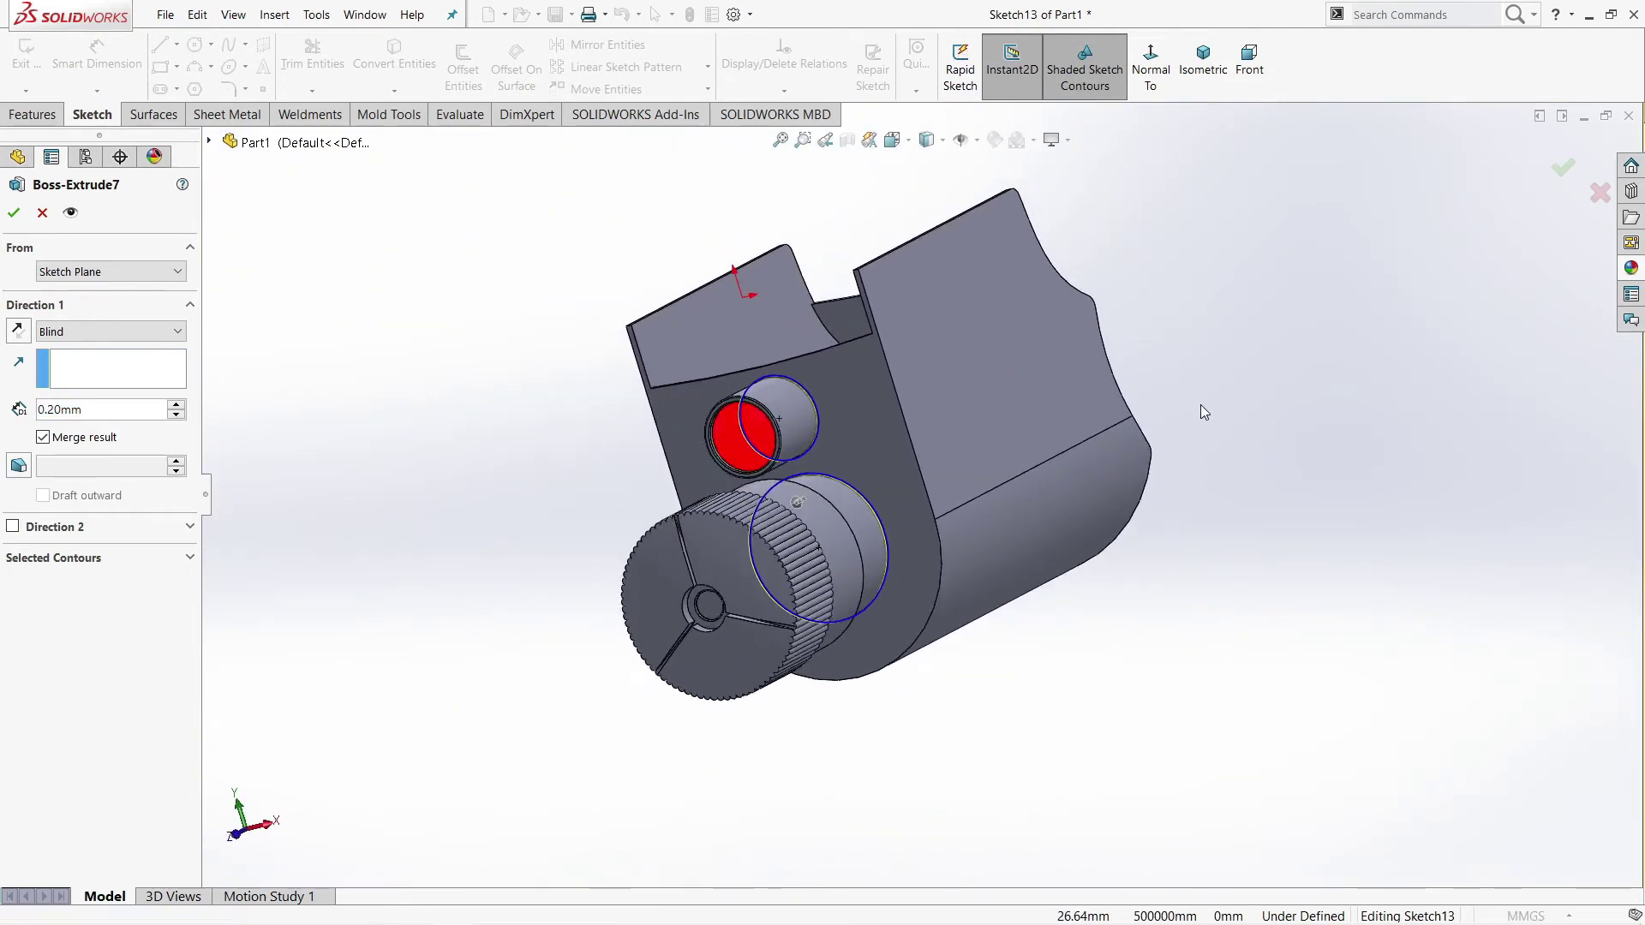
pyautogui.hotkey('ctrl', '5')
pyautogui.click(13, 213)
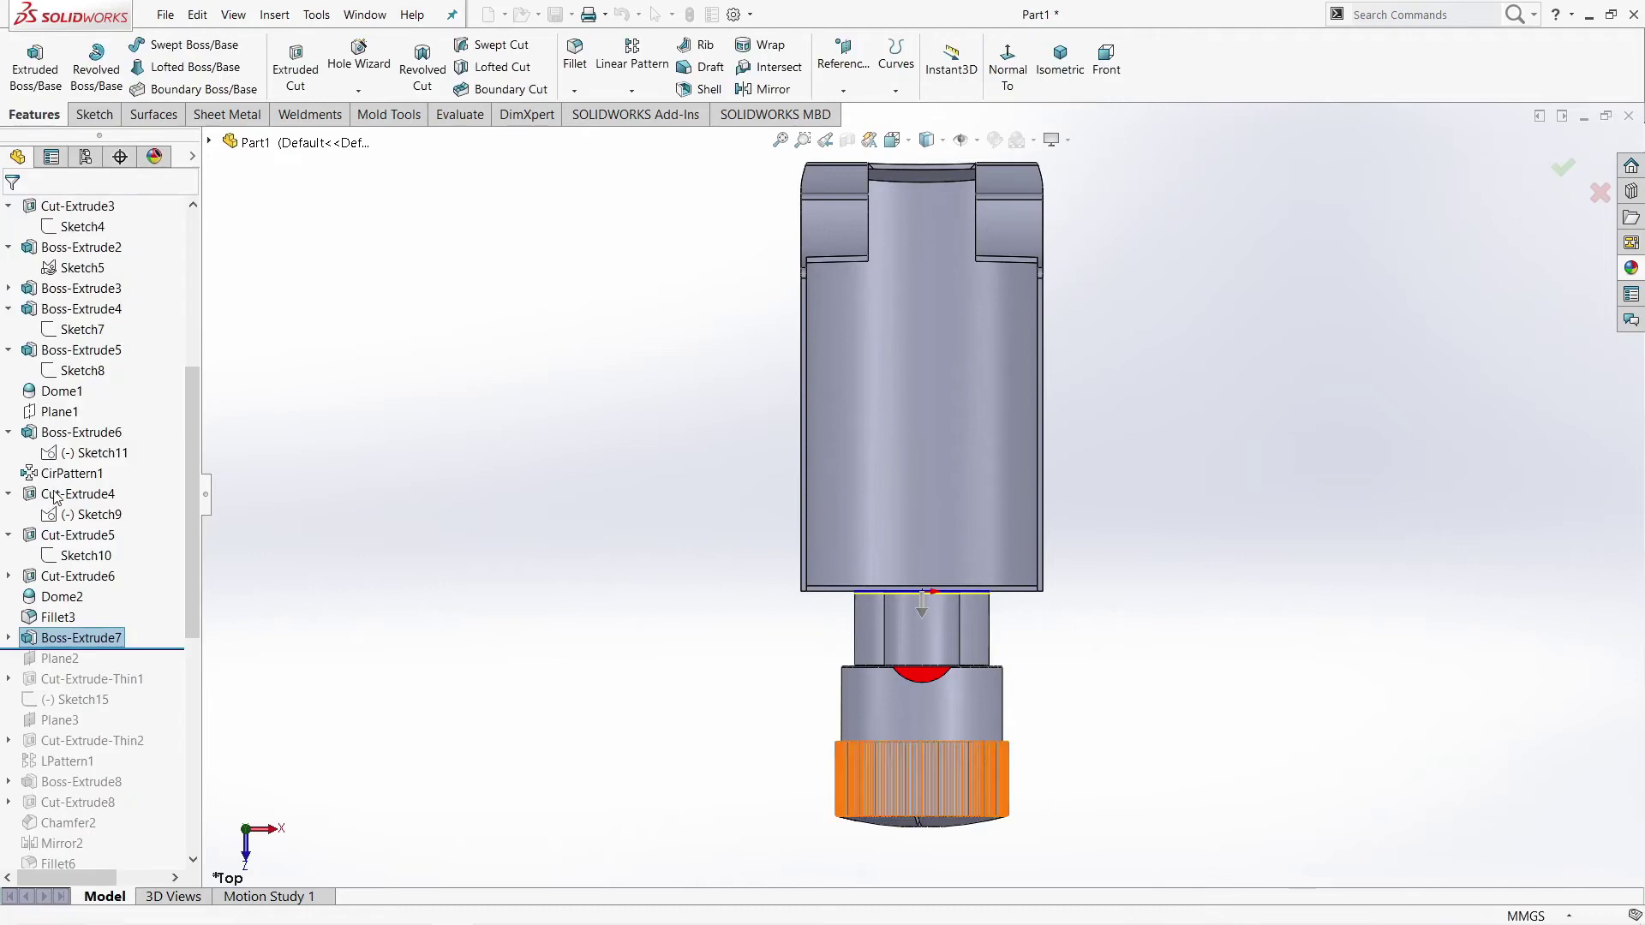
pyautogui.moveTo(785, 749); pyautogui.dragTo(568, 429, button='middle')
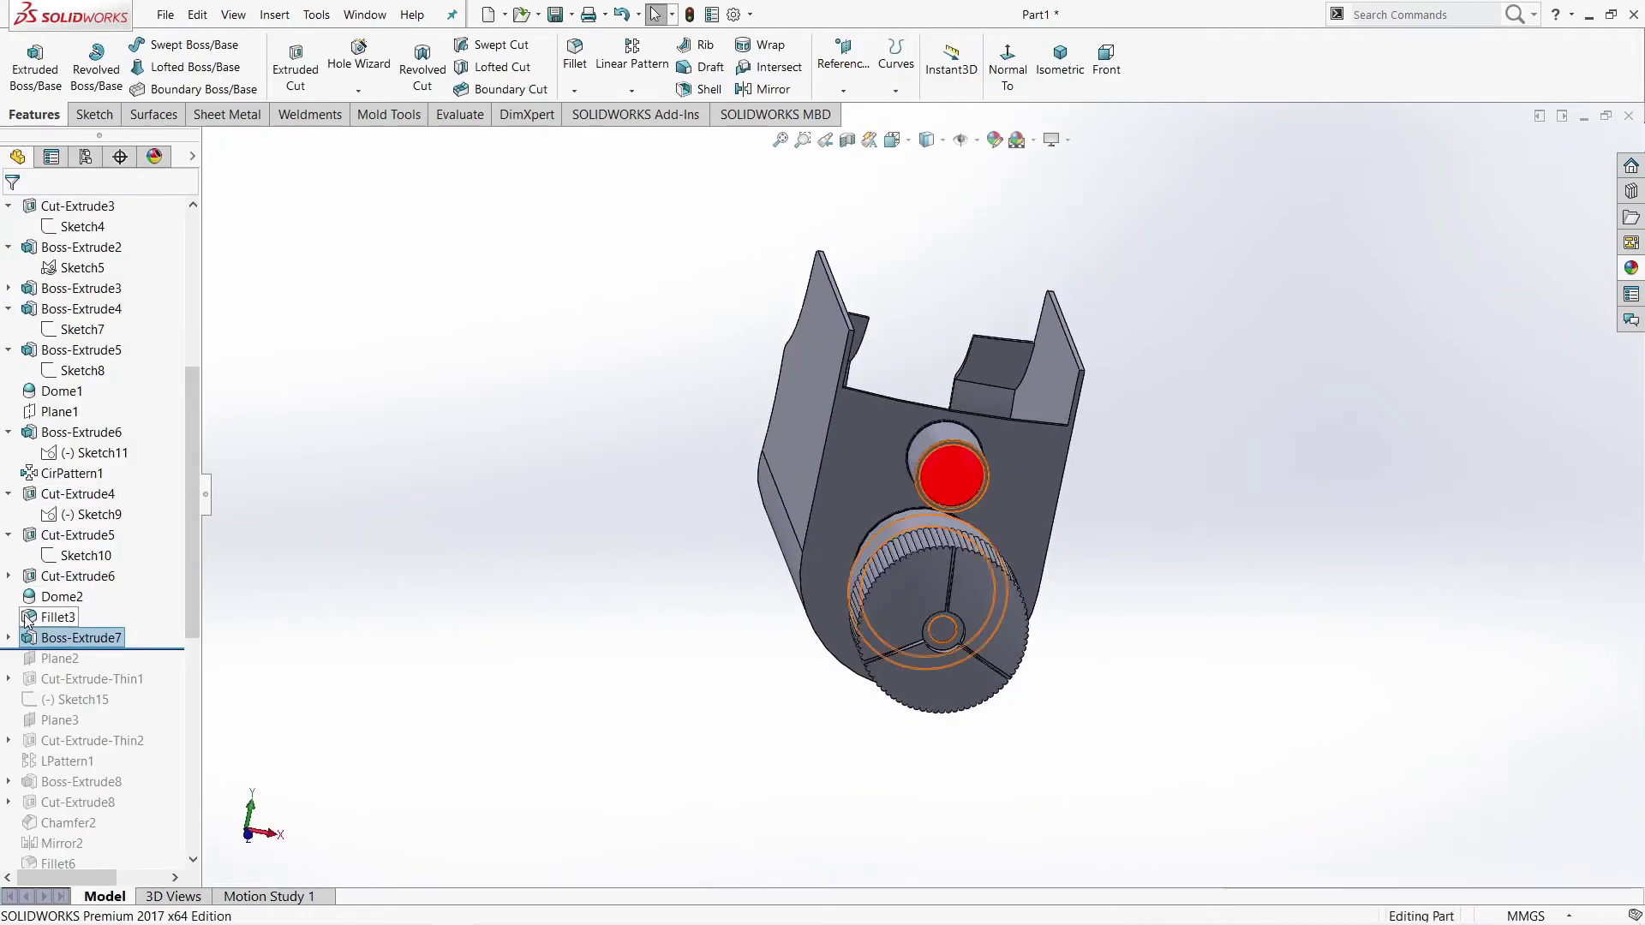
# Step: Open Sketch13 face-on and dimension its two circles at Ø7.25 and Ø12.68 mm
pyautogui.click(9, 638)
pyautogui.click(60, 658)
pyautogui.click(85, 605)
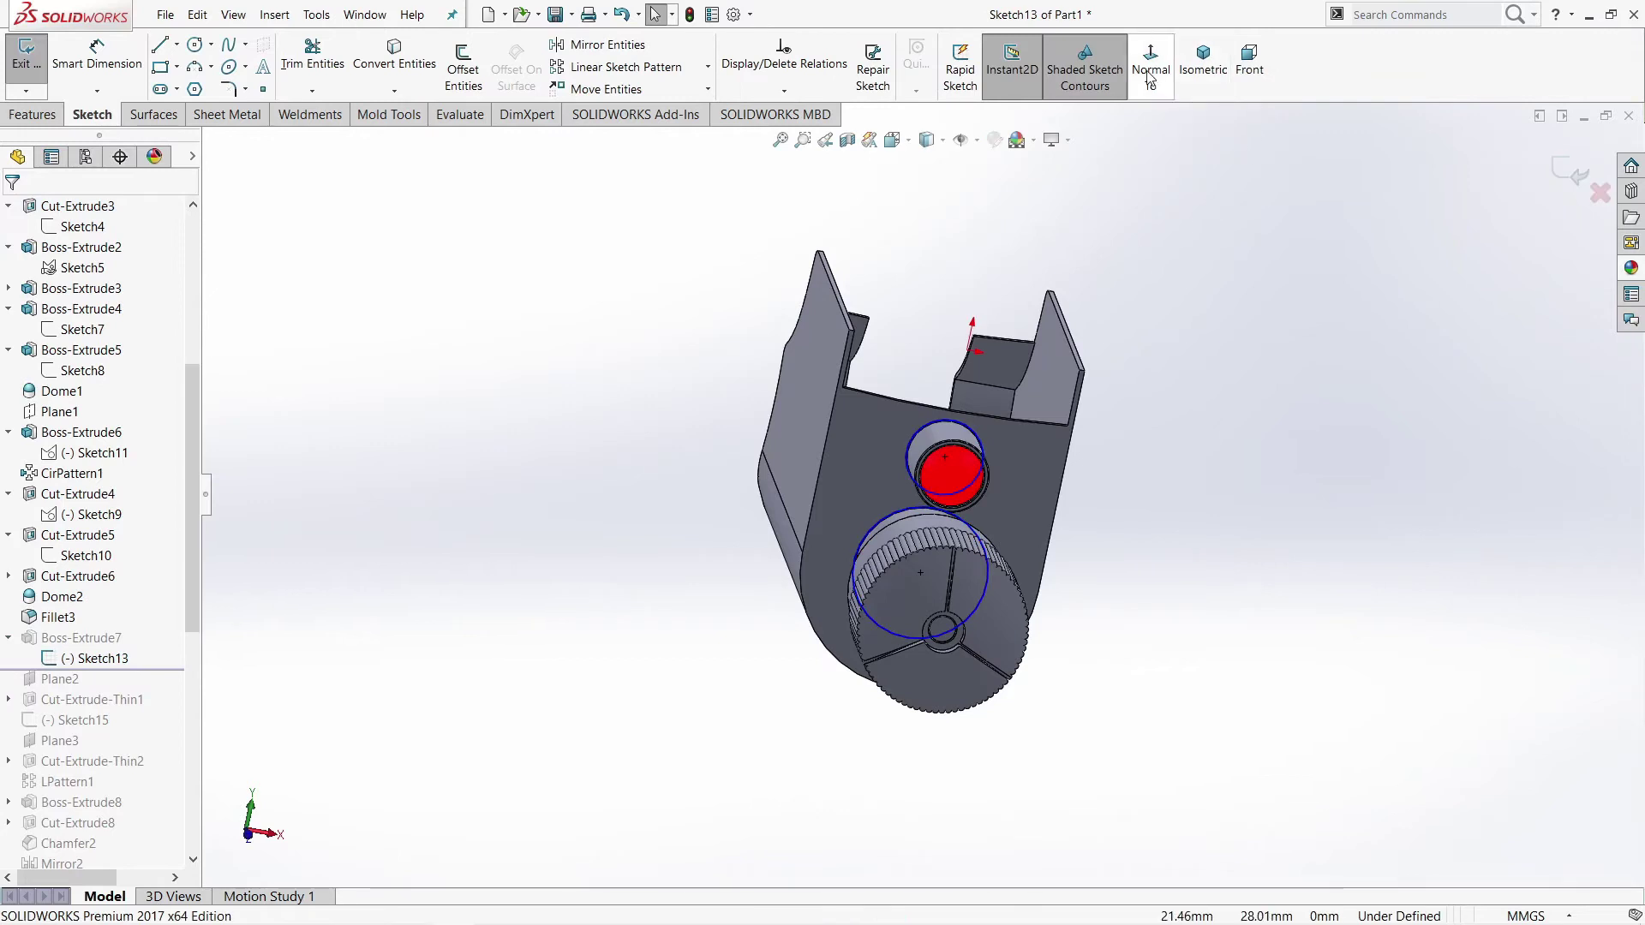
pyautogui.click(1249, 68)
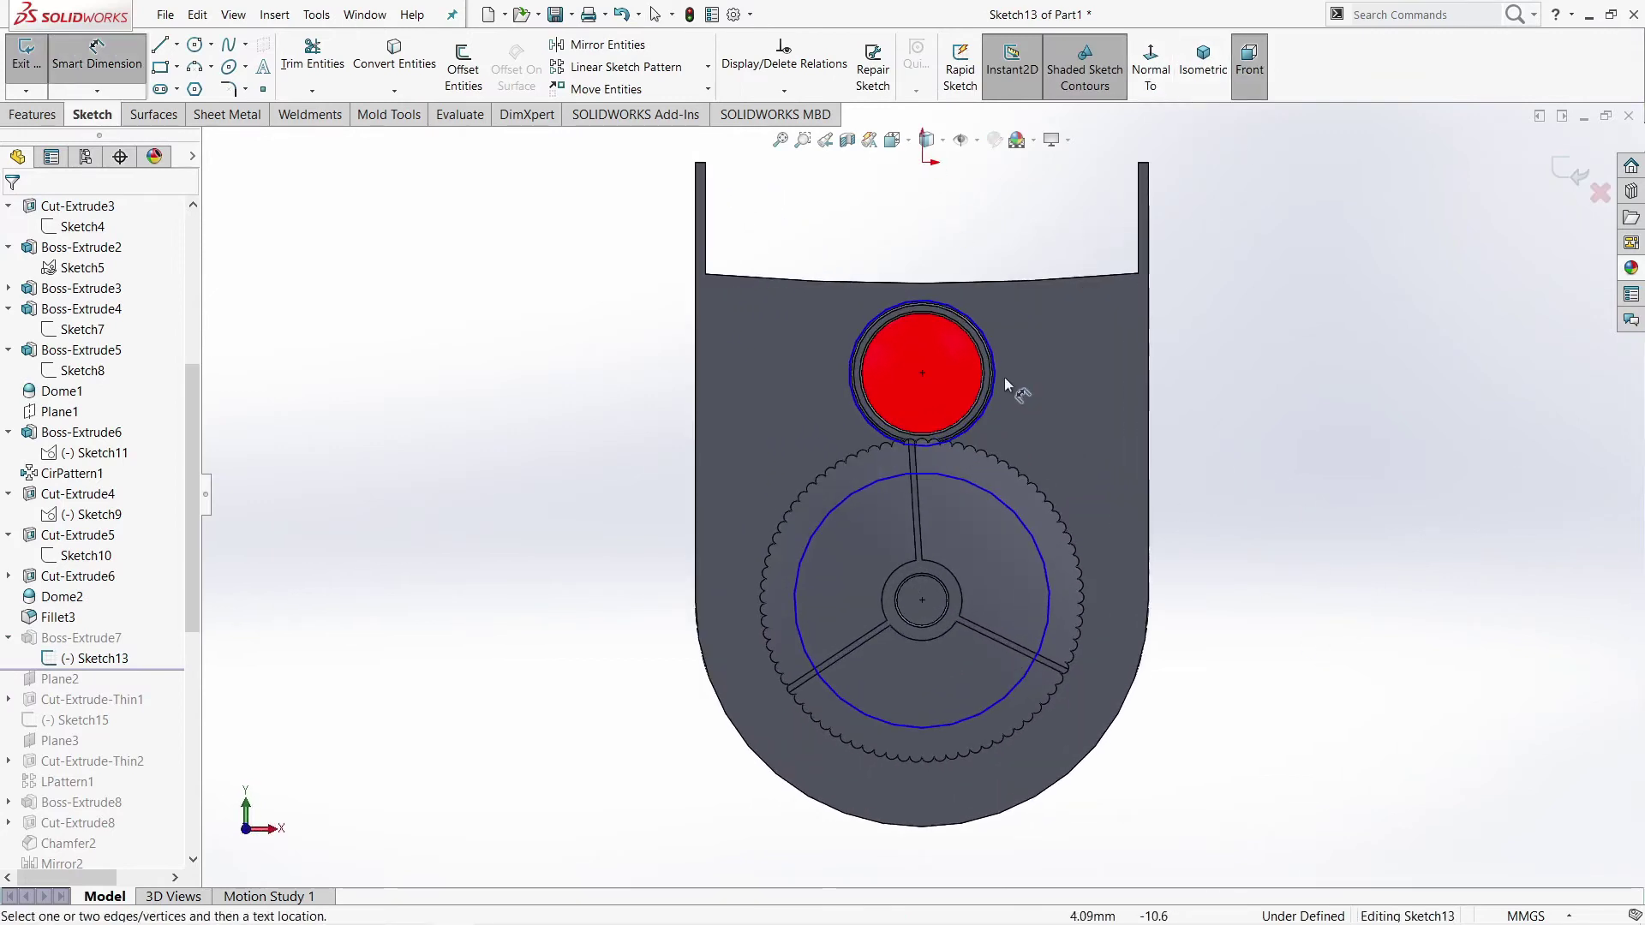
pyautogui.click(995, 369)
pyautogui.click(1260, 368)
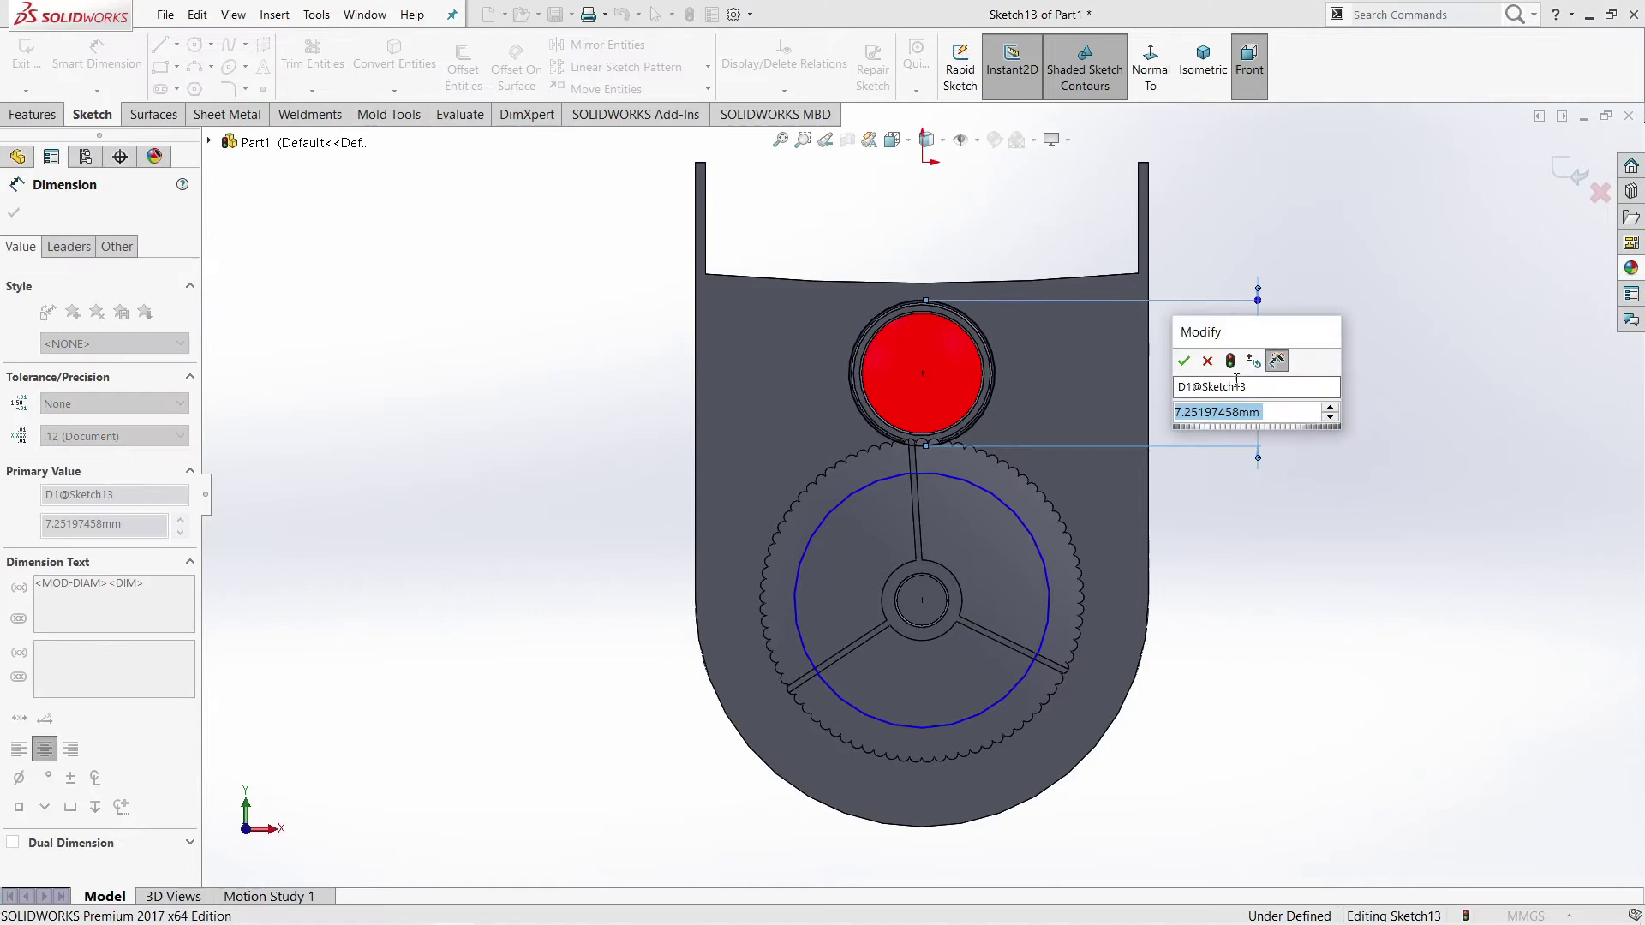
pyautogui.click(1185, 361)
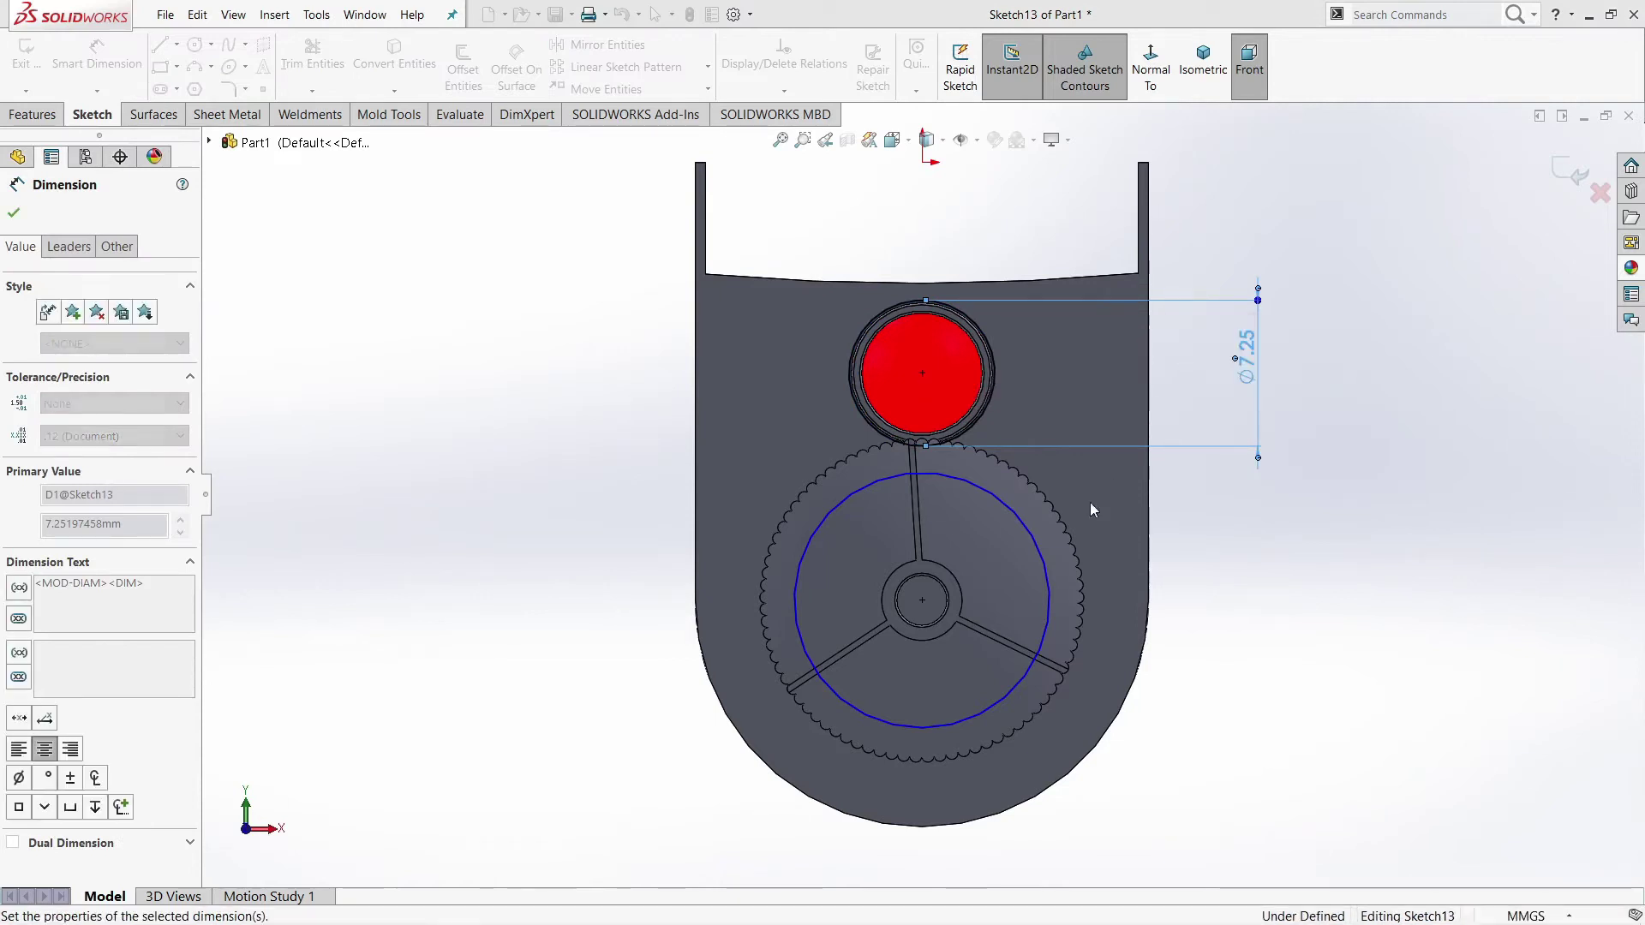
pyautogui.click(1042, 562)
pyautogui.click(1258, 570)
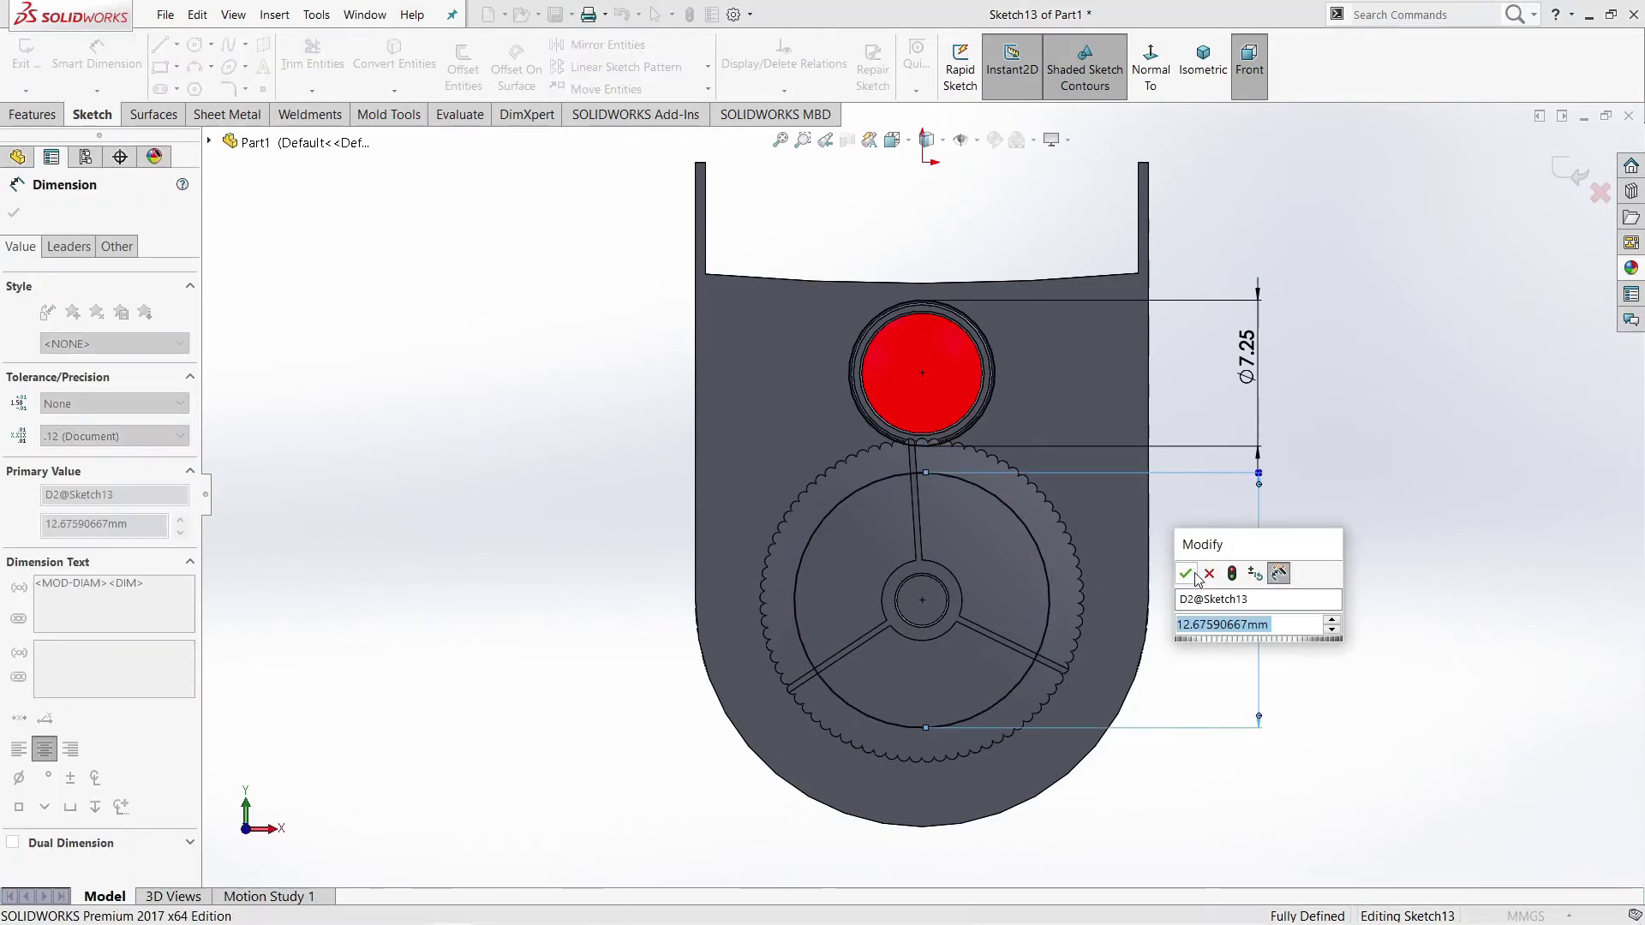
pyautogui.click(1196, 578)
pyautogui.click(1340, 532)
# Step: Exit Sketch13 and move the rollback bar down toward Plane2
pyautogui.moveTo(1156, 535); pyautogui.dragTo(1238, 553, button='middle')
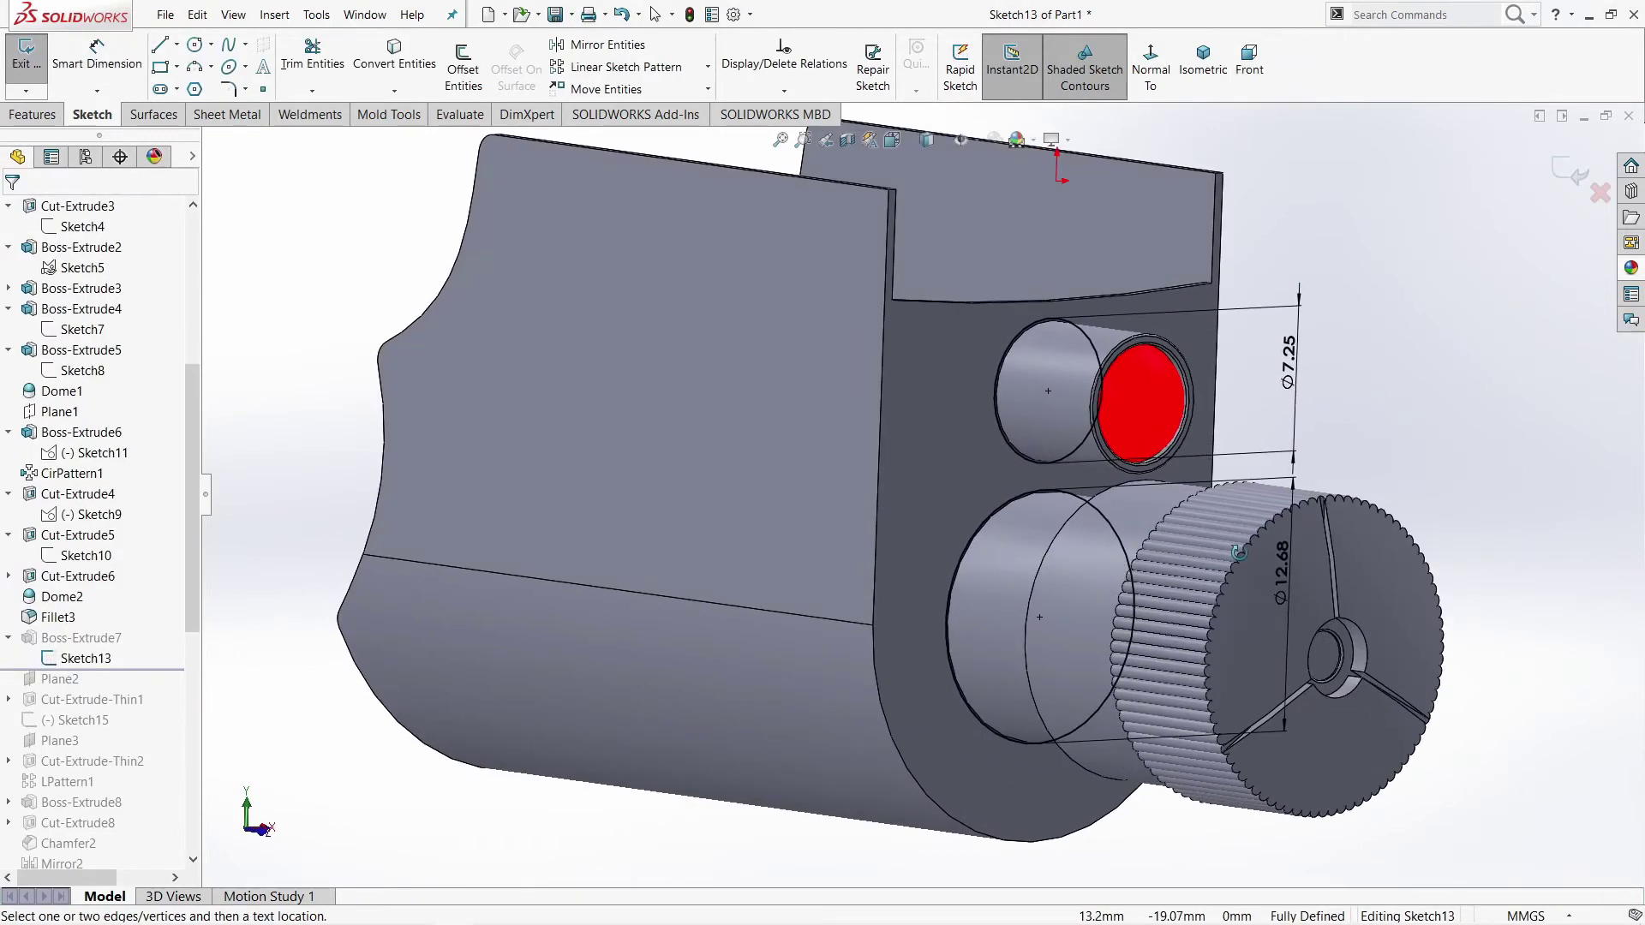
pyautogui.click(1557, 178)
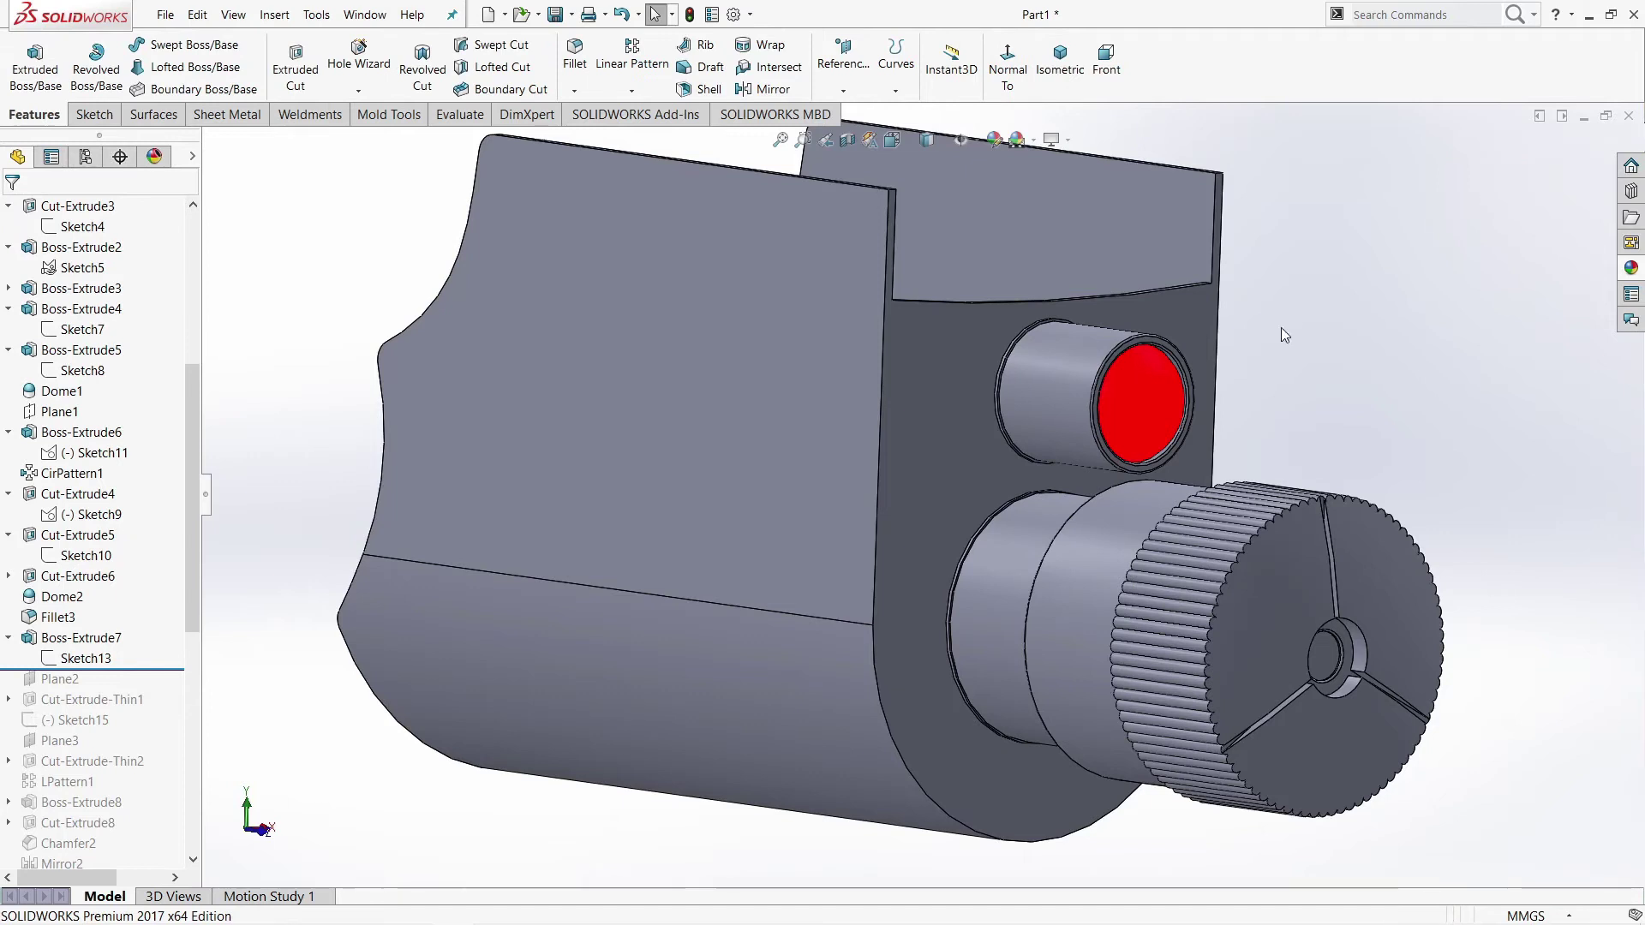
pyautogui.click(162, 670)
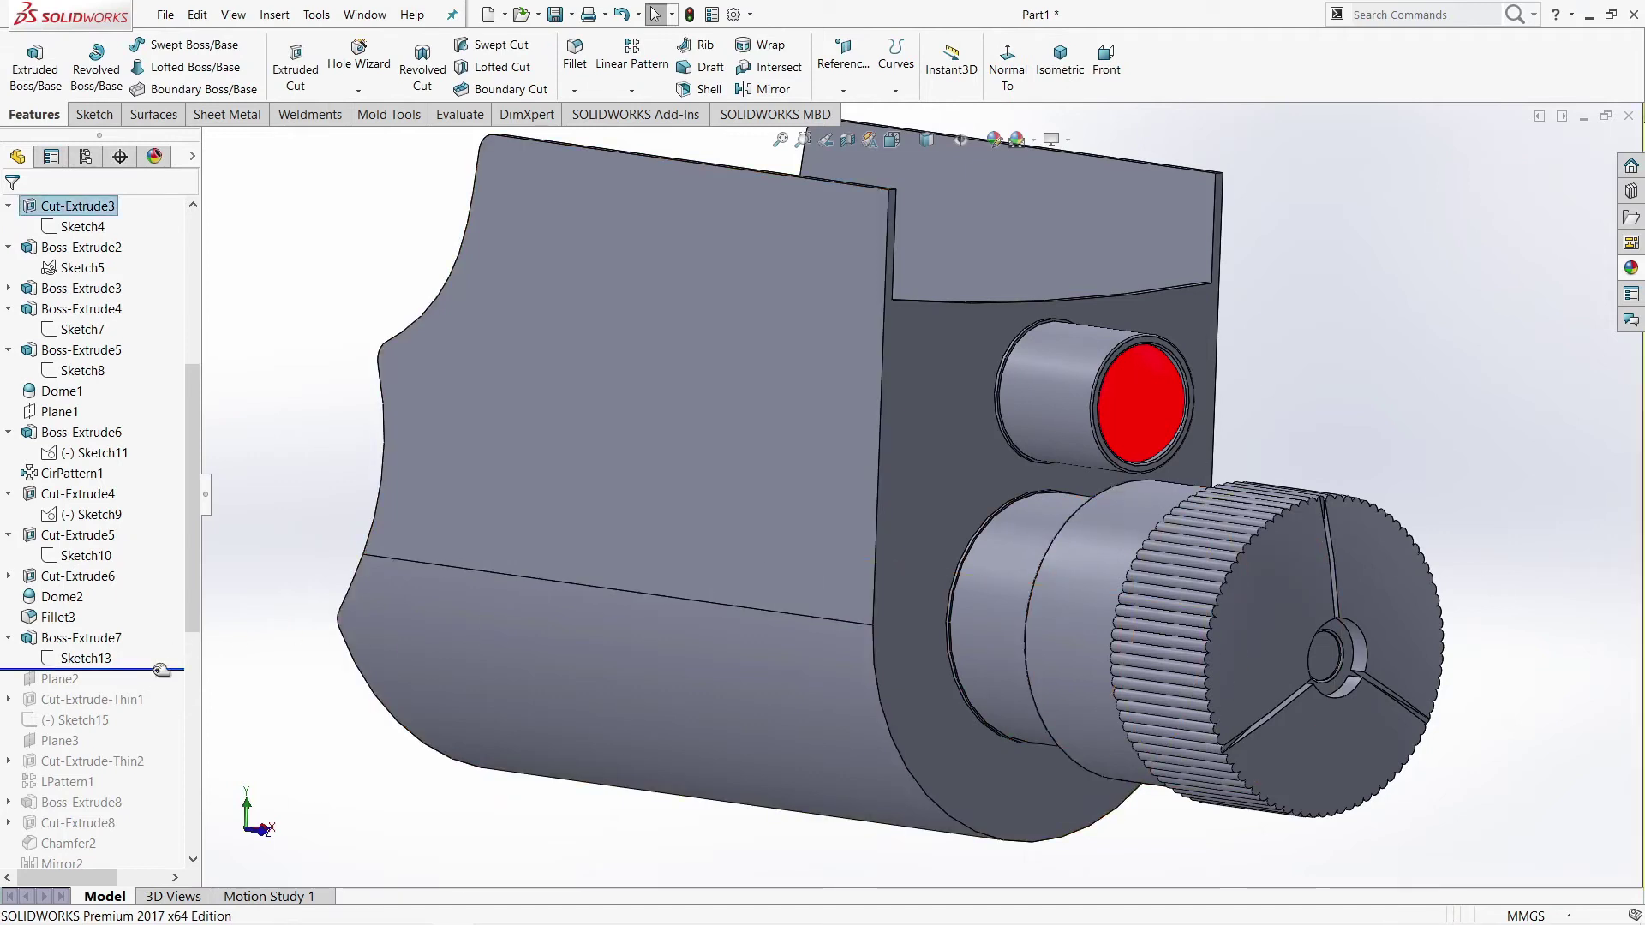
# Step: Keep Plane2's flipped 2.00 mm offset from the lens face and roll history through Cut-Extrude-Thin1
pyautogui.click(60, 679)
pyautogui.click(30, 686)
pyautogui.click(43, 640)
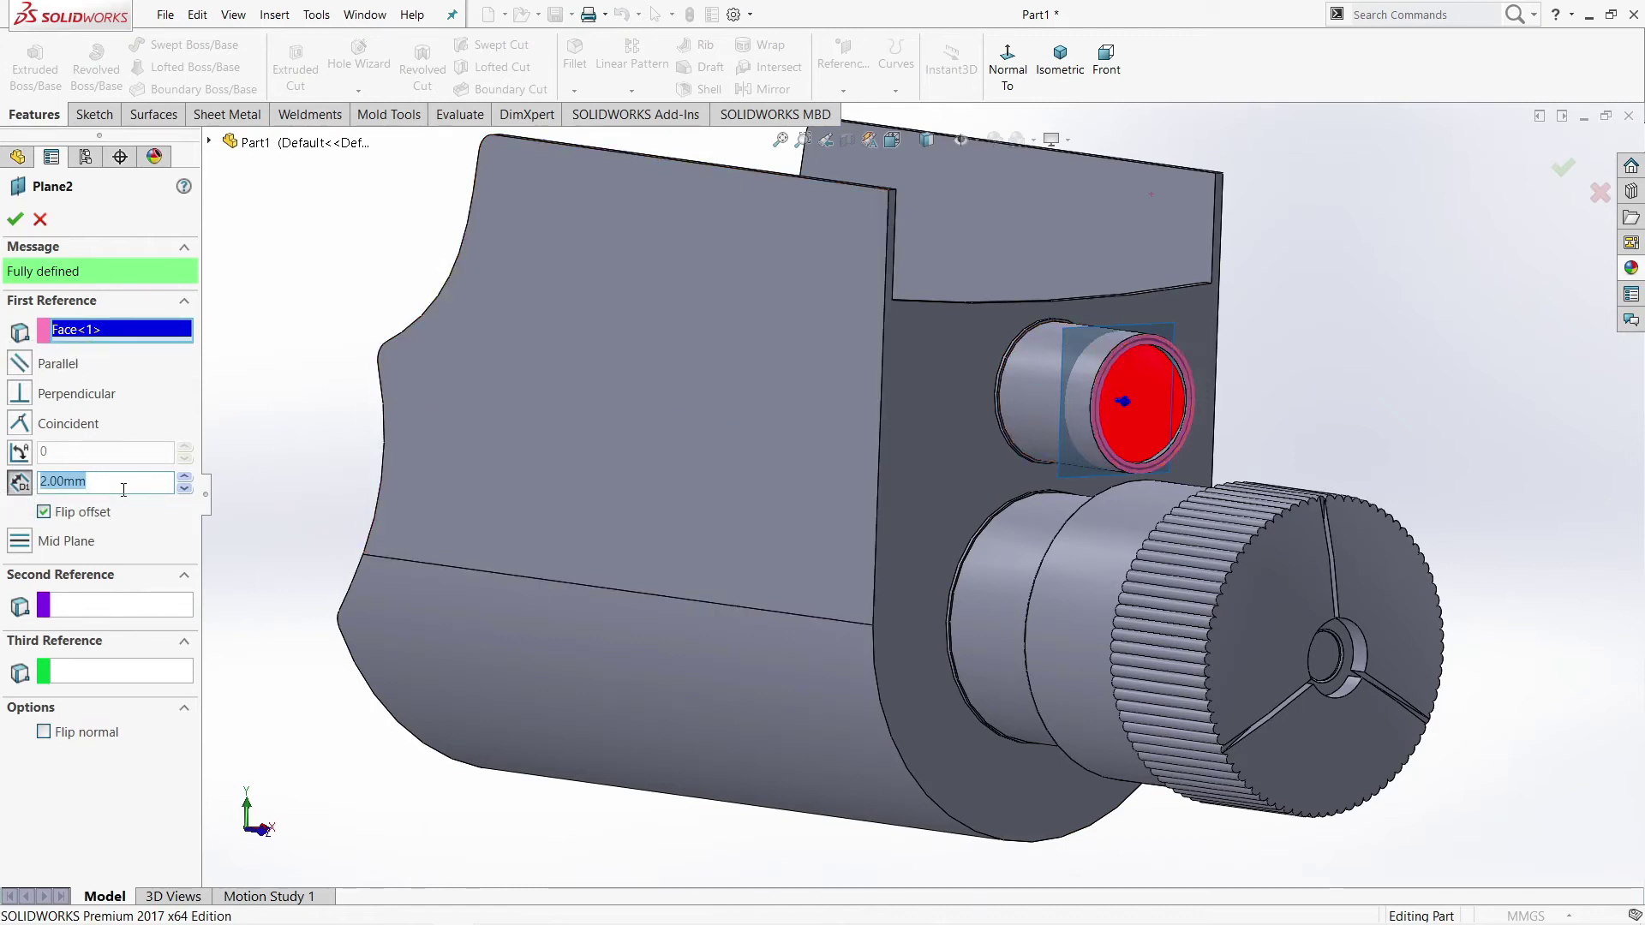
pyautogui.click(15, 220)
pyautogui.scroll(2, 1000, 609)
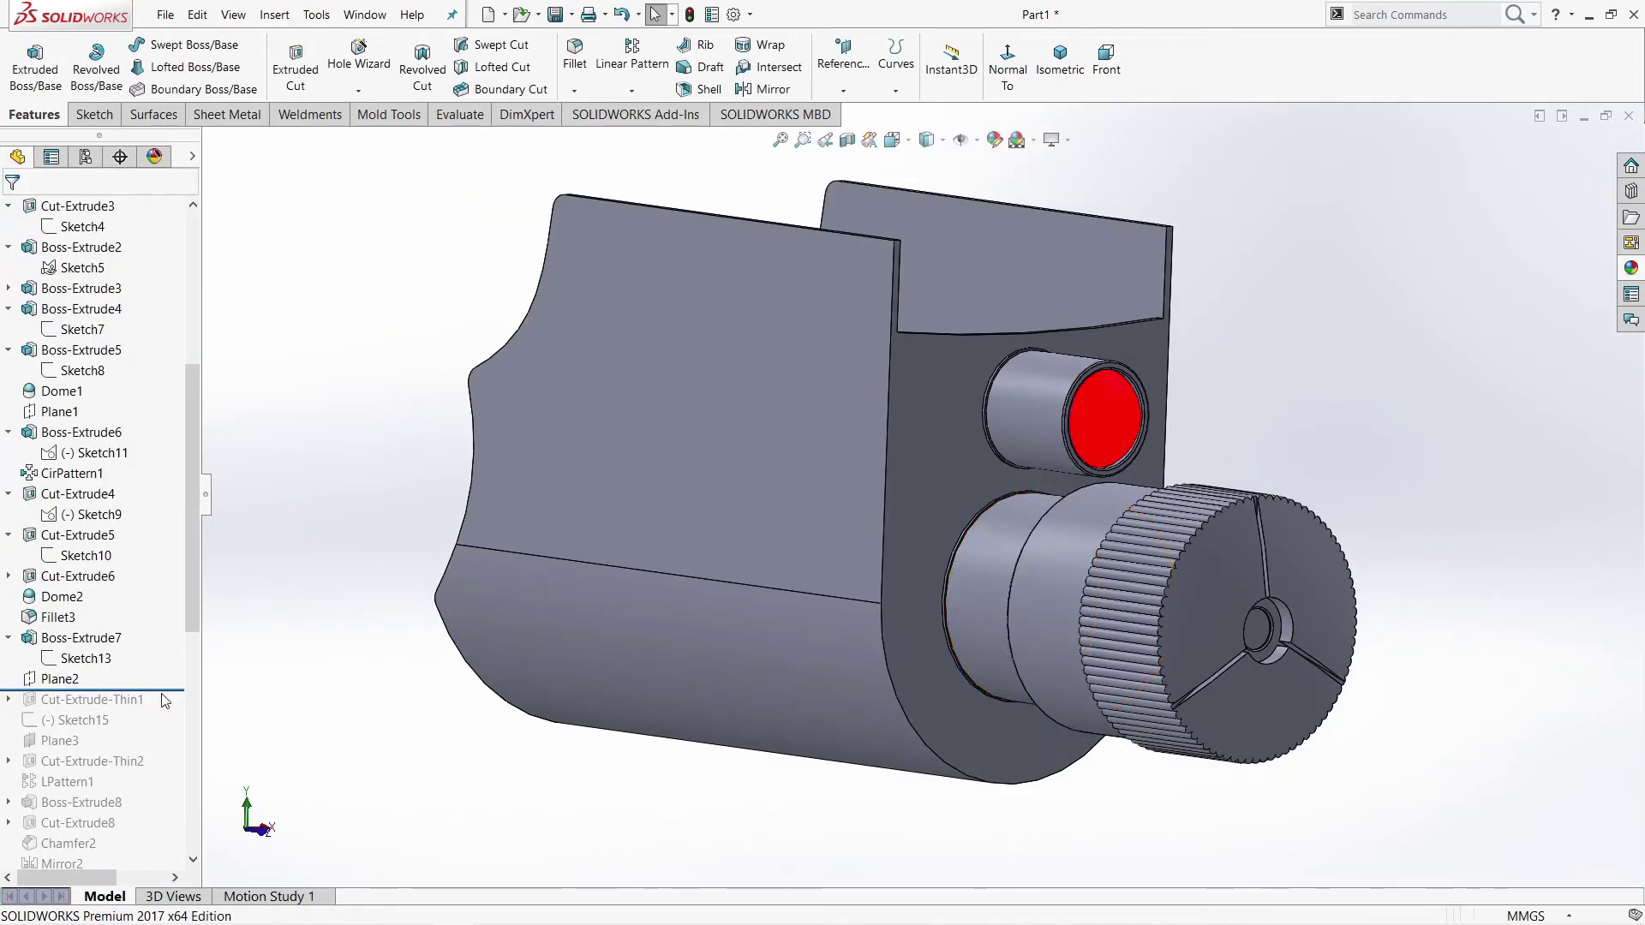
pyautogui.moveTo(169, 688); pyautogui.dragTo(125, 709)
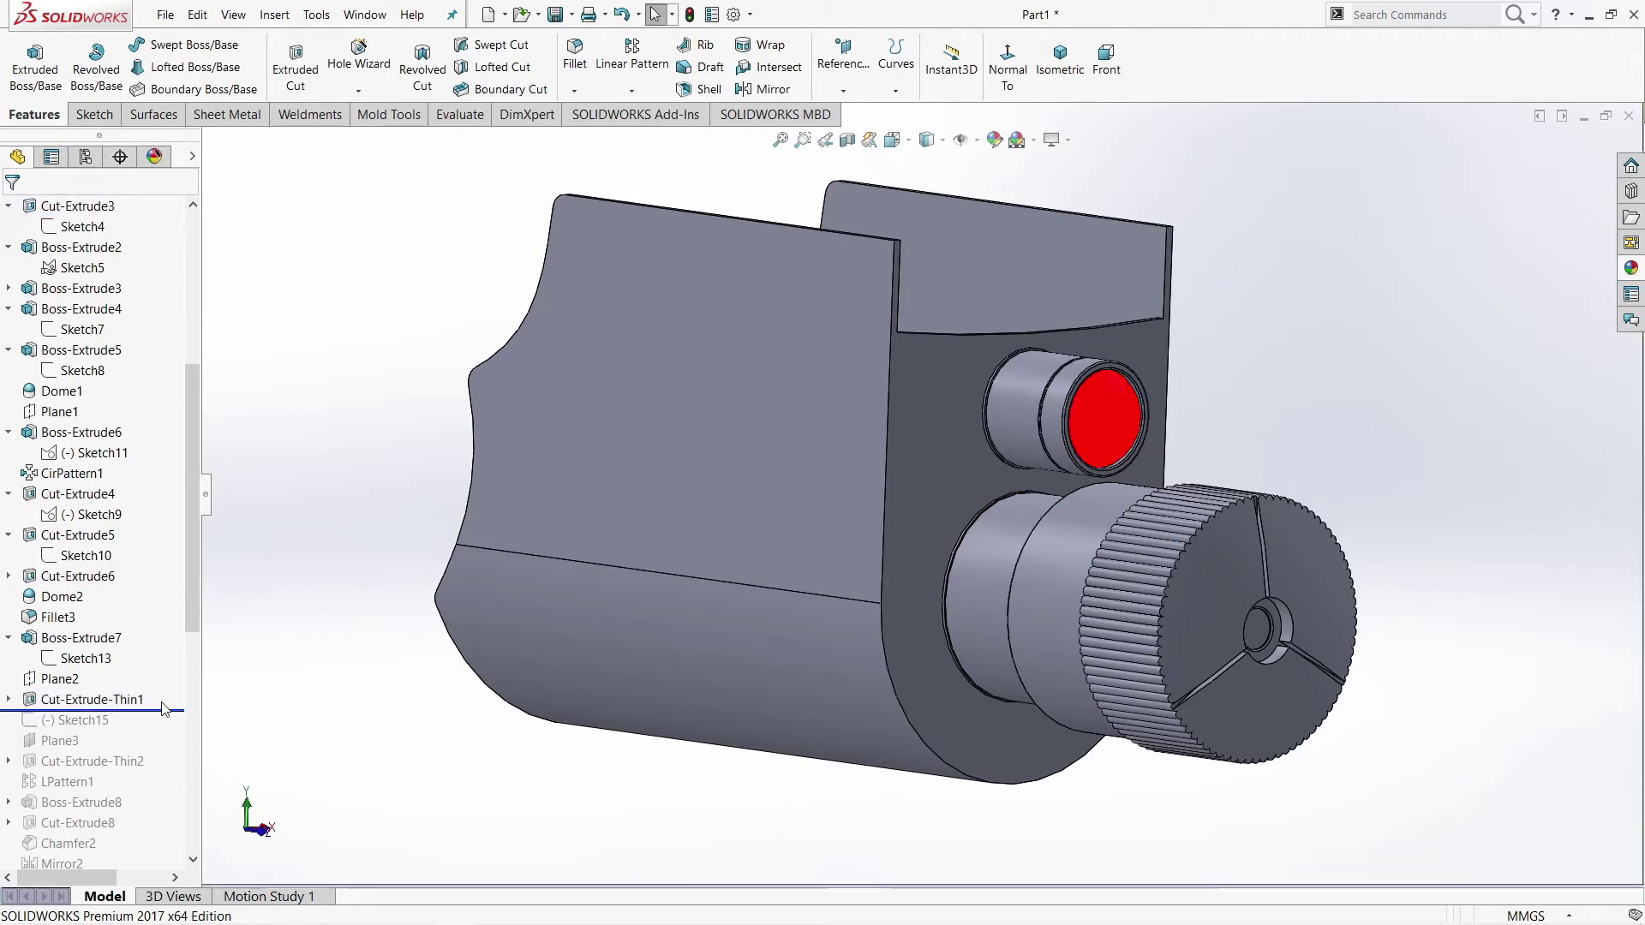
# Step: Expand Cut-Extrude-Thin1 in the feature tree to show its Sketch14 ring profile
pyautogui.scroll(-2, 1048, 465)
pyautogui.scroll(-2, 1049, 465)
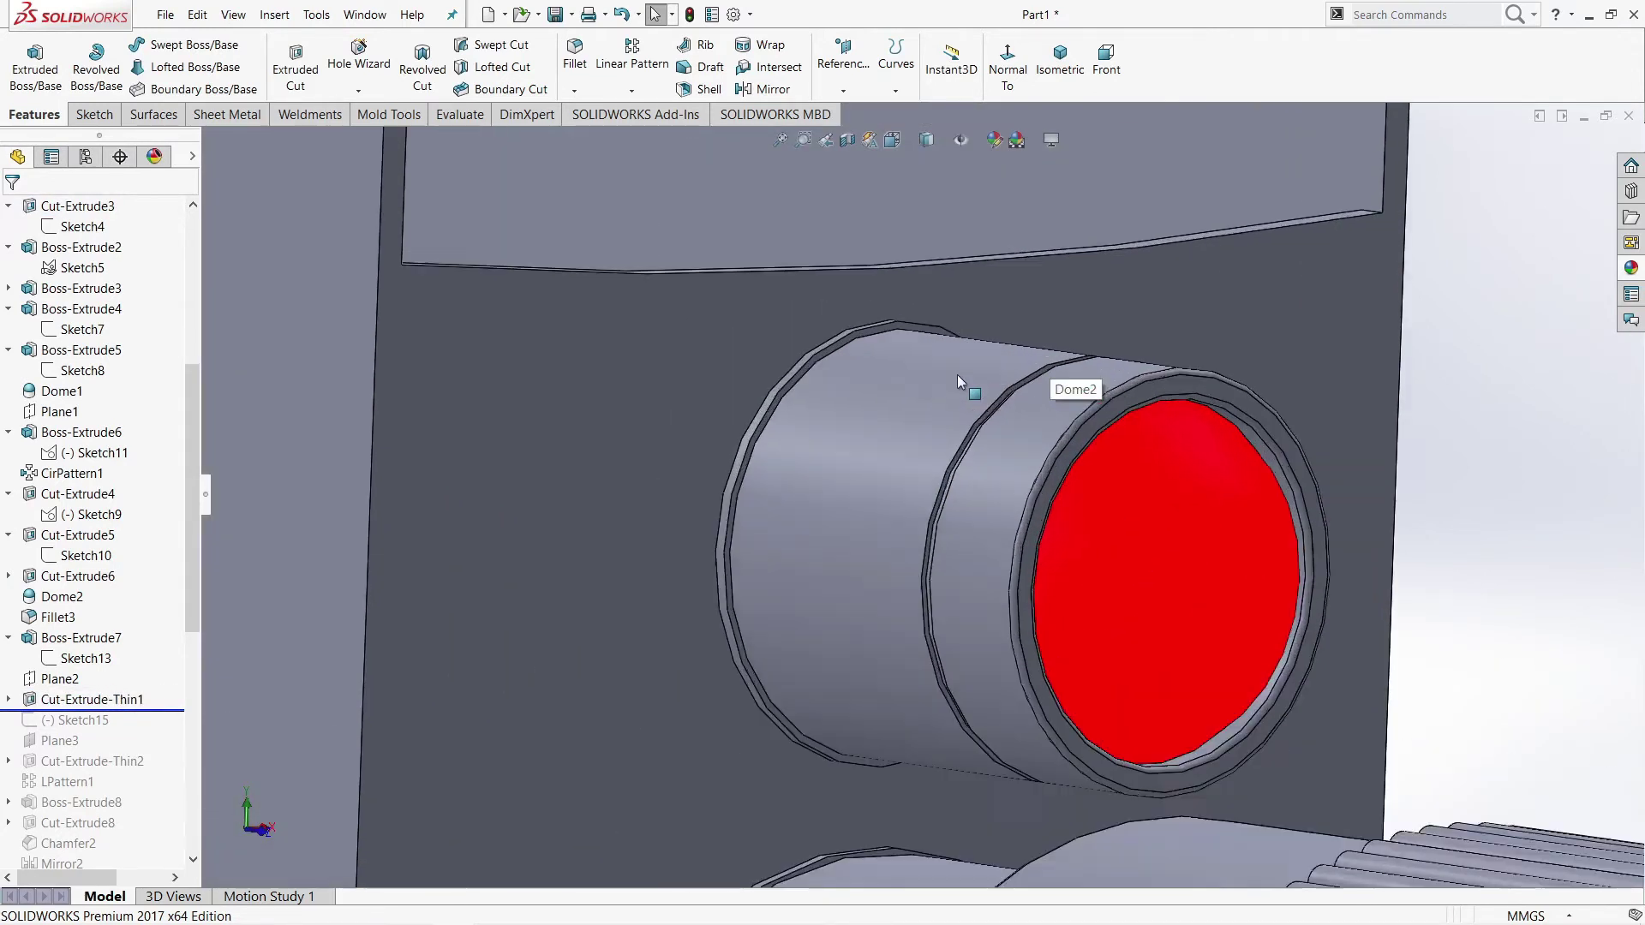
pyautogui.scroll(-2, 1062, 468)
pyautogui.scroll(-2, 1080, 471)
pyautogui.scroll(2, 1080, 471)
pyautogui.scroll(2, 1081, 471)
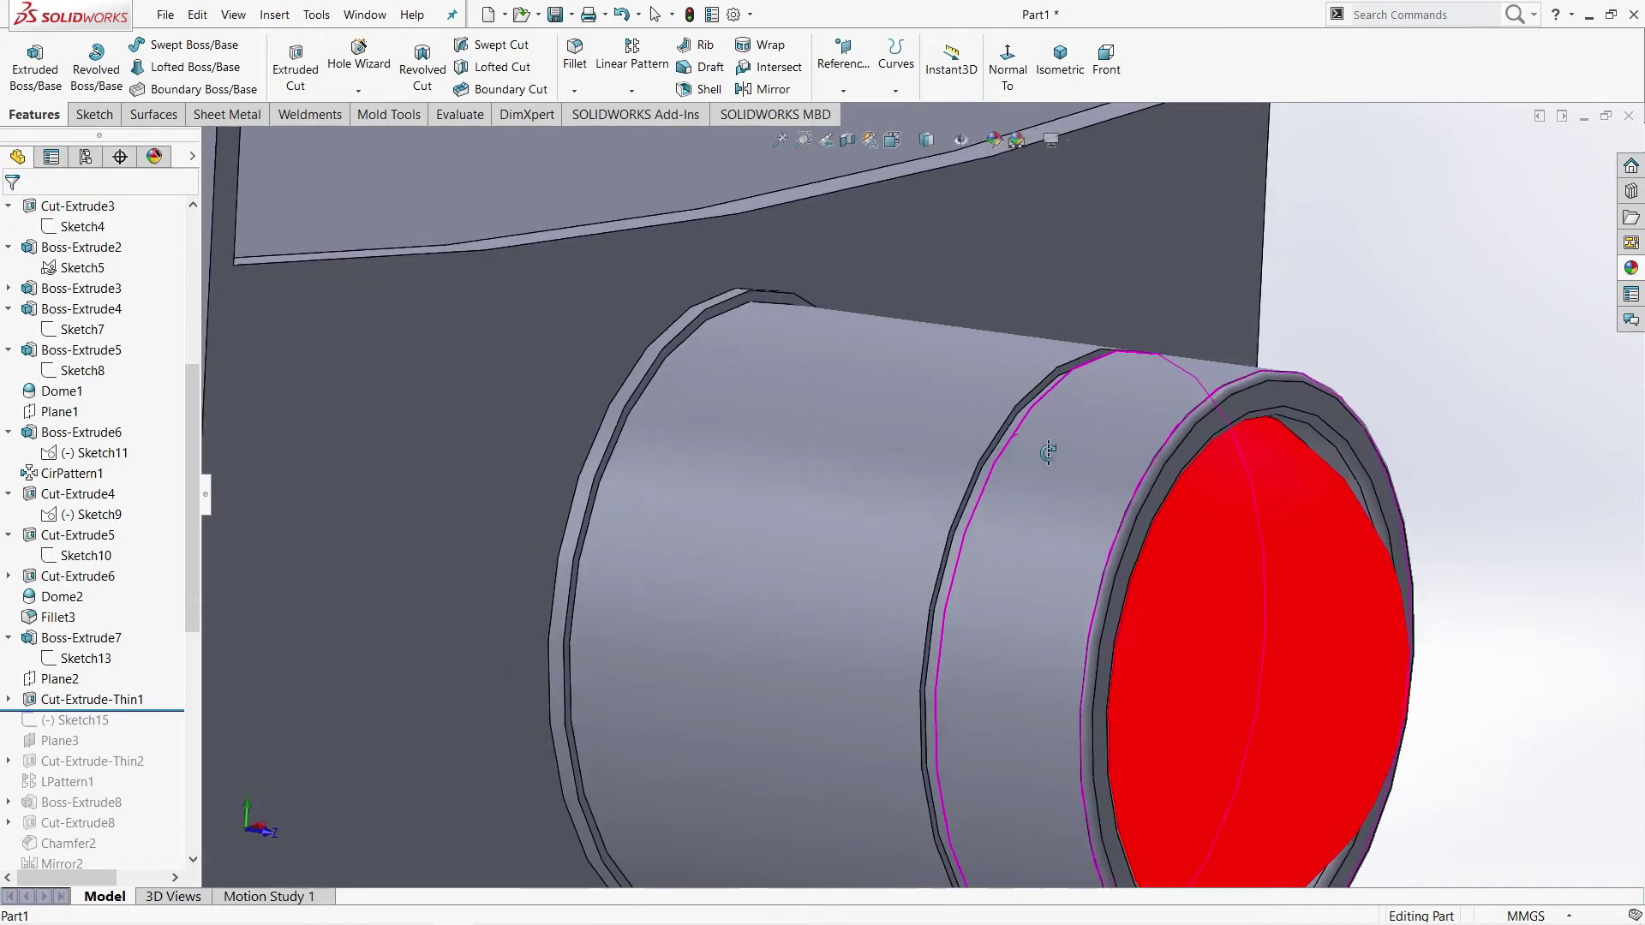
pyautogui.scroll(2, 1028, 480)
pyautogui.scroll(2, 979, 487)
pyautogui.click(93, 701)
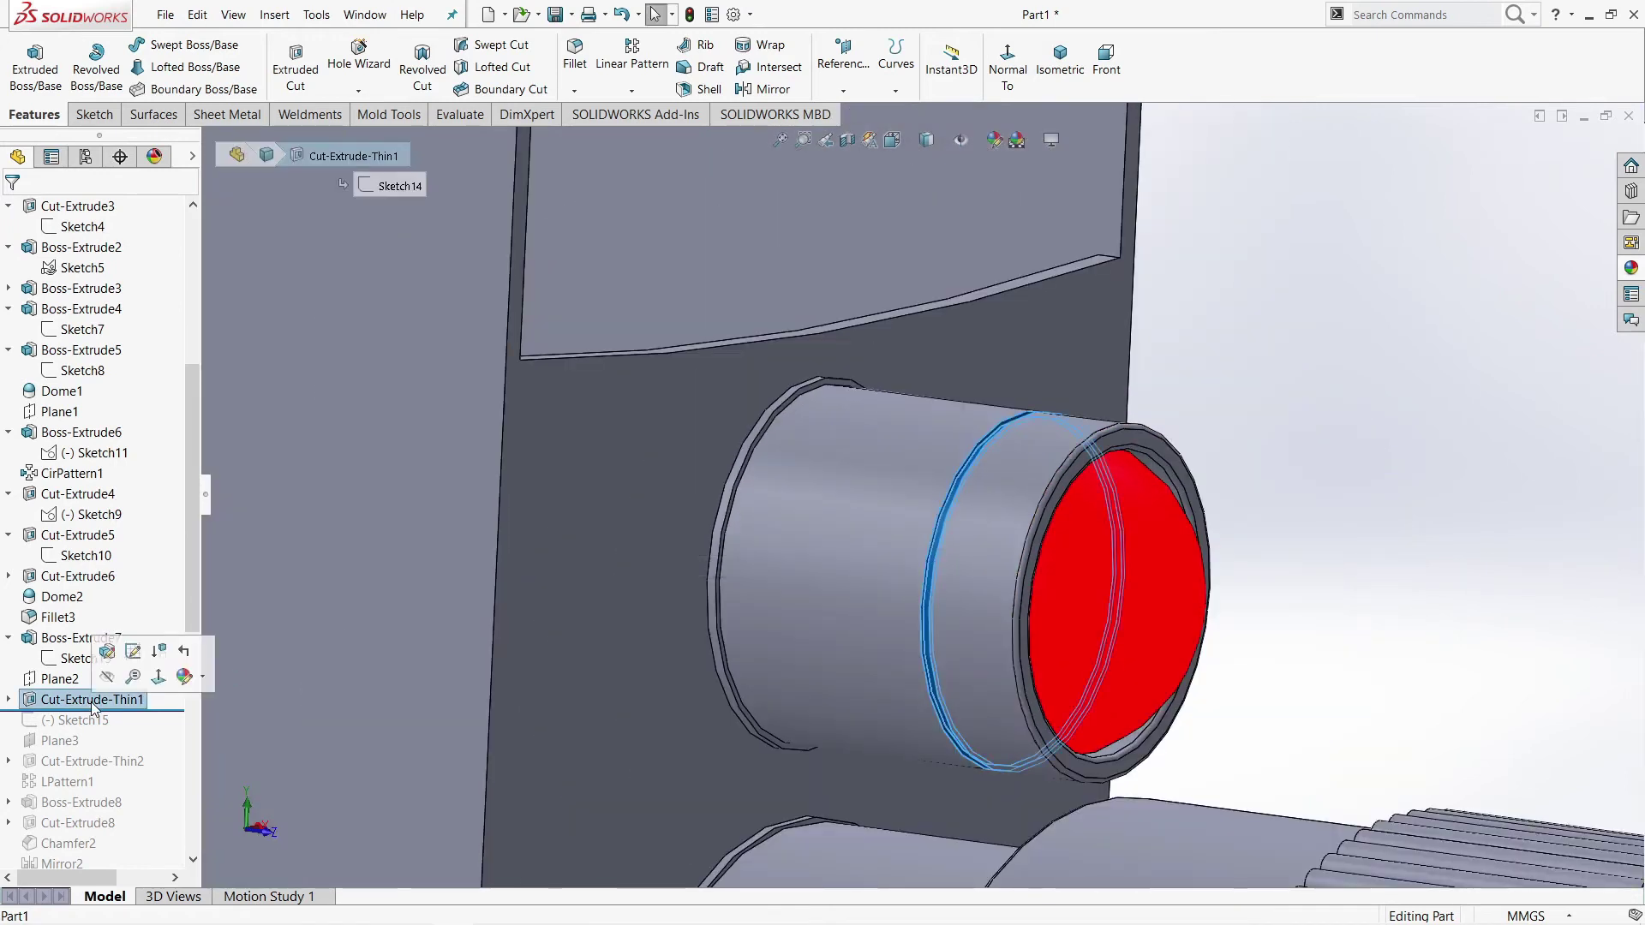
pyautogui.click(8, 700)
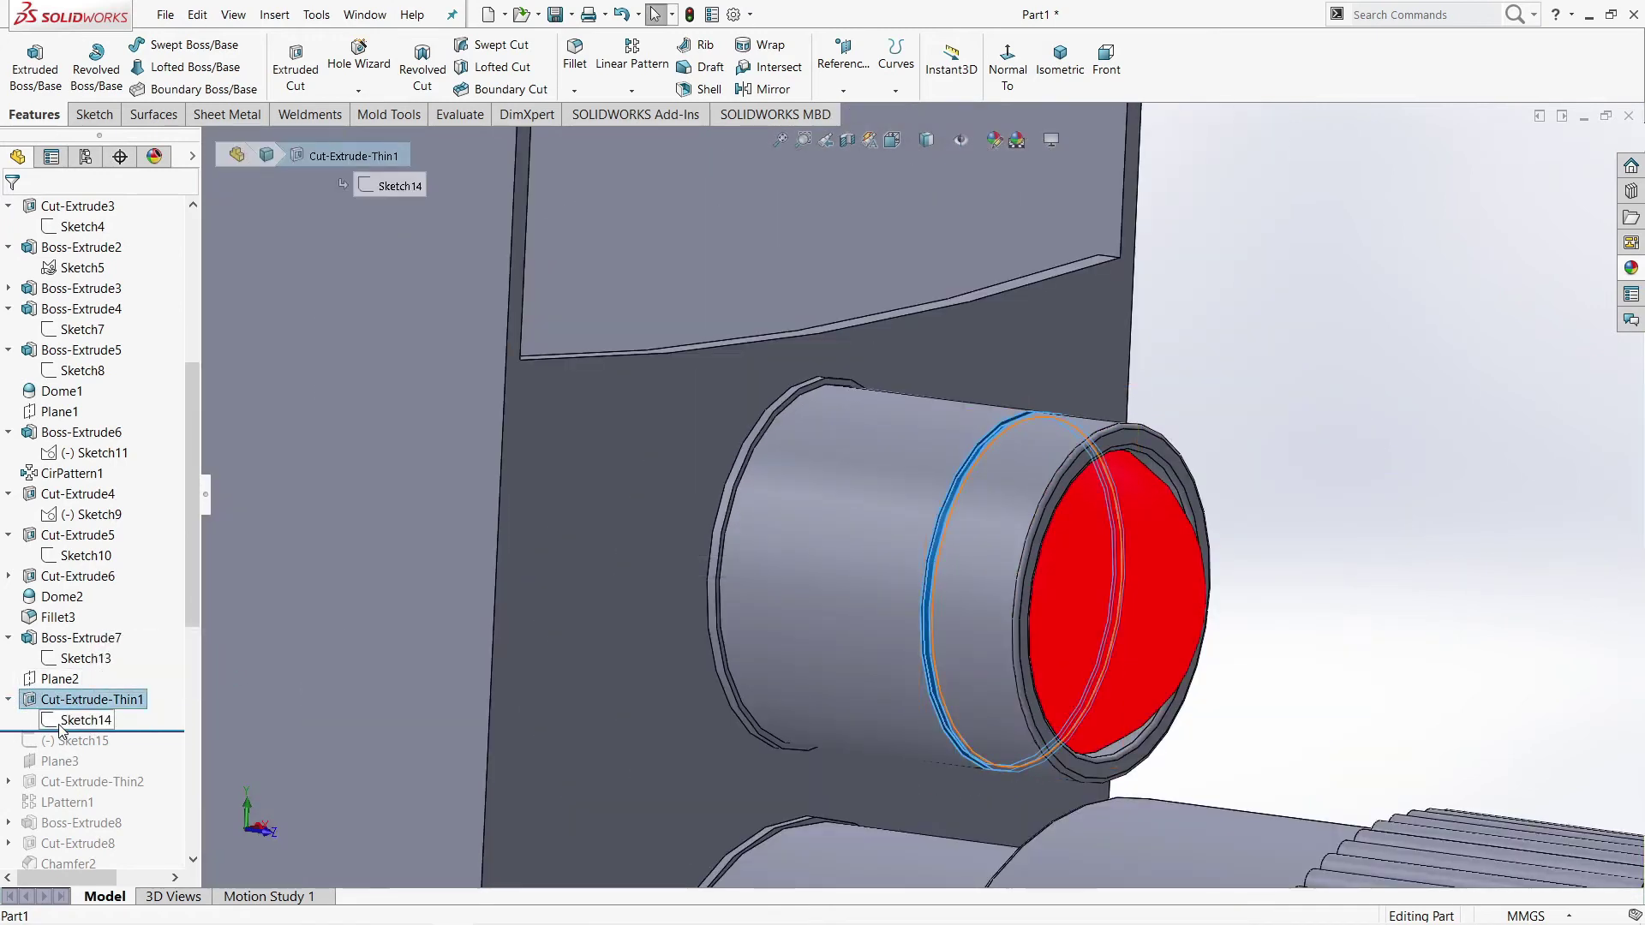
pyautogui.click(60, 723)
pyautogui.click(49, 701)
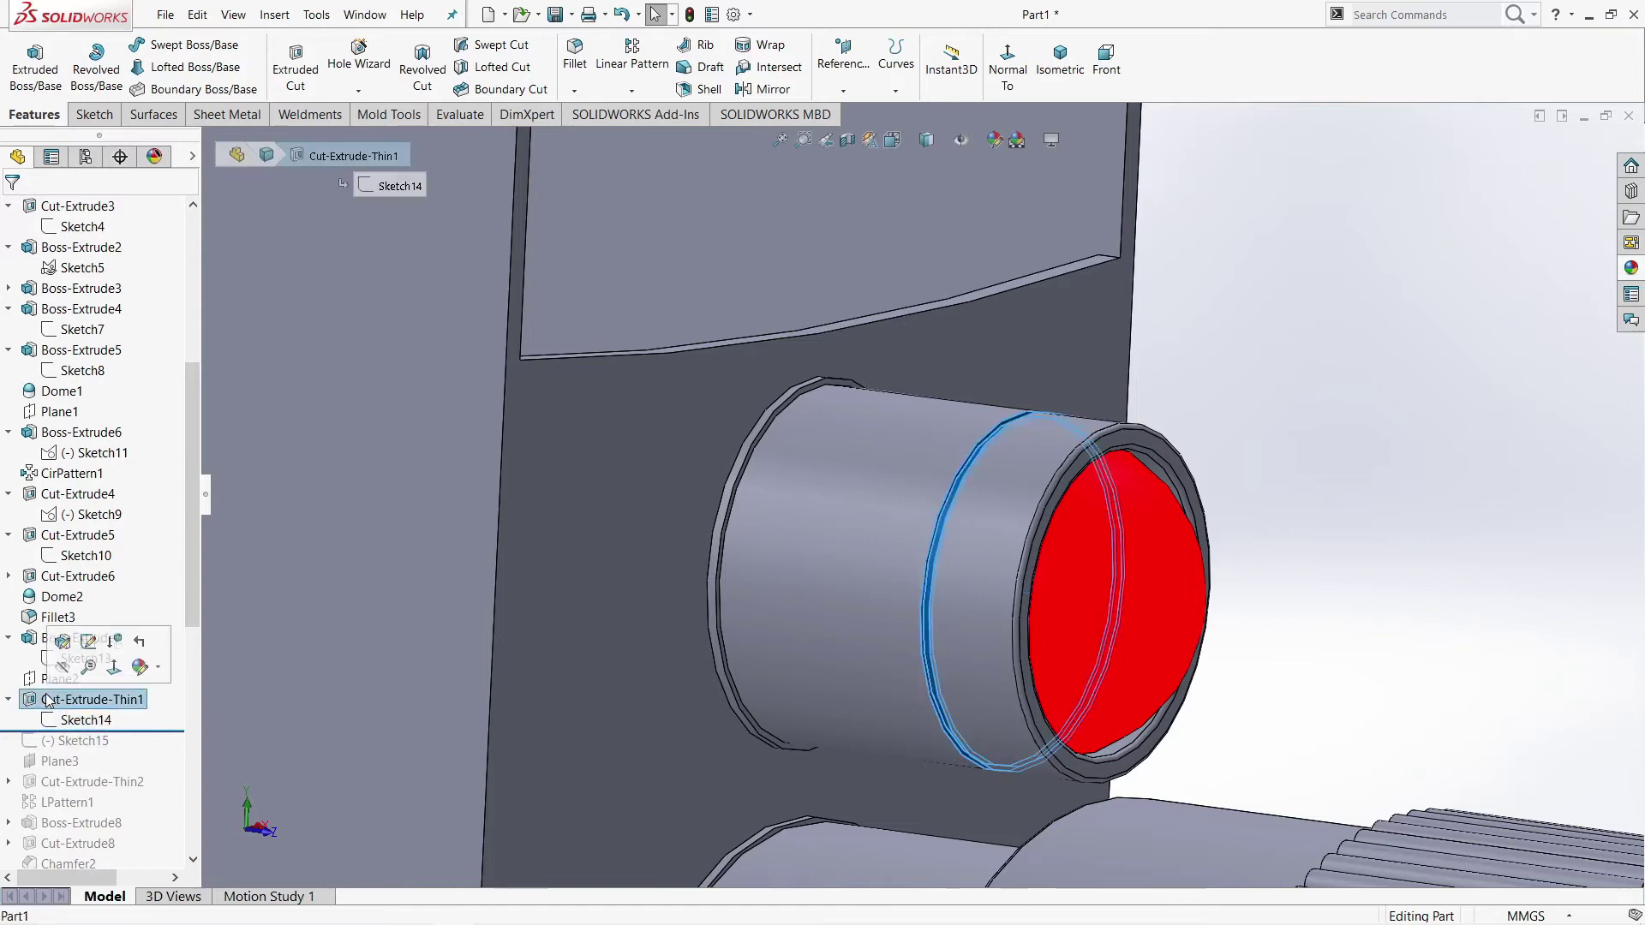
# Step: Confirm Cut-Extrude-Thin1 as a 0.20 mm Blind cut with a 1.00 mm thin wall
pyautogui.scroll(-3, 106, 702)
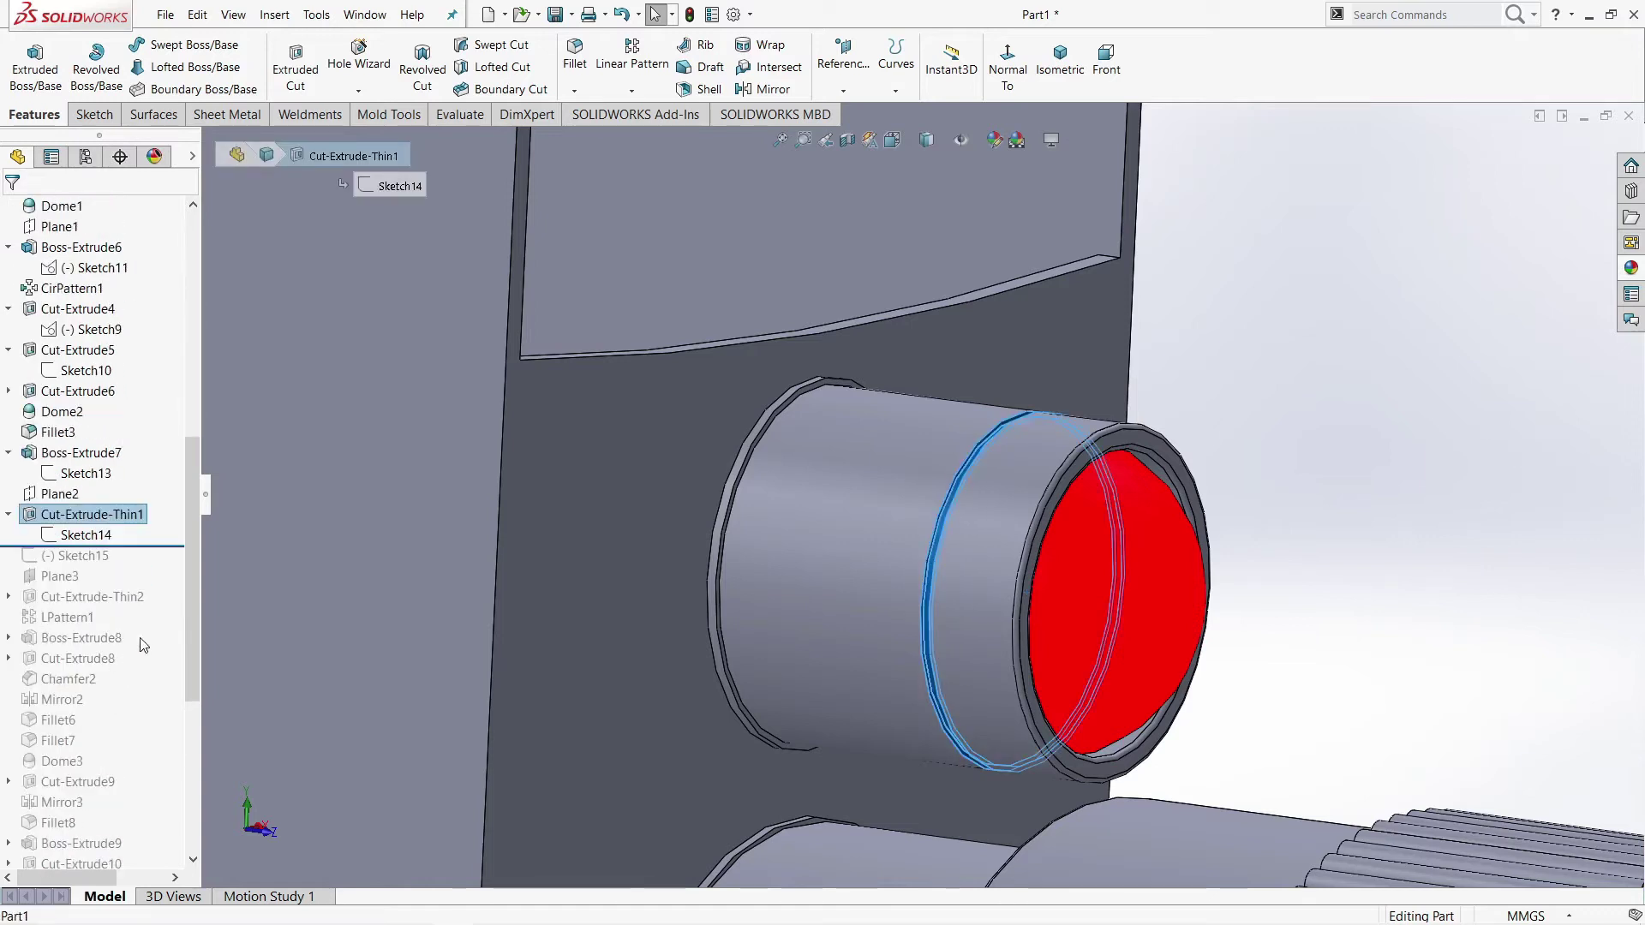
pyautogui.click(88, 514)
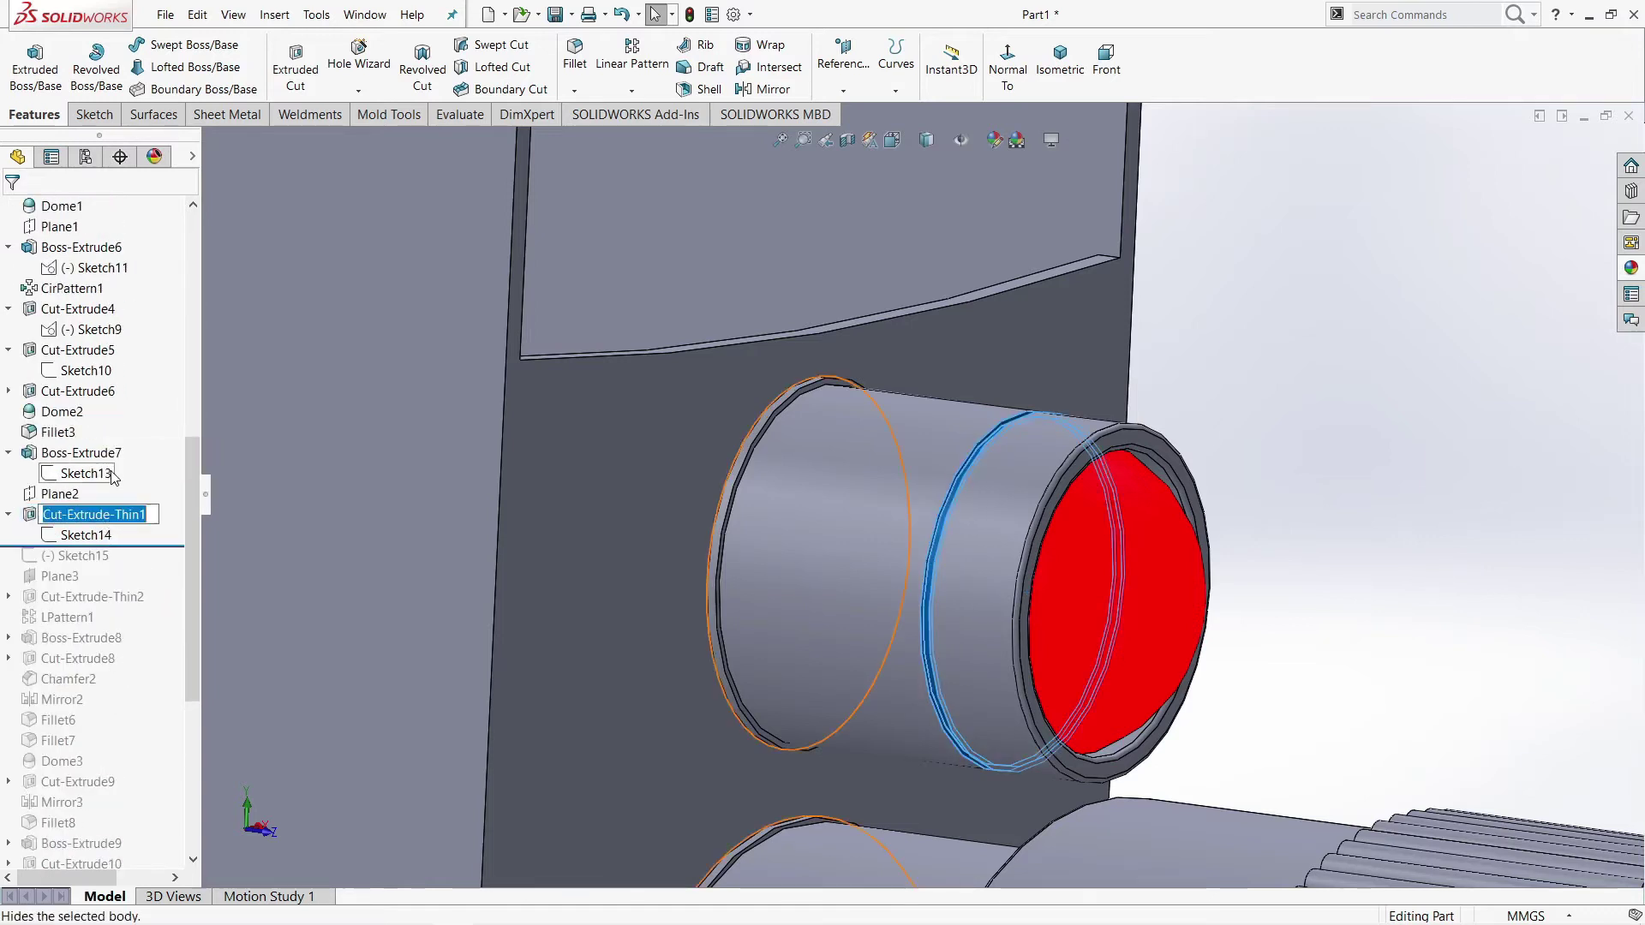
pyautogui.click(28, 514)
pyautogui.click(47, 463)
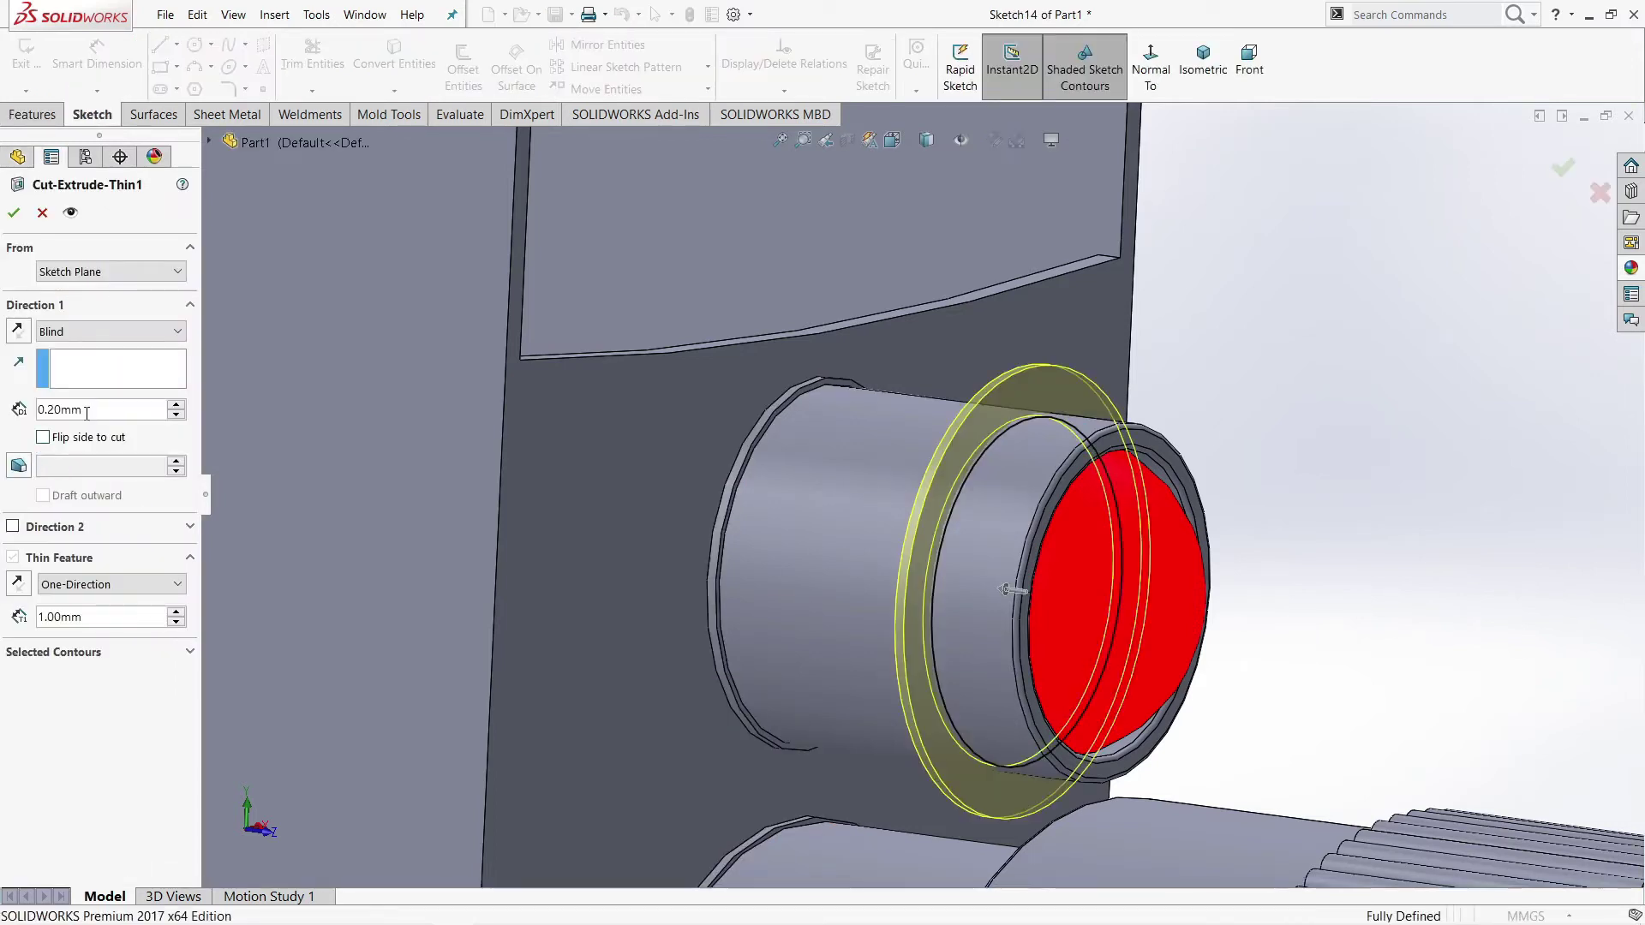
pyautogui.click(85, 617)
pyautogui.hotkey('ctrl', '8')
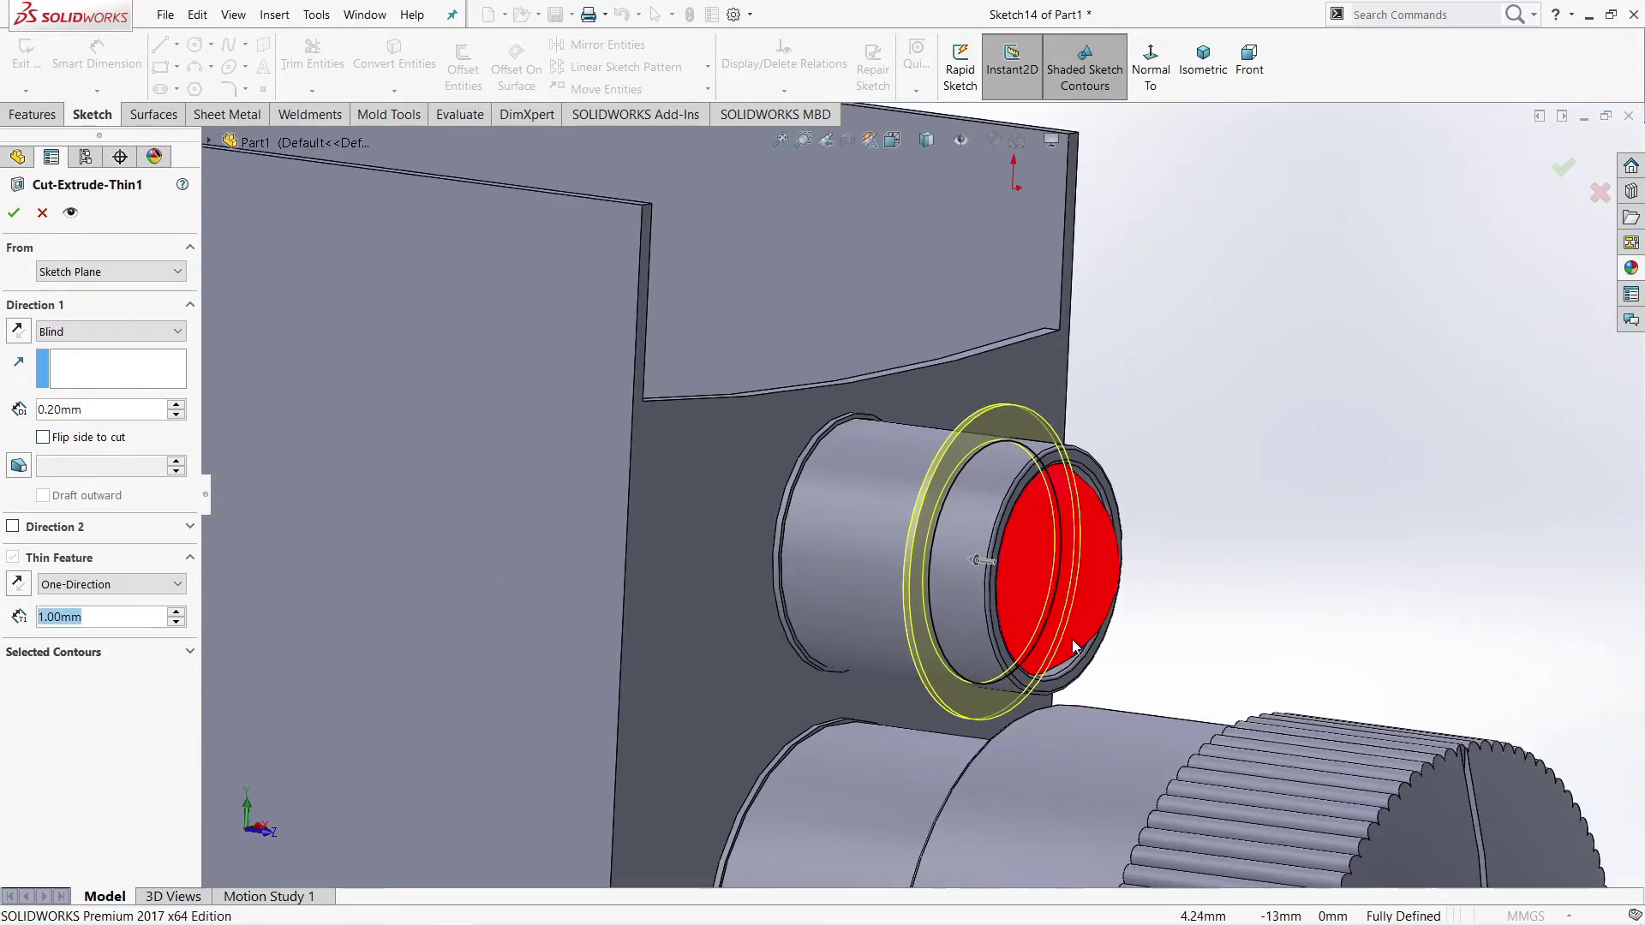
pyautogui.click(14, 214)
# Step: Roll history past Sketch15 and view the knob from the side
pyautogui.moveTo(135, 547); pyautogui.dragTo(133, 567)
pyautogui.click(83, 555)
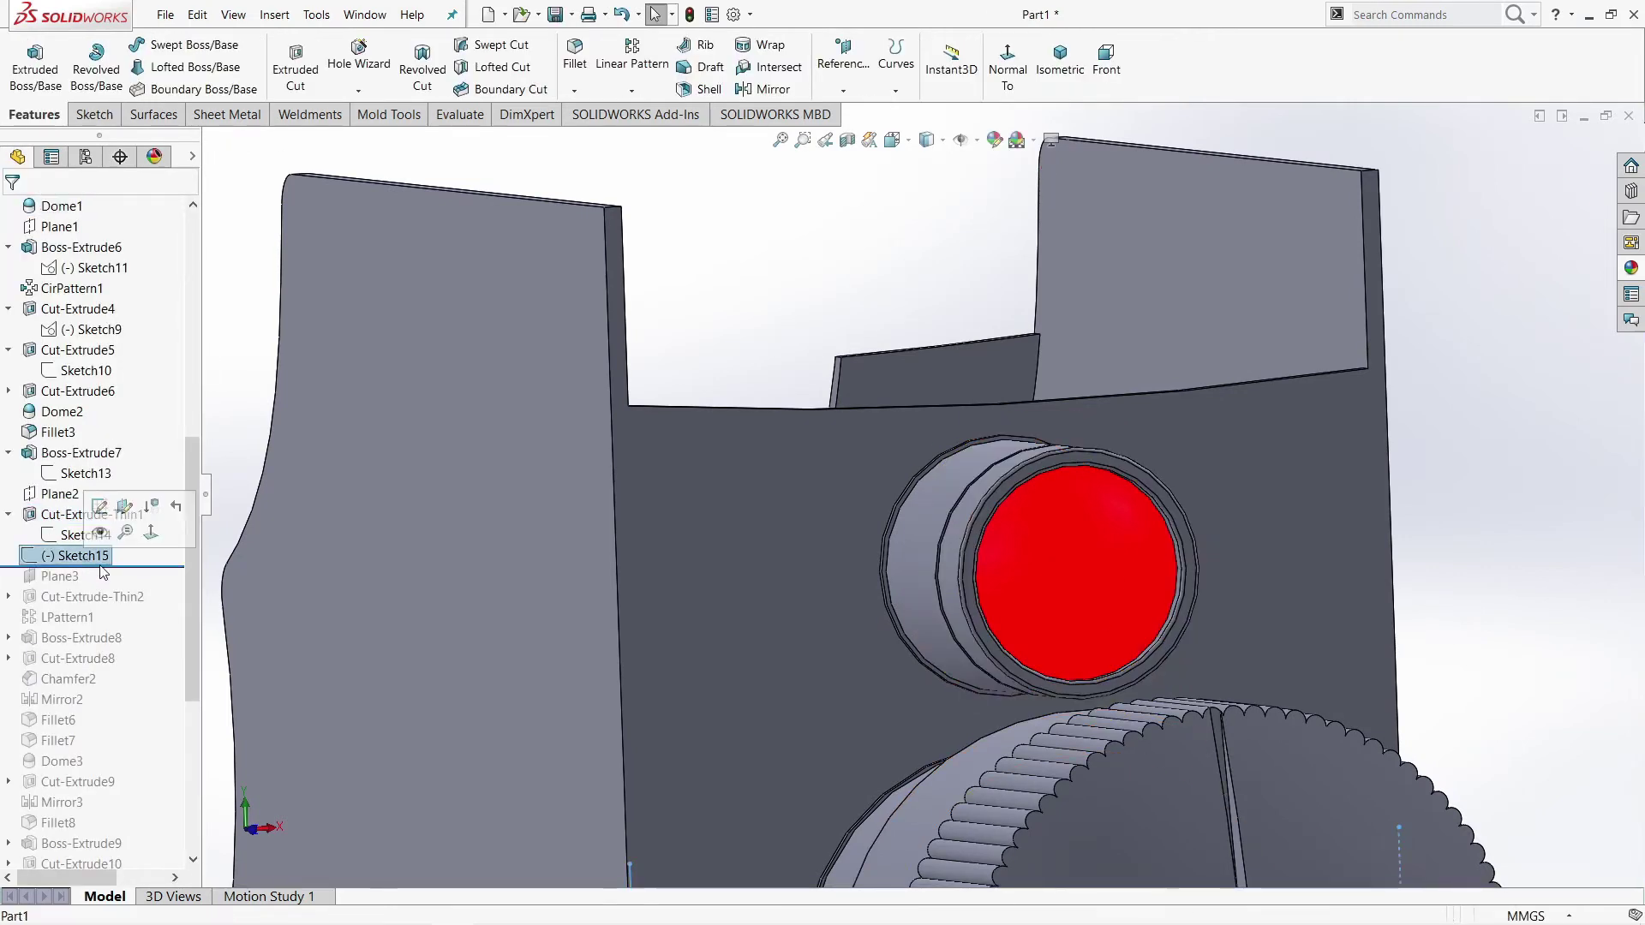
pyautogui.press('f')
pyautogui.scroll(-3, 891, 669)
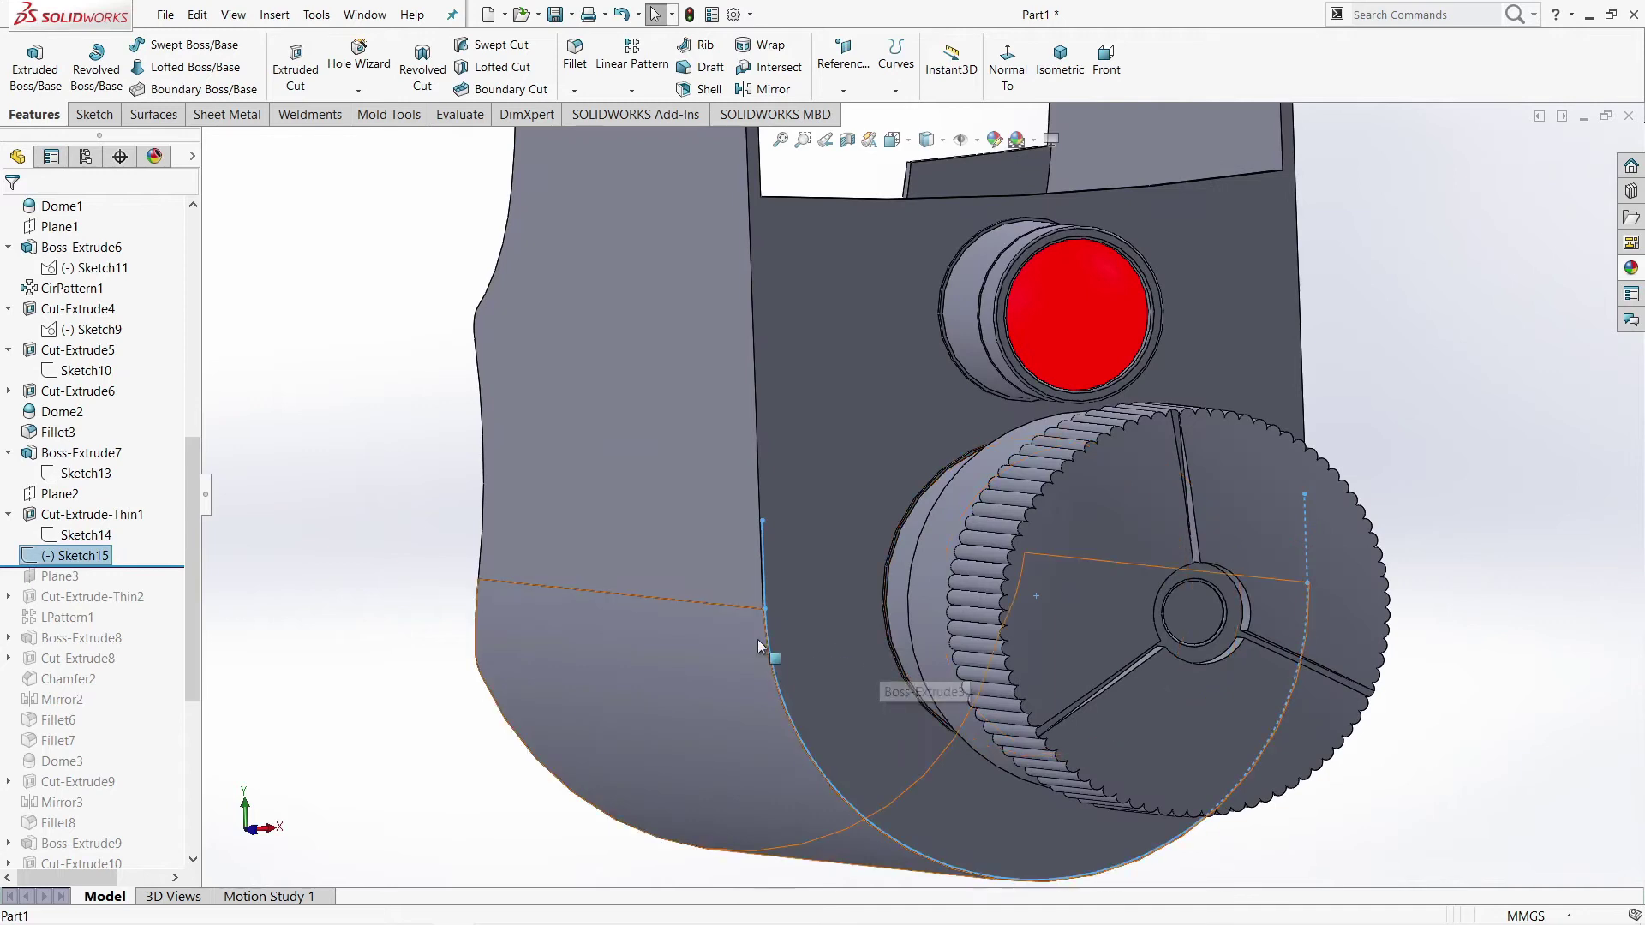
pyautogui.moveTo(783, 673); pyautogui.dragTo(826, 689, button='middle')
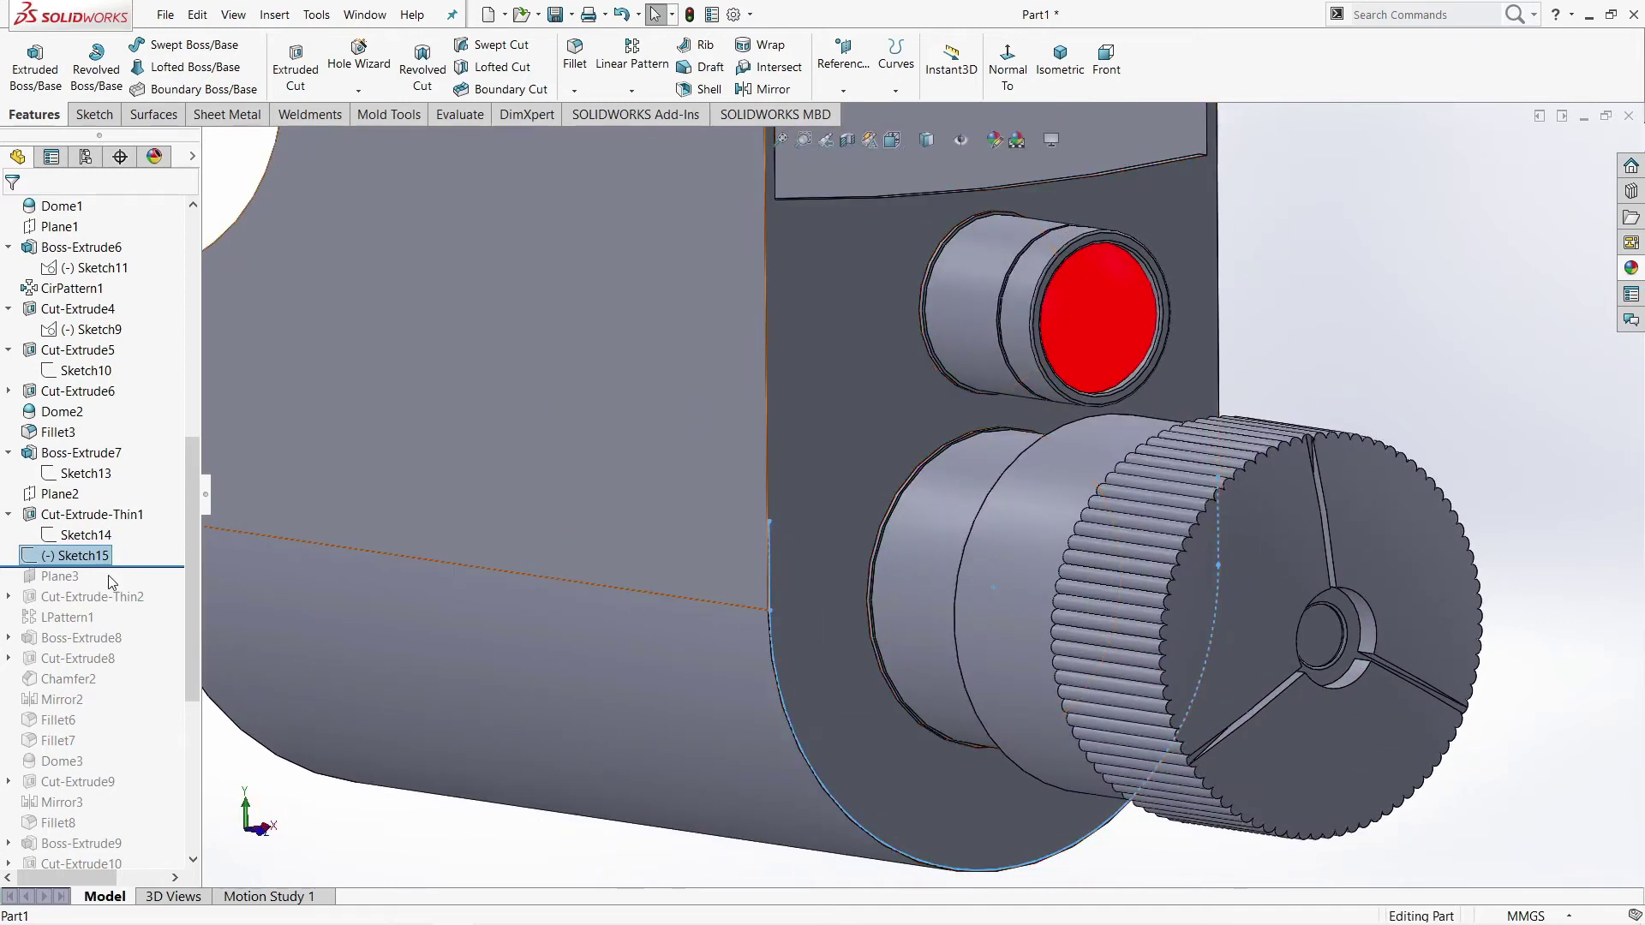
# Step: Restore Plane3 and confirm its 2.00 mm offset from the front face
pyautogui.moveTo(132, 570); pyautogui.dragTo(129, 587)
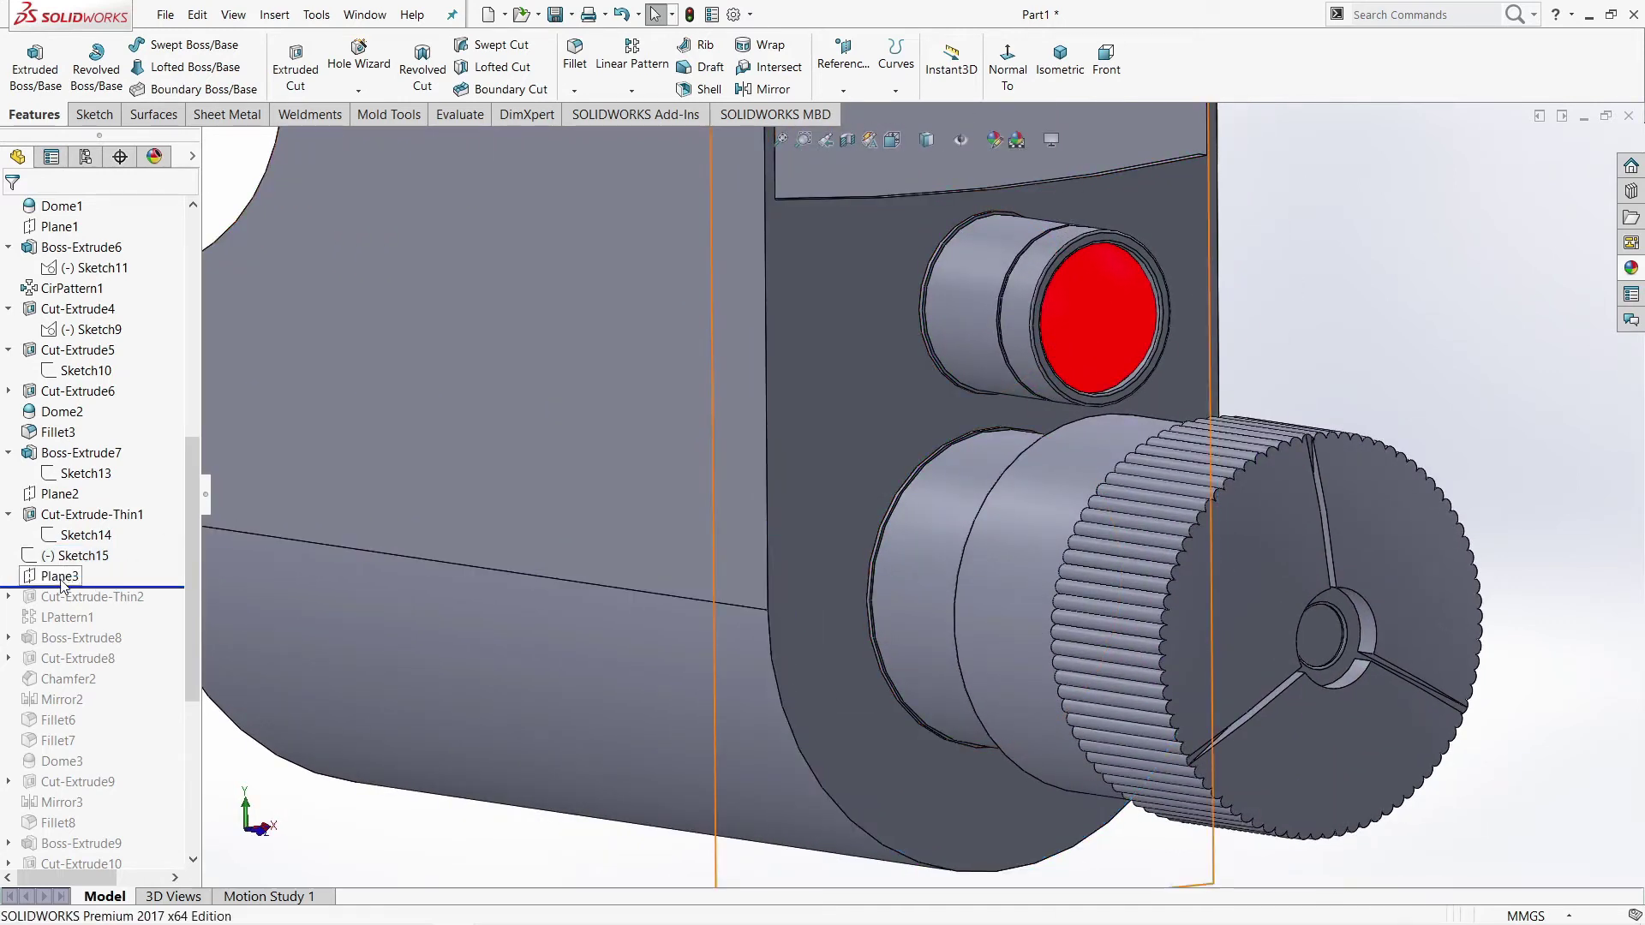
pyautogui.click(59, 575)
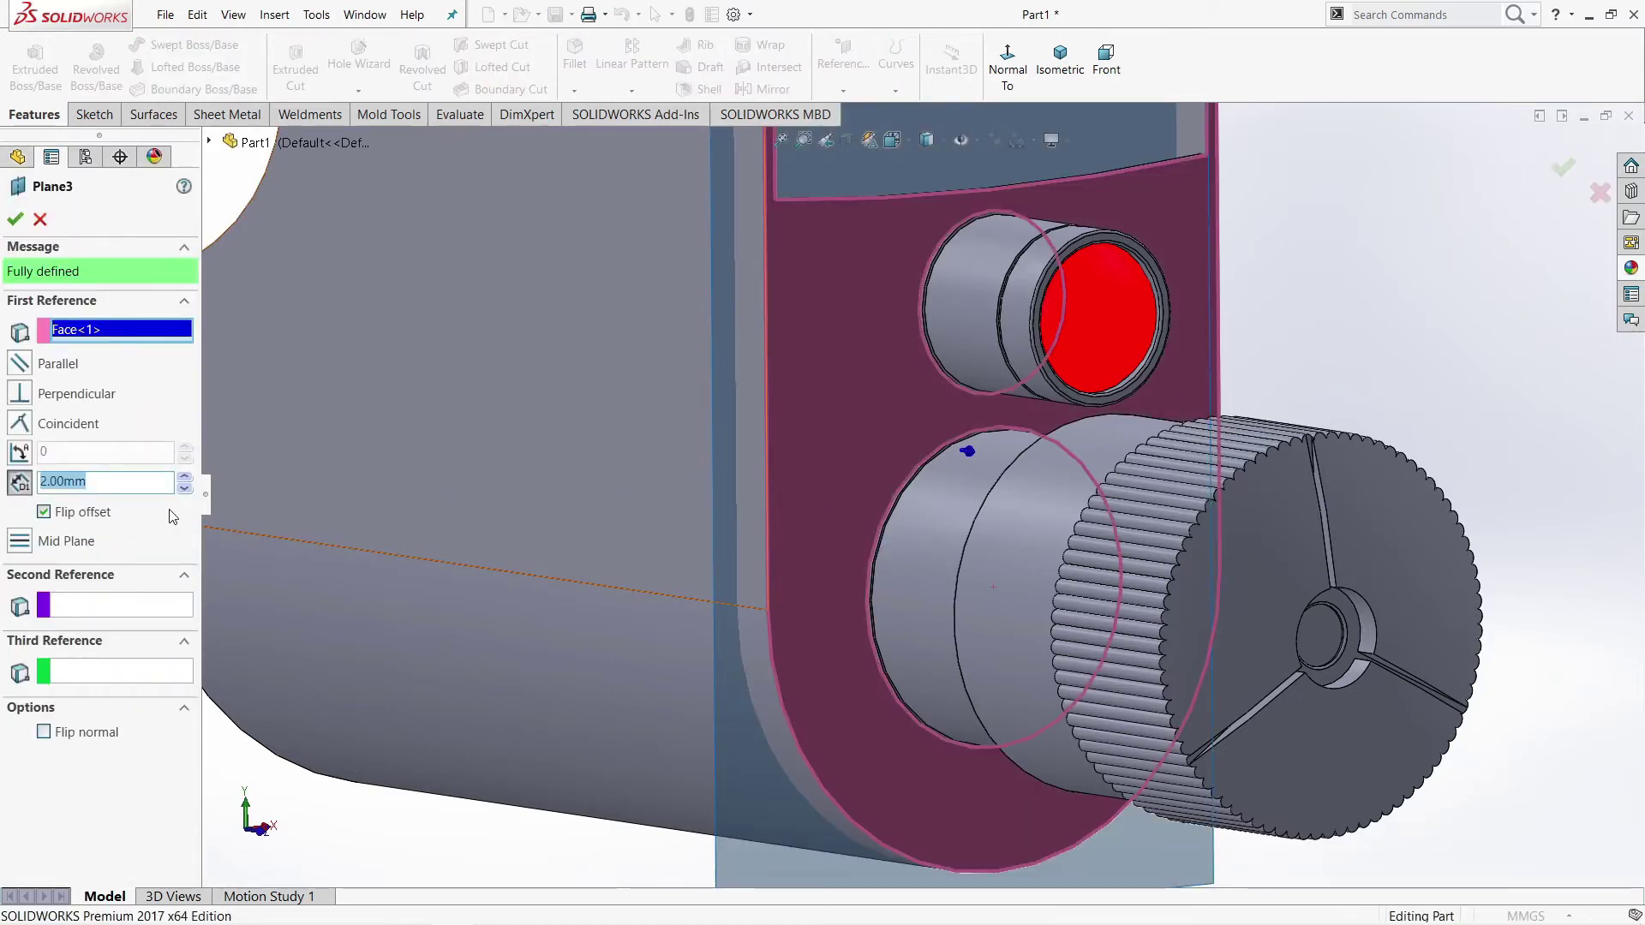
pyautogui.click(14, 220)
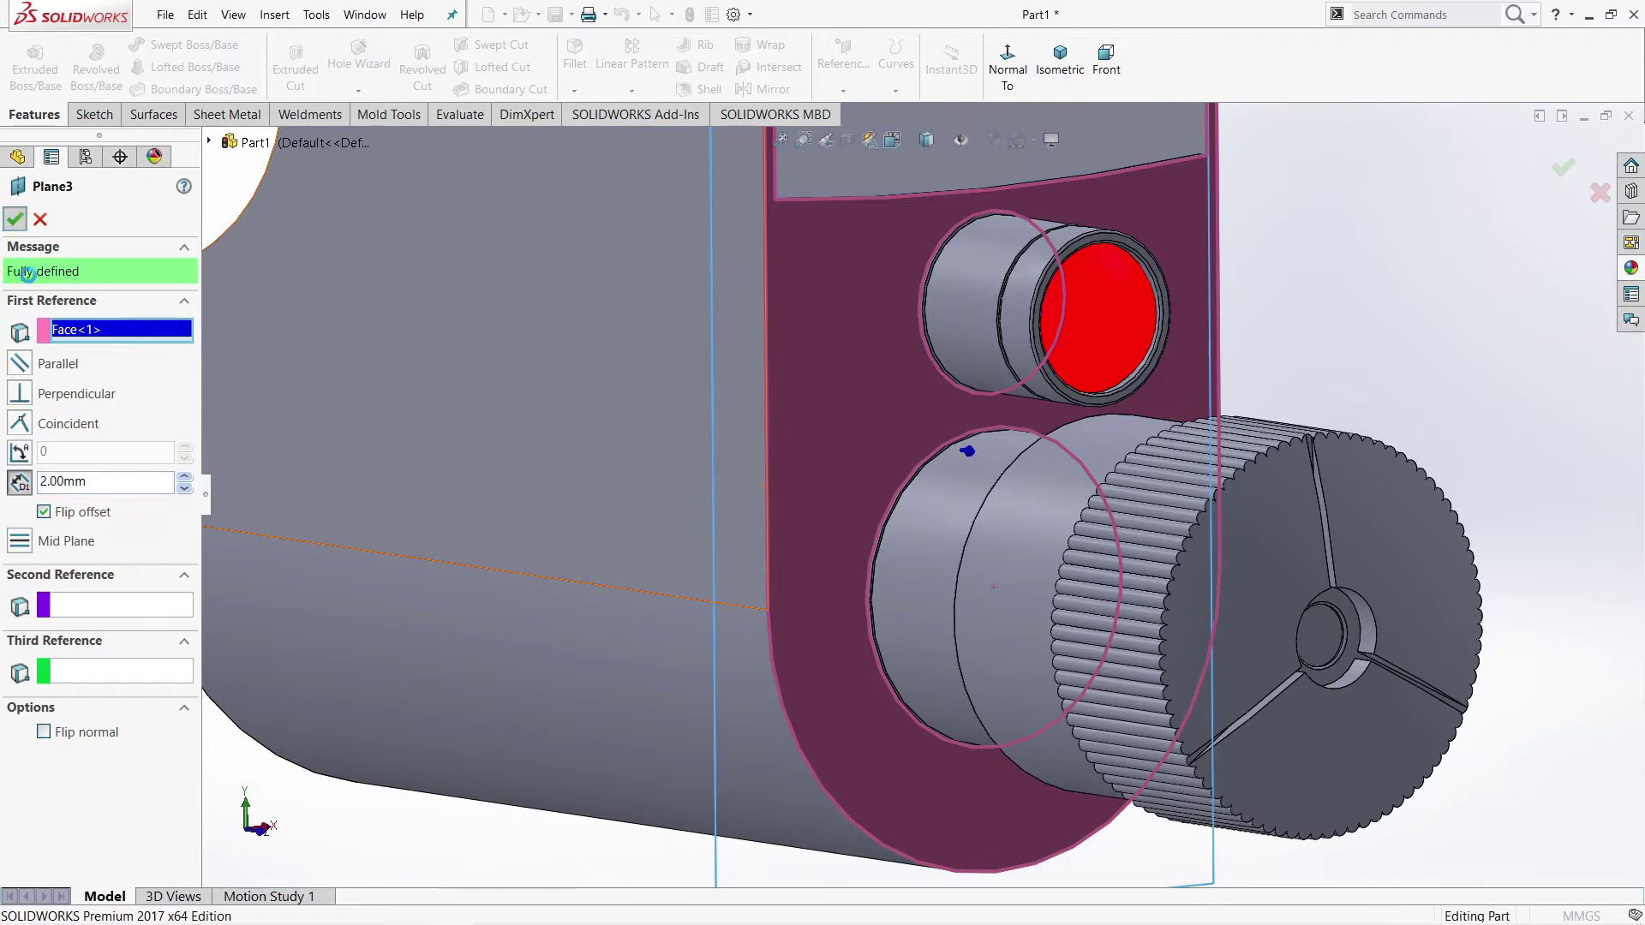
pyautogui.scroll(2, 824, 552)
pyautogui.scroll(2, 679, 606)
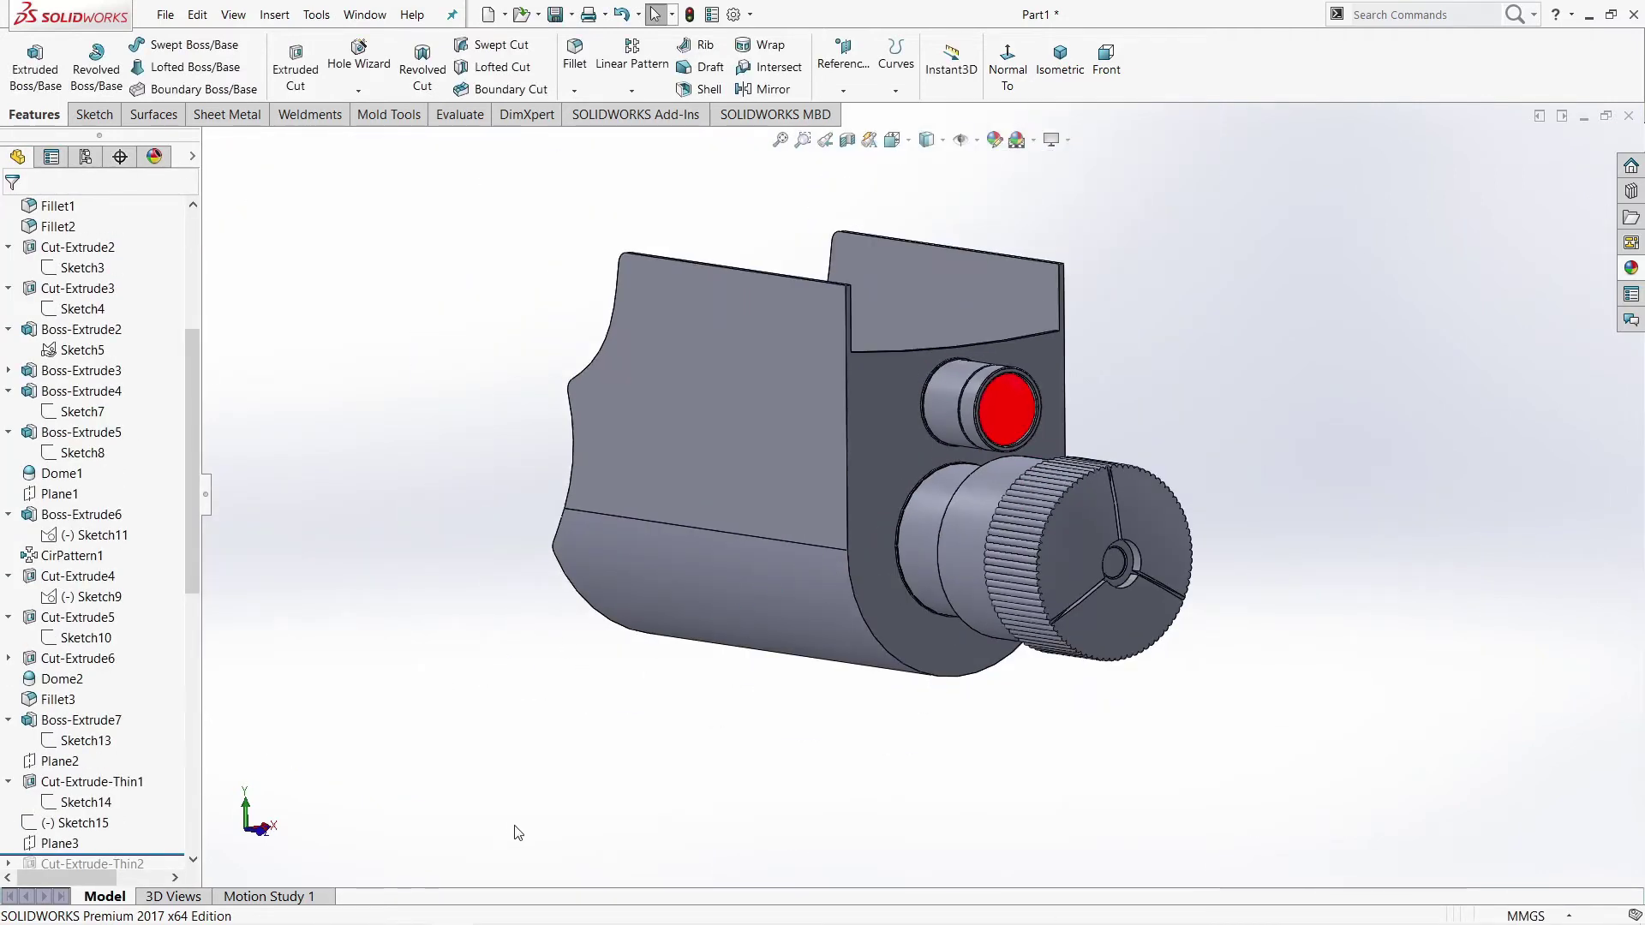
pyautogui.scroll(-7, 181, 790)
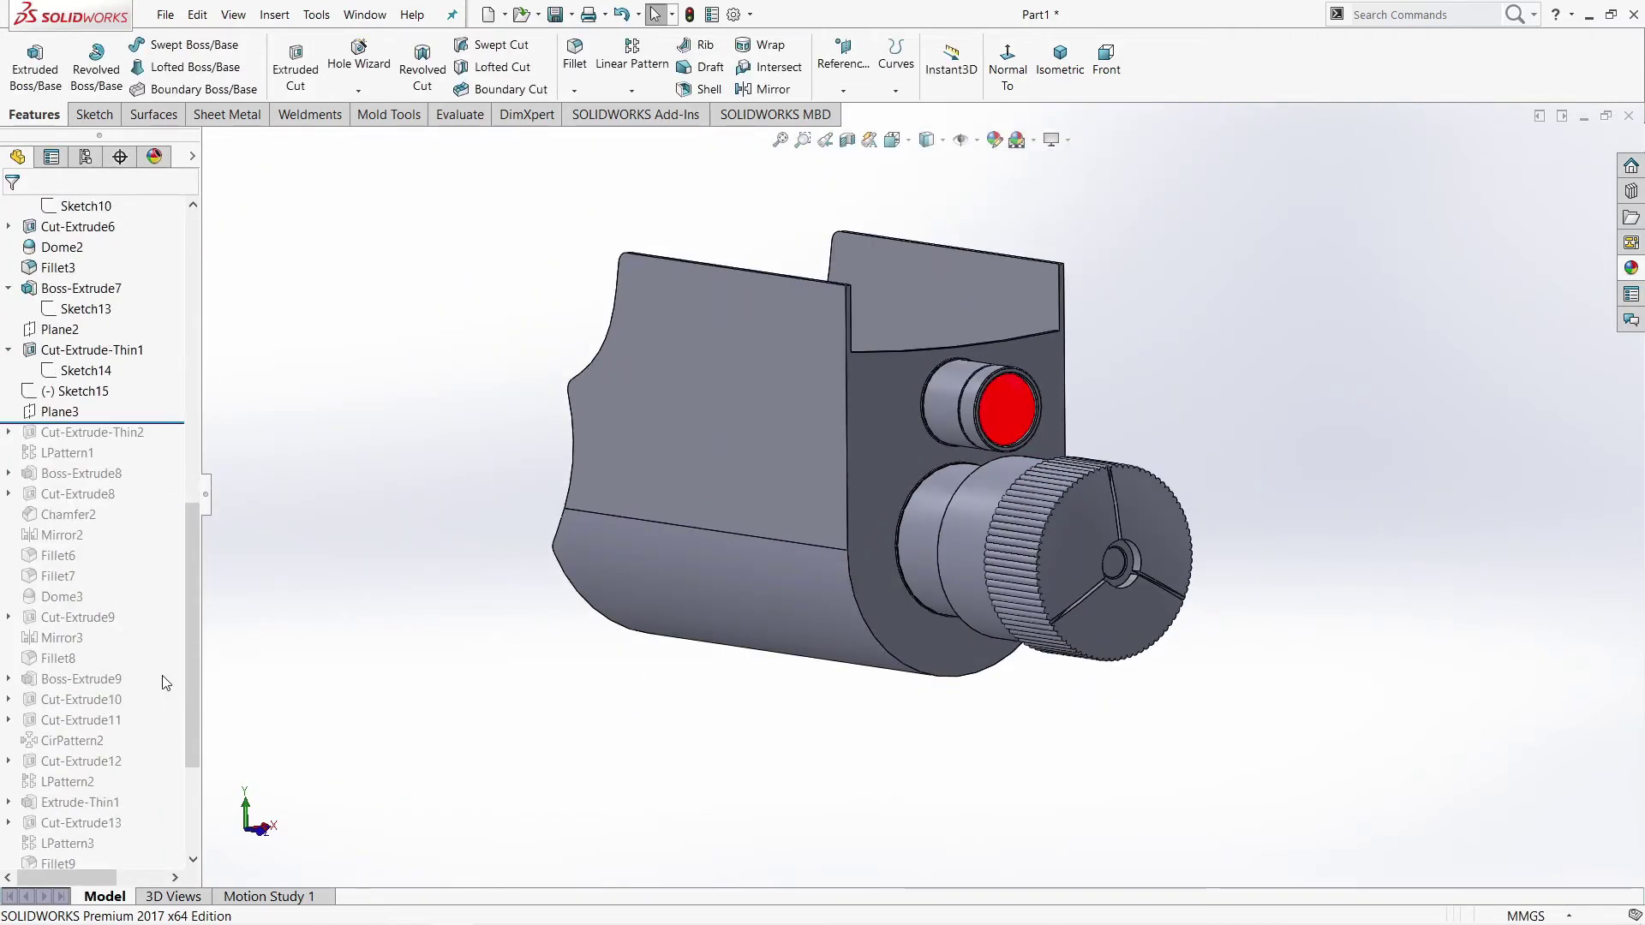
# Step: Make Cut-Extrude-Thin2 a Mid Plane 1.00 mm U-slot cut with 1.00/0.20 mm thin walls
pyautogui.moveTo(166, 422); pyautogui.dragTo(98, 438)
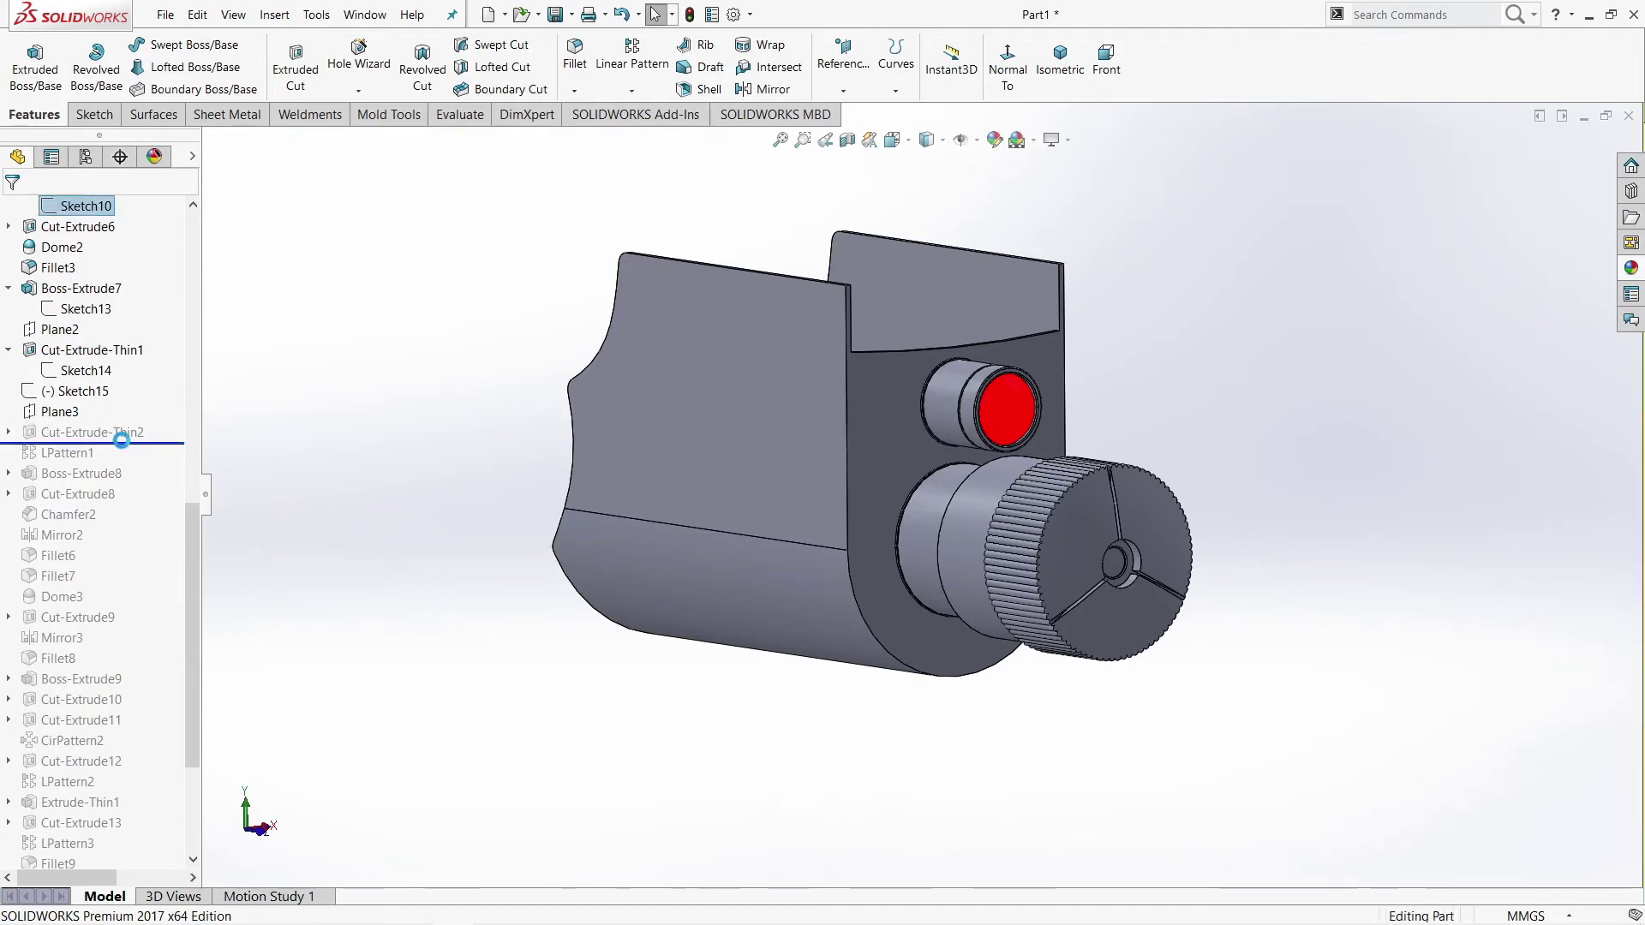
pyautogui.click(98, 436)
pyautogui.click(114, 379)
pyautogui.click(872, 641)
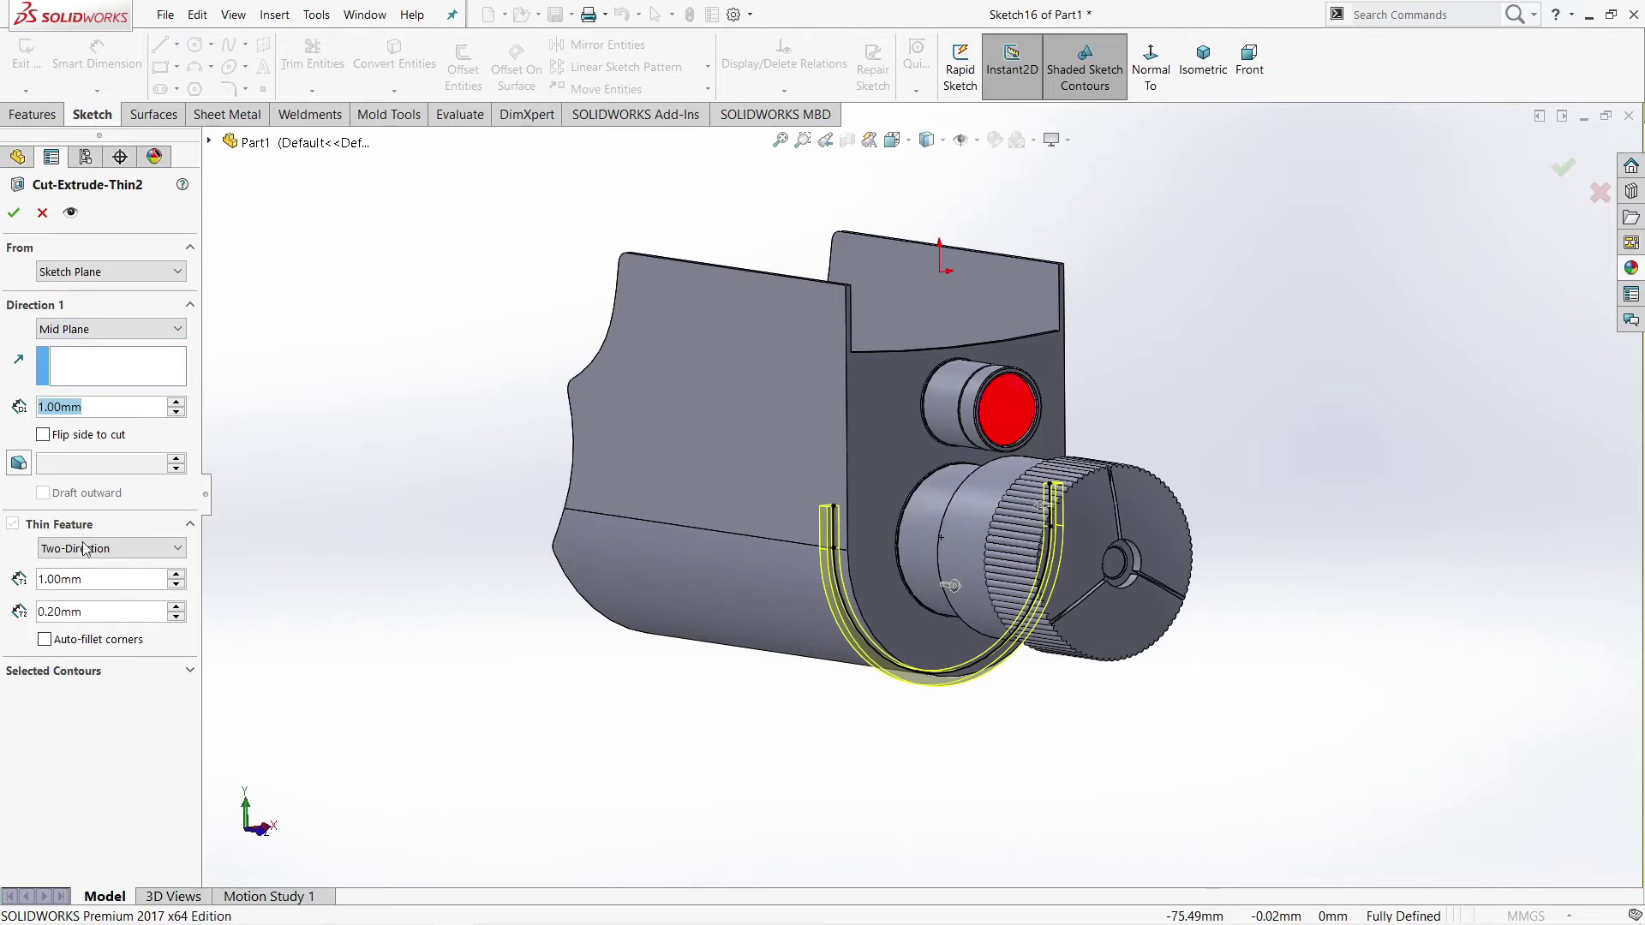
pyautogui.click(90, 579)
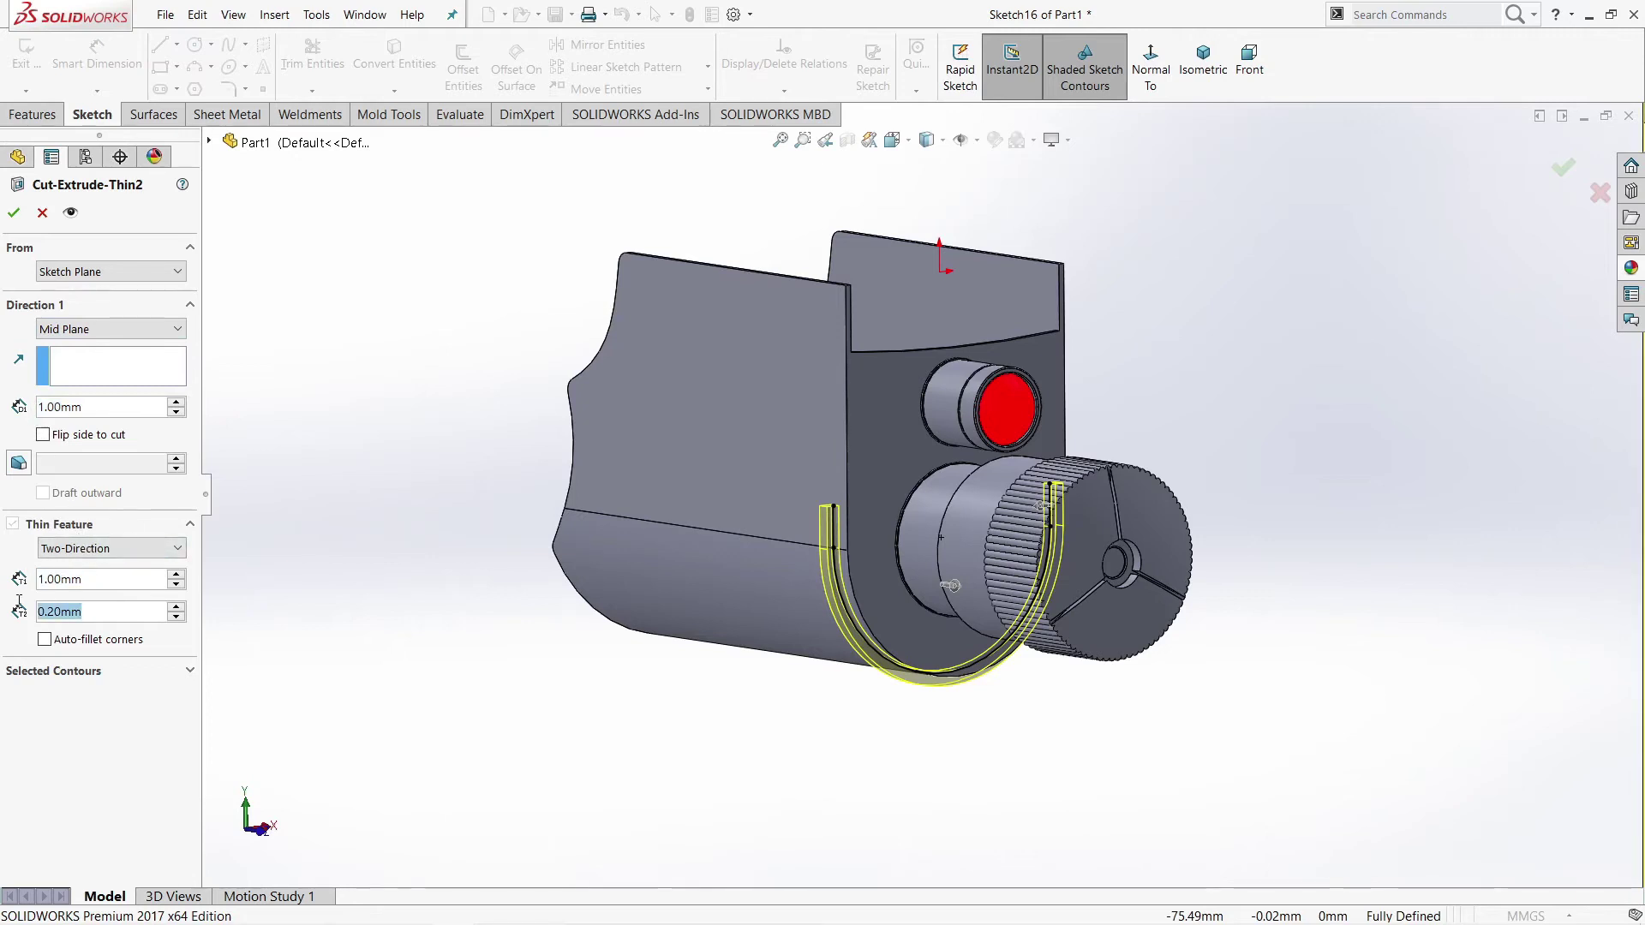
pyautogui.scroll(-2, 814, 517)
pyautogui.scroll(-2, 860, 540)
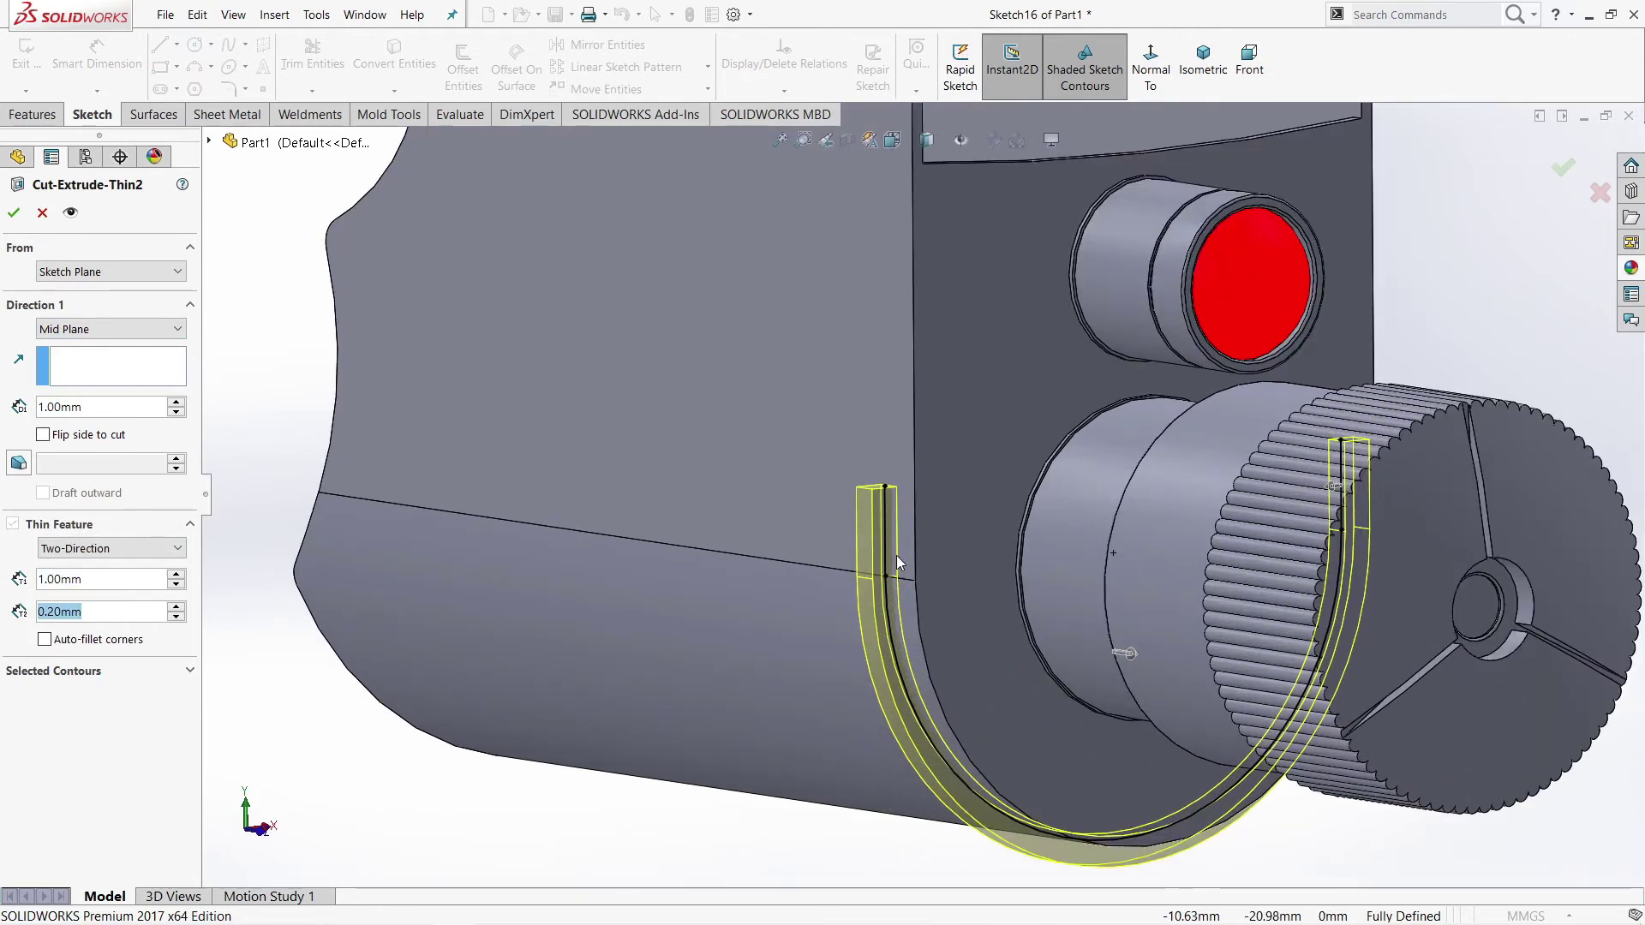
pyautogui.click(14, 214)
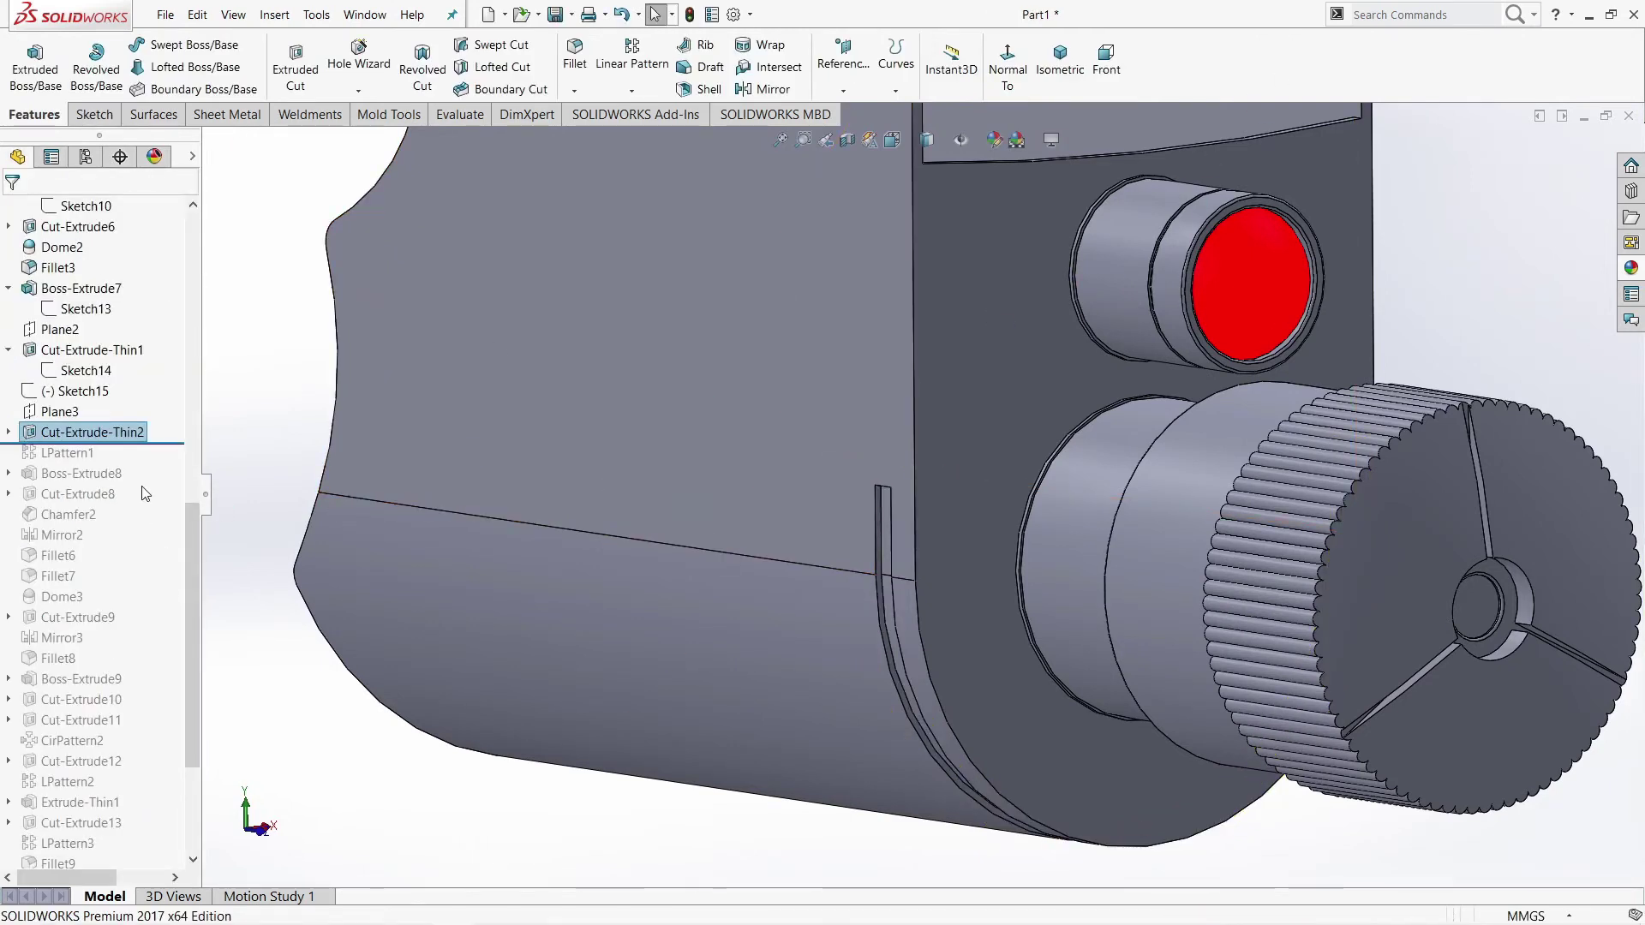
# Step: Confirm LPattern1 with 4 slot instances at 8.00 mm spacing, accepting the parallel-directions warning
pyautogui.moveTo(167, 445)
pyautogui.mouseDown()
pyautogui.moveTo(159, 463)
pyautogui.moveTo(78, 458)
pyautogui.mouseUp()
pyautogui.click(67, 453)
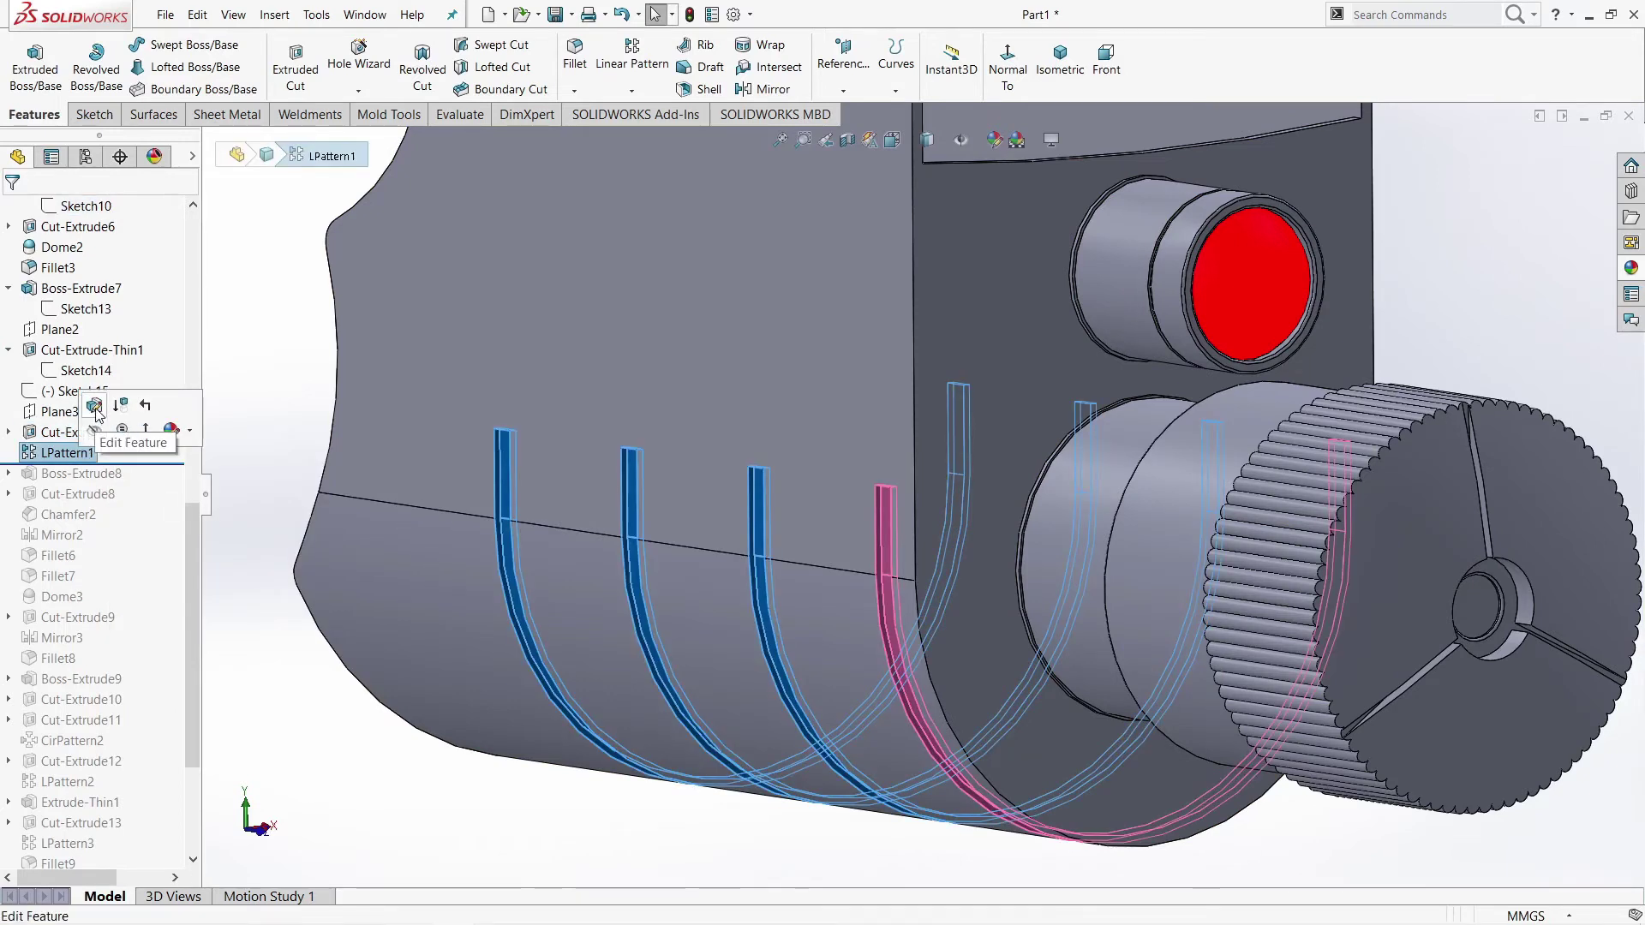
pyautogui.moveTo(613, 547)
pyautogui.mouseDown(button='middle')
pyautogui.moveTo(876, 587)
pyautogui.moveTo(856, 583)
pyautogui.mouseUp(button='middle')
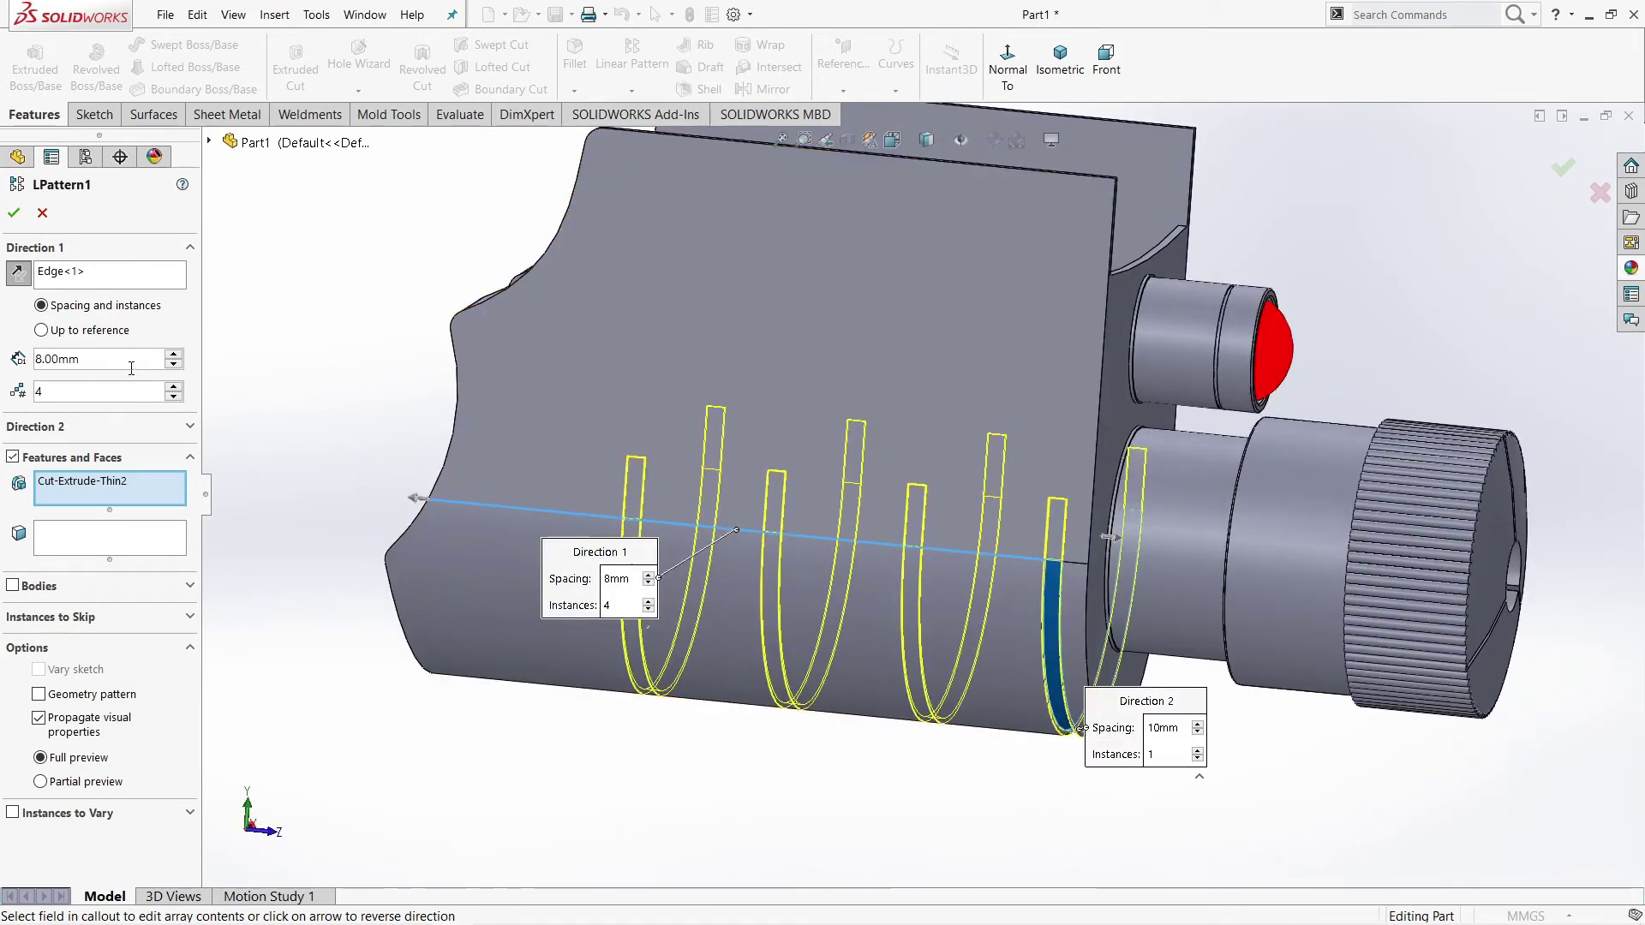
pyautogui.click(32, 393)
pyautogui.click(13, 214)
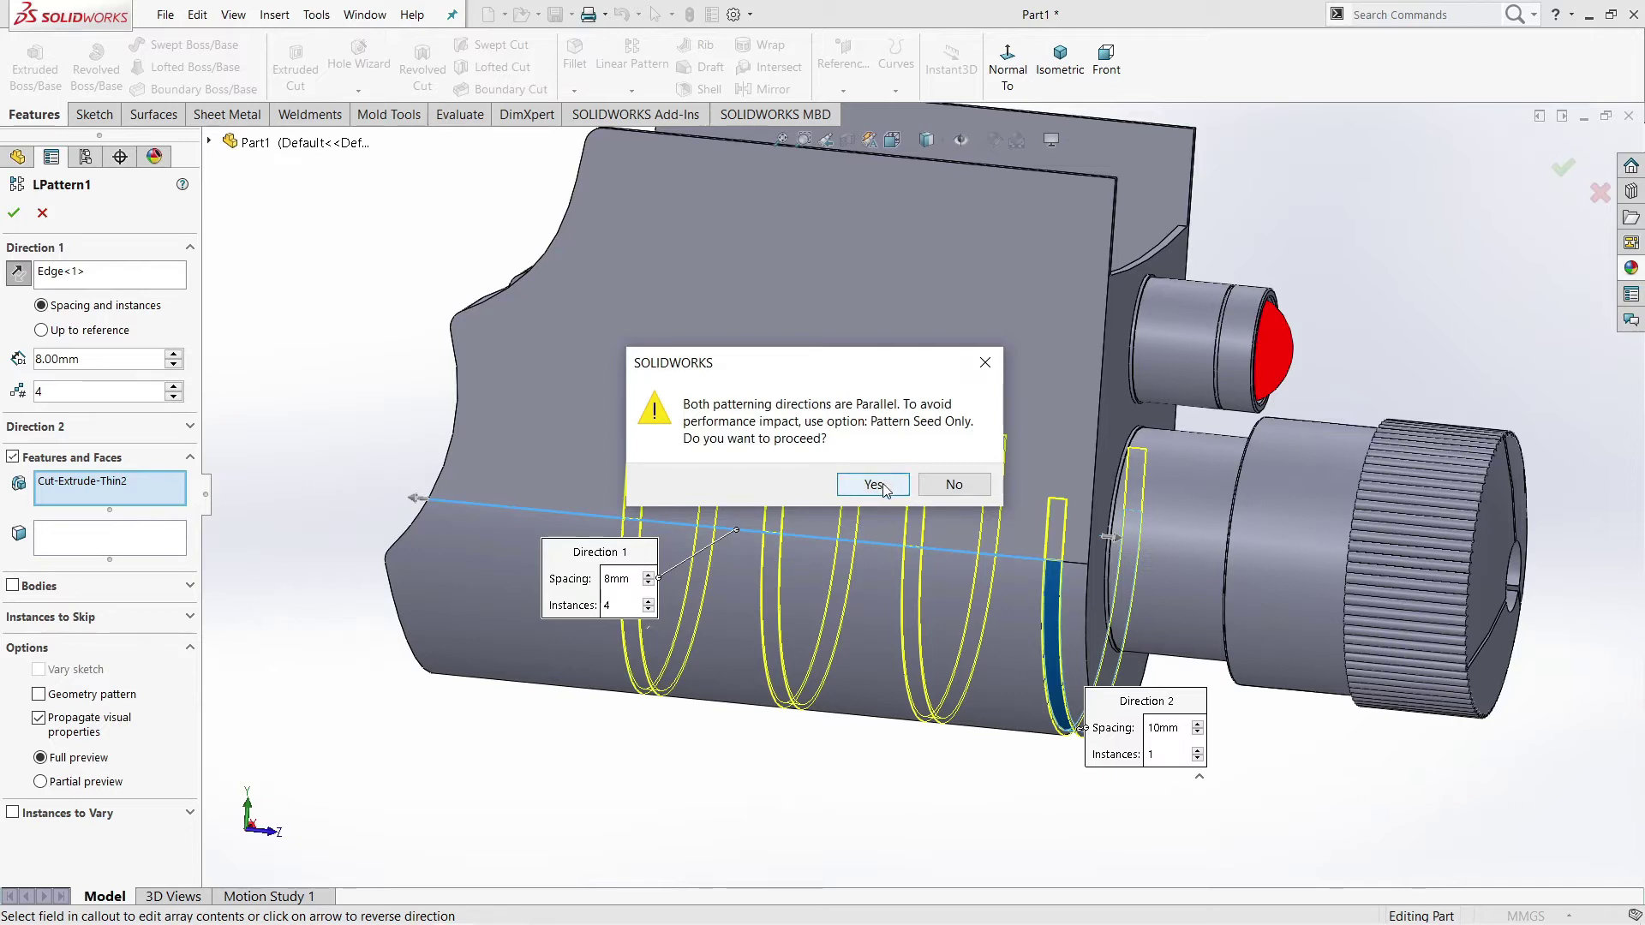
pyautogui.click(985, 362)
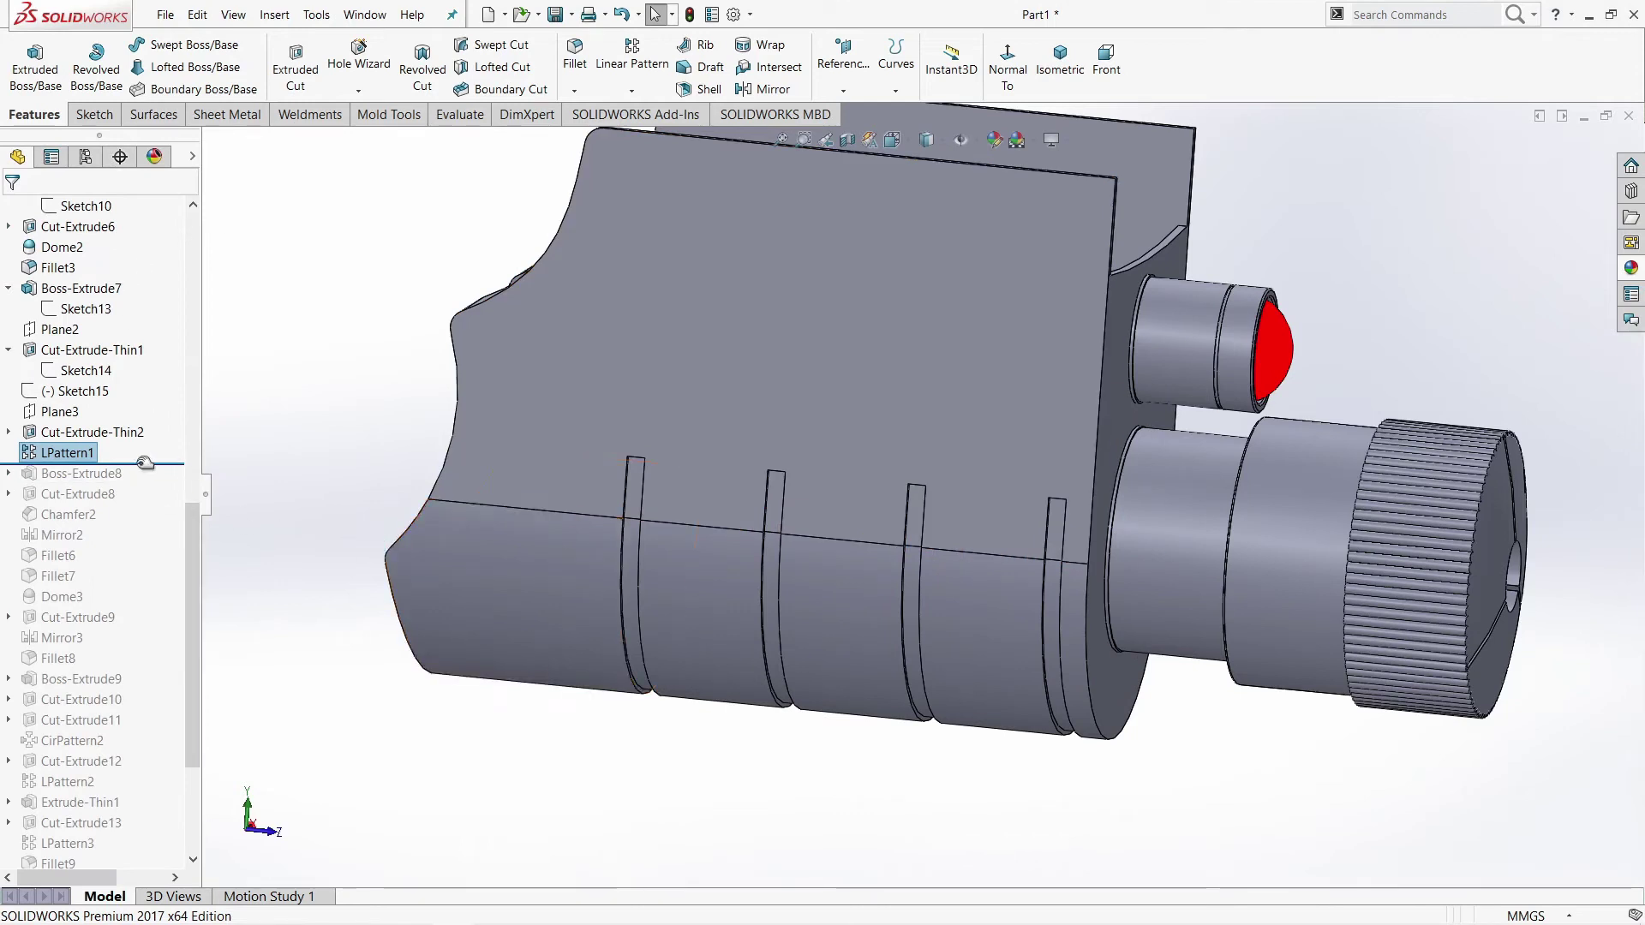
pyautogui.moveTo(145, 463); pyautogui.dragTo(147, 477)
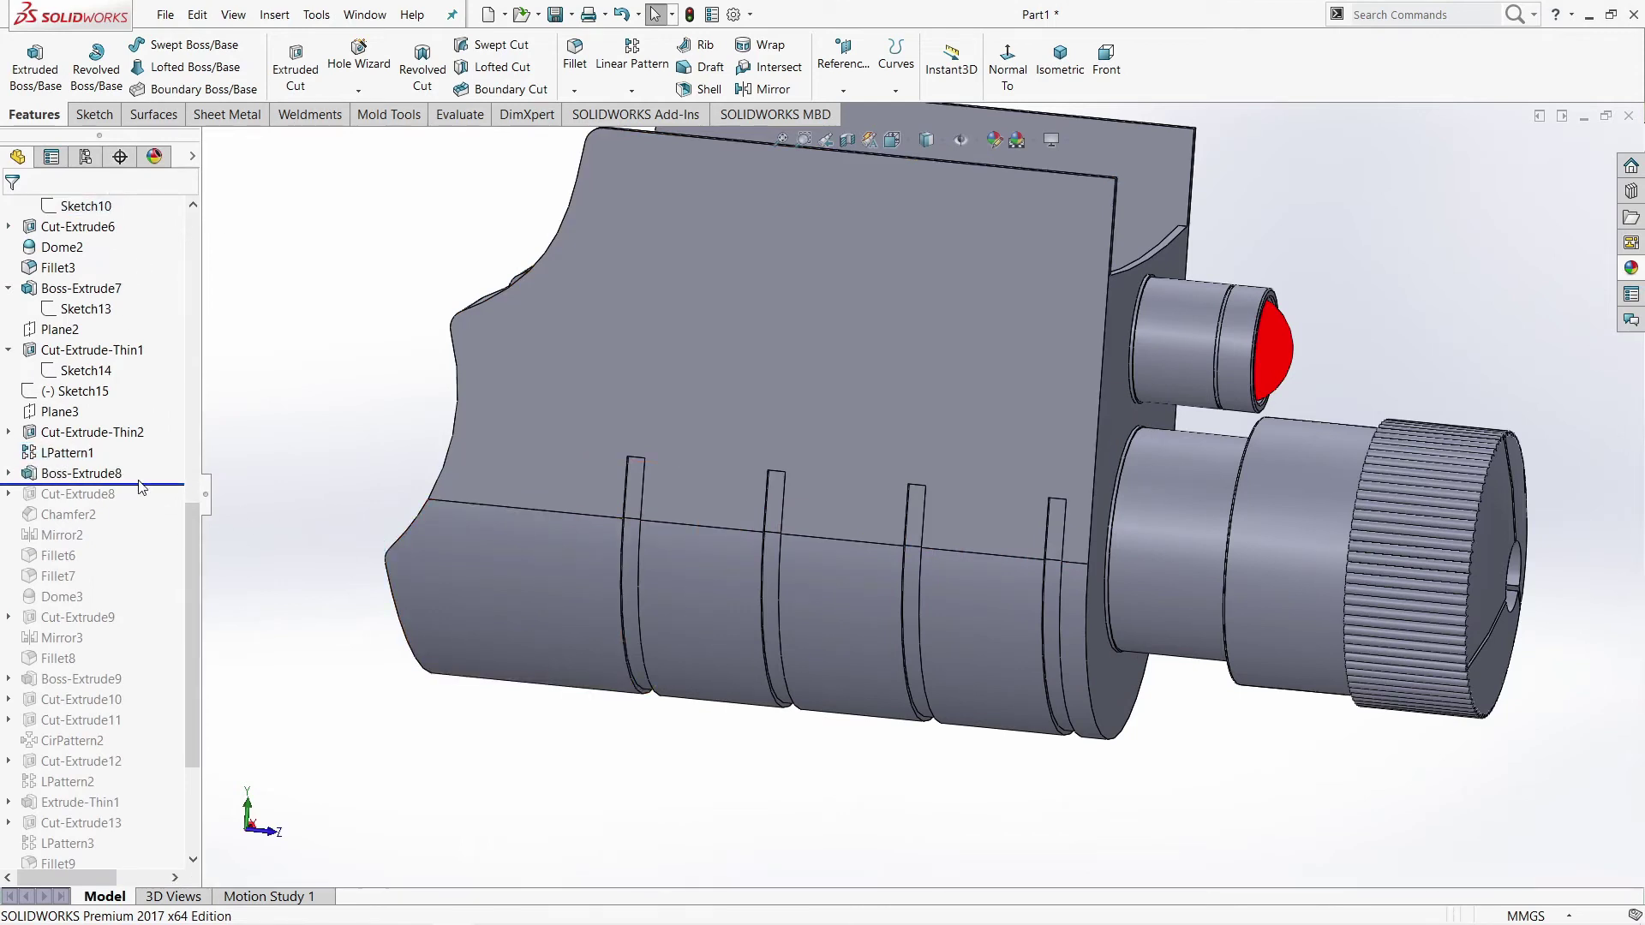
# Step: Confirm the Boss-Extrude8 raised side panel extrusion
pyautogui.click(40, 474)
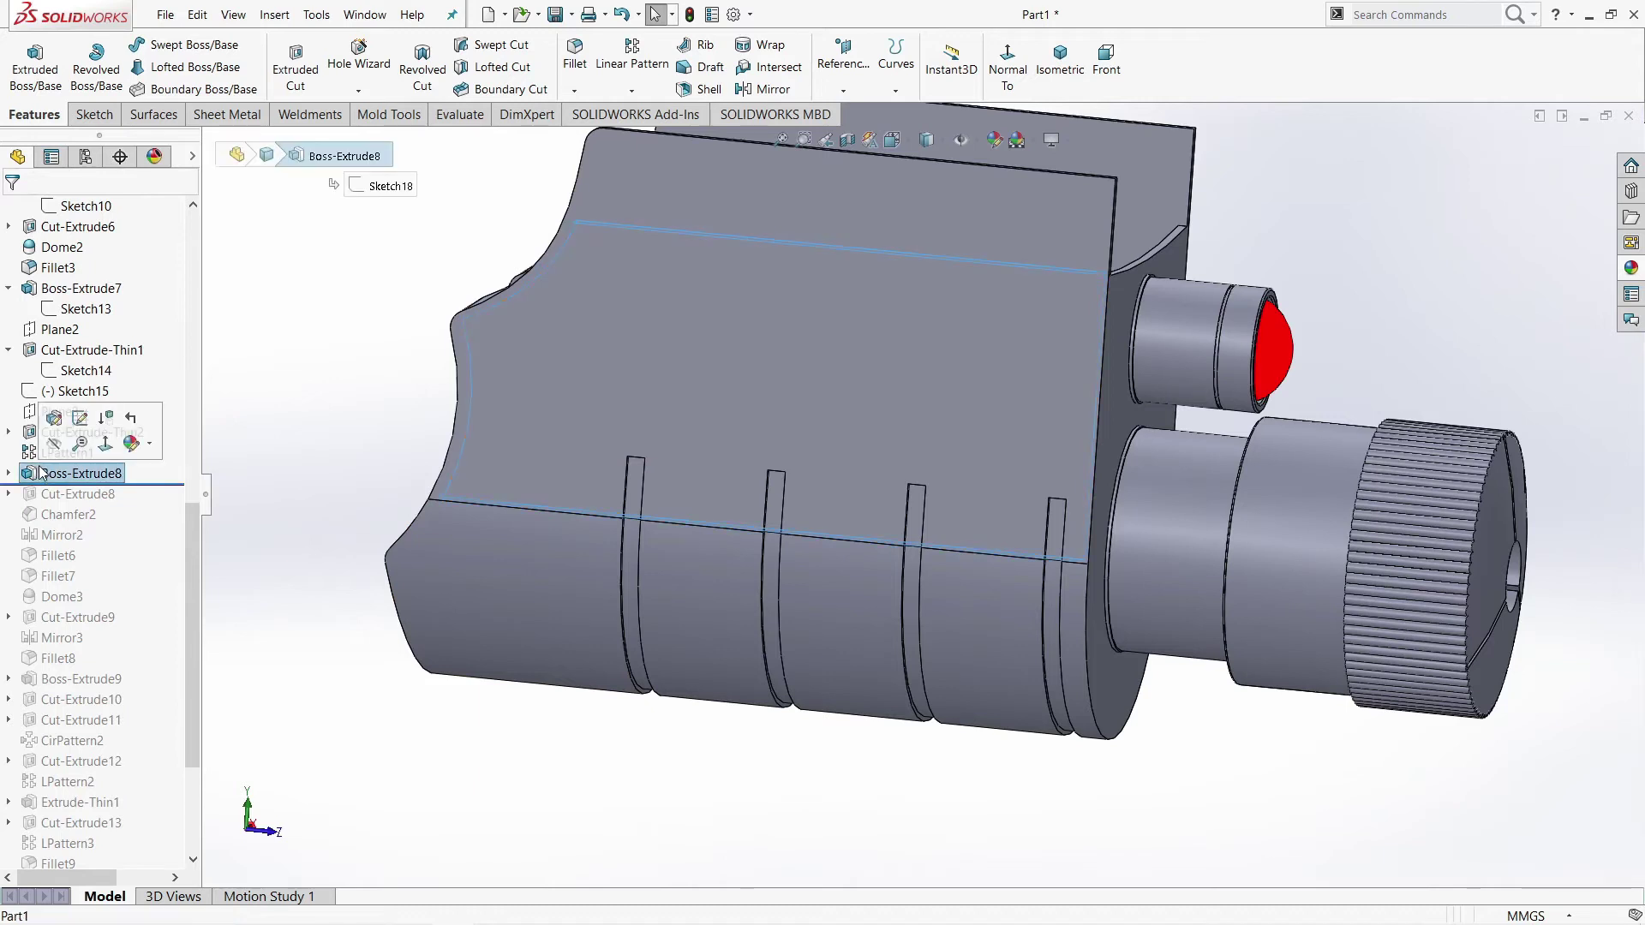
pyautogui.click(55, 418)
pyautogui.moveTo(797, 386)
pyautogui.mouseDown(button='middle')
pyautogui.moveTo(893, 506)
pyautogui.moveTo(814, 399)
pyautogui.mouseUp(button='middle')
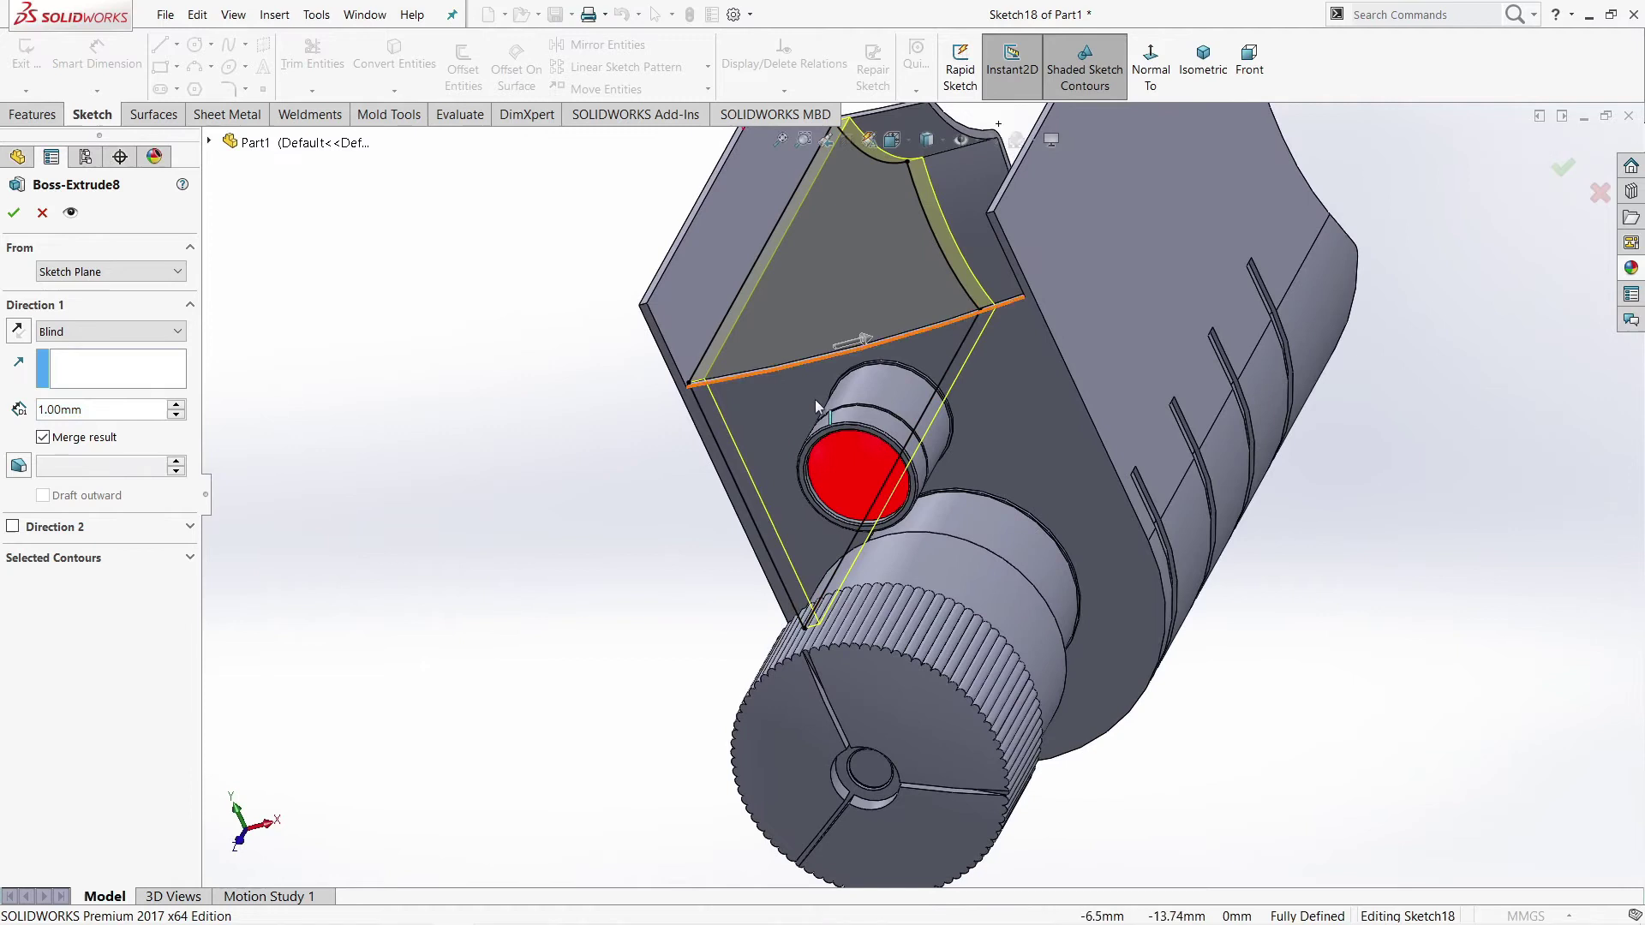
pyautogui.click(758, 374)
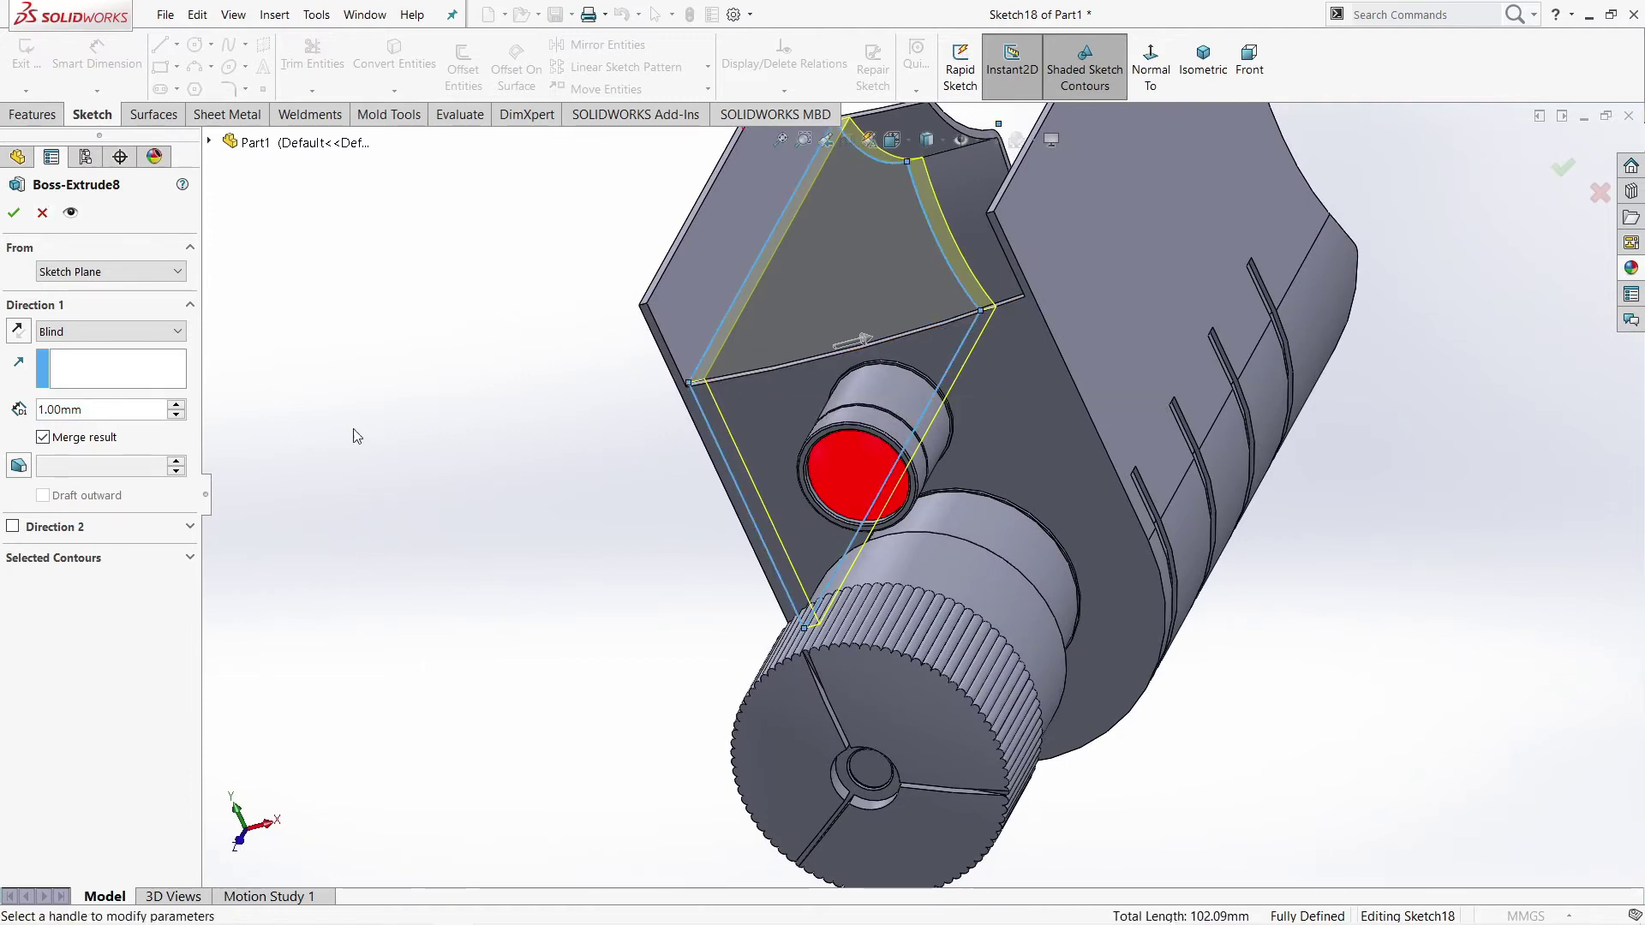
pyautogui.moveTo(356, 436); pyautogui.dragTo(559, 418, button='middle')
pyautogui.scroll(3, 514, 385)
pyautogui.moveTo(453, 345); pyautogui.dragTo(246, 295, button='middle')
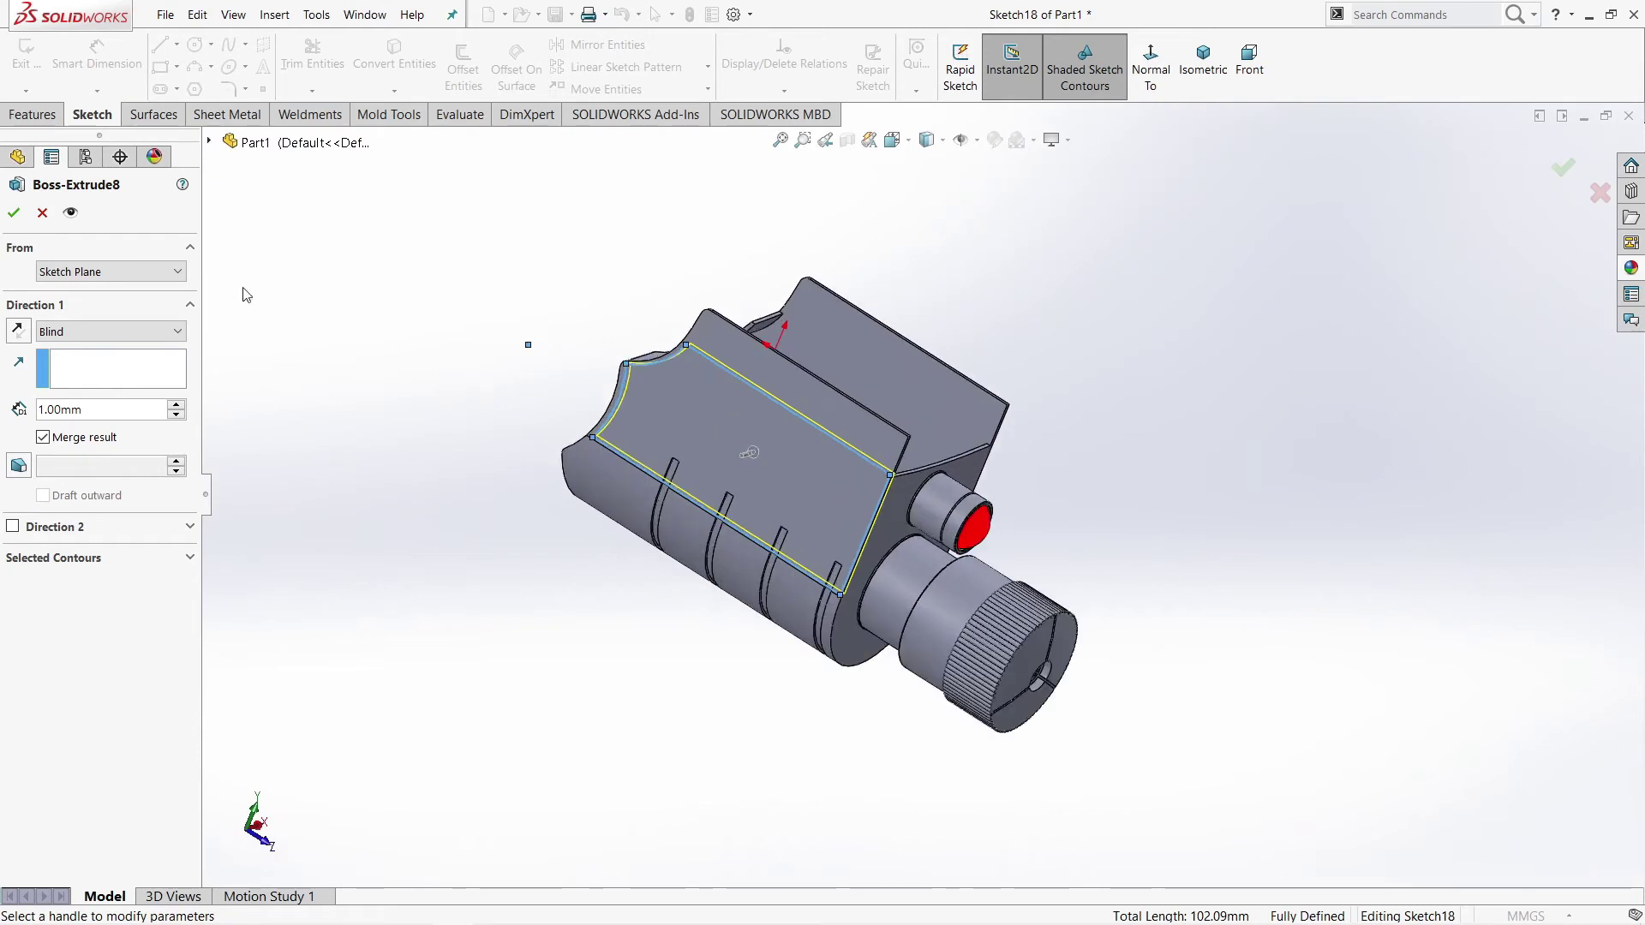
pyautogui.press('Return')
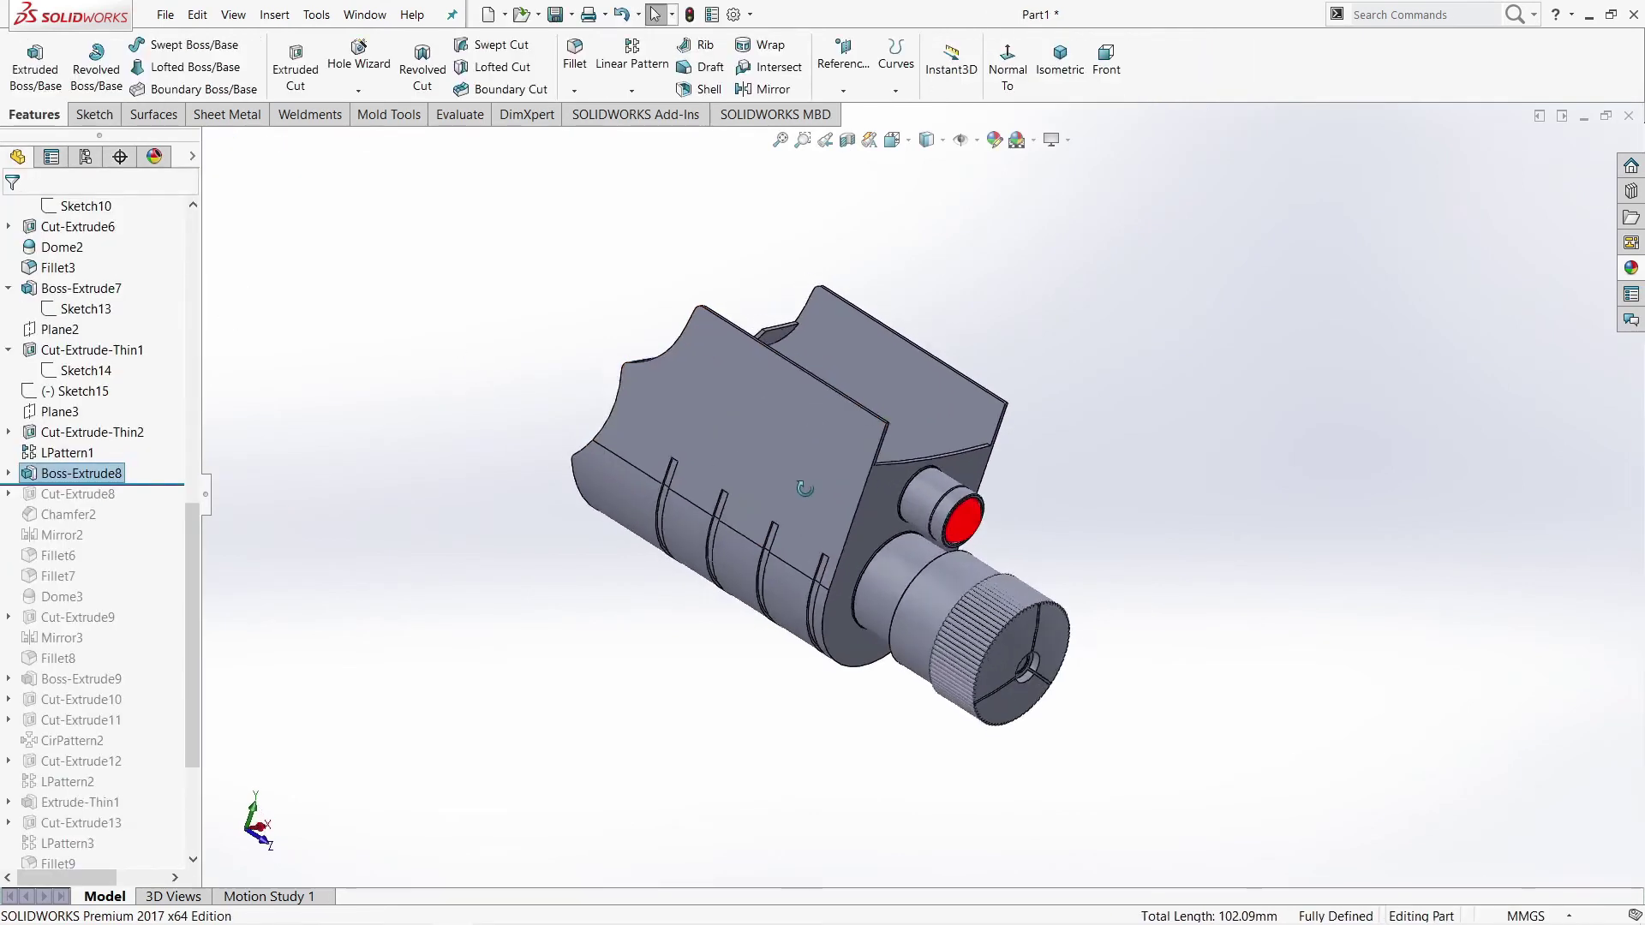
pyautogui.scroll(-2, 813, 513)
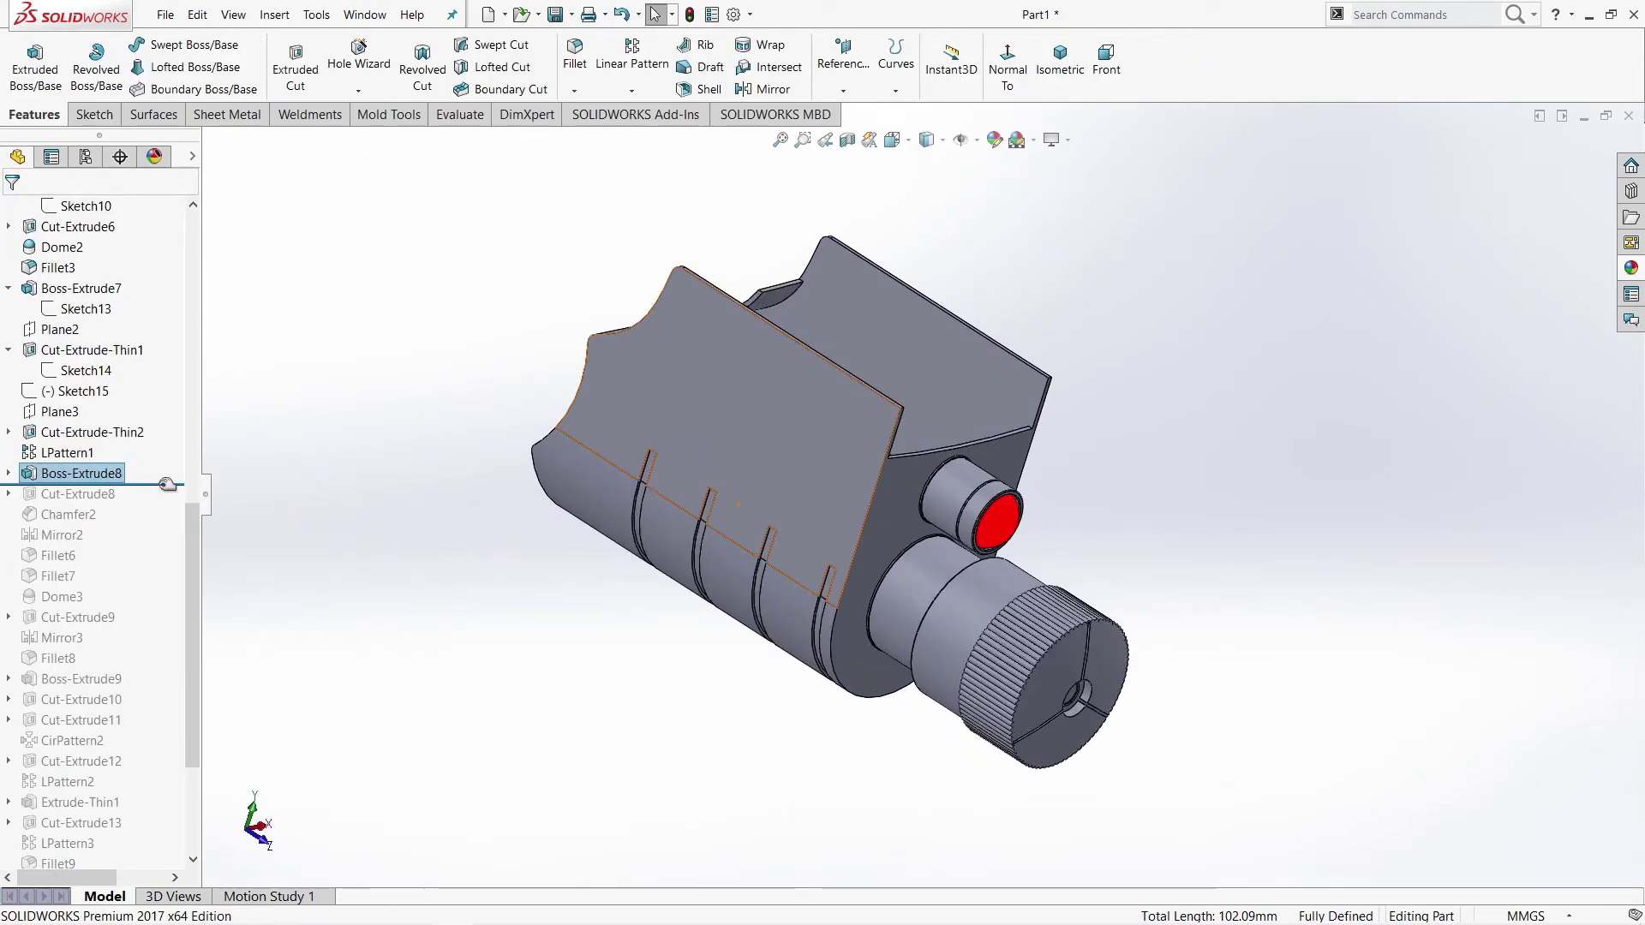
# Step: Roll history forward to Cut-Extrude8 and inspect the slot face in the panel
pyautogui.moveTo(168, 485); pyautogui.dragTo(168, 506)
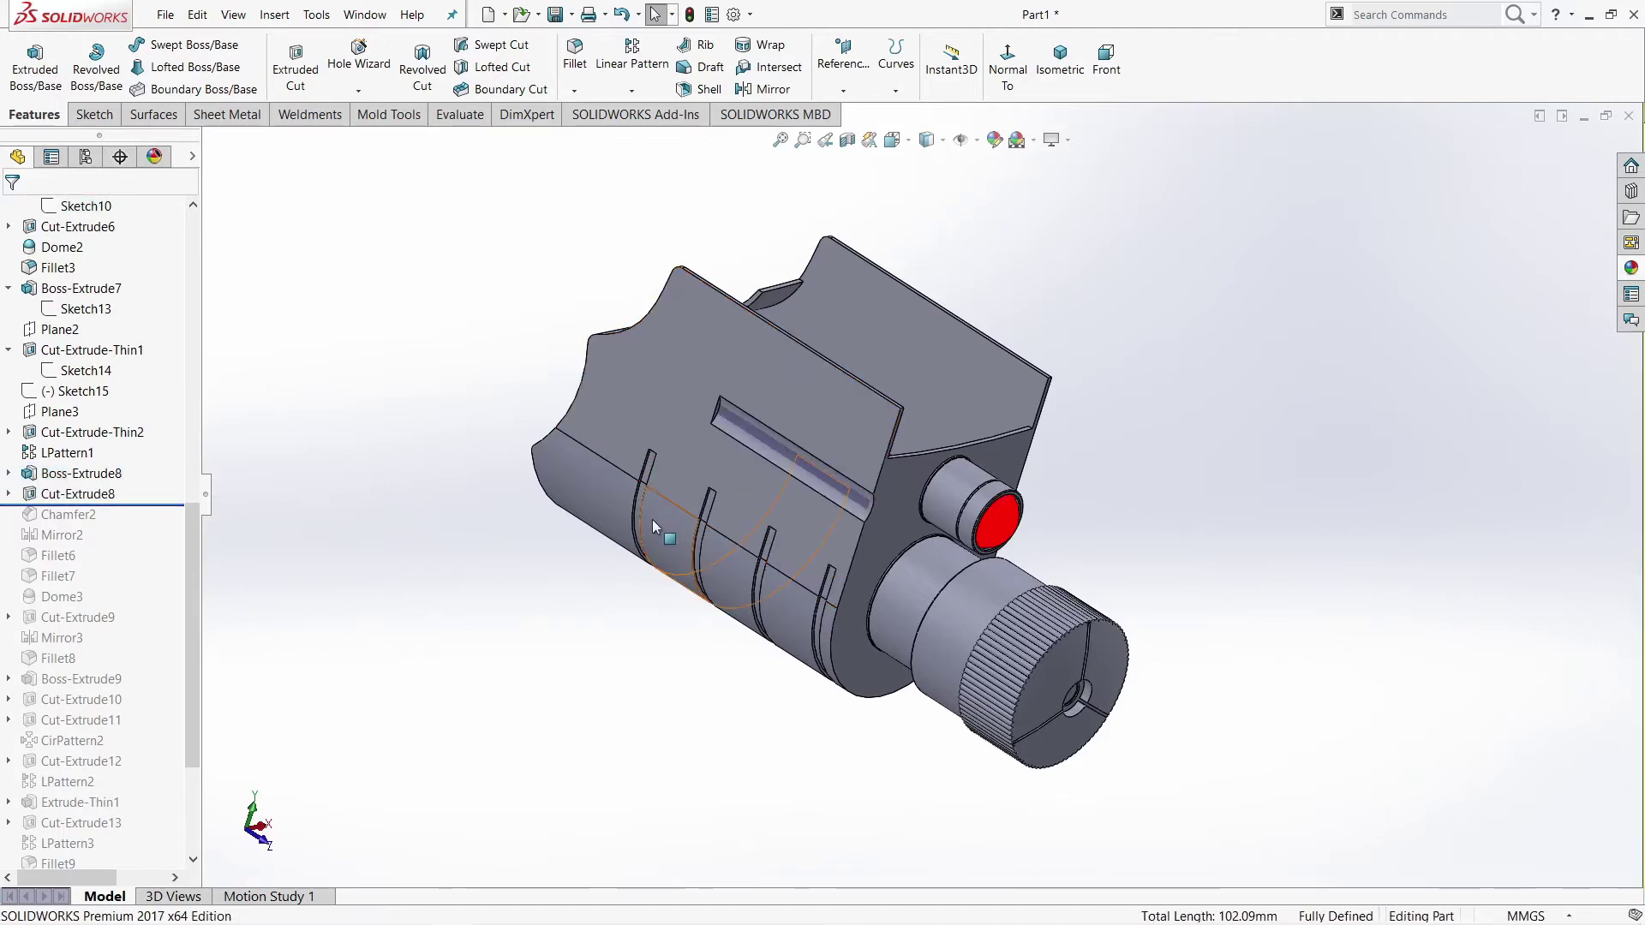
pyautogui.scroll(-2, 819, 471)
pyautogui.scroll(-2, 819, 471)
pyautogui.scroll(-3, 821, 485)
pyautogui.moveTo(821, 485)
pyautogui.mouseDown(button='middle')
pyautogui.moveTo(805, 457)
pyautogui.moveTo(841, 485)
pyautogui.moveTo(761, 501)
pyautogui.mouseUp(button='middle')
pyautogui.click(806, 457)
pyautogui.click(840, 488)
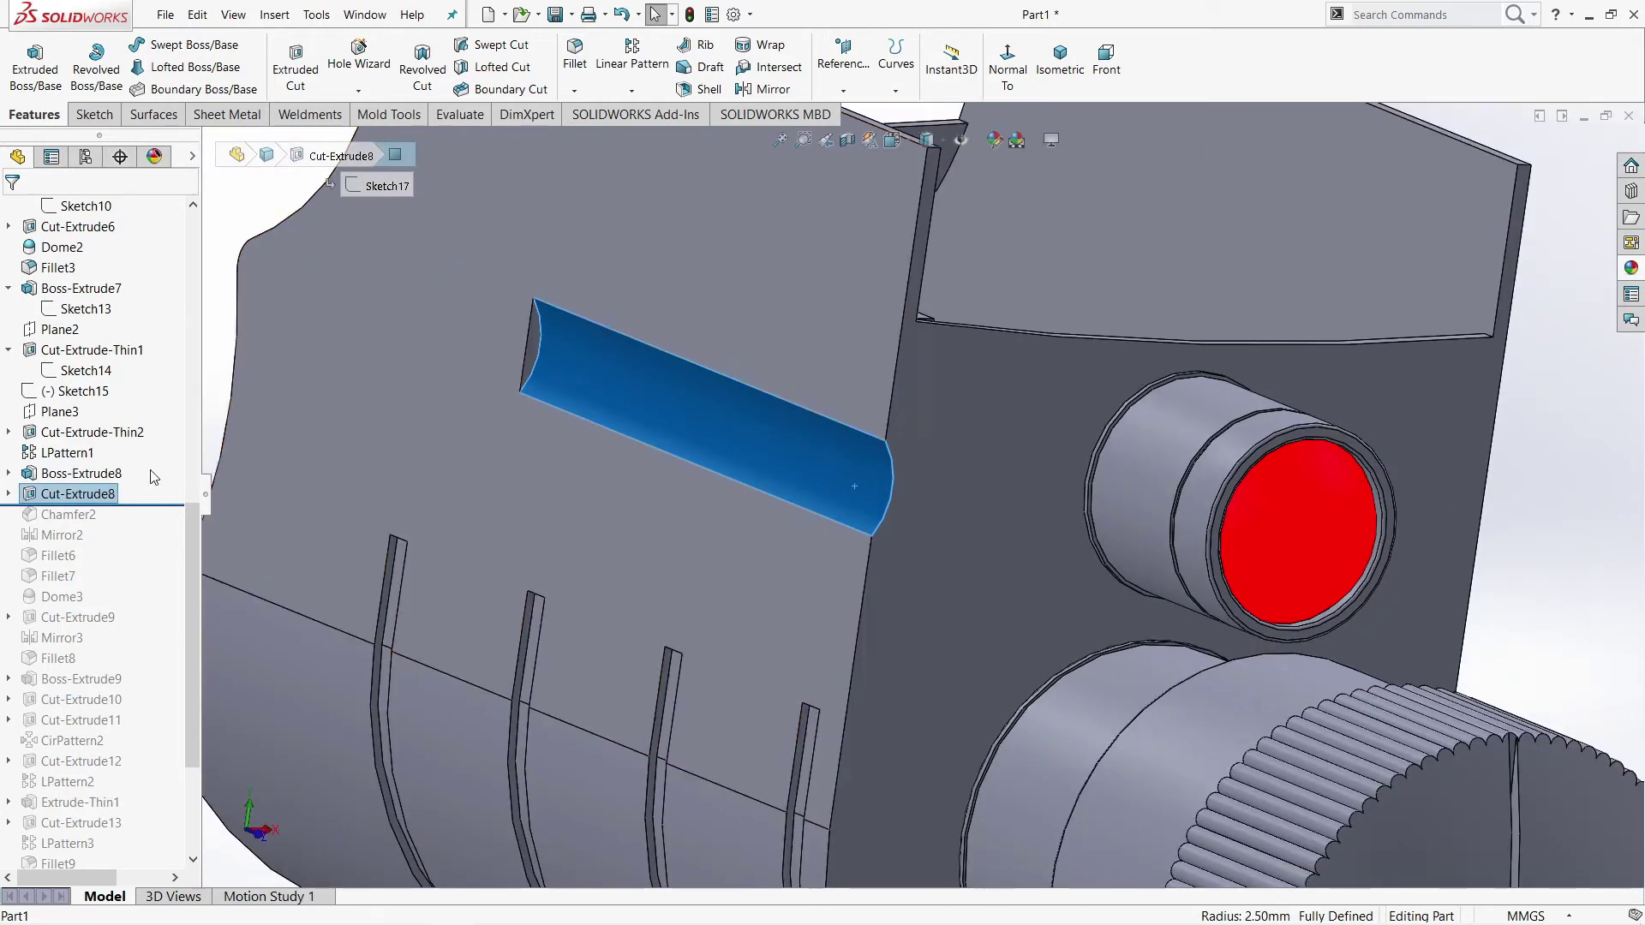
# Step: Confirm Cut-Extrude8 as a Blind 18.50 mm slot cut plus 3.00 mm opposite
pyautogui.click(43, 495)
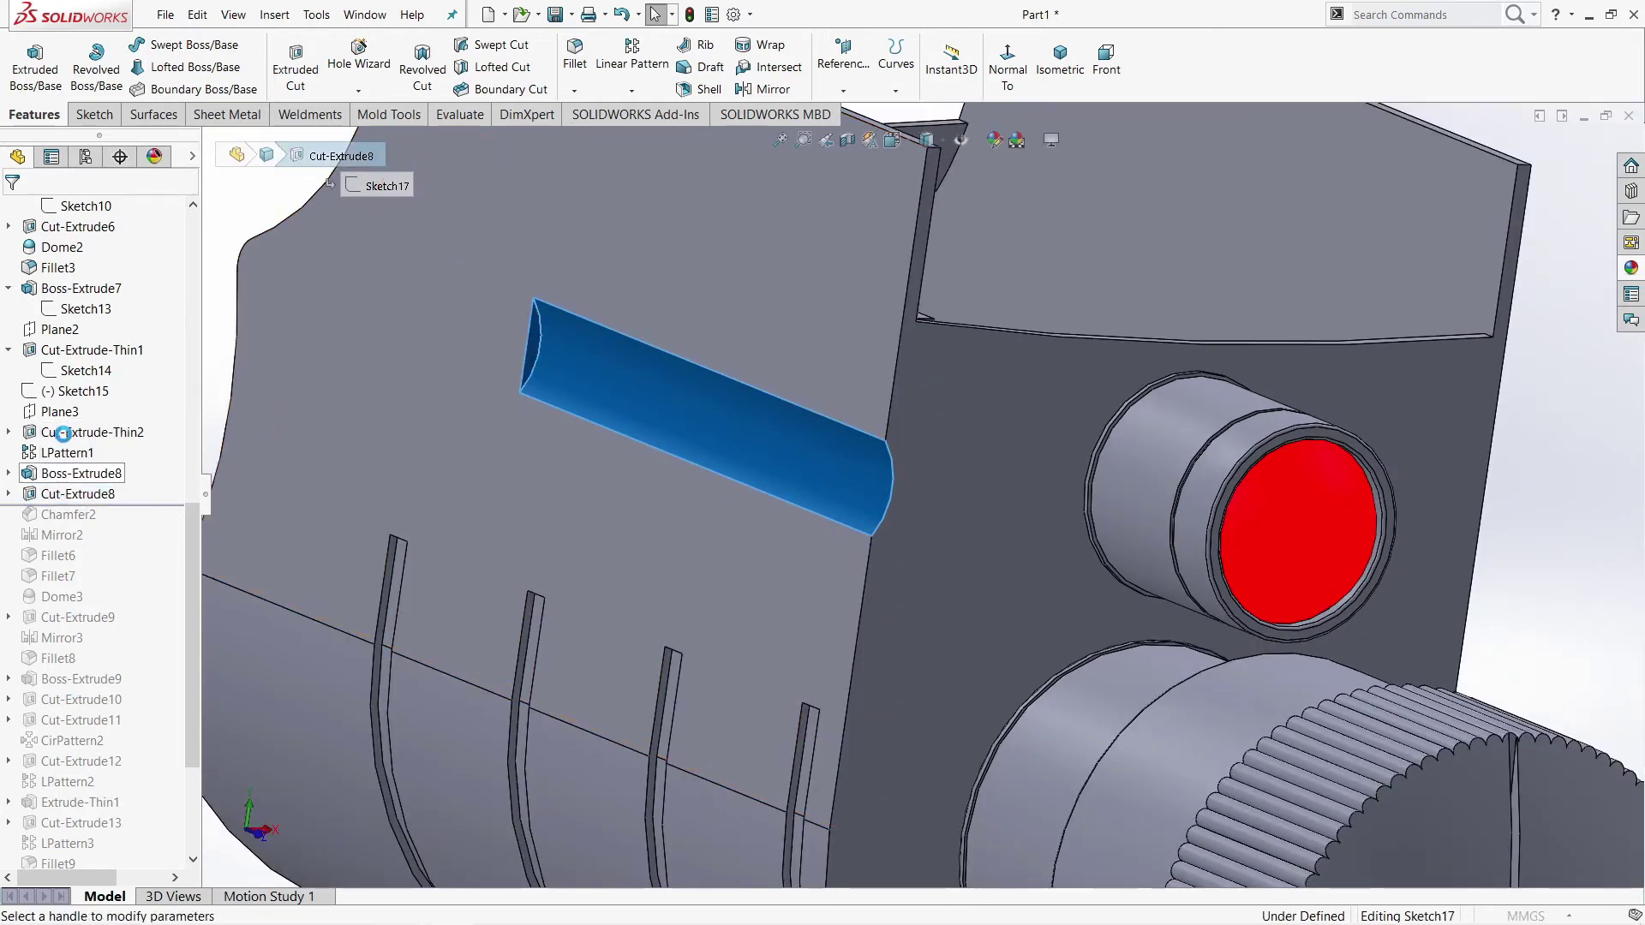
pyautogui.click(47, 426)
pyautogui.moveTo(852, 483)
pyautogui.mouseDown(button='middle')
pyautogui.moveTo(874, 488)
pyautogui.moveTo(771, 480)
pyautogui.mouseUp(button='middle')
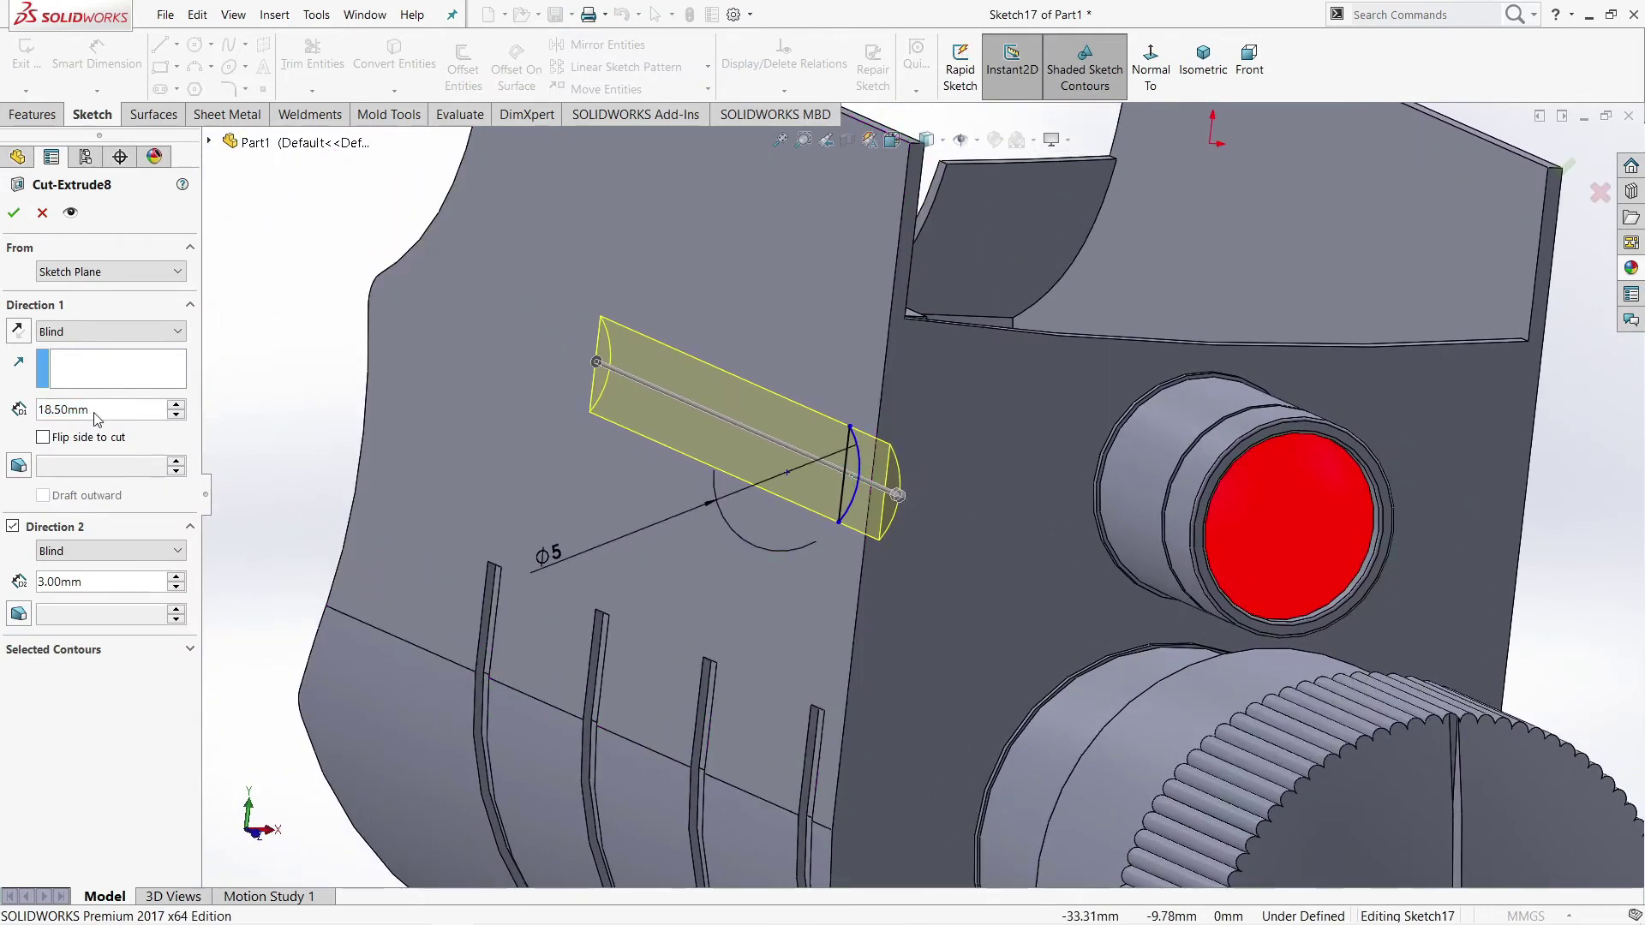
pyautogui.moveTo(103, 413); pyautogui.dragTo(40, 415)
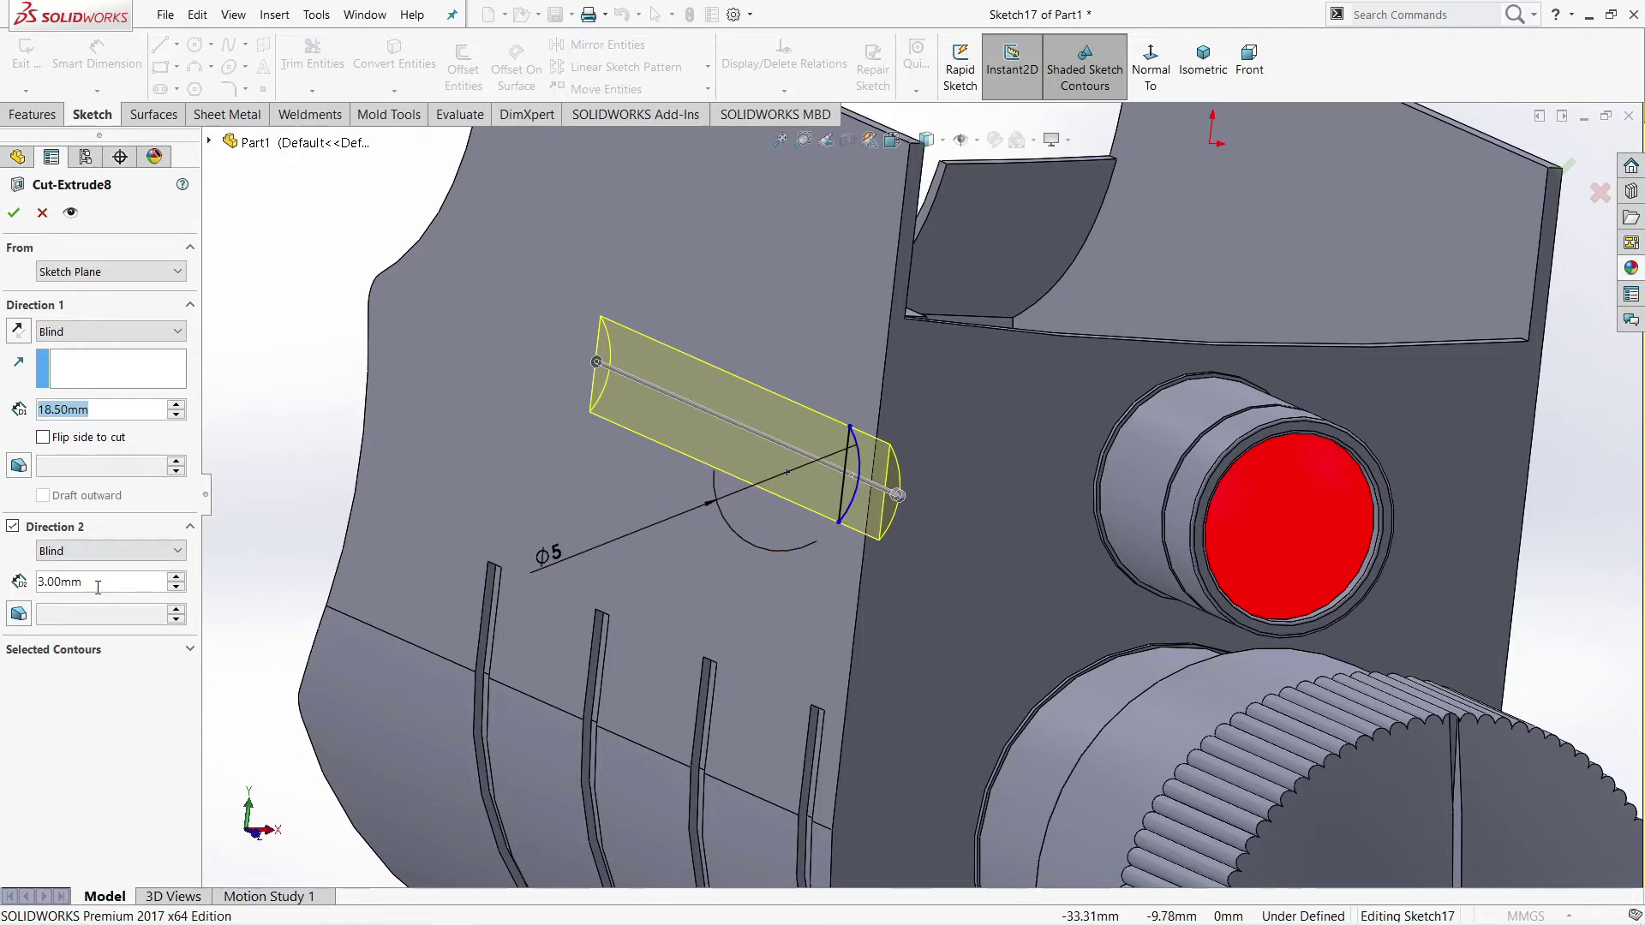
pyautogui.click(17, 214)
pyautogui.moveTo(1122, 623); pyautogui.dragTo(1047, 598, button='middle')
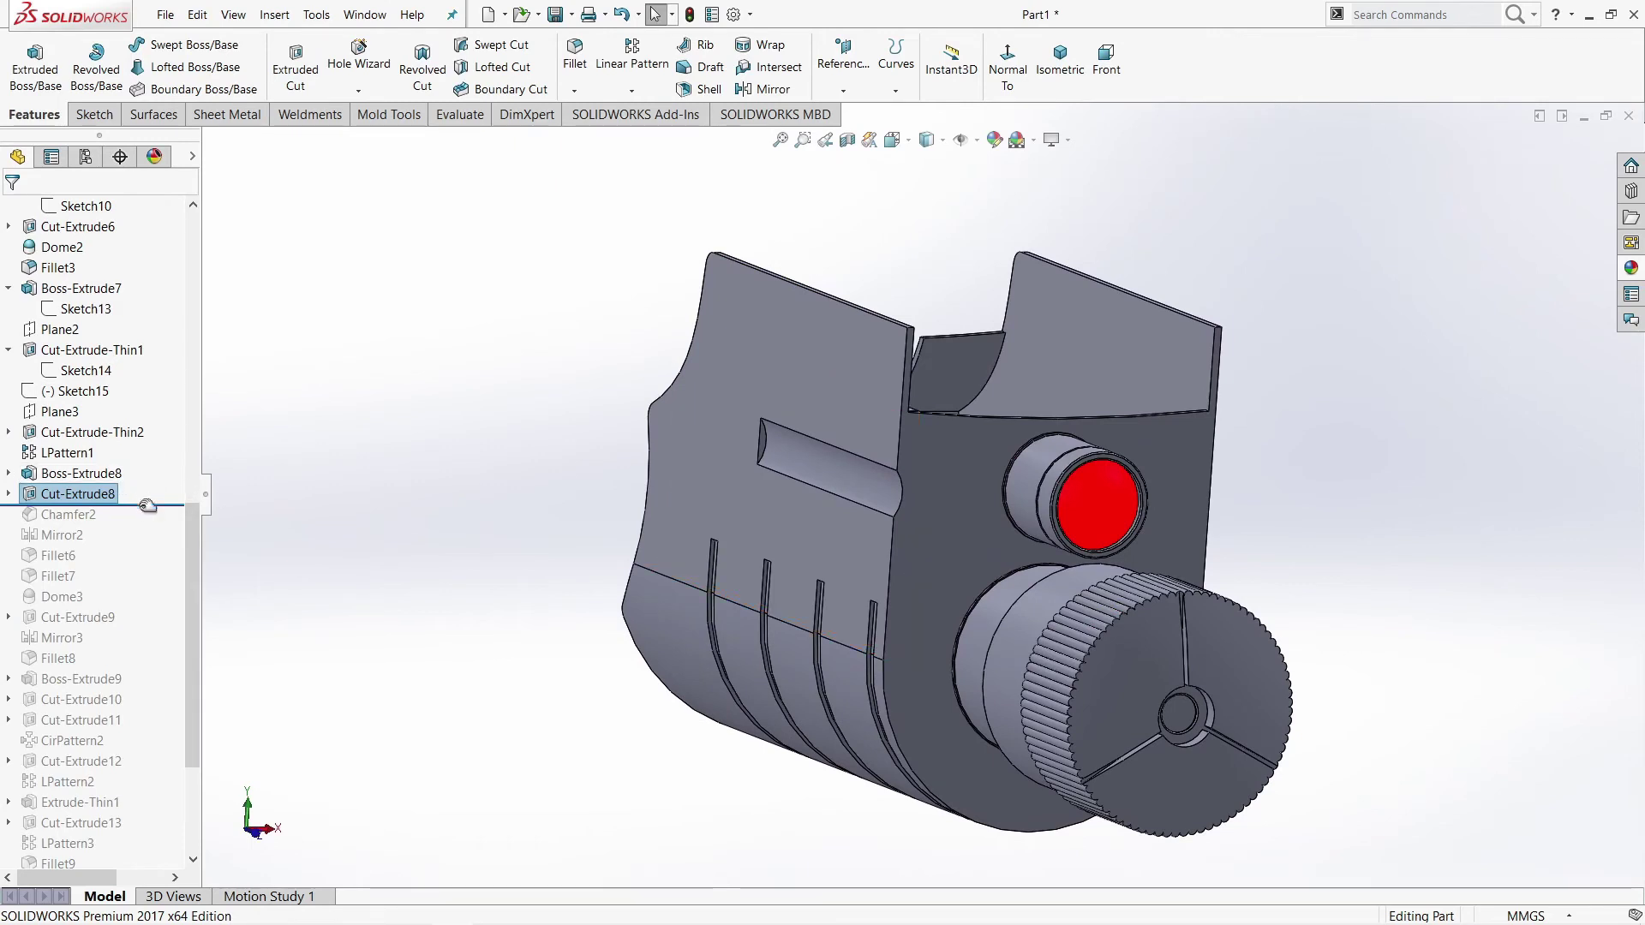
# Step: Confirm Chamfer2 at 0.40 mm, 45° on the panel edges
pyautogui.click(79, 516)
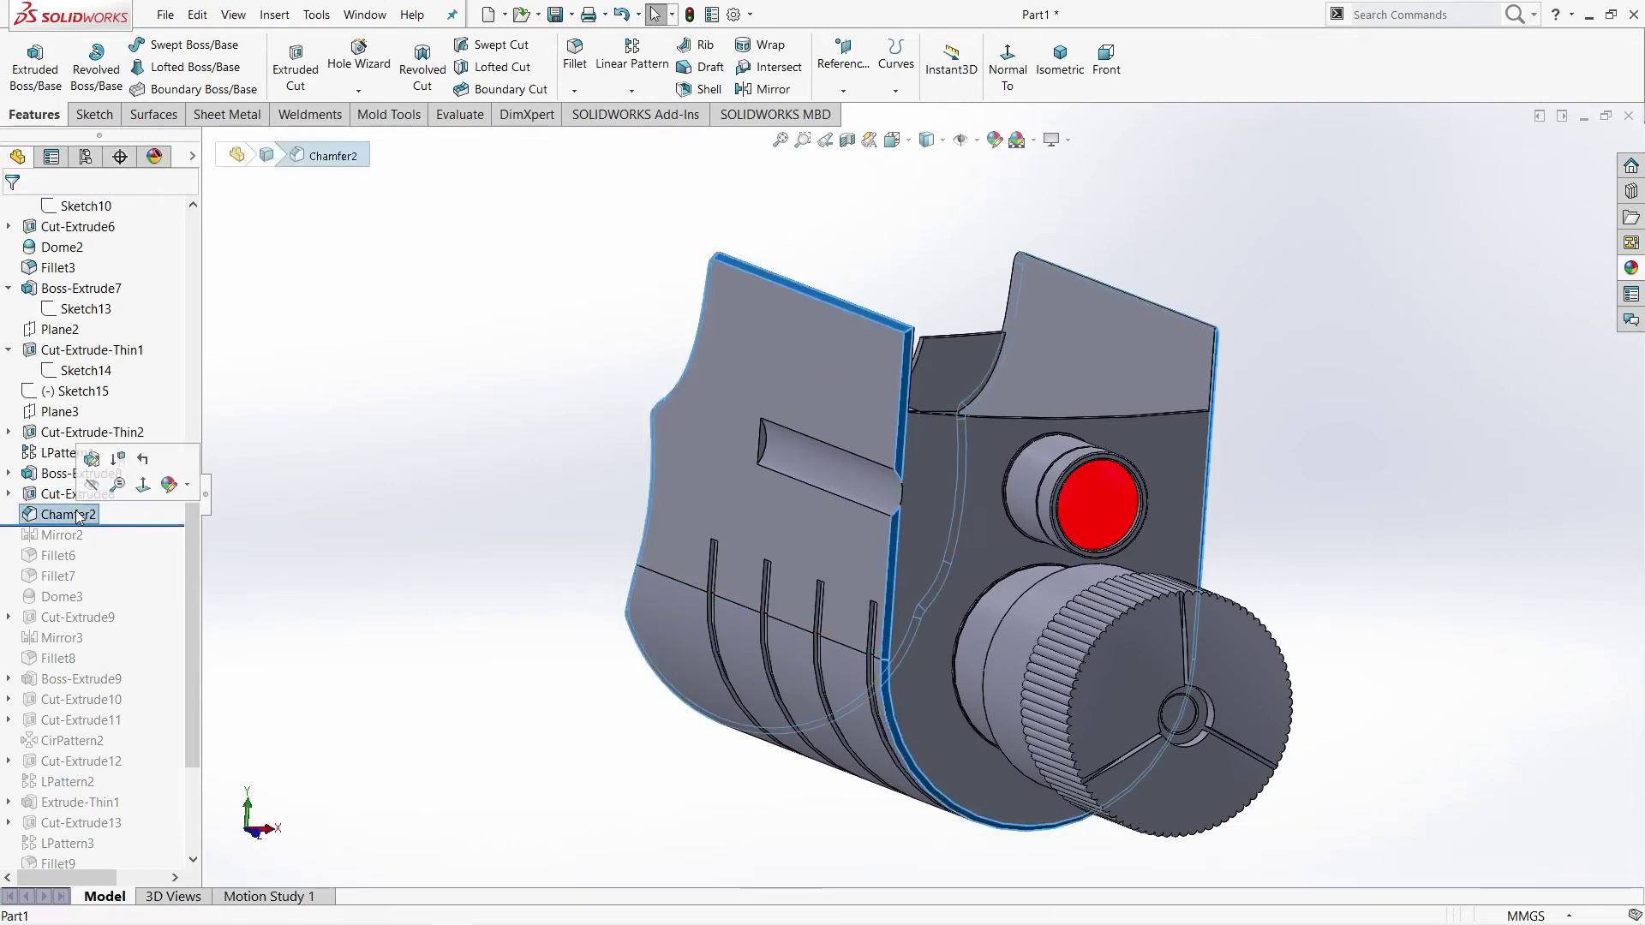
pyautogui.click(93, 460)
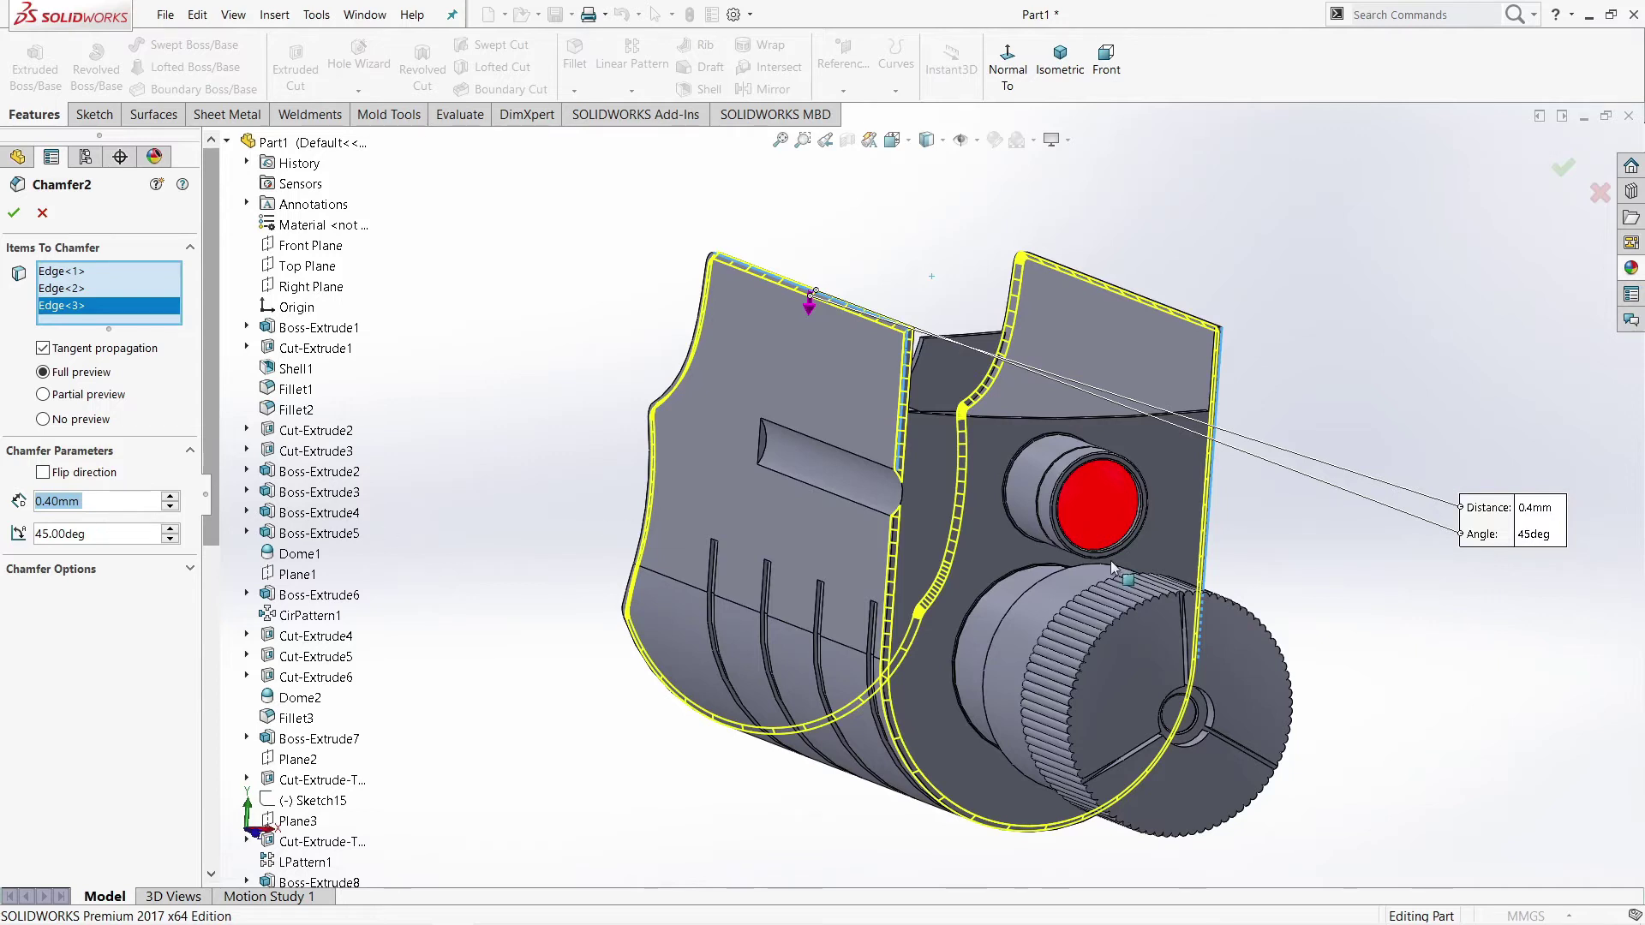
pyautogui.moveTo(1111, 564)
pyautogui.mouseDown(button='middle')
pyautogui.moveTo(1221, 579)
pyautogui.moveTo(623, 402)
pyautogui.mouseUp(button='middle')
pyautogui.moveTo(92, 510)
pyautogui.mouseDown()
pyautogui.moveTo(40, 506)
pyautogui.moveTo(3, 529)
pyautogui.mouseUp()
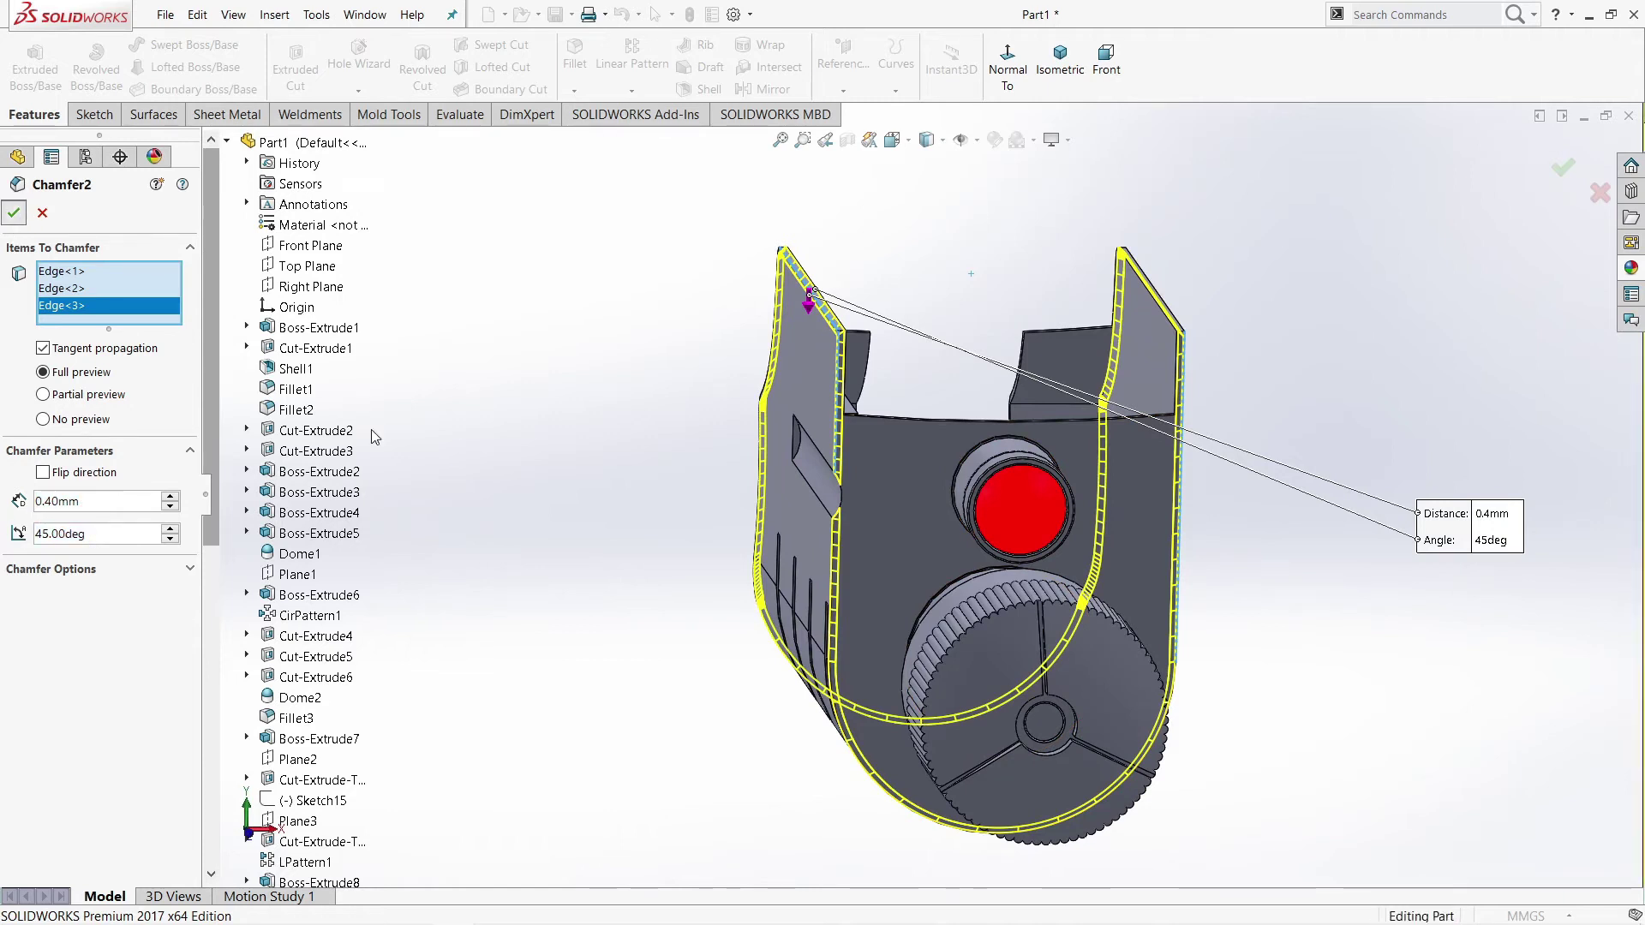
pyautogui.press('Return')
pyautogui.moveTo(374, 437); pyautogui.dragTo(163, 545, button='middle')
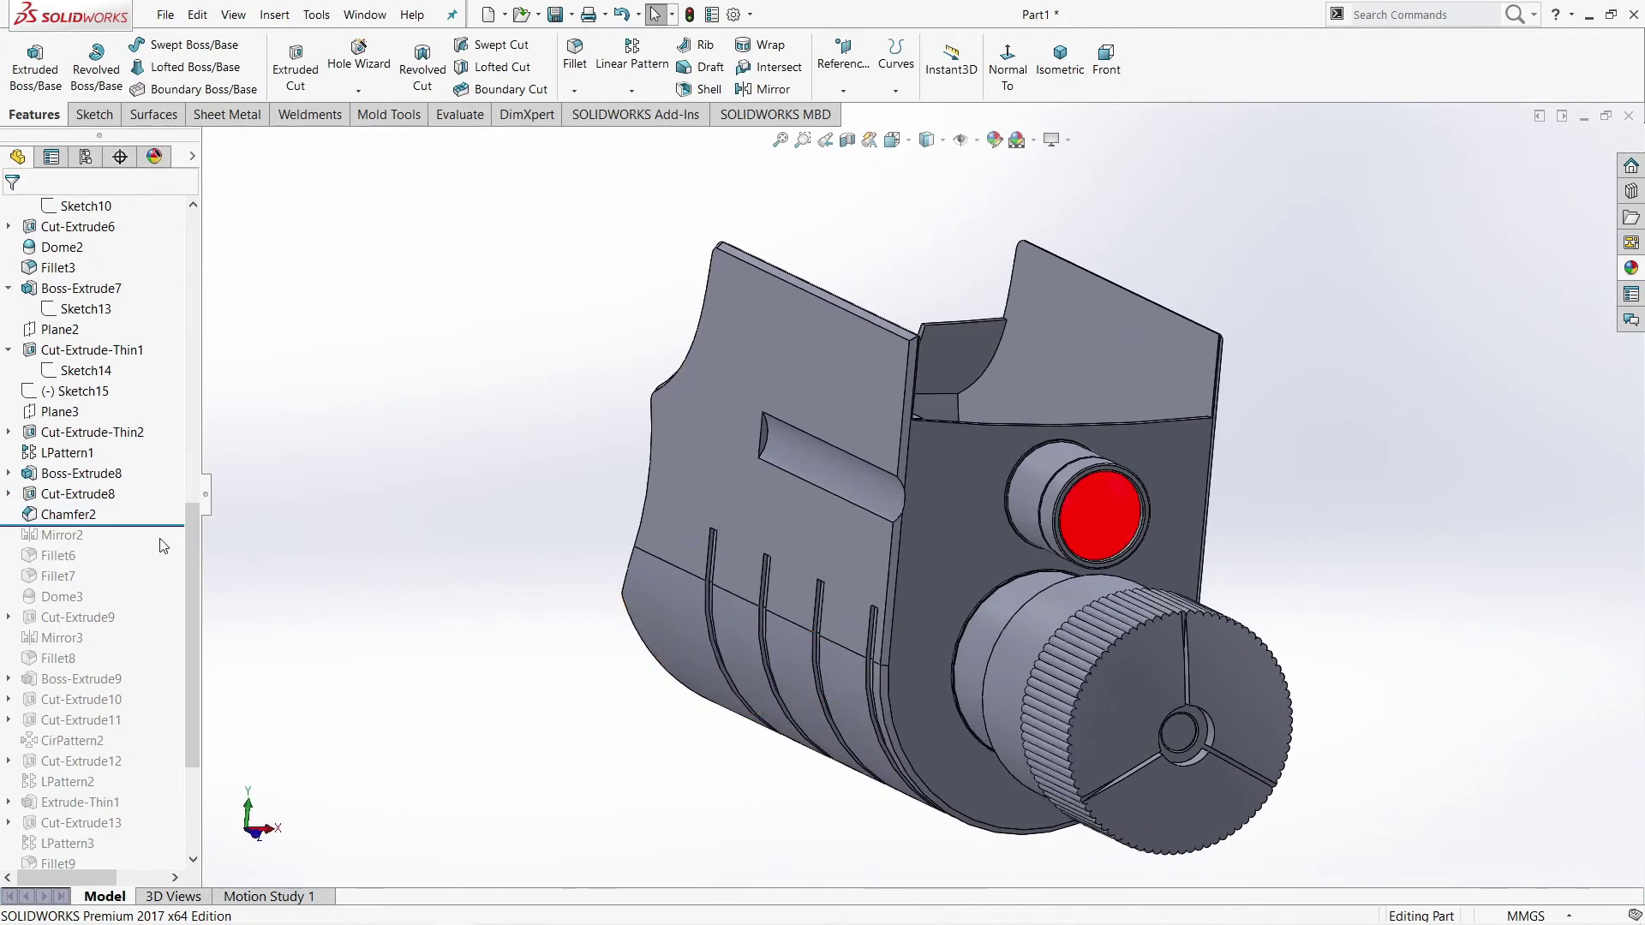
# Step: Confirm Mirror2 copying Boss-Extrude8 and Cut-Extrude8 across the Right Plane, viewed isometrically
pyautogui.moveTo(165, 524); pyautogui.dragTo(170, 546)
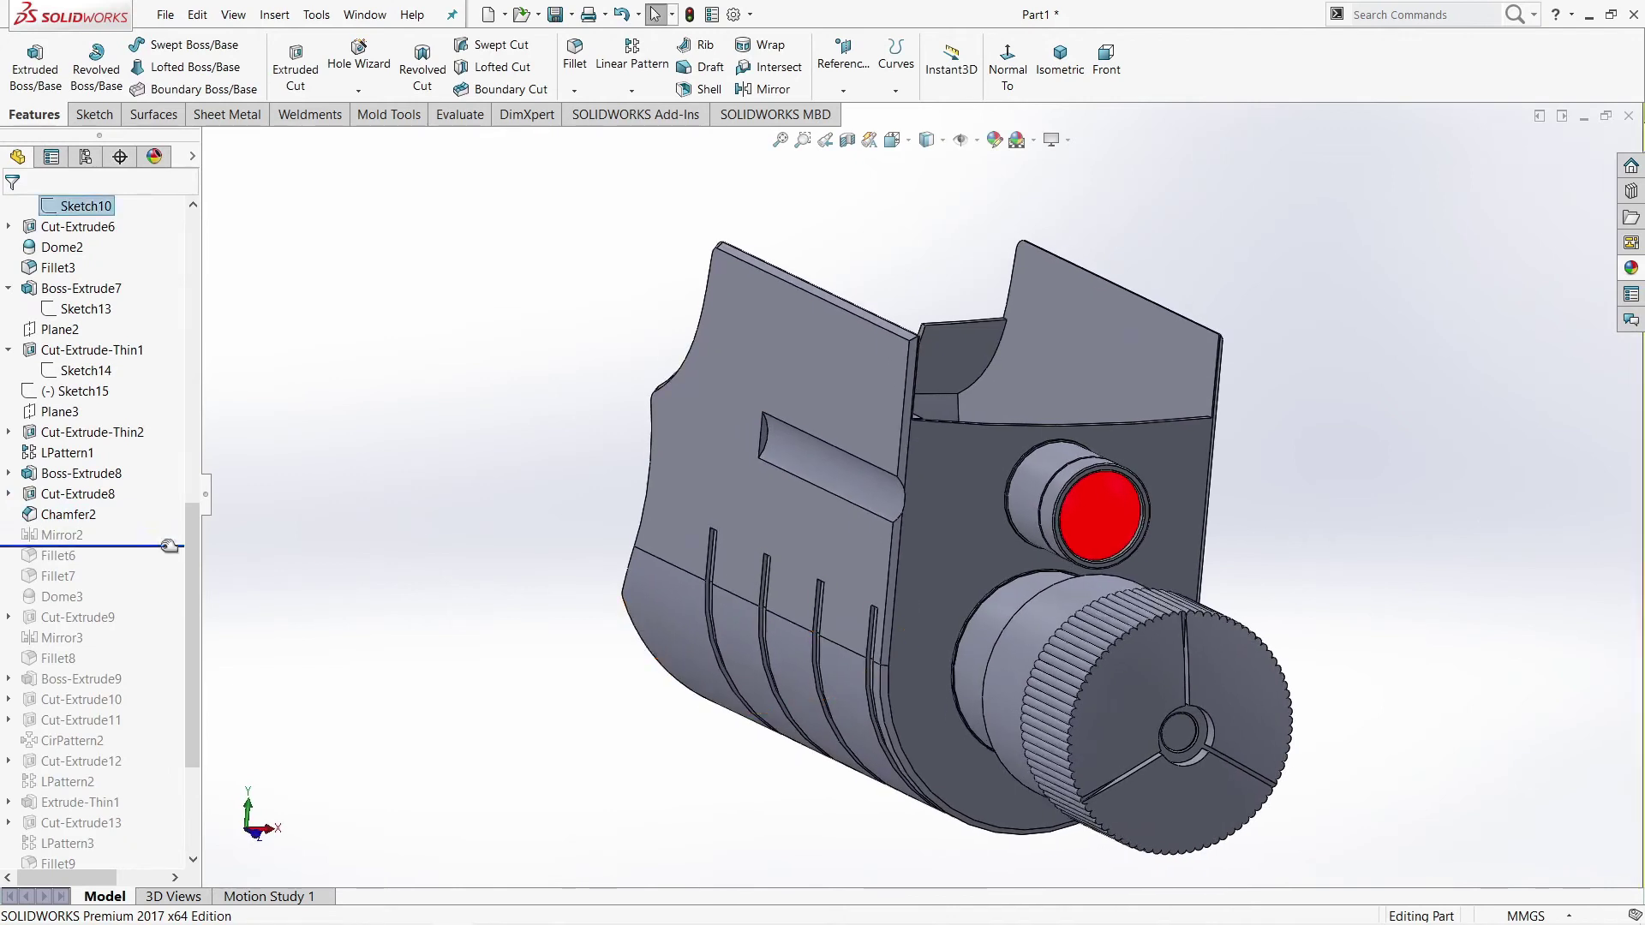
pyautogui.click(69, 534)
pyautogui.click(71, 481)
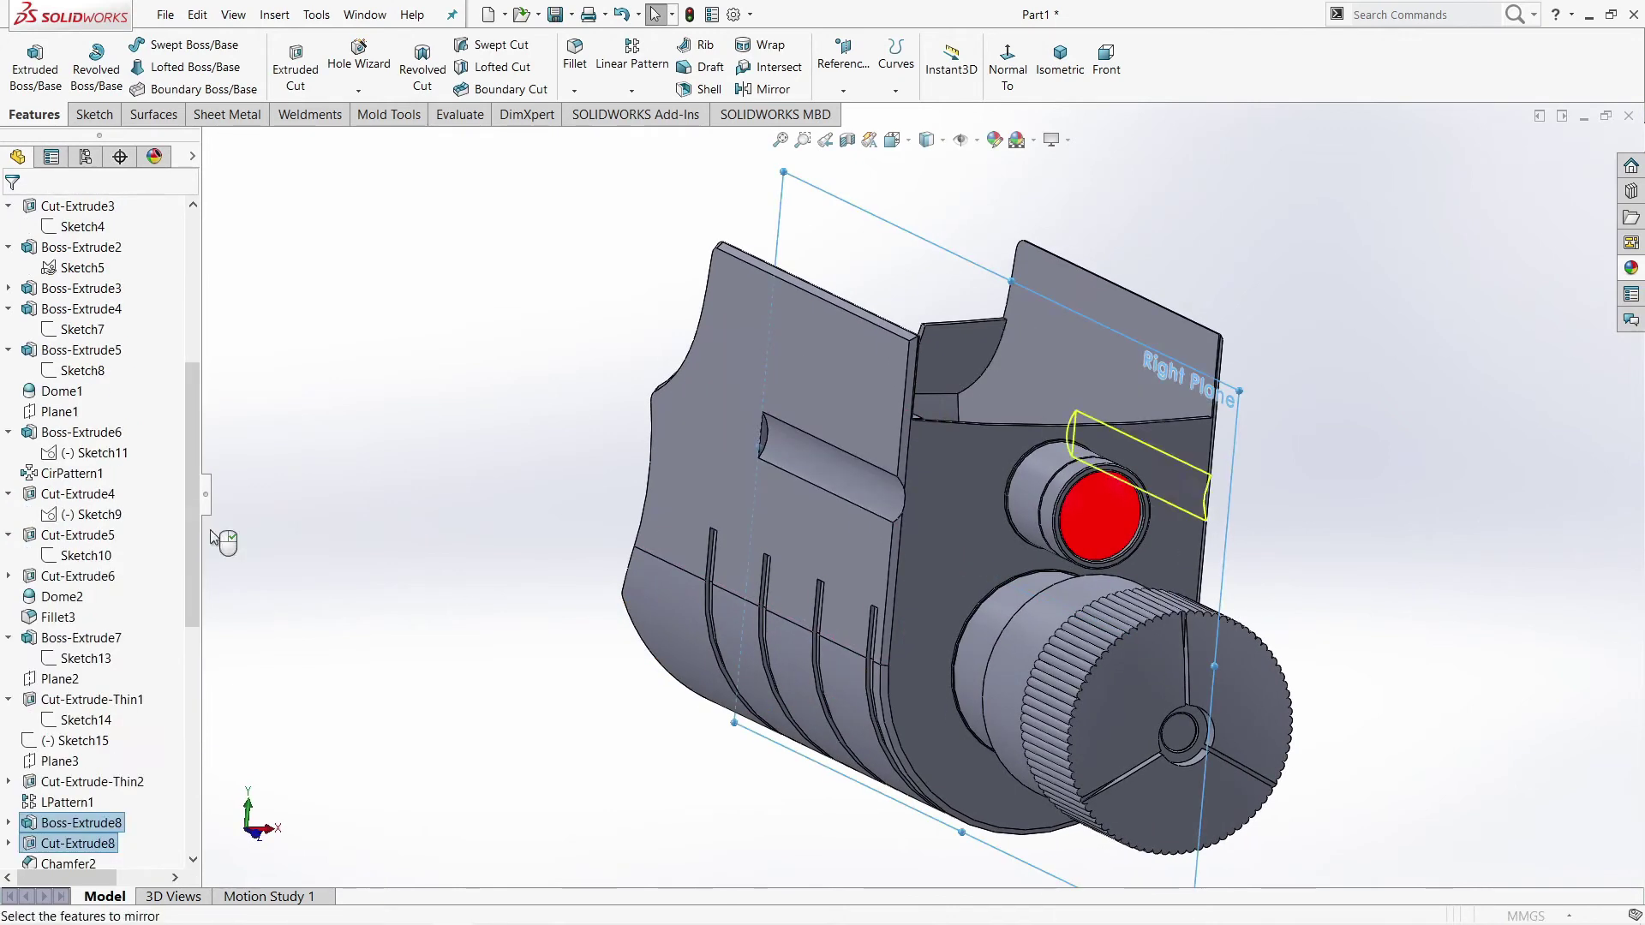
pyautogui.moveTo(1011, 548); pyautogui.dragTo(878, 548, button='middle')
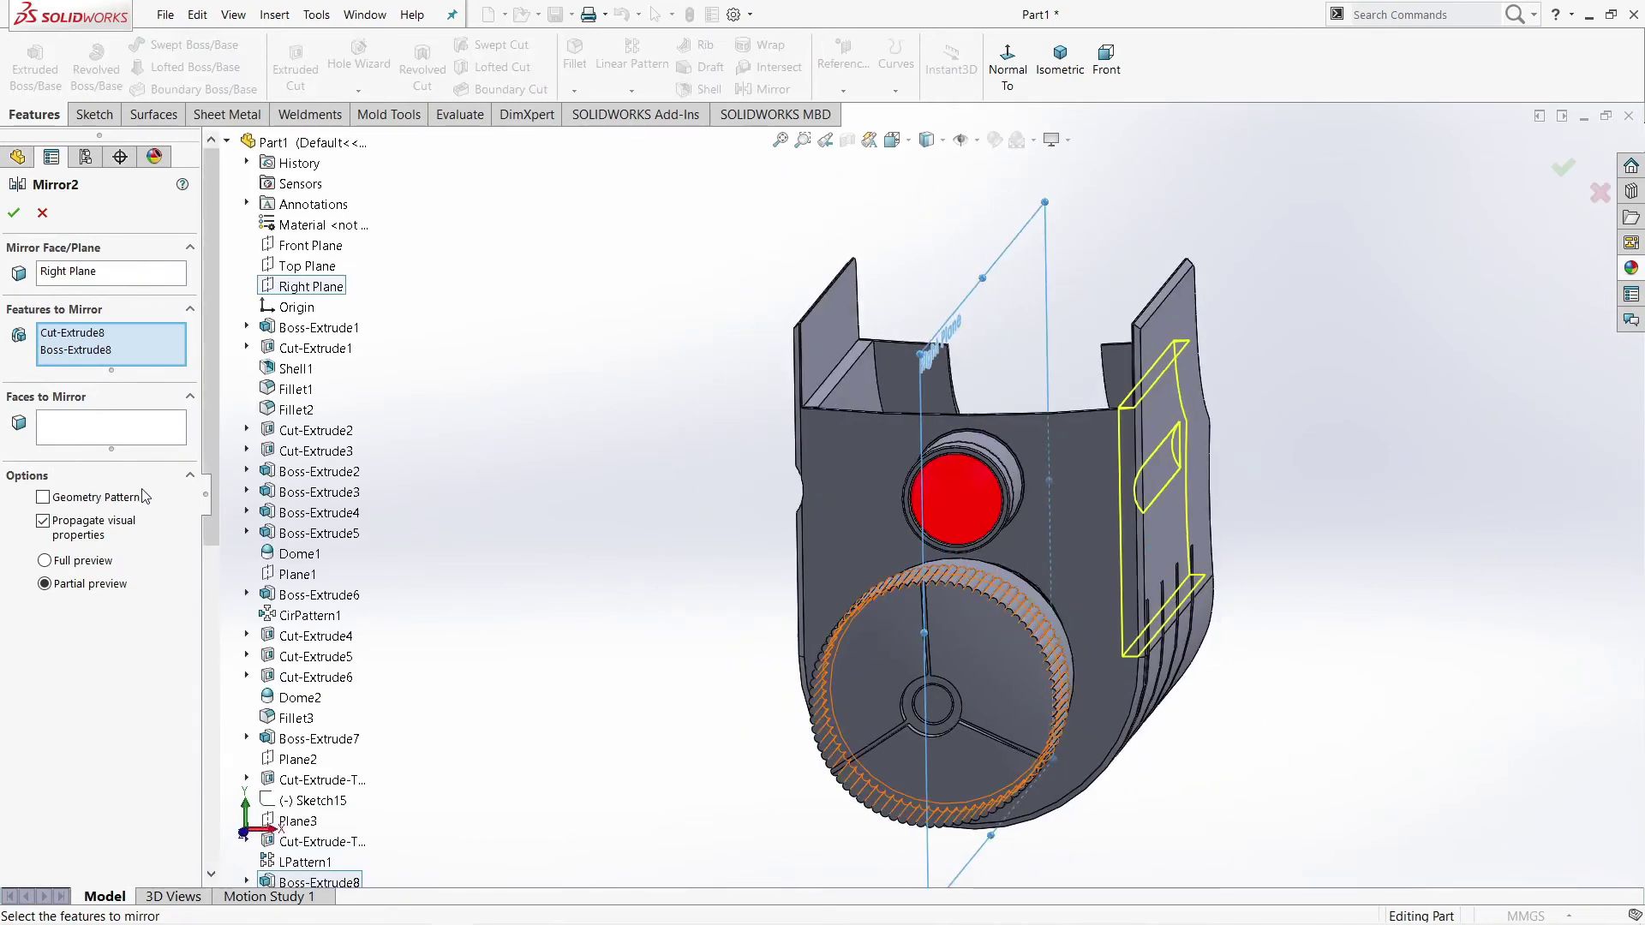
pyautogui.click(127, 280)
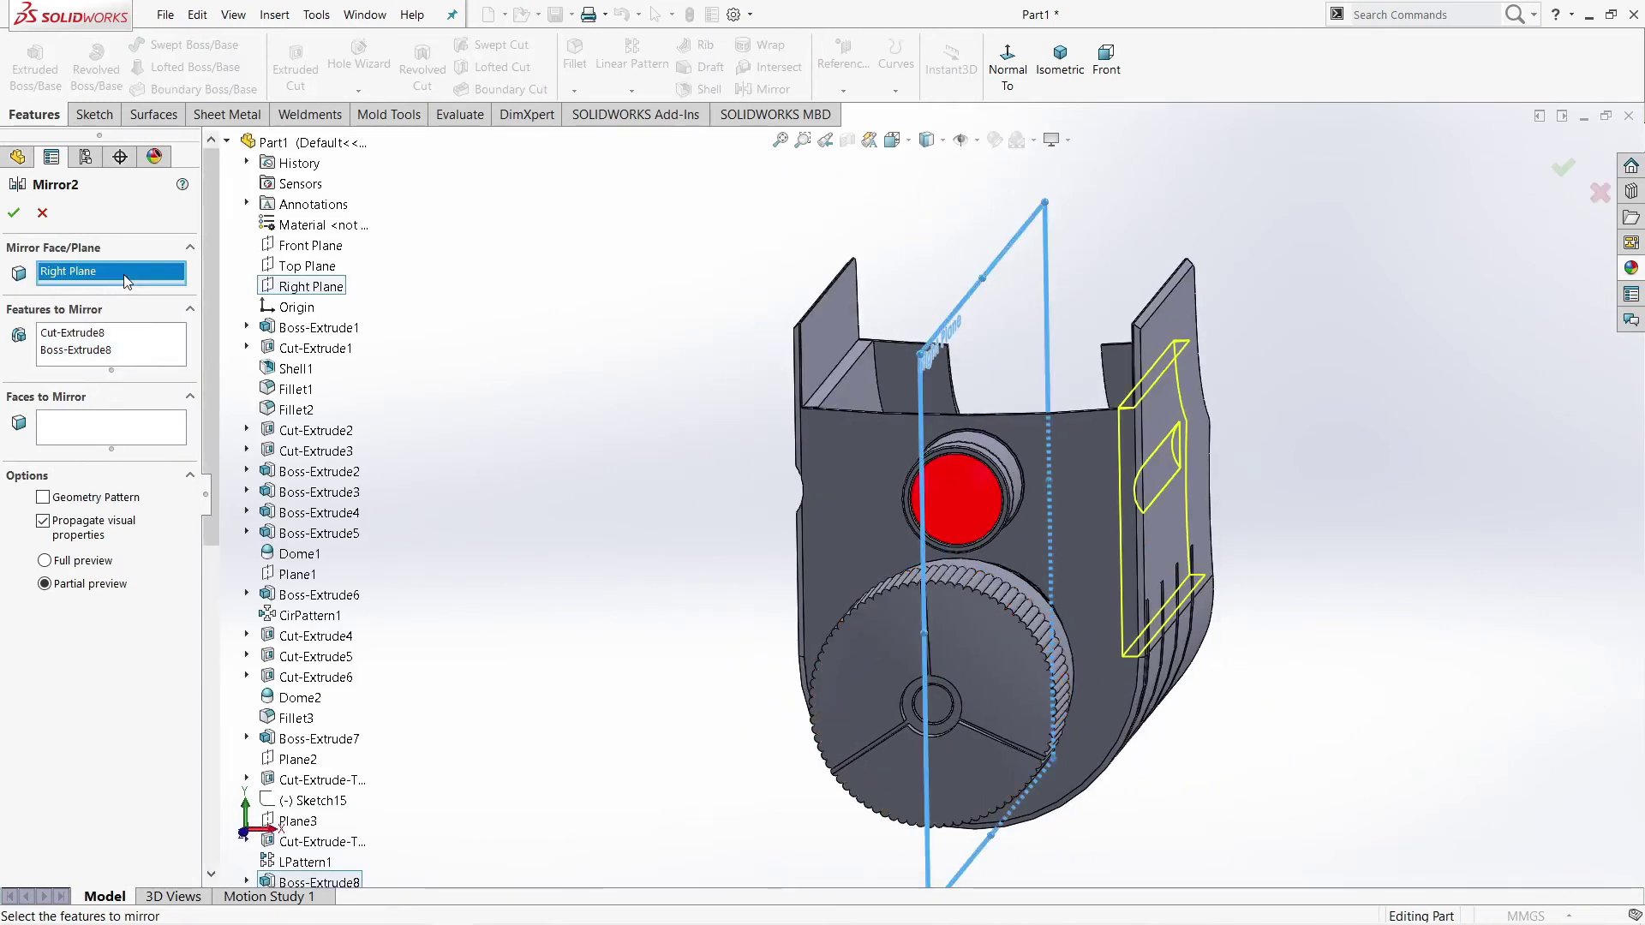
pyautogui.moveTo(1170, 420)
pyautogui.mouseDown(button='middle')
pyautogui.moveTo(896, 415)
pyautogui.moveTo(791, 533)
pyautogui.mouseUp(button='middle')
pyautogui.click(15, 205)
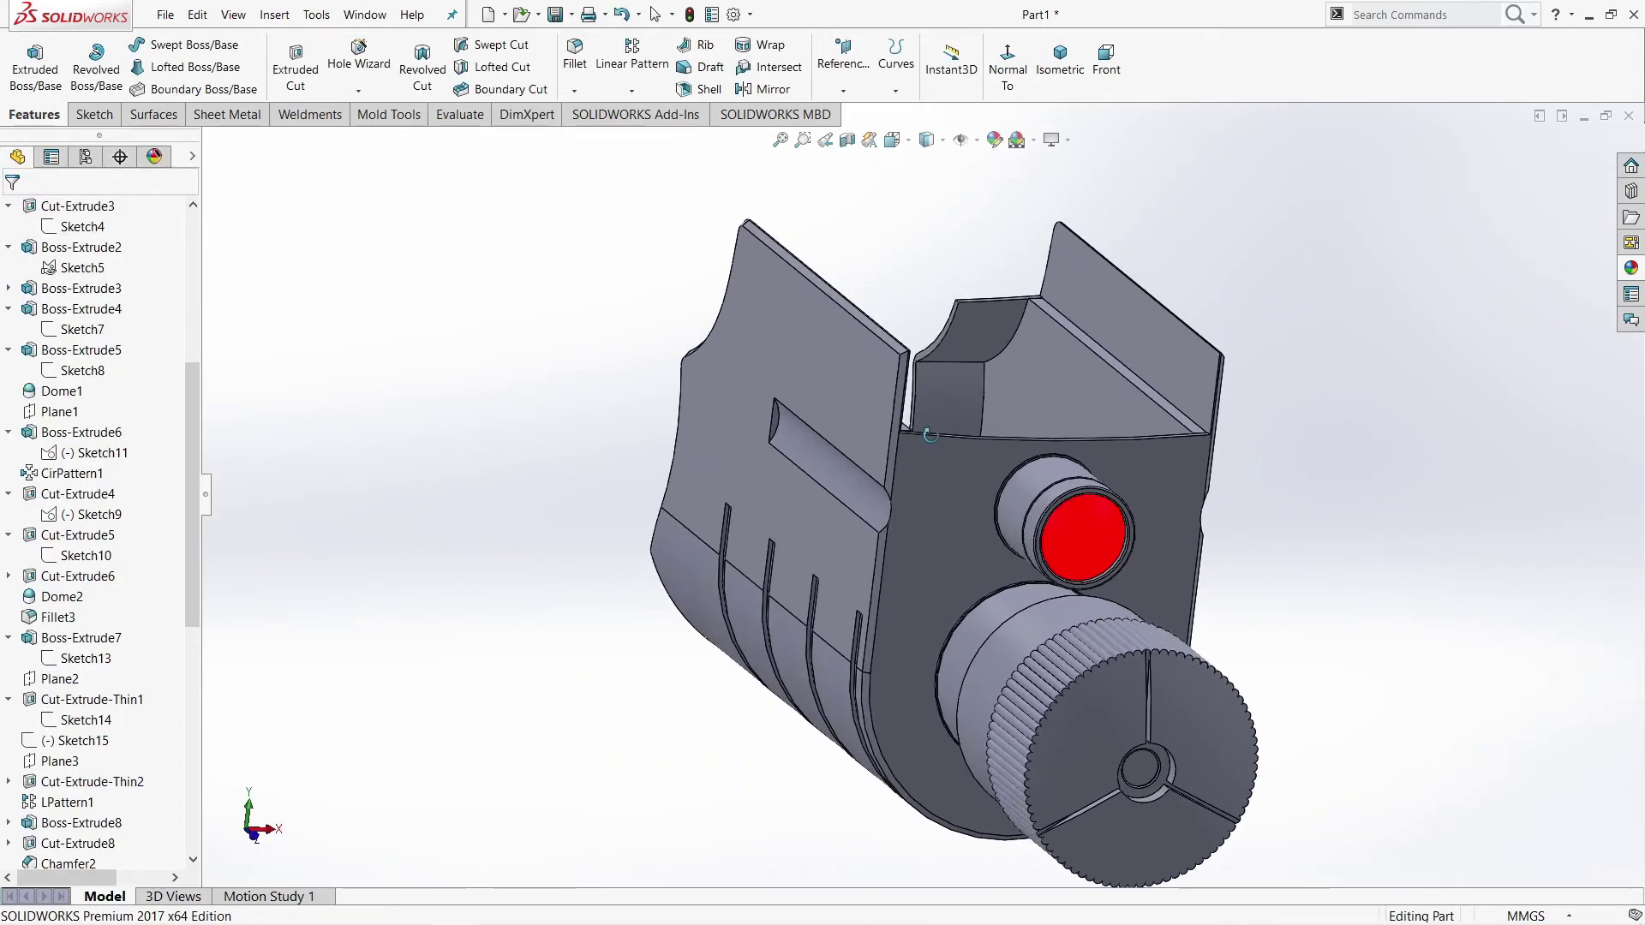
pyautogui.click(1059, 61)
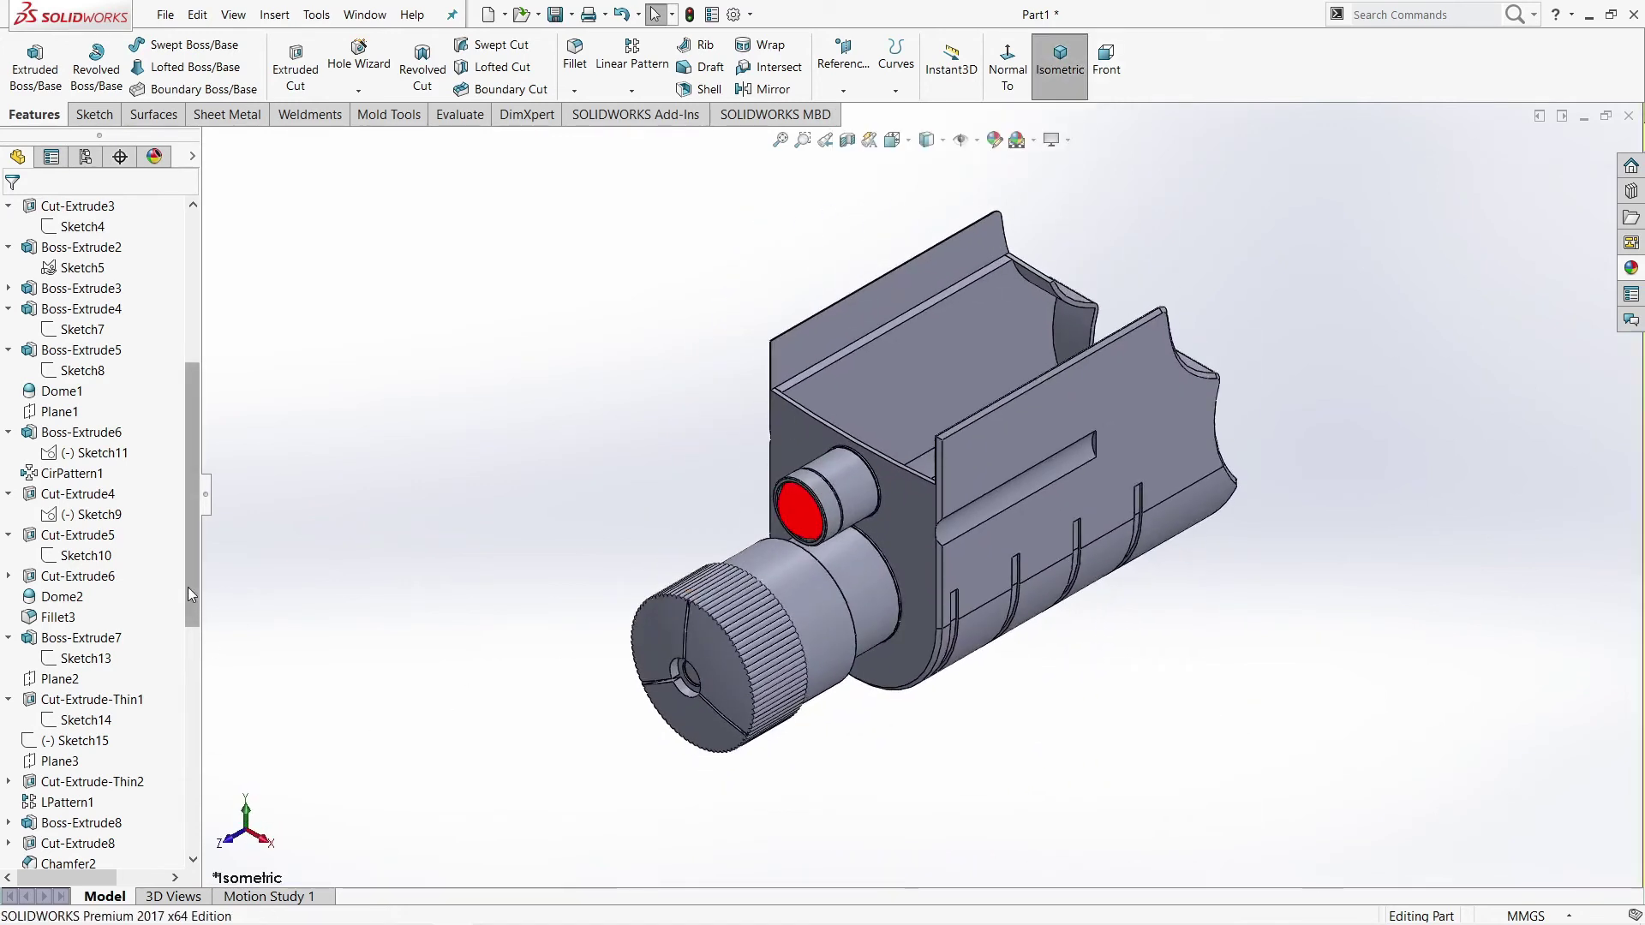
pyautogui.moveTo(187, 588); pyautogui.dragTo(188, 811)
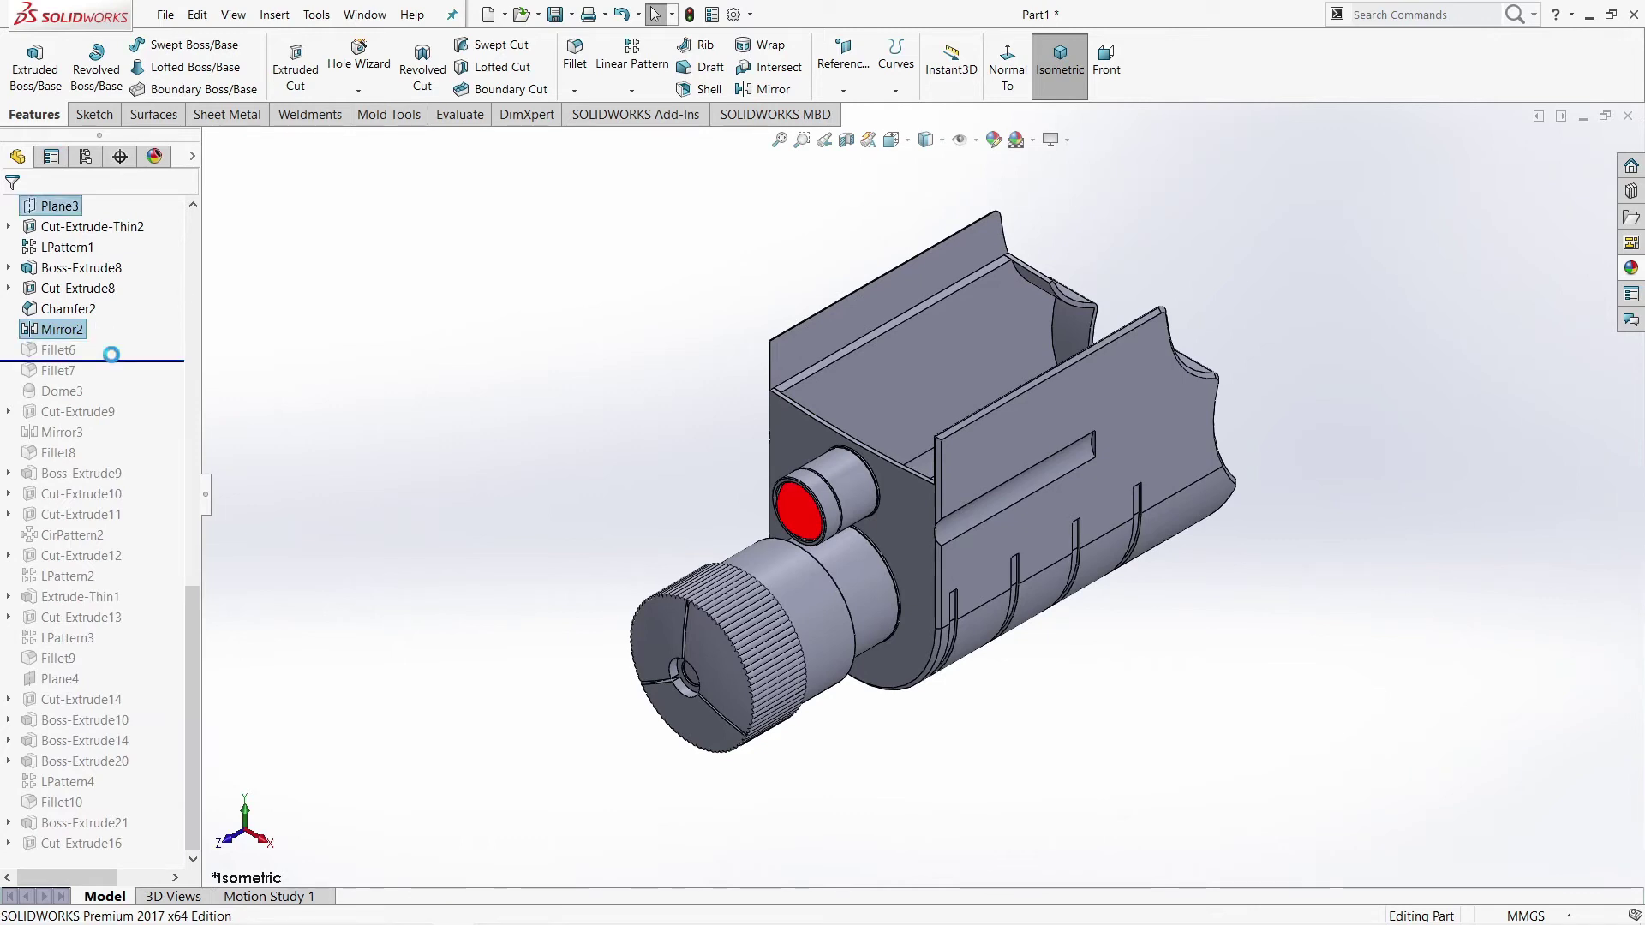
# Step: Confirm Fillet6's 0.10 mm face fillet on both side slots
pyautogui.click(64, 352)
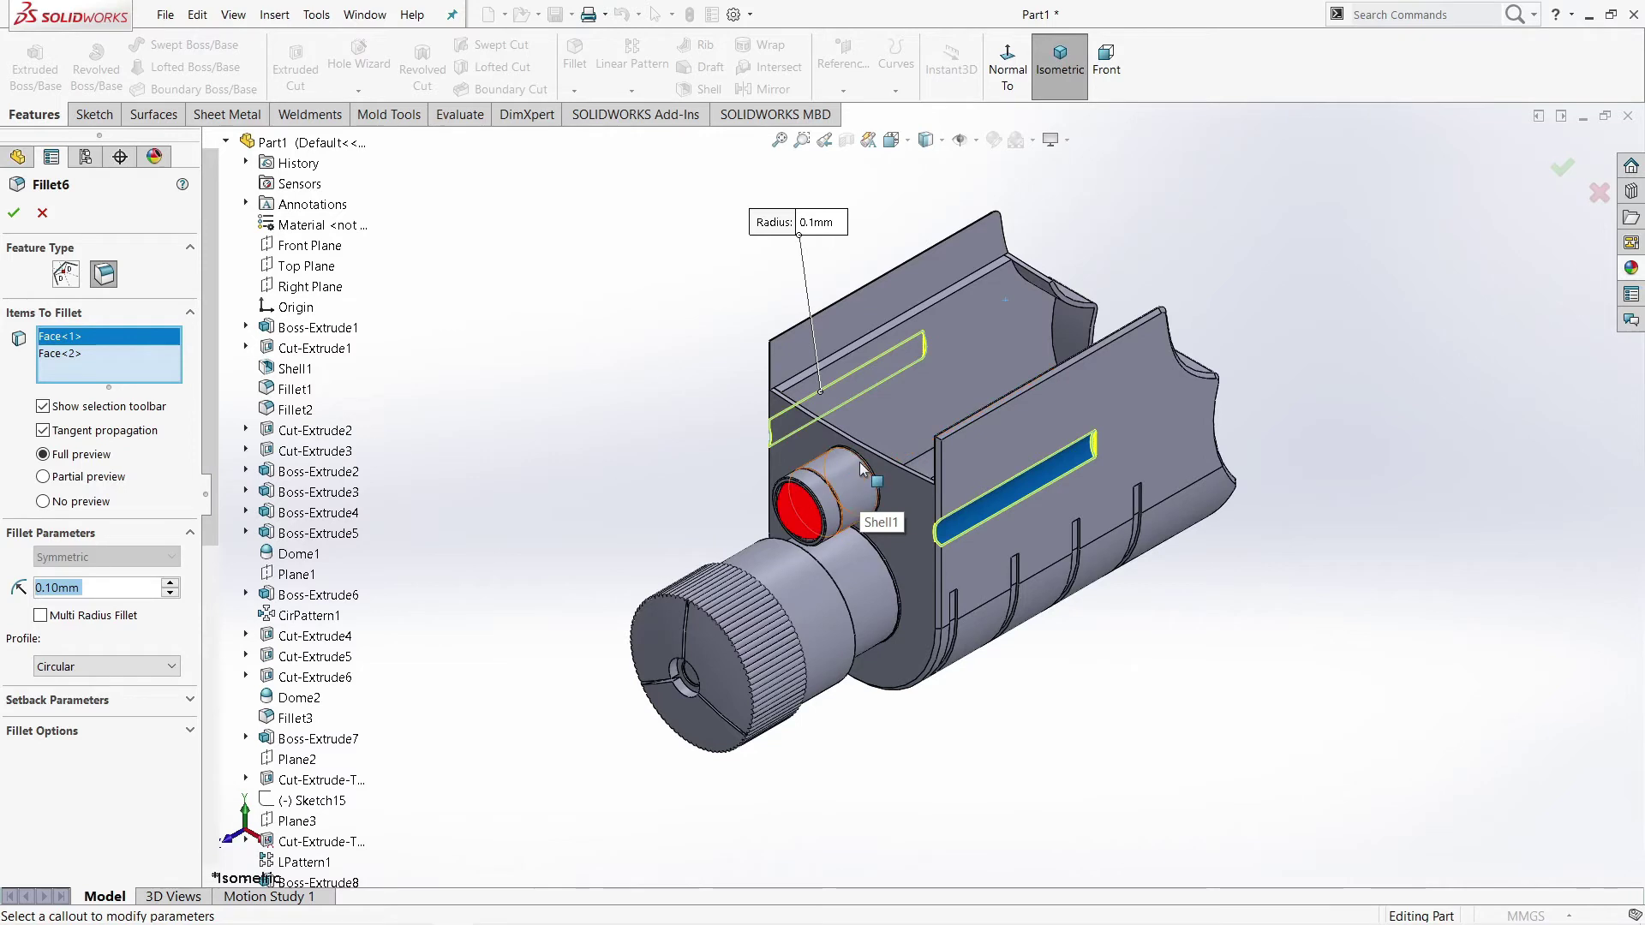
pyautogui.moveTo(861, 488); pyautogui.dragTo(861, 423, button='middle')
pyautogui.scroll(-2, 862, 423)
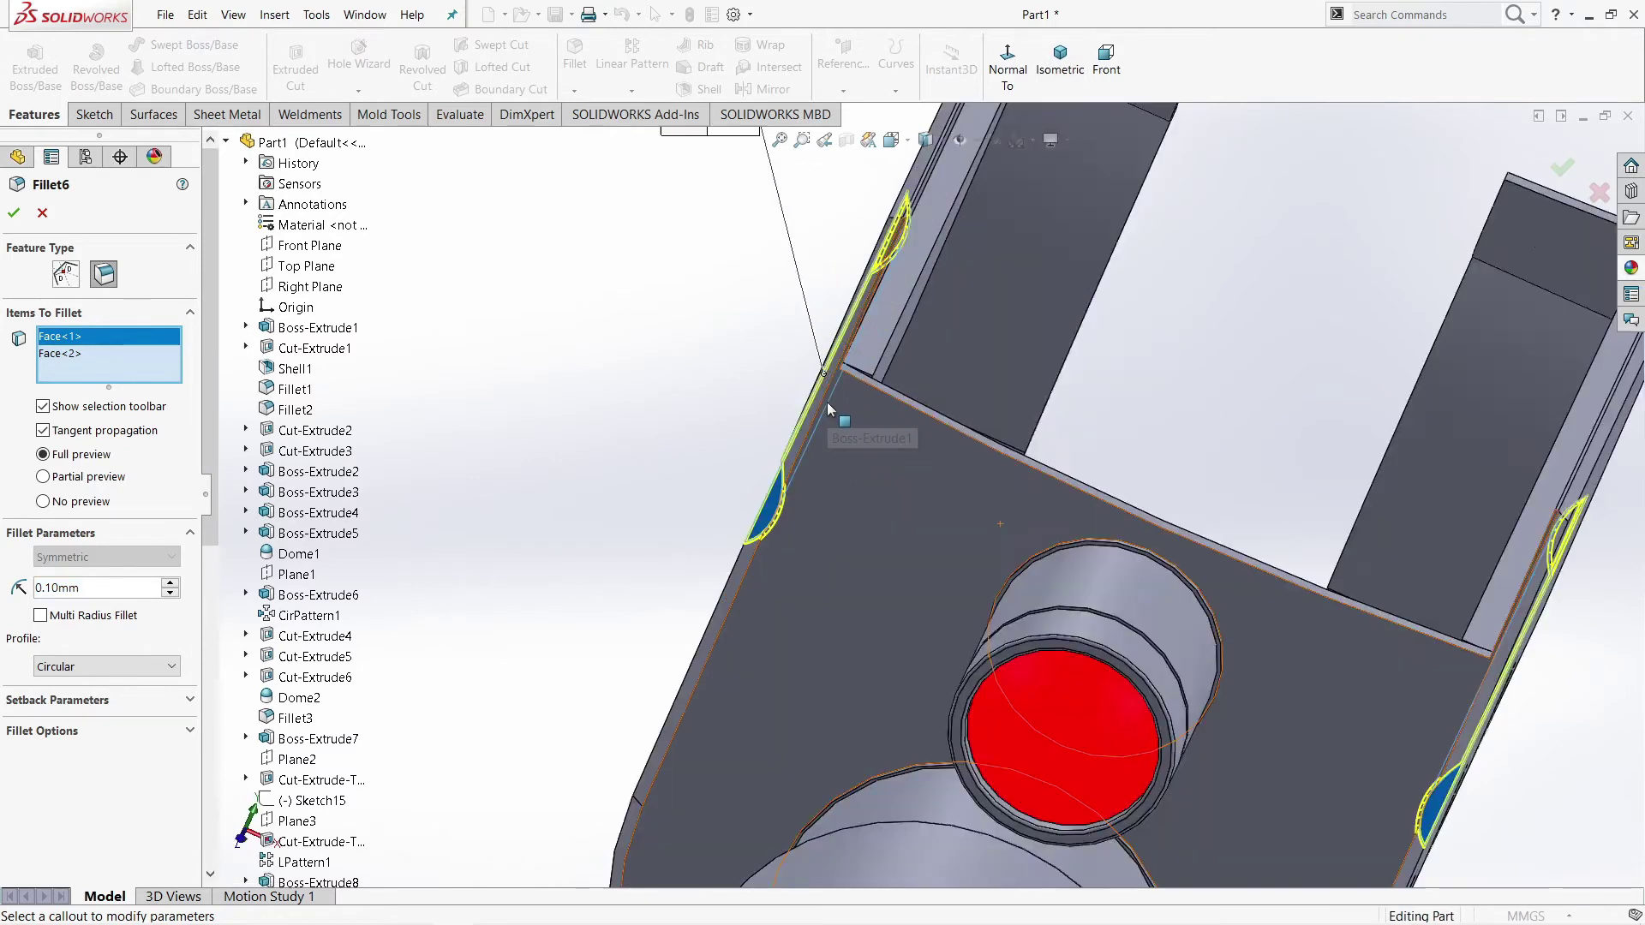
pyautogui.scroll(-2, 838, 415)
pyautogui.scroll(-2, 808, 530)
pyautogui.scroll(-2, 838, 521)
pyautogui.scroll(5, 850, 594)
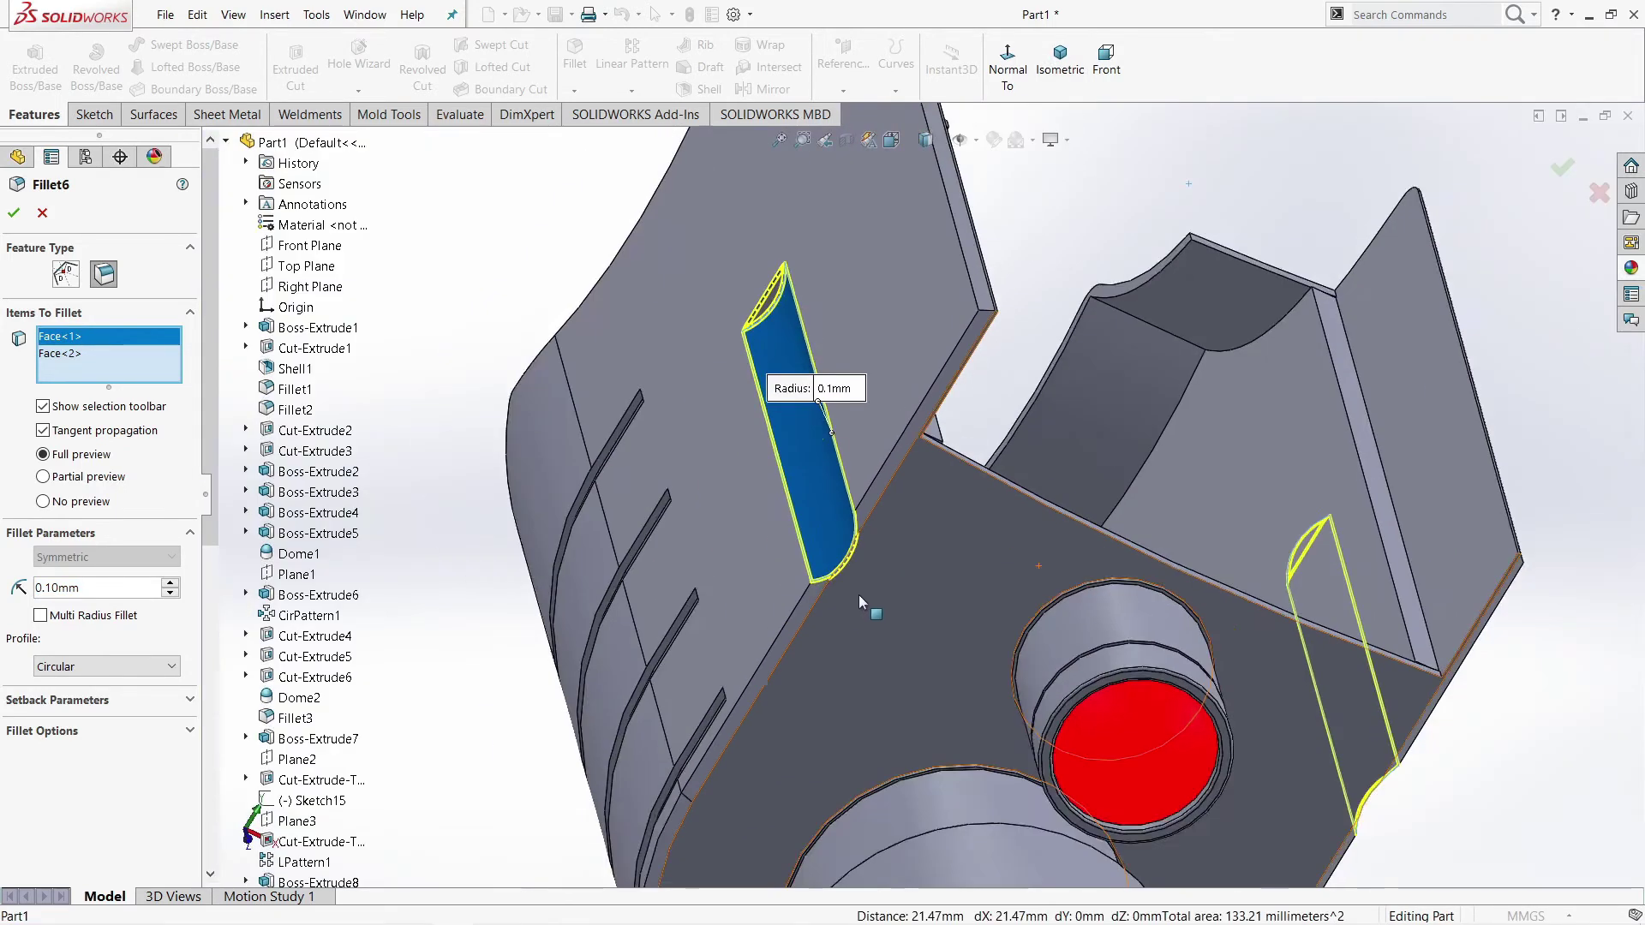
pyautogui.scroll(3, 859, 595)
pyautogui.moveTo(859, 595); pyautogui.dragTo(961, 516, button='middle')
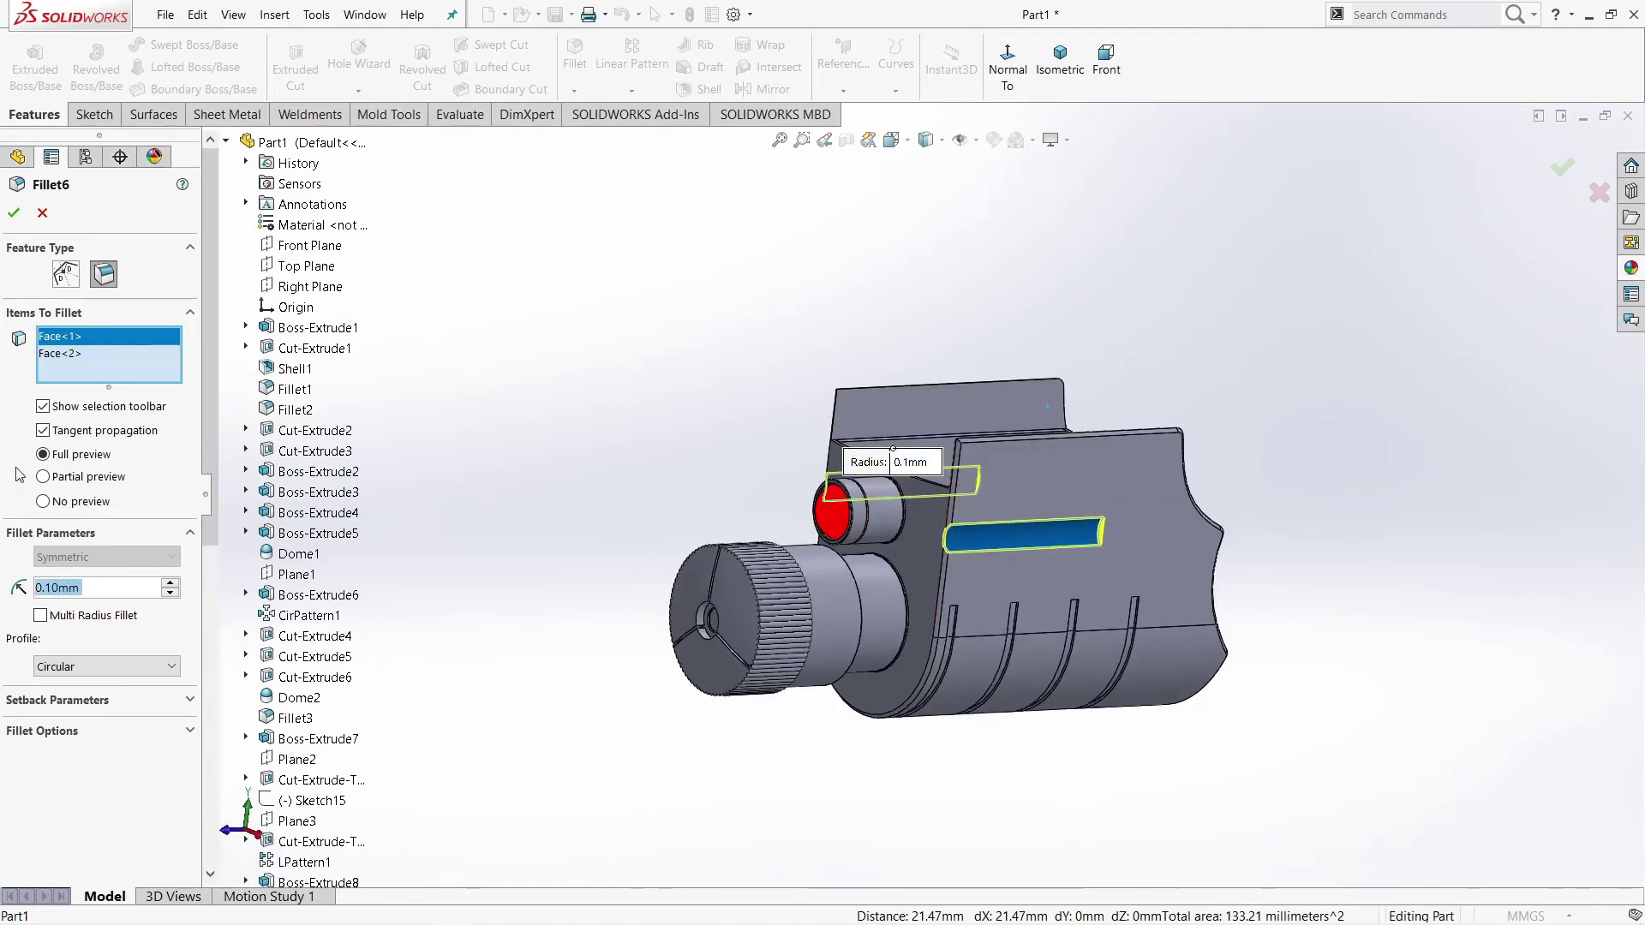
pyautogui.click(17, 214)
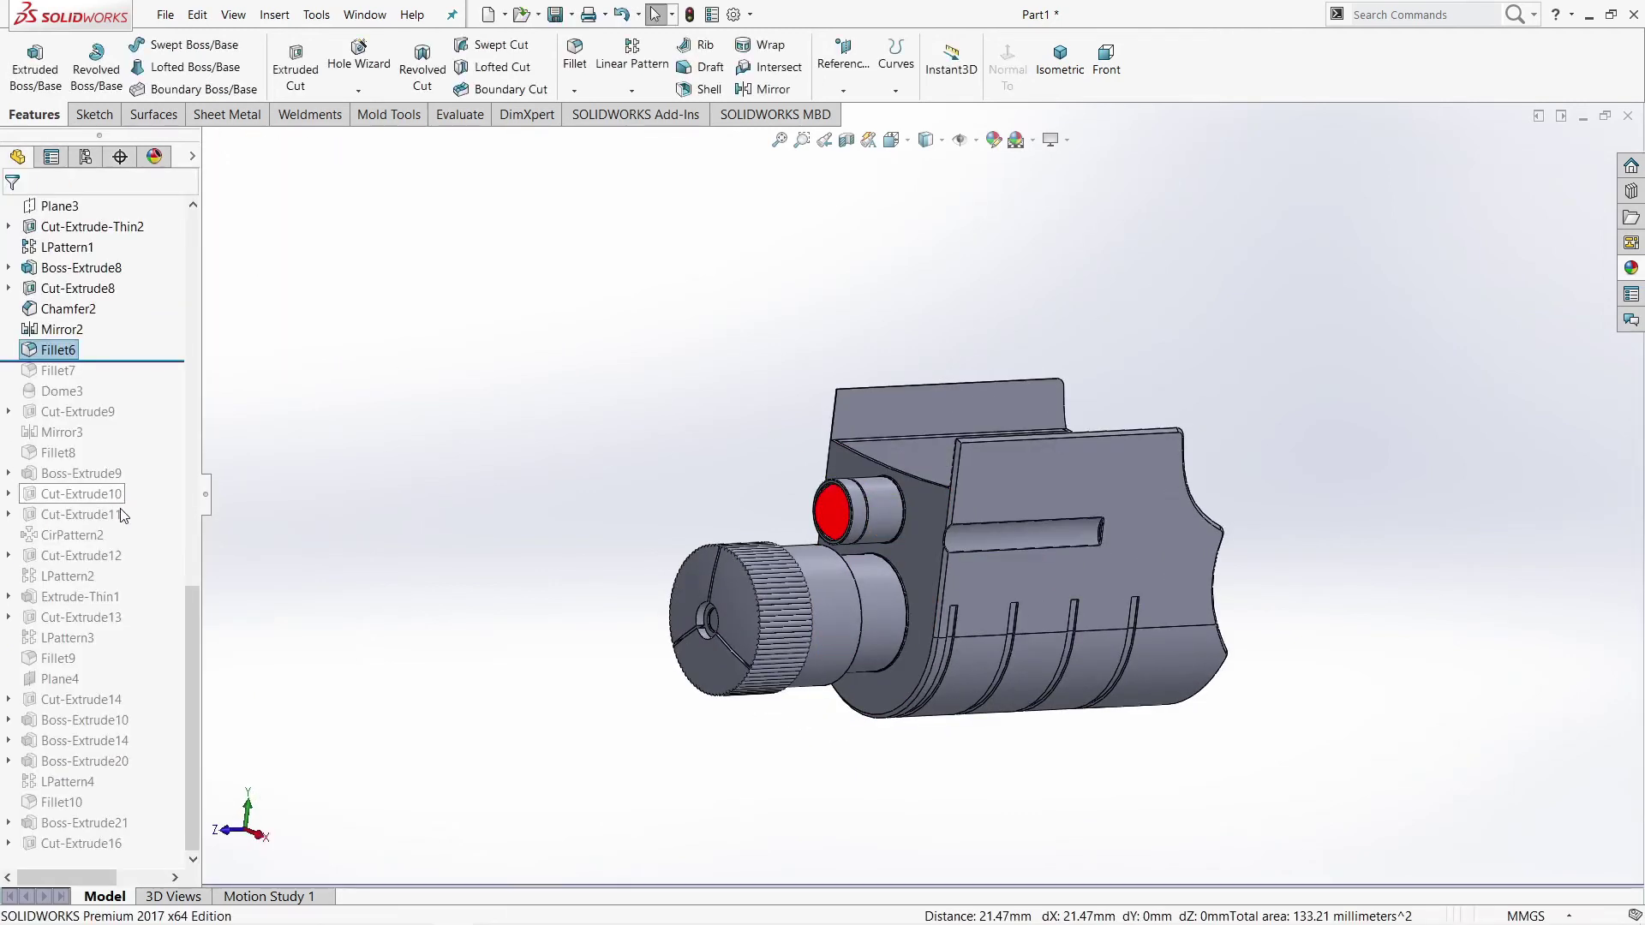
# Step: Roll history forward through Fillet7 and open the outline fillet for editing
pyautogui.moveTo(125, 360); pyautogui.dragTo(119, 381)
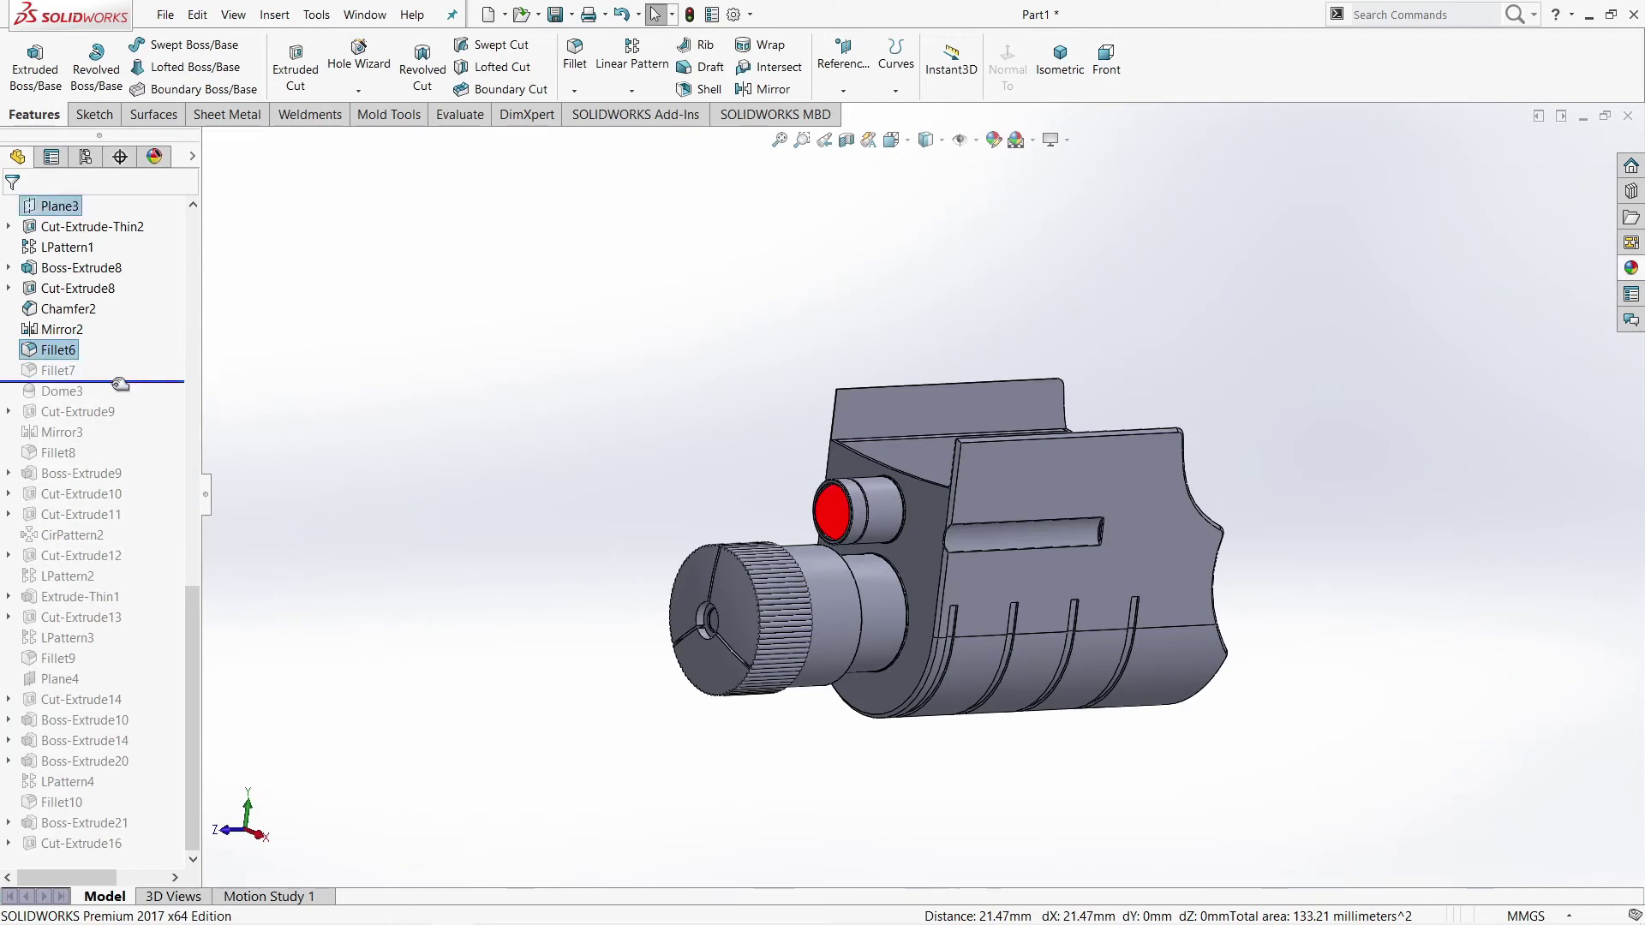
pyautogui.click(58, 370)
pyautogui.click(75, 324)
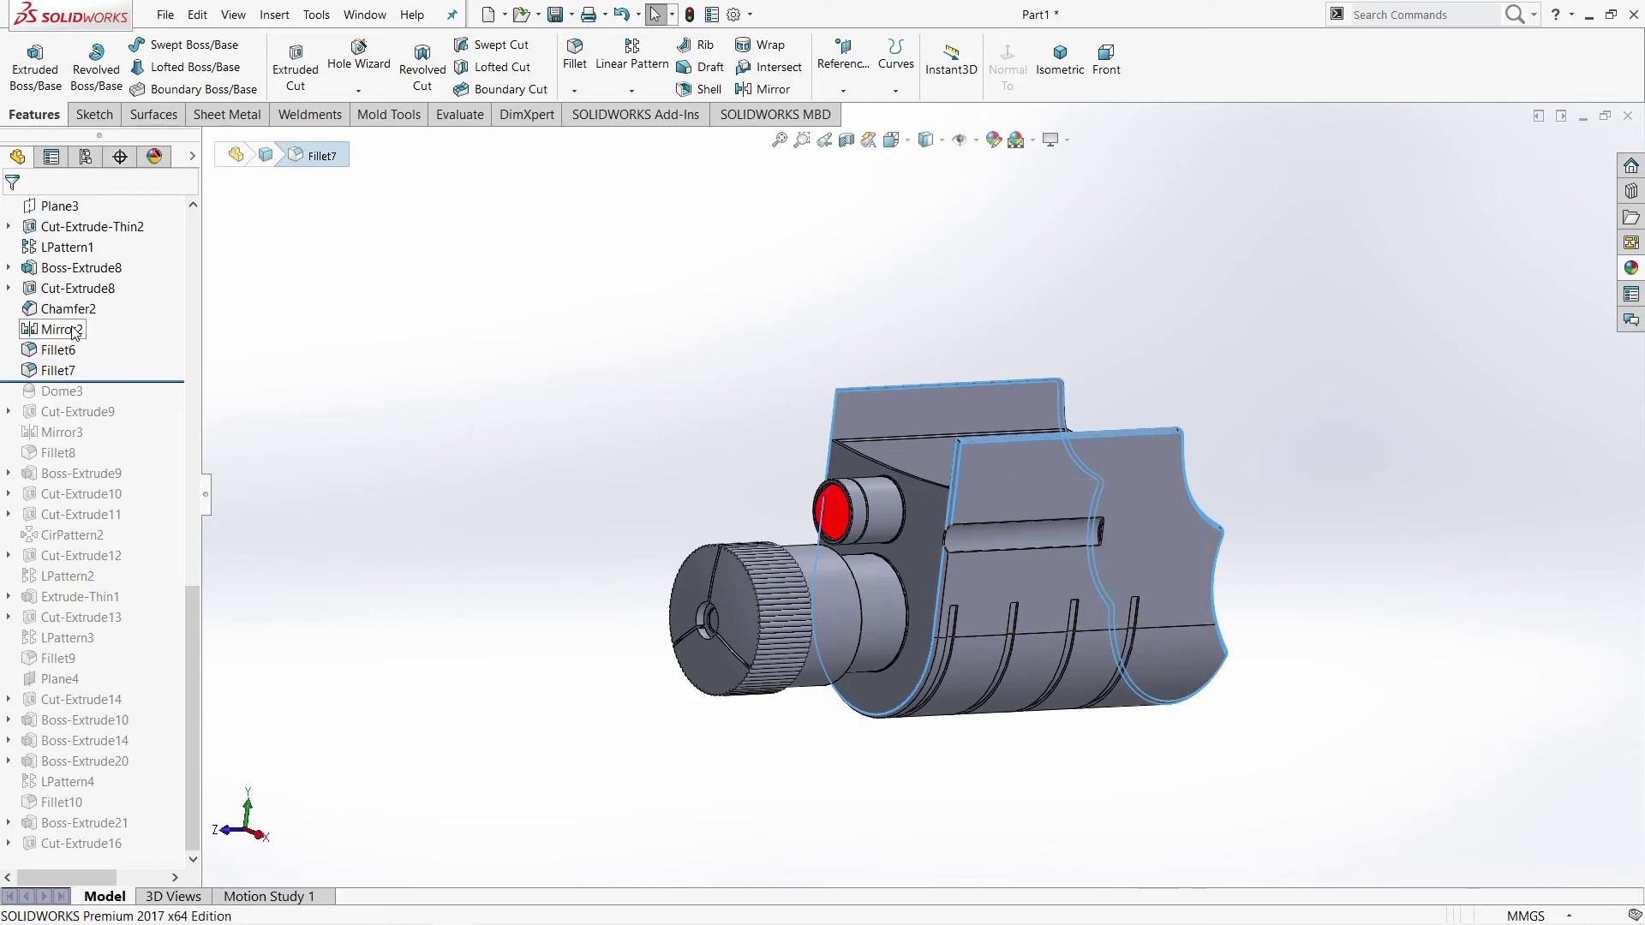
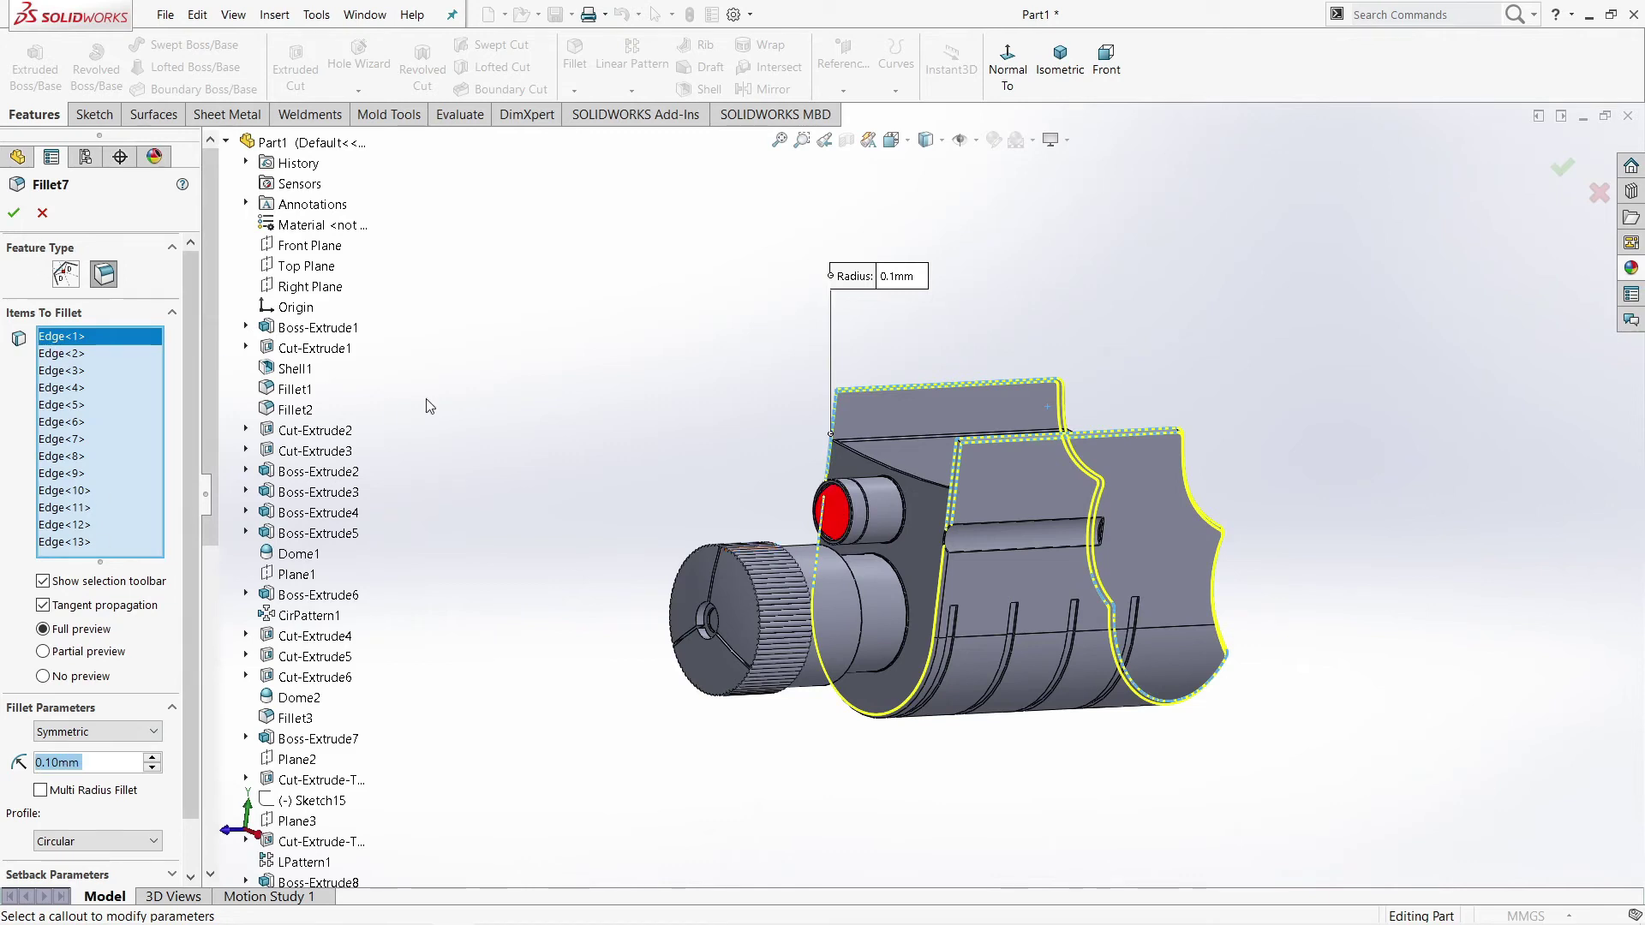
# Step: Accept Fillet7's 0.1 mm edge fillet and return to the front view
pyautogui.moveTo(573, 397); pyautogui.dragTo(771, 428, button='middle')
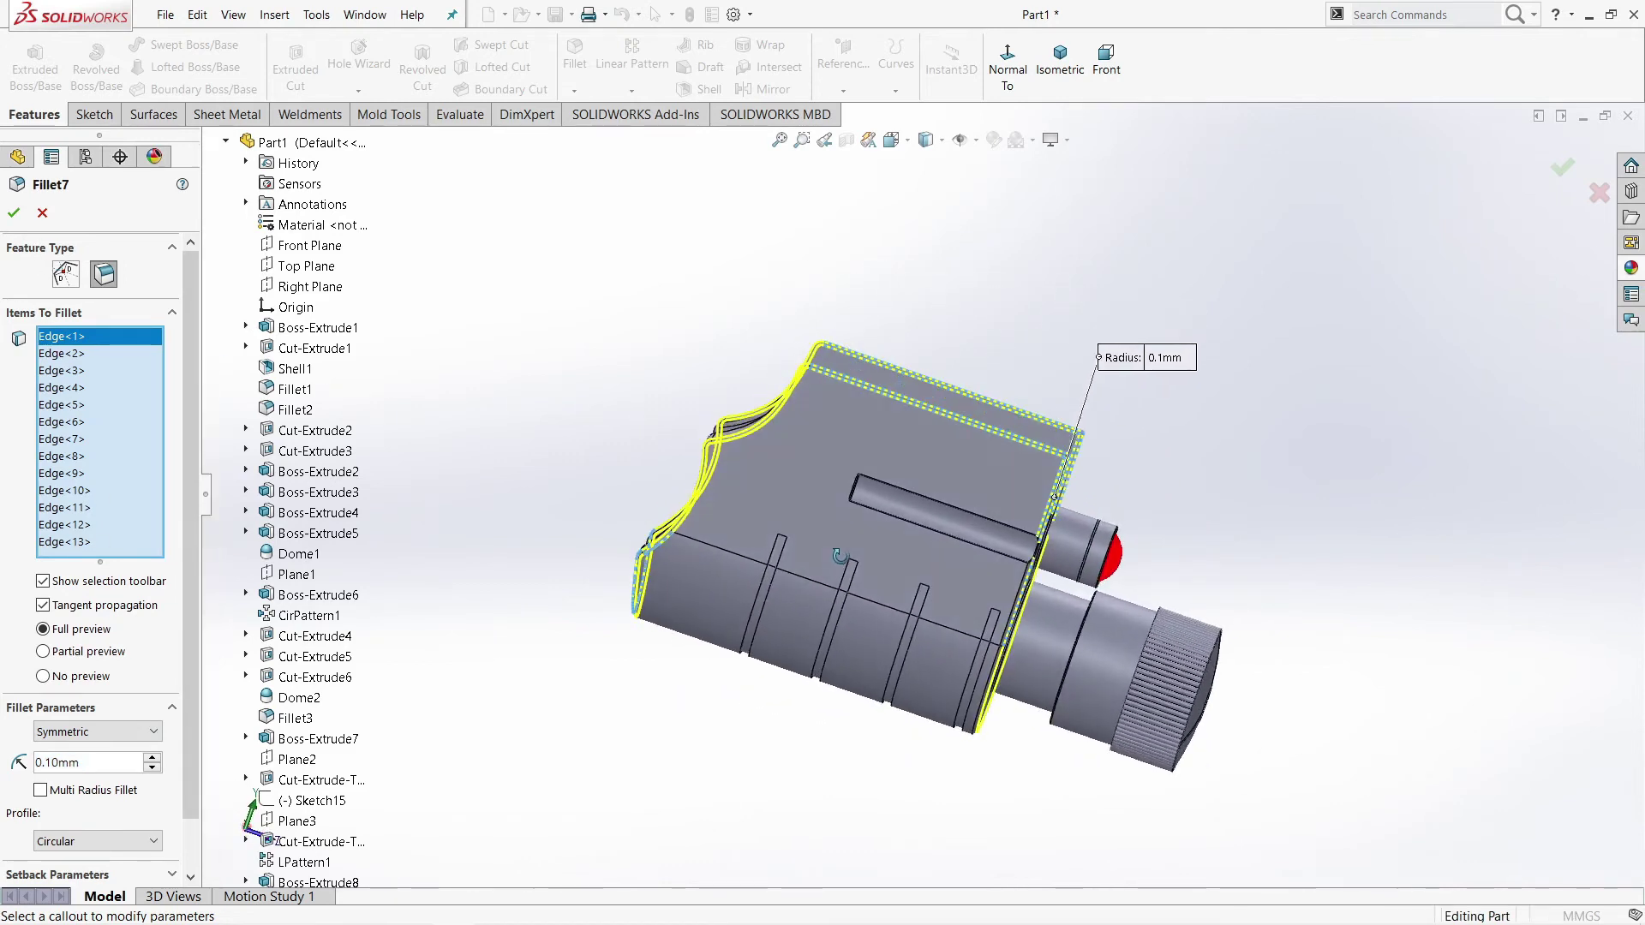
pyautogui.click(14, 213)
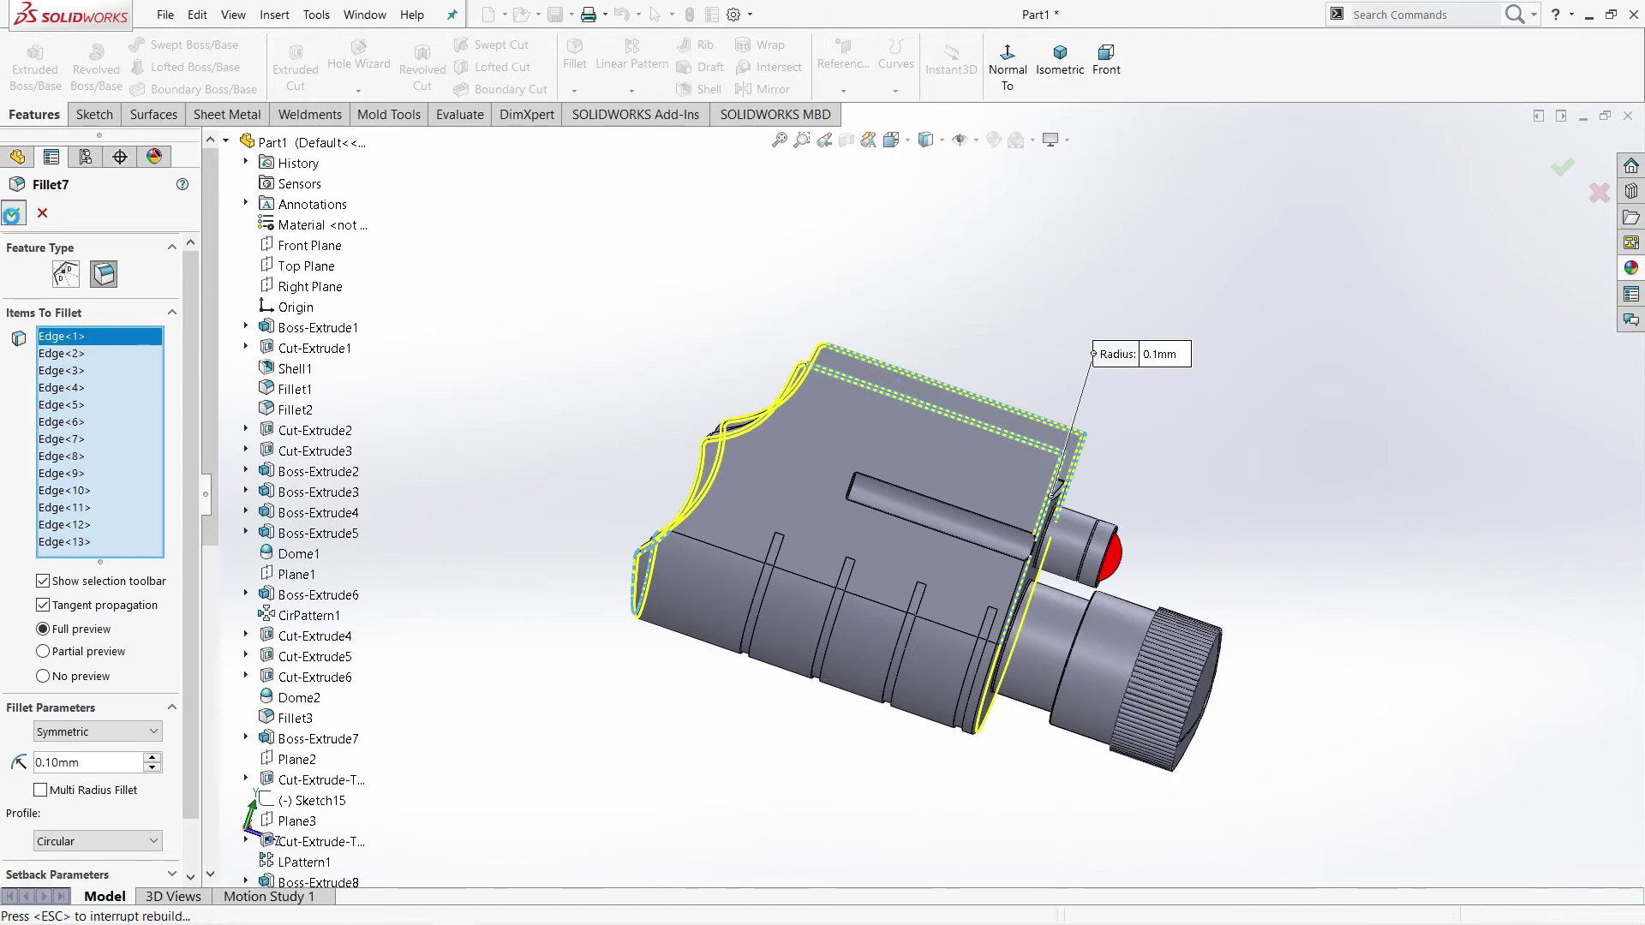
pyautogui.hotkey('ctrl', '1')
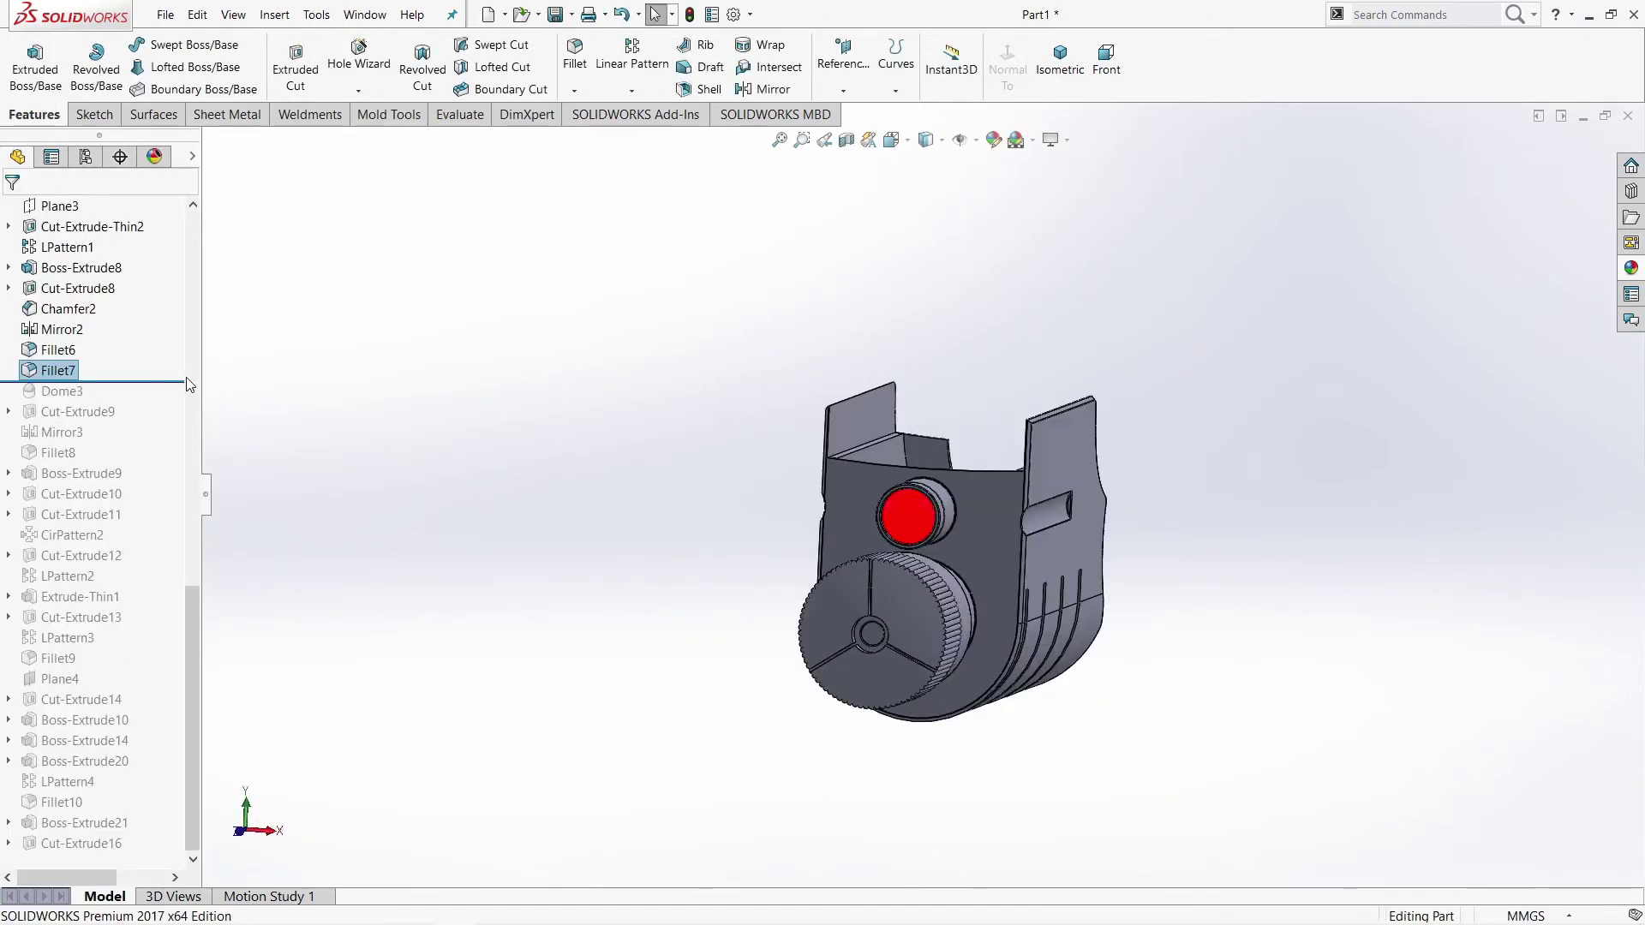
# Step: Restore Dome3's 1.00 mm dome on the dial's centre face, then roll past Cut-Extrude9
pyautogui.moveTo(171, 381); pyautogui.dragTo(171, 401)
pyautogui.click(65, 391)
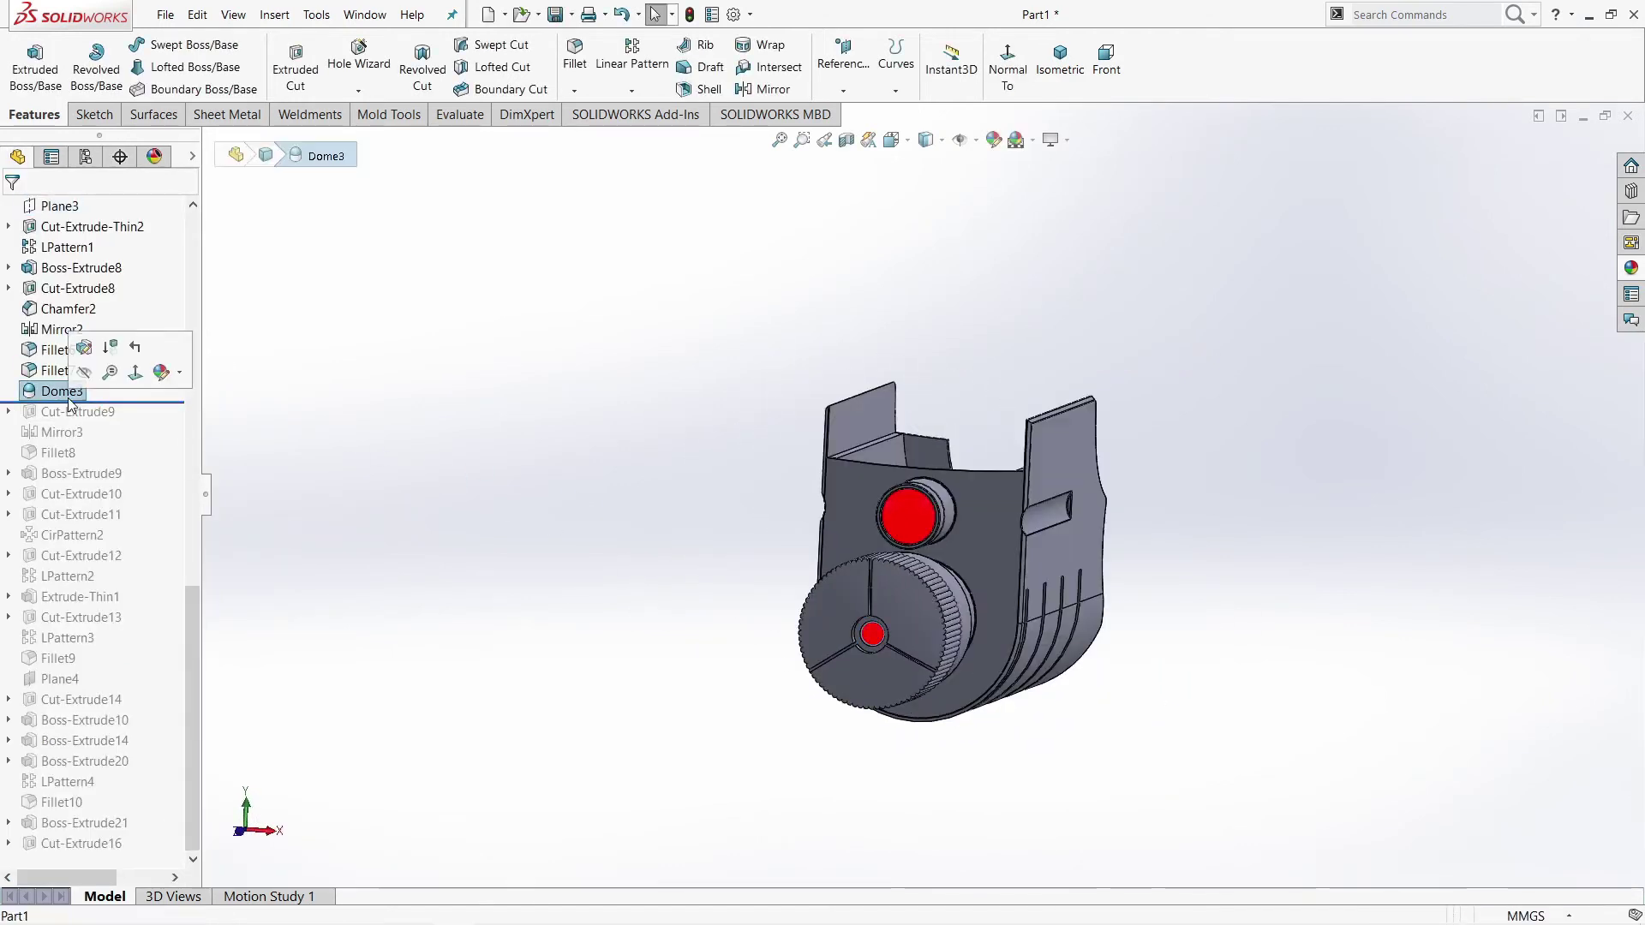
pyautogui.click(83, 348)
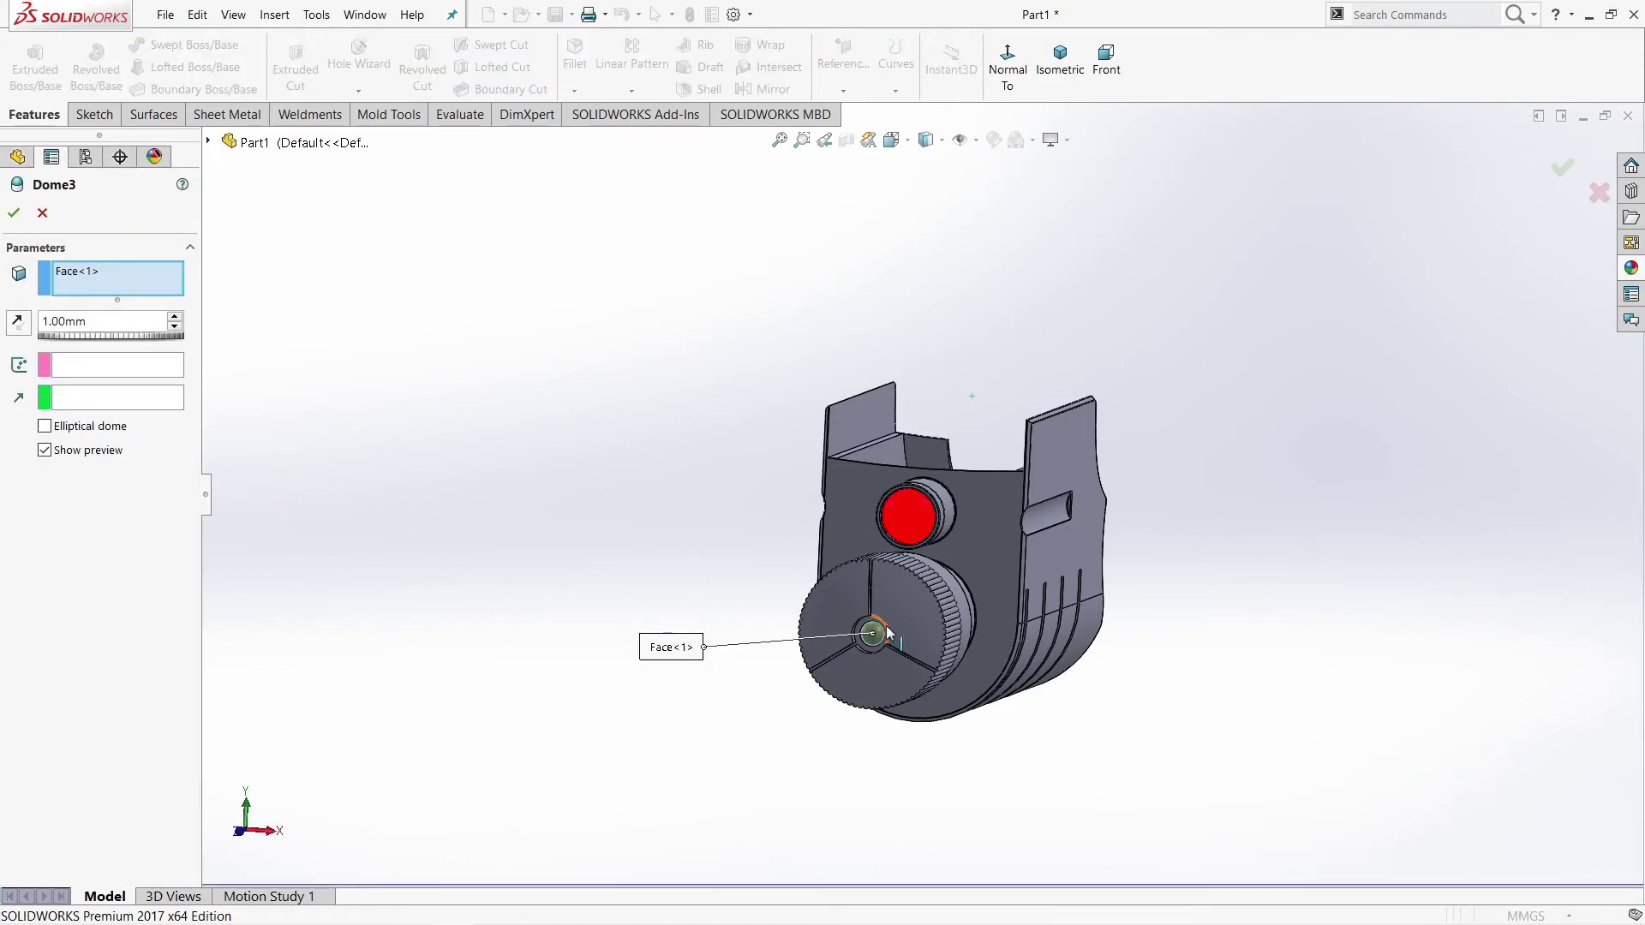
pyautogui.scroll(-5, 876, 617)
pyautogui.scroll(-3, 876, 617)
pyautogui.moveTo(878, 603); pyautogui.dragTo(880, 565, button='middle')
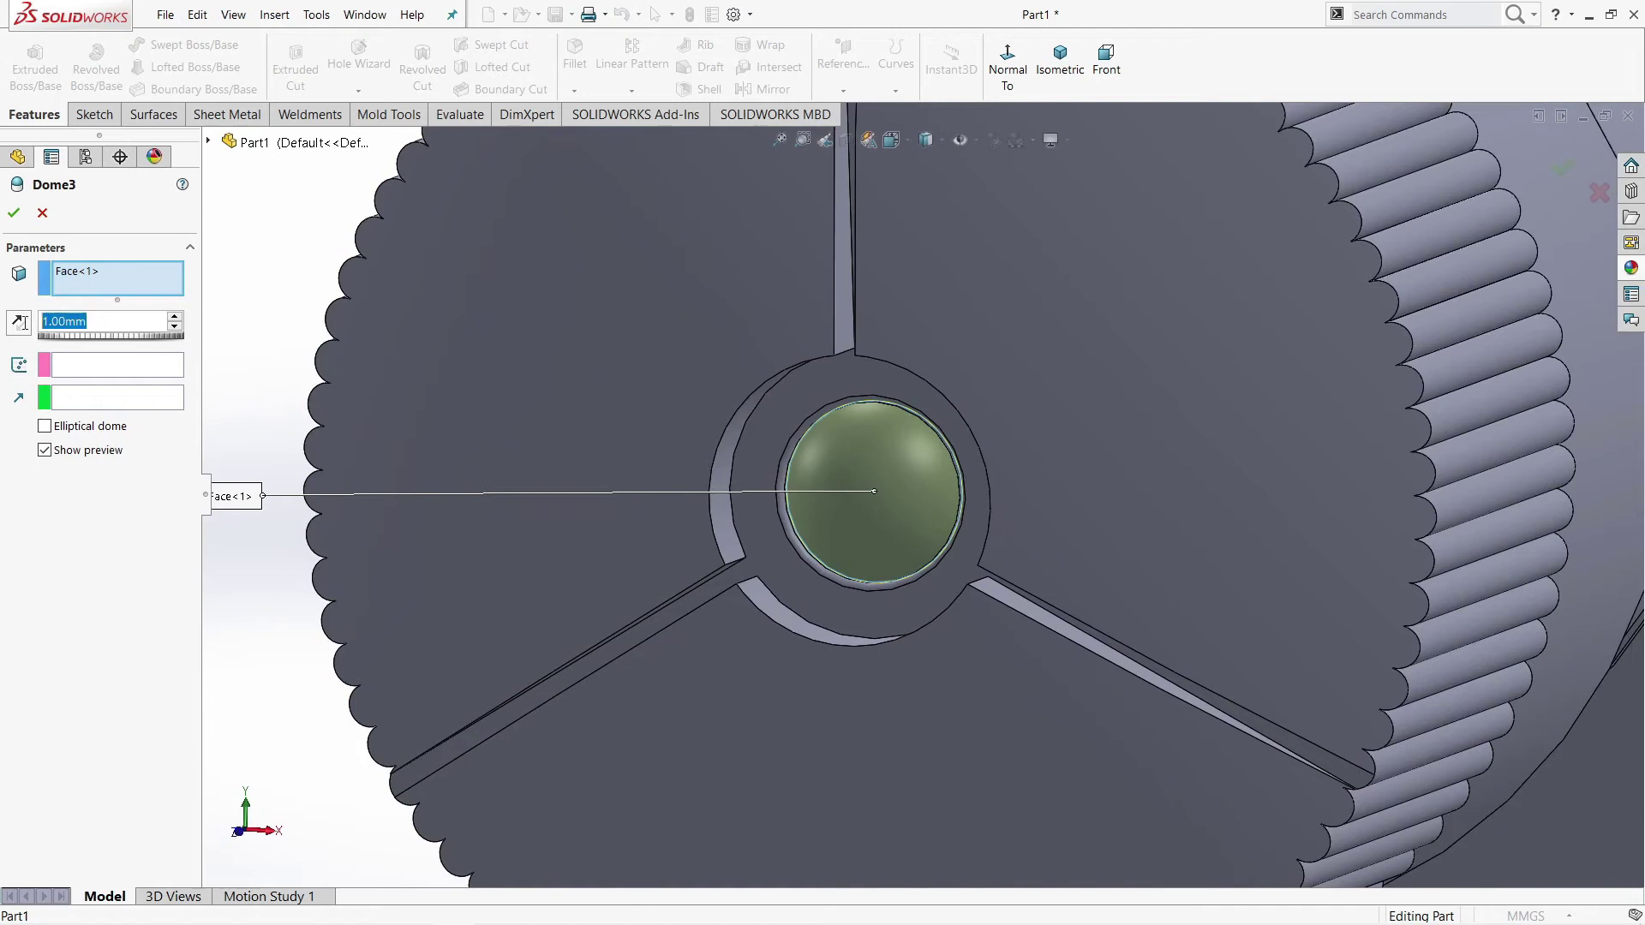
pyautogui.click(16, 213)
pyautogui.scroll(4, 825, 545)
pyautogui.scroll(3, 825, 545)
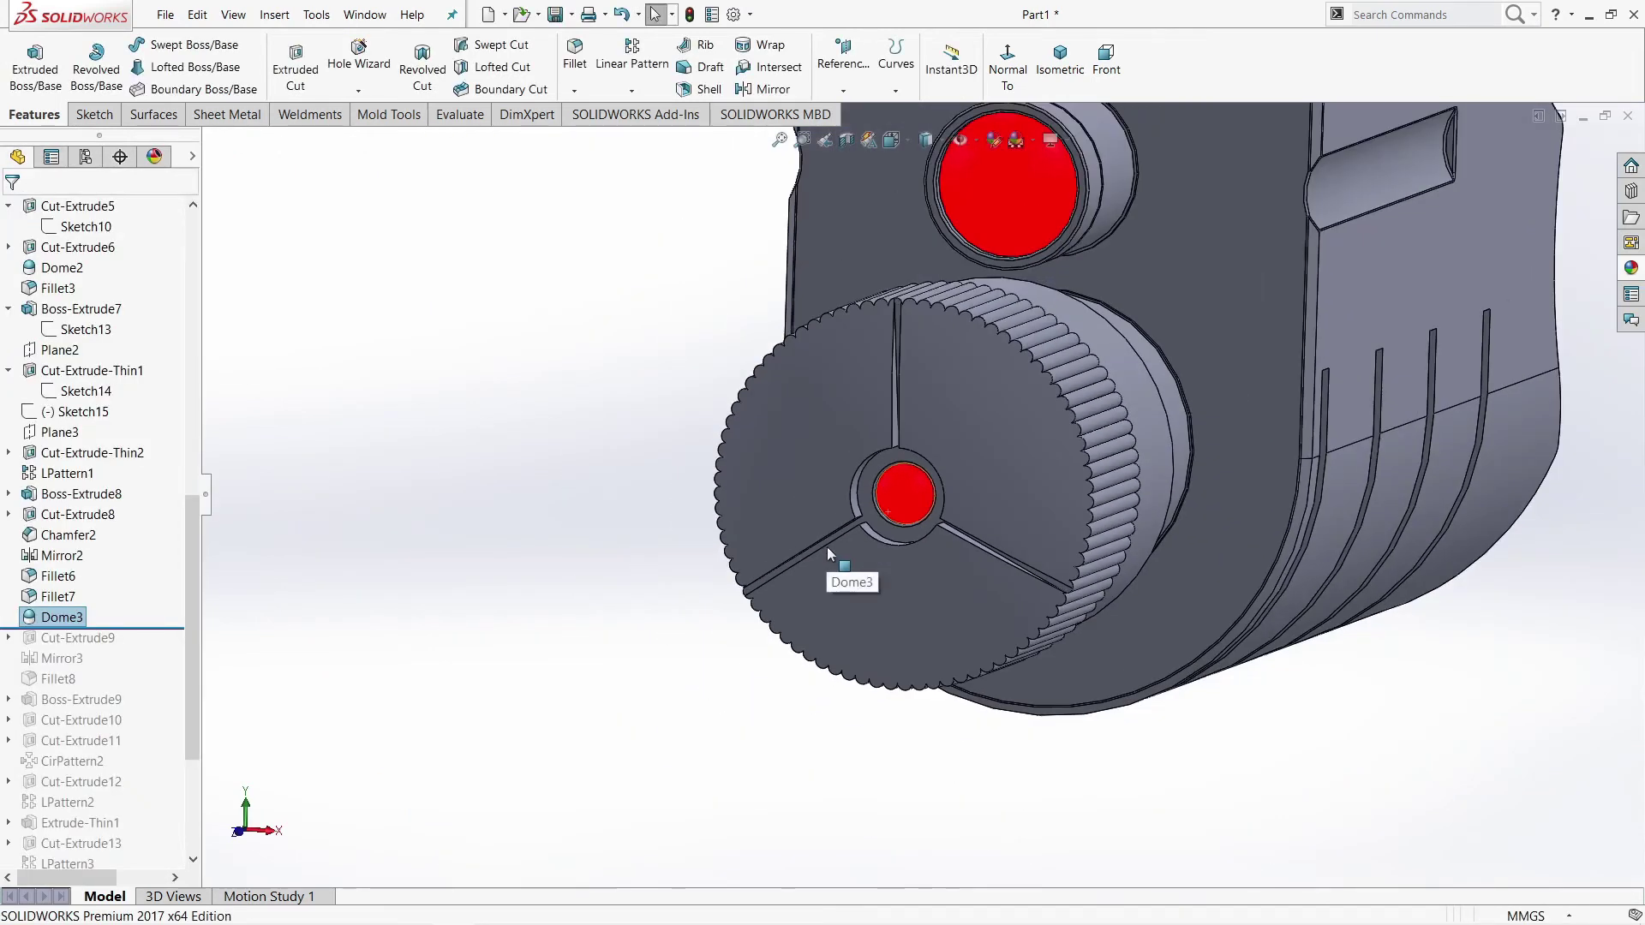
pyautogui.scroll(2, 932, 418)
pyautogui.scroll(-2, 1048, 206)
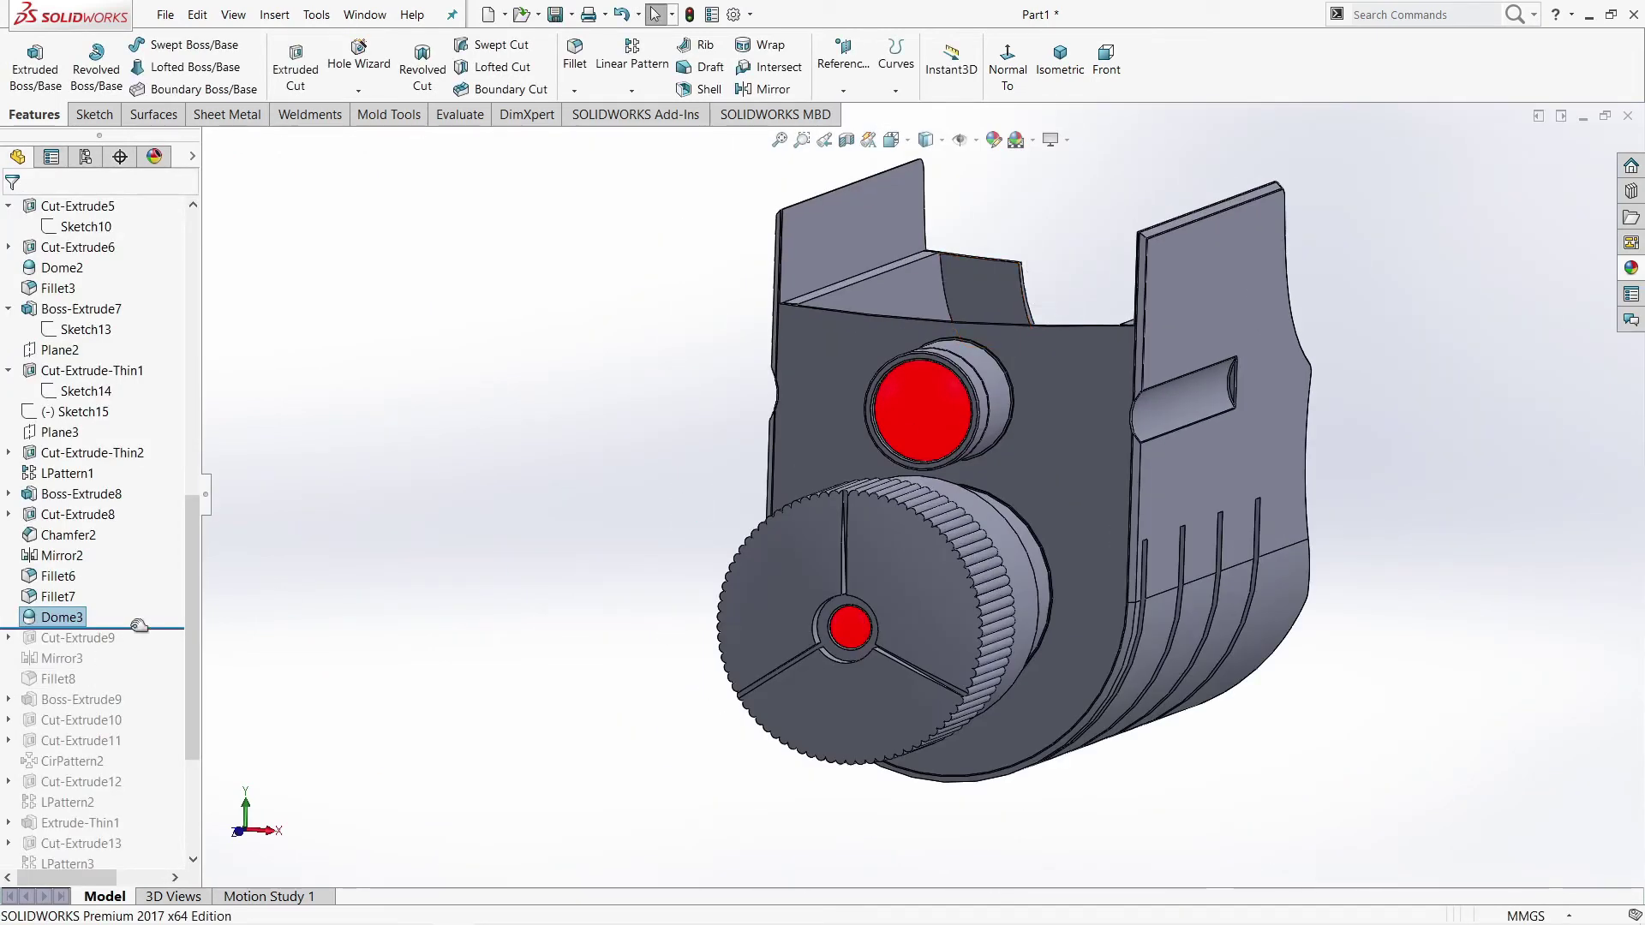
pyautogui.moveTo(135, 630); pyautogui.dragTo(129, 649)
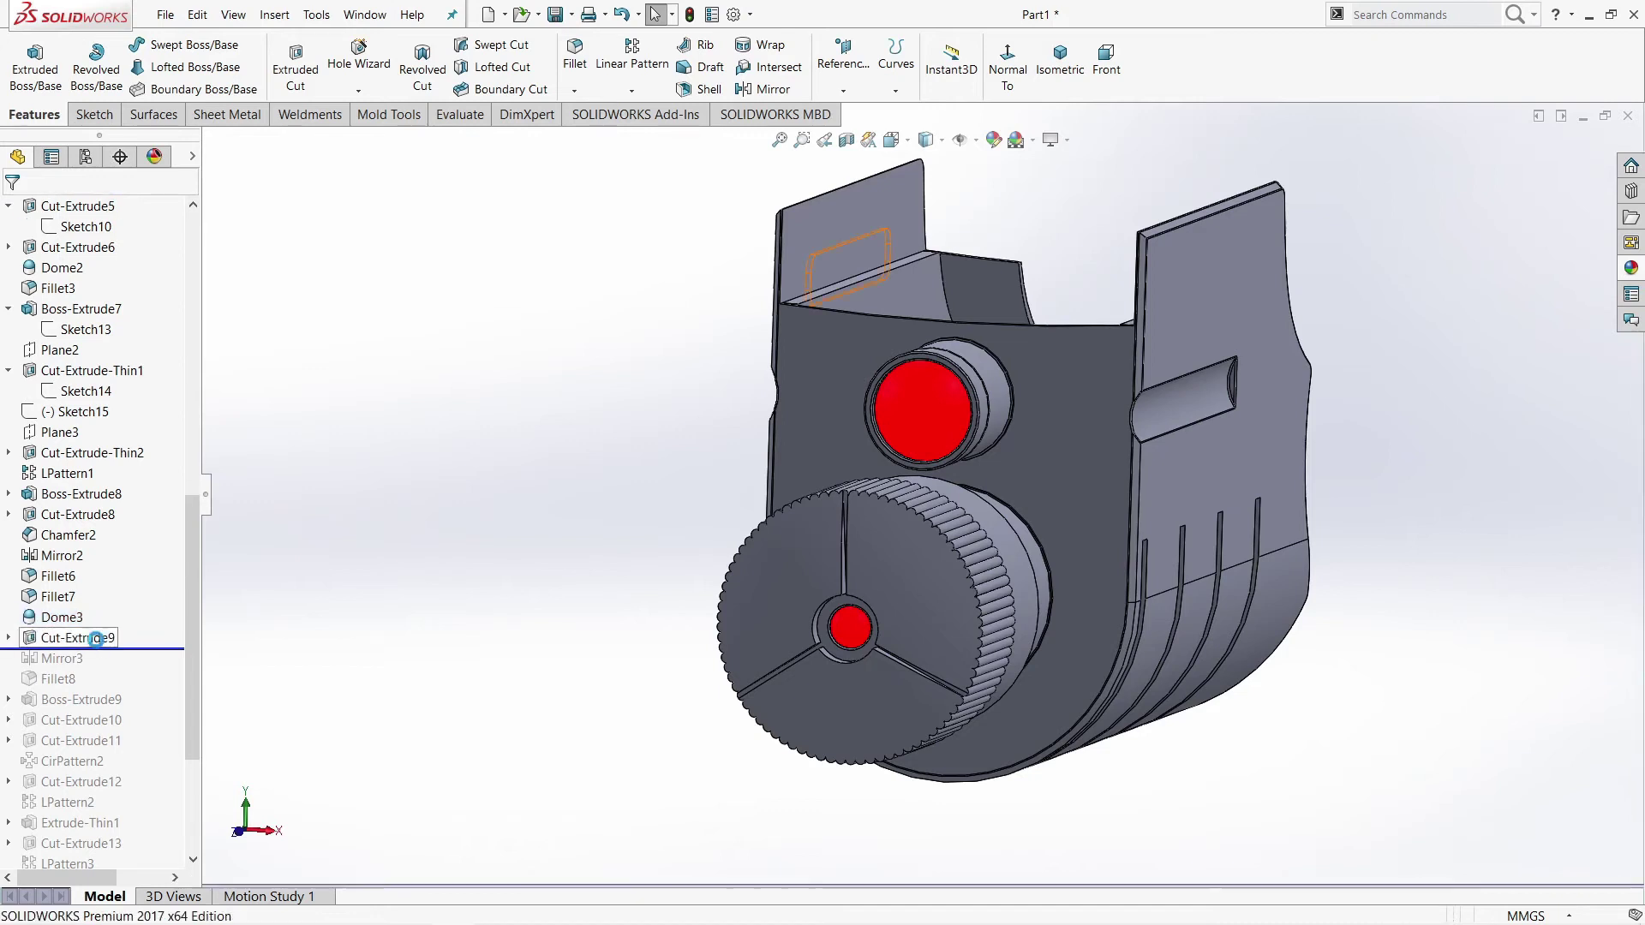
# Step: Check Cut-Extrude9's 0.30 mm blind slot sketch in Normal To view and accept the cut
pyautogui.click(98, 641)
pyautogui.click(112, 590)
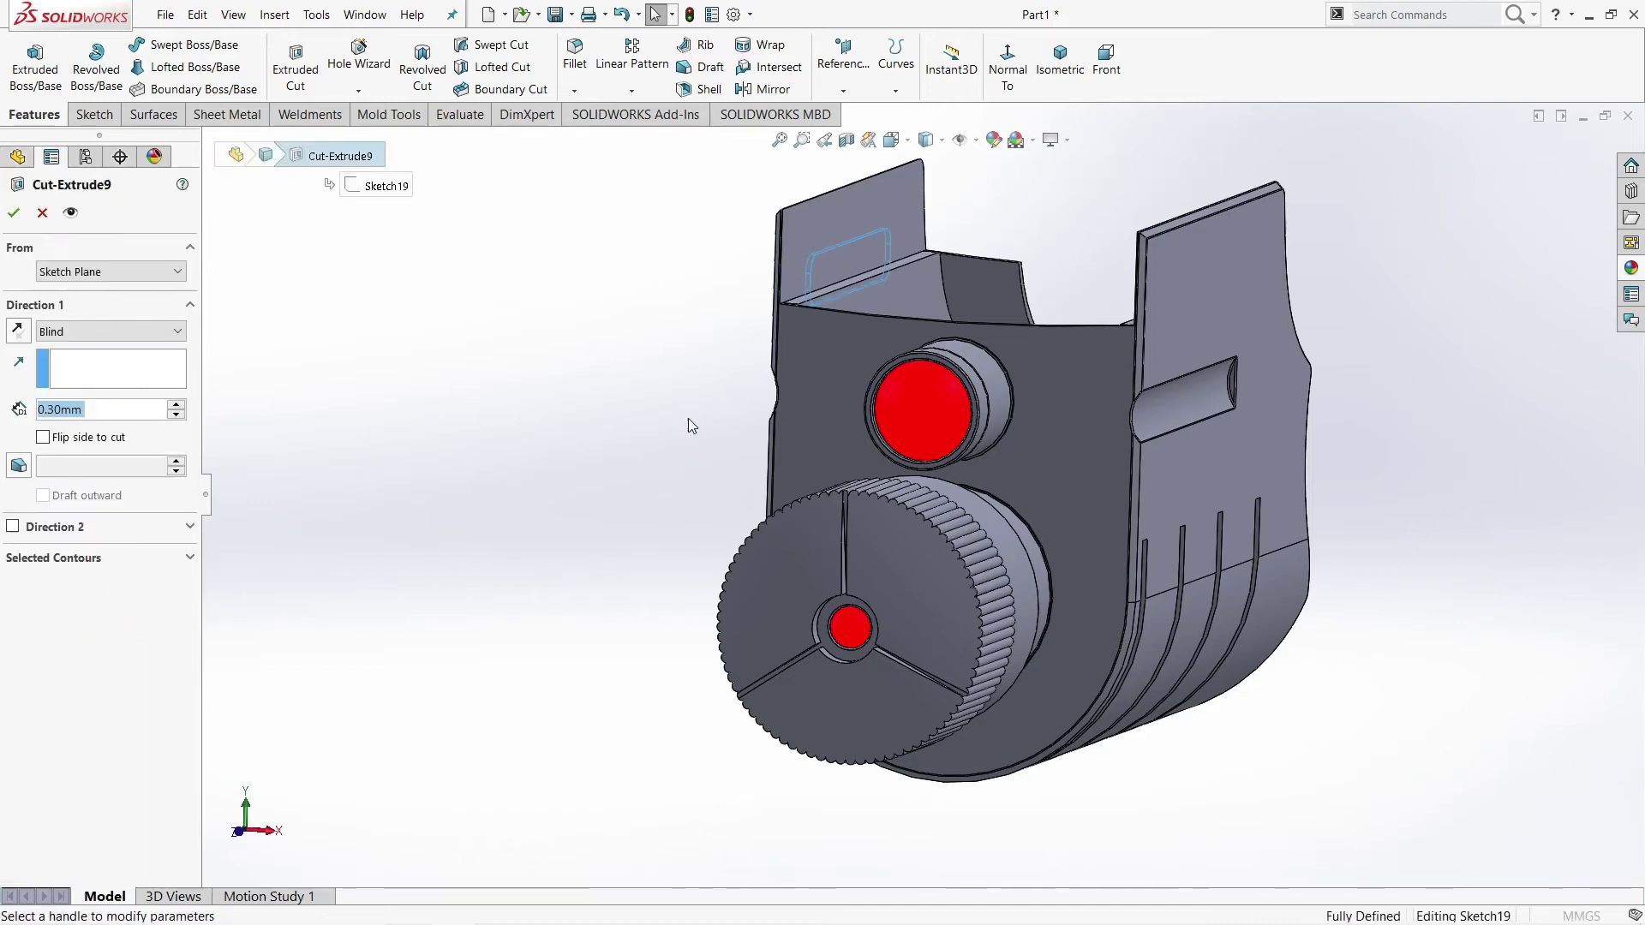
pyautogui.moveTo(688, 393); pyautogui.dragTo(825, 250, button='middle')
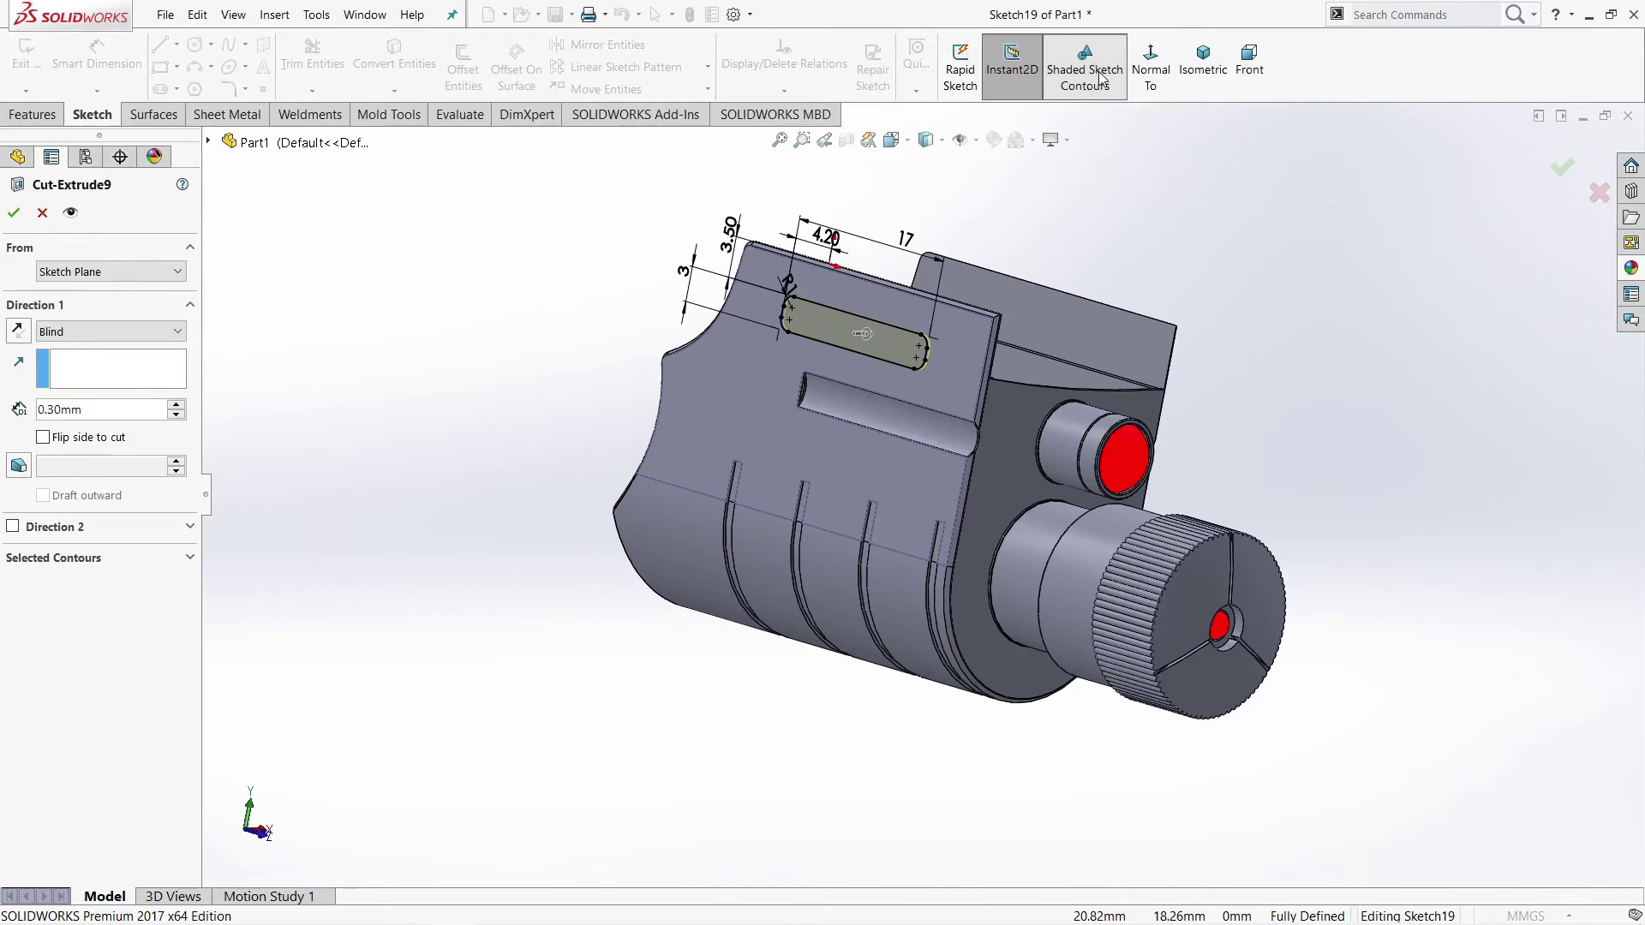
pyautogui.click(1150, 64)
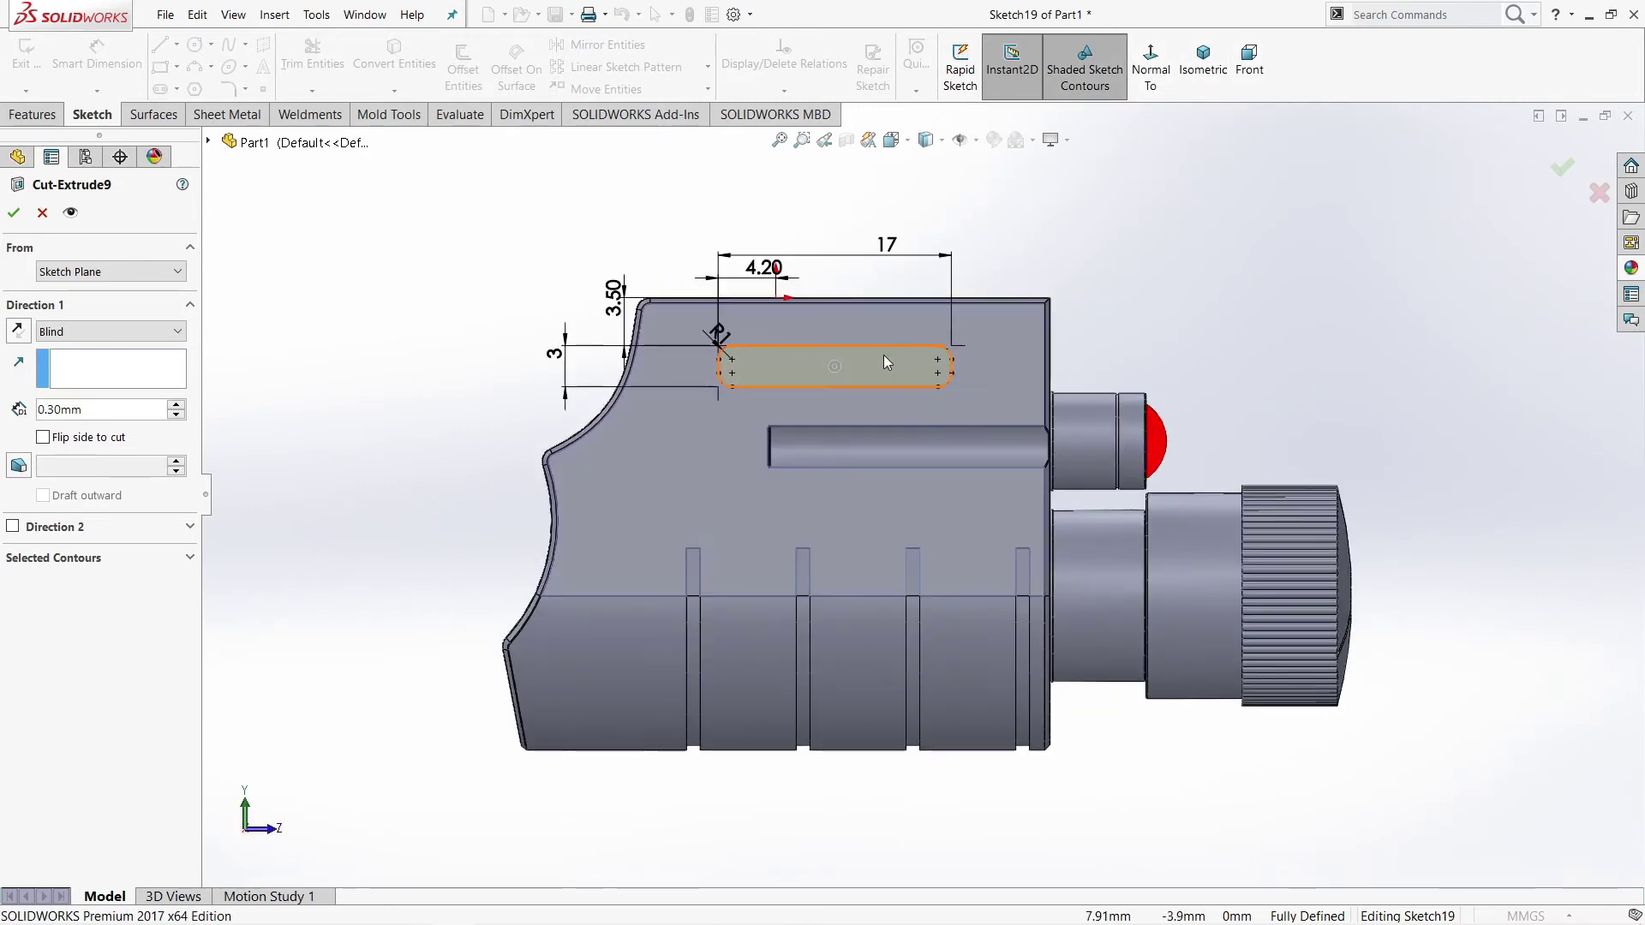
pyautogui.scroll(-2, 865, 368)
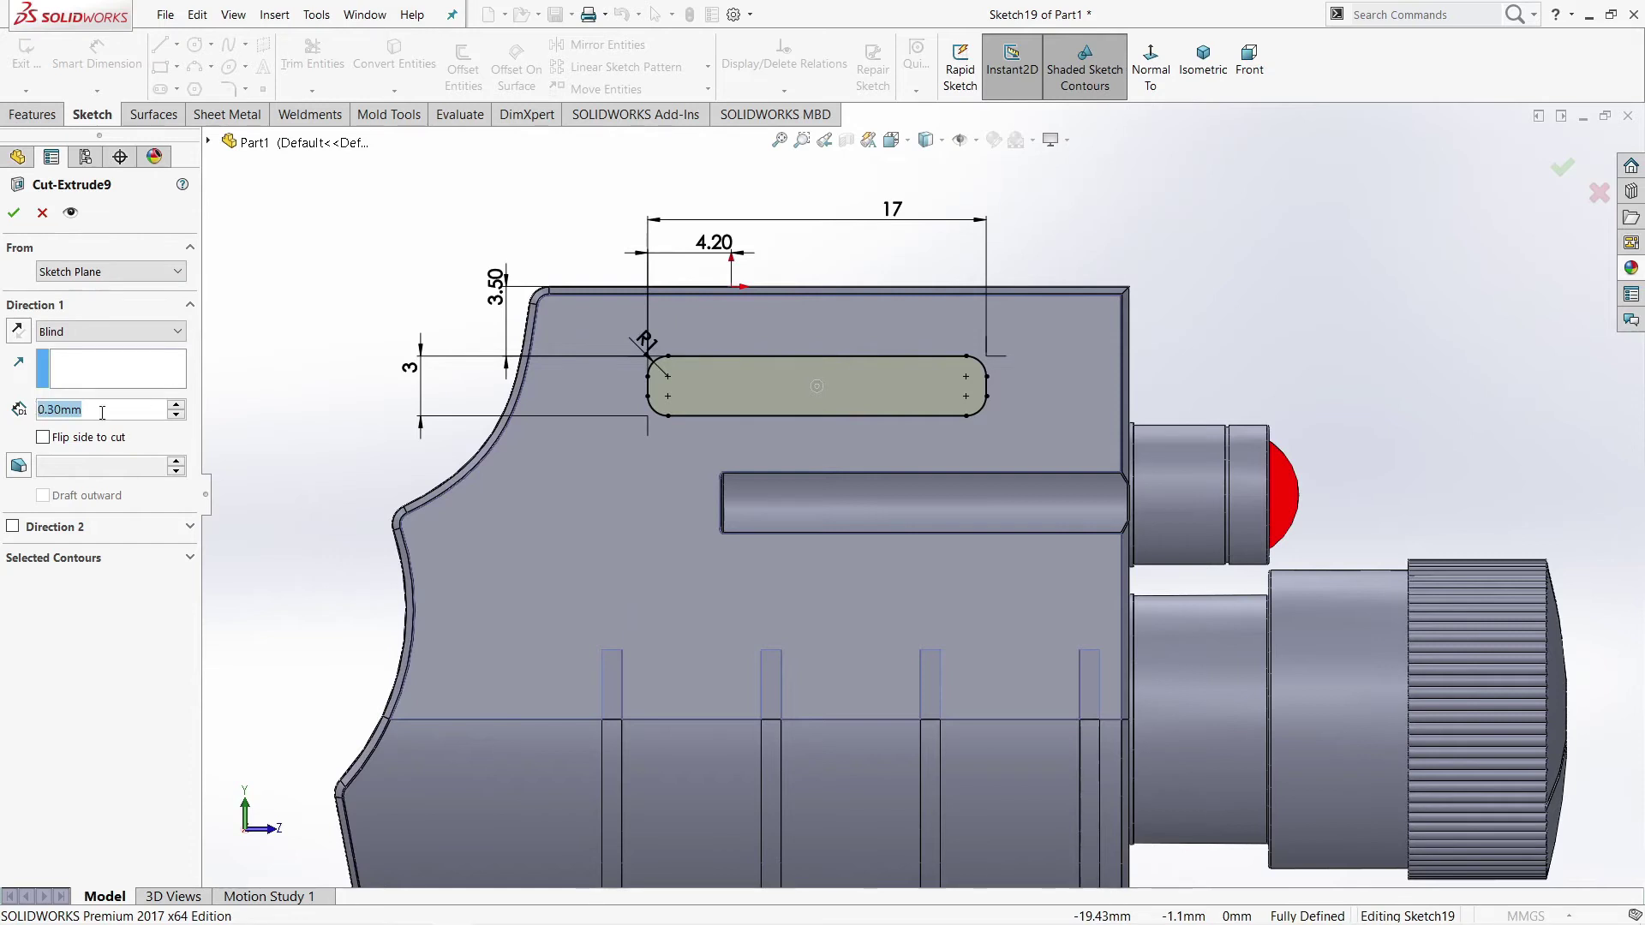
pyautogui.moveTo(302, 378)
pyautogui.mouseDown(button='middle')
pyautogui.moveTo(367, 413)
pyautogui.moveTo(391, 454)
pyautogui.moveTo(666, 460)
pyautogui.mouseUp(button='middle')
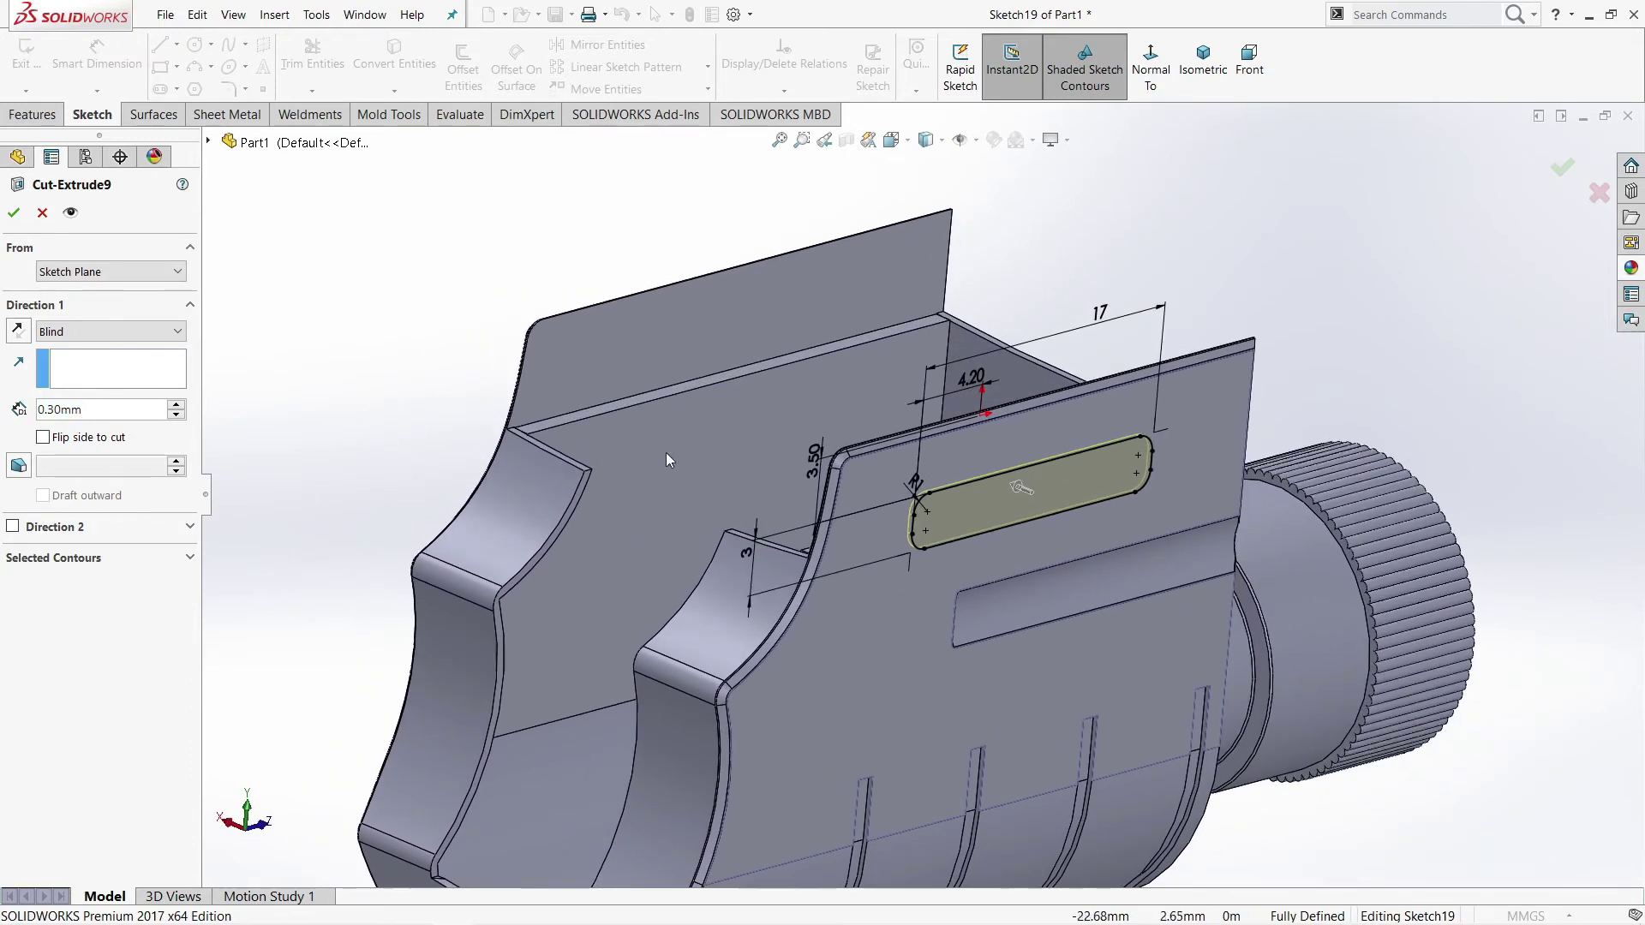
pyautogui.click(14, 214)
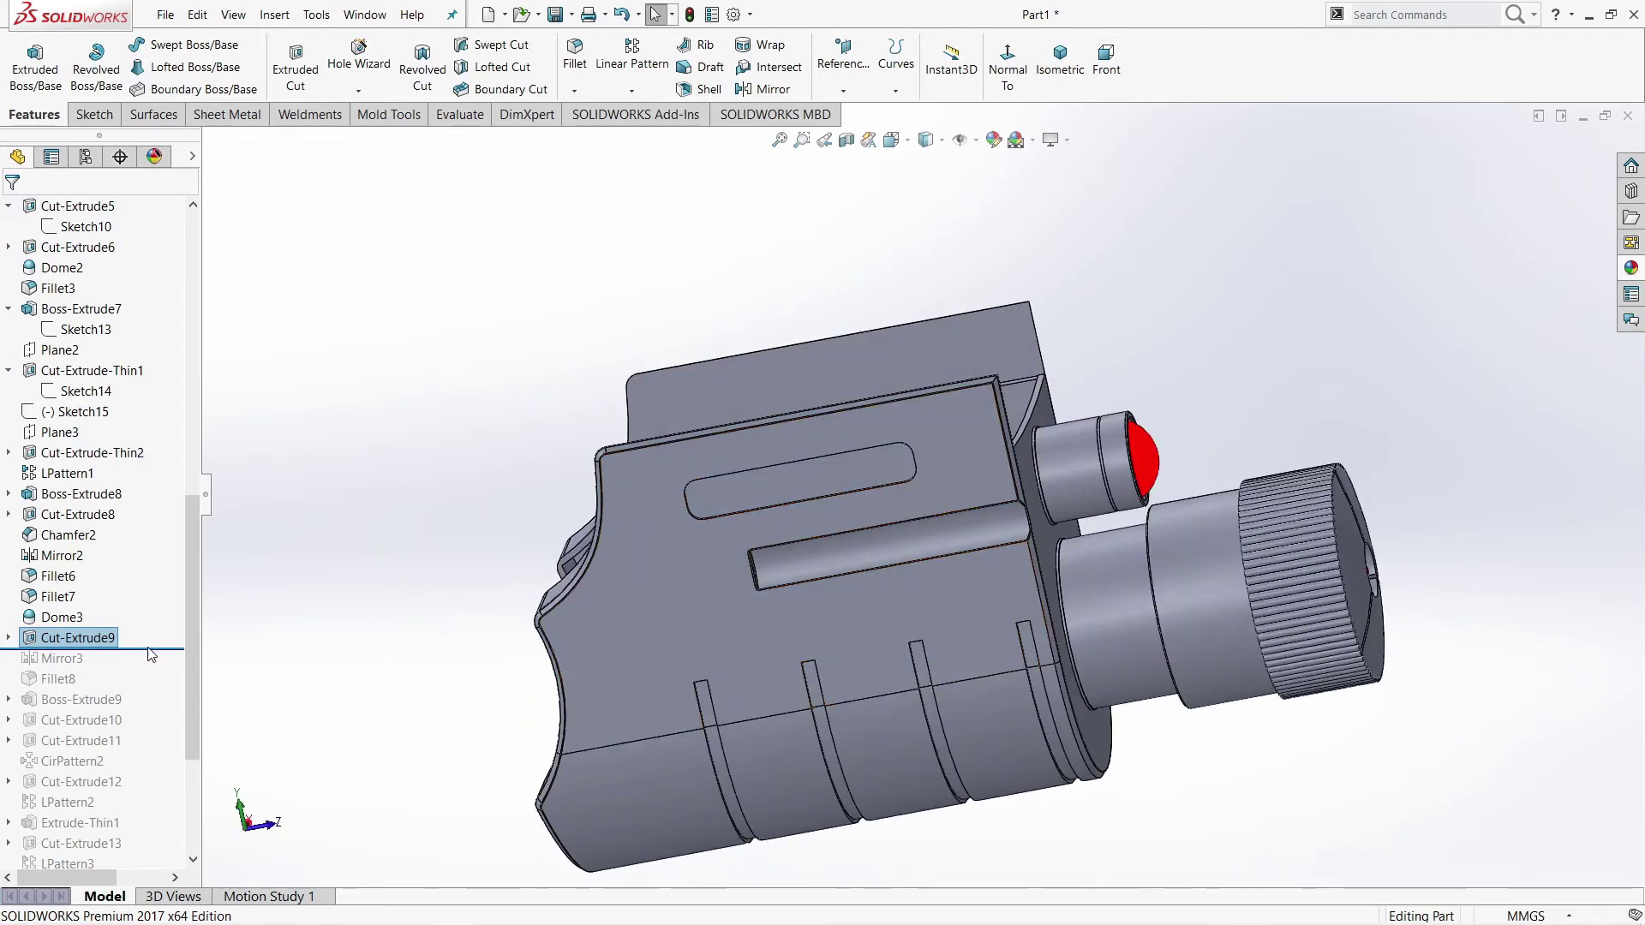
# Step: Roll forward through Mirror3 and Fillet8, checking the mirrored slot on the opposite plate
pyautogui.moveTo(157, 650); pyautogui.dragTo(157, 669)
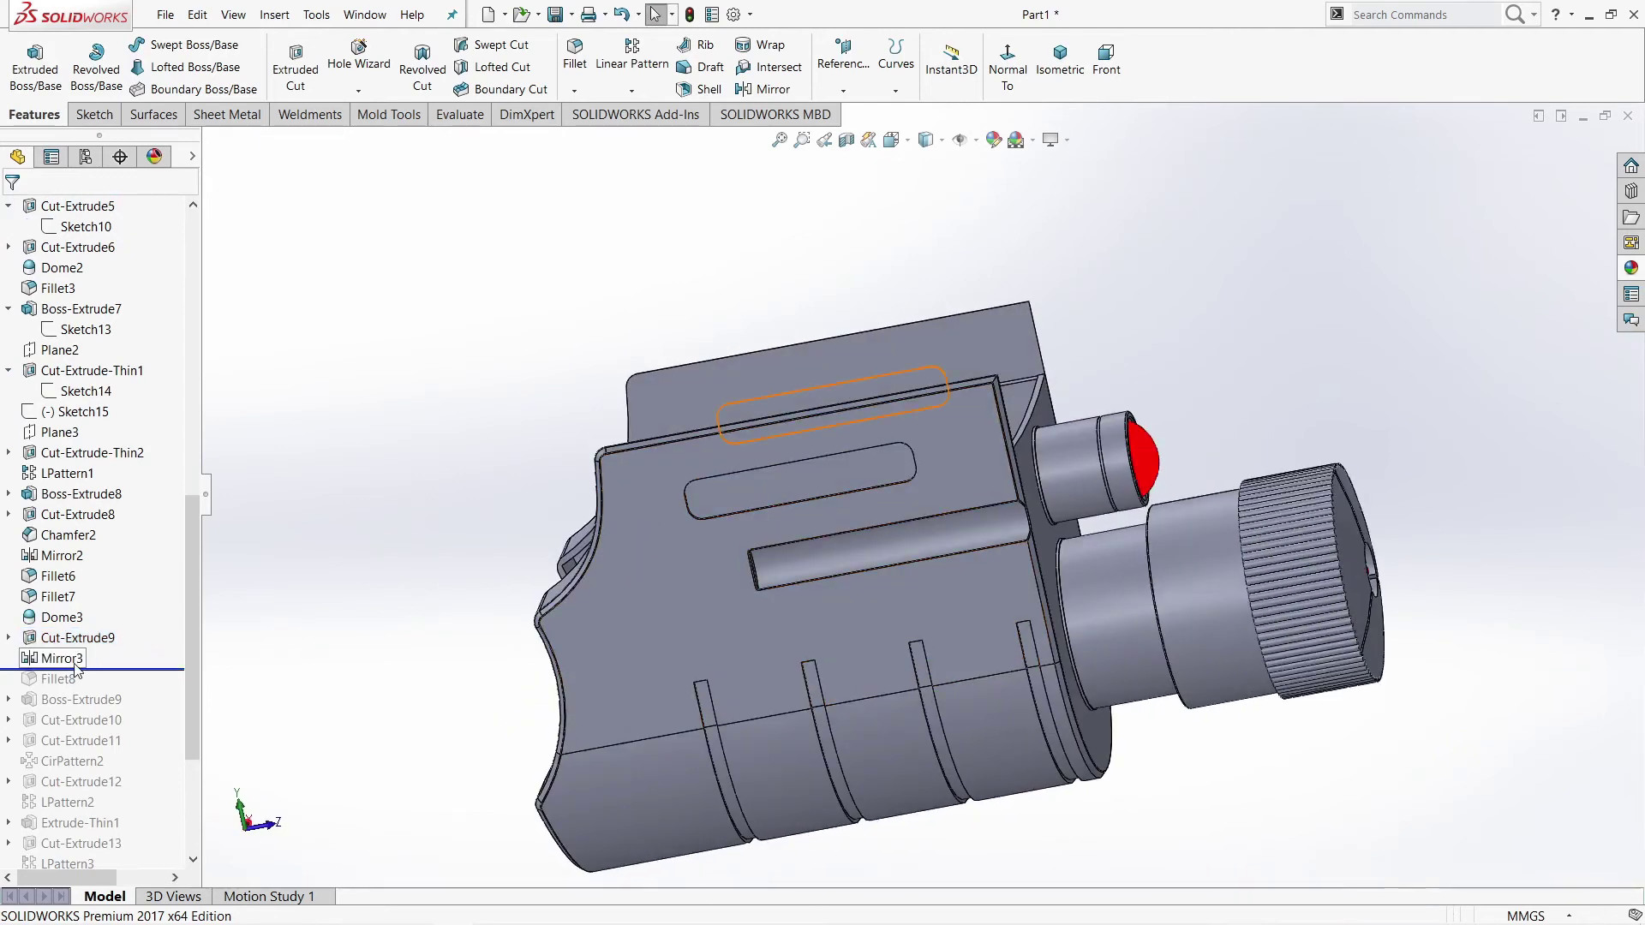
pyautogui.moveTo(1067, 491); pyautogui.dragTo(955, 400, button='middle')
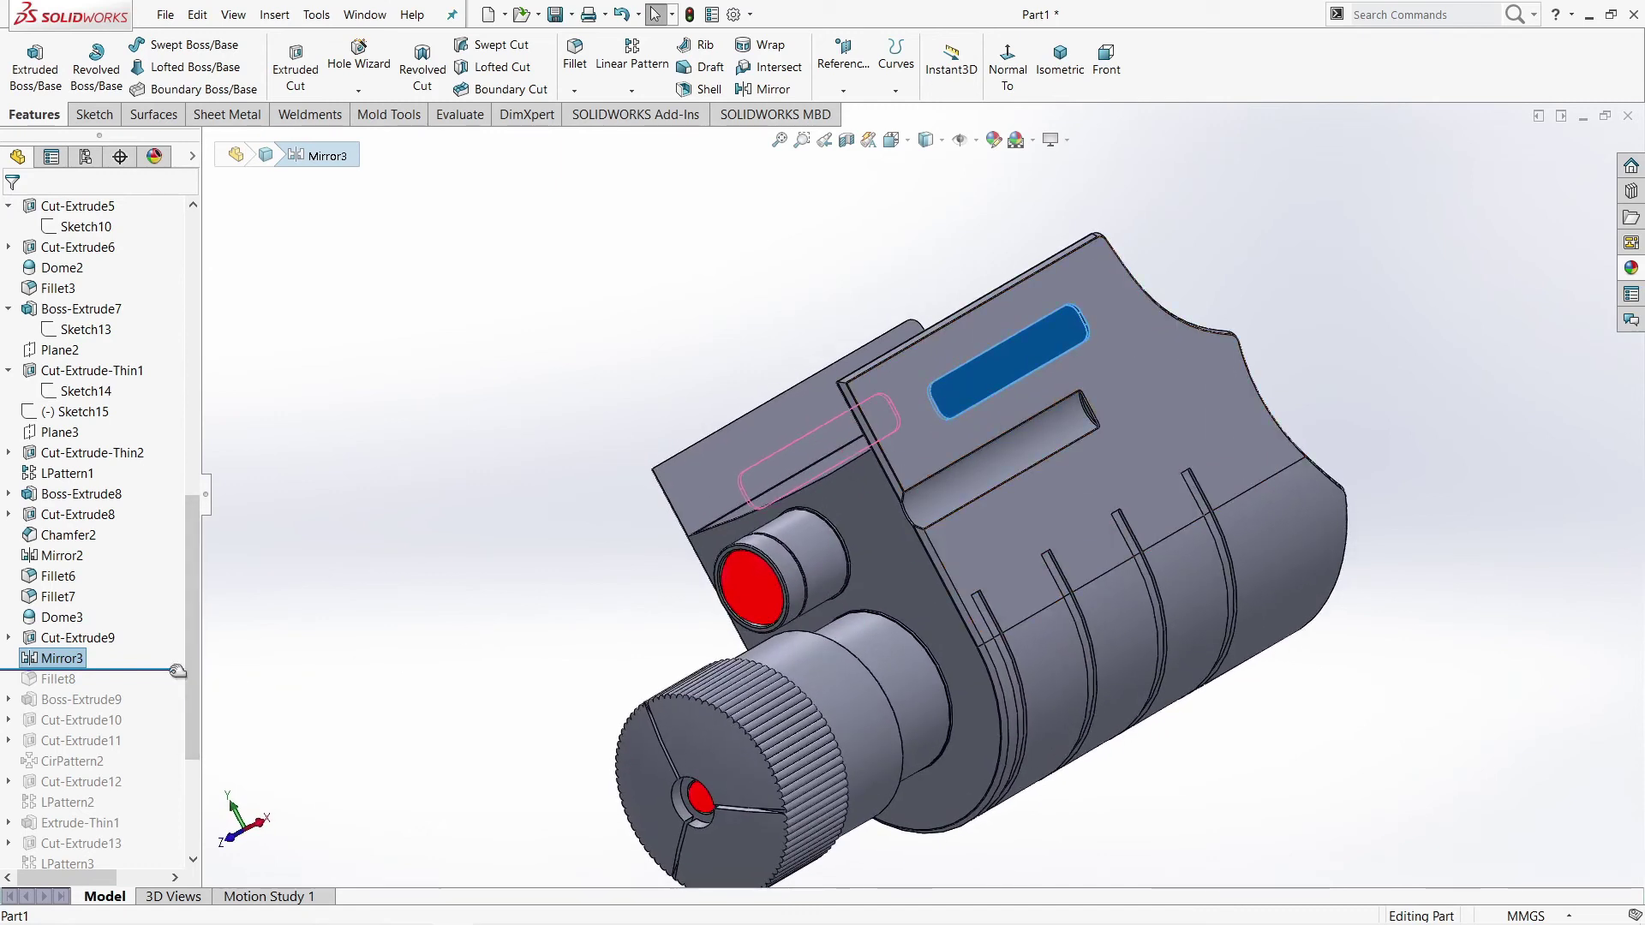
pyautogui.moveTo(174, 692); pyautogui.dragTo(77, 699)
pyautogui.click(59, 678)
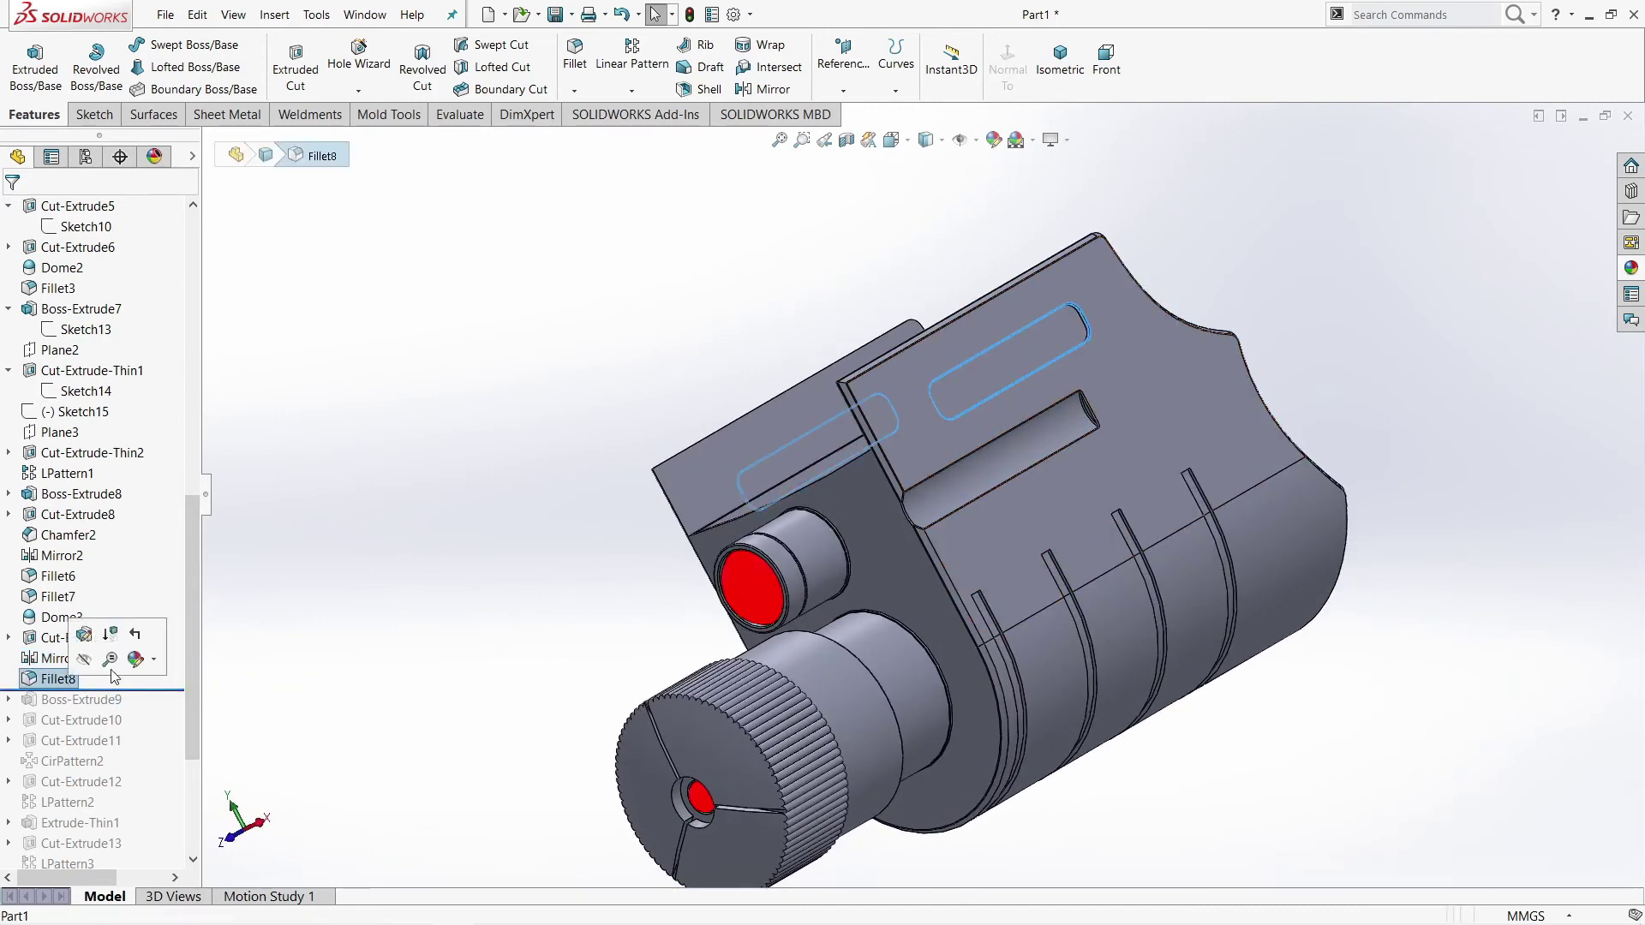
pyautogui.scroll(-2, 917, 419)
pyautogui.scroll(-3, 916, 420)
pyautogui.scroll(3, 916, 419)
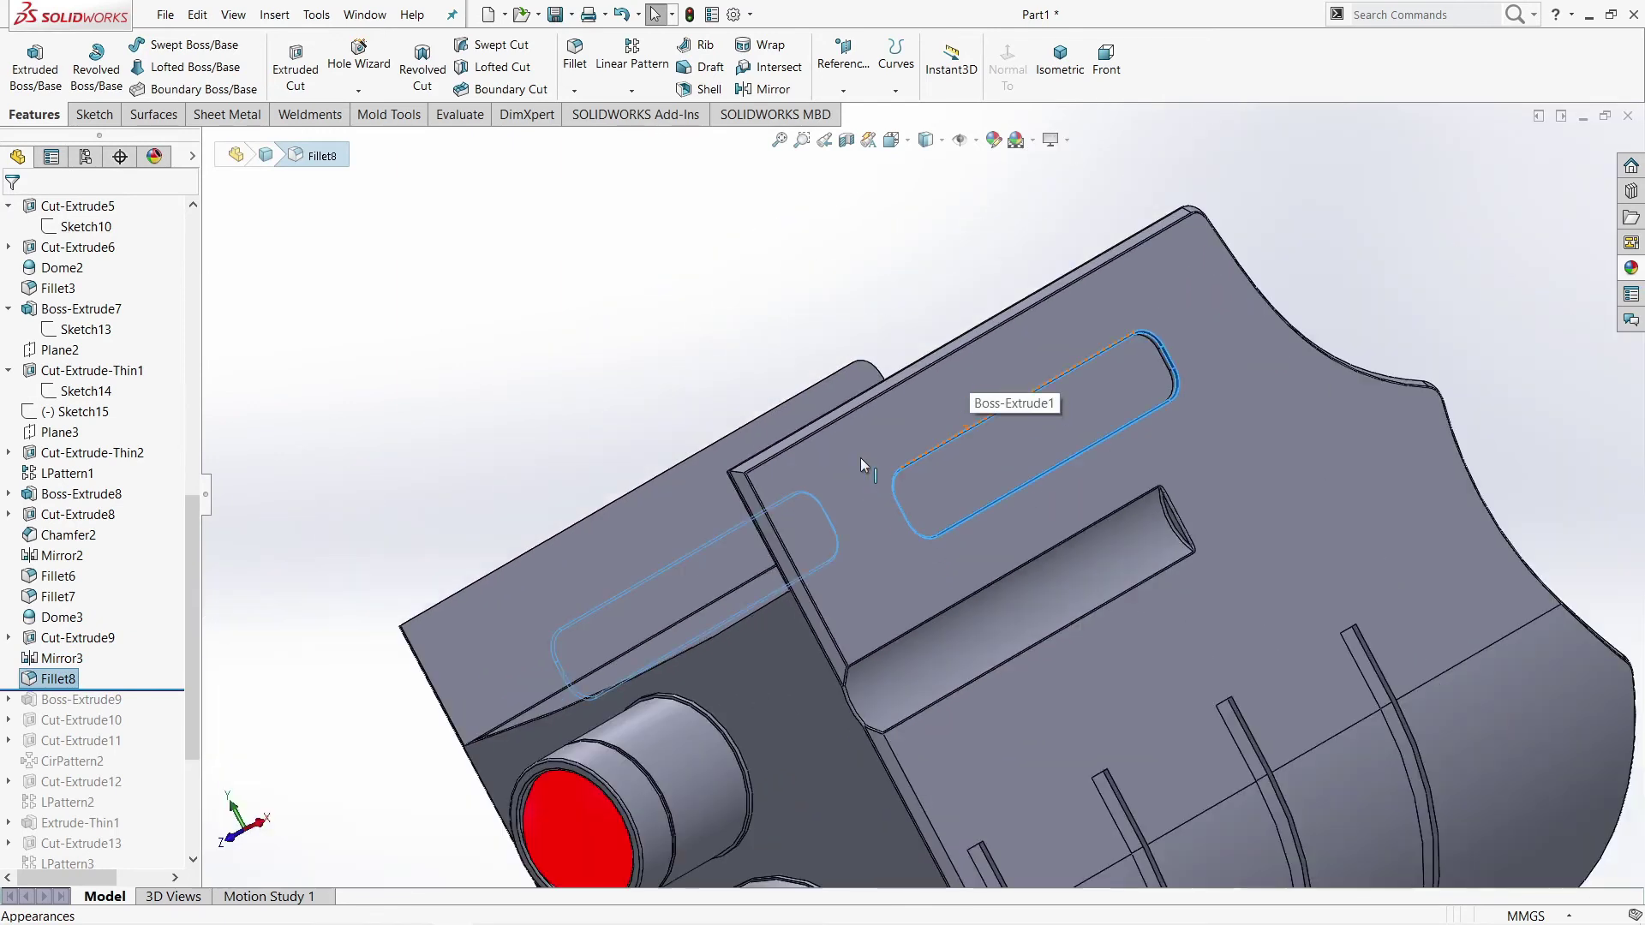
pyautogui.scroll(2, 861, 458)
# Step: Verify Fillet8's 0.10 mm radius on both slot edges and accept it
pyautogui.click(58, 679)
pyautogui.click(81, 641)
pyautogui.scroll(-2, 960, 471)
pyautogui.scroll(-2, 964, 452)
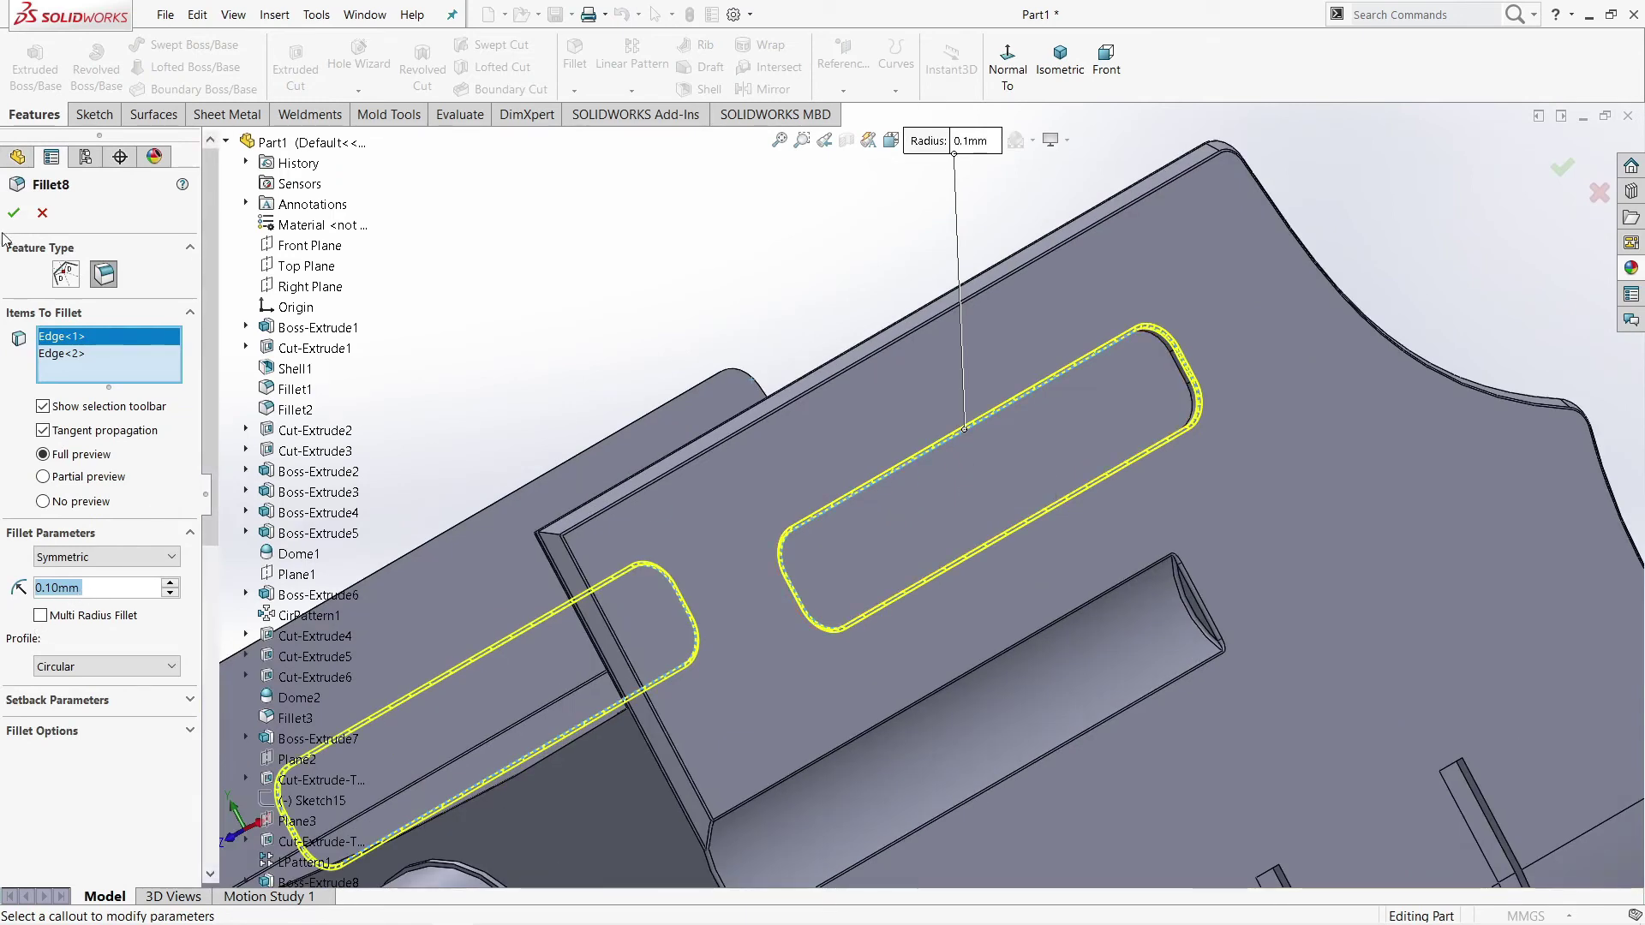
pyautogui.moveTo(892, 429)
pyautogui.mouseDown(button='middle')
pyautogui.moveTo(927, 362)
pyautogui.moveTo(900, 394)
pyautogui.mouseUp(button='middle')
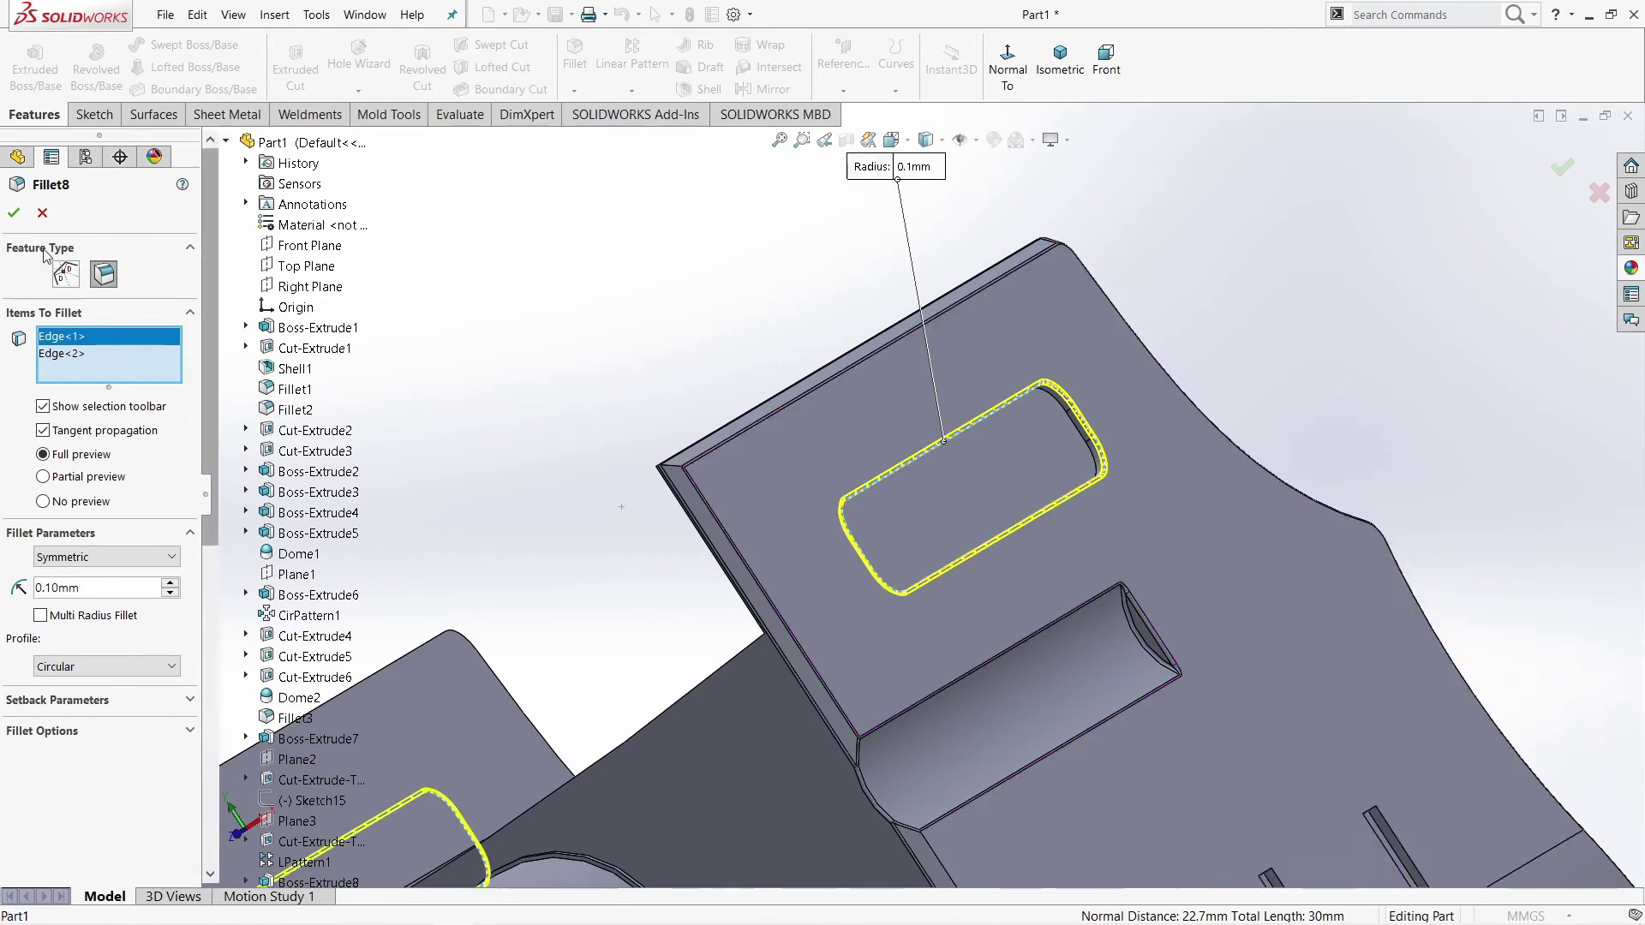
pyautogui.click(14, 215)
# Step: Roll forward to Boss-Extrude9 and review its Ø3.50 mm Up To Surface pin in Normal To view
pyautogui.scroll(5, 810, 646)
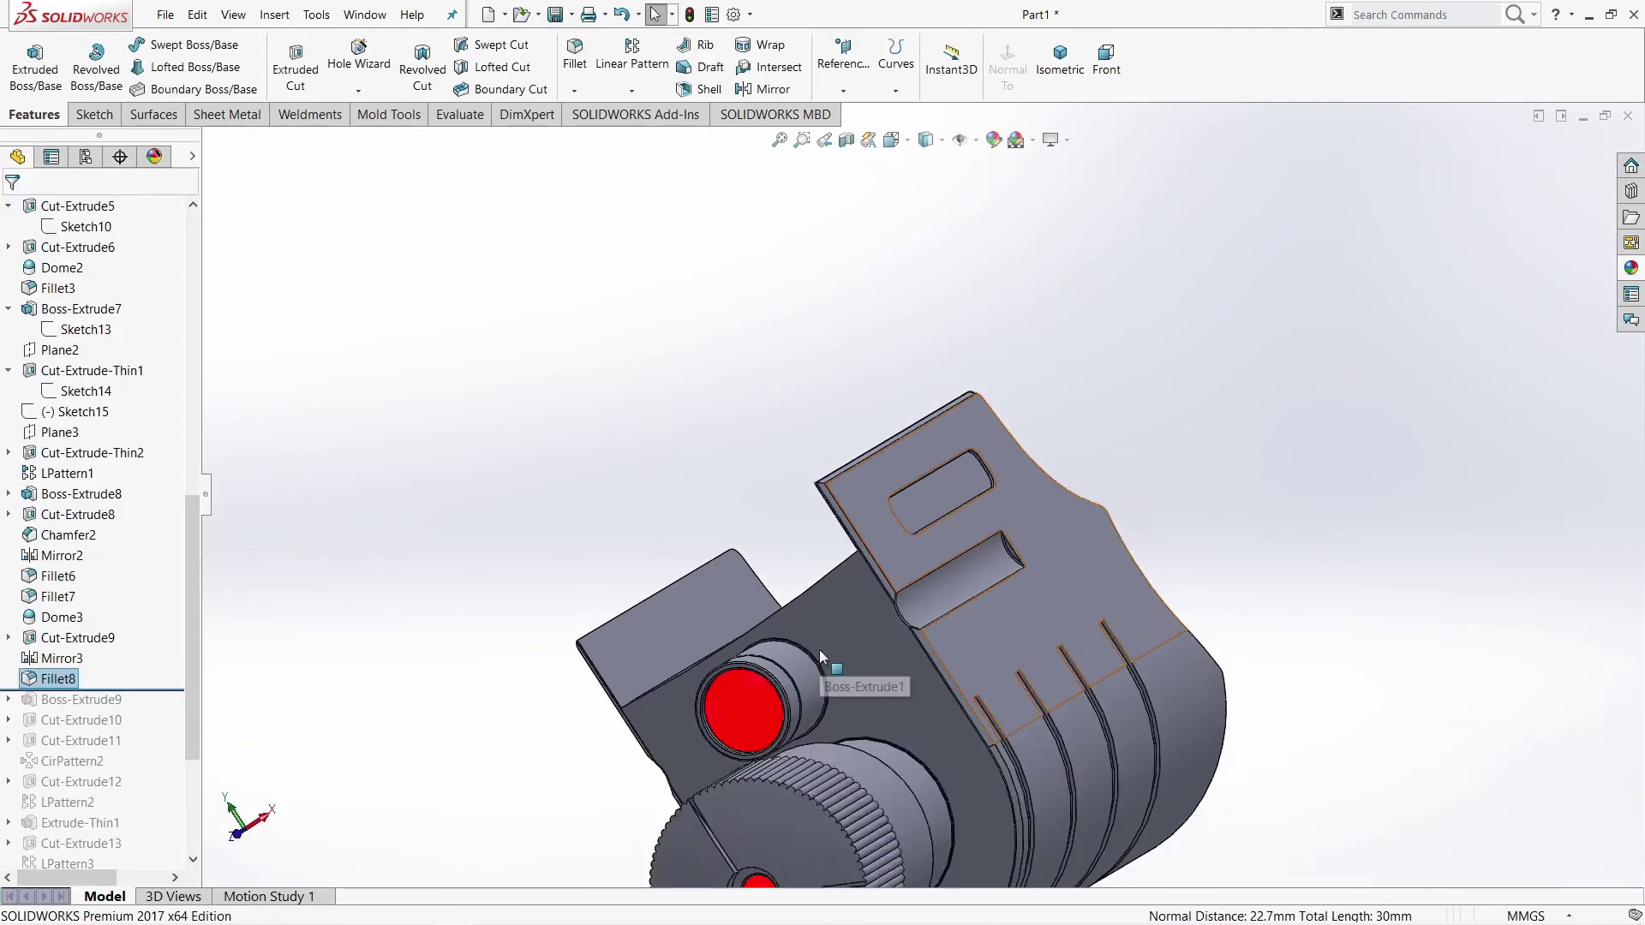
pyautogui.scroll(3, 819, 649)
pyautogui.moveTo(819, 649); pyautogui.dragTo(373, 674, button='middle')
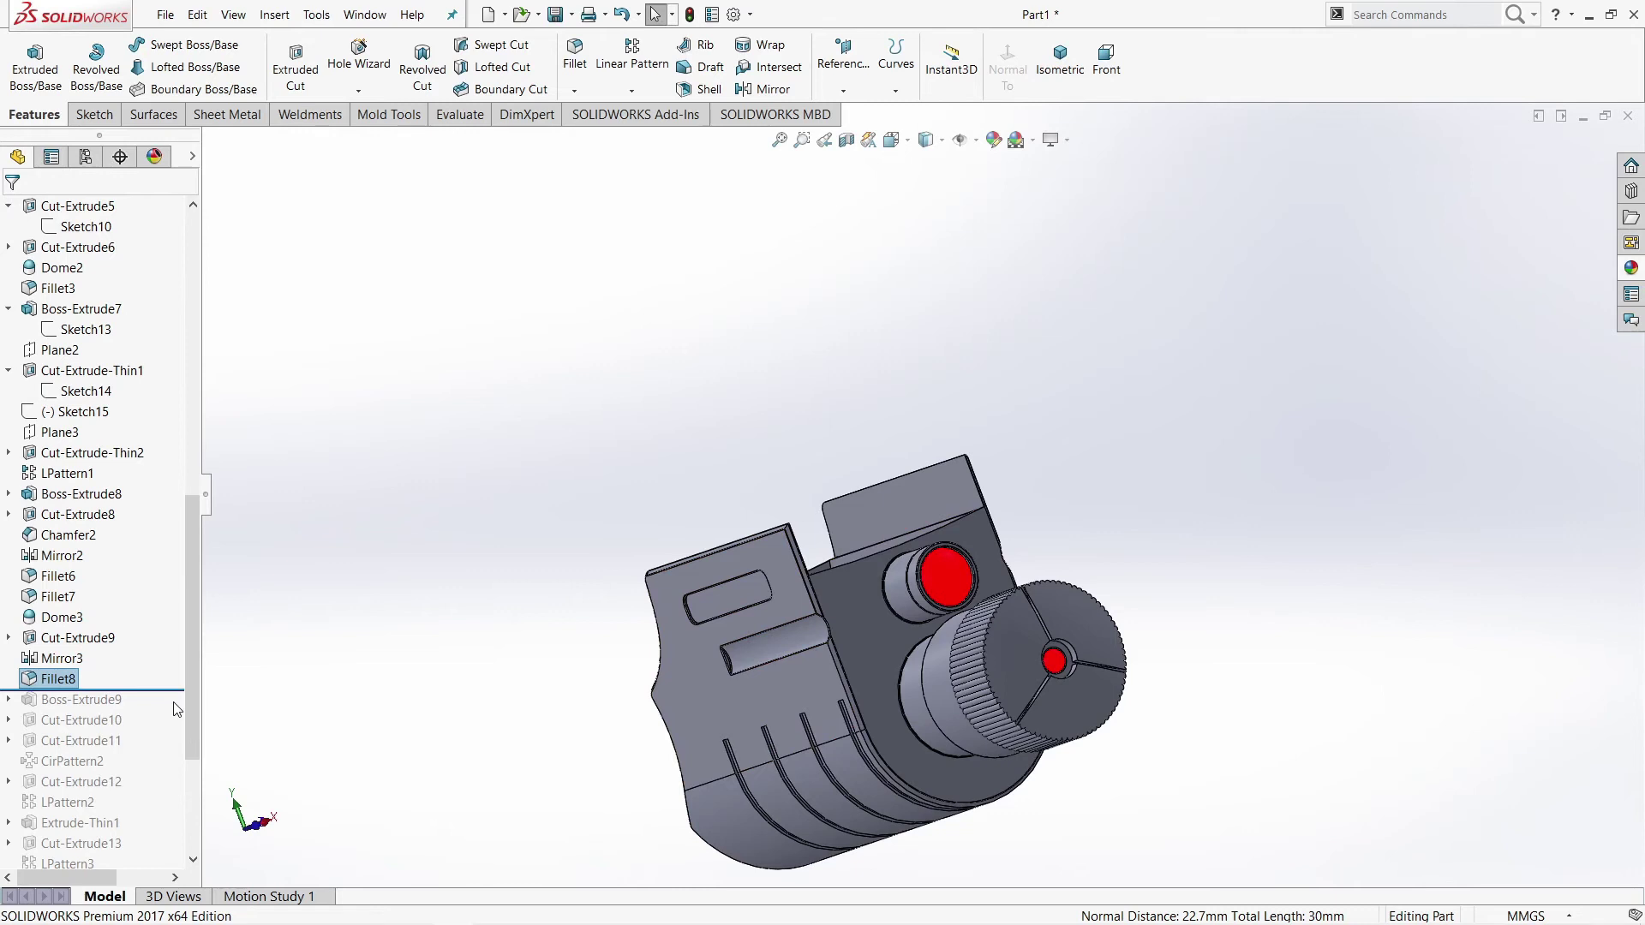
pyautogui.moveTo(178, 690); pyautogui.dragTo(177, 711)
pyautogui.click(82, 699)
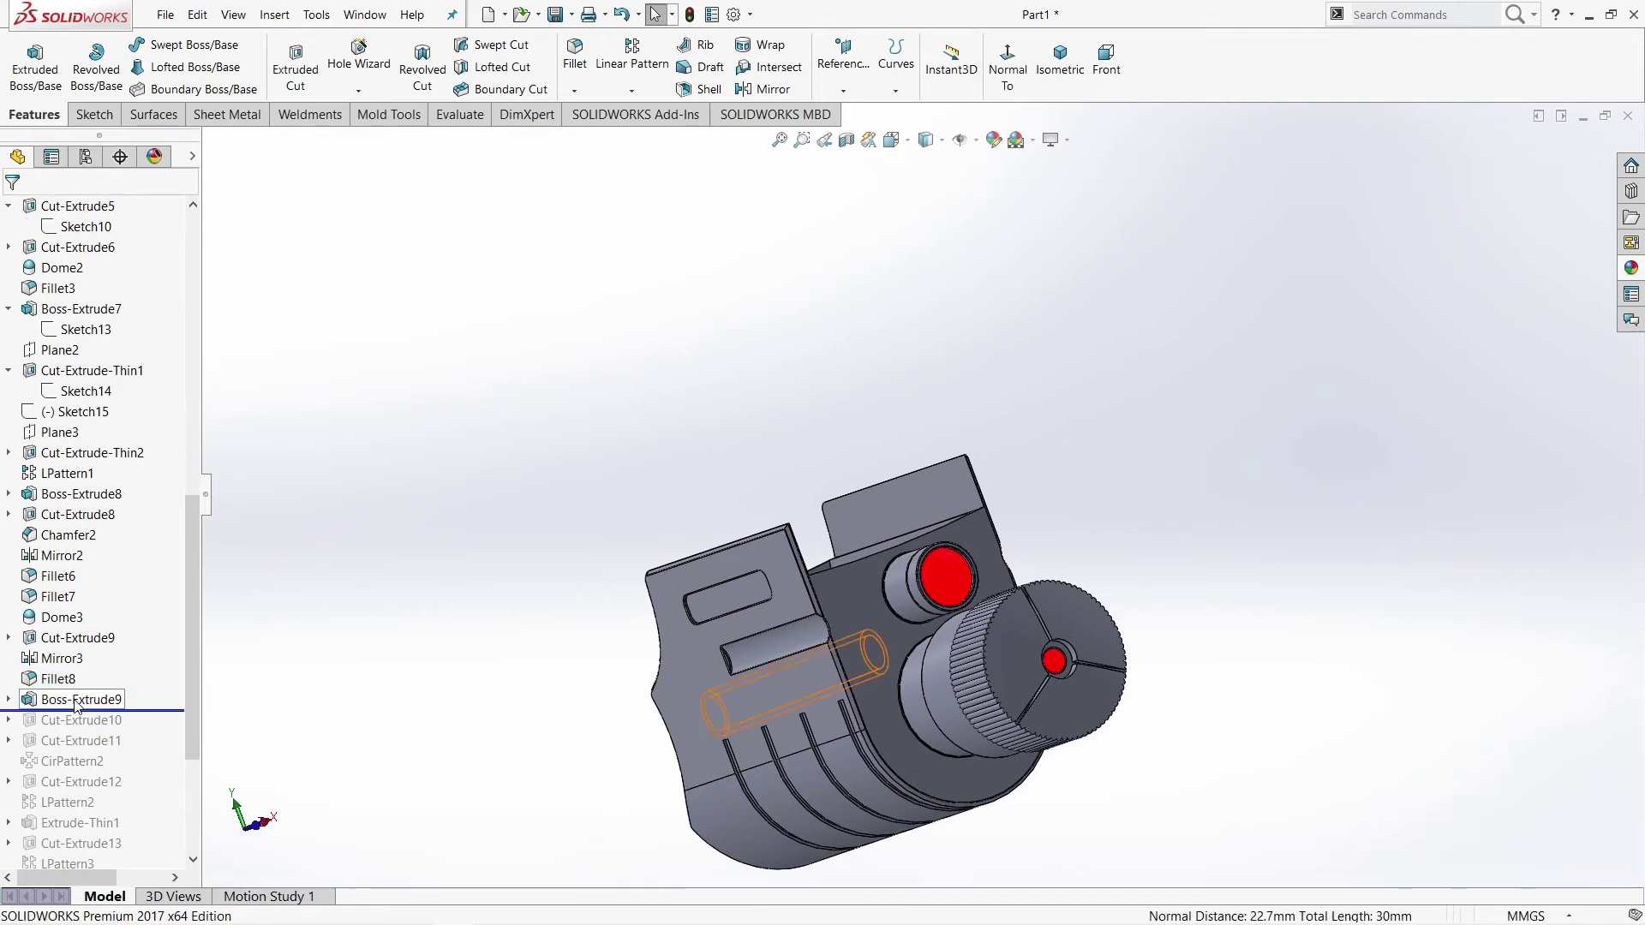
pyautogui.click(91, 650)
pyautogui.moveTo(881, 671)
pyautogui.mouseDown(button='middle')
pyautogui.moveTo(965, 674)
pyautogui.moveTo(994, 600)
pyautogui.mouseUp(button='middle')
pyautogui.click(1149, 69)
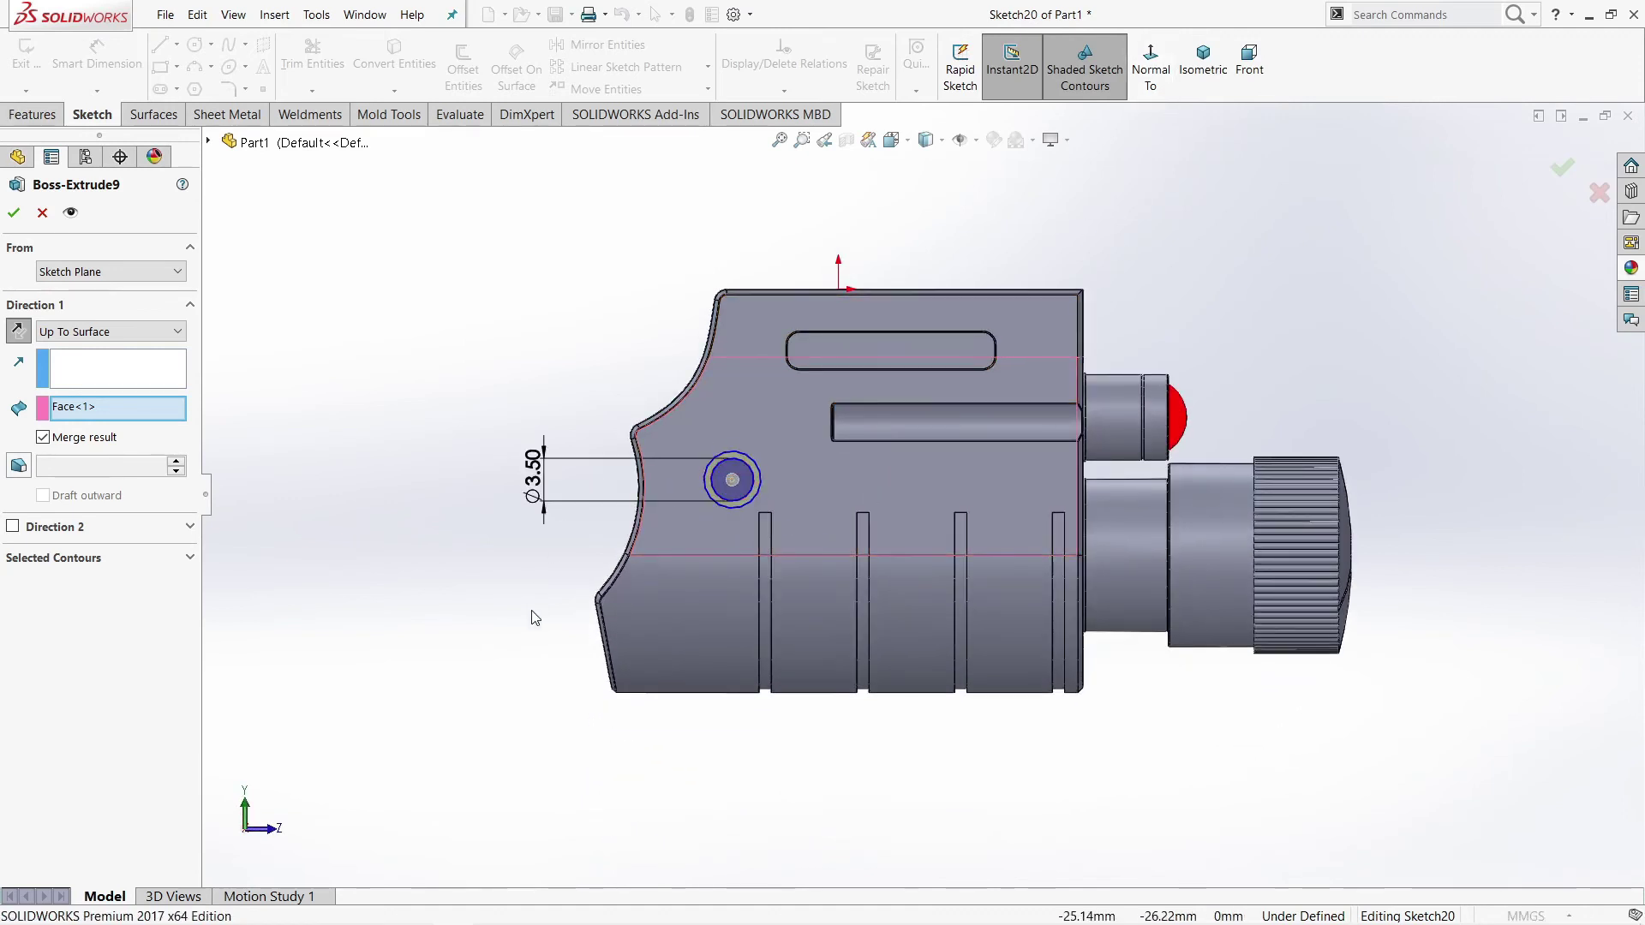
pyautogui.moveTo(514, 371)
pyautogui.mouseDown(button='middle')
pyautogui.moveTo(855, 497)
pyautogui.moveTo(786, 485)
pyautogui.mouseUp(button='middle')
pyautogui.scroll(-5, 786, 485)
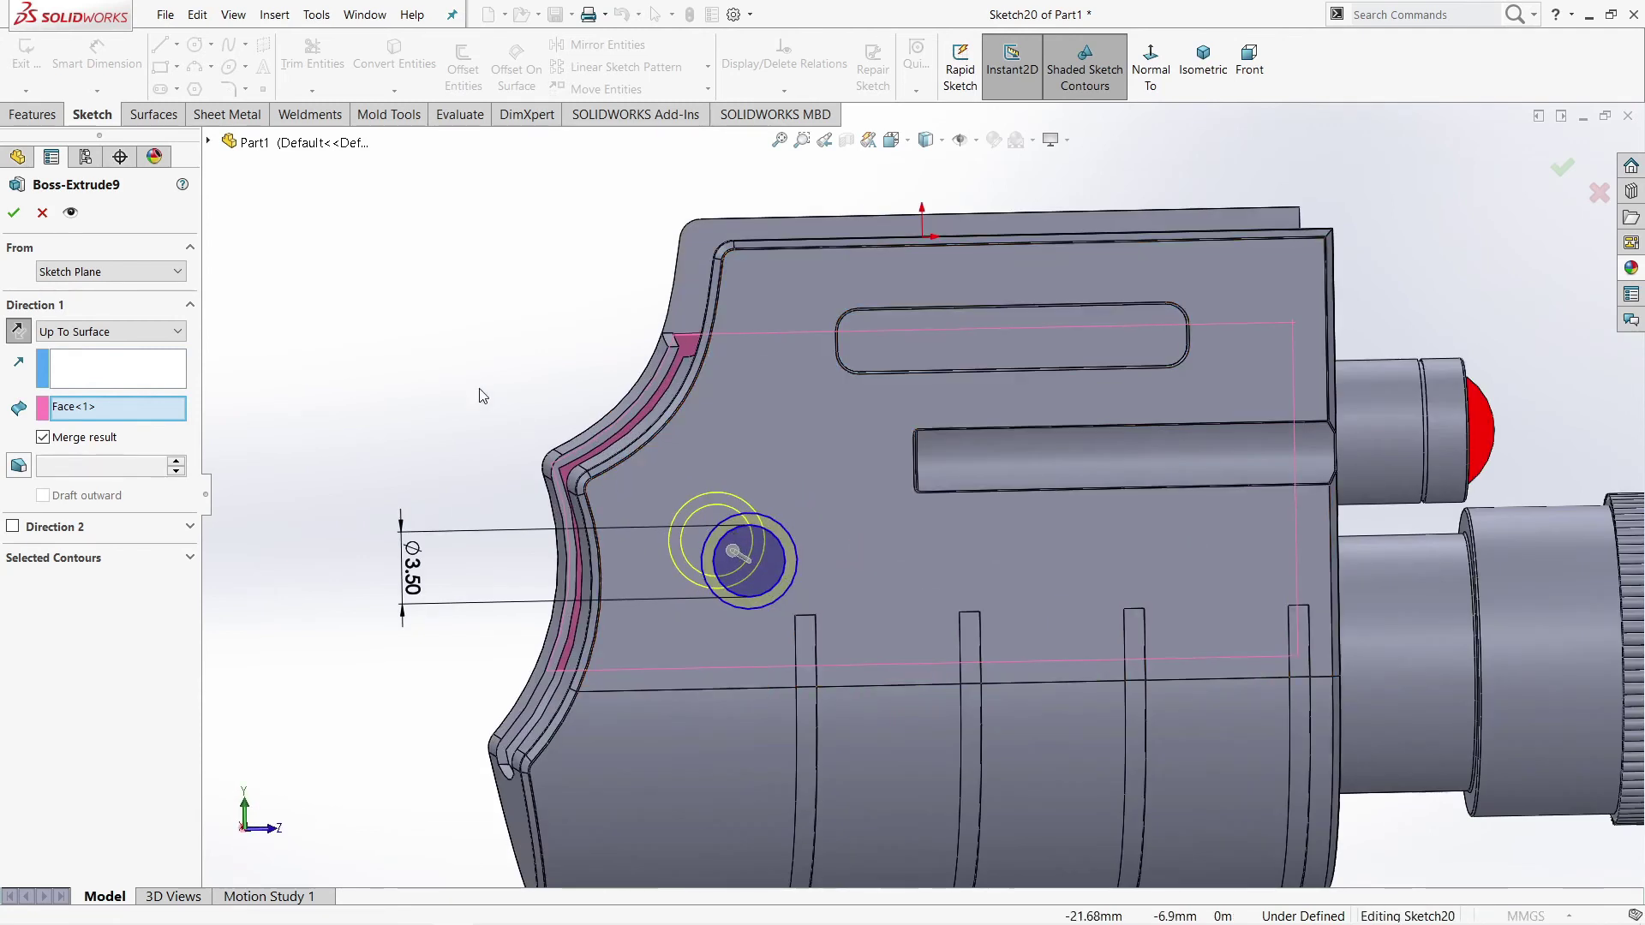
pyautogui.click(1152, 73)
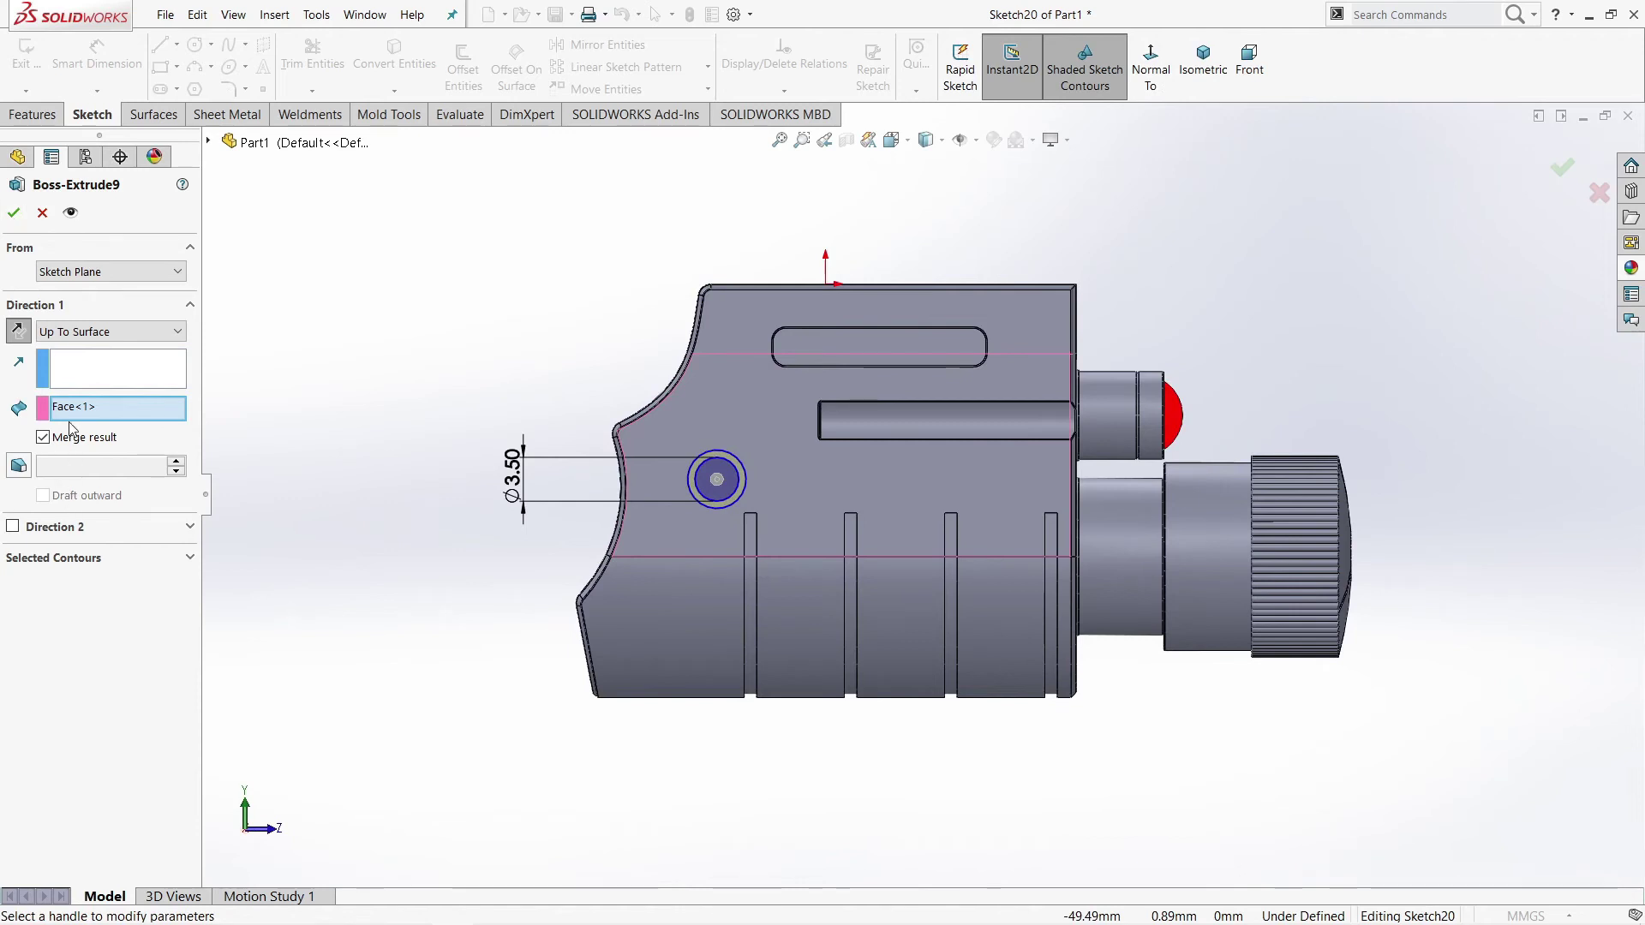
pyautogui.click(14, 213)
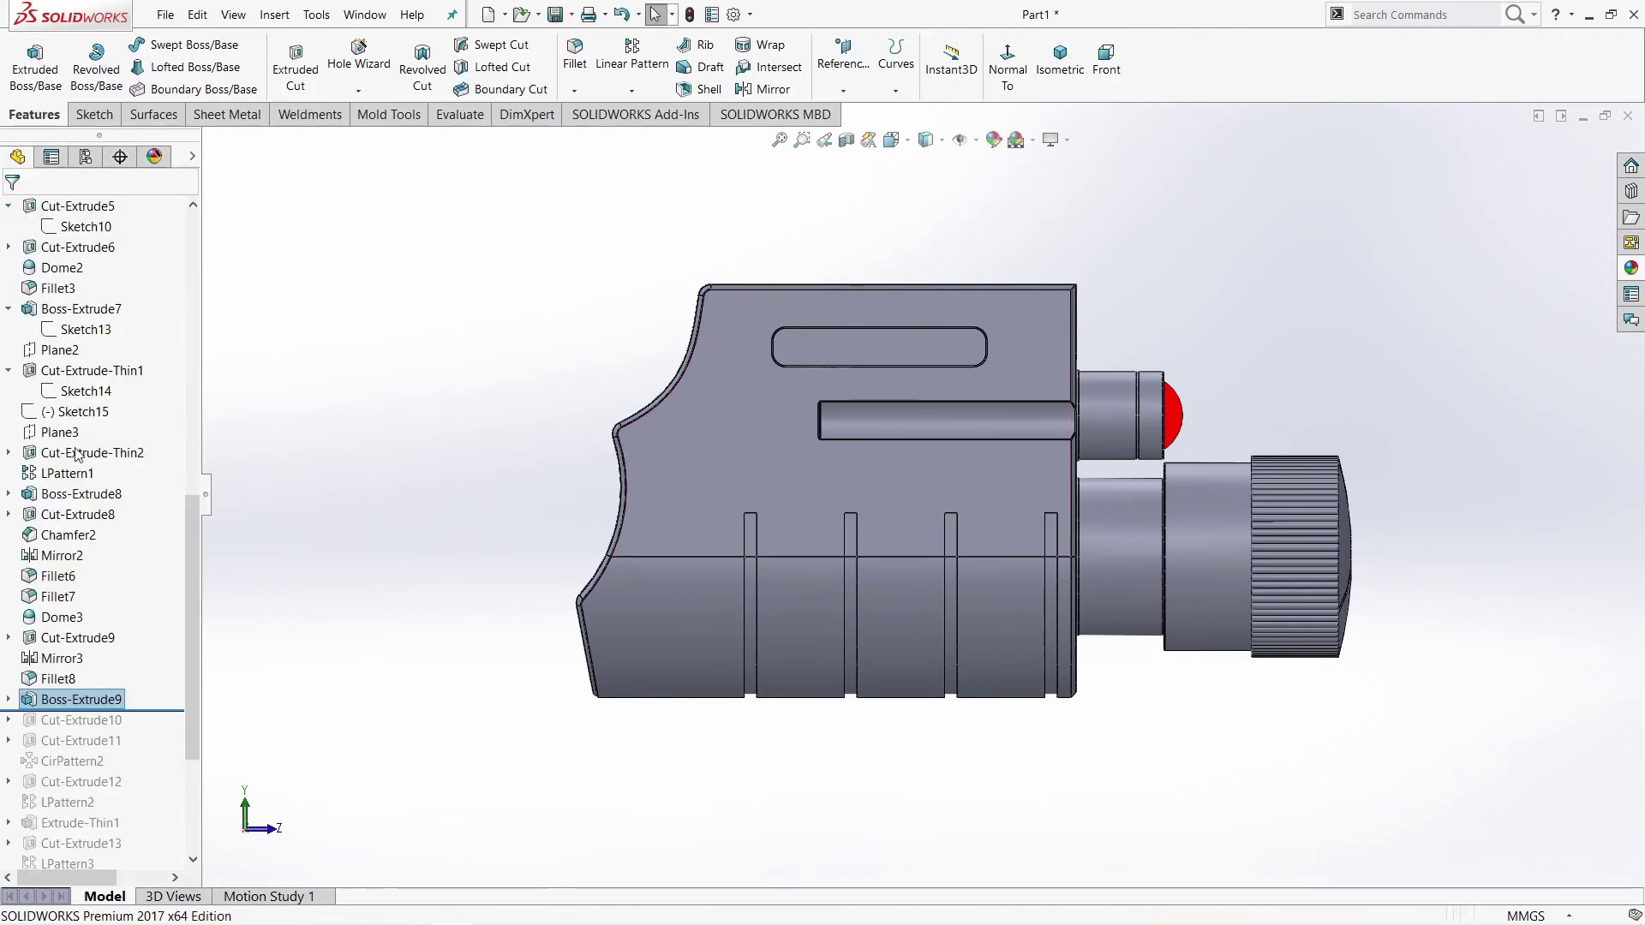
# Step: Open Sketch20 under Boss-Extrude9 and give the circle a 4.67 diameter
pyautogui.click(8, 700)
pyautogui.click(94, 720)
pyautogui.click(85, 683)
pyautogui.moveTo(403, 588); pyautogui.dragTo(422, 397, button='right')
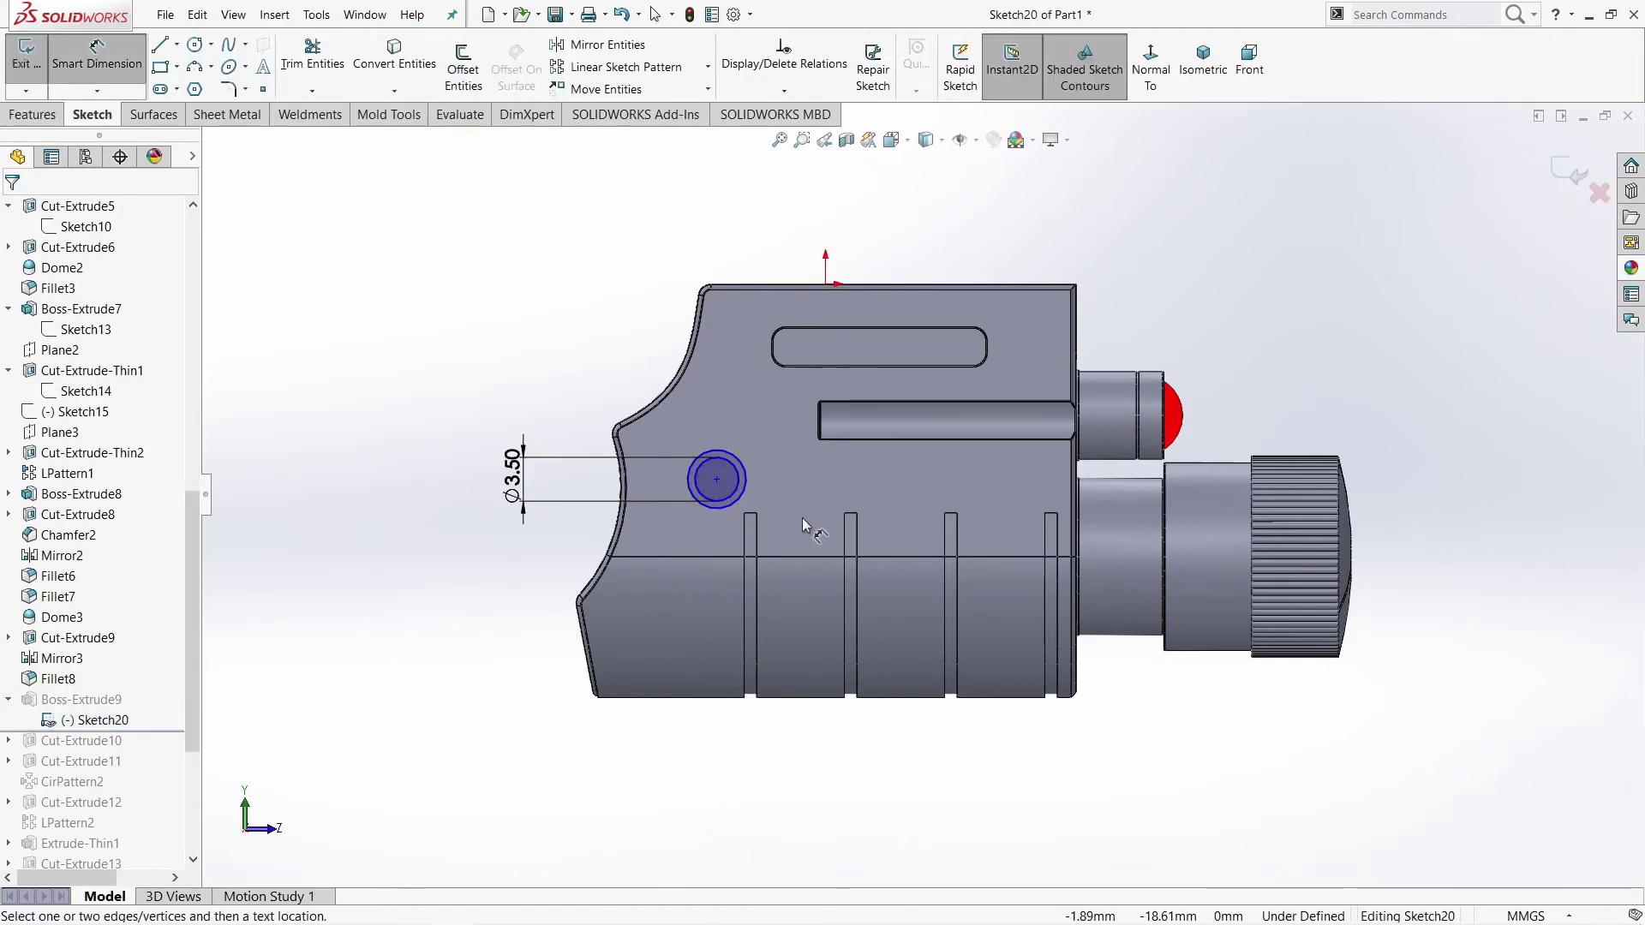
pyautogui.click(748, 485)
pyautogui.click(583, 350)
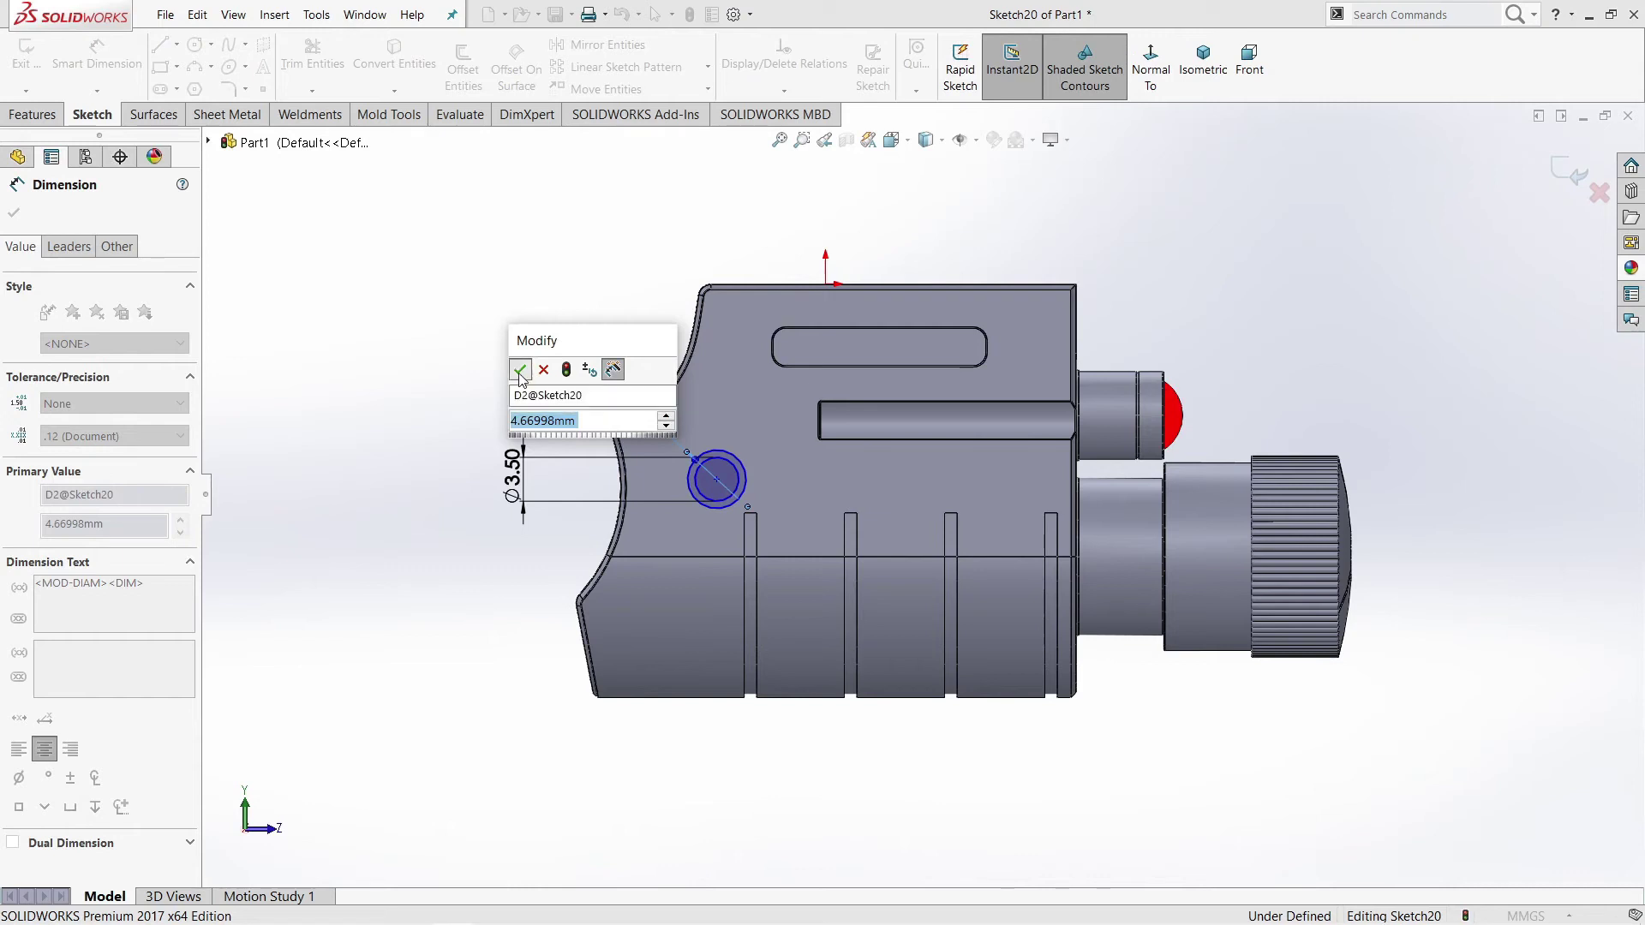
pyautogui.click(520, 372)
# Step: Locate the circle centre 8.68 from the origin and 15.57 below the top edge
pyautogui.click(717, 481)
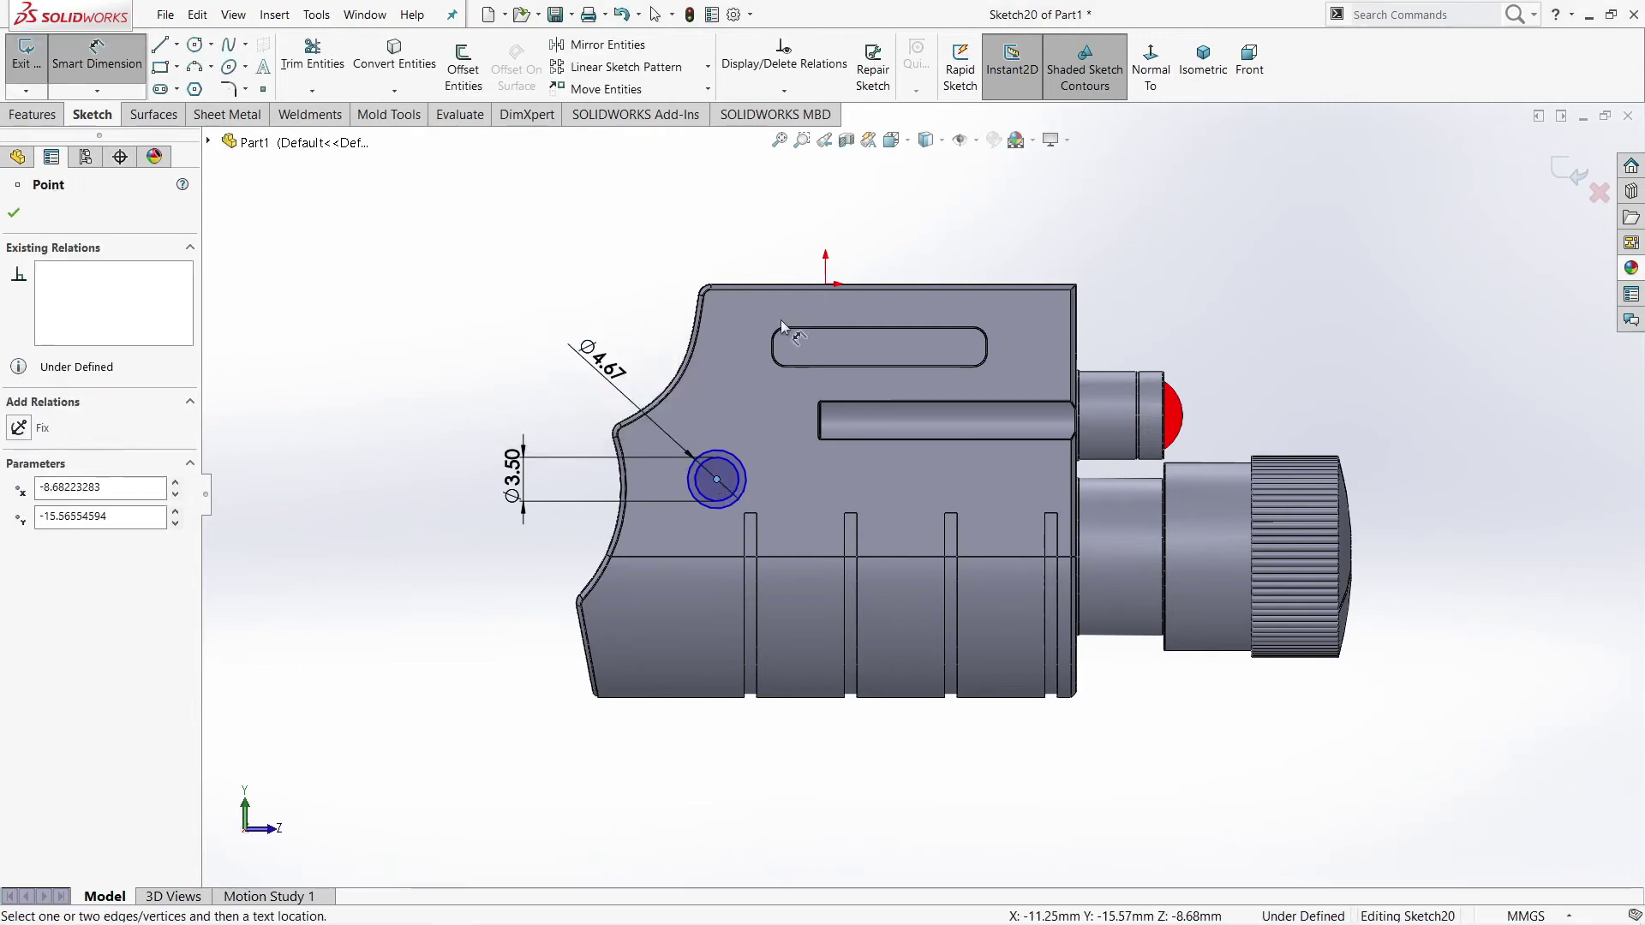
pyautogui.click(825, 294)
pyautogui.click(724, 252)
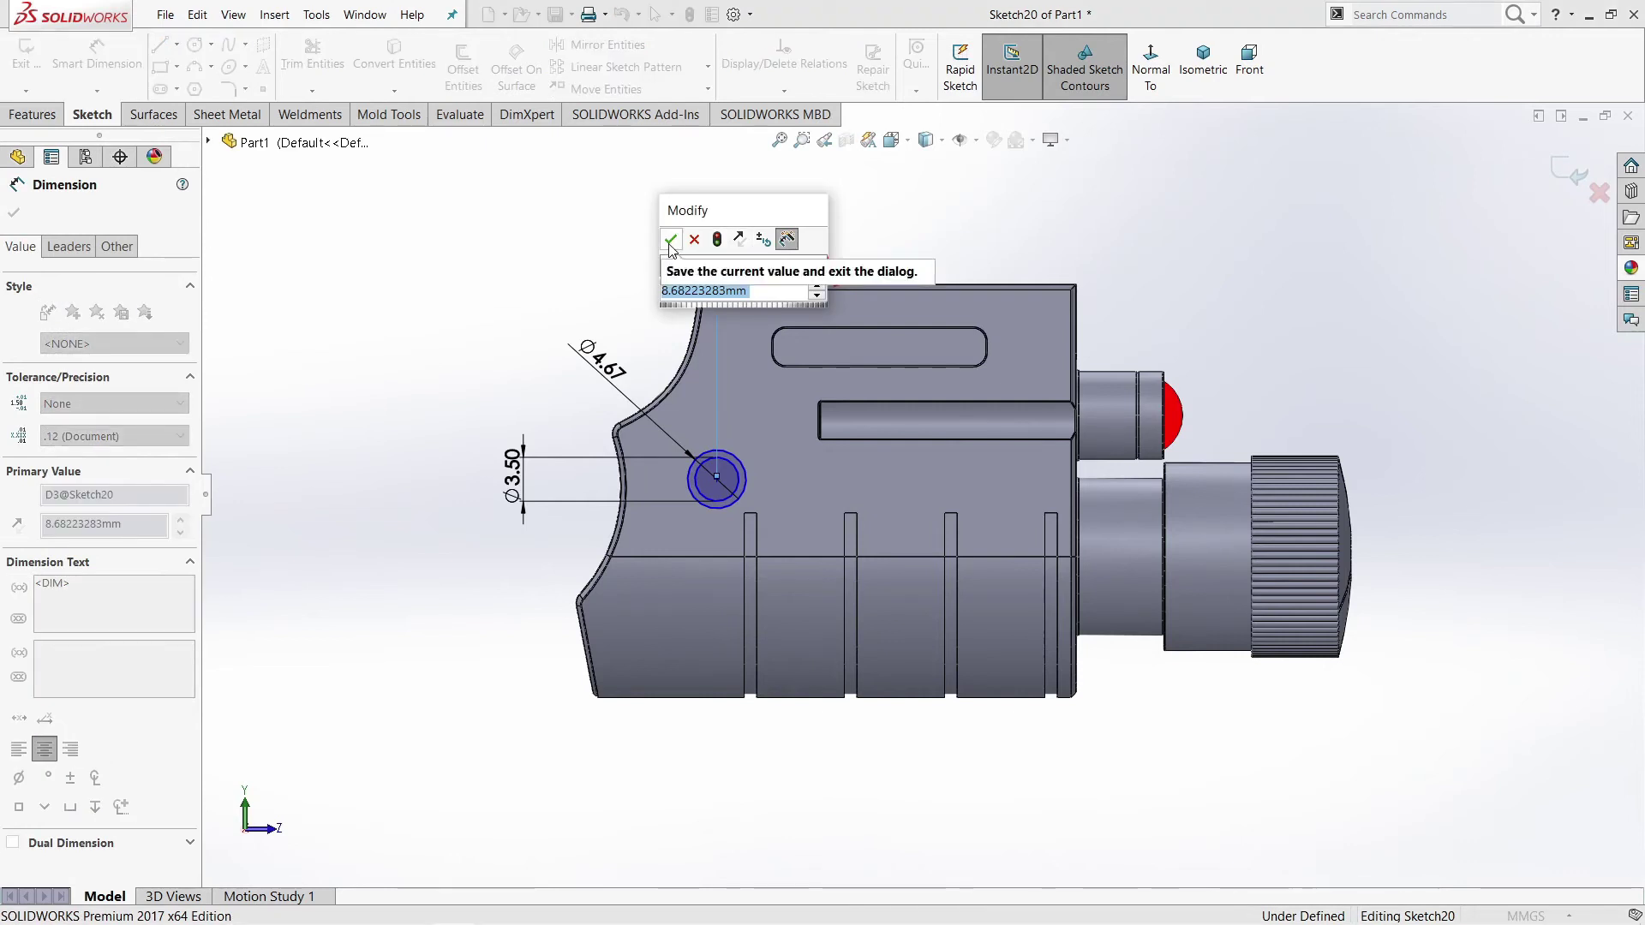
pyautogui.click(671, 241)
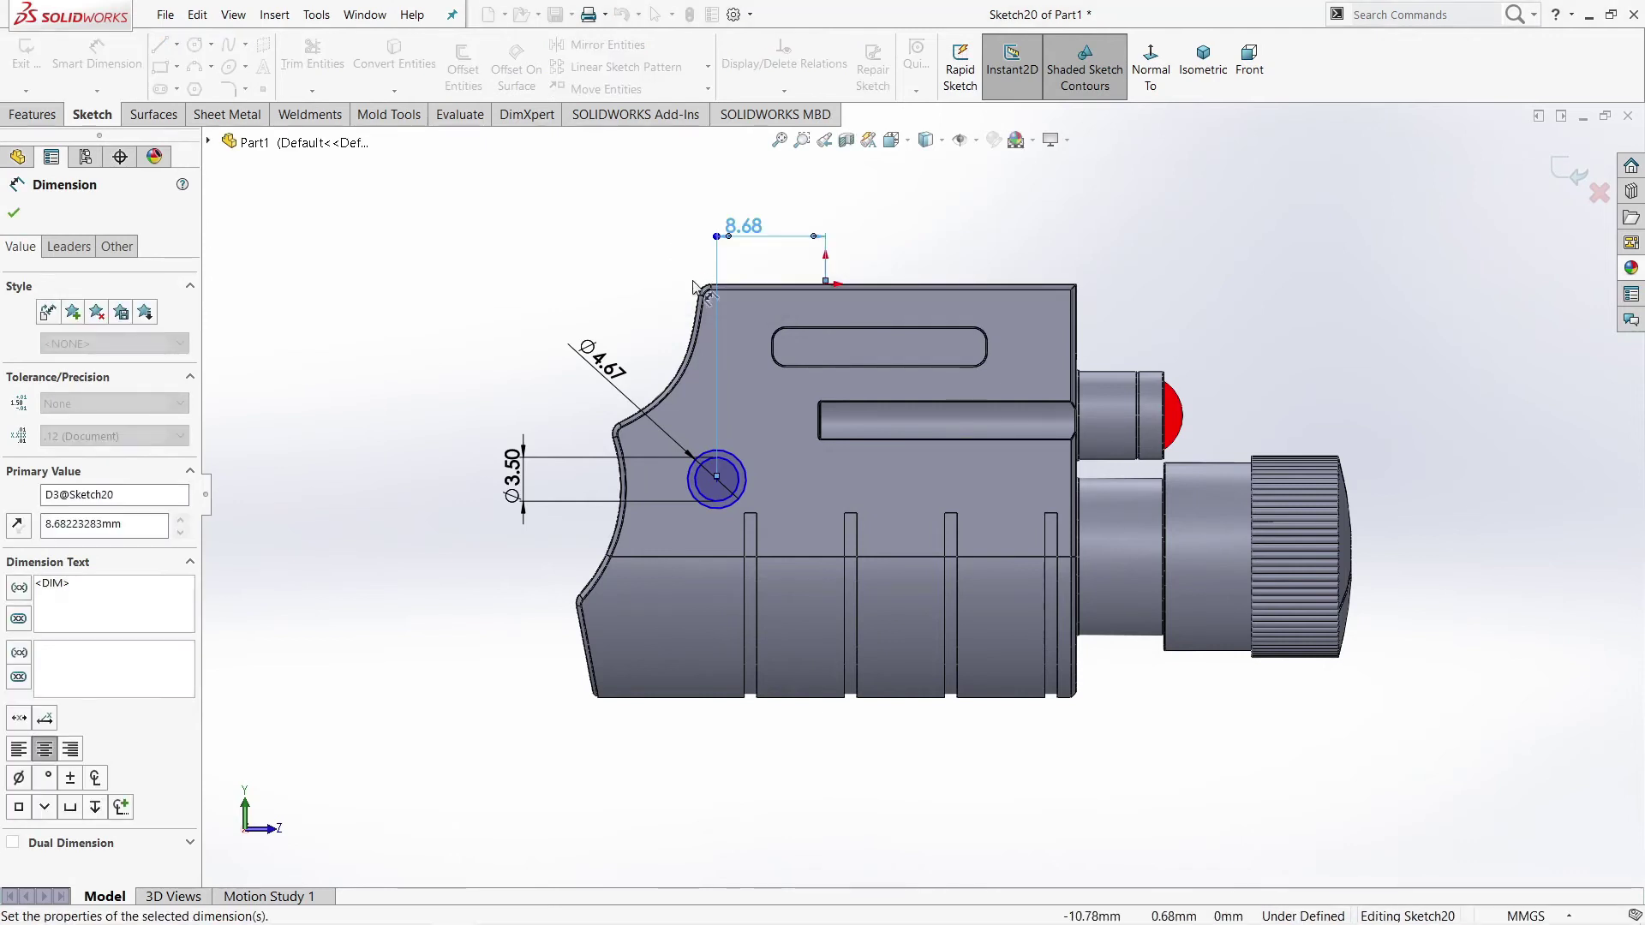
pyautogui.click(717, 480)
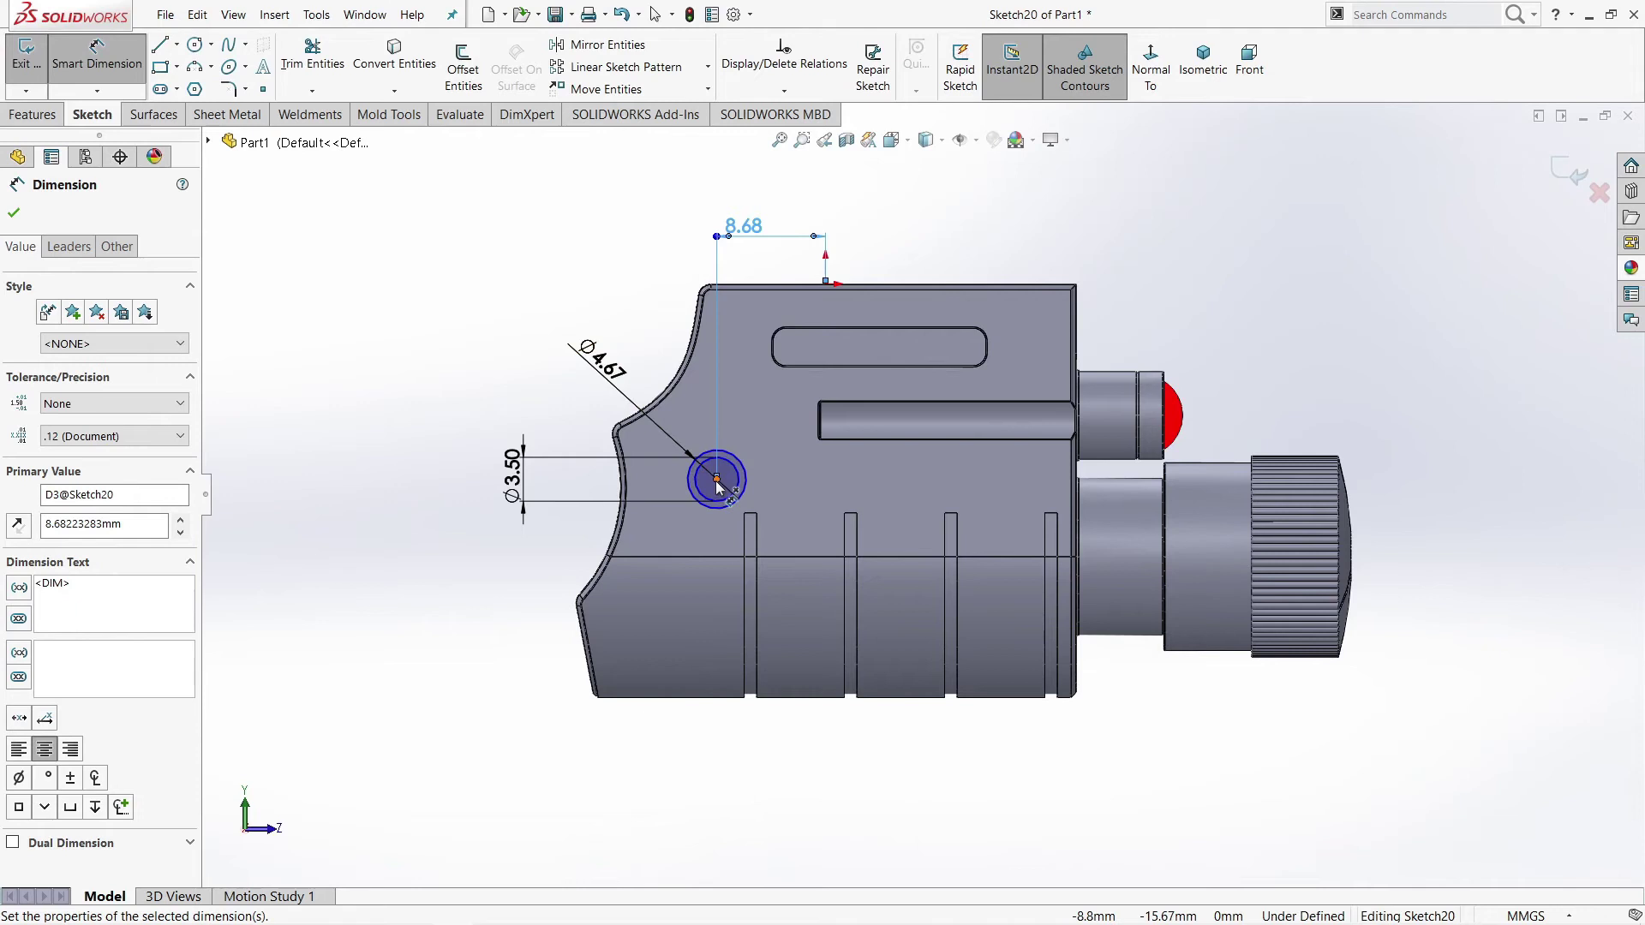
pyautogui.click(828, 290)
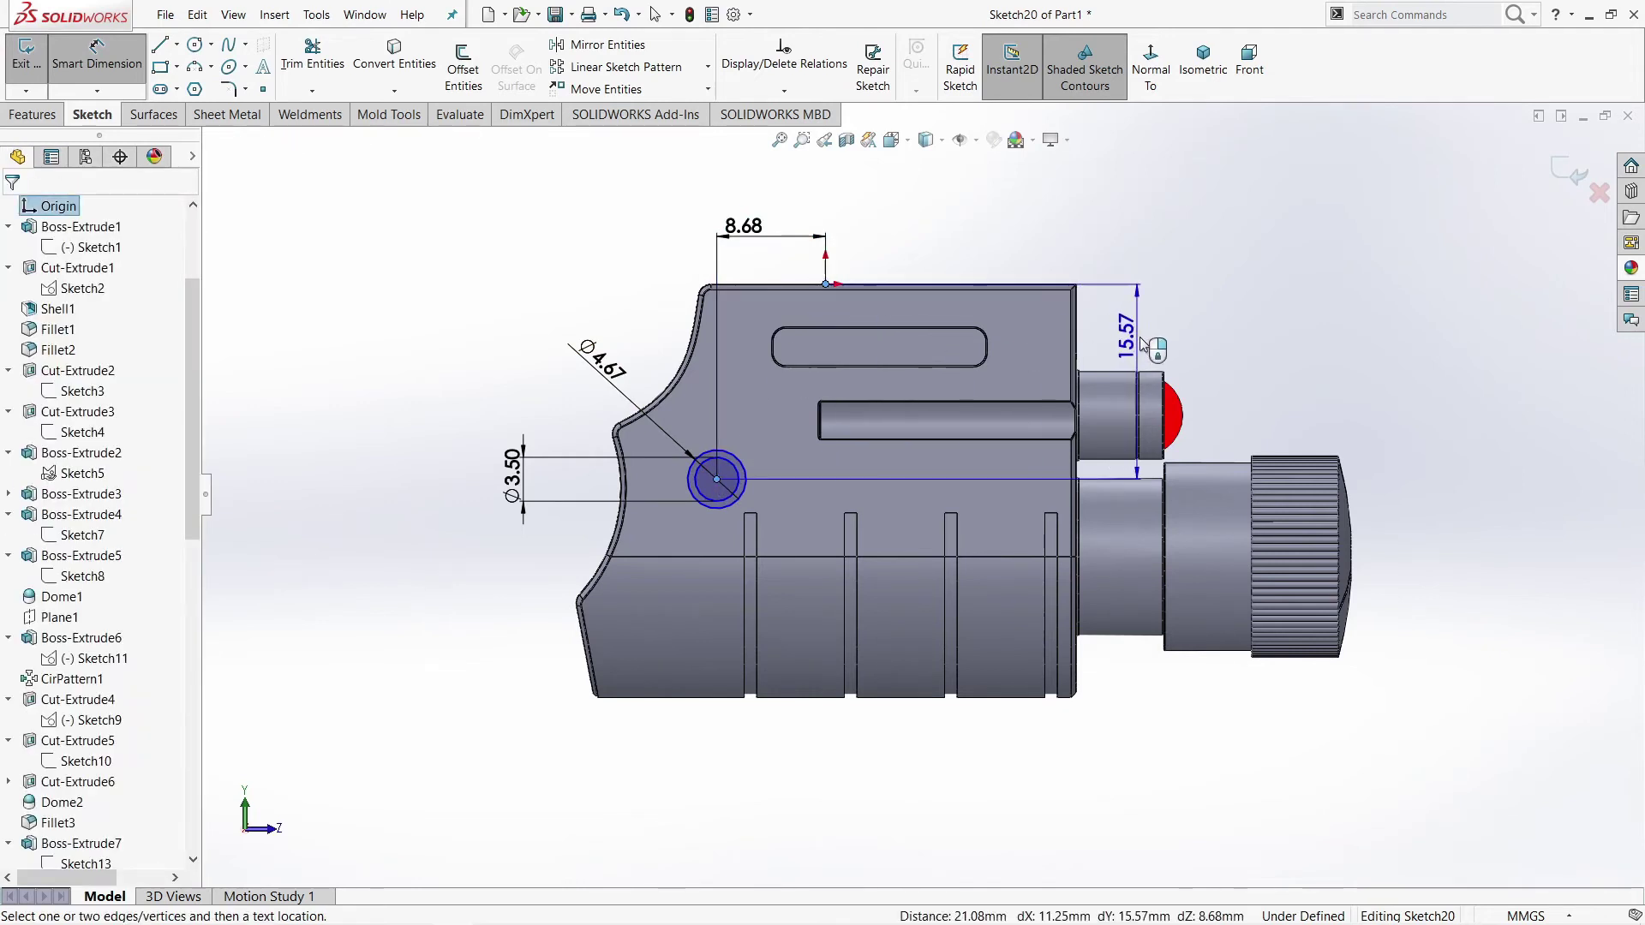
pyautogui.click(1218, 342)
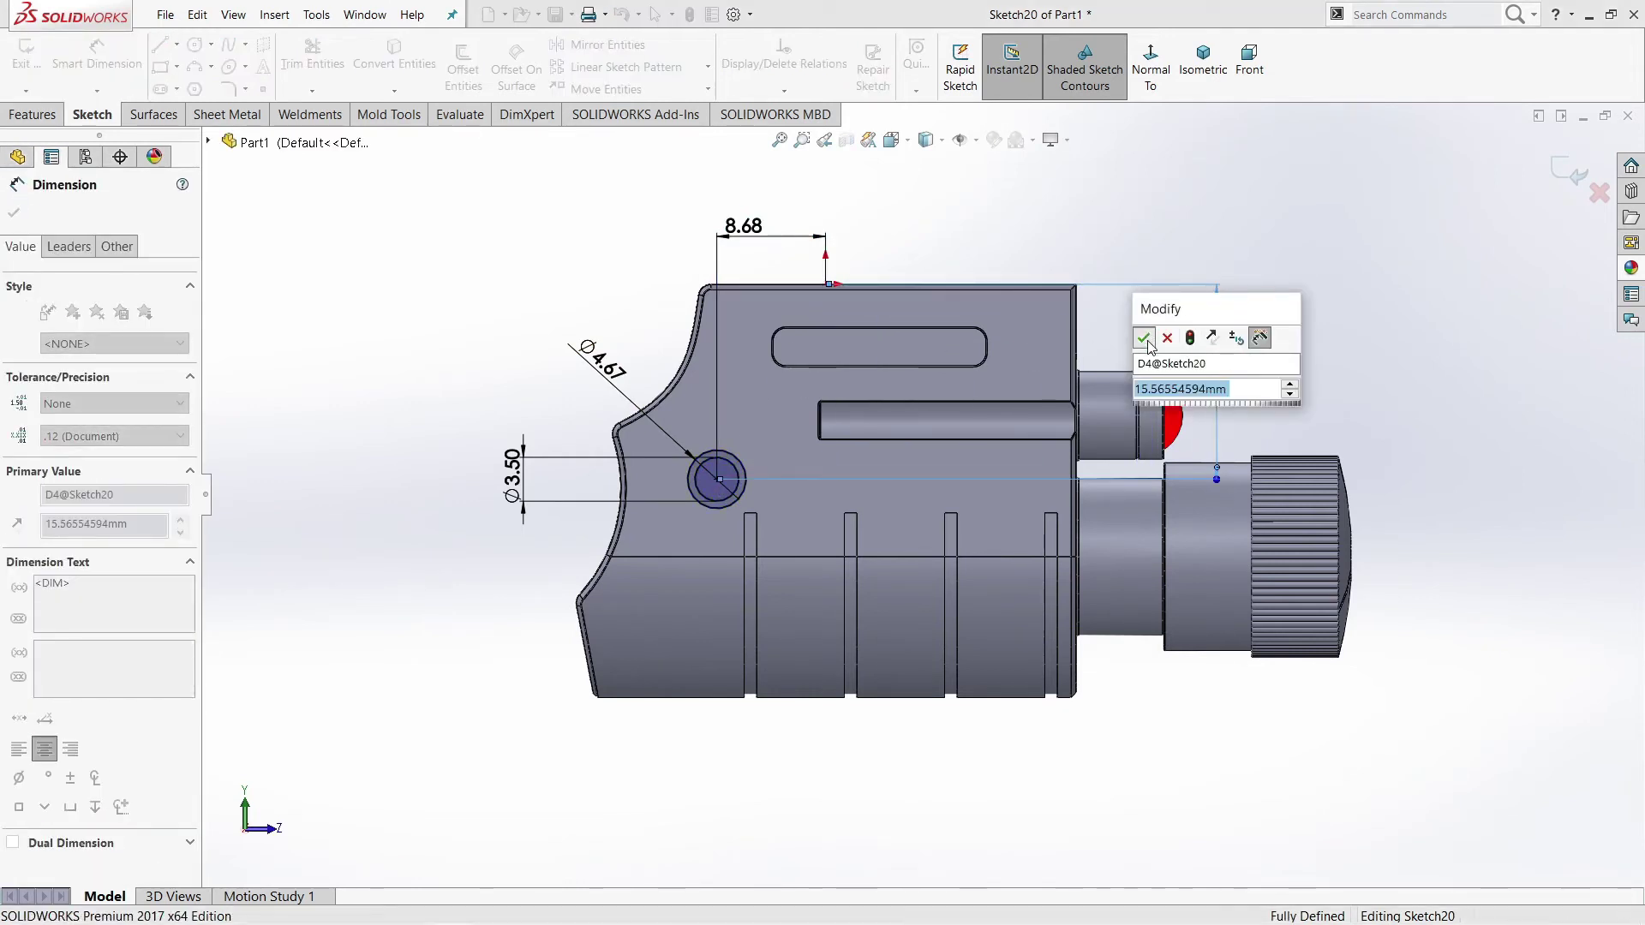
pyautogui.click(1144, 339)
pyautogui.moveTo(1213, 351); pyautogui.dragTo(501, 395)
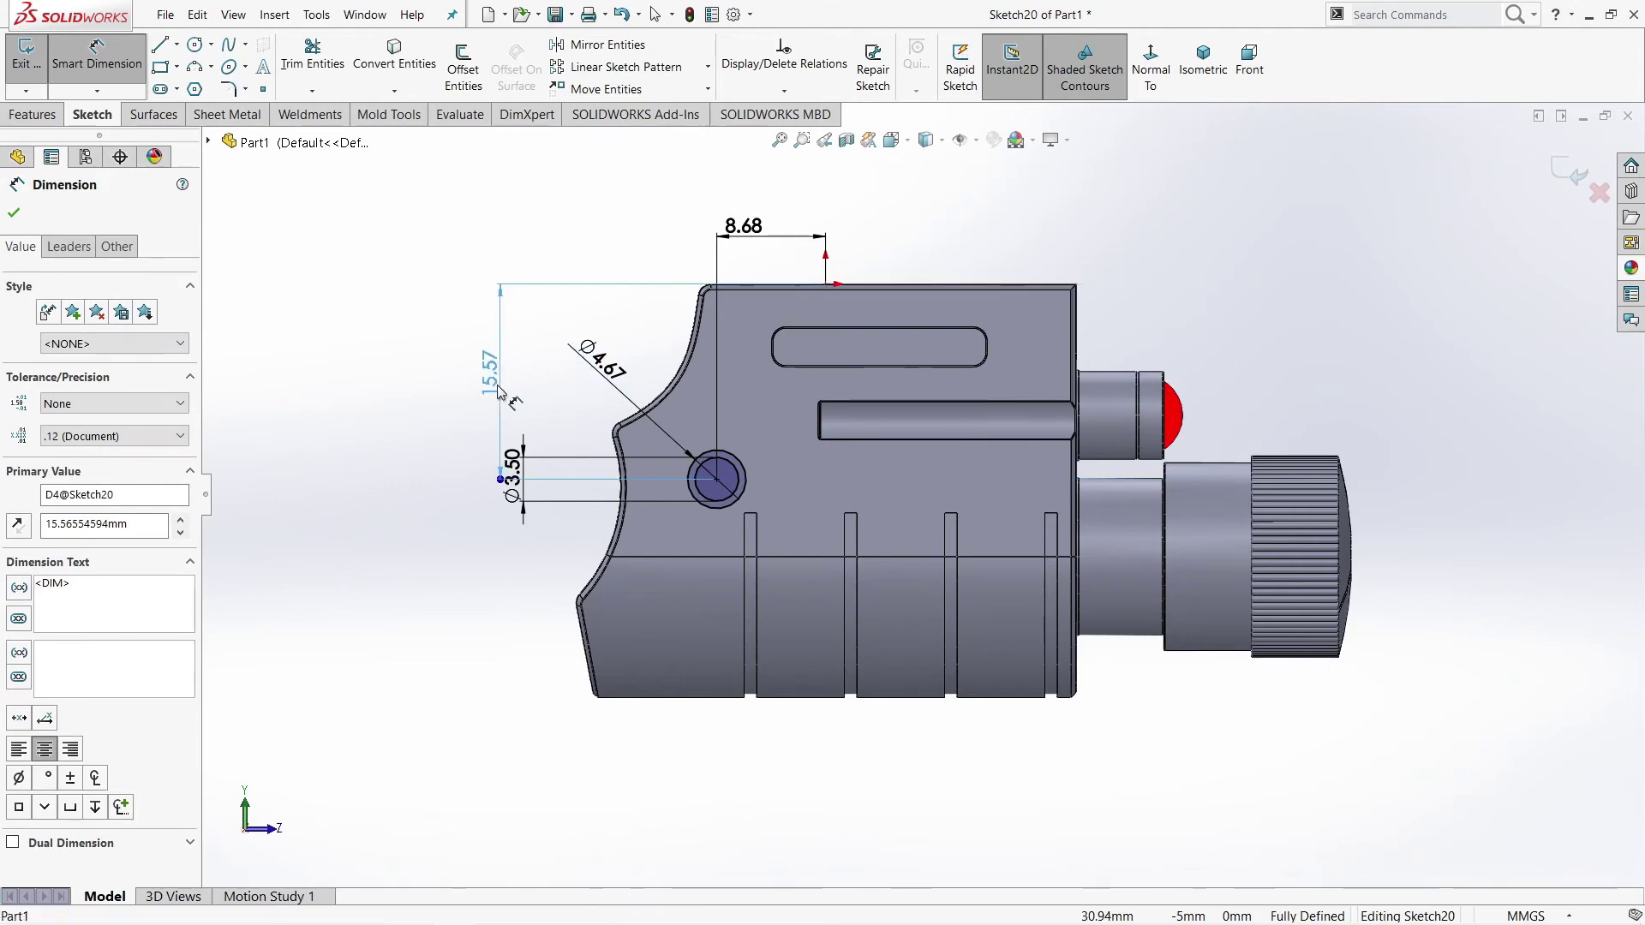
# Step: Exit the sketch and roll the part forward through Cut-Extrude10
pyautogui.press('Escape')
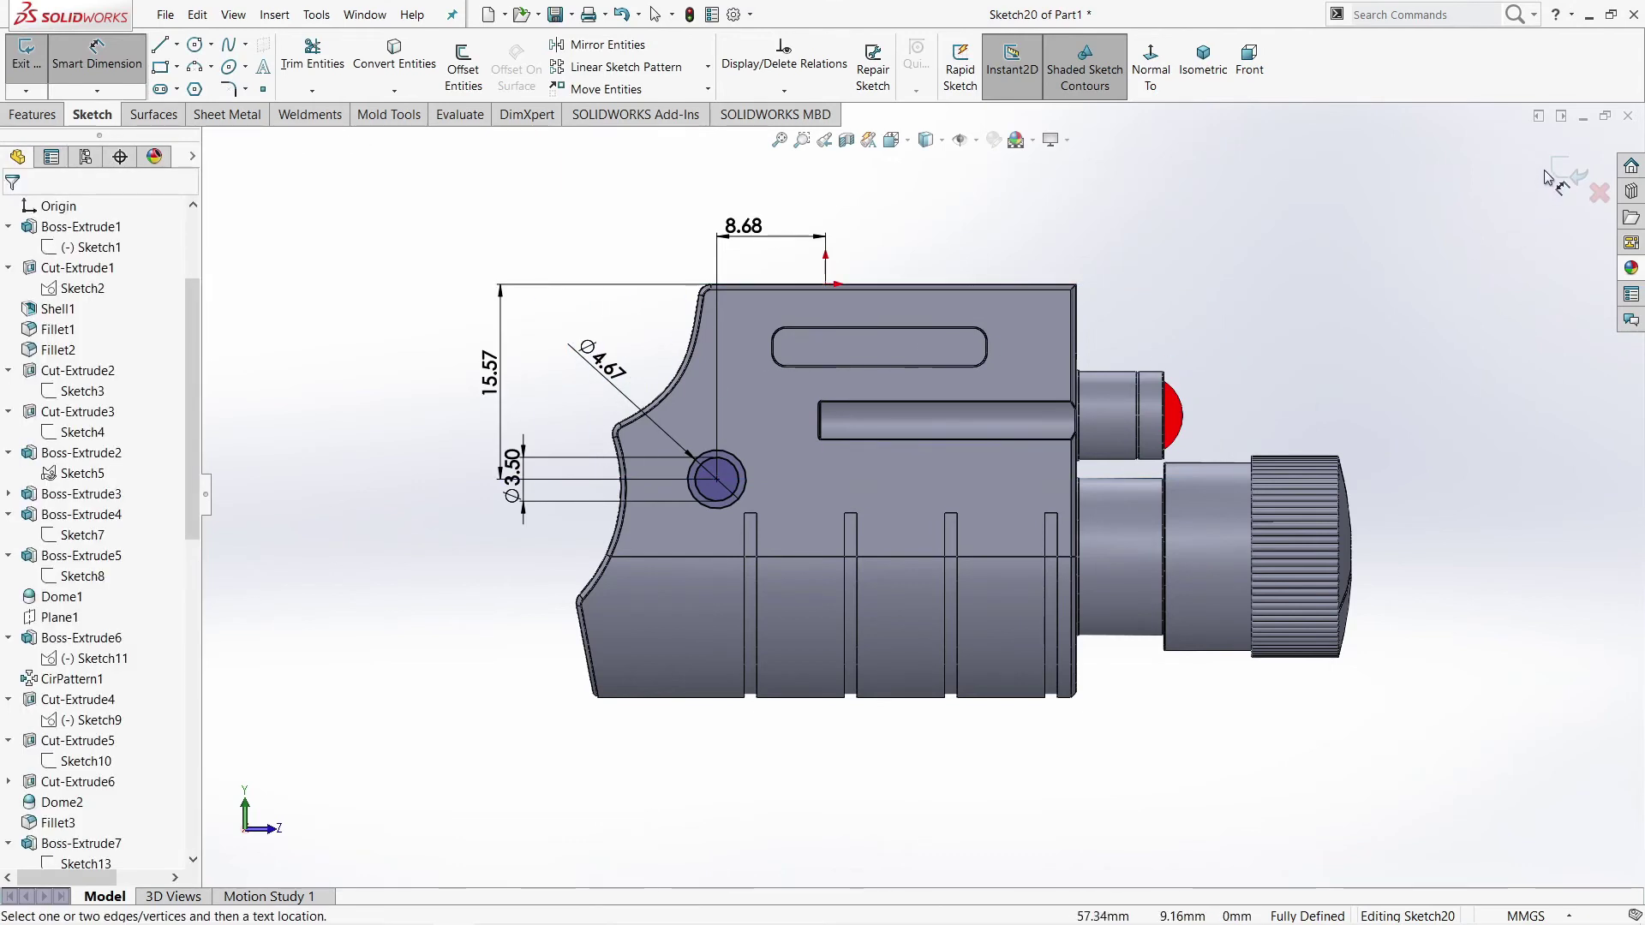
pyautogui.click(1560, 171)
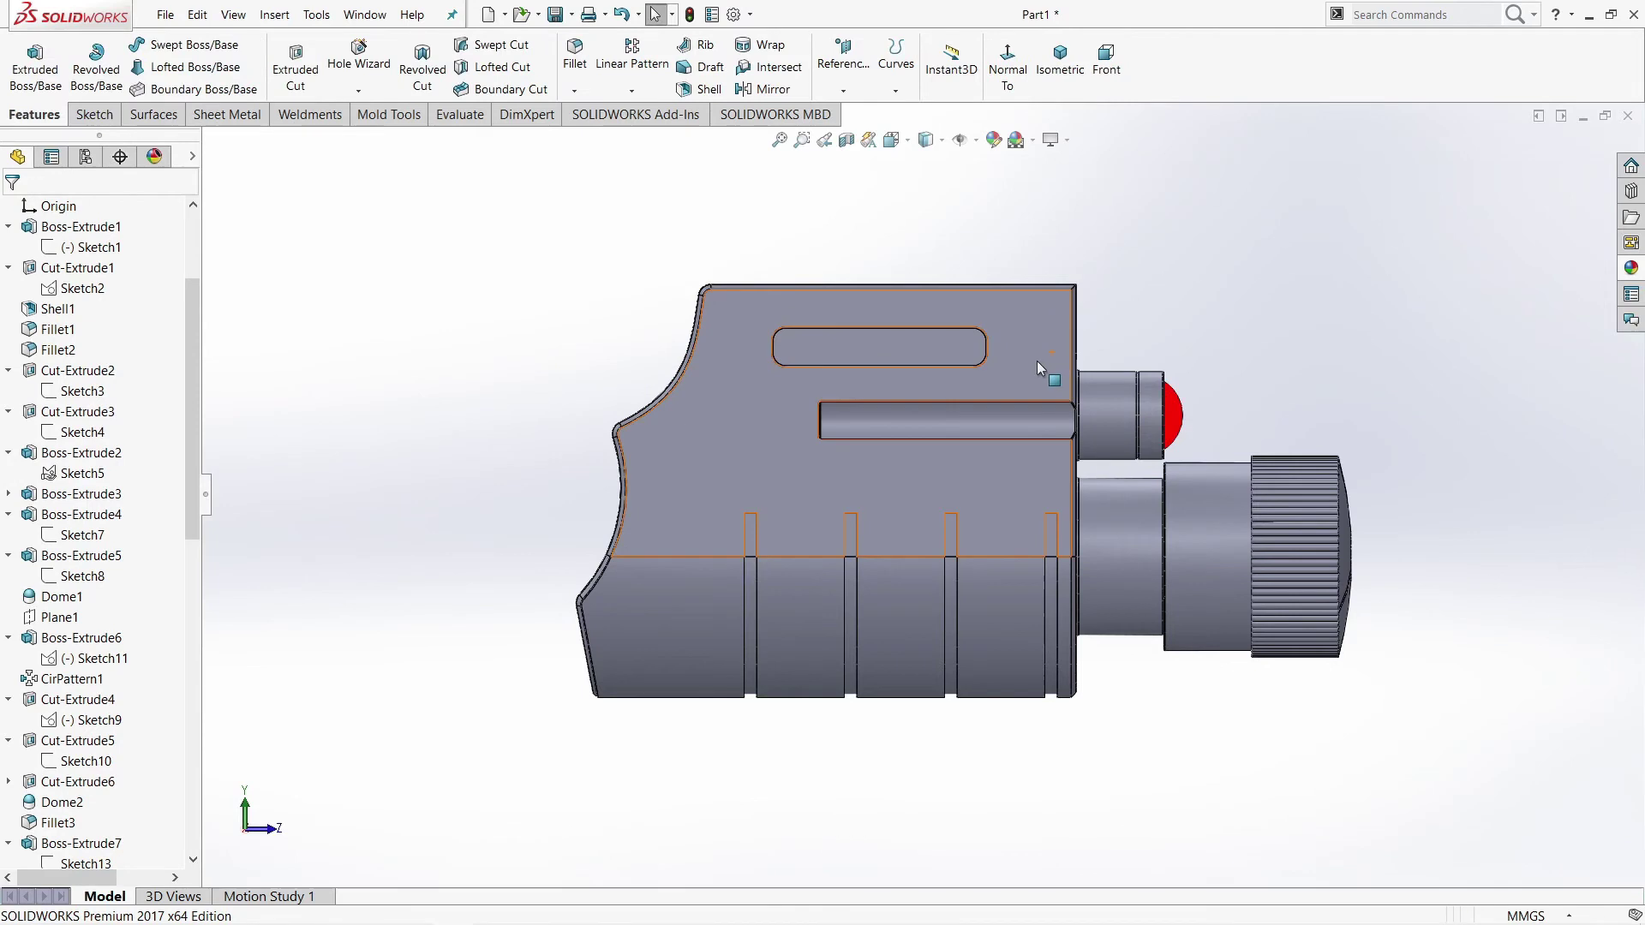
pyautogui.moveTo(1005, 371)
pyautogui.mouseDown(button='middle')
pyautogui.moveTo(962, 476)
pyautogui.moveTo(857, 514)
pyautogui.mouseUp(button='middle')
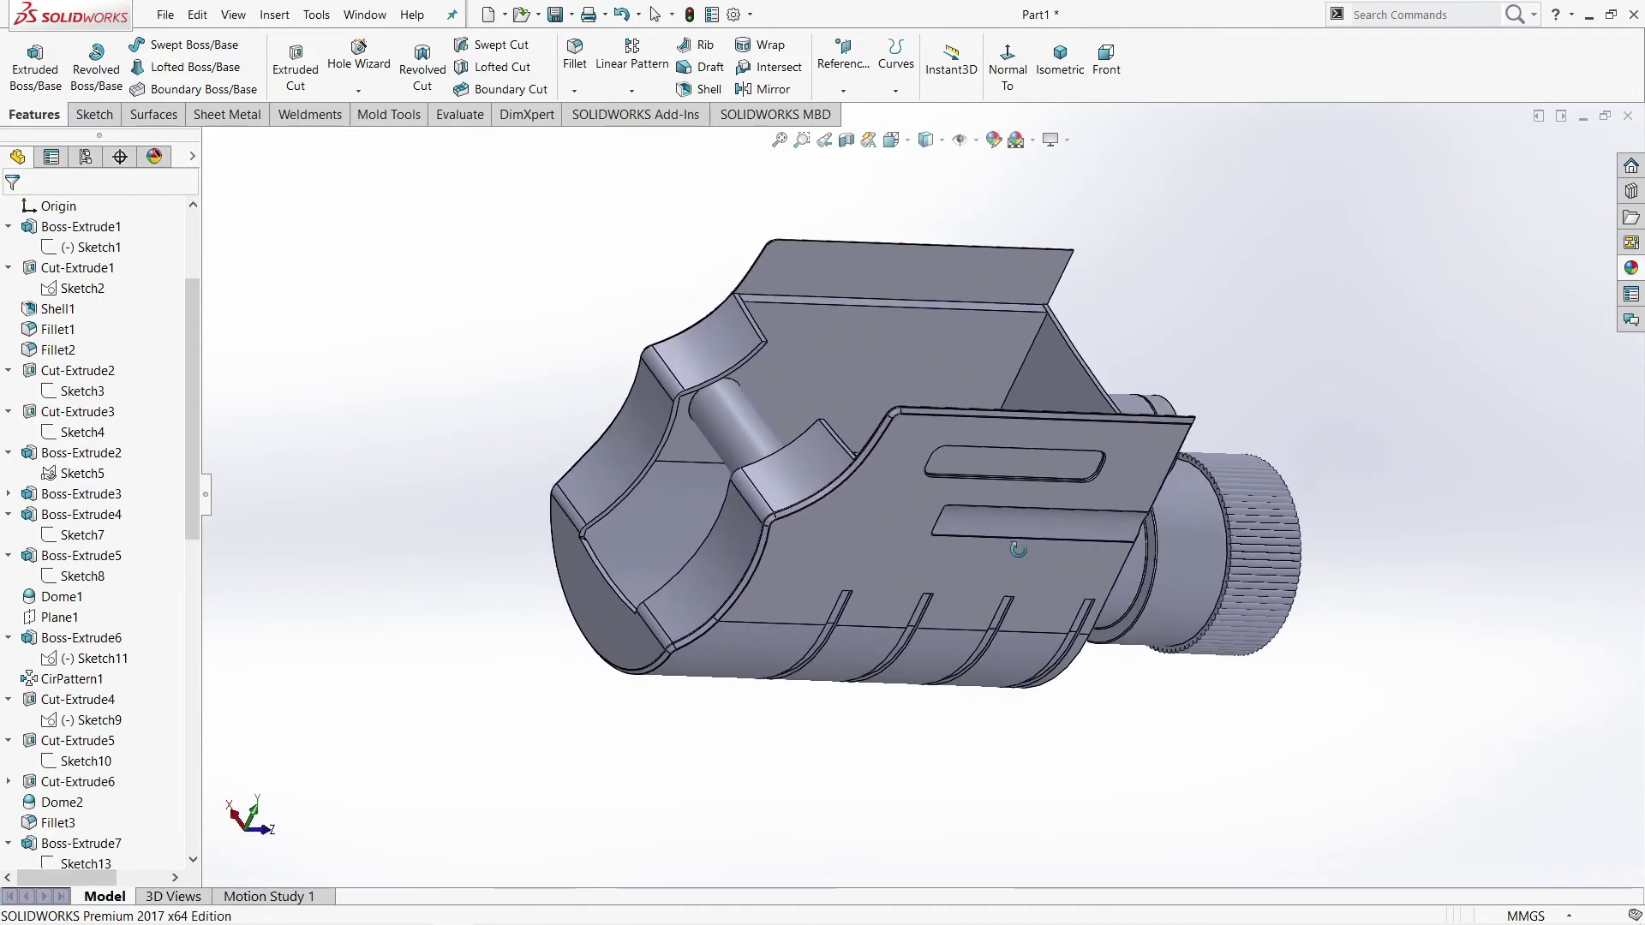
pyautogui.scroll(-2, 94, 768)
pyautogui.scroll(-4, 94, 768)
pyautogui.scroll(-6, 111, 745)
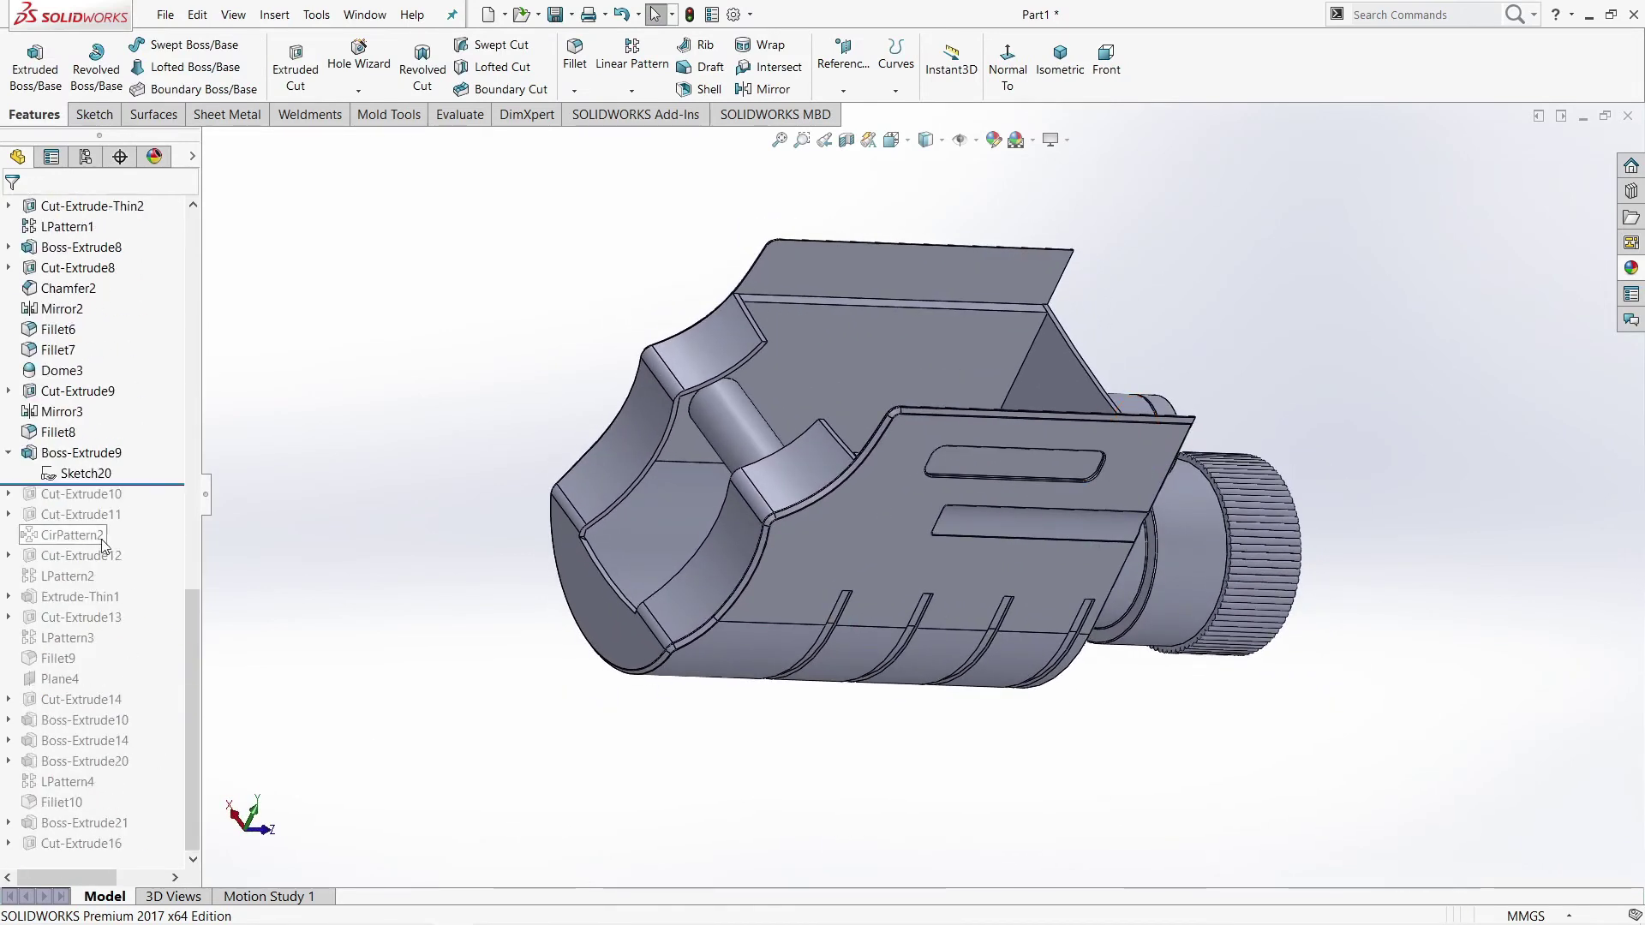
pyautogui.moveTo(156, 485); pyautogui.dragTo(145, 504)
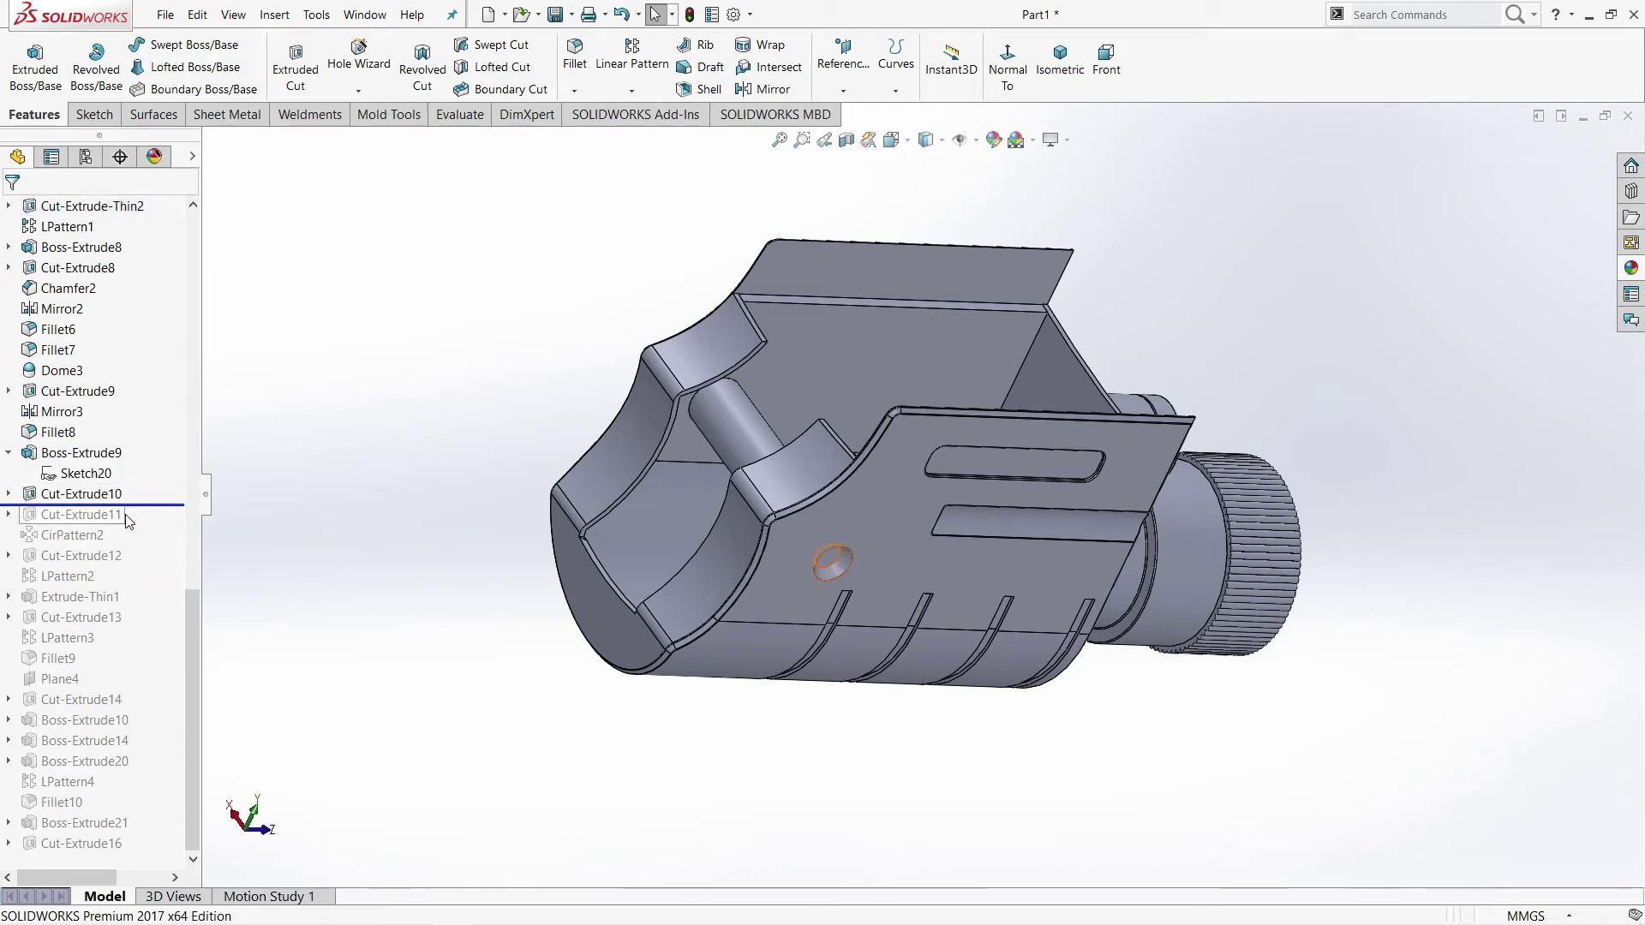
# Step: Review Cut-Extrude10's hole cut settings and rebuild it unchanged
pyautogui.click(80, 494)
pyautogui.click(79, 442)
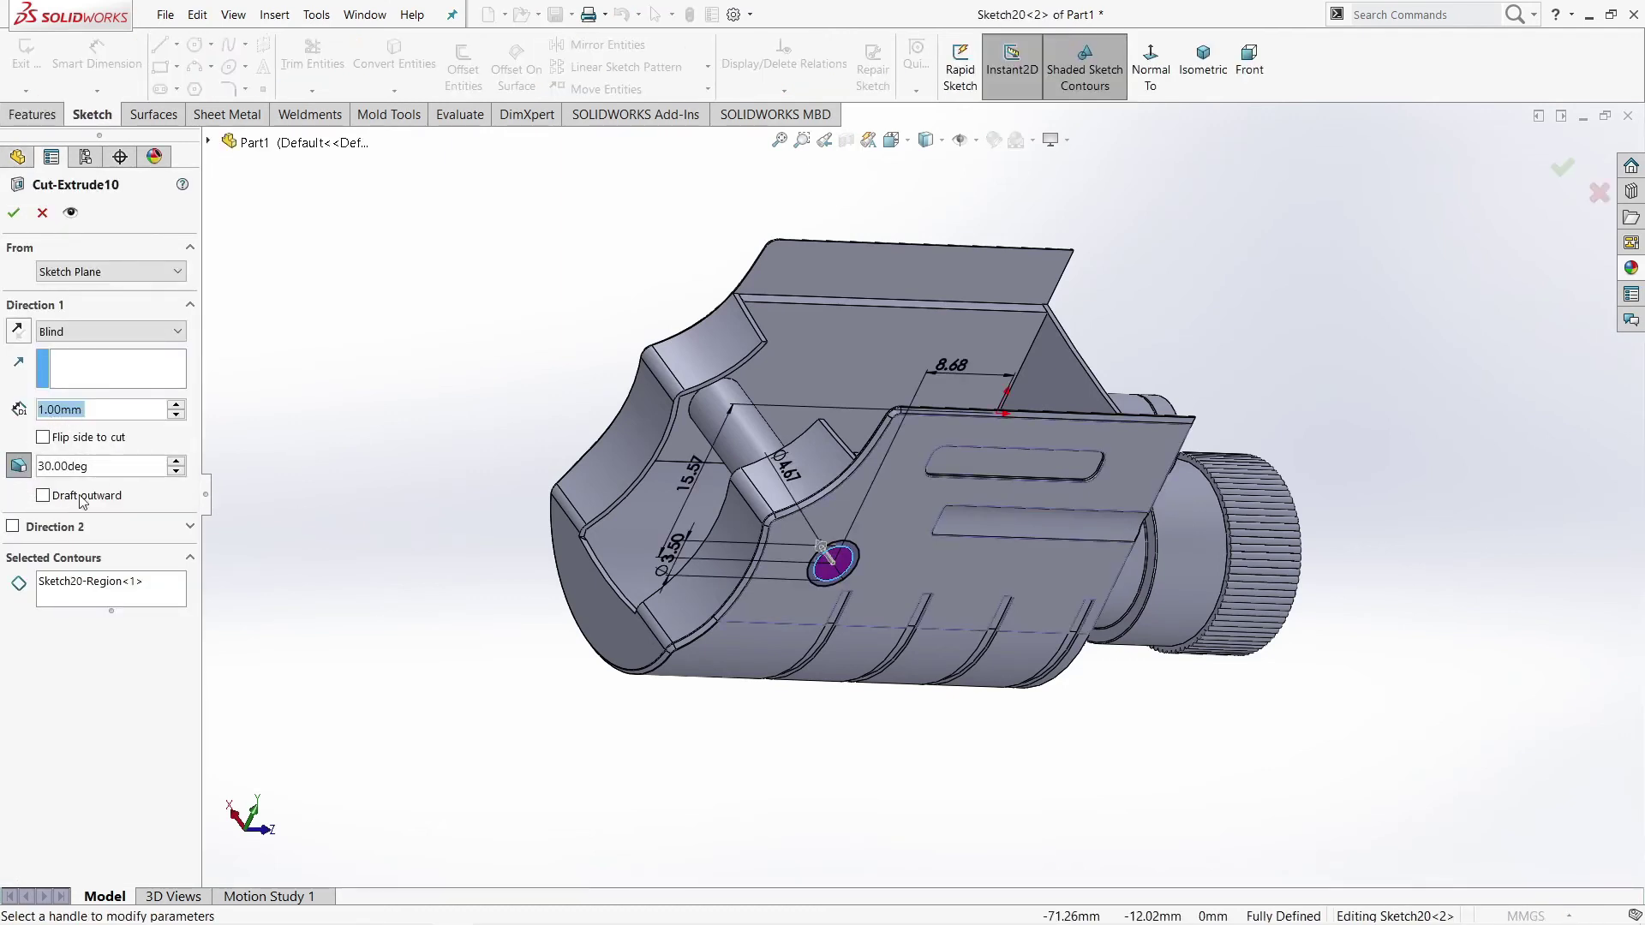
pyautogui.click(13, 213)
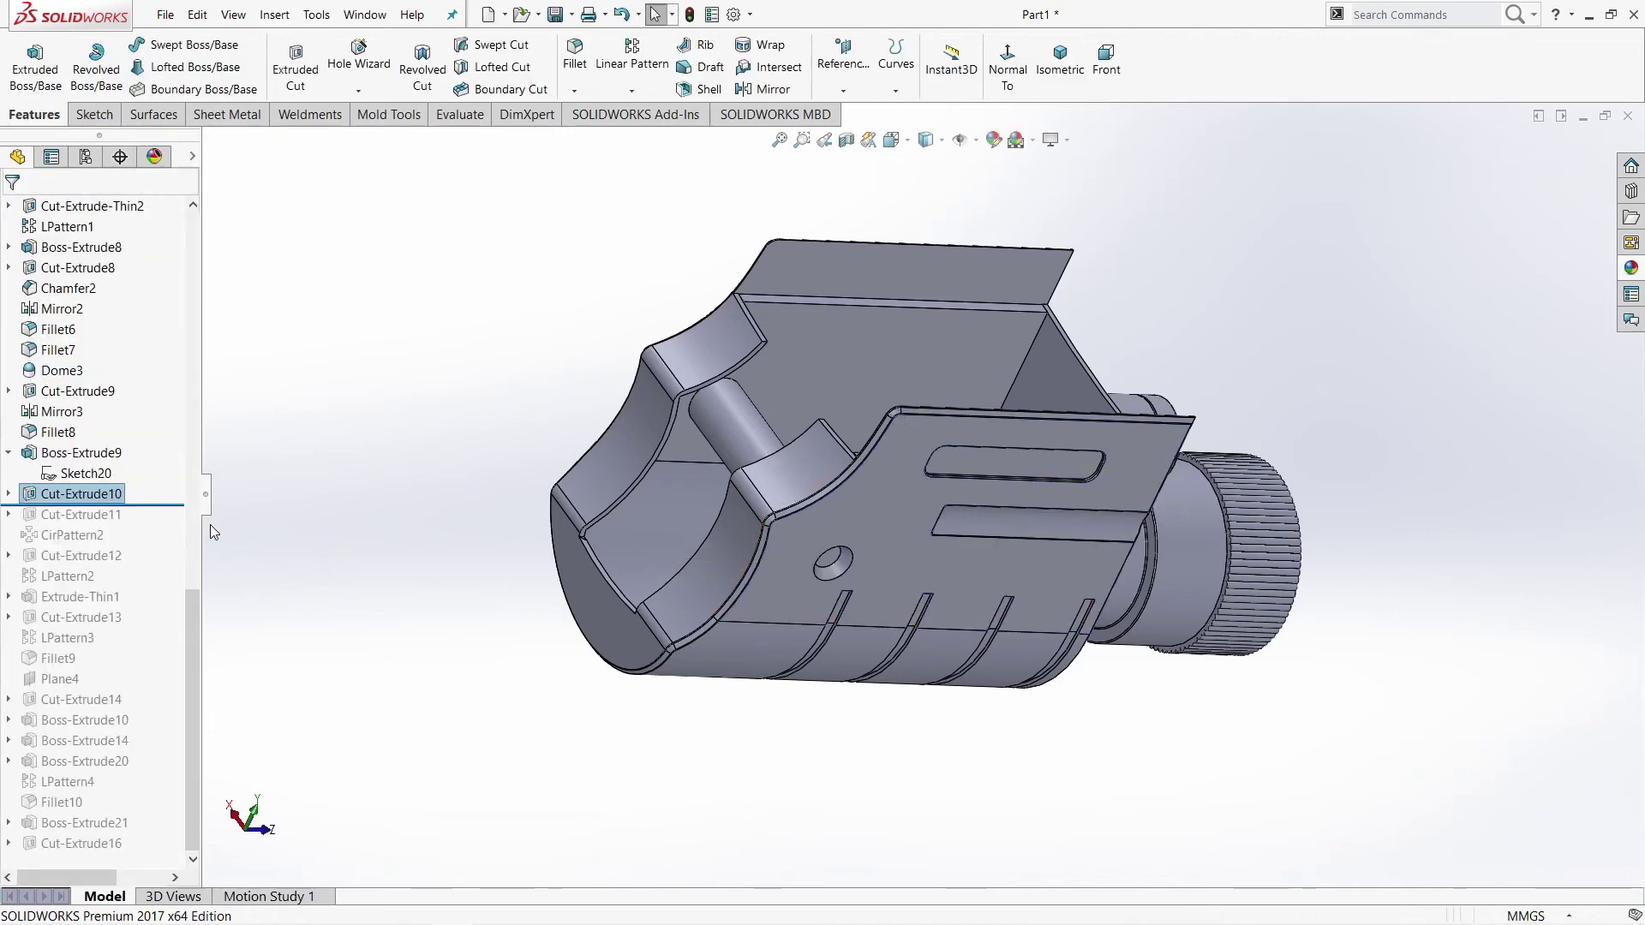
# Step: Roll forward through Cut-Extrude11 and CirPattern2, forming the cross-shaped slot, up to Cut-Extrude12
pyautogui.click(164, 504)
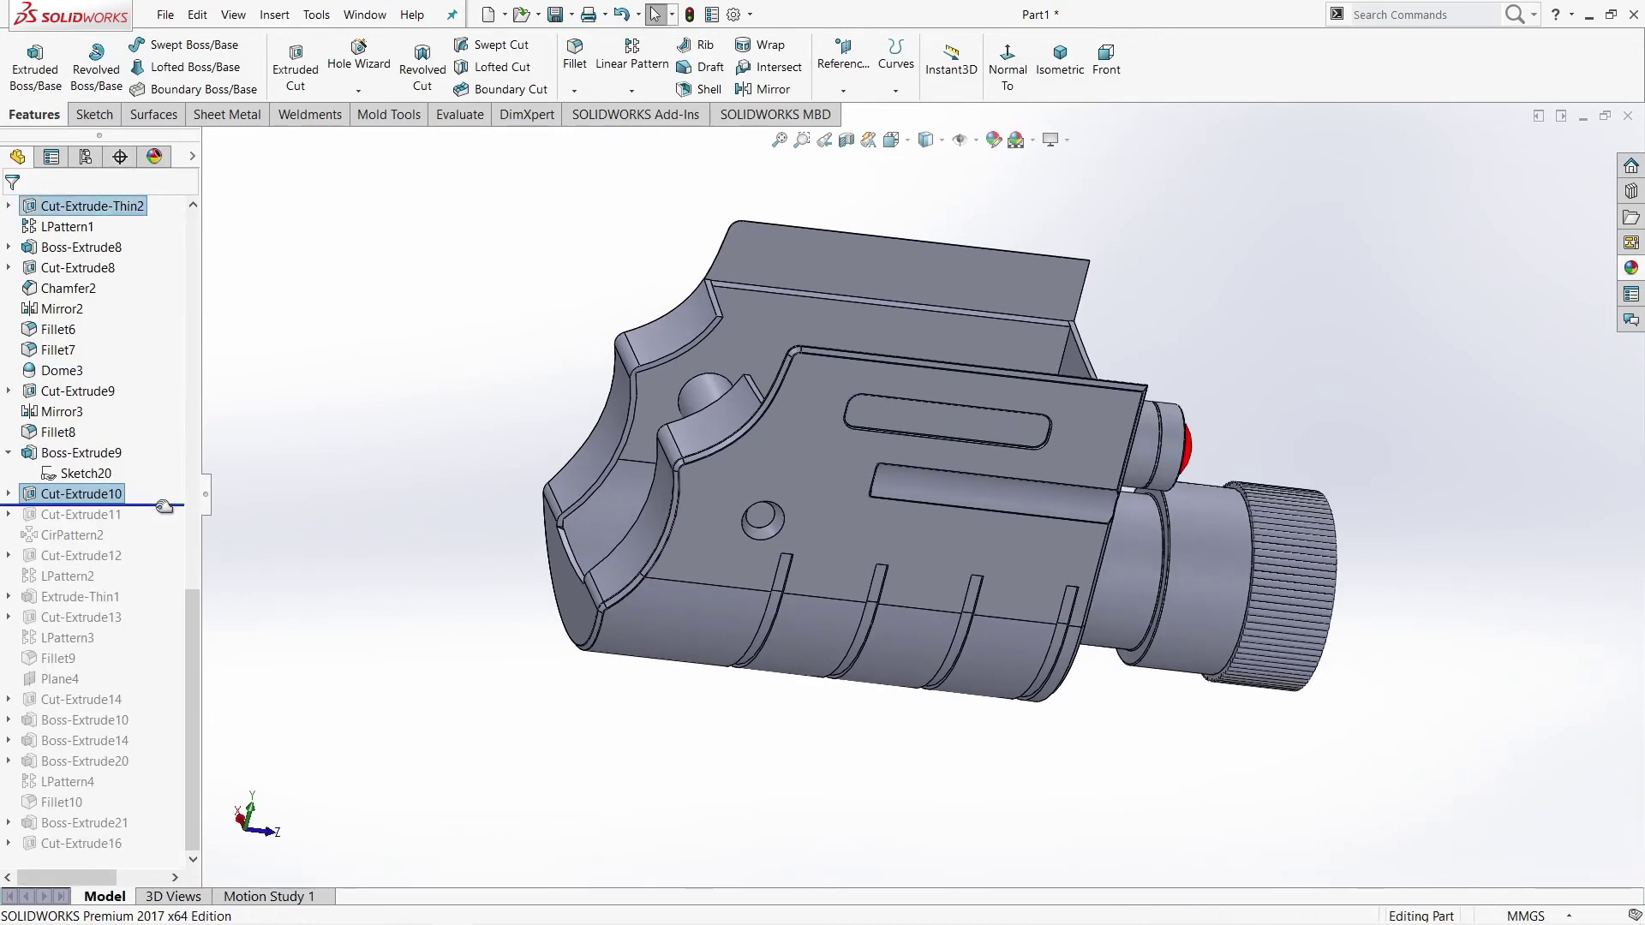
pyautogui.click(92, 519)
pyautogui.moveTo(525, 540); pyautogui.dragTo(685, 486, button='middle')
pyautogui.scroll(-5, 747, 475)
pyautogui.scroll(-5, 747, 475)
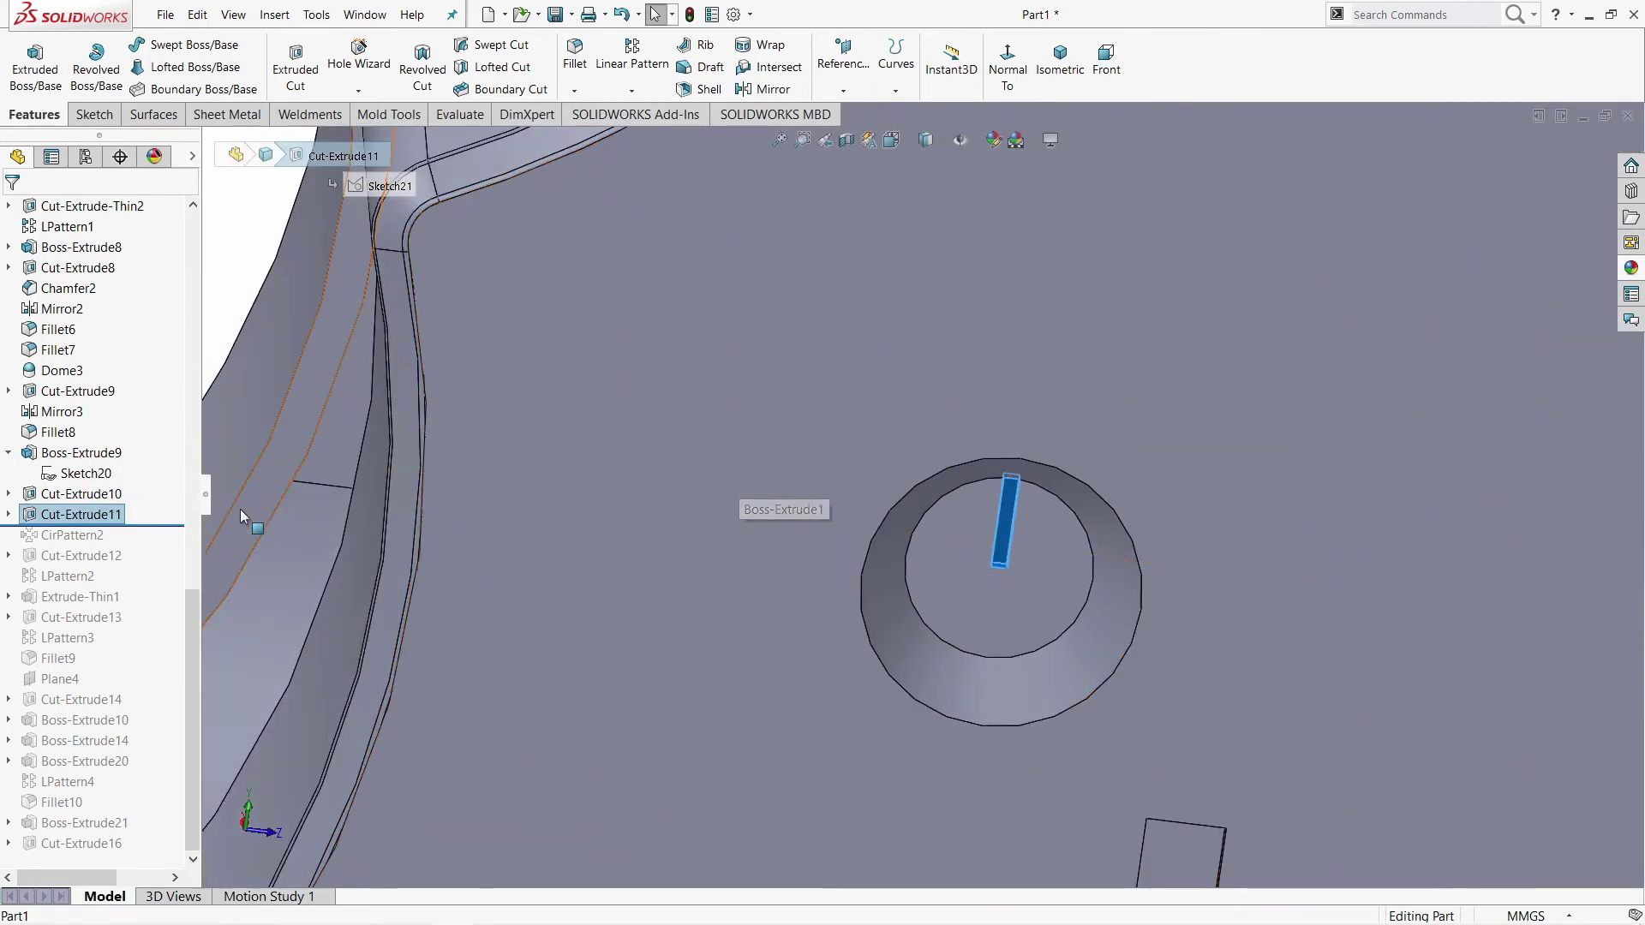
pyautogui.moveTo(157, 524); pyautogui.dragTo(141, 544)
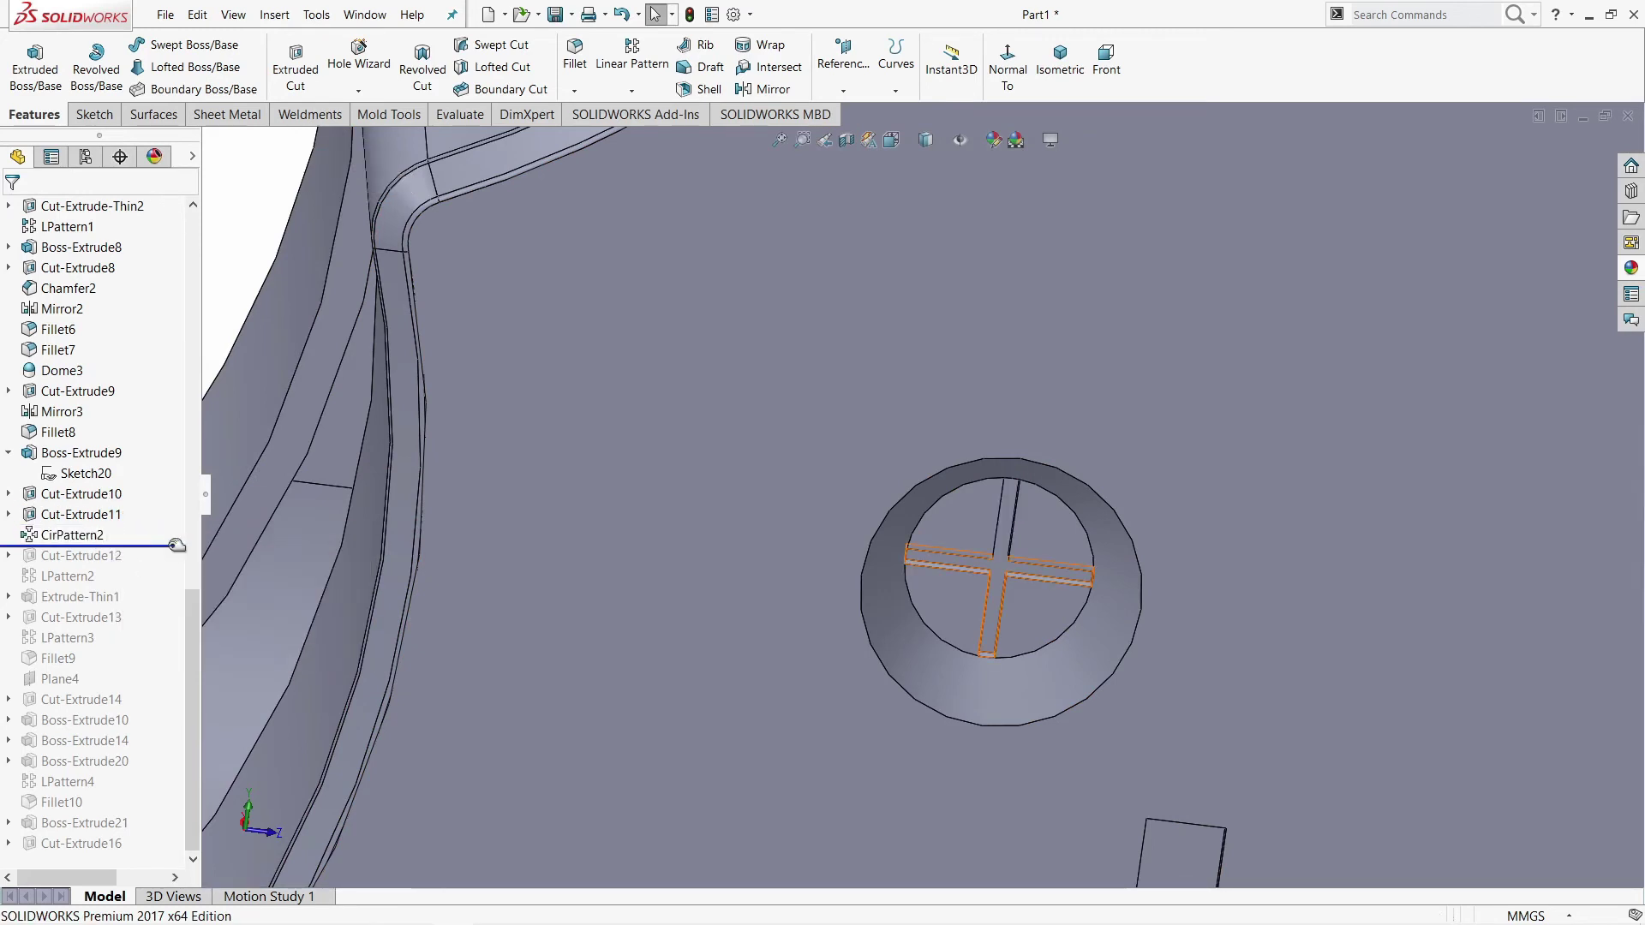
pyautogui.scroll(5, 825, 658)
pyautogui.scroll(5, 824, 658)
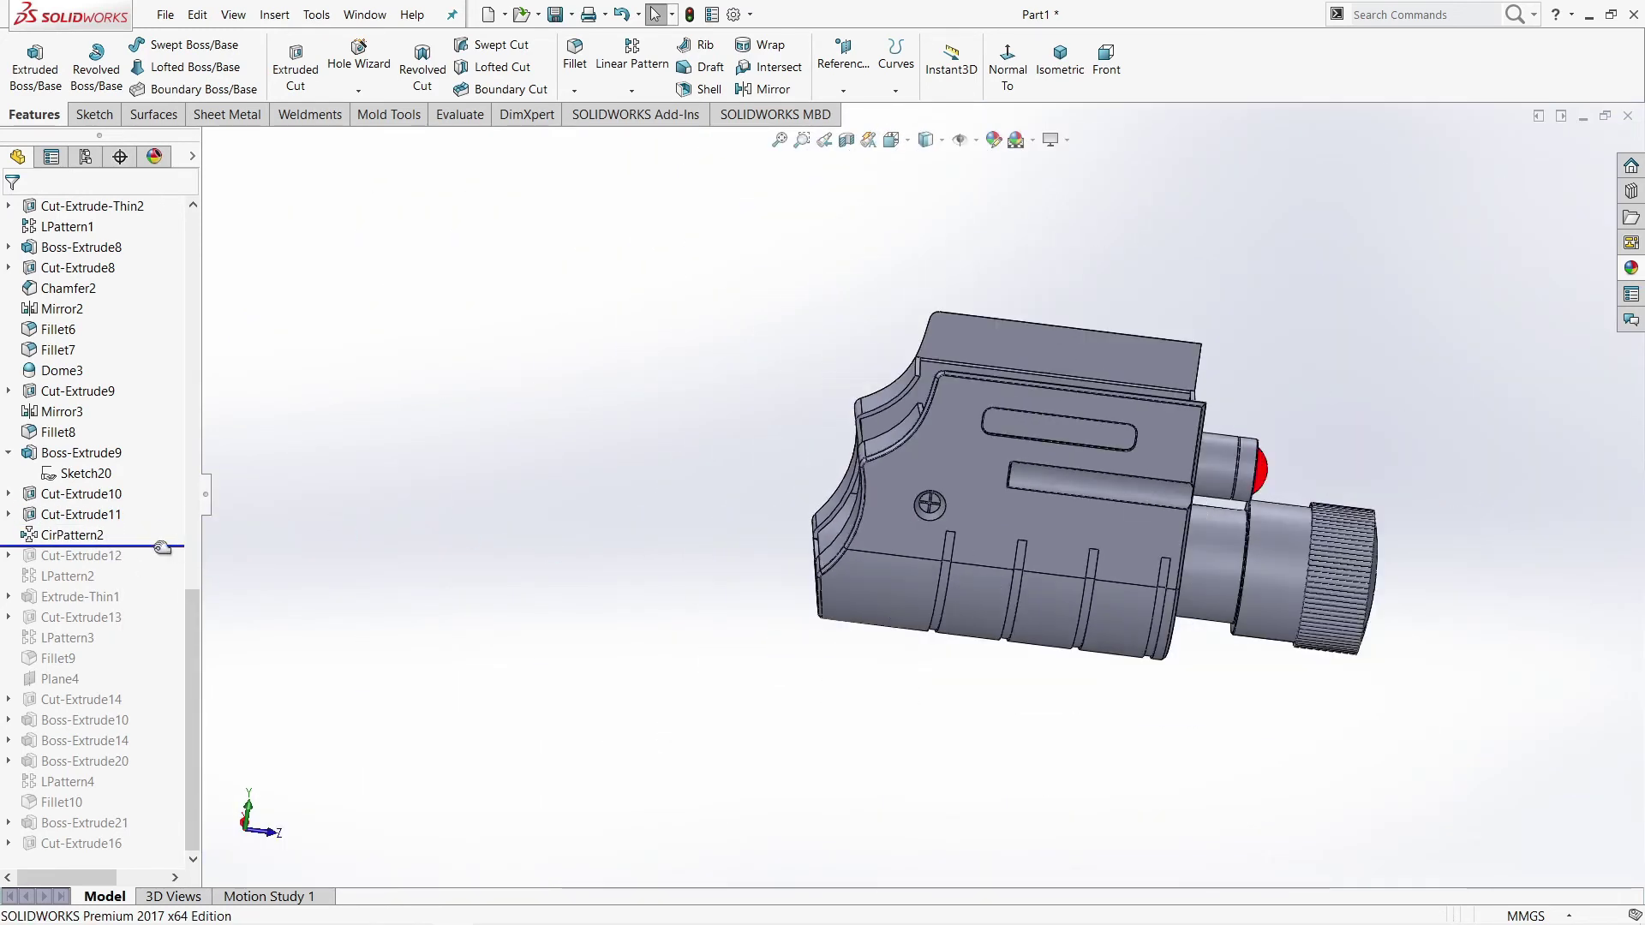
pyautogui.moveTo(162, 548); pyautogui.dragTo(157, 574)
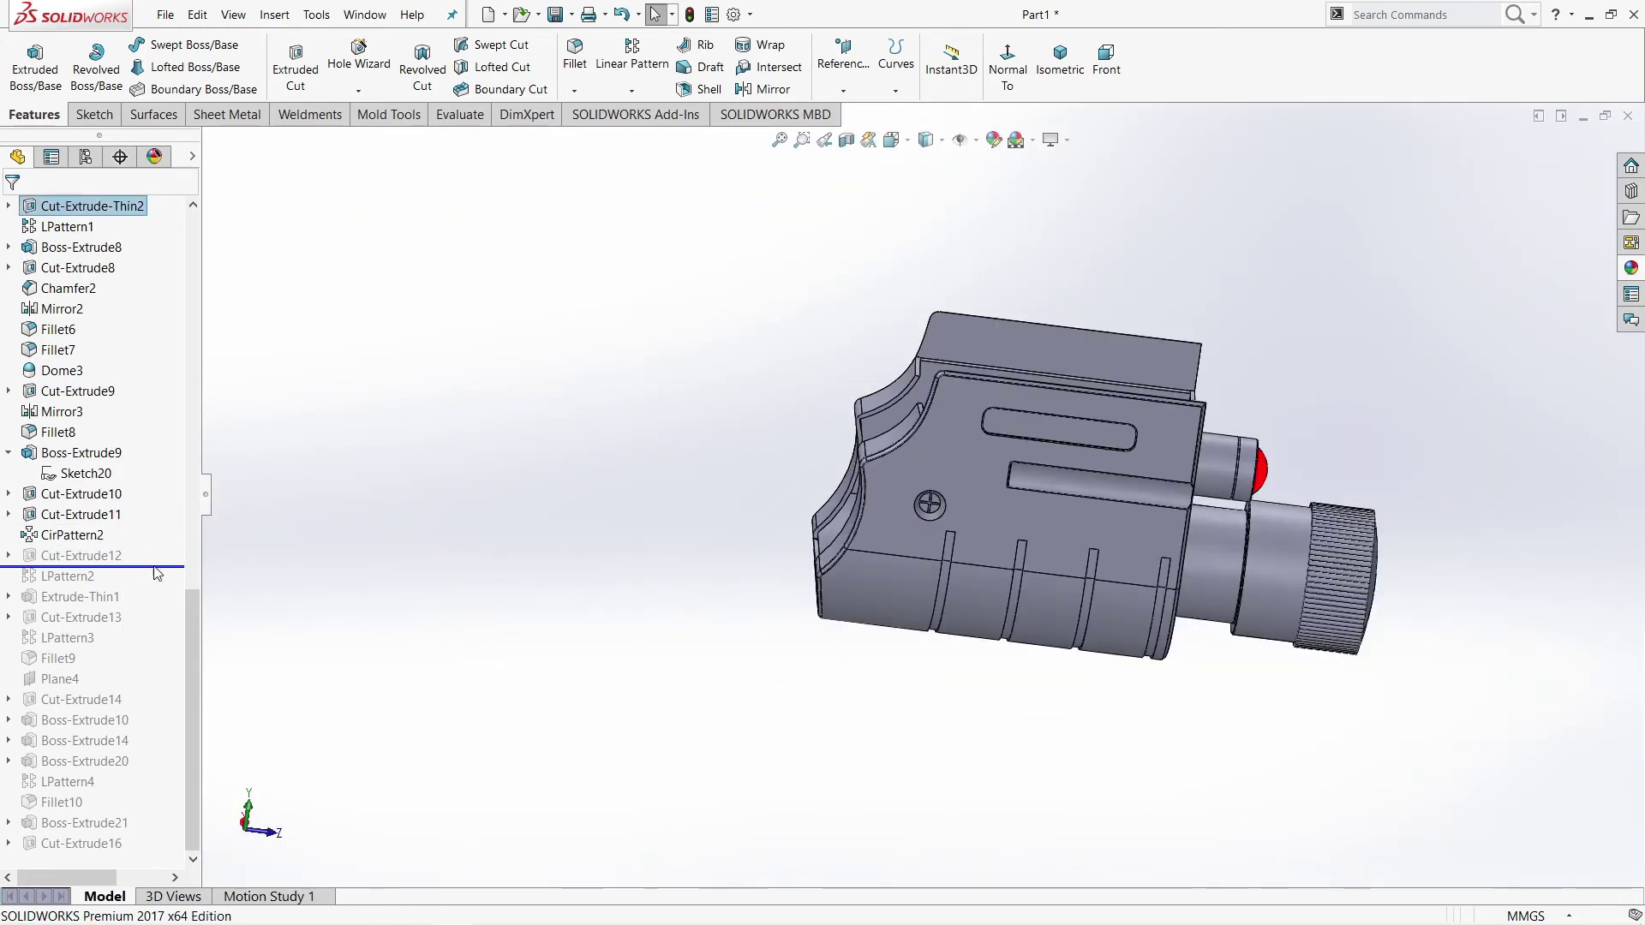
# Step: Review Cut-Extrude12's up-to-surface cut settings and accept them
pyautogui.click(106, 560)
pyautogui.click(121, 506)
pyautogui.scroll(-1, 1148, 546)
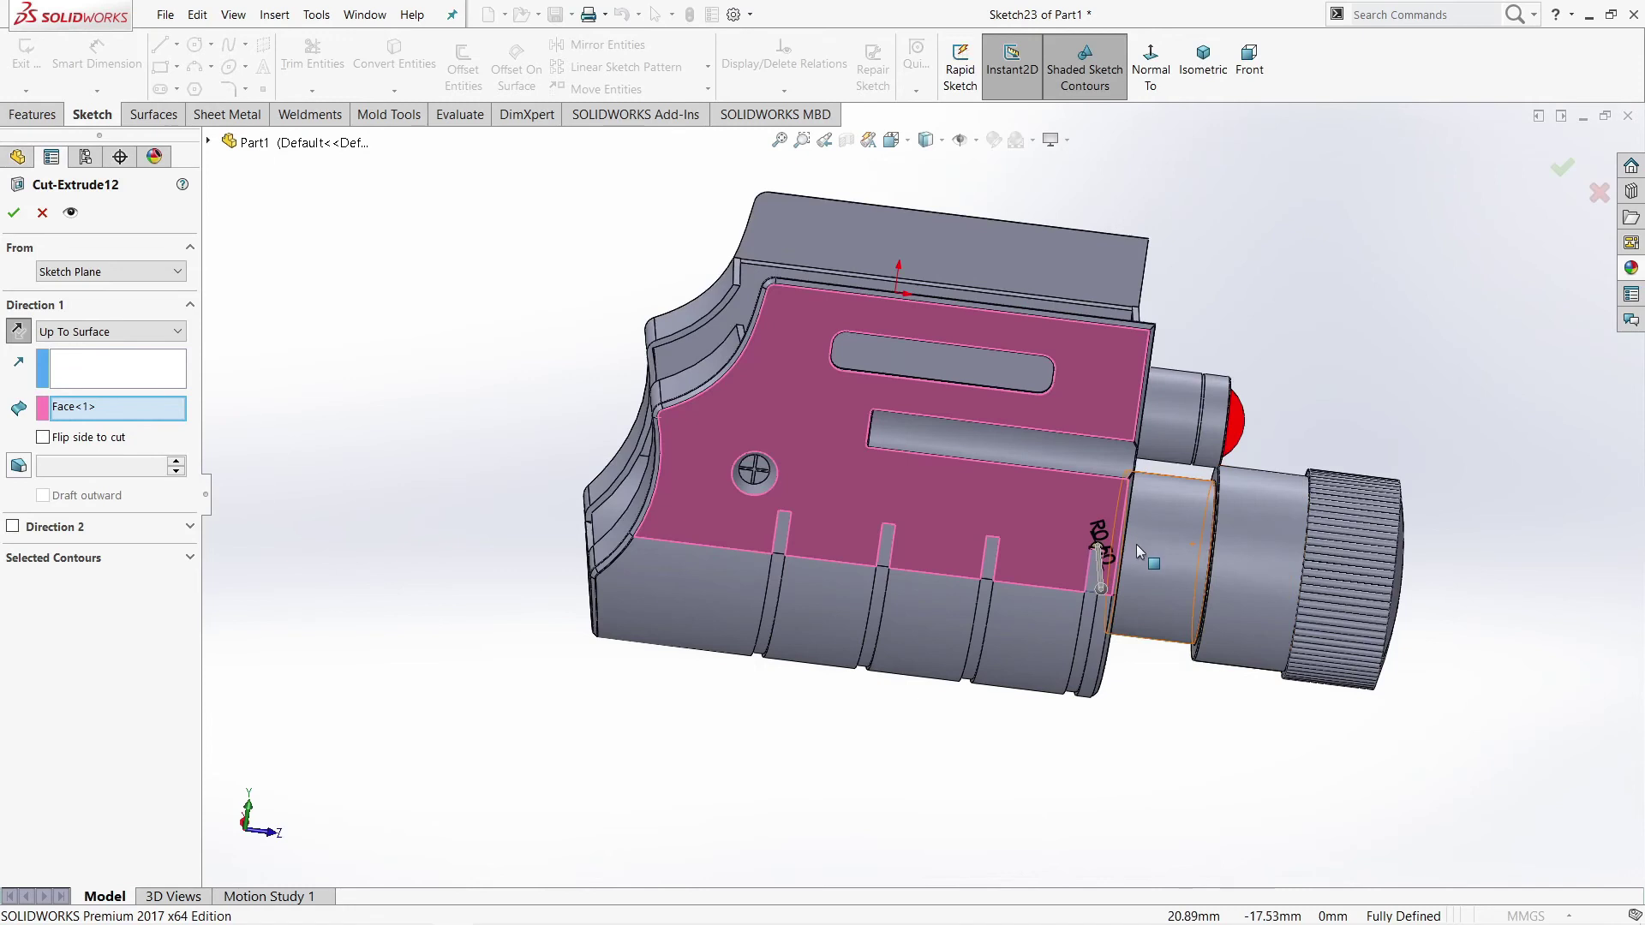
pyautogui.scroll(-2, 1136, 543)
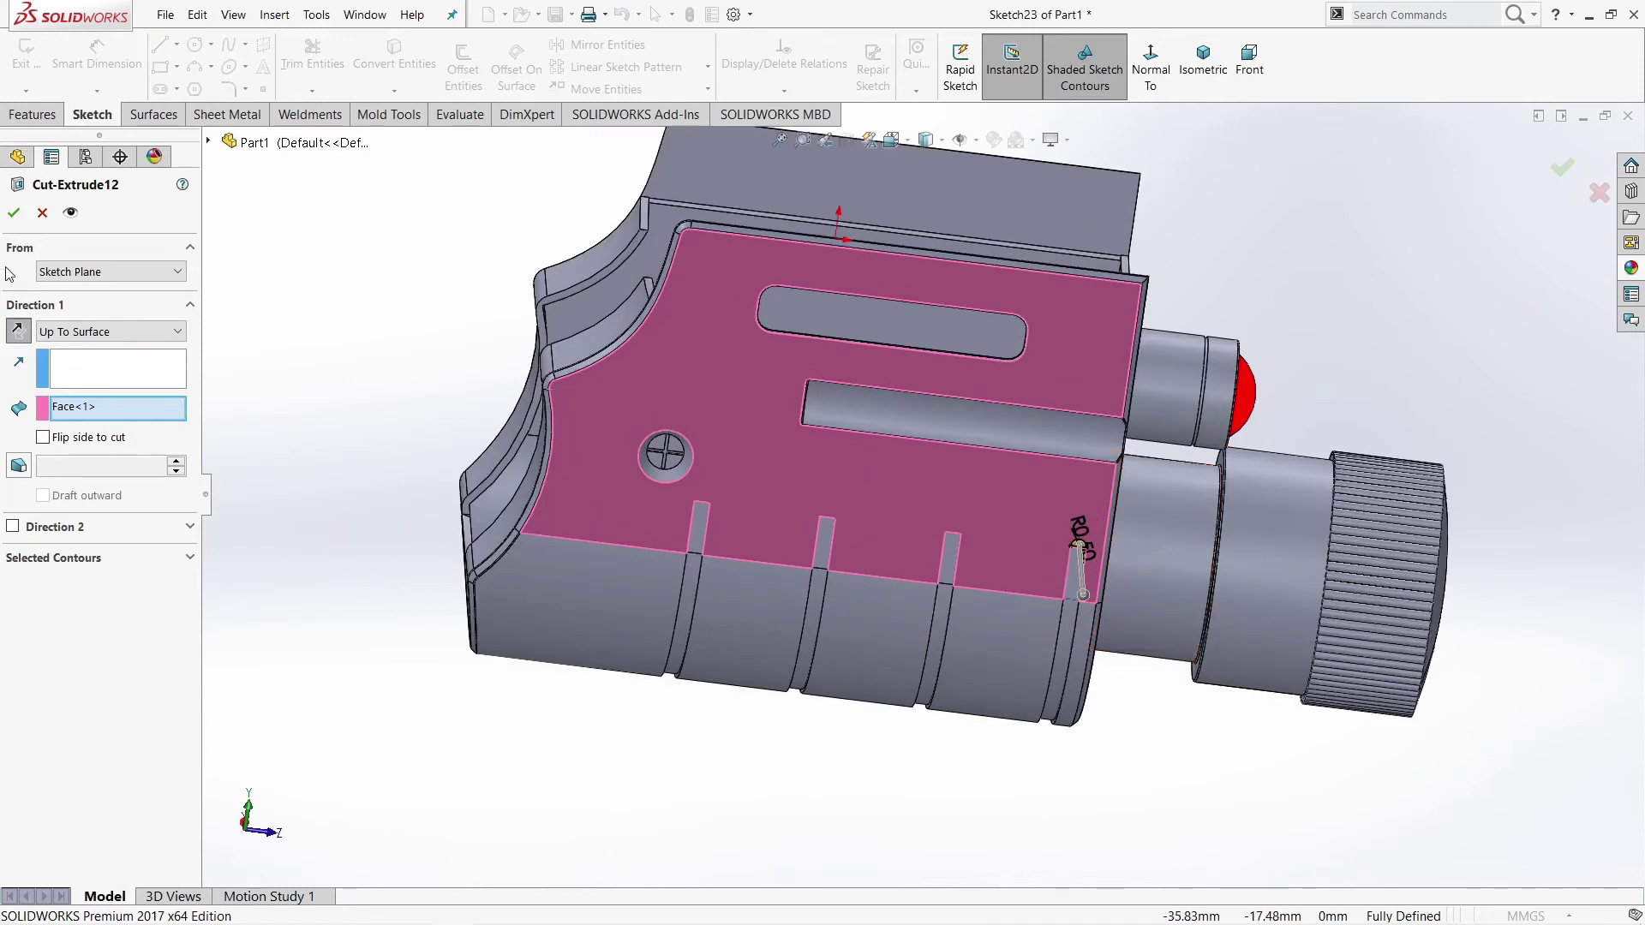
pyautogui.click(14, 215)
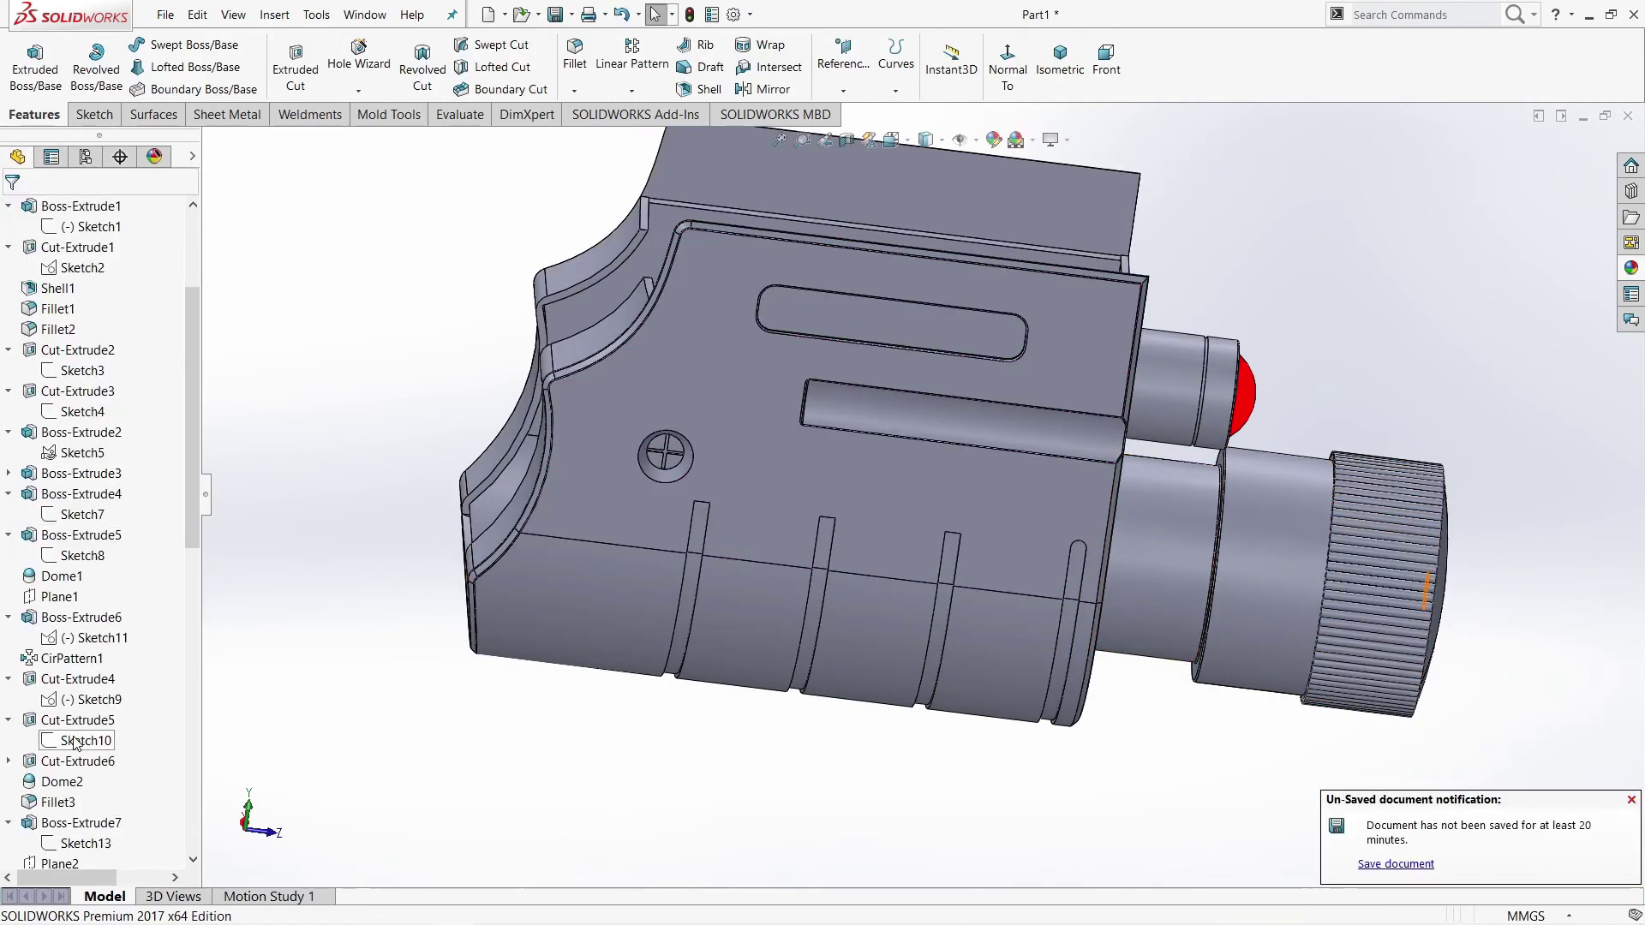
pyautogui.scroll(-2, 75, 725)
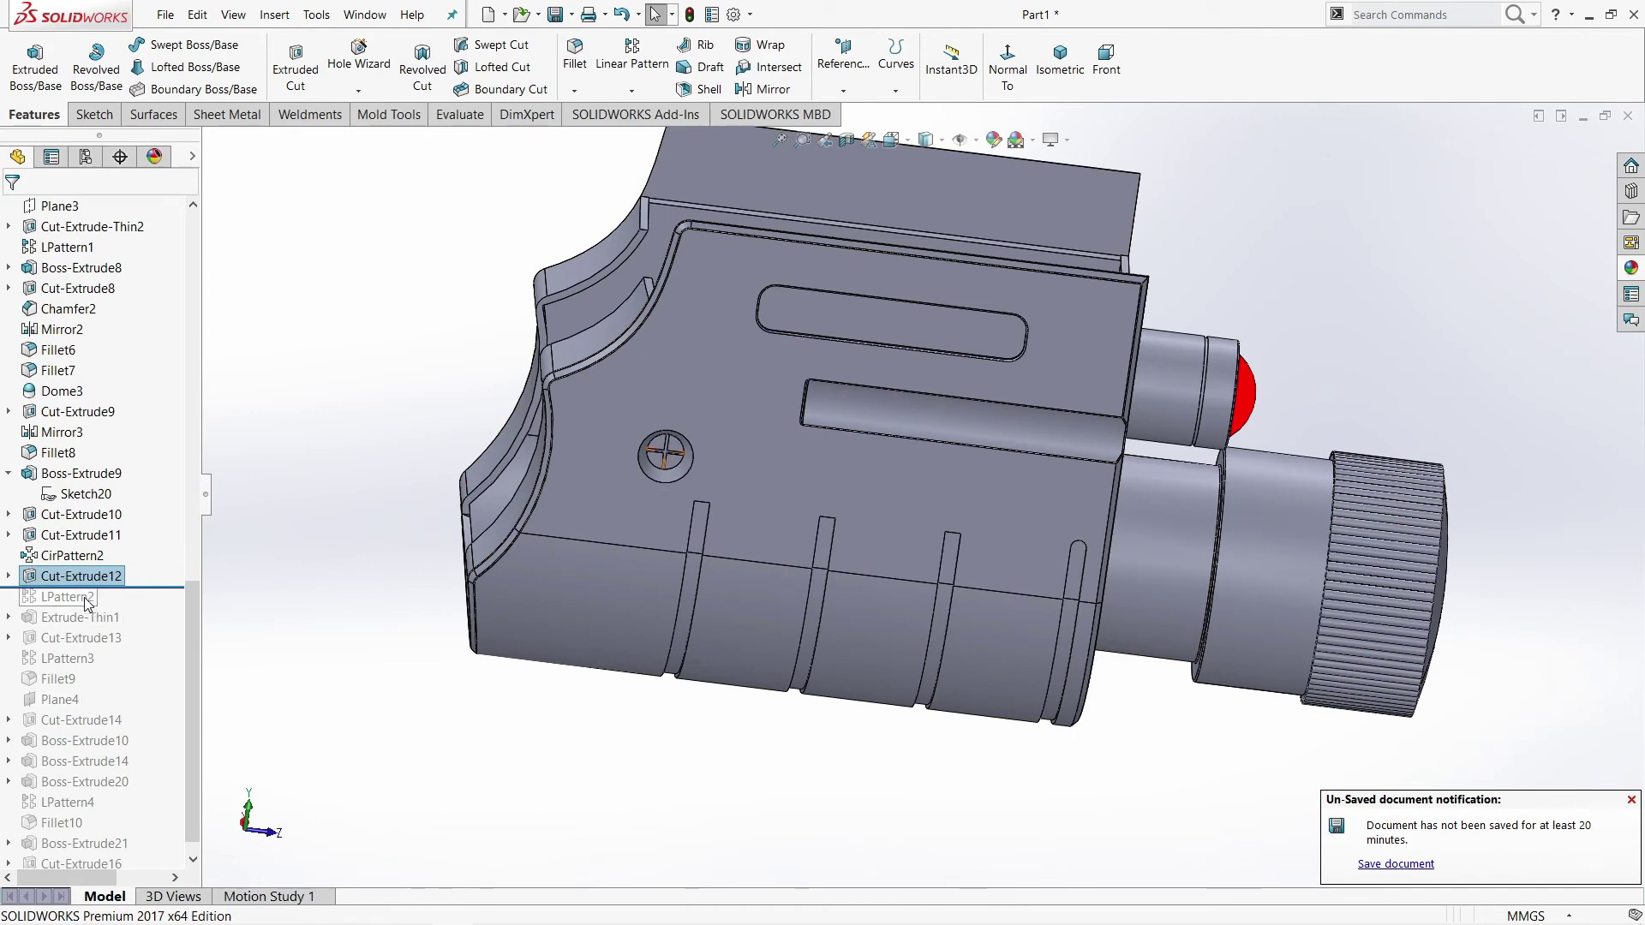
# Step: Restore LPattern2's patterned grooves and Extrude-Thin1 along the lower body
pyautogui.moveTo(150, 606); pyautogui.dragTo(150, 608)
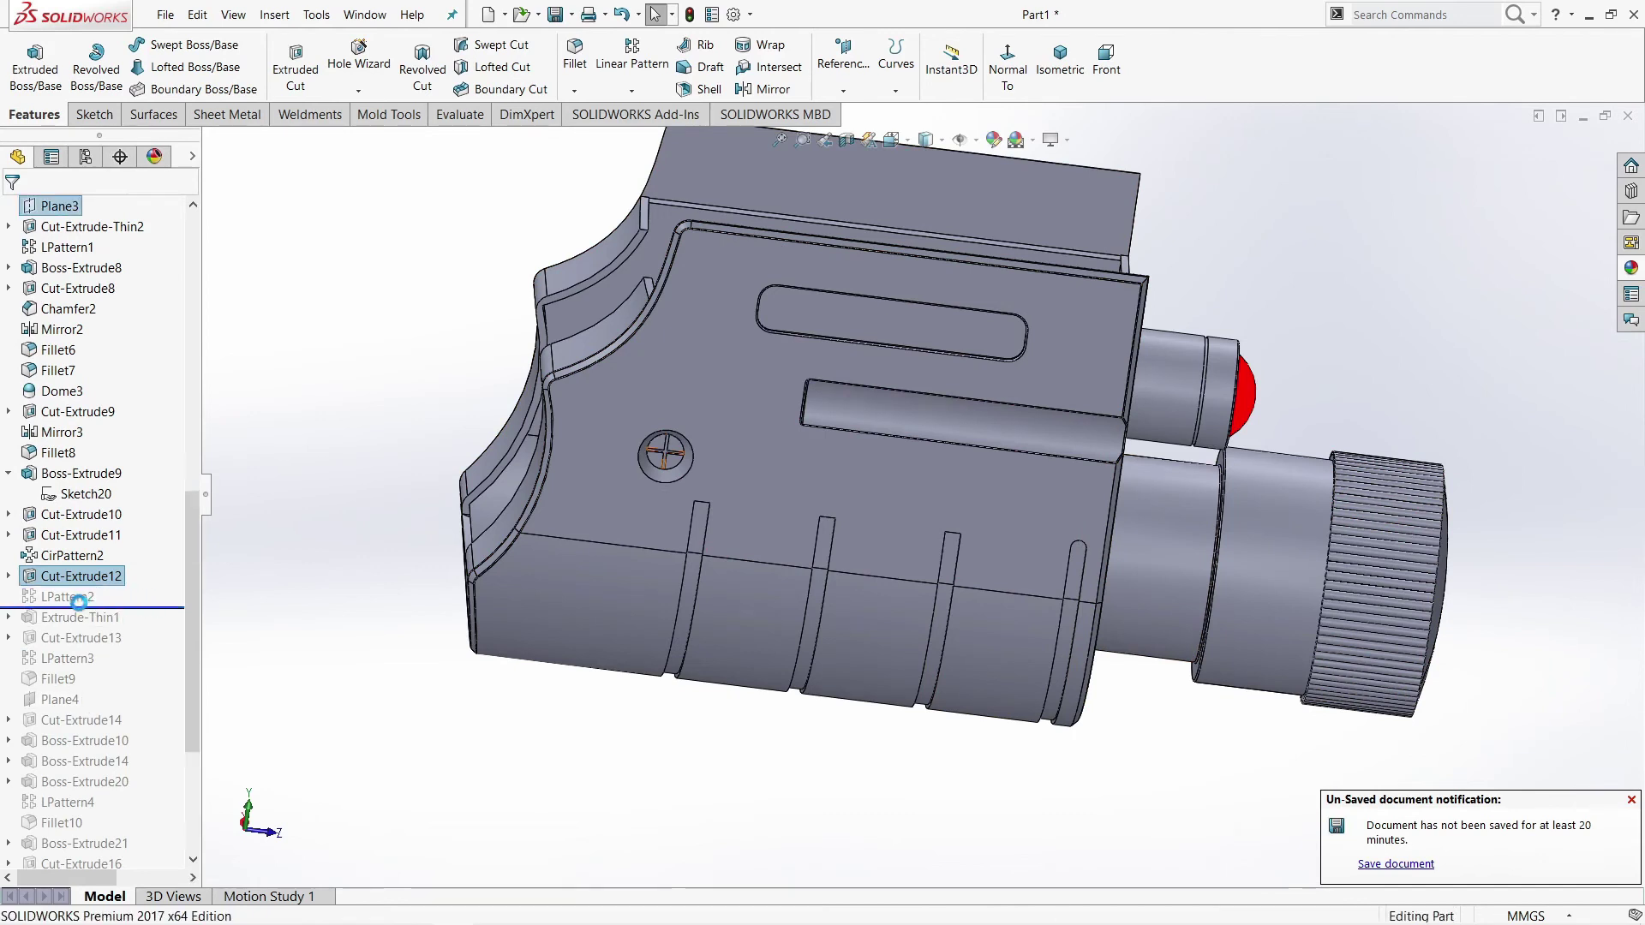
pyautogui.click(83, 597)
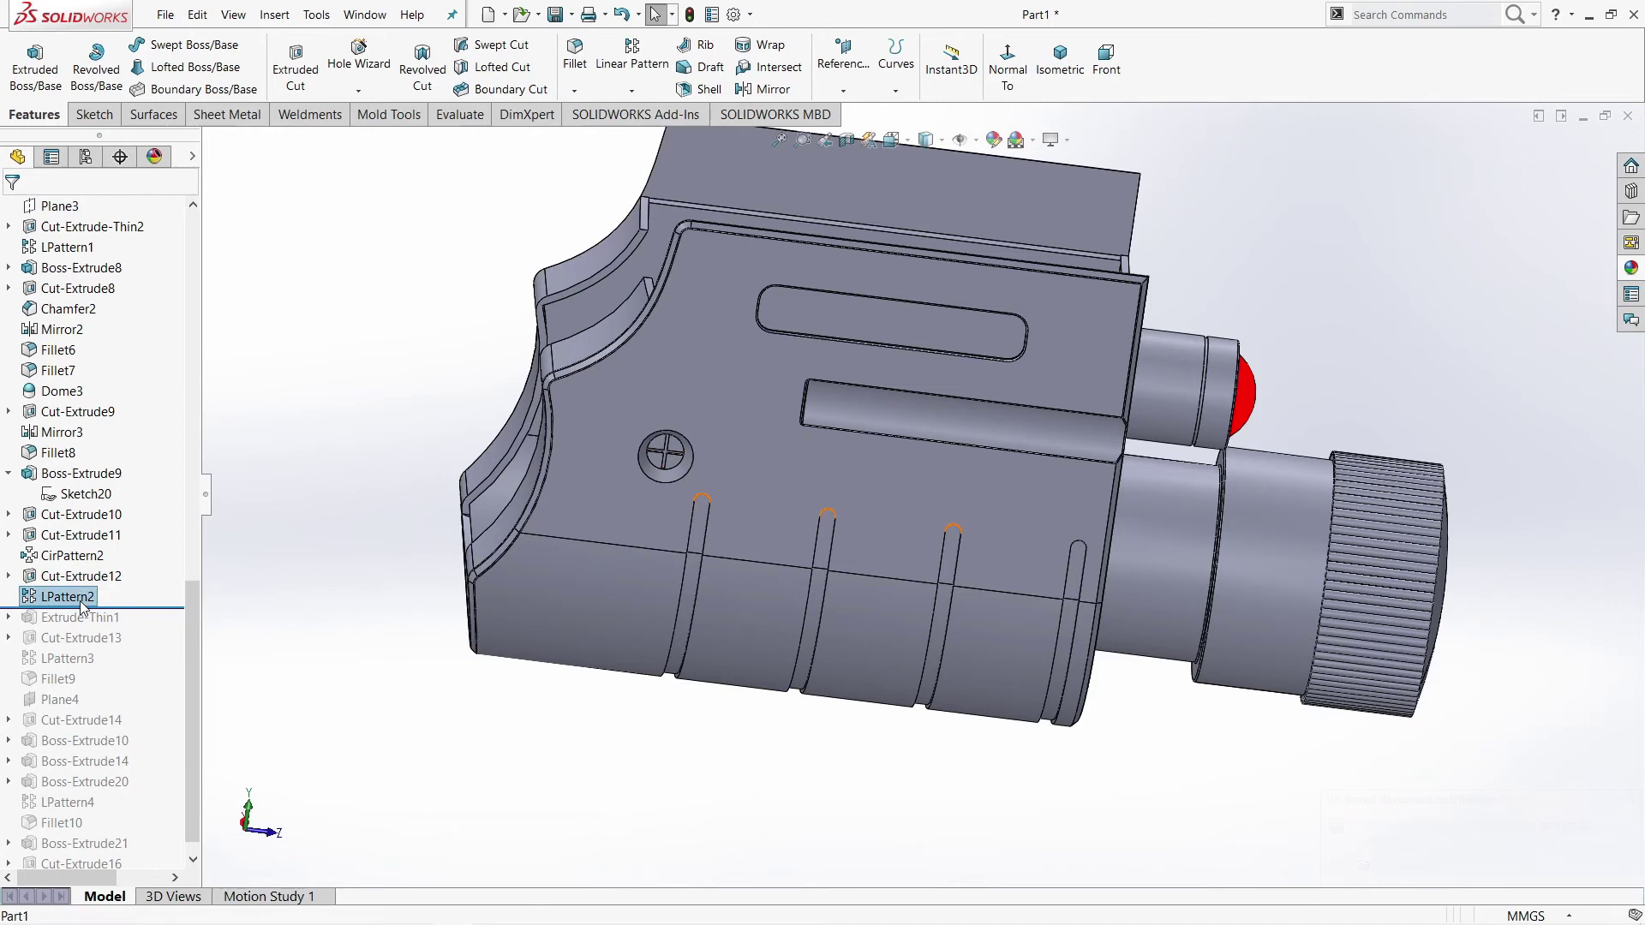
pyautogui.moveTo(713, 655); pyautogui.dragTo(702, 456, button='middle')
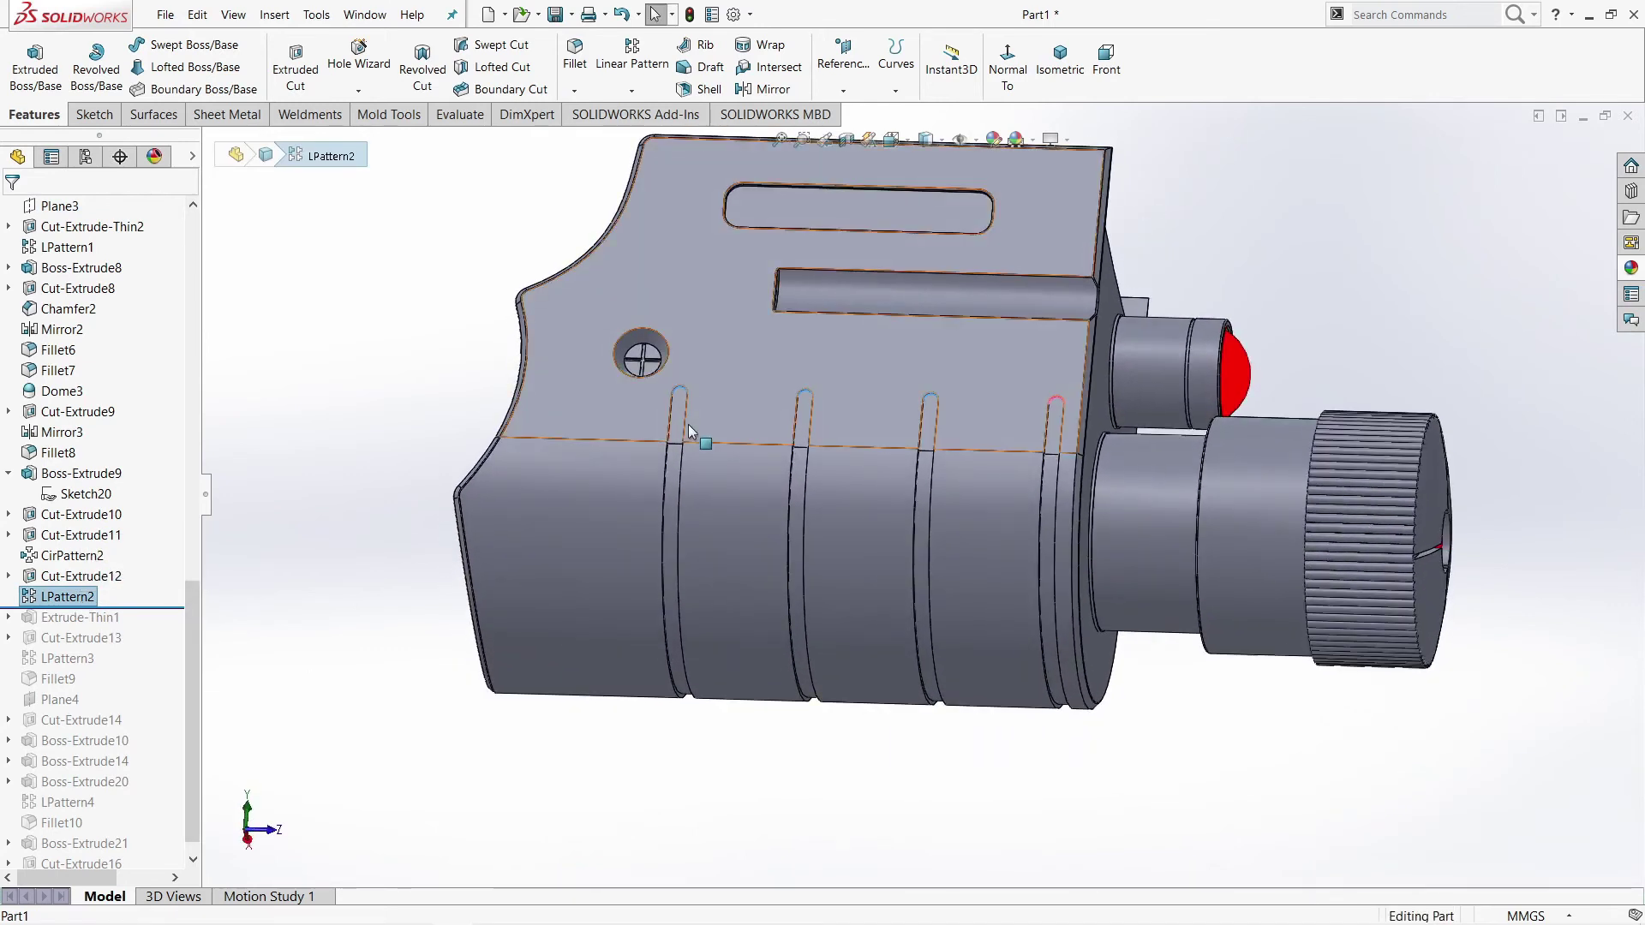
pyautogui.scroll(-3, 692, 403)
pyautogui.scroll(-3, 697, 389)
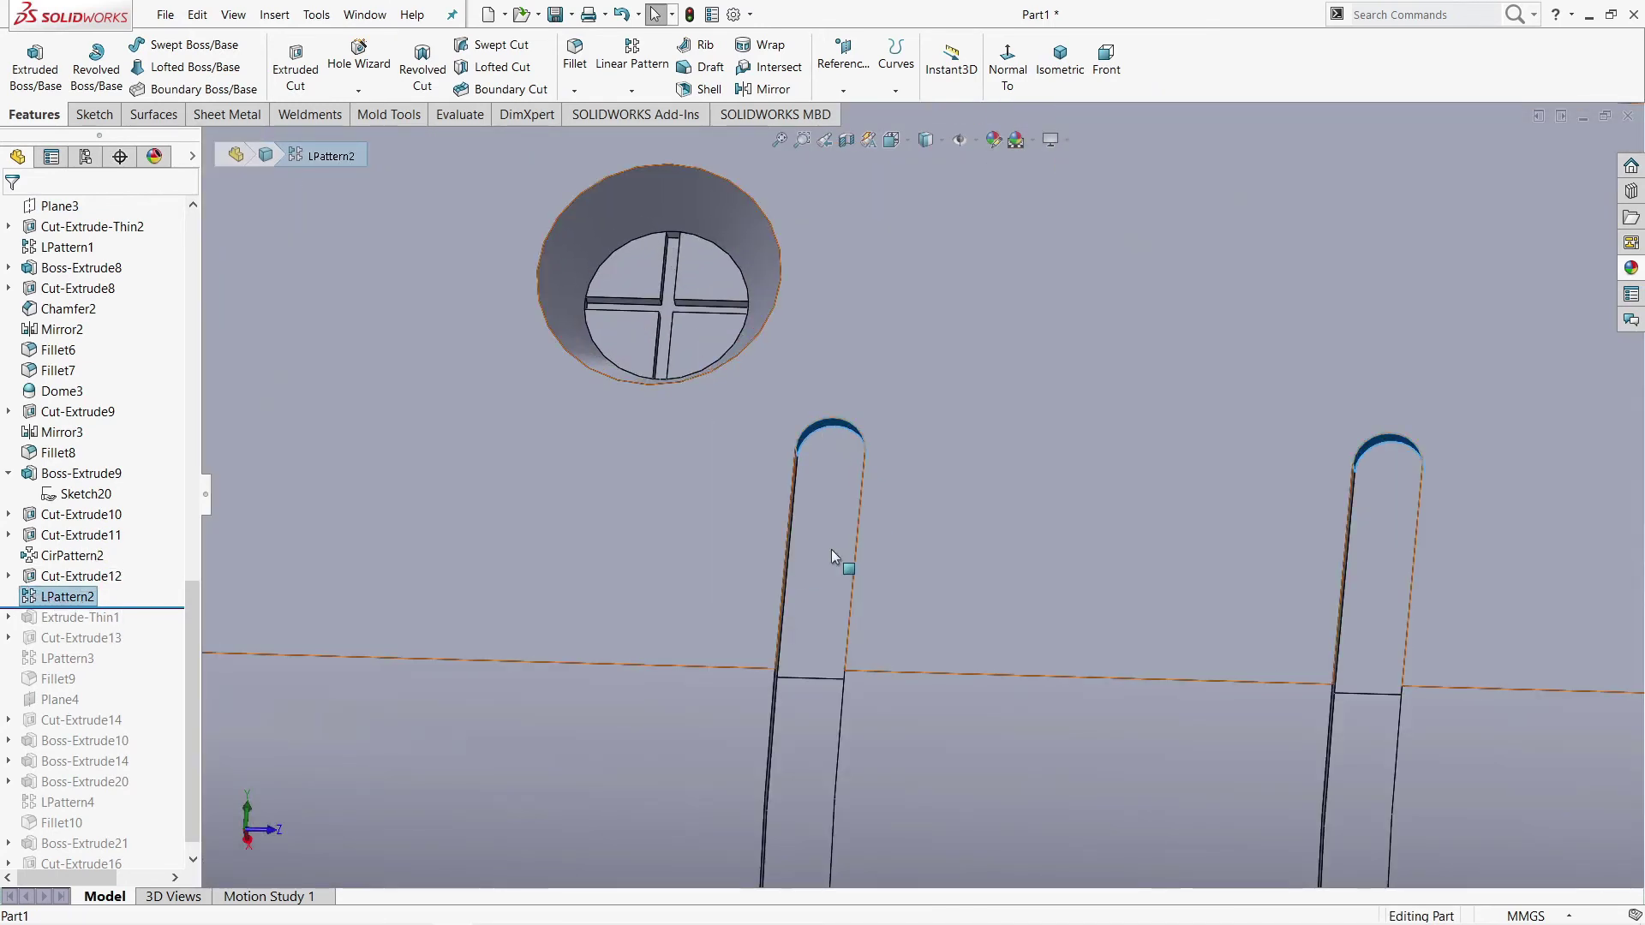
pyautogui.scroll(5, 835, 555)
pyautogui.scroll(2, 1062, 564)
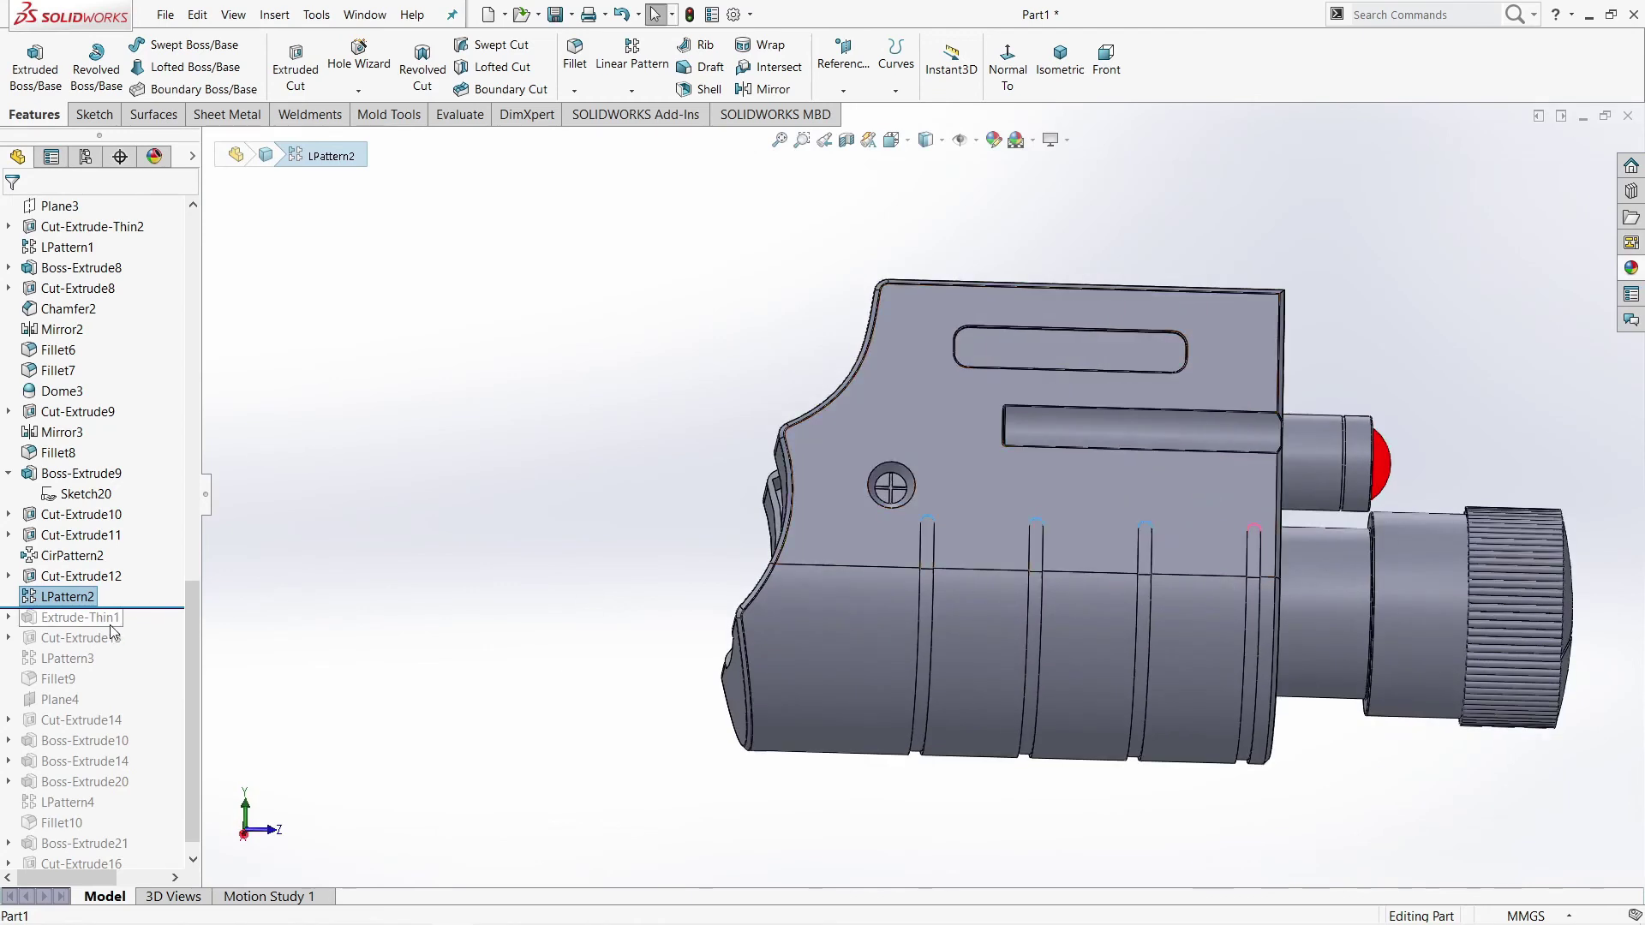
pyautogui.moveTo(137, 608); pyautogui.dragTo(103, 629)
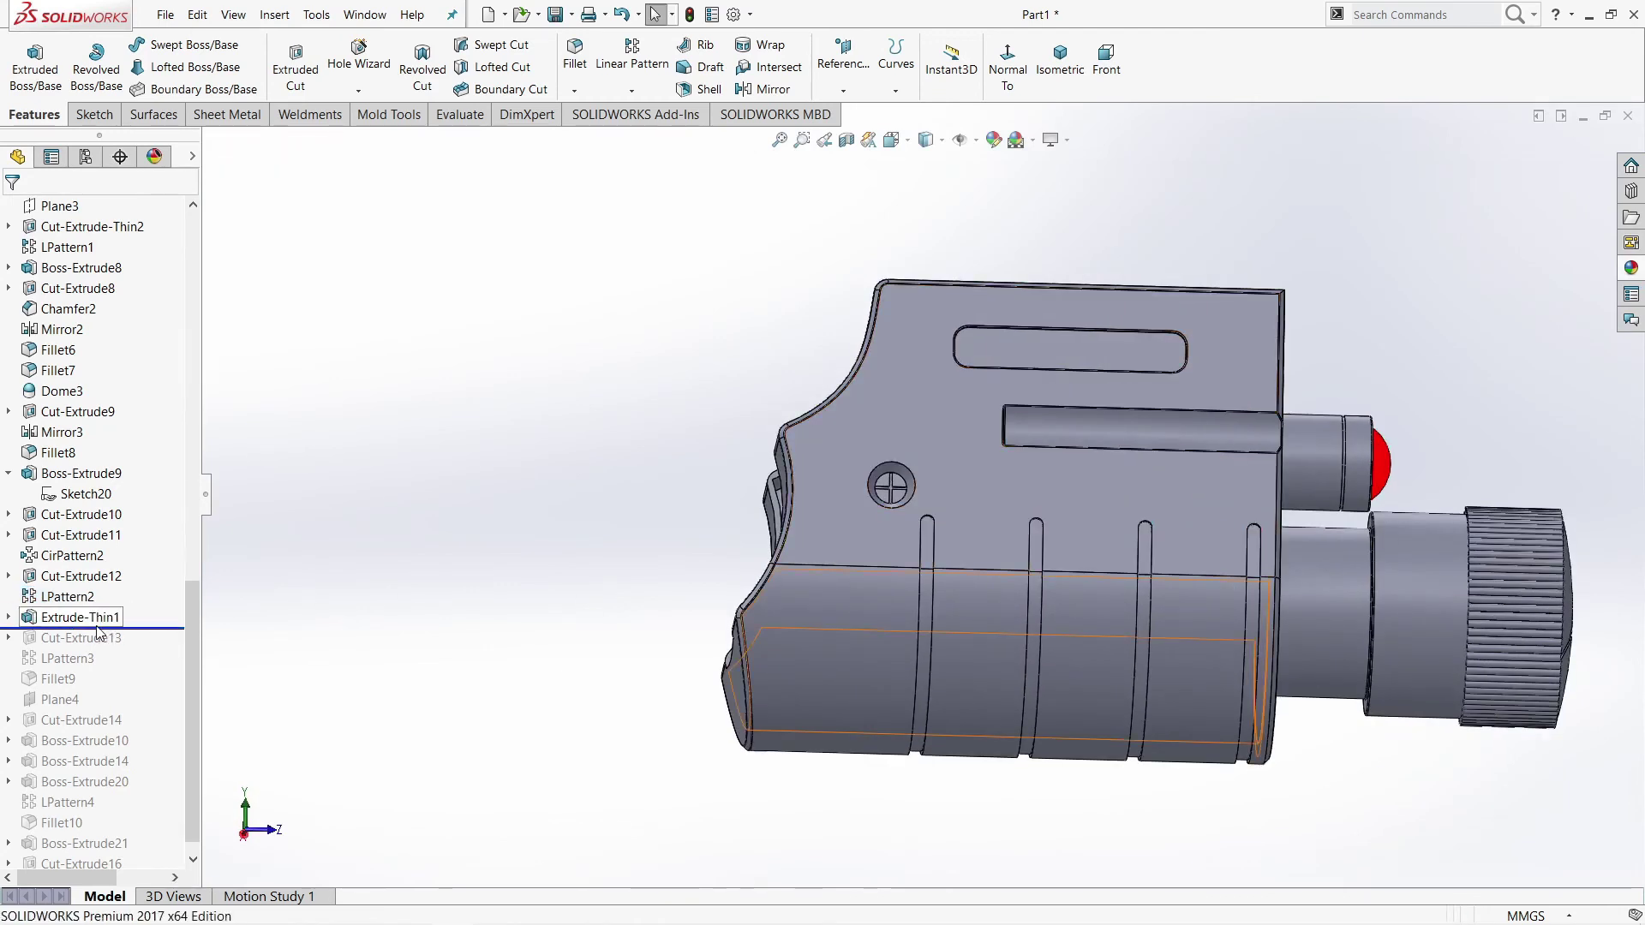
pyautogui.click(98, 619)
pyautogui.moveTo(960, 548)
pyautogui.mouseDown(button='middle')
pyautogui.moveTo(830, 829)
pyautogui.moveTo(882, 800)
pyautogui.mouseUp(button='middle')
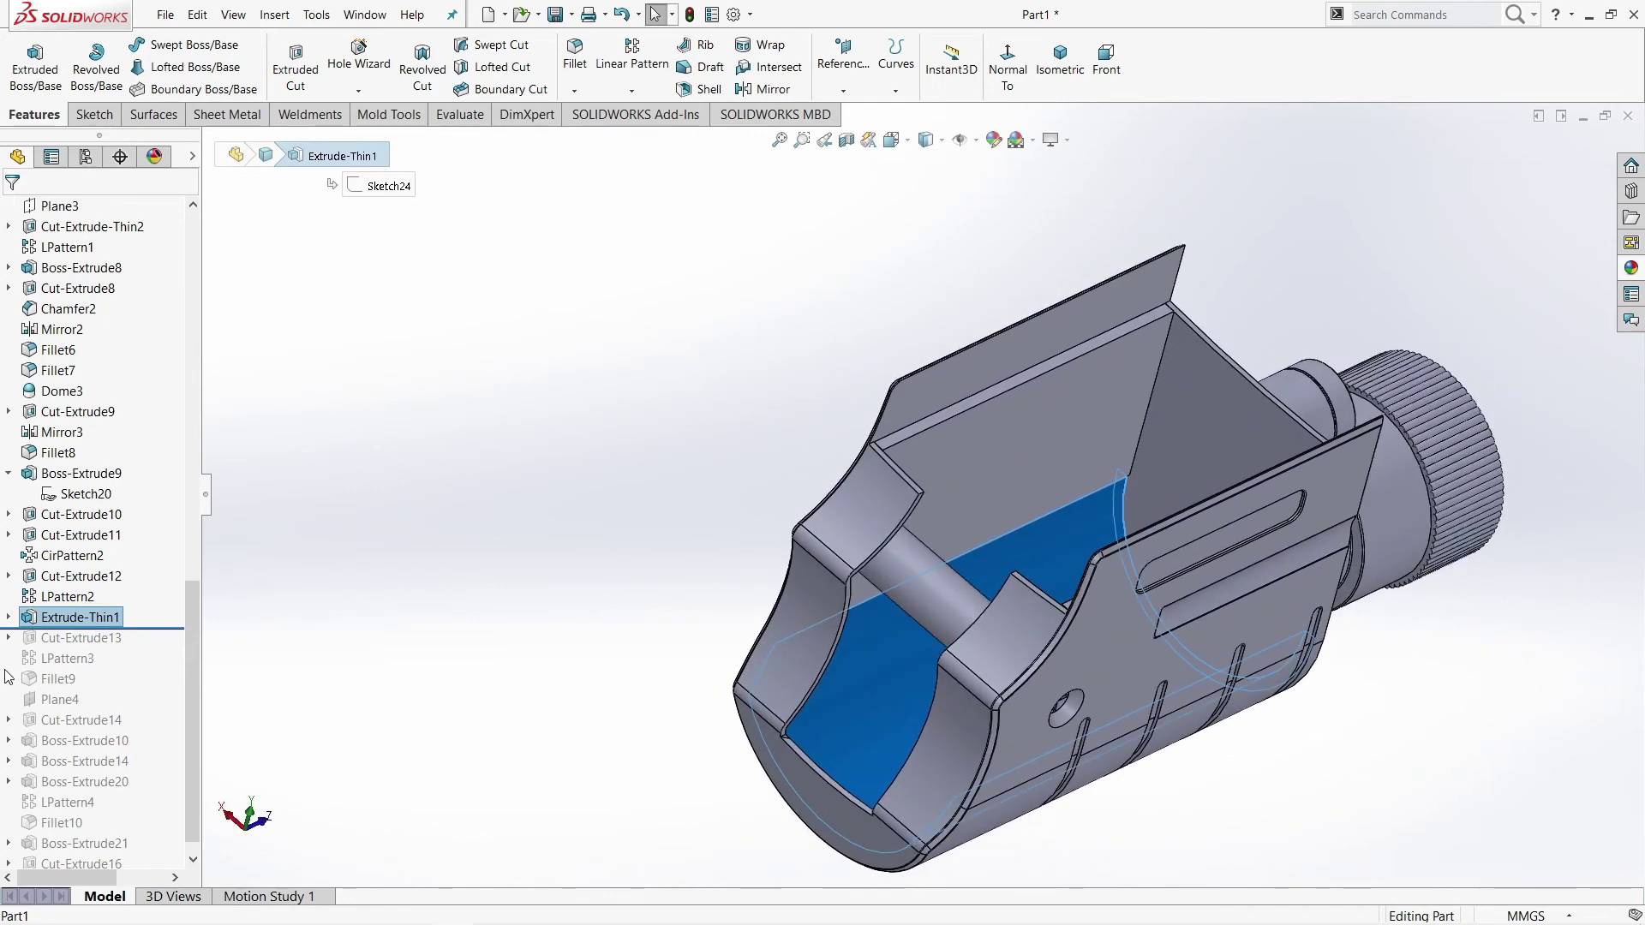
pyautogui.click(52, 618)
pyautogui.click(34, 597)
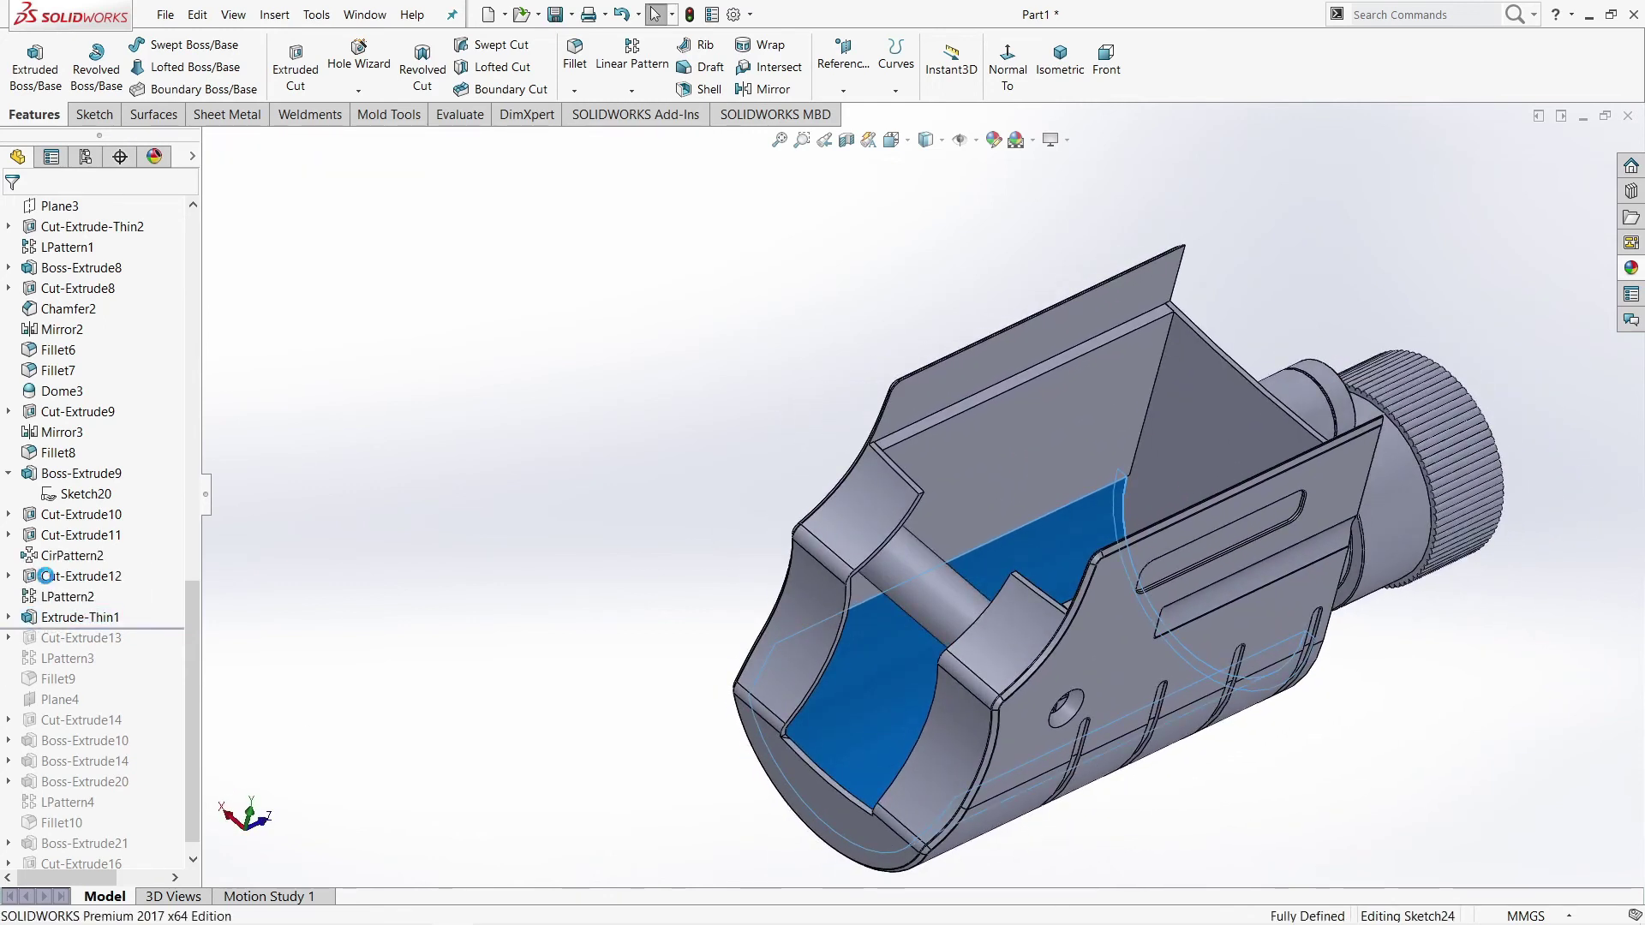
pyautogui.moveTo(1073, 622)
pyautogui.mouseDown(button='middle')
pyautogui.moveTo(929, 717)
pyautogui.moveTo(1133, 760)
pyautogui.moveTo(857, 685)
pyautogui.mouseUp(button='middle')
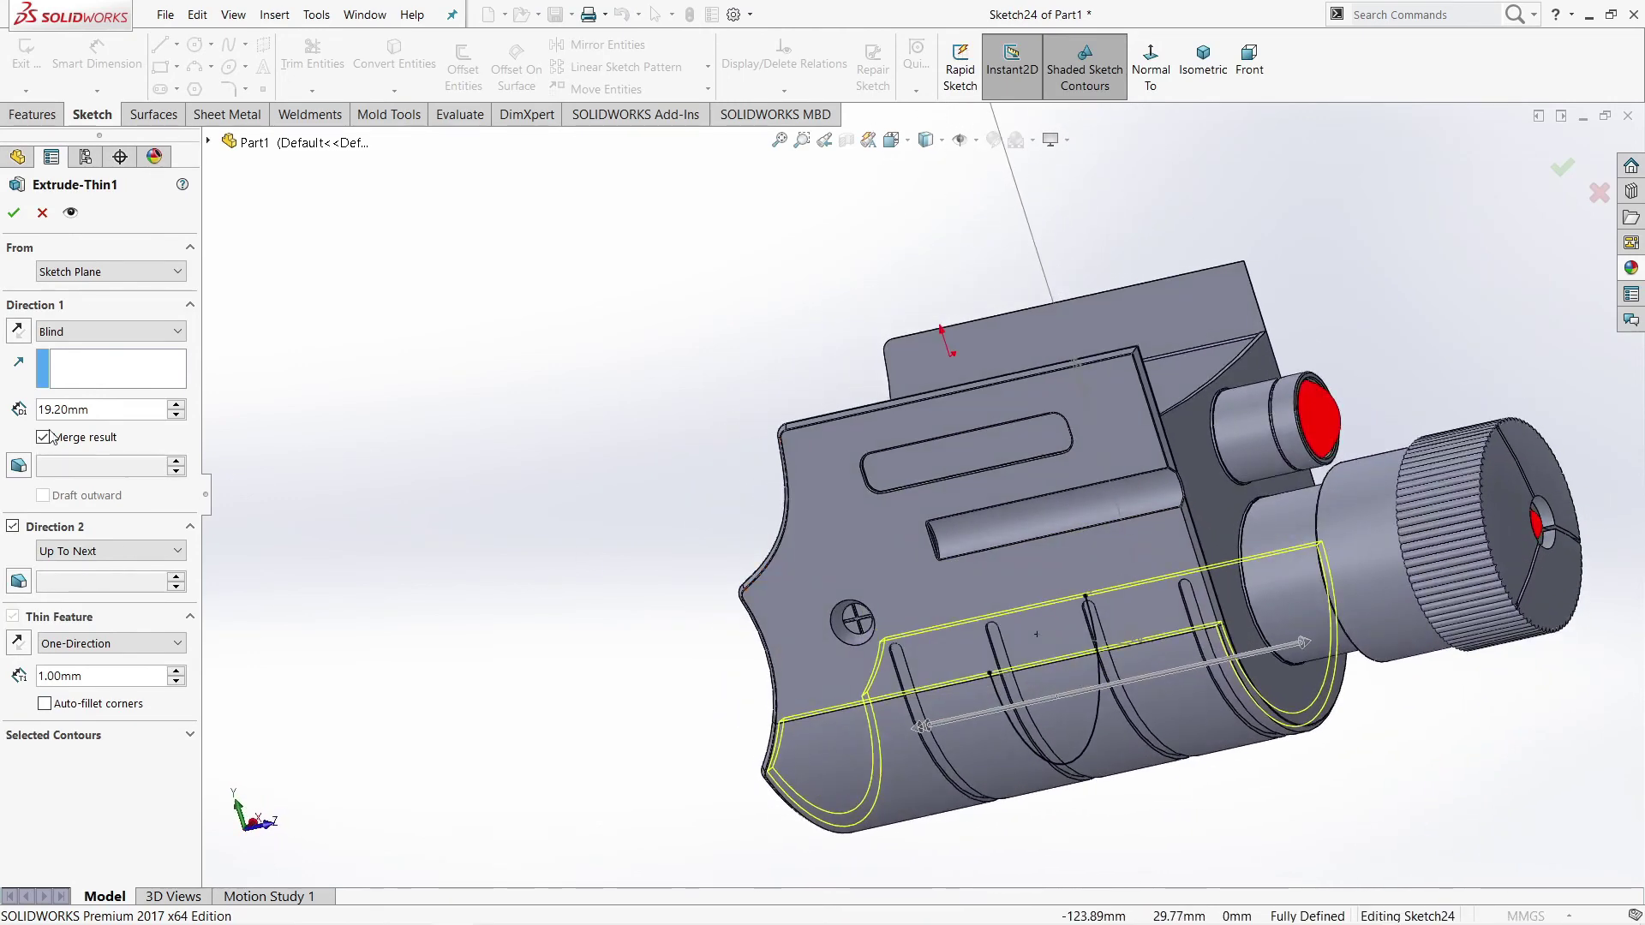
pyautogui.click(14, 215)
pyautogui.click(9, 618)
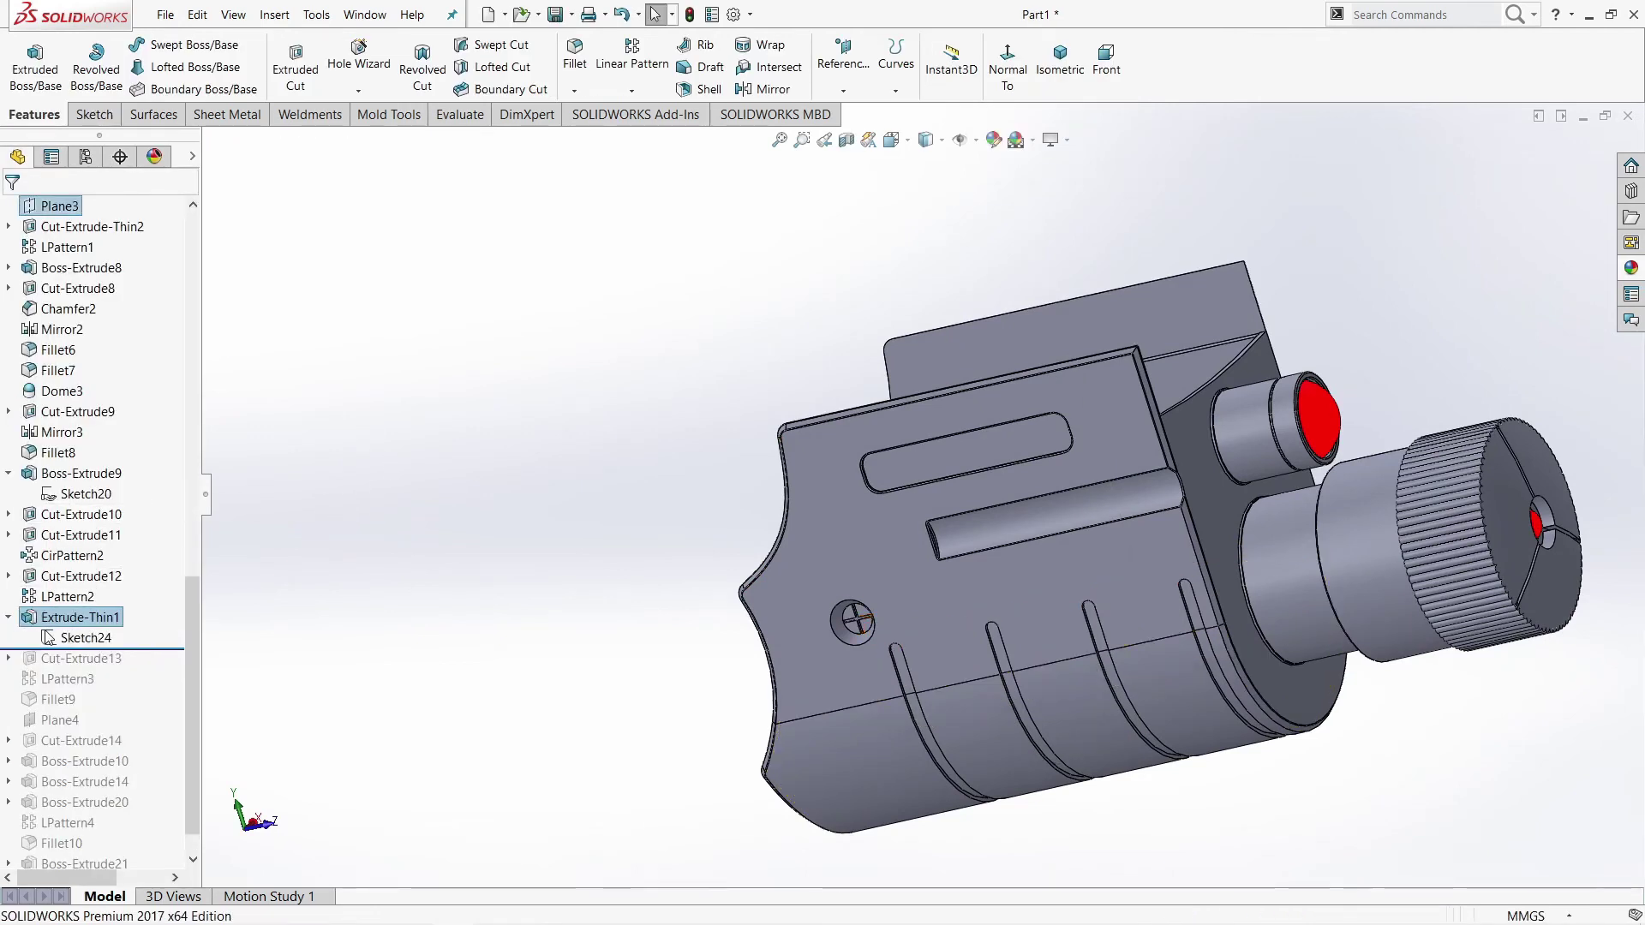
pyautogui.click(77, 638)
pyautogui.click(67, 596)
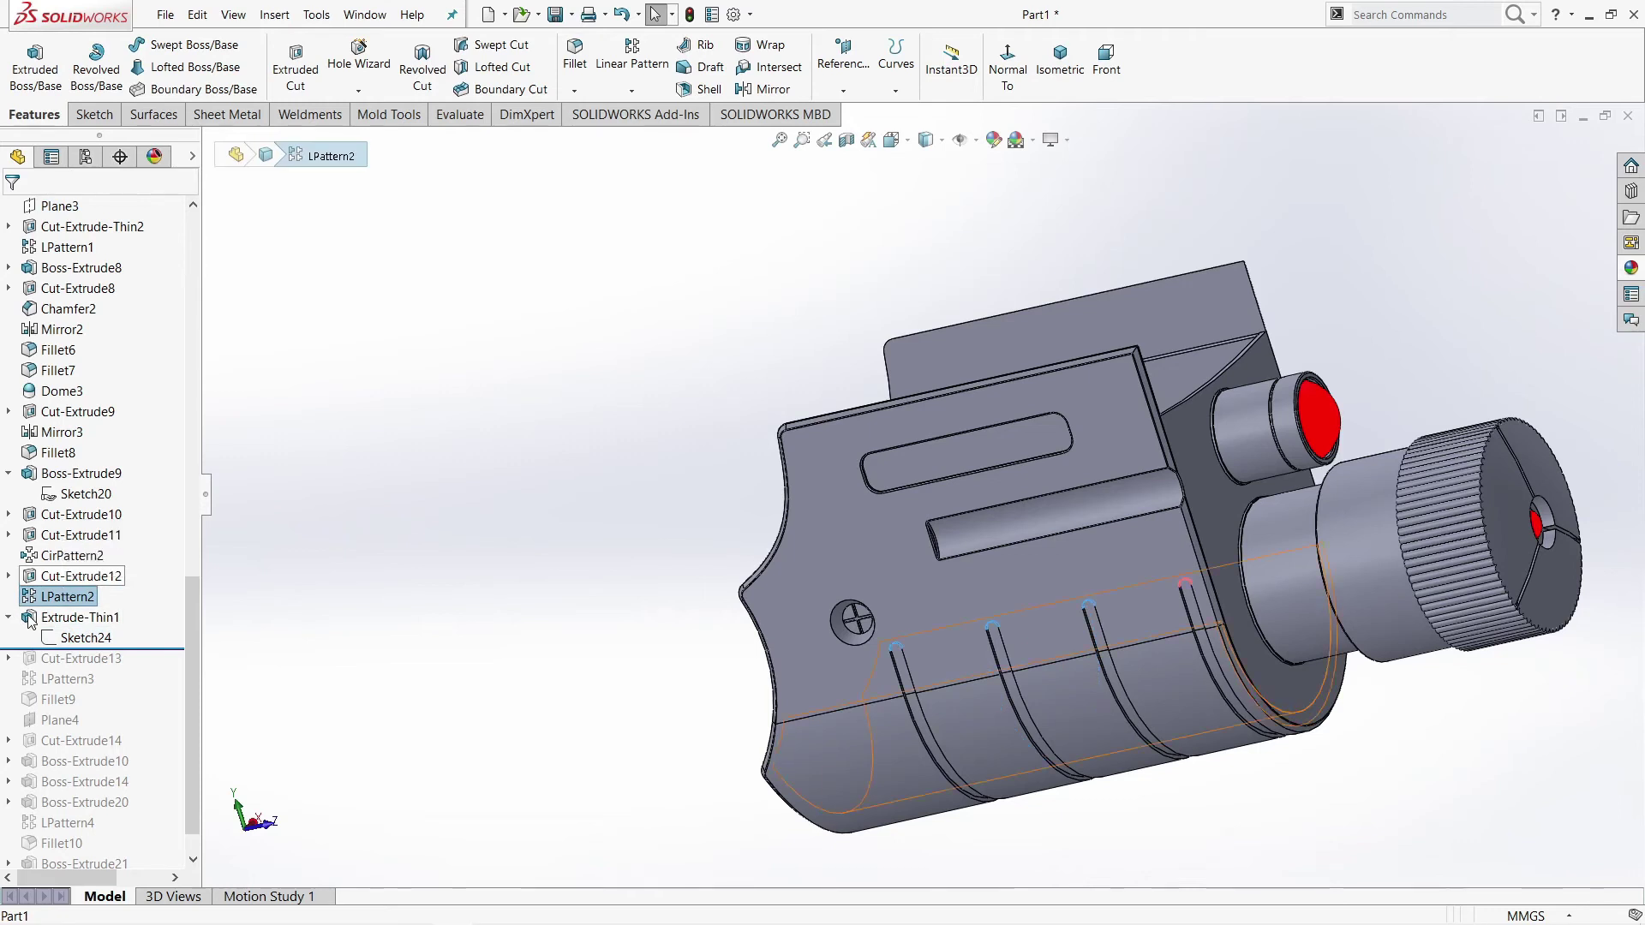
pyautogui.moveTo(872, 582); pyautogui.dragTo(371, 707, button='middle')
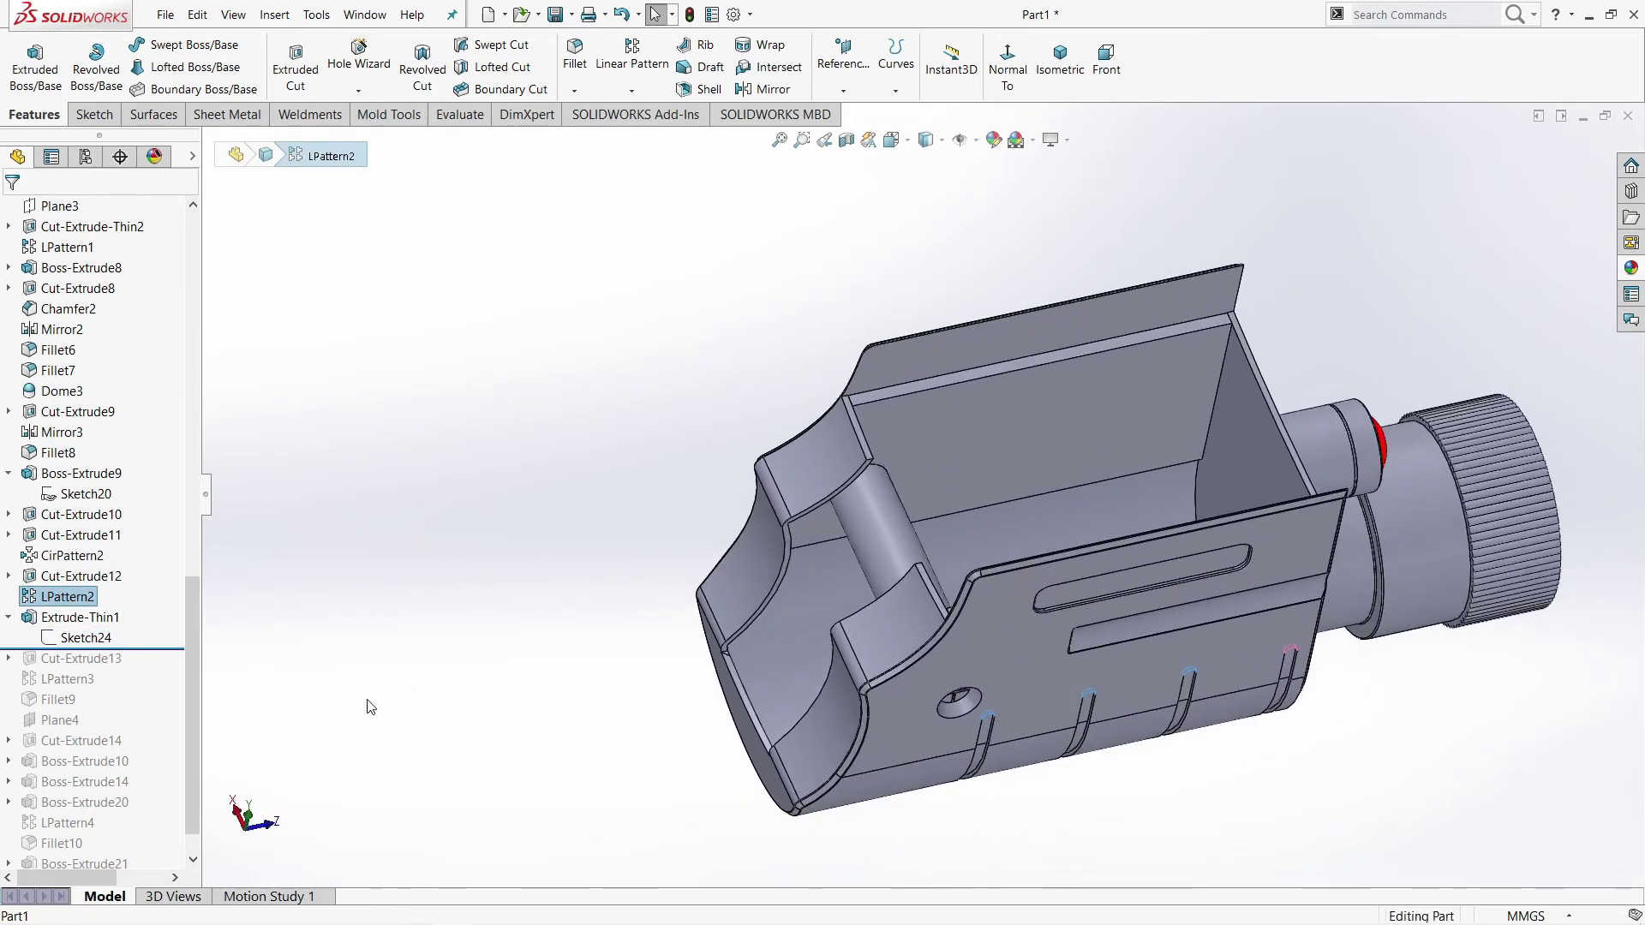
pyautogui.click(94, 638)
# Step: Inspect the fully defined 9.75 mm arc in Sketch24
pyautogui.click(102, 604)
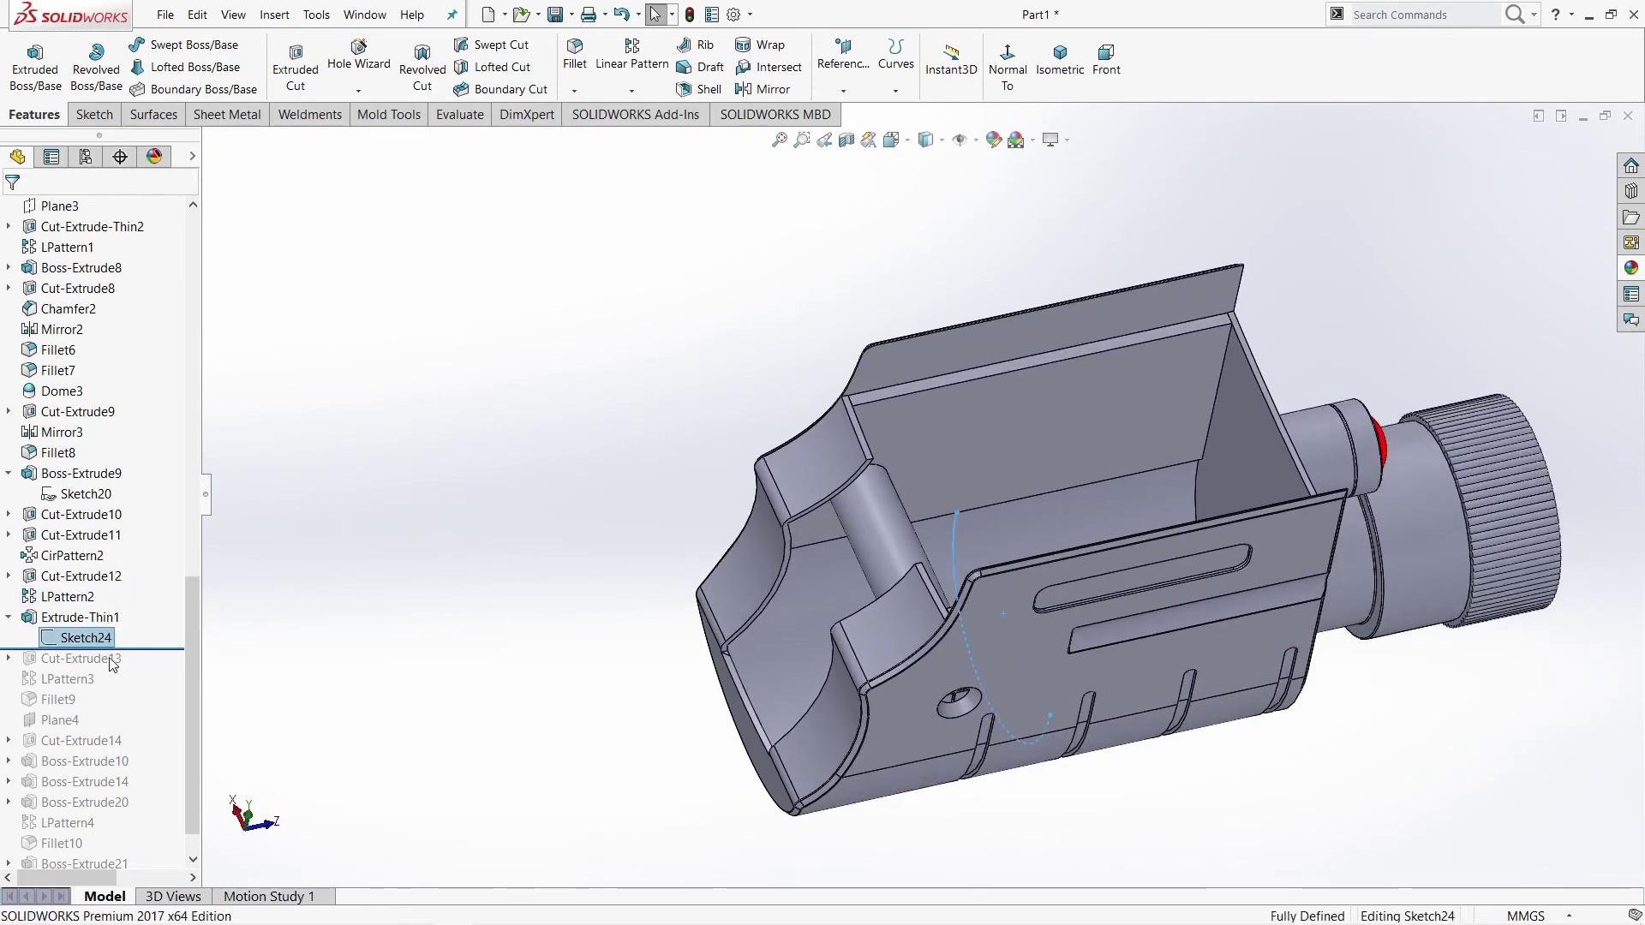
pyautogui.moveTo(765, 676); pyautogui.dragTo(1025, 711, button='middle')
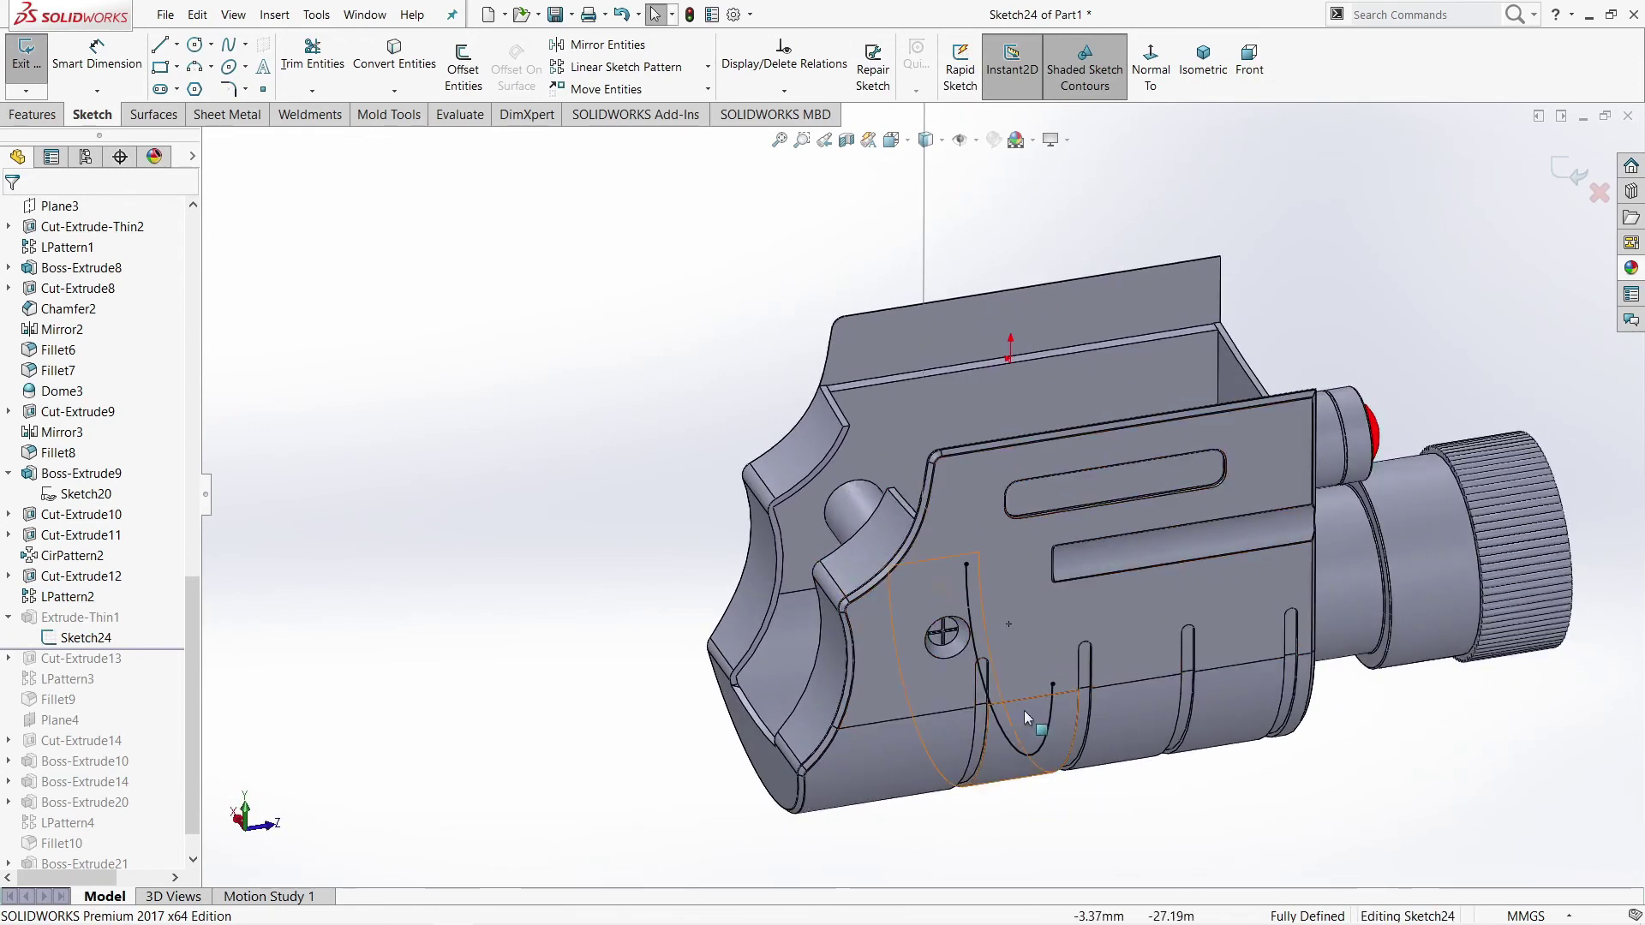
pyautogui.click(1048, 723)
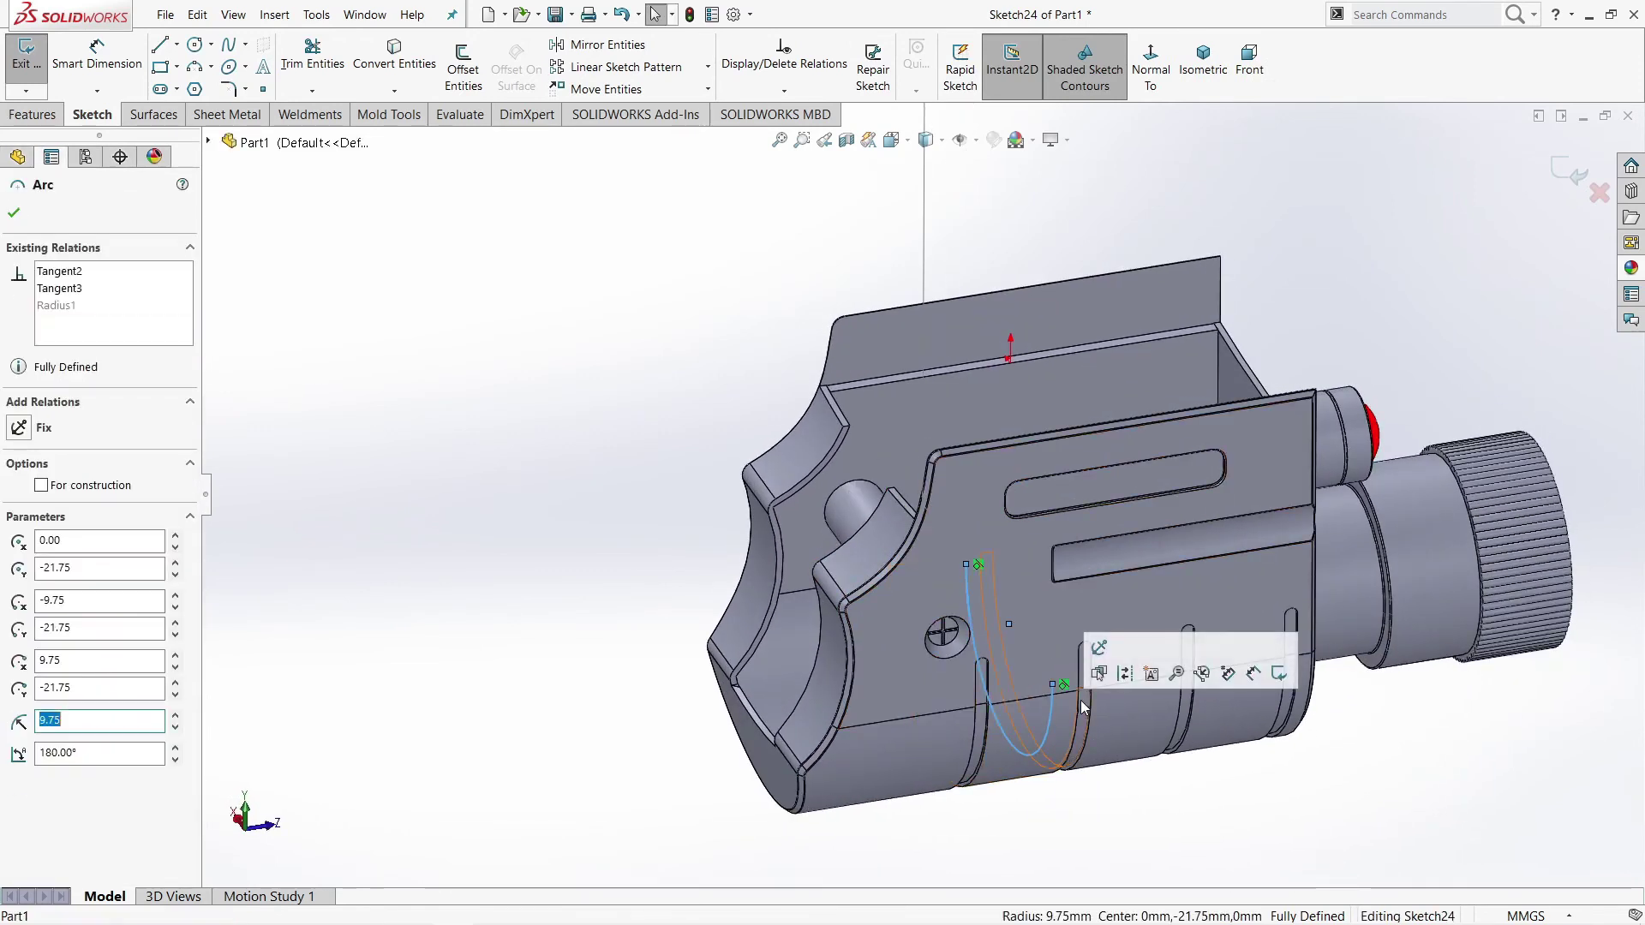
pyautogui.moveTo(1048, 723); pyautogui.dragTo(1009, 689, button='middle')
pyautogui.scroll(3, 1009, 690)
pyautogui.scroll(2, 1032, 631)
pyautogui.scroll(3, 1040, 562)
pyautogui.scroll(2, 981, 517)
pyautogui.scroll(-1, 981, 516)
pyautogui.scroll(-1, 977, 512)
pyautogui.scroll(-2, 963, 497)
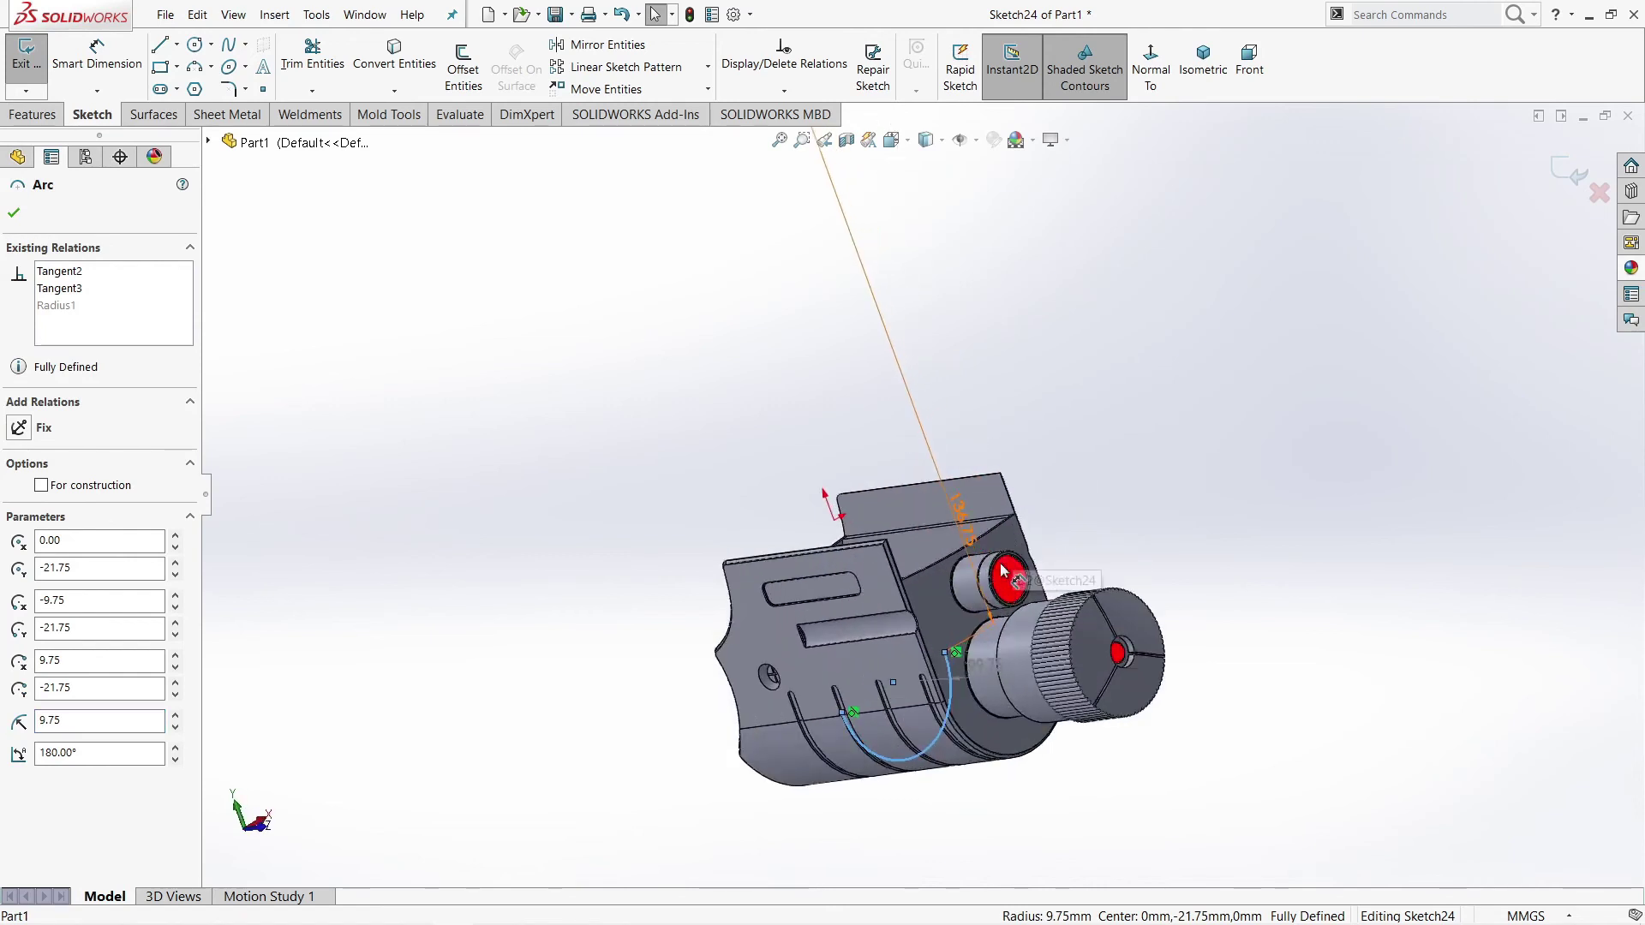
pyautogui.scroll(-3, 947, 476)
pyautogui.scroll(3, 881, 580)
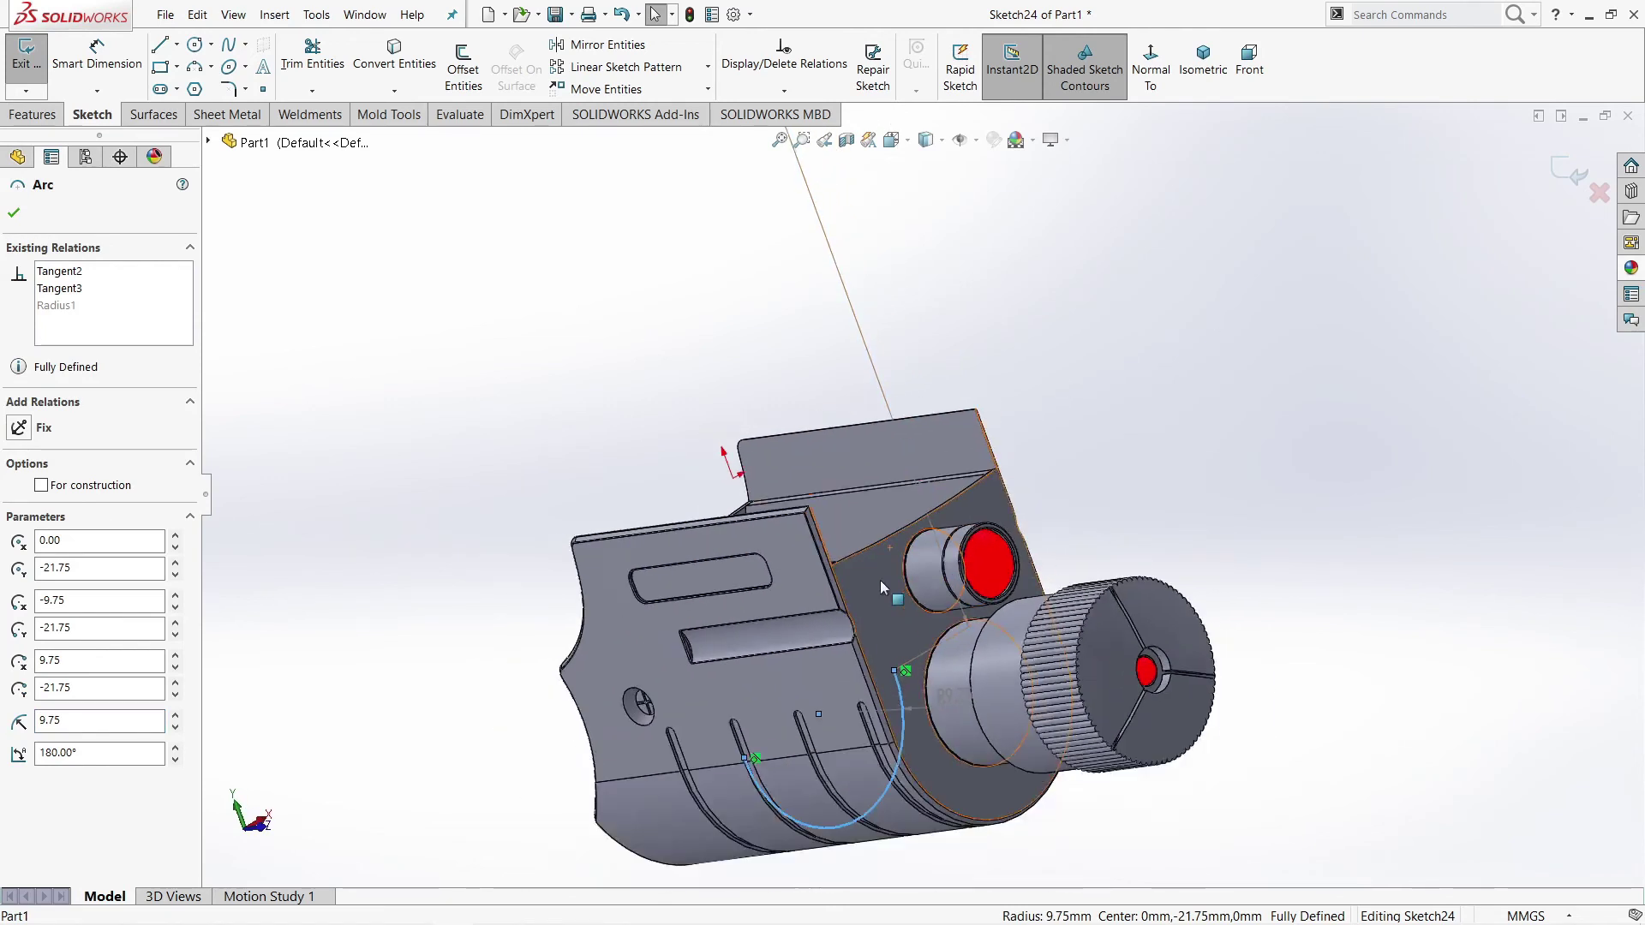
pyautogui.moveTo(881, 579); pyautogui.dragTo(1395, 359, button='middle')
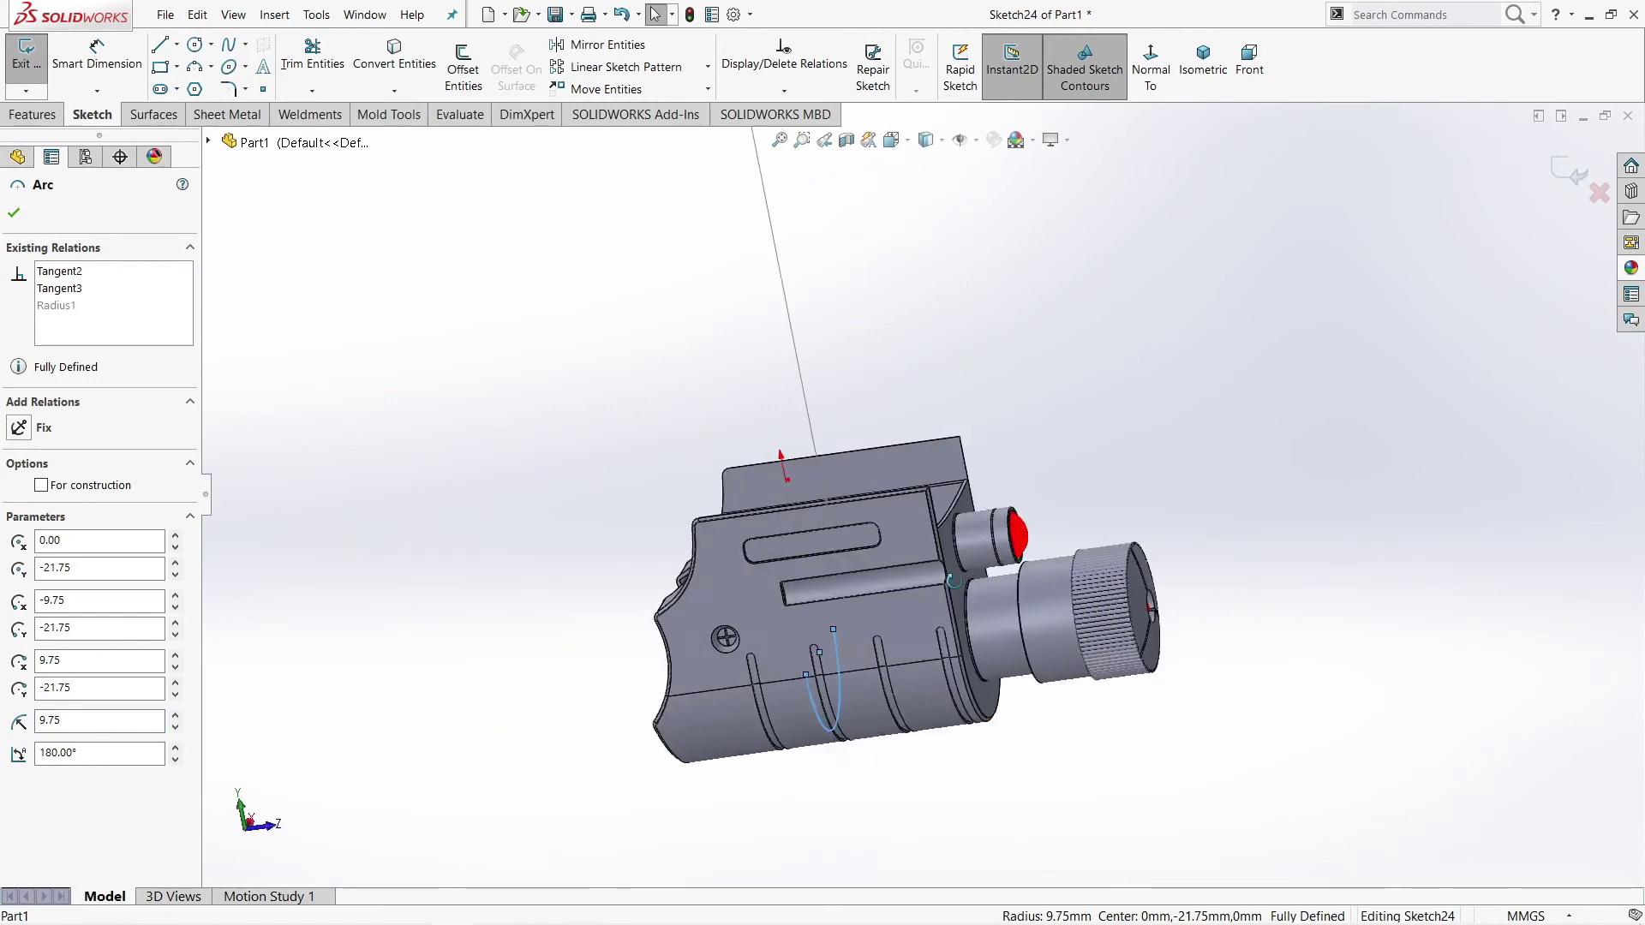
# Step: Close Sketch24 and roll forward through Cut-Extrude13's rounded notch
pyautogui.click(1574, 180)
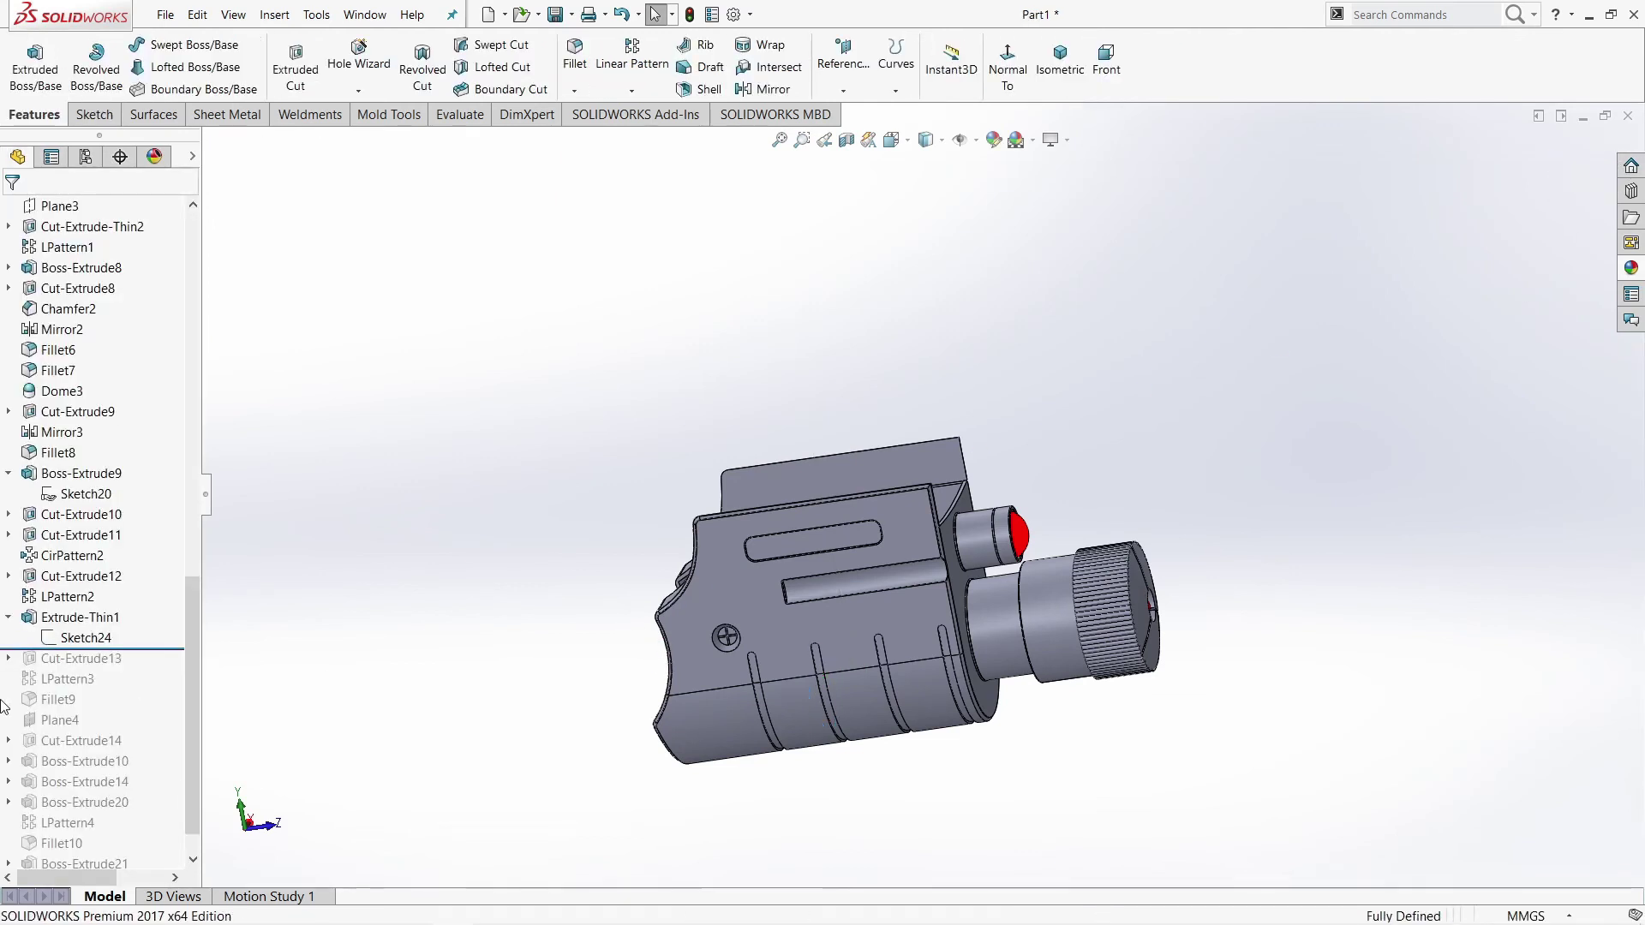
pyautogui.moveTo(137, 646); pyautogui.dragTo(129, 675)
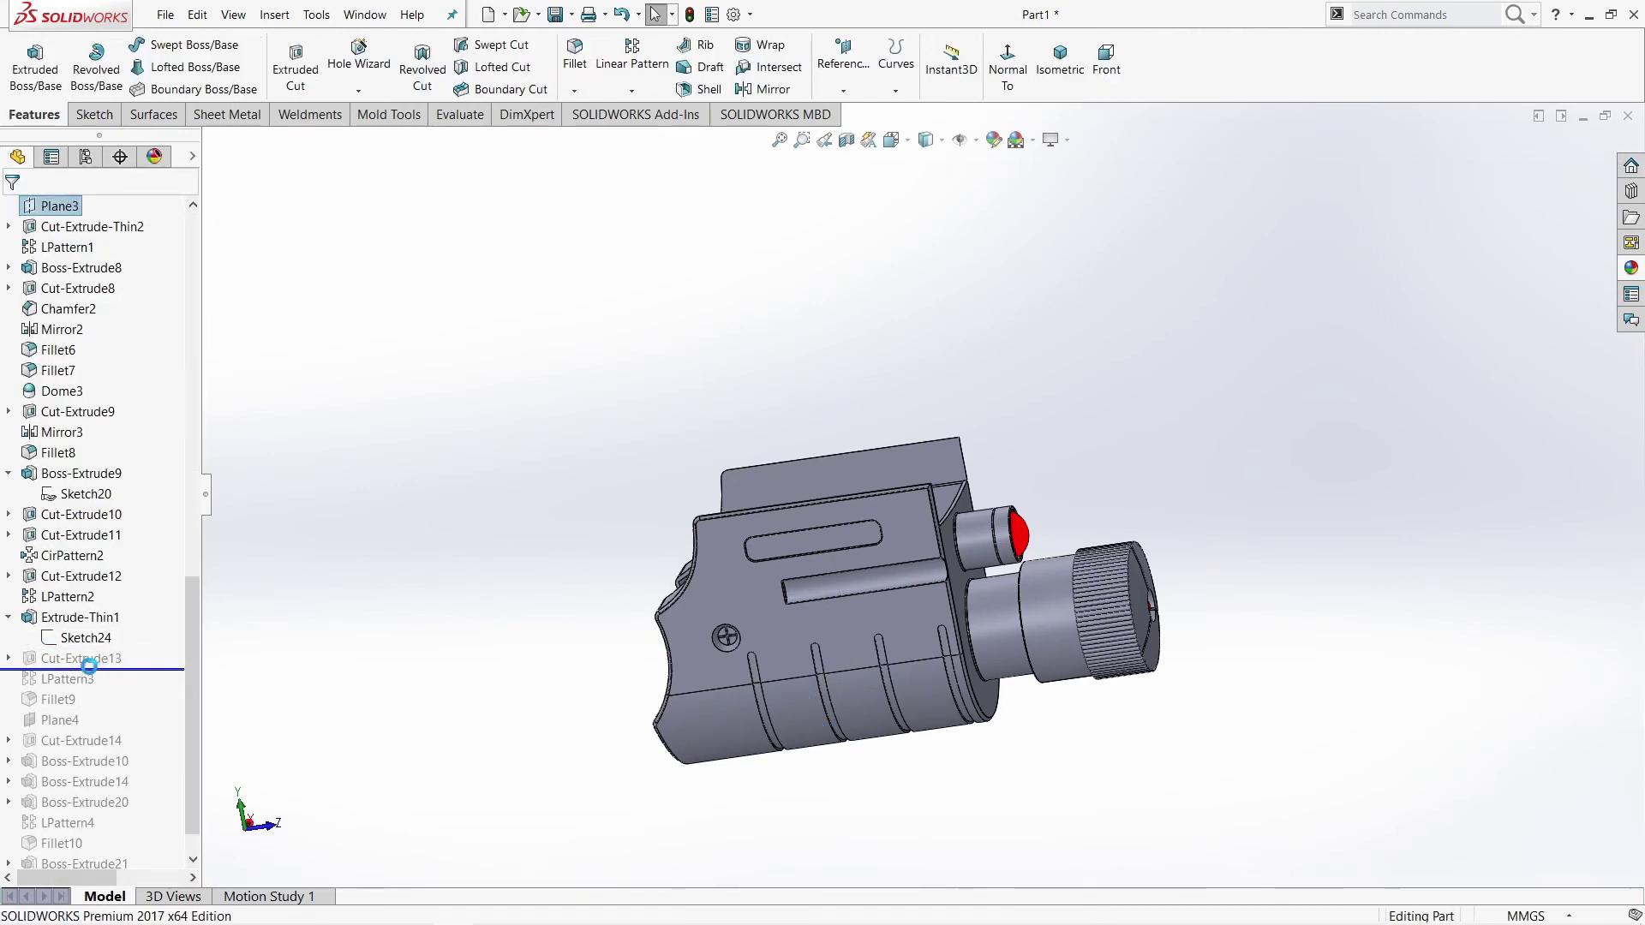
pyautogui.click(86, 658)
pyautogui.moveTo(927, 628)
pyautogui.mouseDown(button='middle')
pyautogui.moveTo(1014, 613)
pyautogui.moveTo(806, 599)
pyautogui.mouseUp(button='middle')
pyautogui.scroll(5, 805, 599)
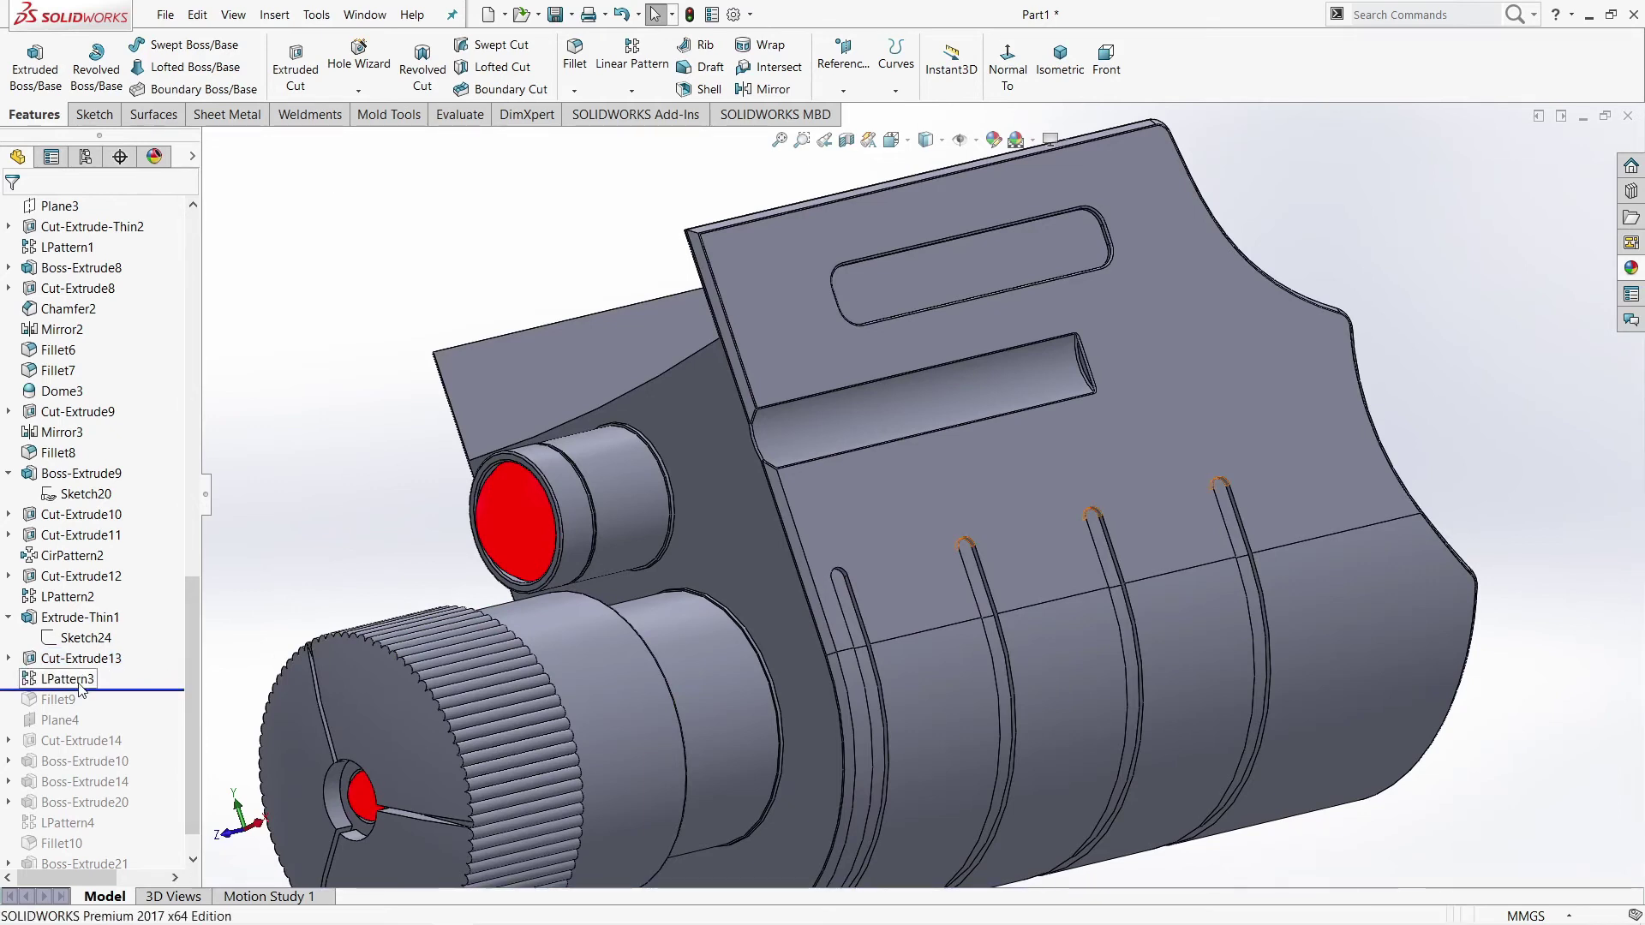
# Step: Highlight LPattern3's instances and confirm Fillet9's 0.1 mm radius on the lower-body groove edges
pyautogui.click(79, 684)
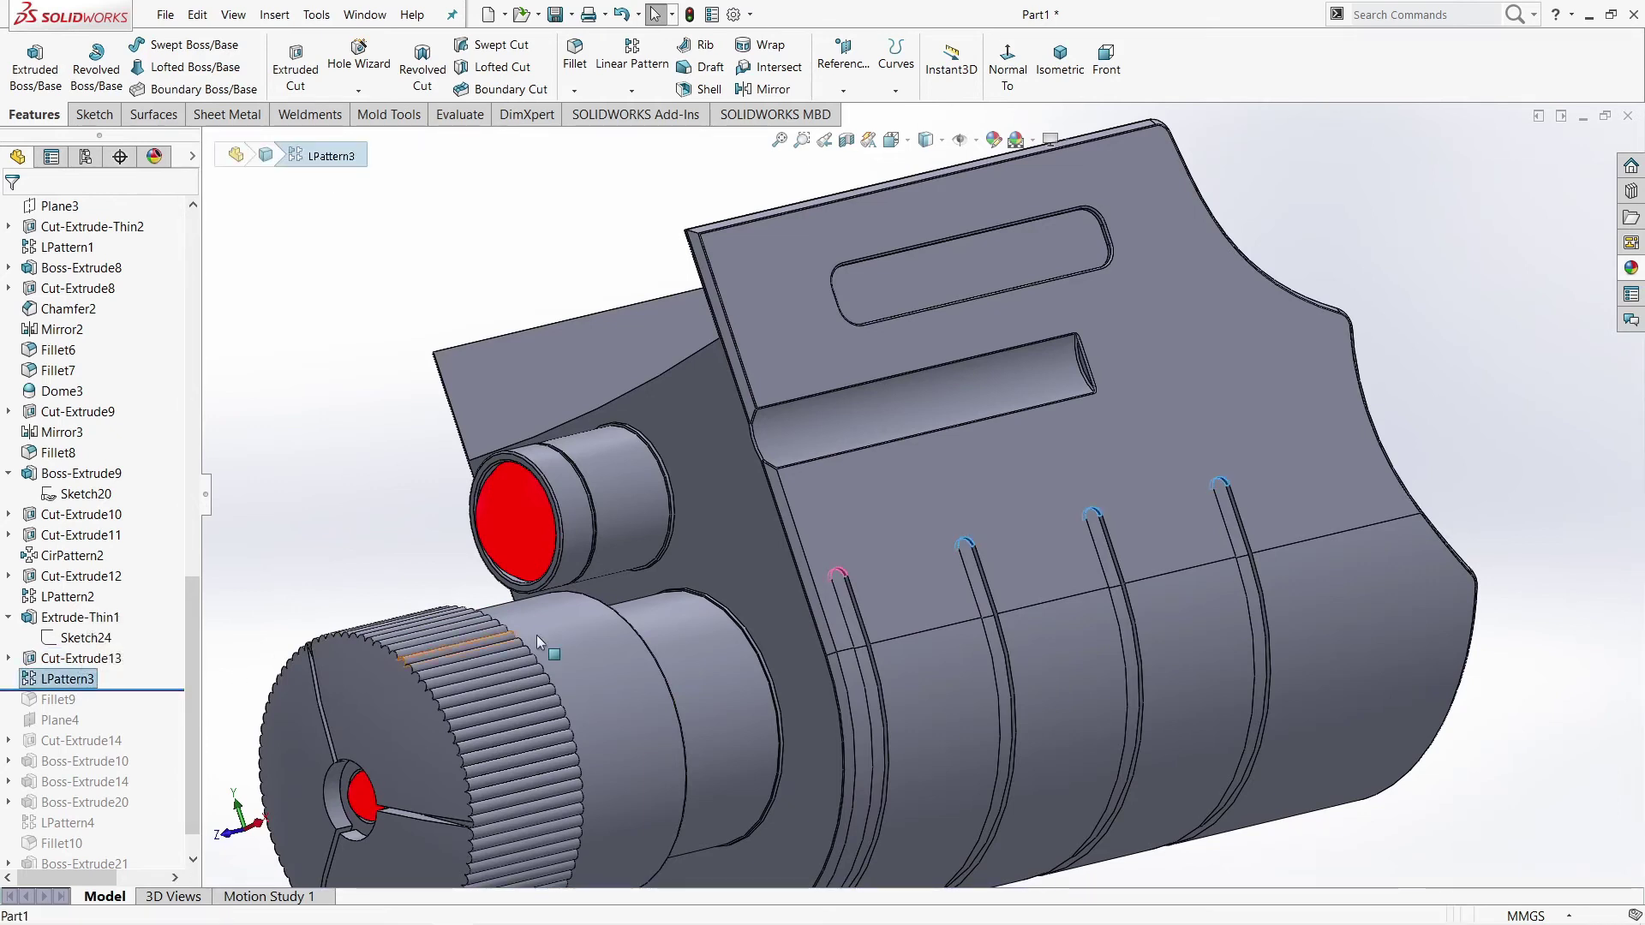
pyautogui.click(160, 688)
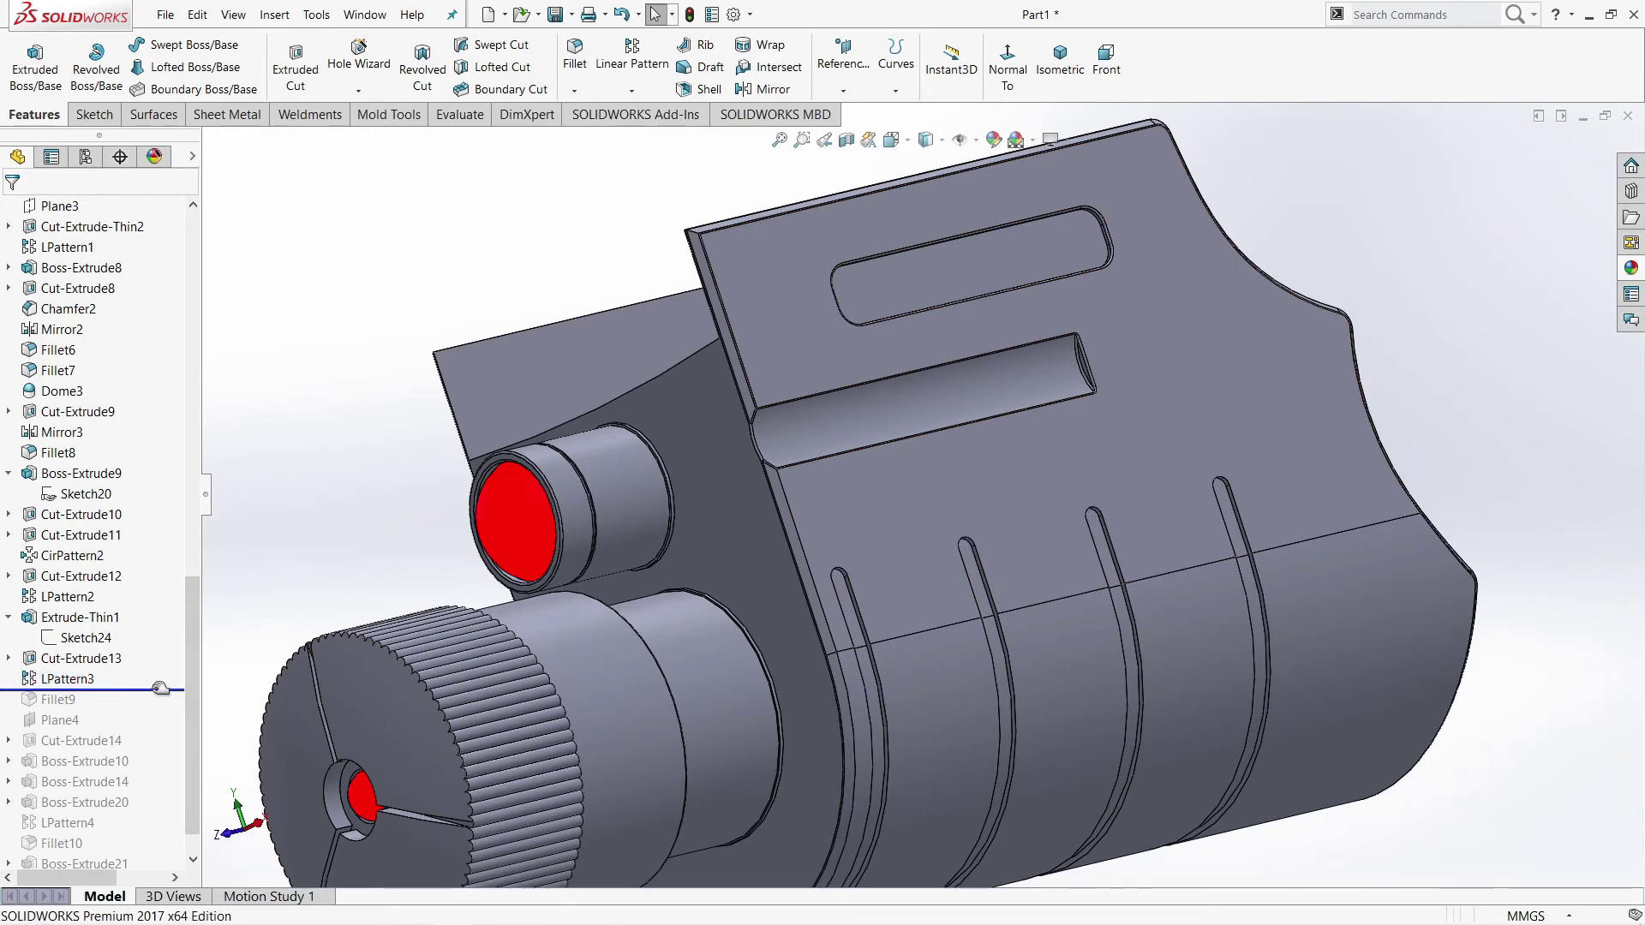
pyautogui.click(65, 701)
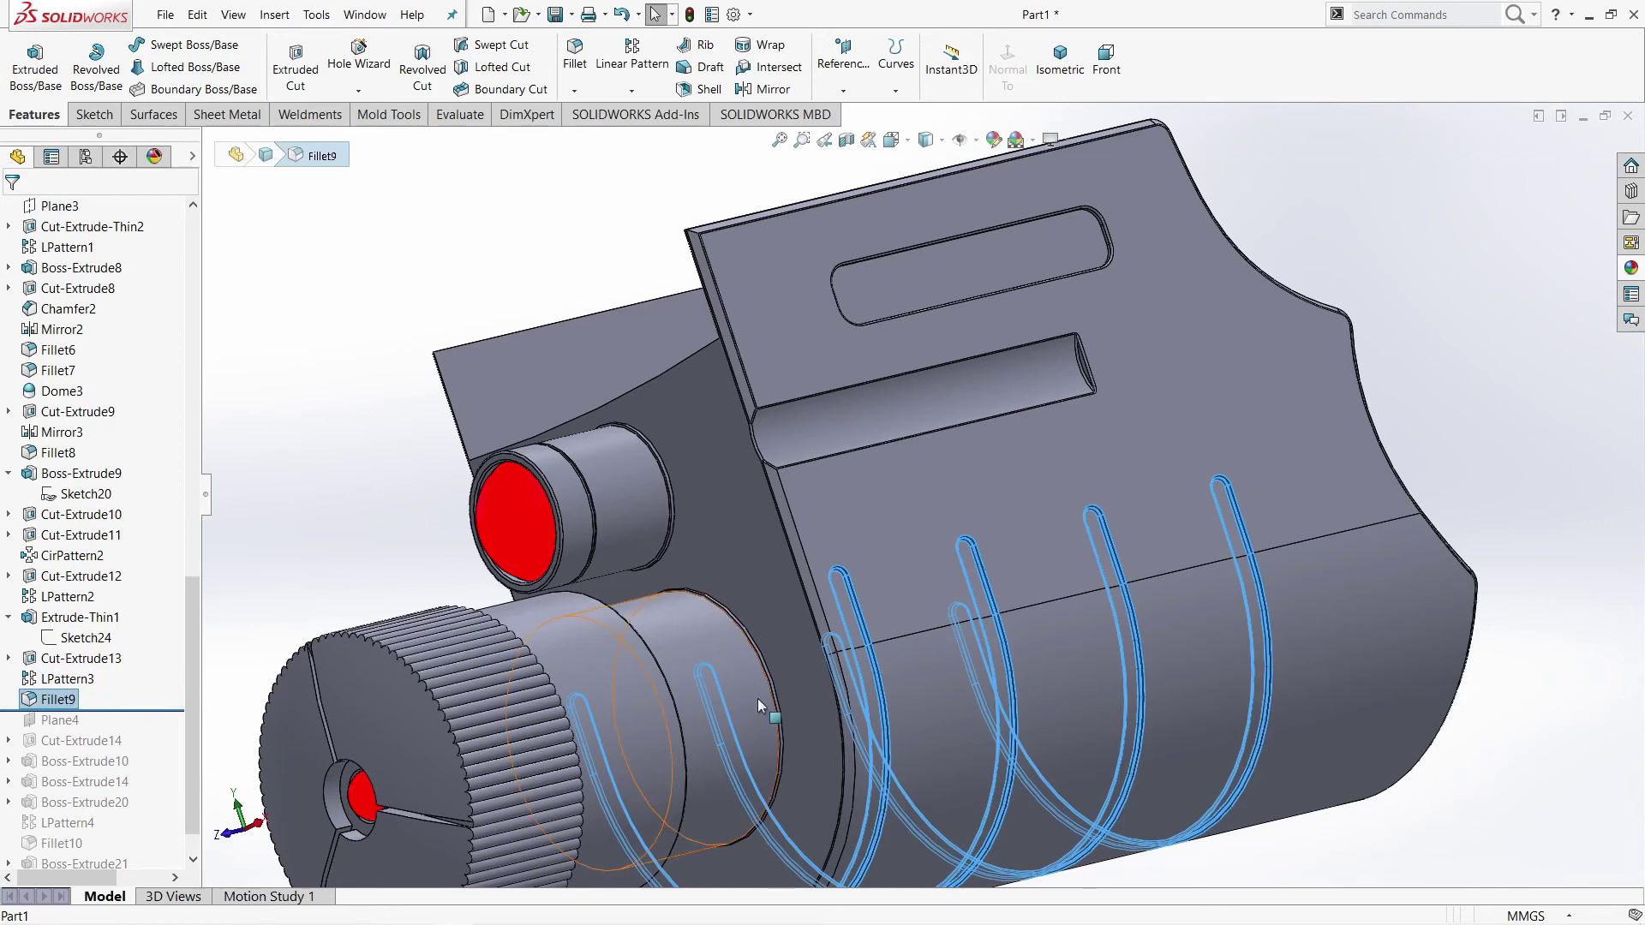
pyautogui.moveTo(757, 698); pyautogui.dragTo(855, 694, button='middle')
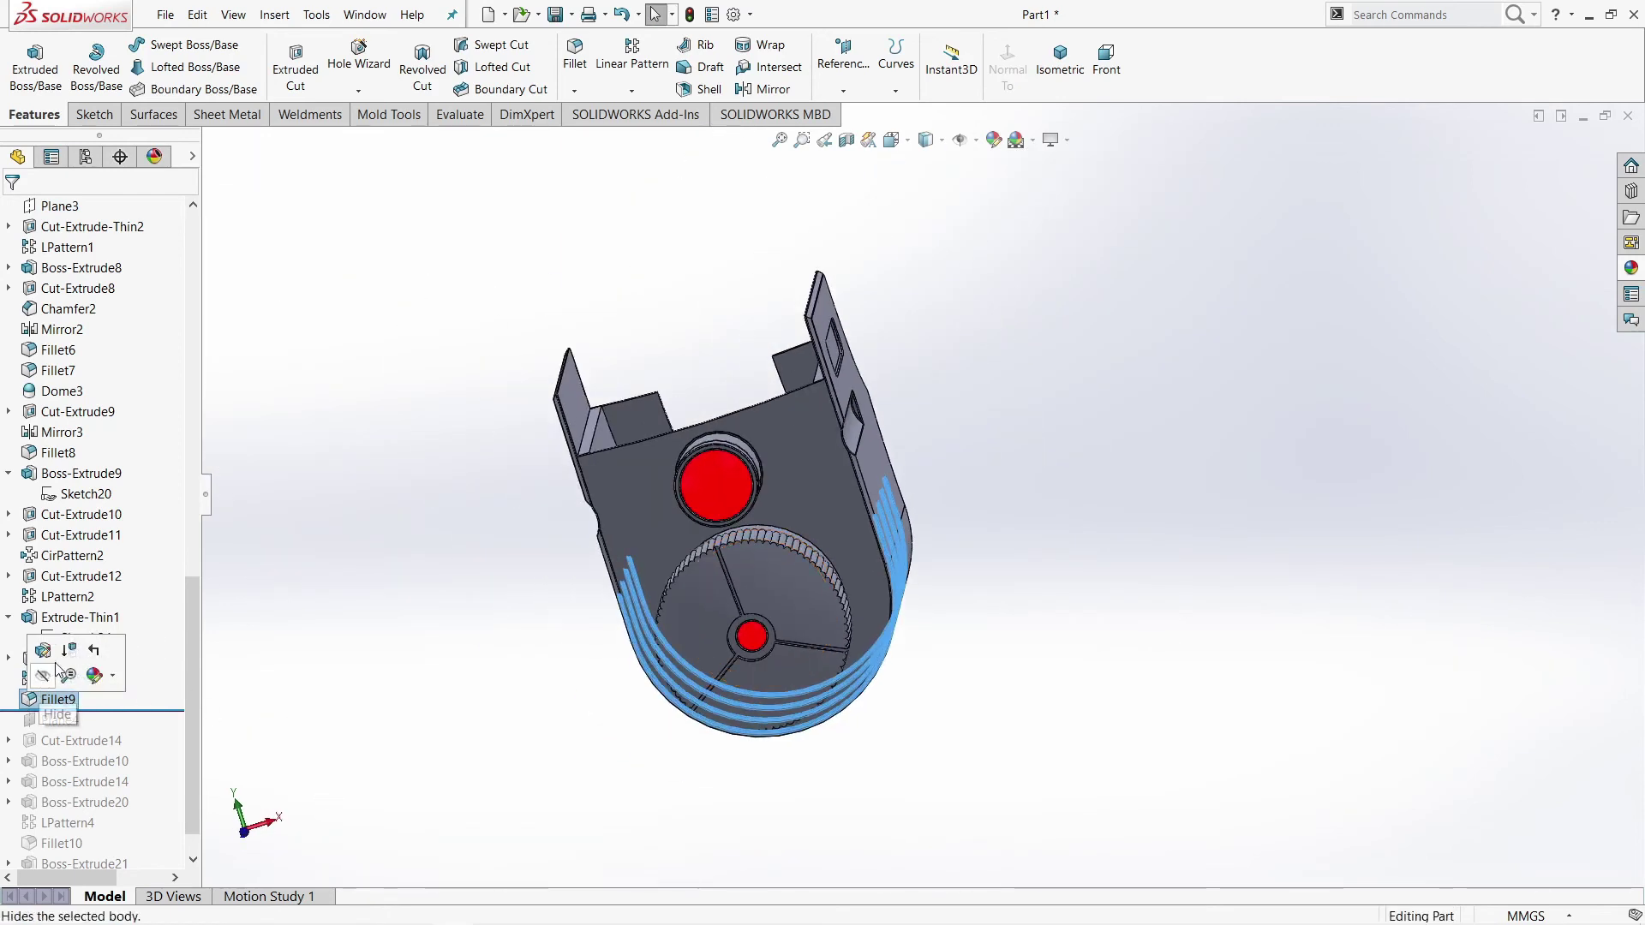
pyautogui.click(664, 658)
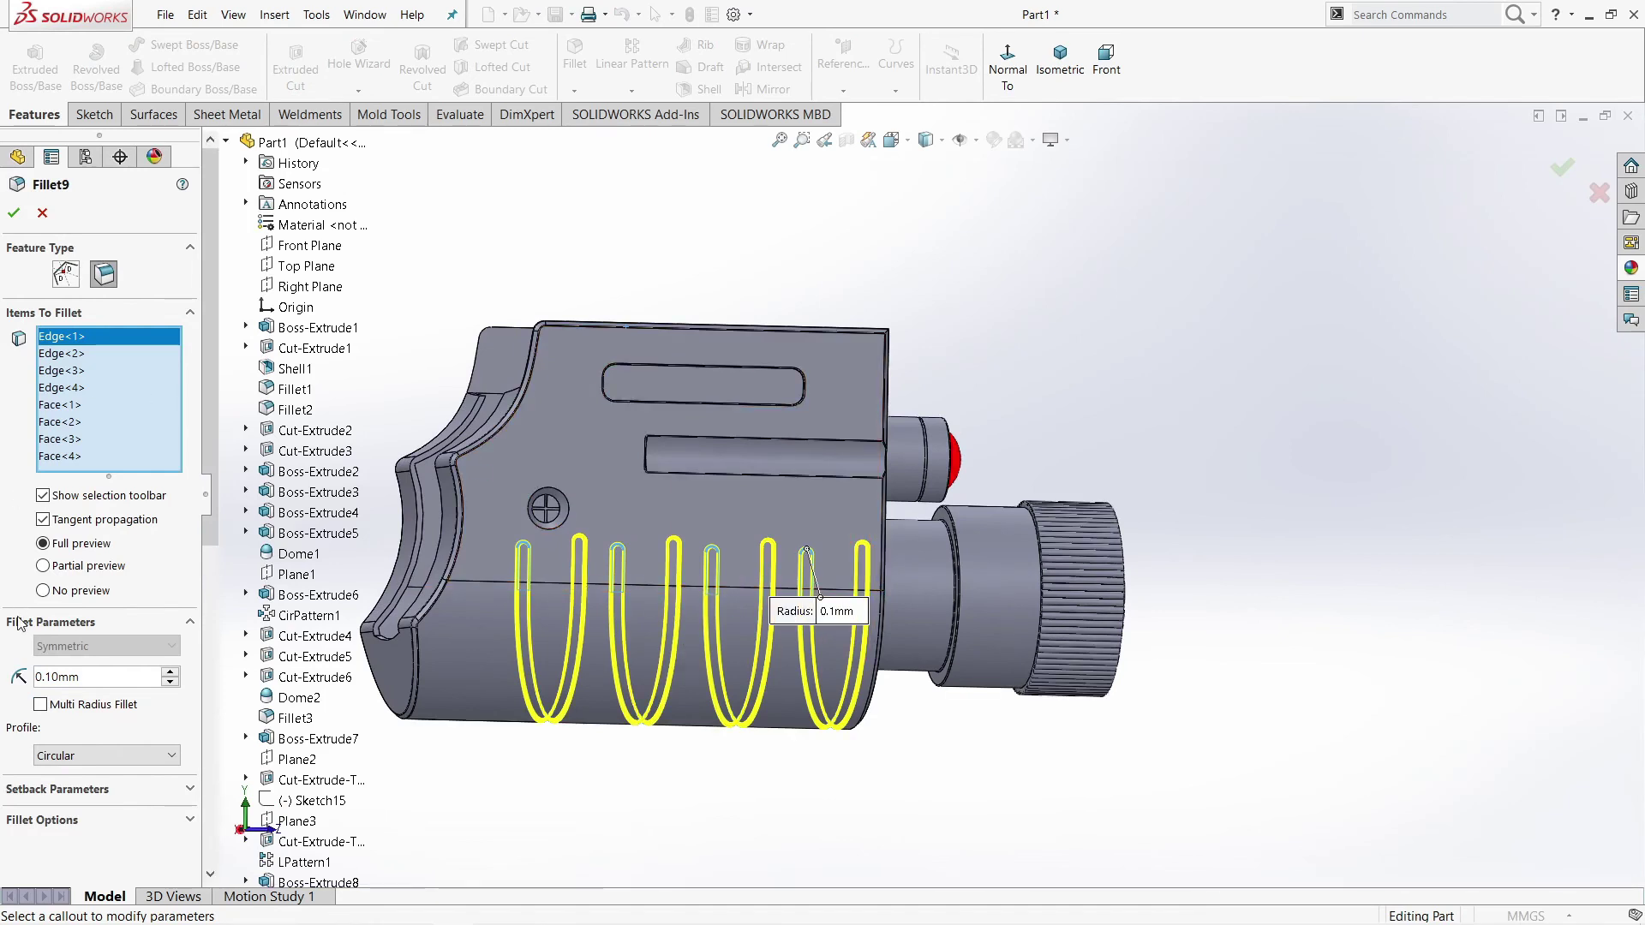
pyautogui.click(19, 214)
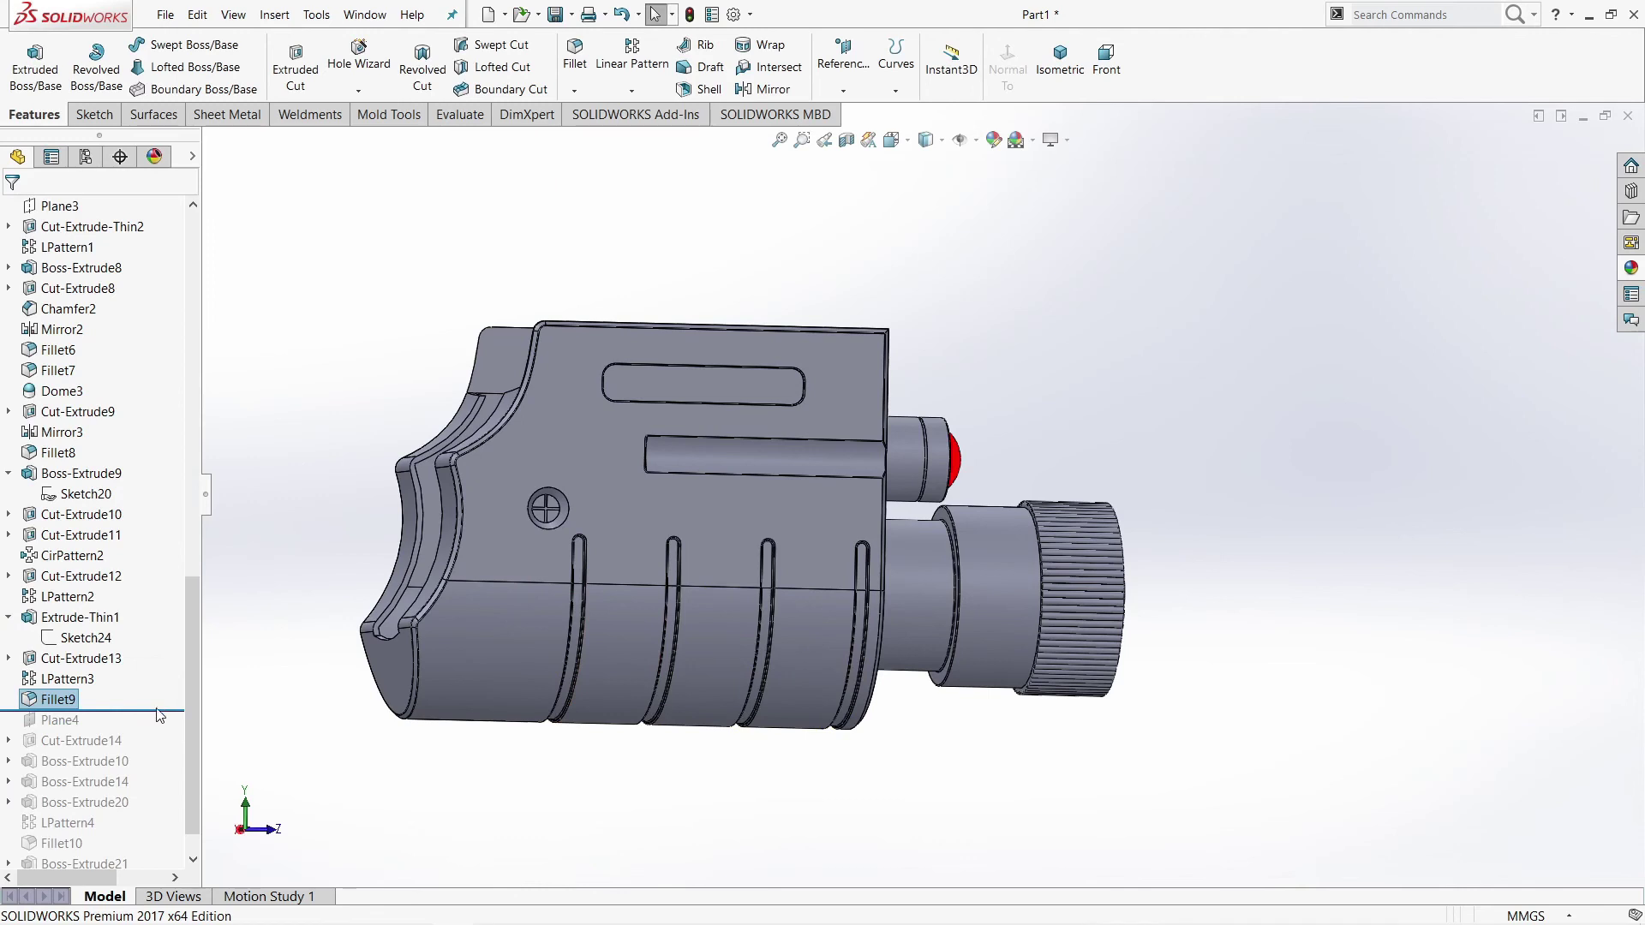
# Step: Confirm Plane4's flipped 35.00 mm offset from Top Plane without changes
pyautogui.click(96, 720)
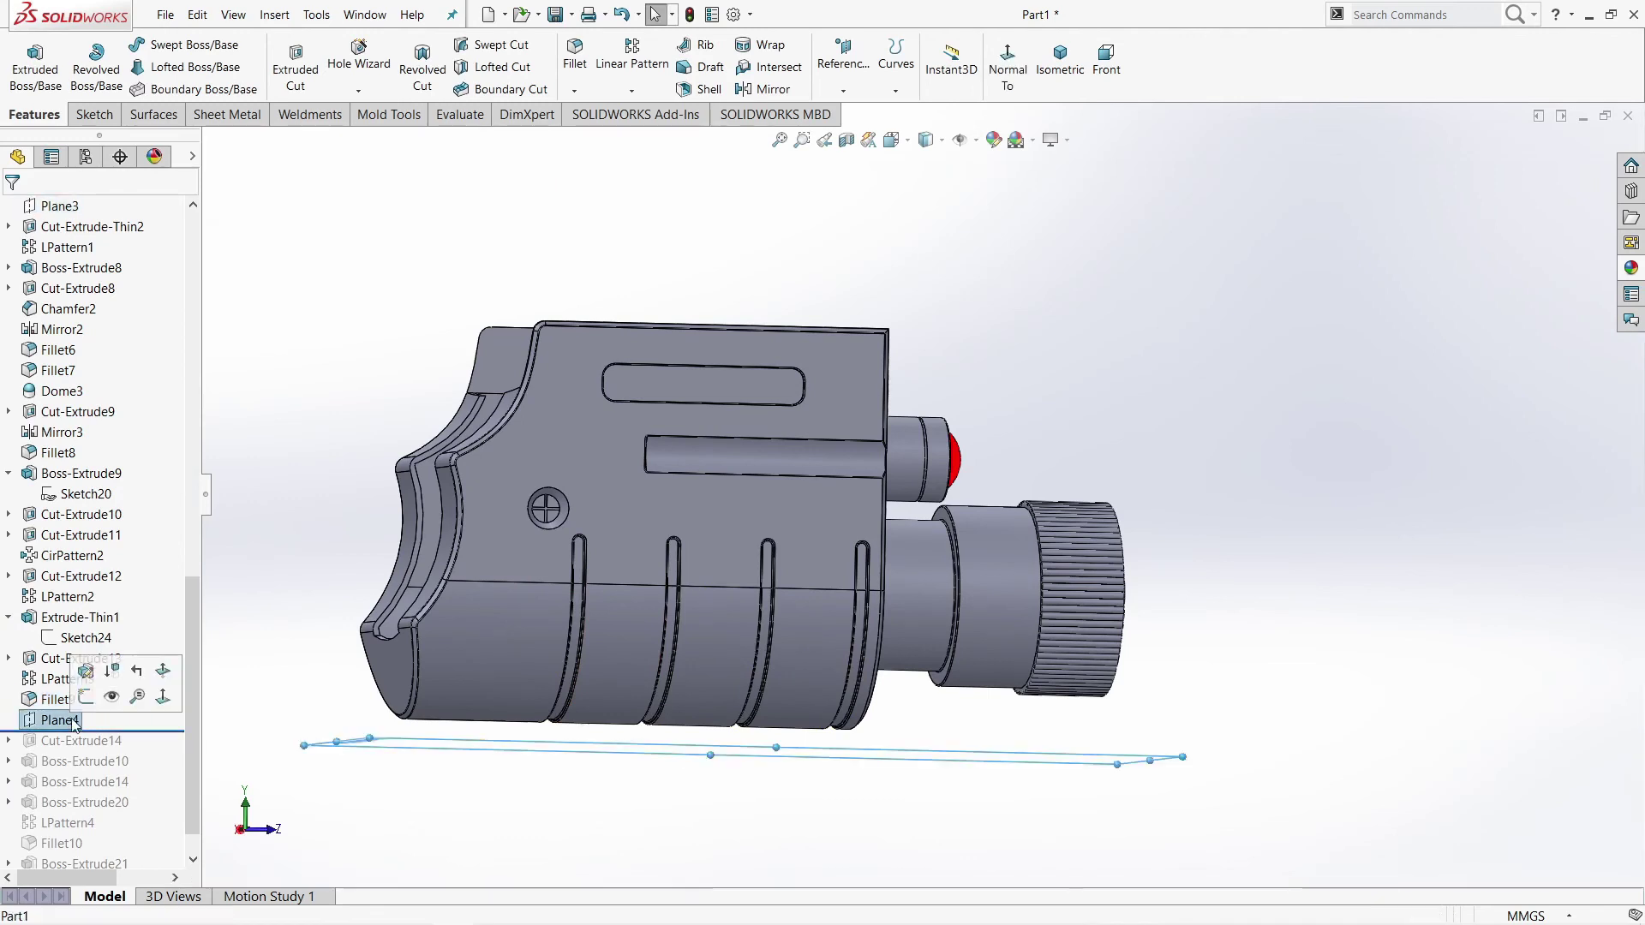
pyautogui.click(86, 672)
pyautogui.moveTo(682, 409); pyautogui.dragTo(666, 490, button='middle')
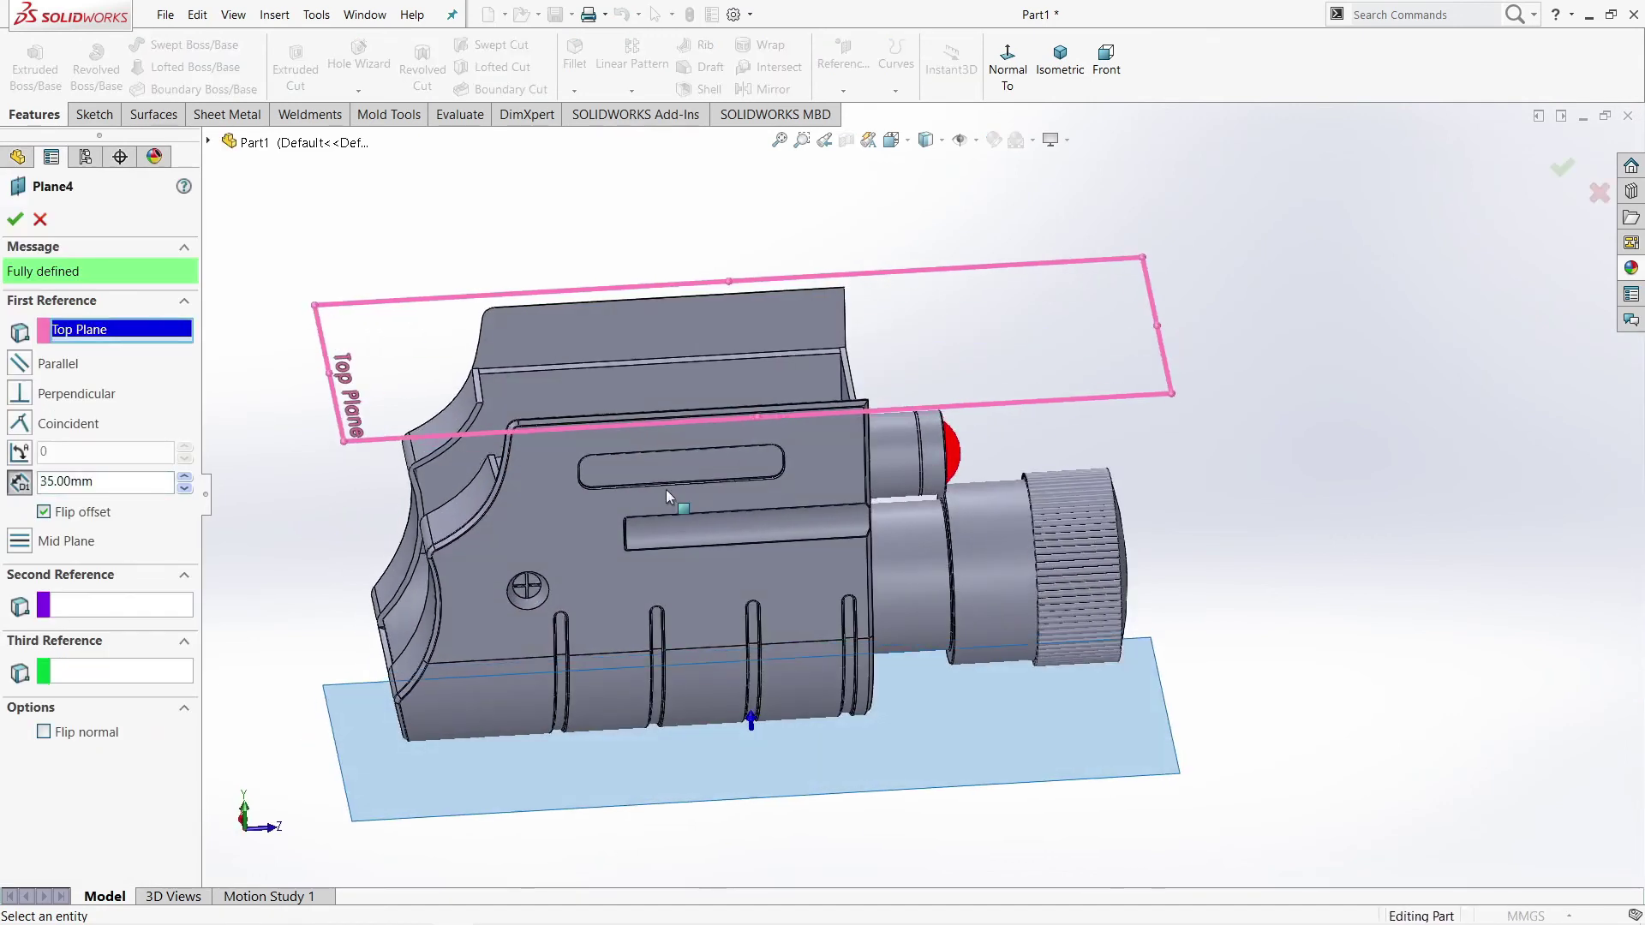
pyautogui.click(39, 507)
pyautogui.moveTo(467, 756); pyautogui.dragTo(360, 617, button='middle')
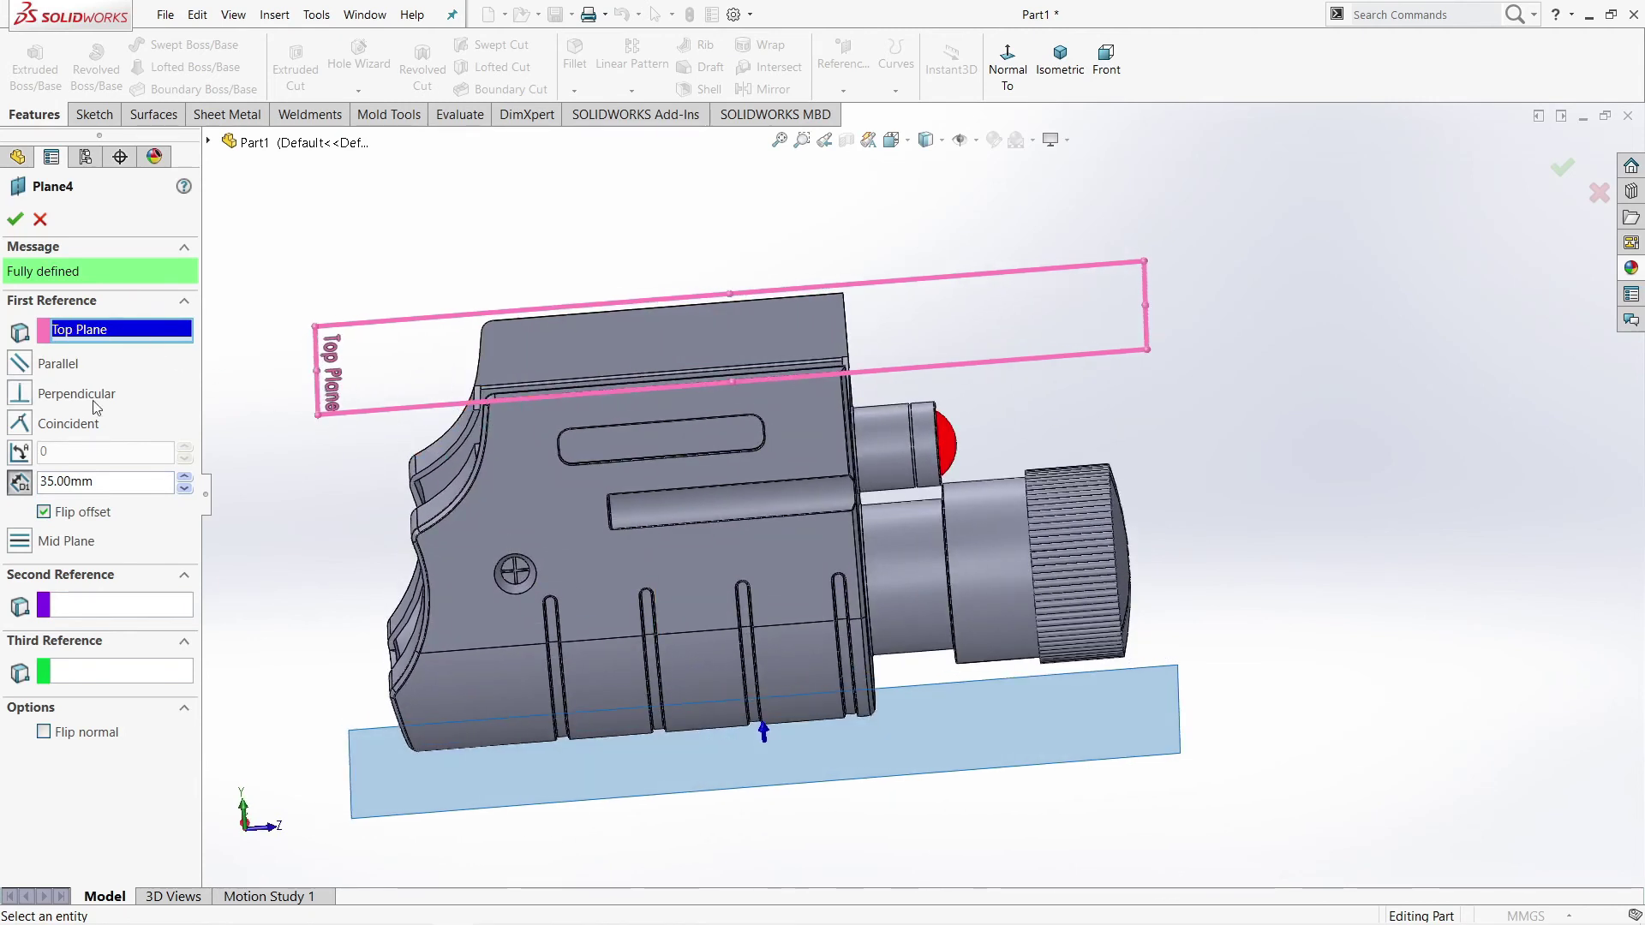
pyautogui.click(14, 219)
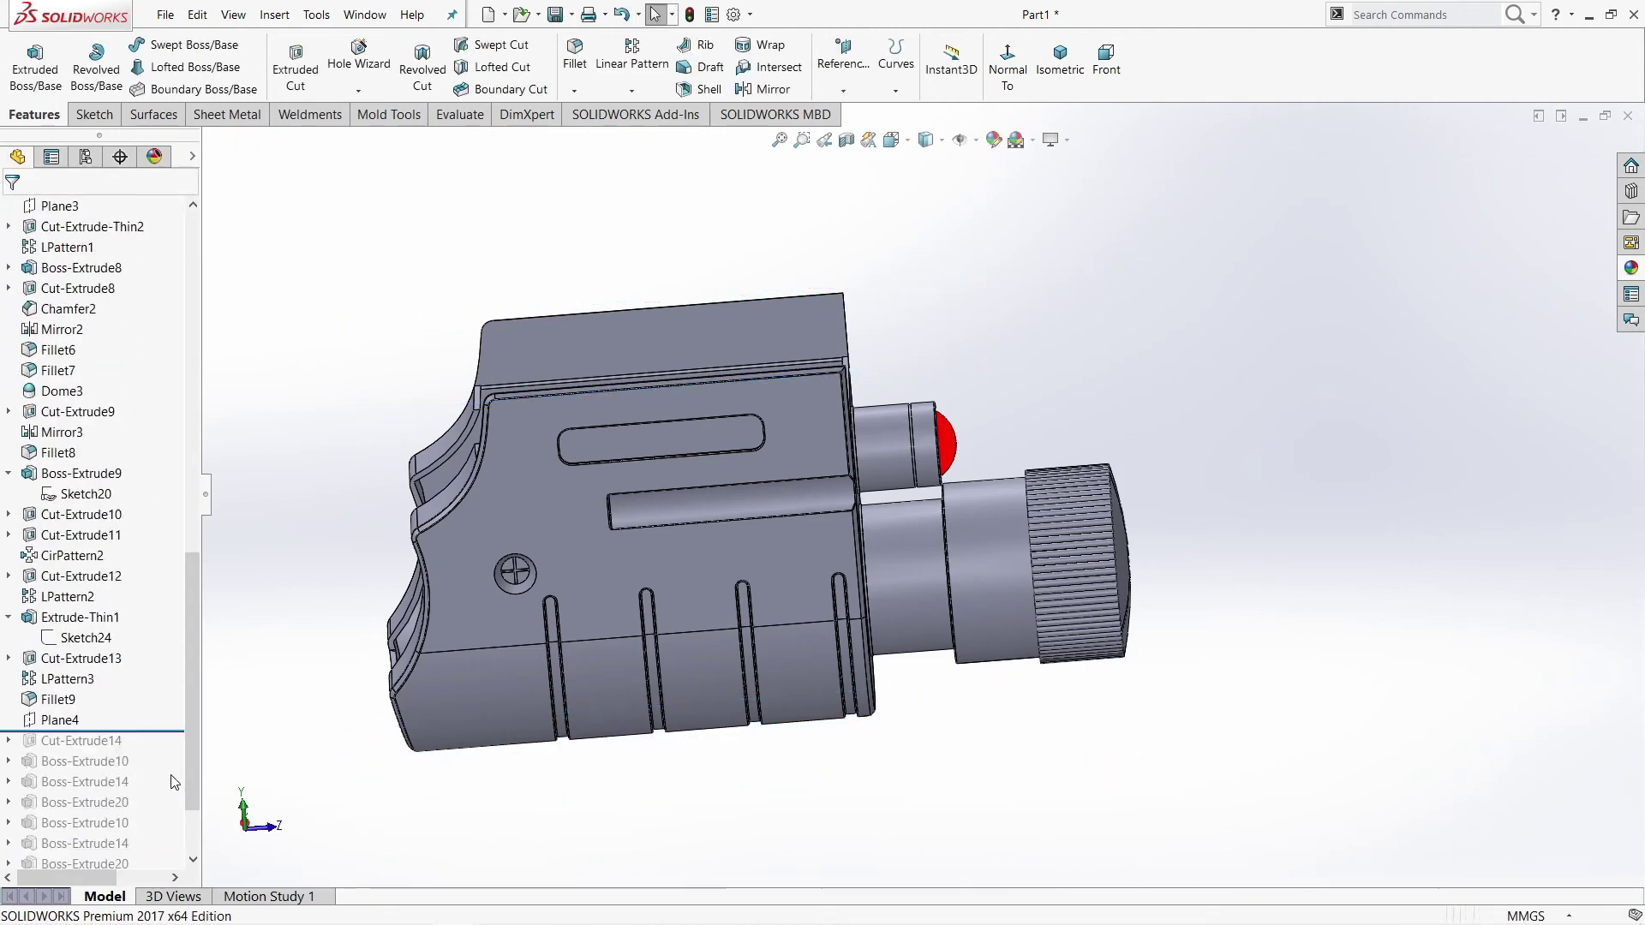
# Step: Roll forward through Cut-Extrude14's small rectangular notch at the lower front
pyautogui.scroll(-1, 174, 782)
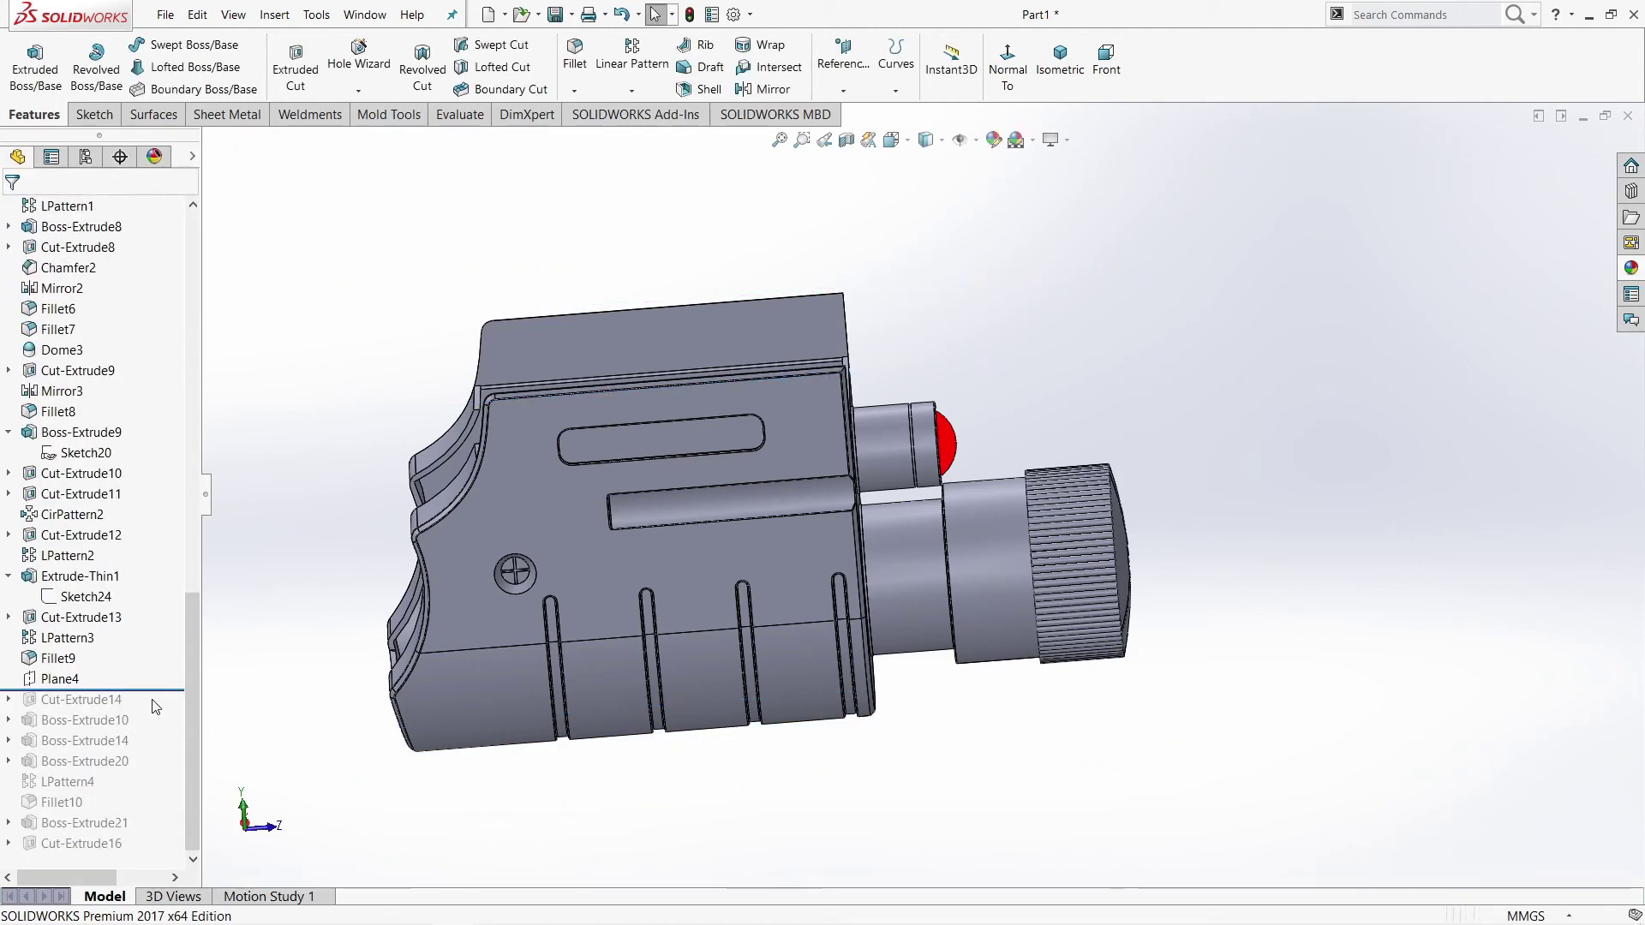
pyautogui.moveTo(163, 689); pyautogui.dragTo(162, 709)
pyautogui.moveTo(312, 722)
pyautogui.mouseDown(button='middle')
pyautogui.moveTo(347, 593)
pyautogui.moveTo(342, 515)
pyautogui.mouseUp(button='middle')
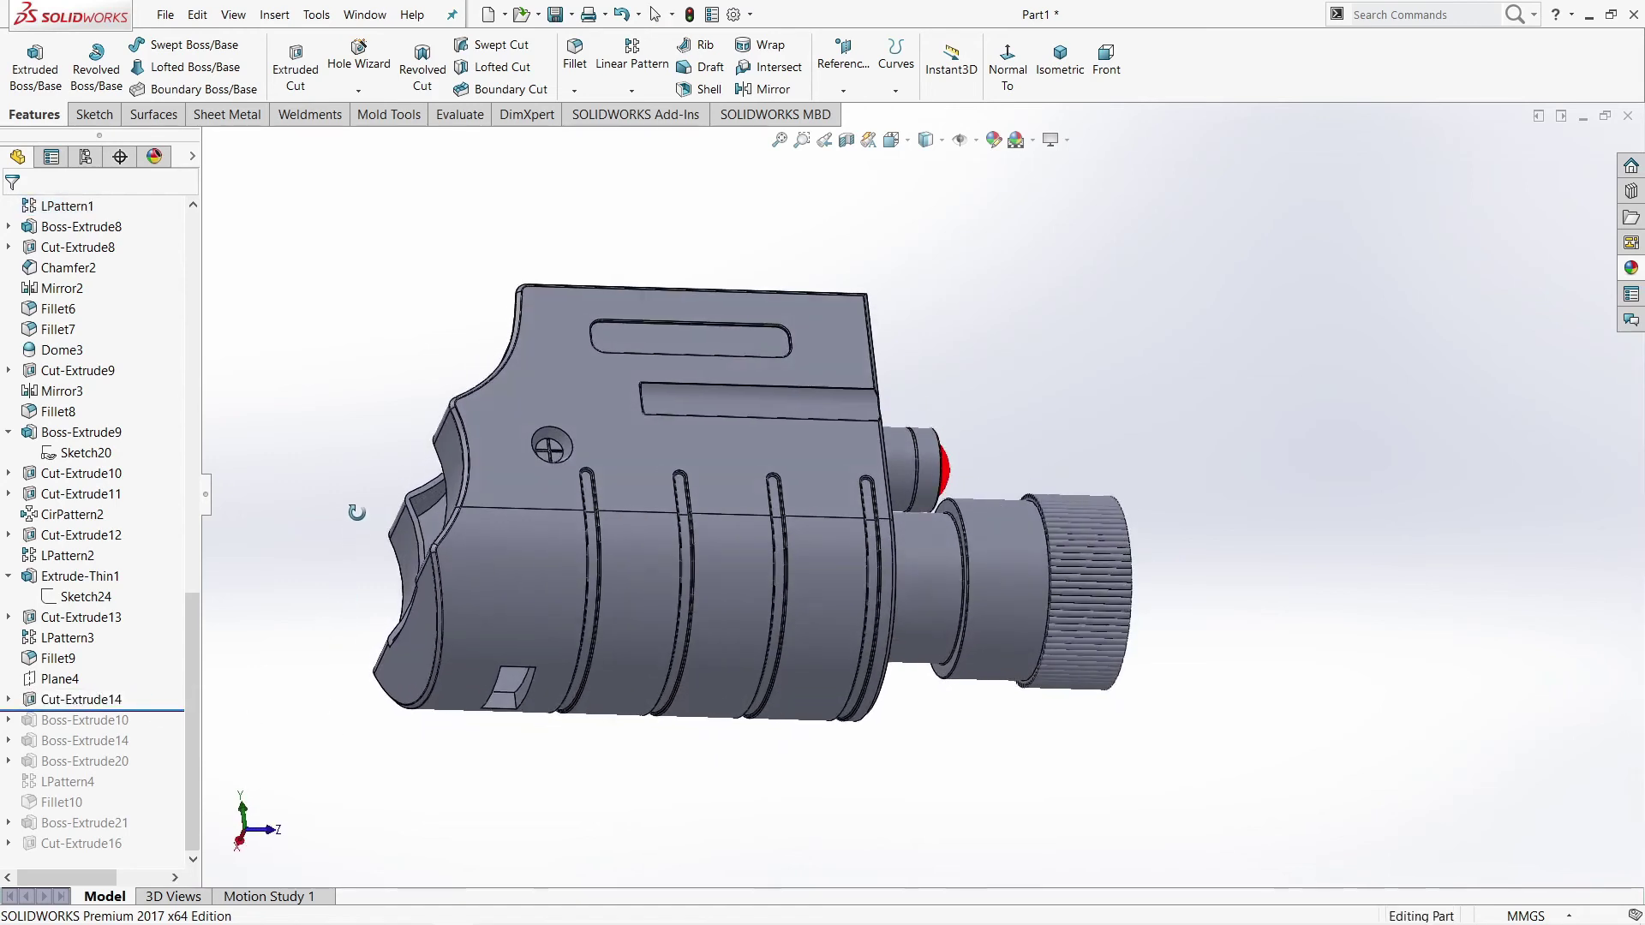
# Step: Review Cut-Extrude14's 7 × 3 mm rectangle cut 13.00 mm blind, then accept it
pyautogui.click(34, 699)
pyautogui.click(47, 660)
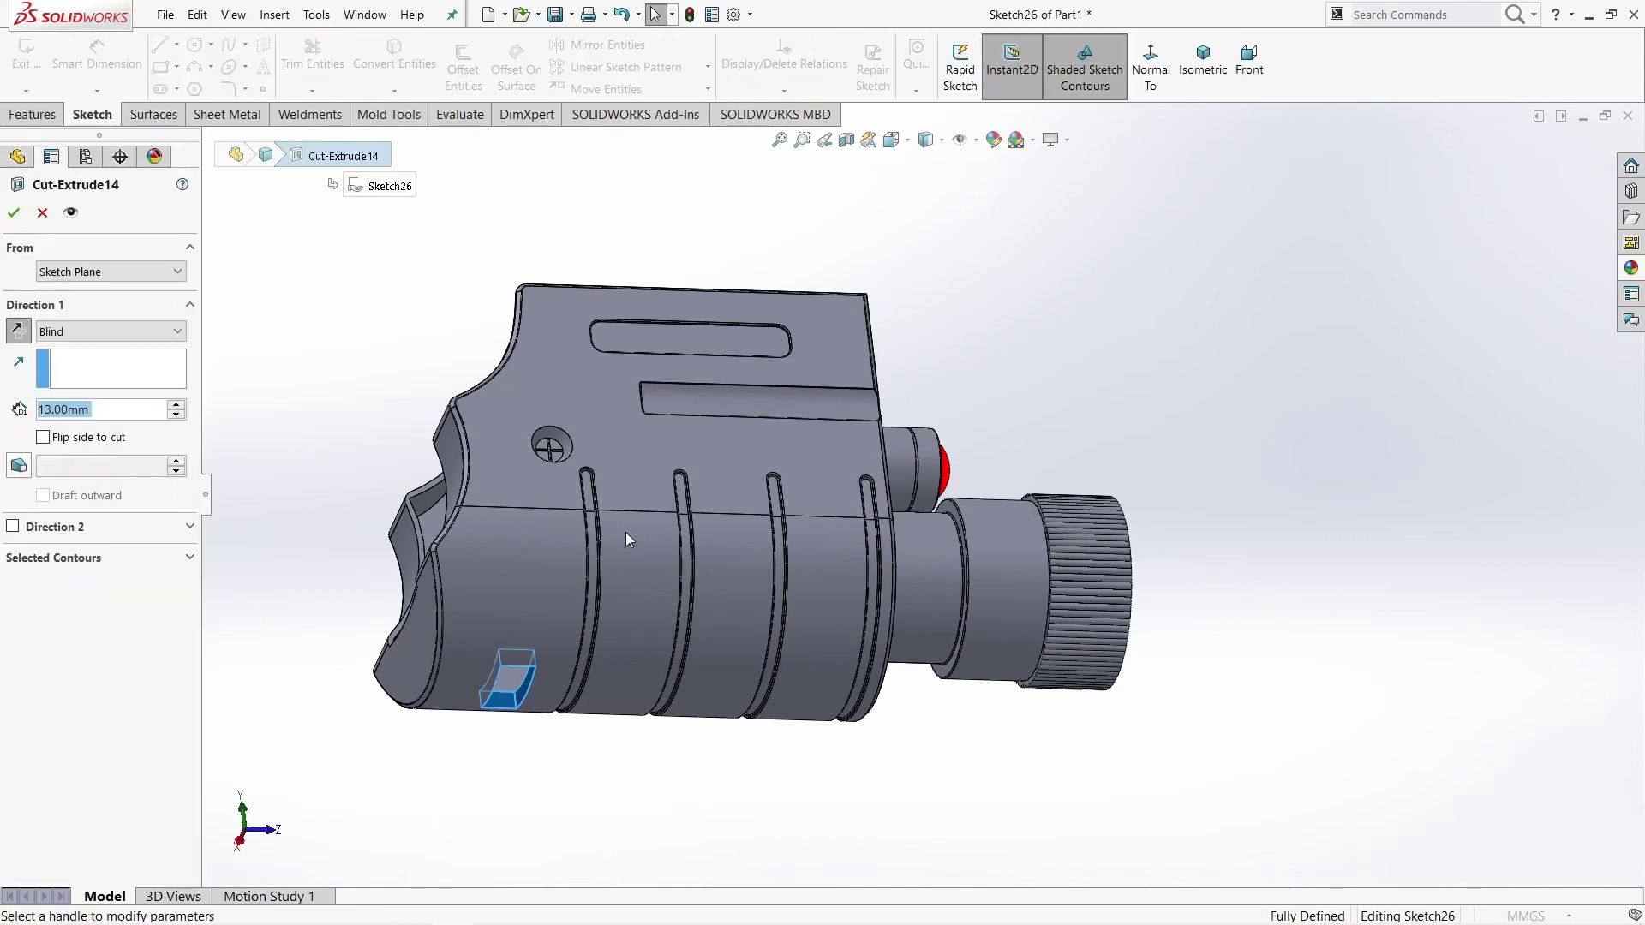
pyautogui.moveTo(624, 547); pyautogui.dragTo(685, 557, button='middle')
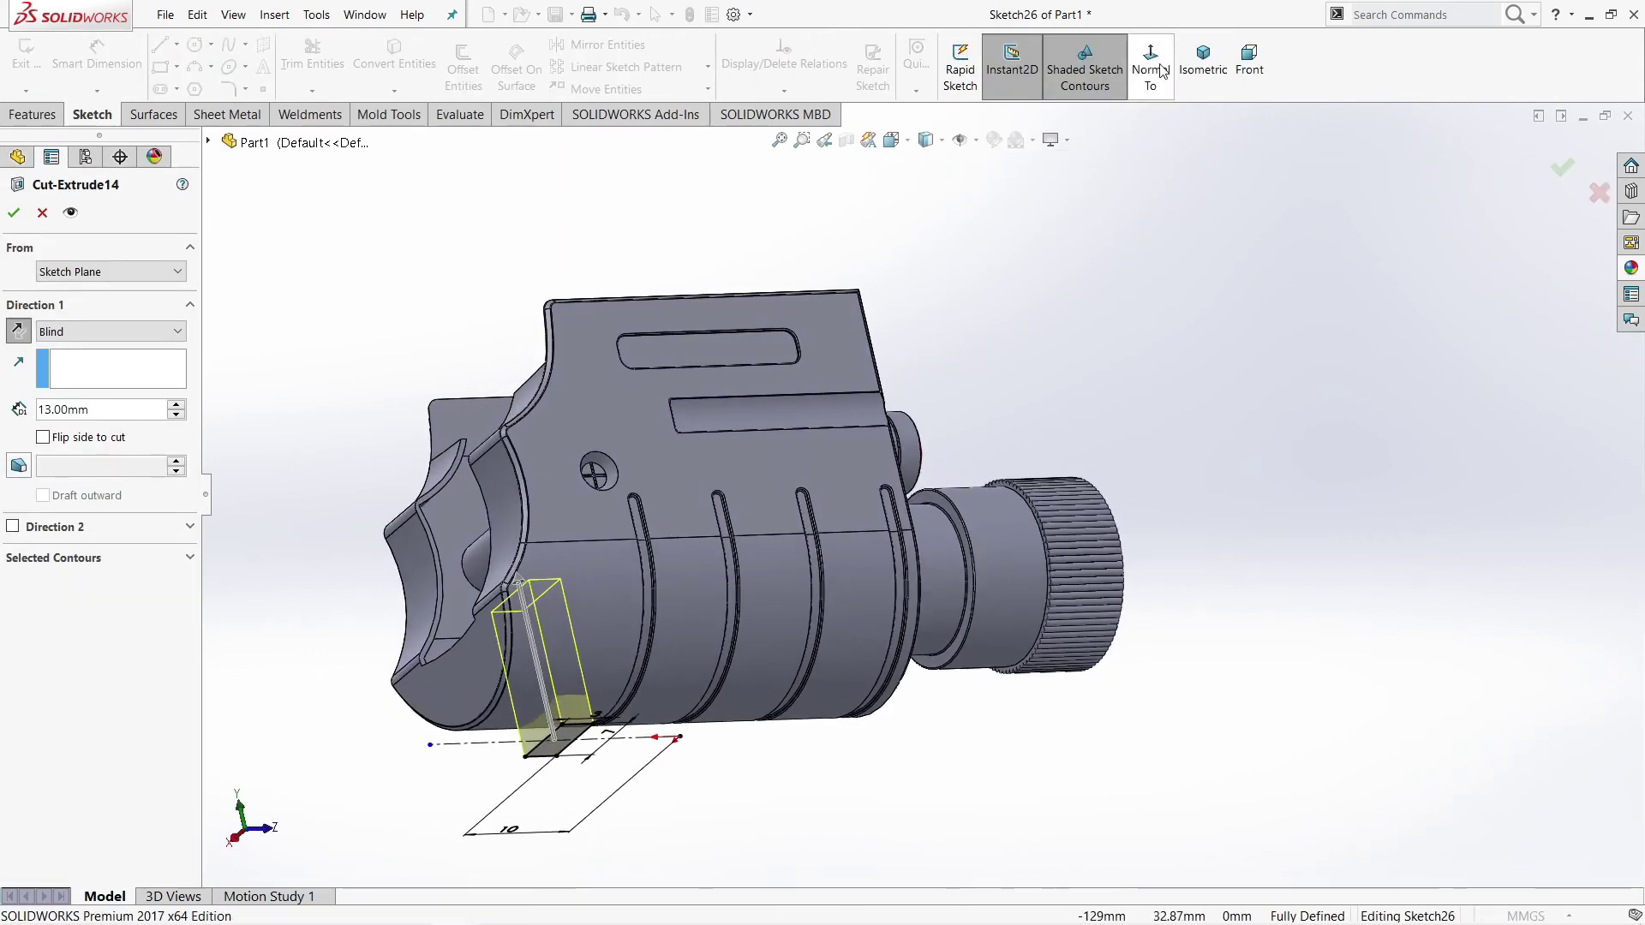
pyautogui.click(1158, 70)
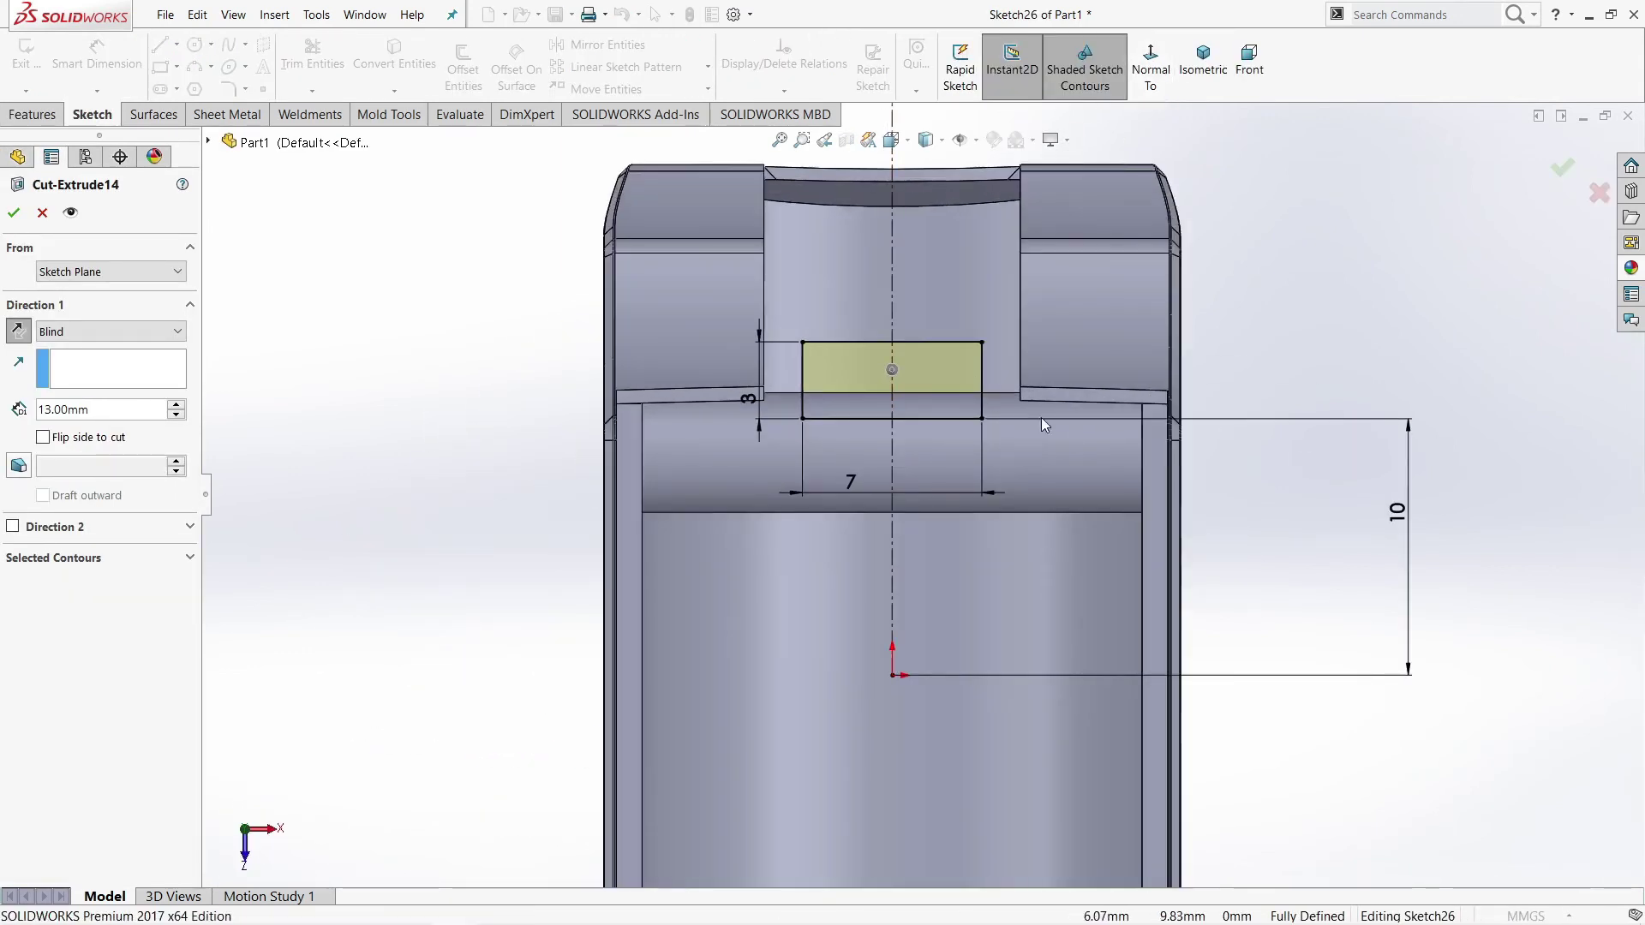
pyautogui.scroll(4, 829, 476)
pyautogui.moveTo(825, 446)
pyautogui.mouseDown(button='middle')
pyautogui.moveTo(905, 531)
pyautogui.moveTo(1004, 467)
pyautogui.moveTo(868, 379)
pyautogui.mouseUp(button='middle')
pyautogui.scroll(3, 905, 531)
pyautogui.scroll(-5, 1004, 467)
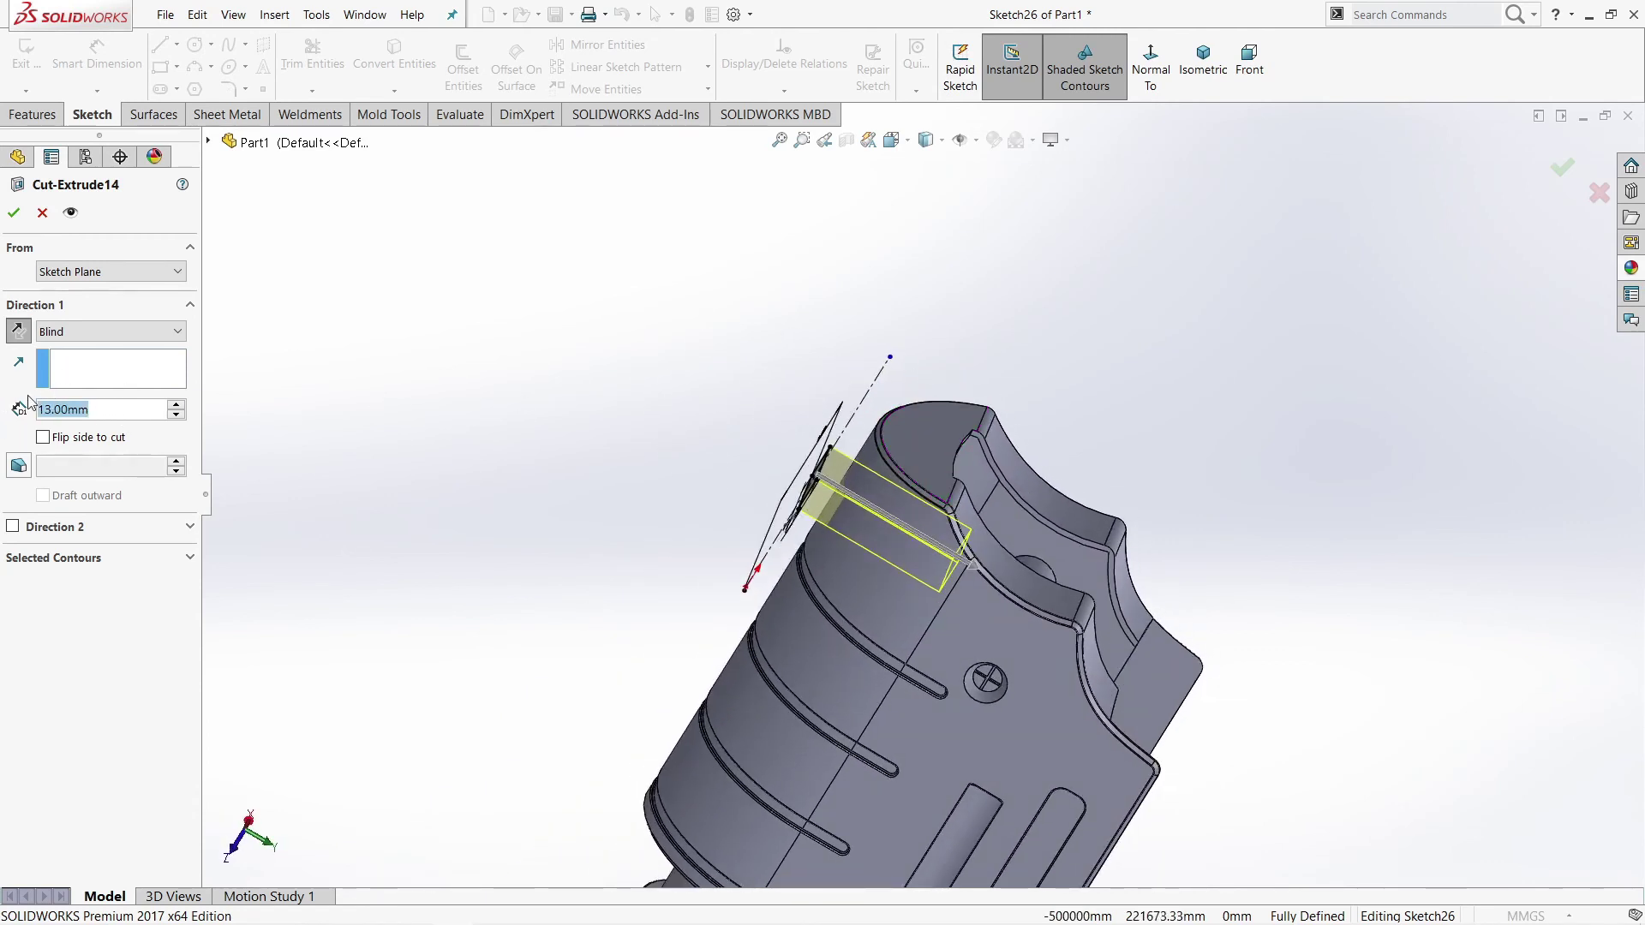
pyautogui.click(15, 214)
pyautogui.moveTo(939, 636)
pyautogui.mouseDown(button='middle')
pyautogui.moveTo(1013, 660)
pyautogui.moveTo(877, 532)
pyautogui.mouseUp(button='middle')
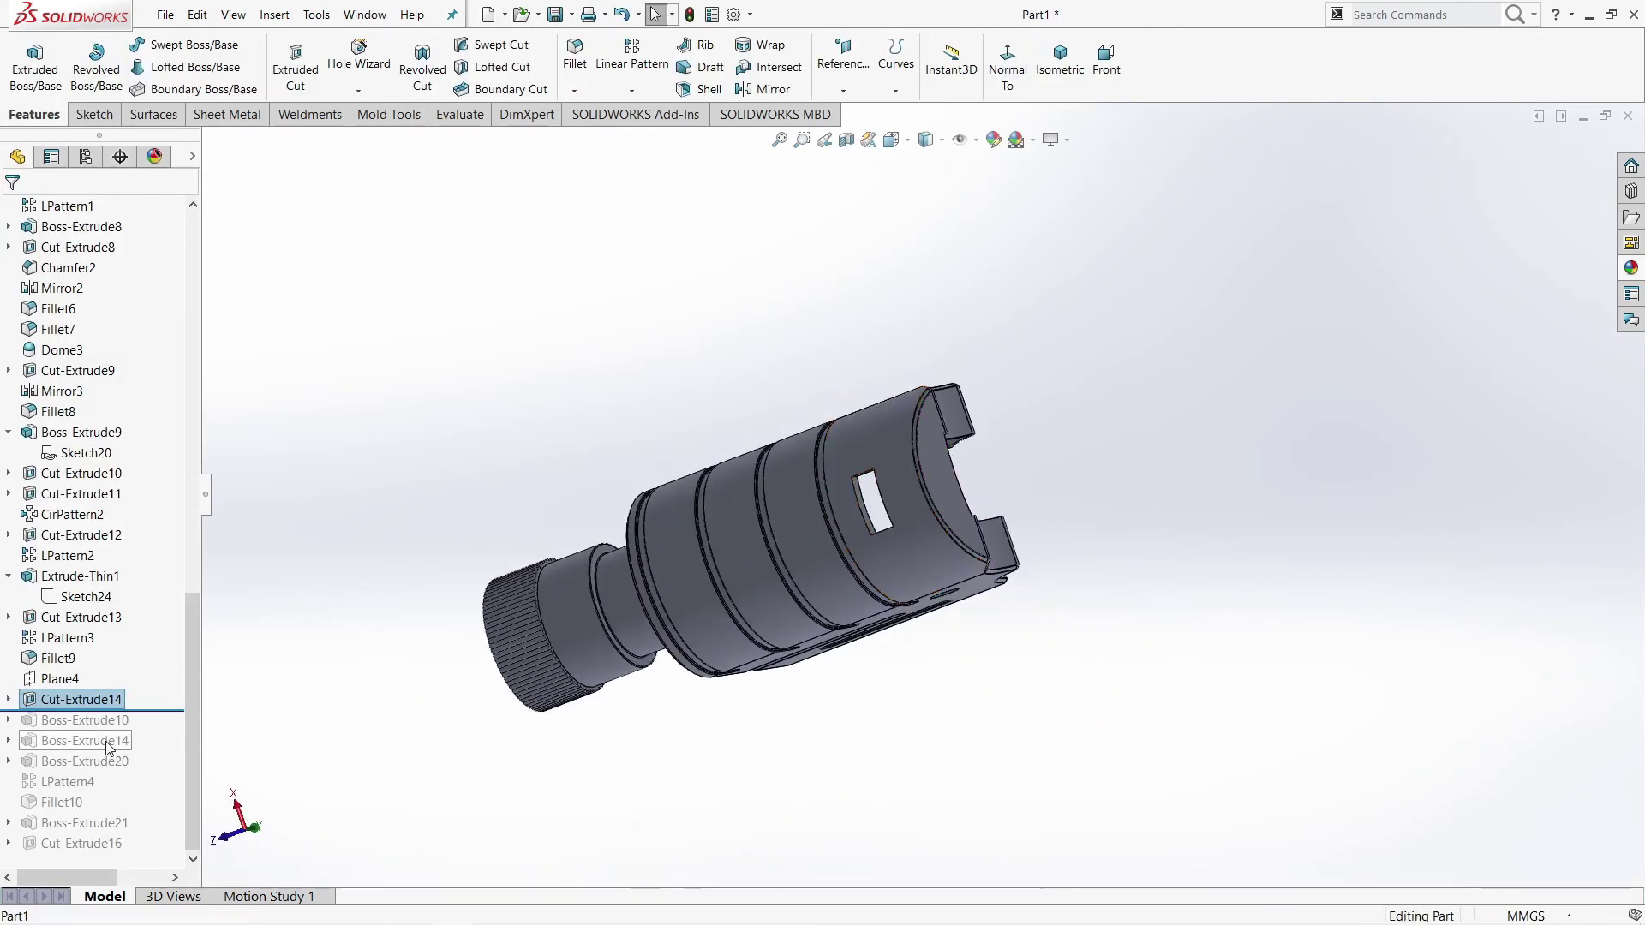
# Step: Roll forward to Boss-Extrude10, review its 2.00 mm blind unmerged block face-on, and close it
pyautogui.moveTo(140, 710); pyautogui.dragTo(76, 724)
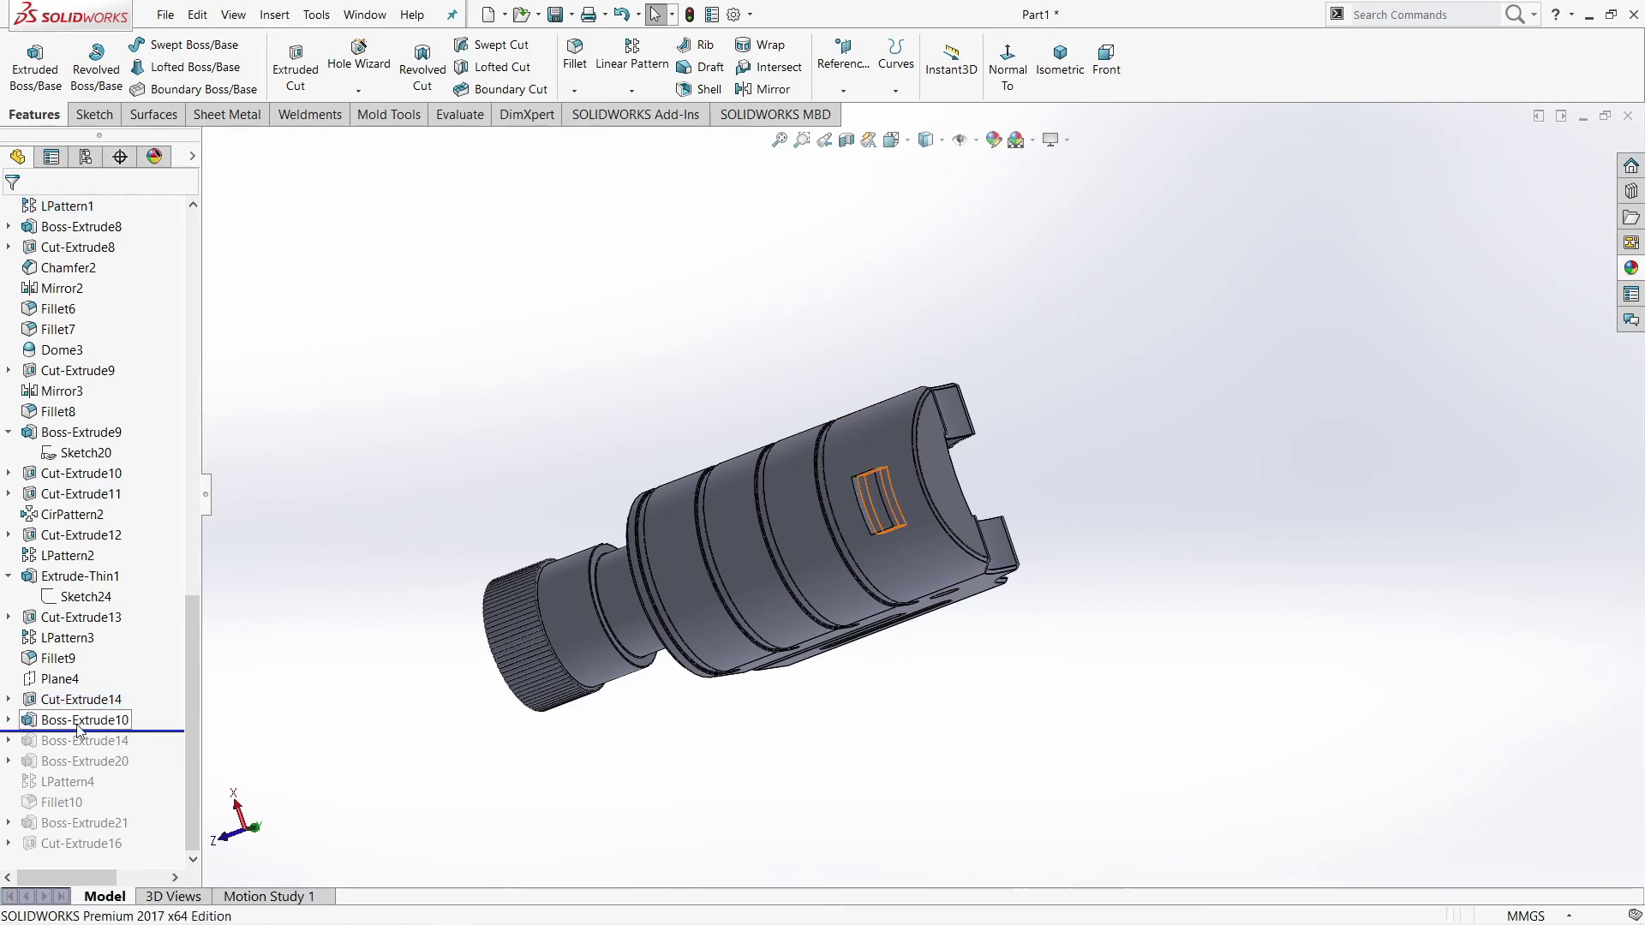
pyautogui.click(80, 726)
pyautogui.click(136, 672)
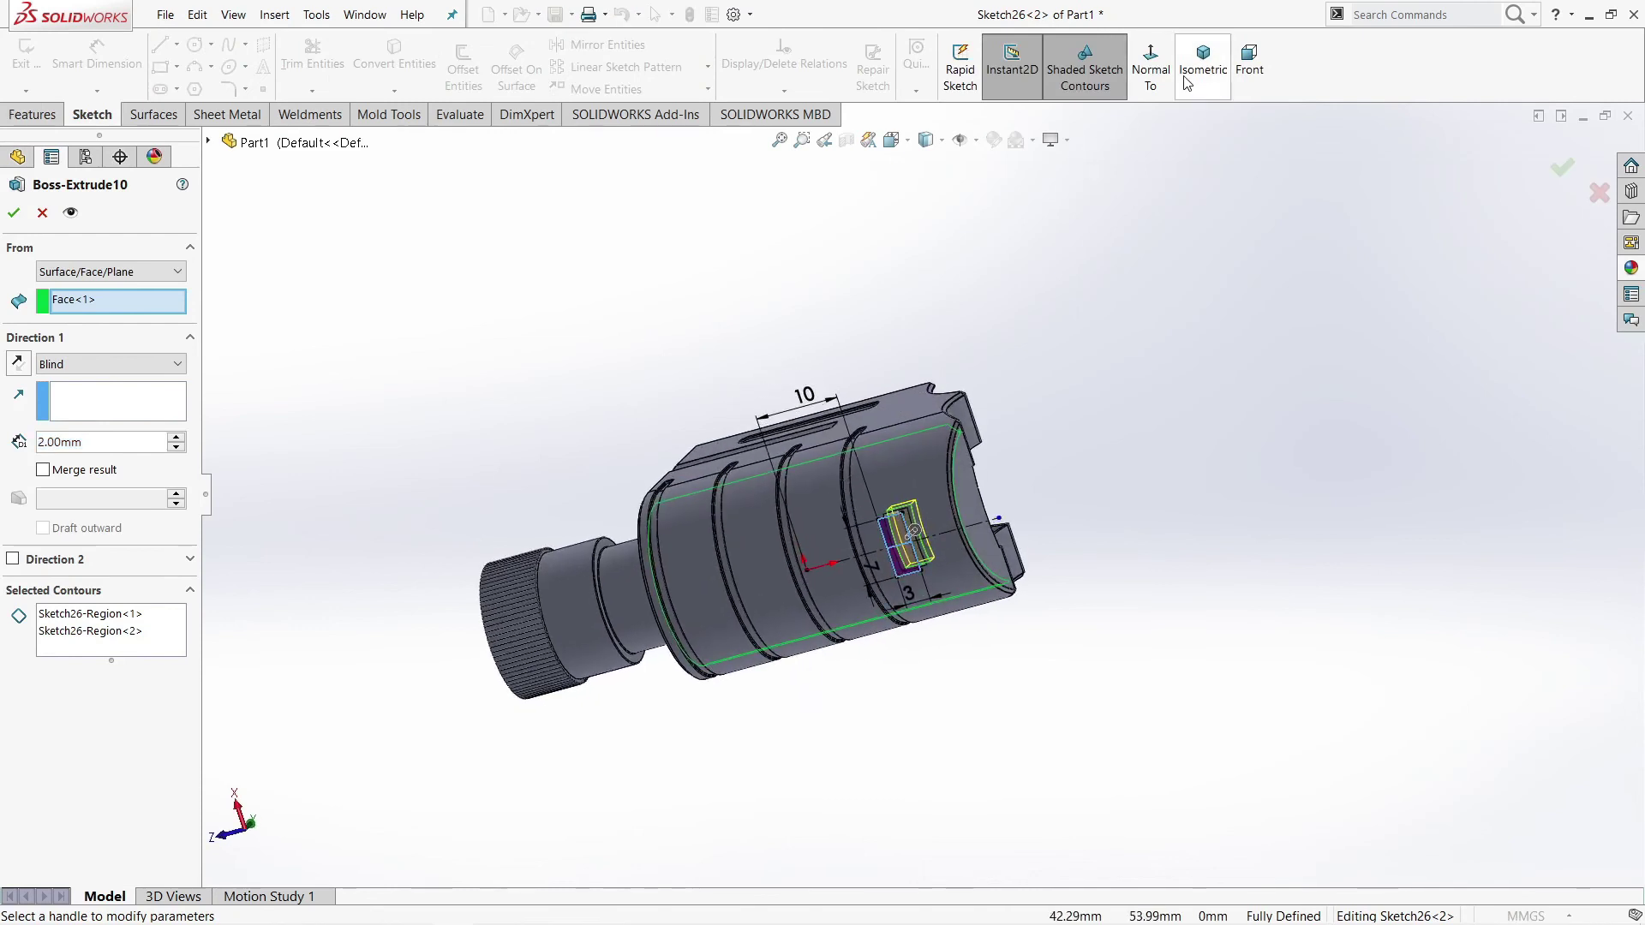
pyautogui.click(1148, 75)
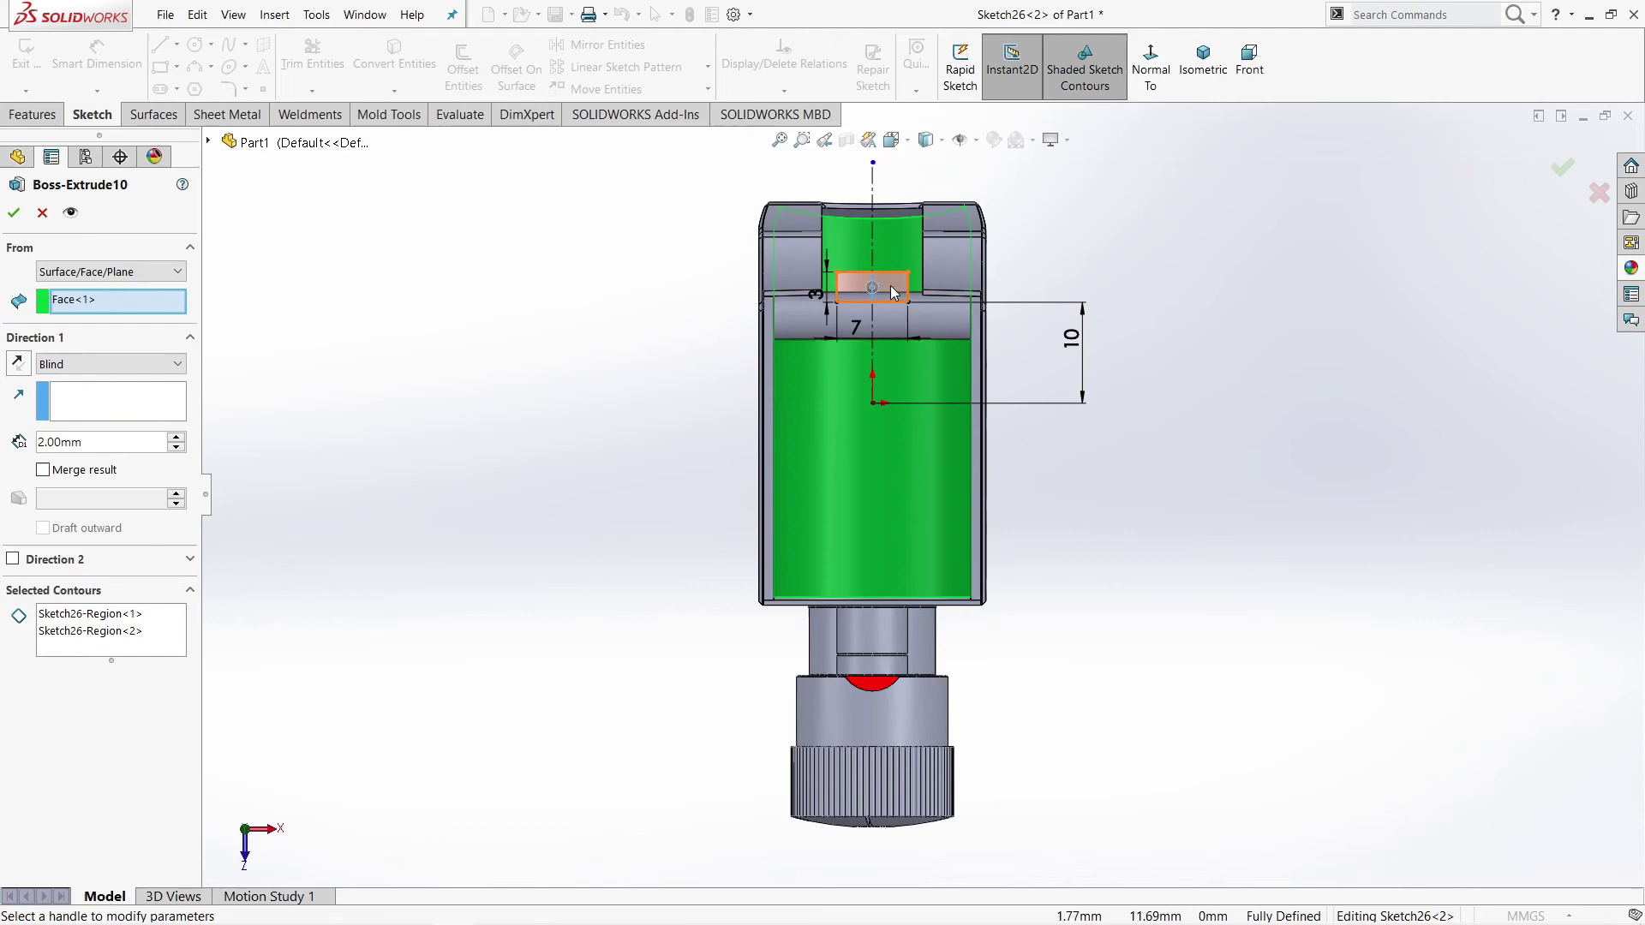
pyautogui.scroll(-3, 882, 257)
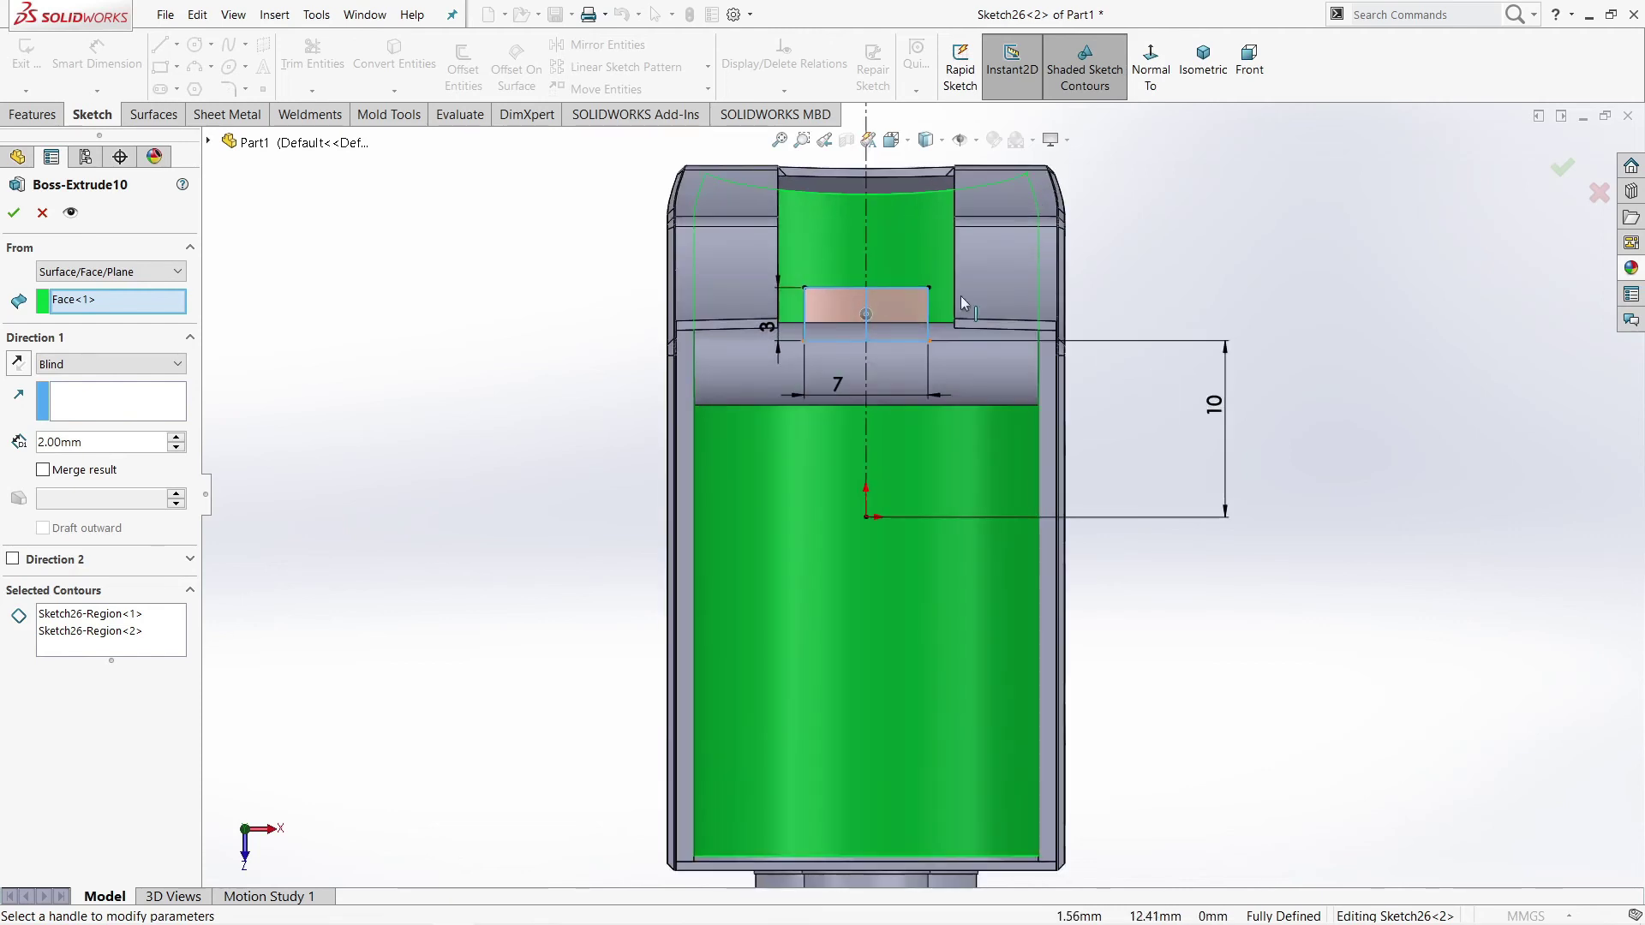
pyautogui.click(1558, 176)
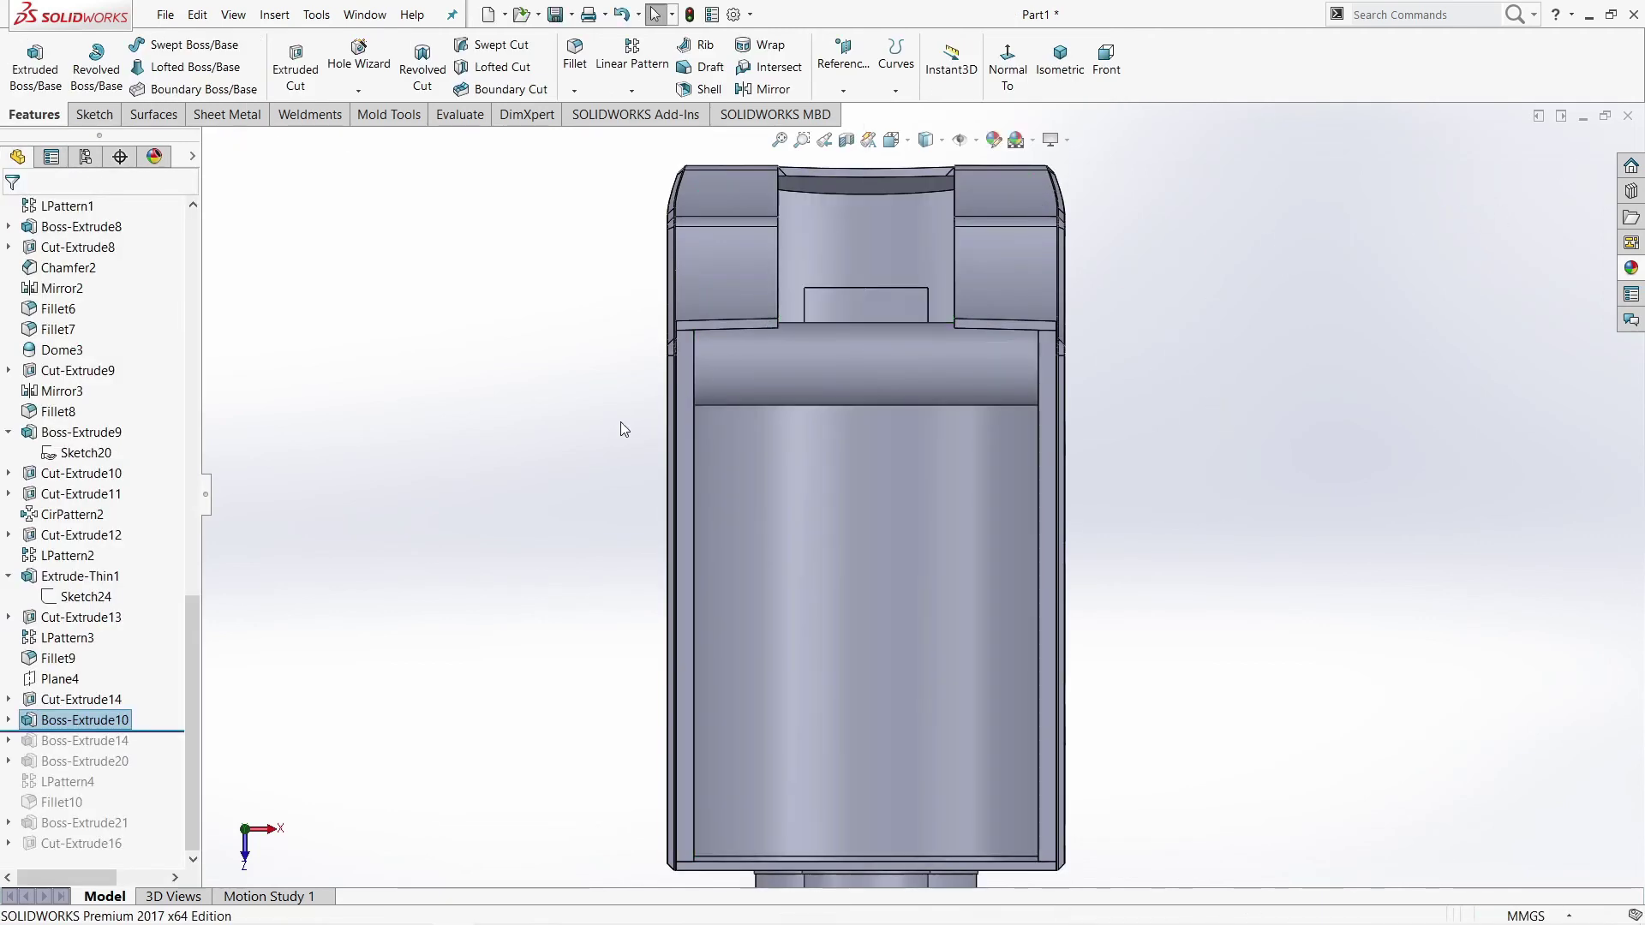
pyautogui.scroll(1, 785, 485)
pyautogui.moveTo(785, 485); pyautogui.dragTo(1119, 117, button='middle')
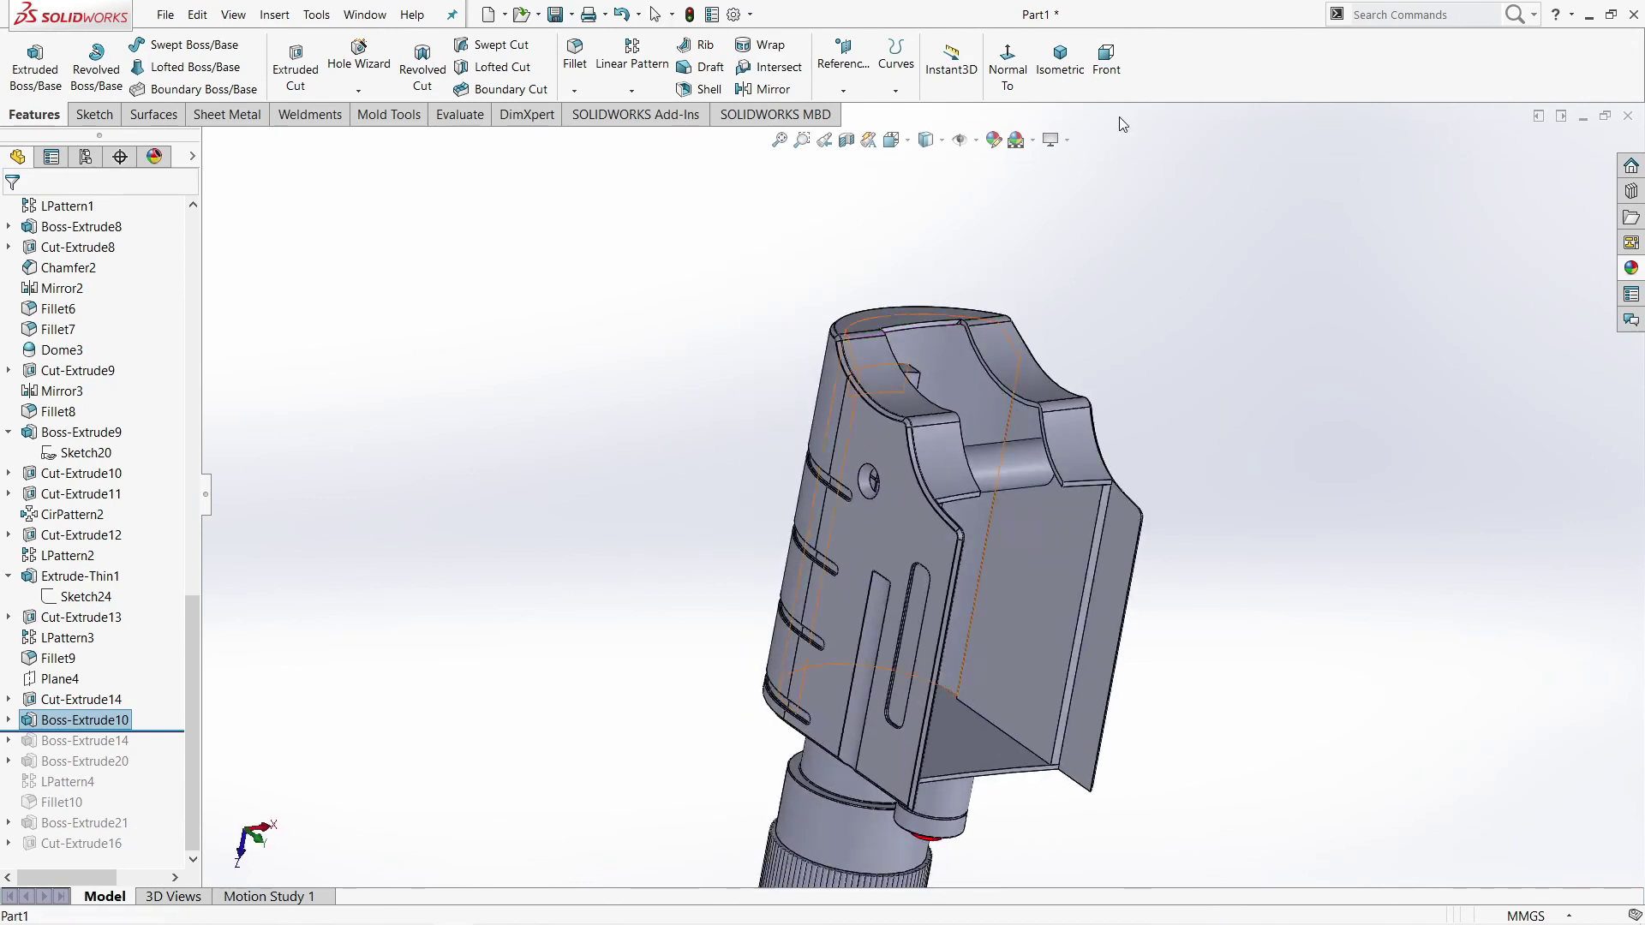
# Step: From isometric view, roll forward to Boss-Extrude14 and inspect its Up To Next extrude preview
pyautogui.click(1060, 64)
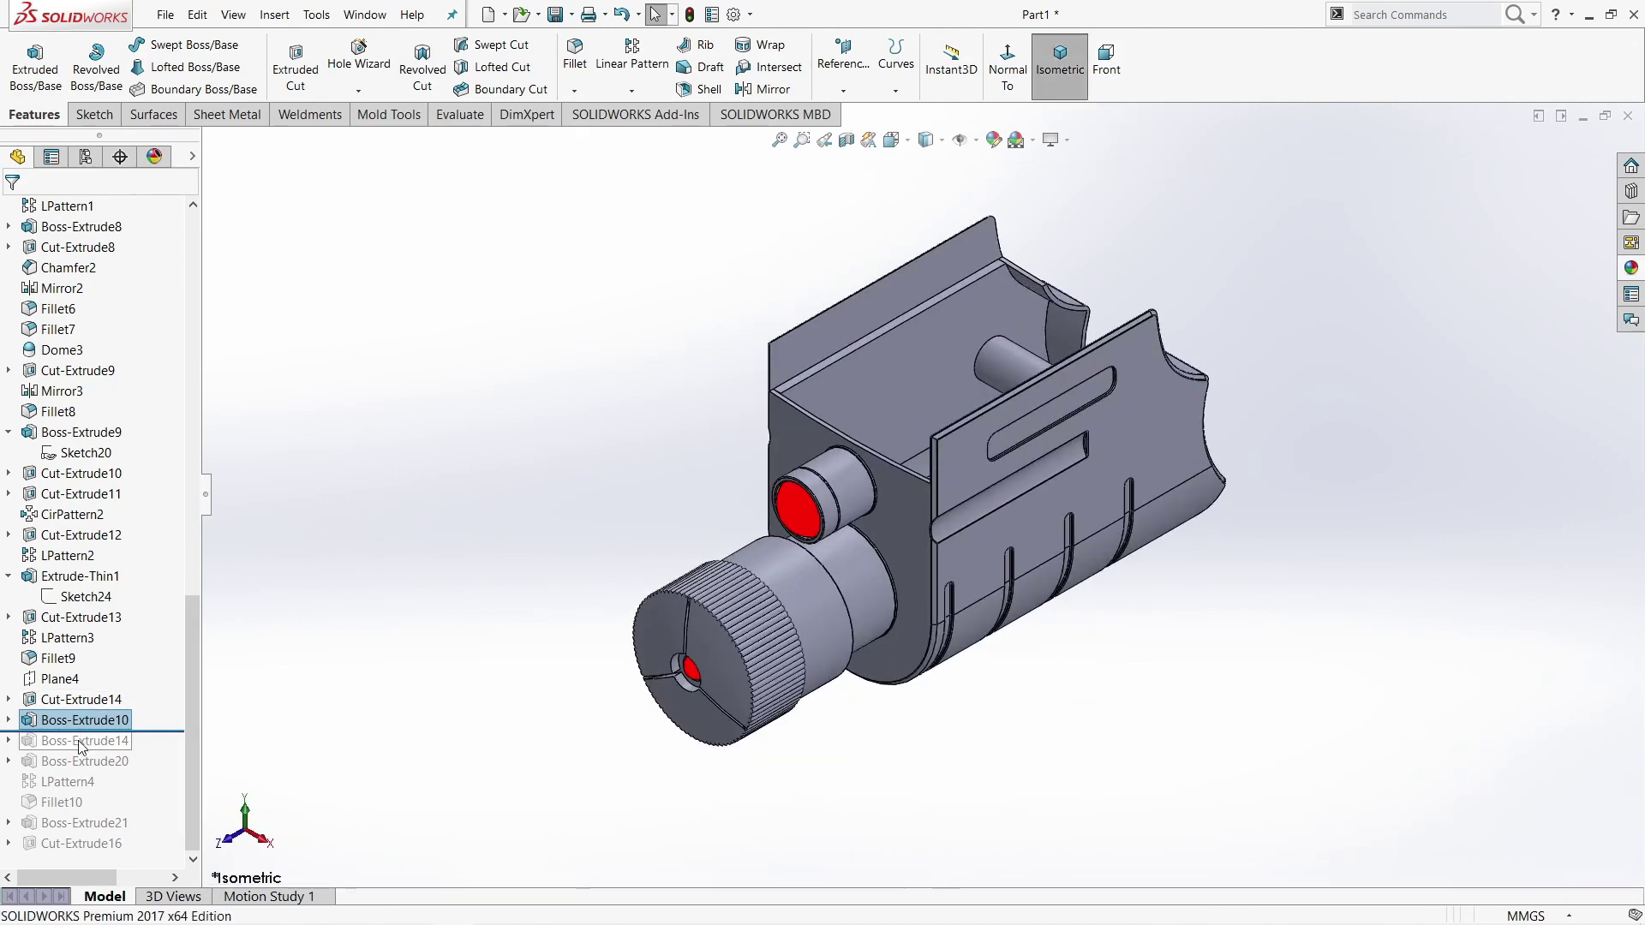
pyautogui.moveTo(151, 729); pyautogui.dragTo(112, 747)
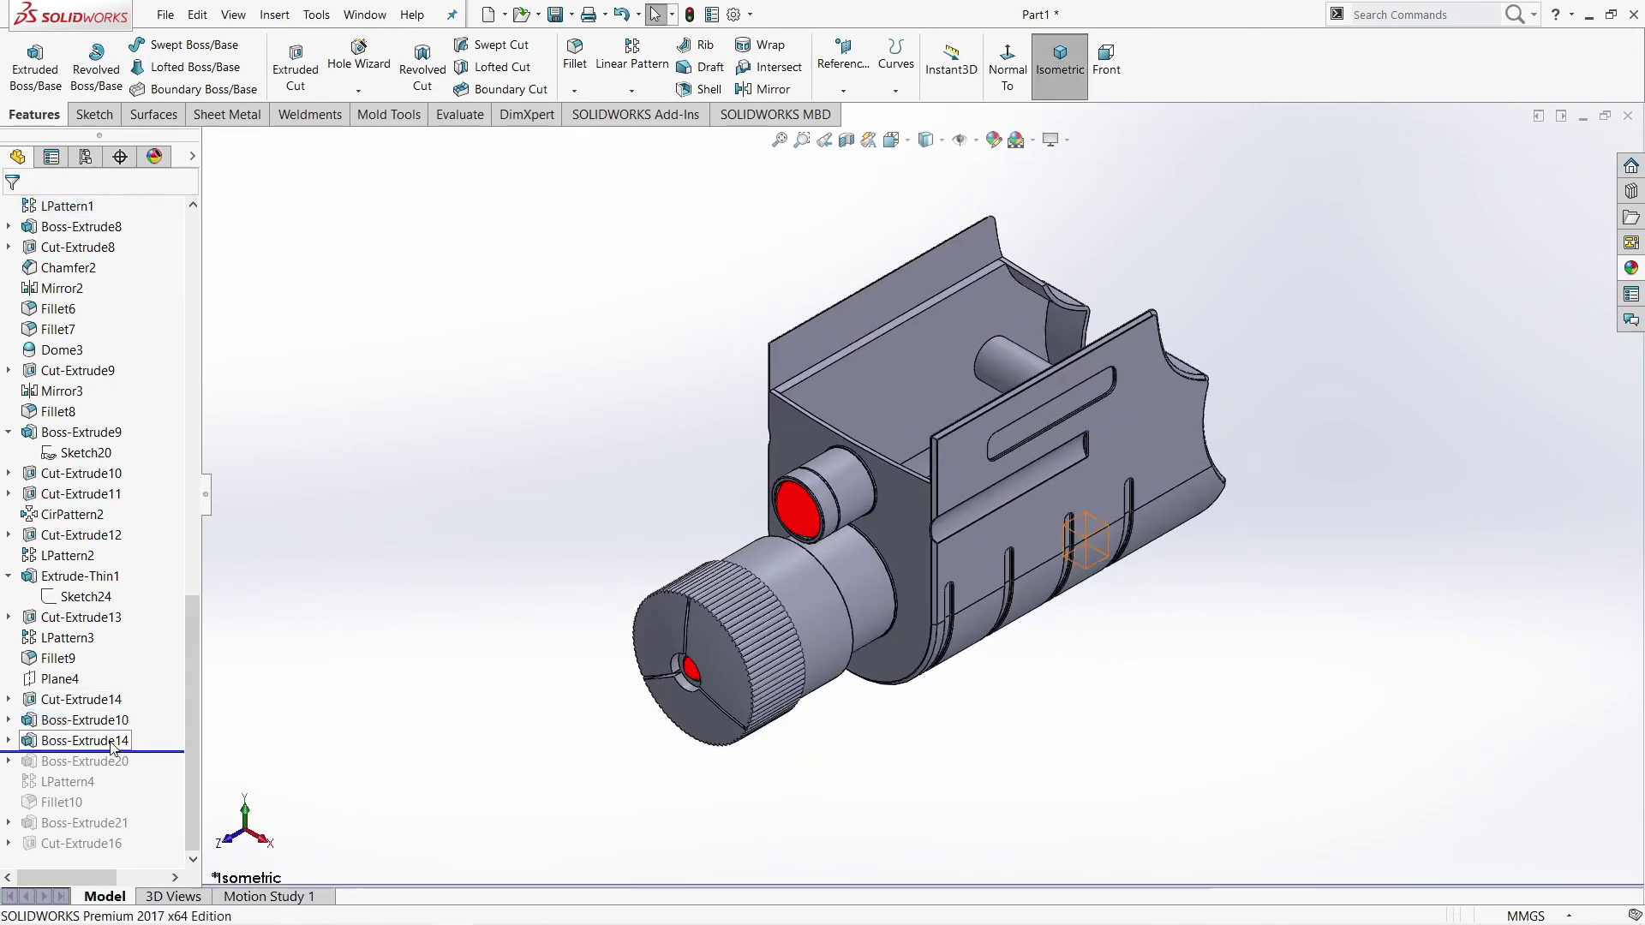
pyautogui.click(113, 747)
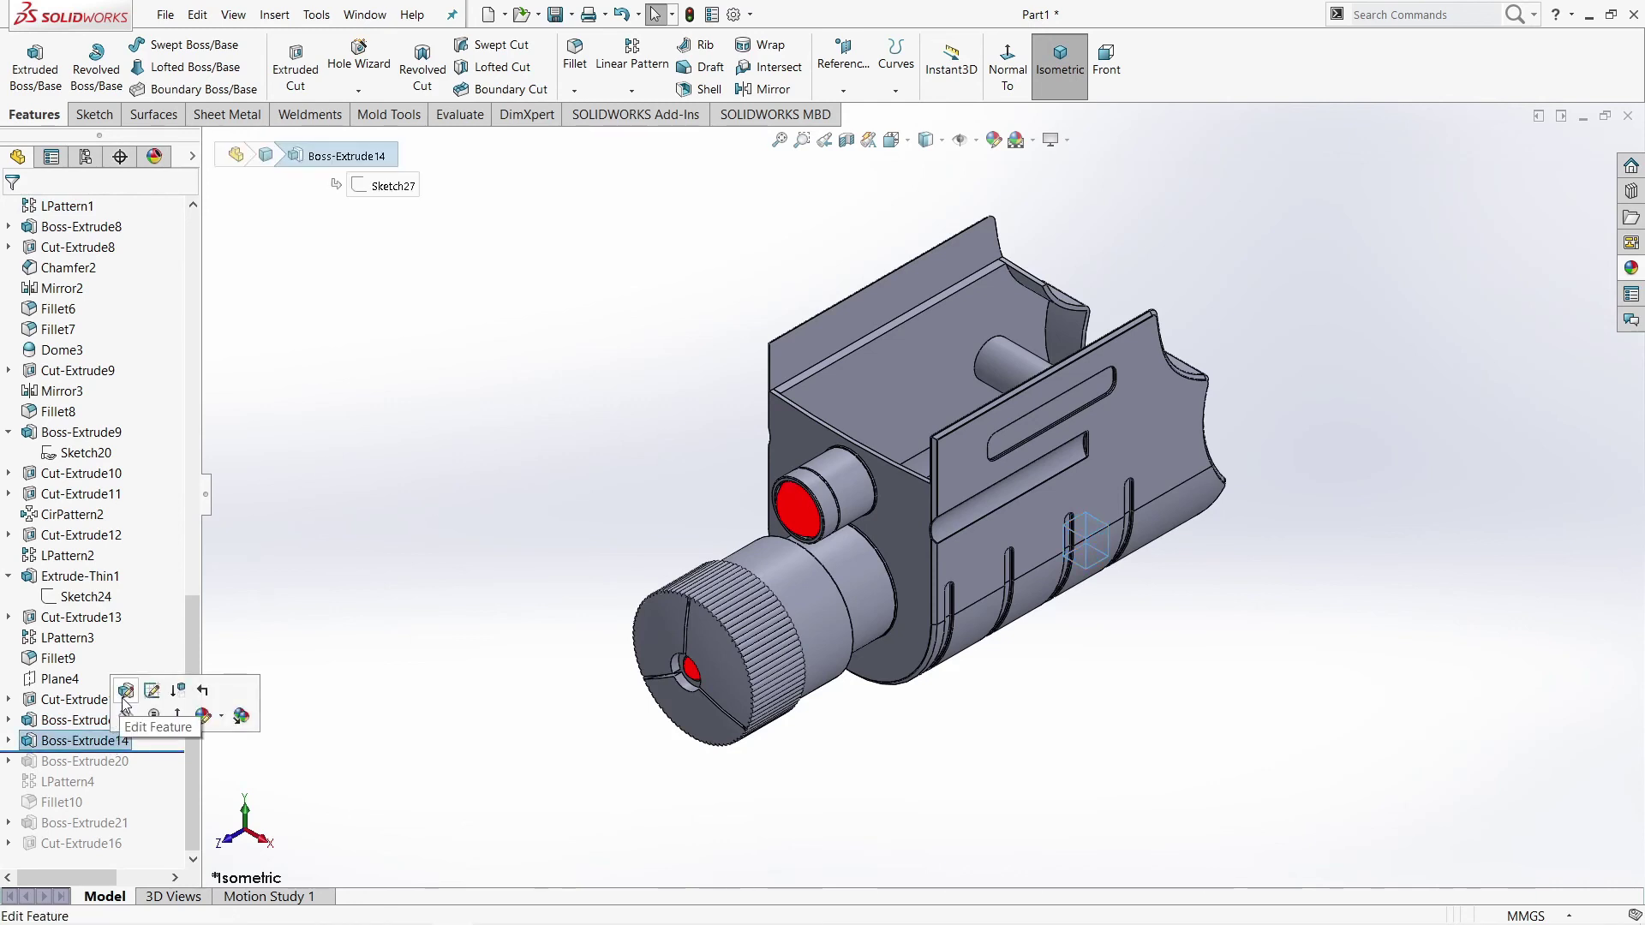
pyautogui.click(127, 687)
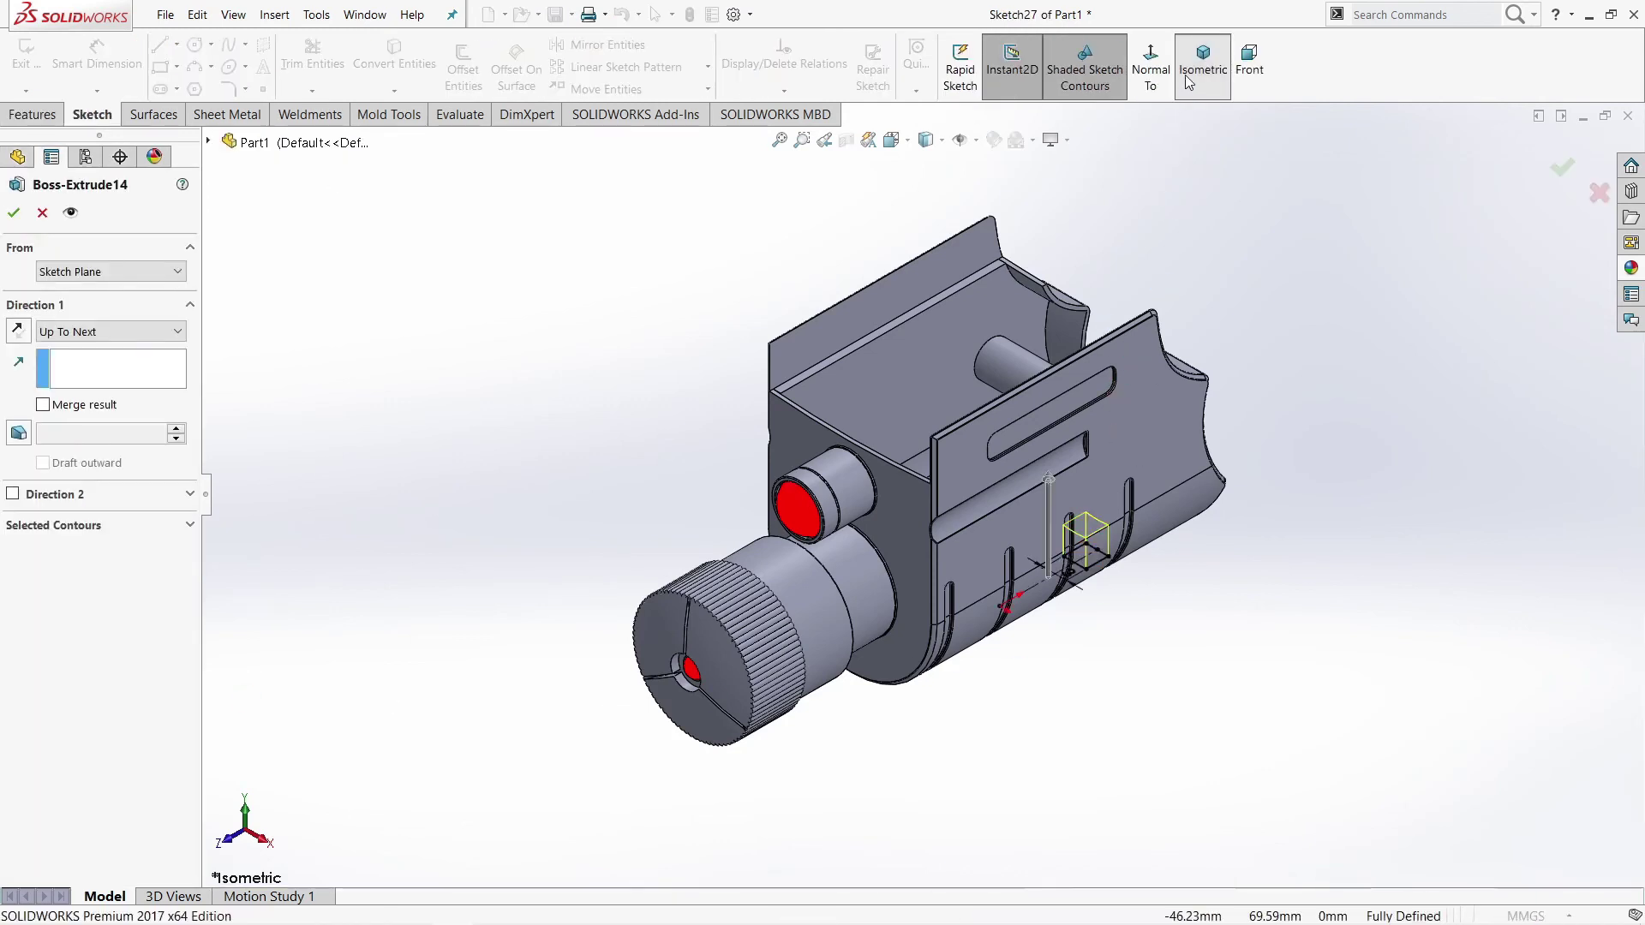
pyautogui.moveTo(1159, 470)
pyautogui.mouseDown(button='middle')
pyautogui.moveTo(990, 421)
pyautogui.moveTo(1122, 461)
pyautogui.mouseUp(button='middle')
pyautogui.scroll(-3, 1122, 461)
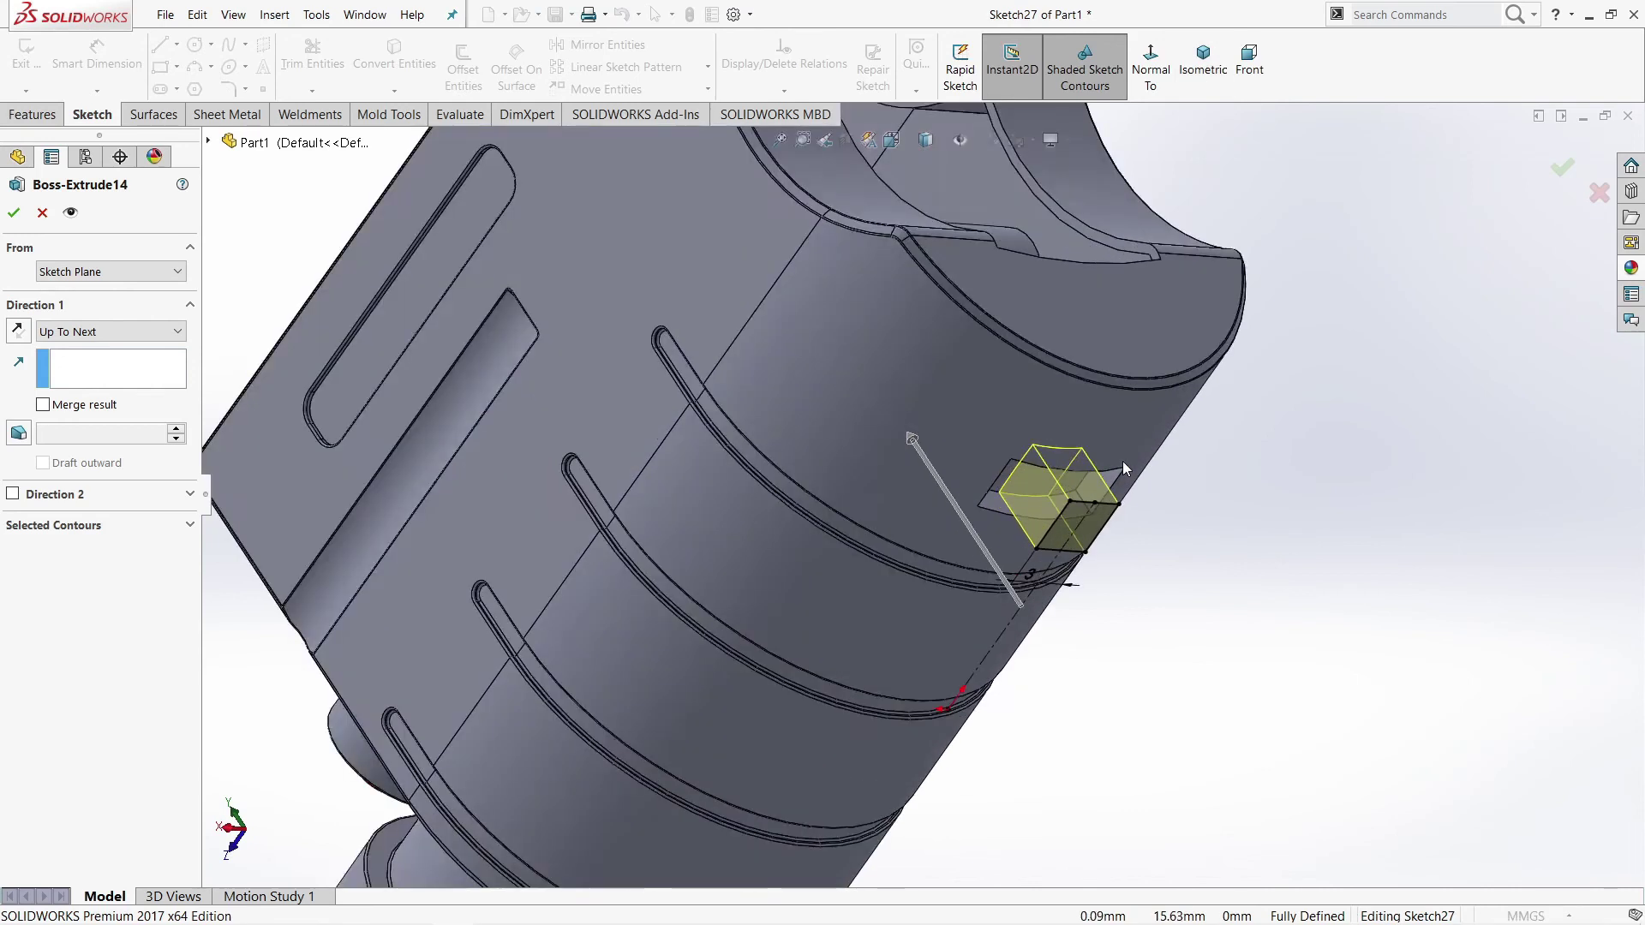
pyautogui.scroll(-3, 1007, 540)
pyautogui.scroll(-2, 1049, 596)
pyautogui.moveTo(1049, 596); pyautogui.dragTo(1067, 654, button='middle')
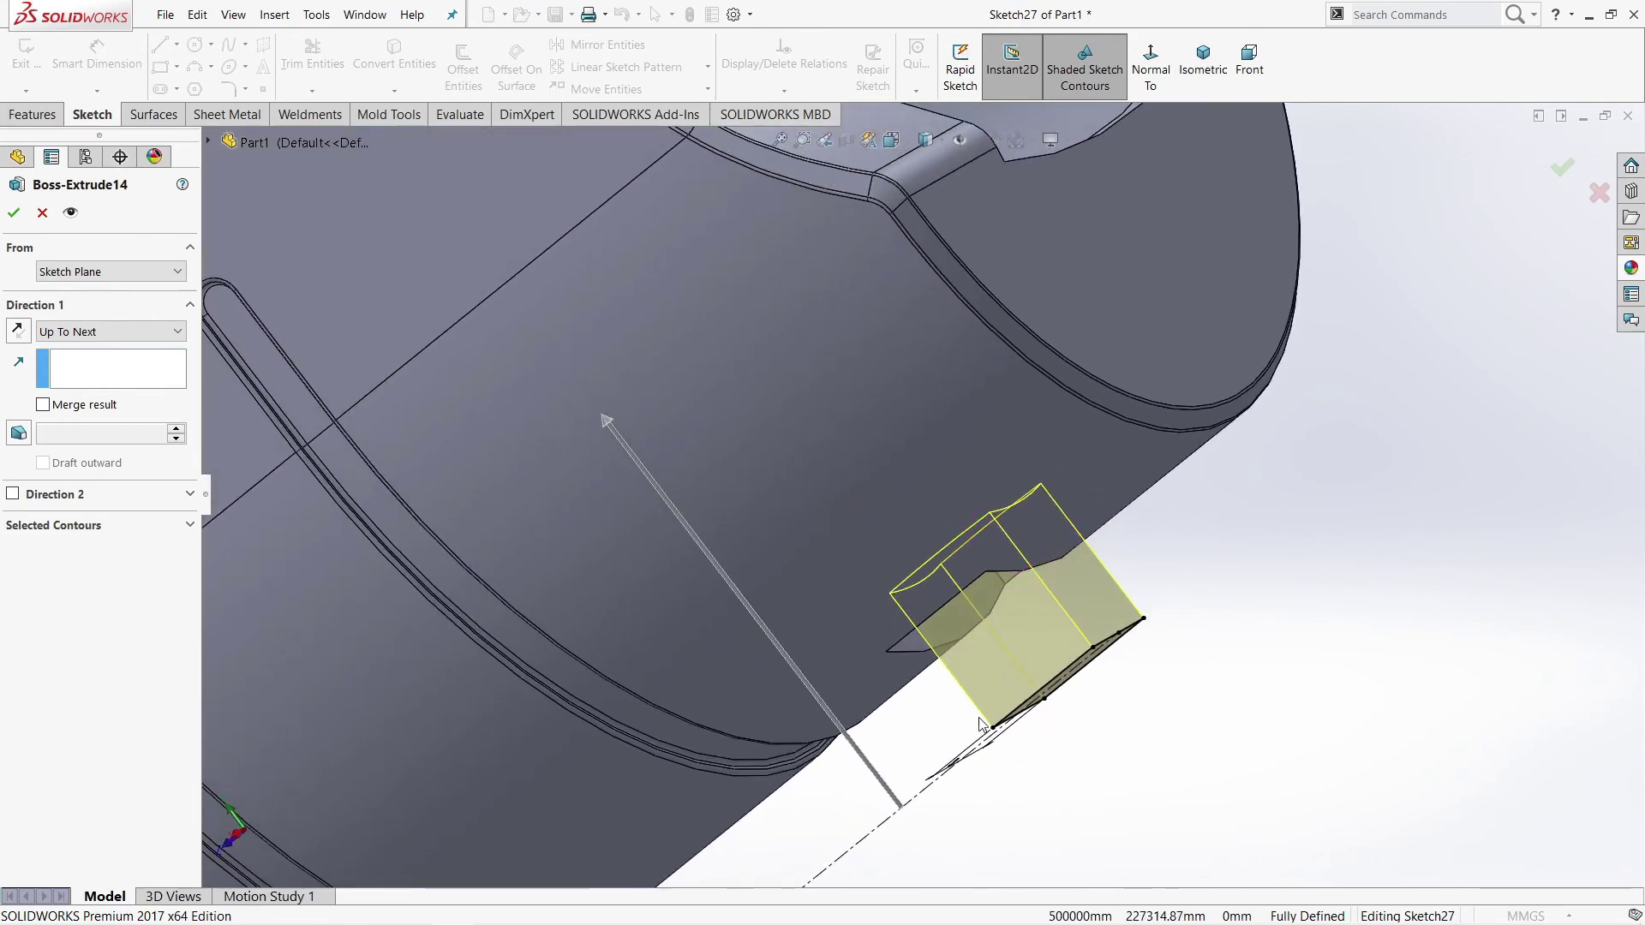
# Step: Accept Boss-Extrude14's red block and roll the history forward to Boss-Extrude20
pyautogui.click(14, 213)
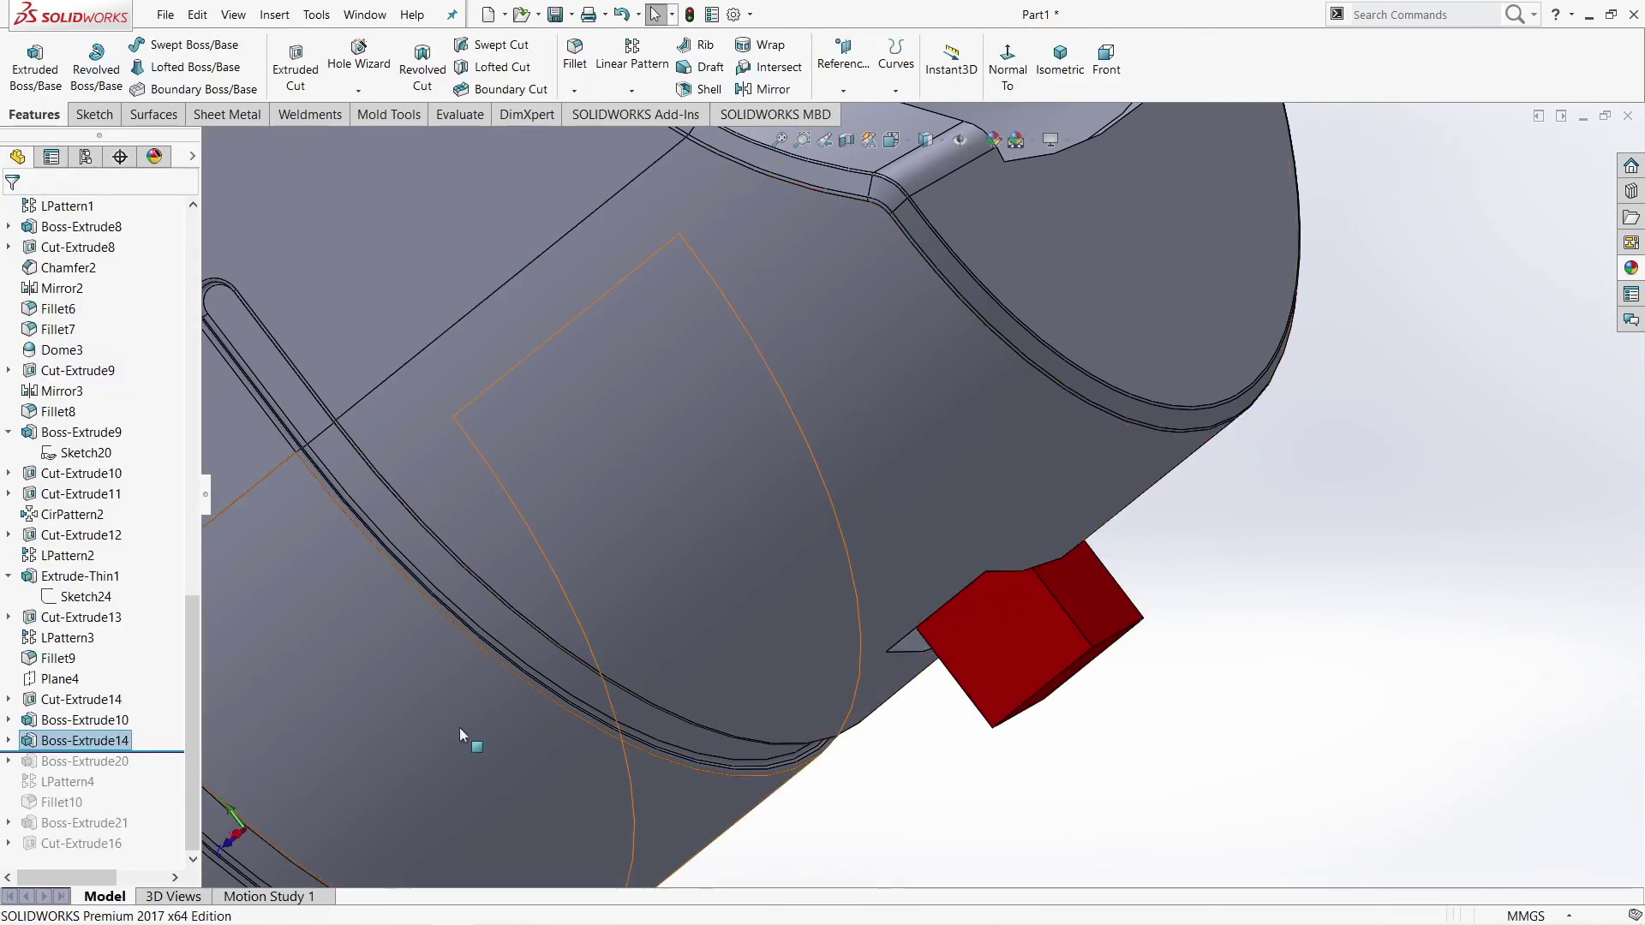
pyautogui.scroll(5, 848, 629)
pyautogui.scroll(3, 839, 638)
pyautogui.moveTo(839, 639); pyautogui.dragTo(853, 512, button='middle')
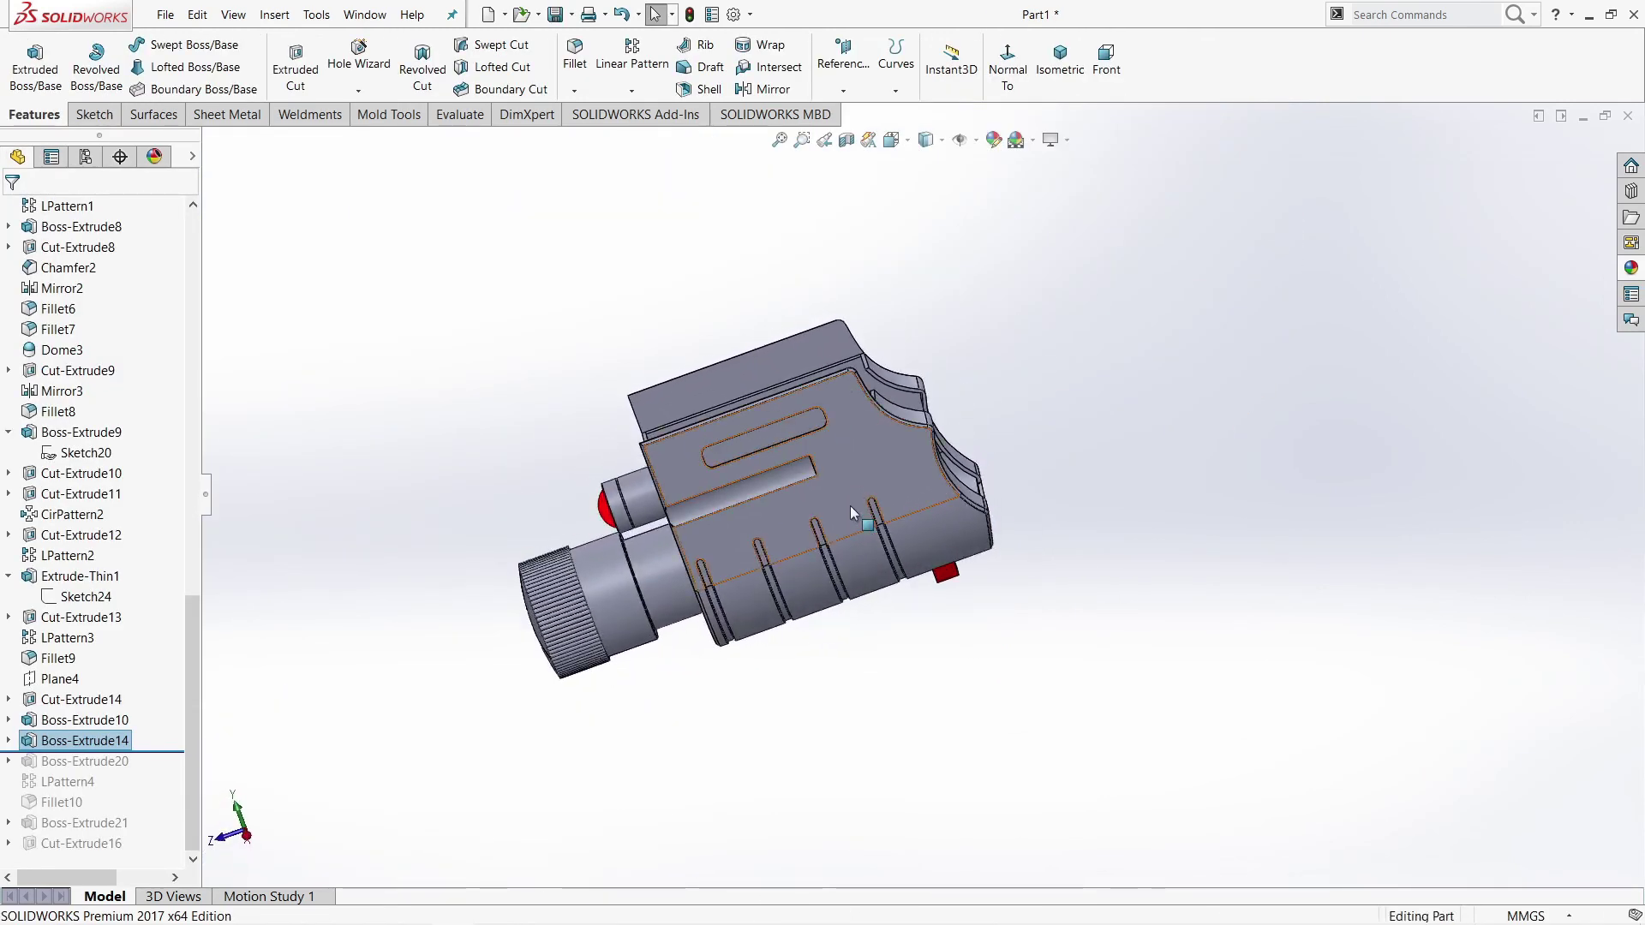
pyautogui.scroll(-5, 852, 512)
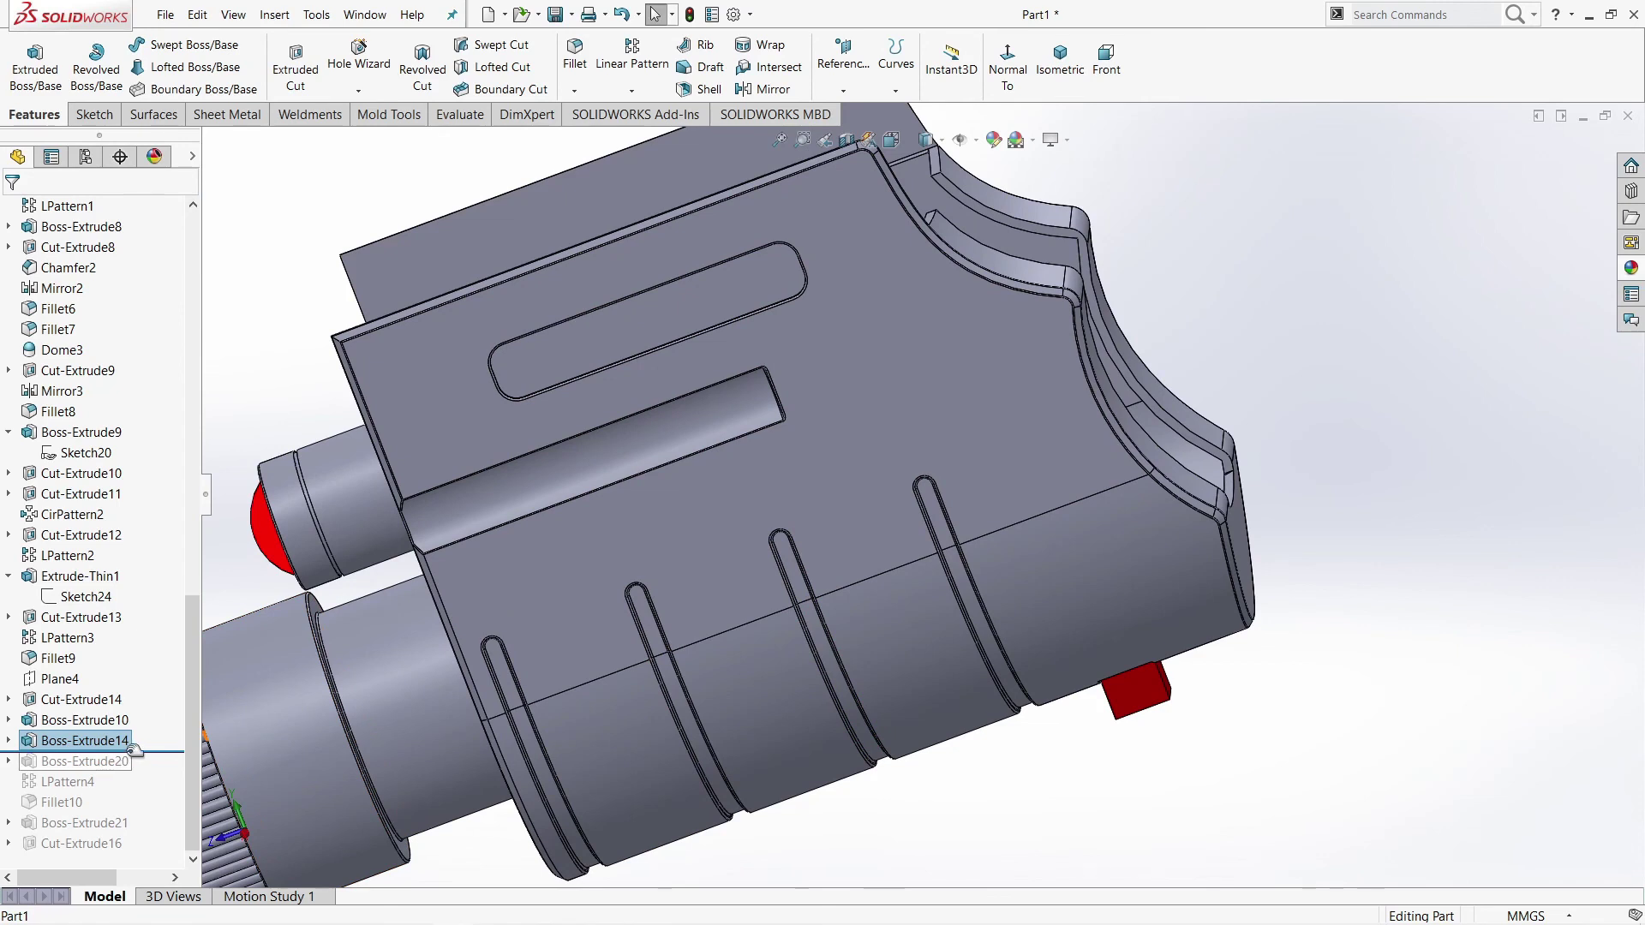
pyautogui.moveTo(153, 751); pyautogui.dragTo(83, 773)
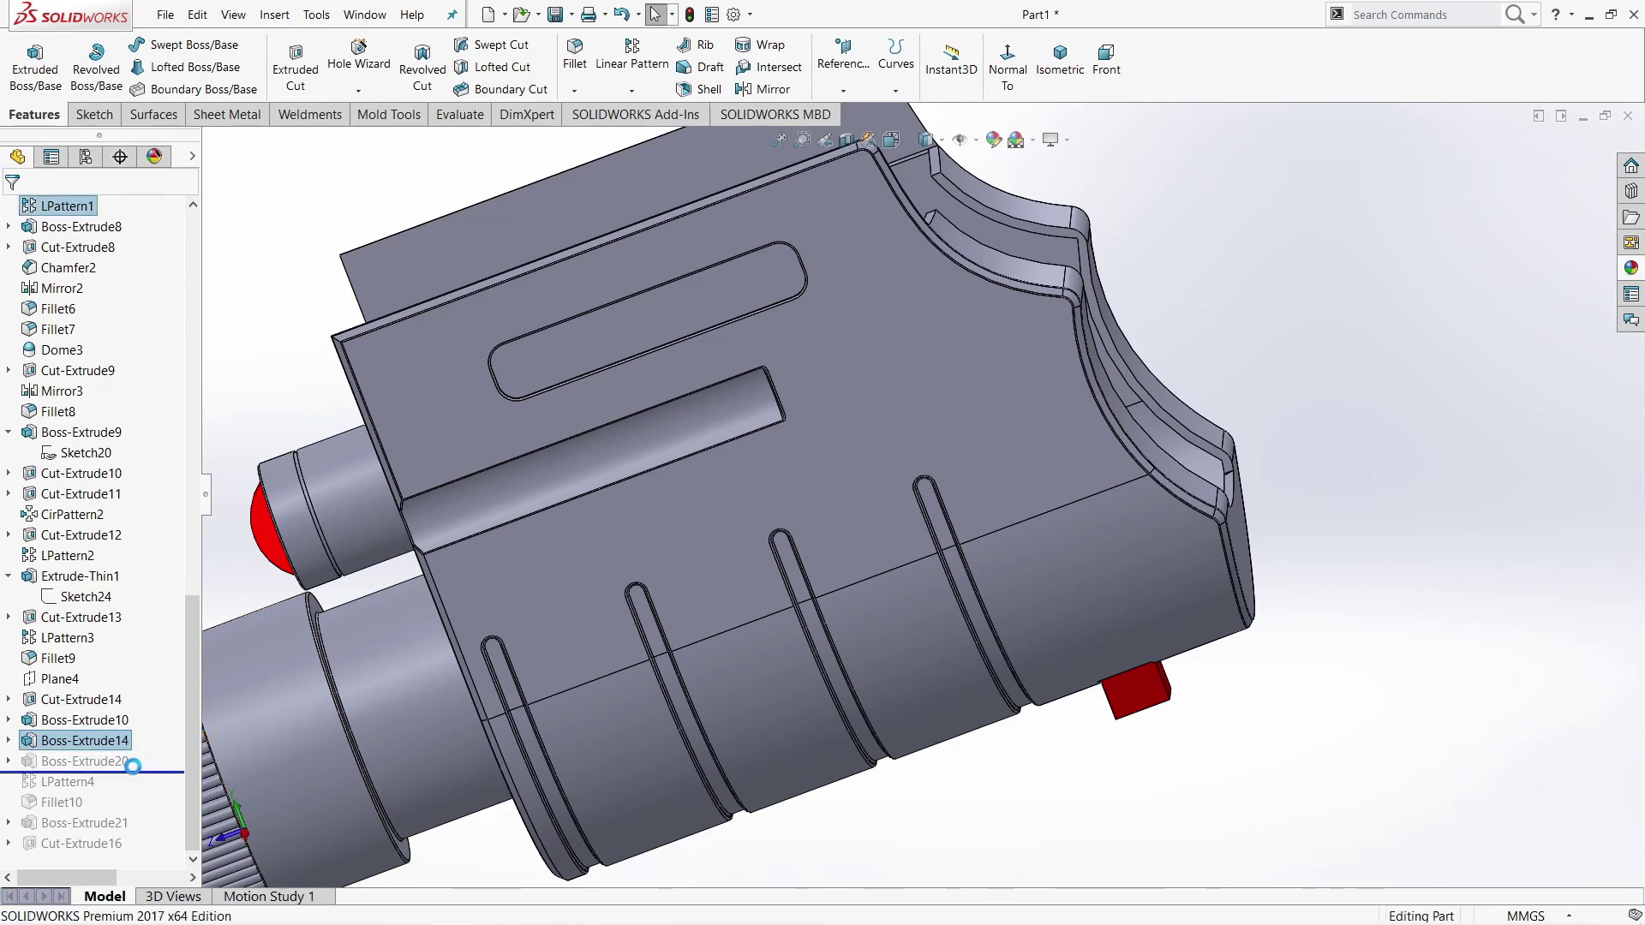
# Step: Review Boss-Extrude20's R0.06 ridge sketch face-on, zoomed into the corner, and accept it
pyautogui.click(48, 765)
pyautogui.click(35, 726)
pyautogui.click(1148, 81)
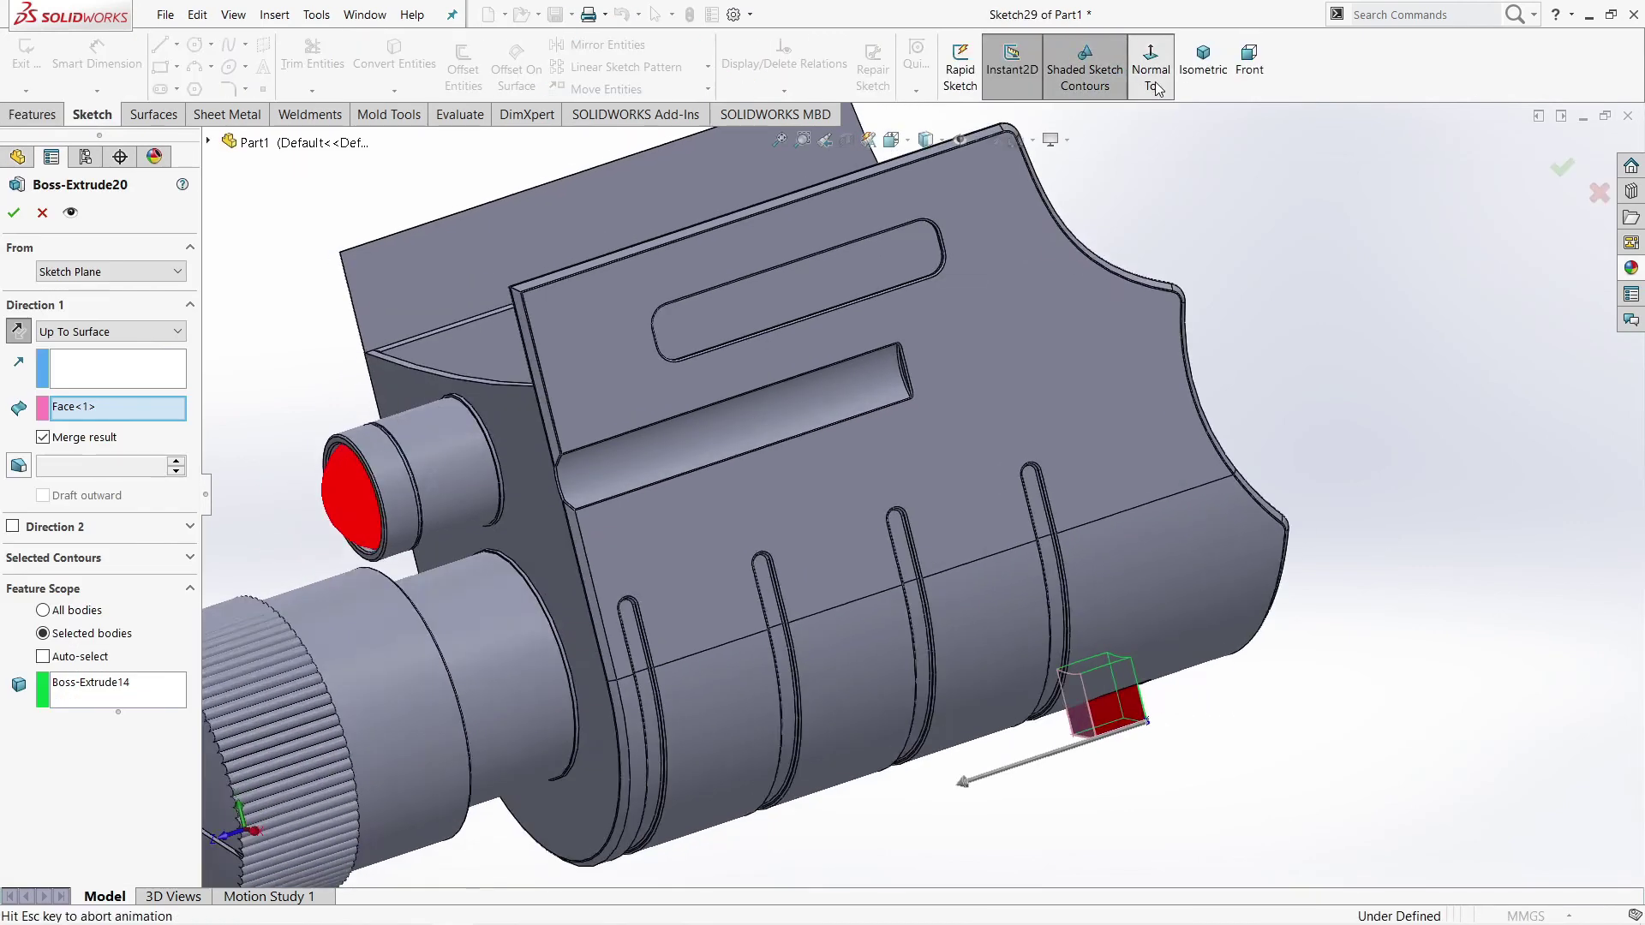
pyautogui.scroll(-5, 927, 776)
pyautogui.scroll(-5, 953, 703)
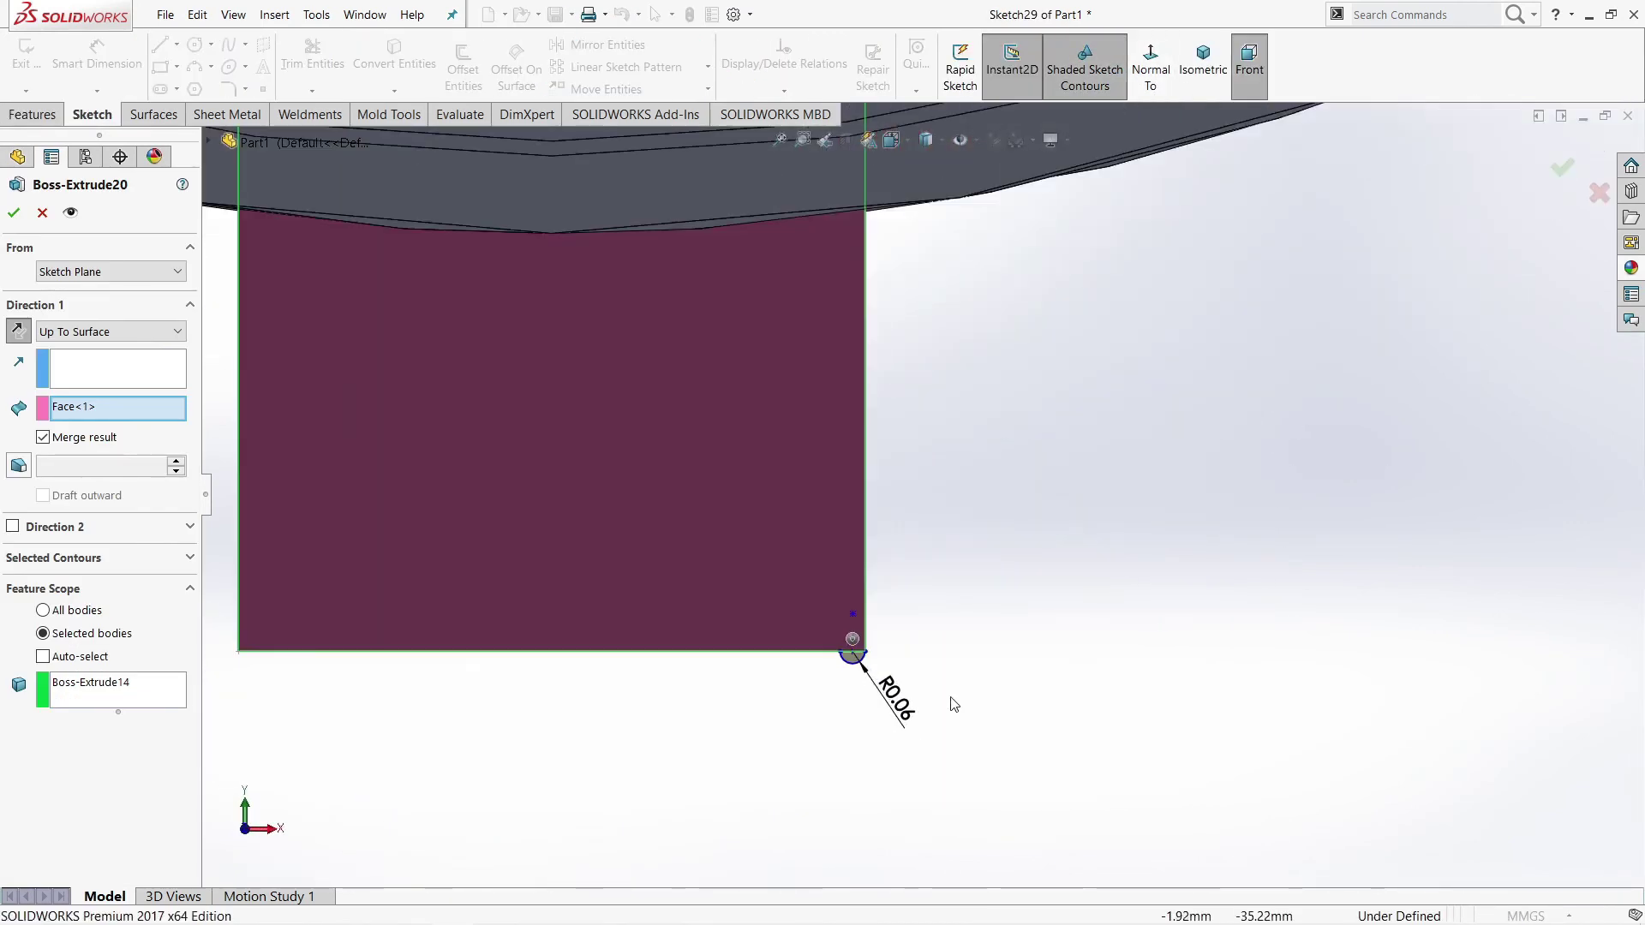
pyautogui.scroll(-2, 857, 636)
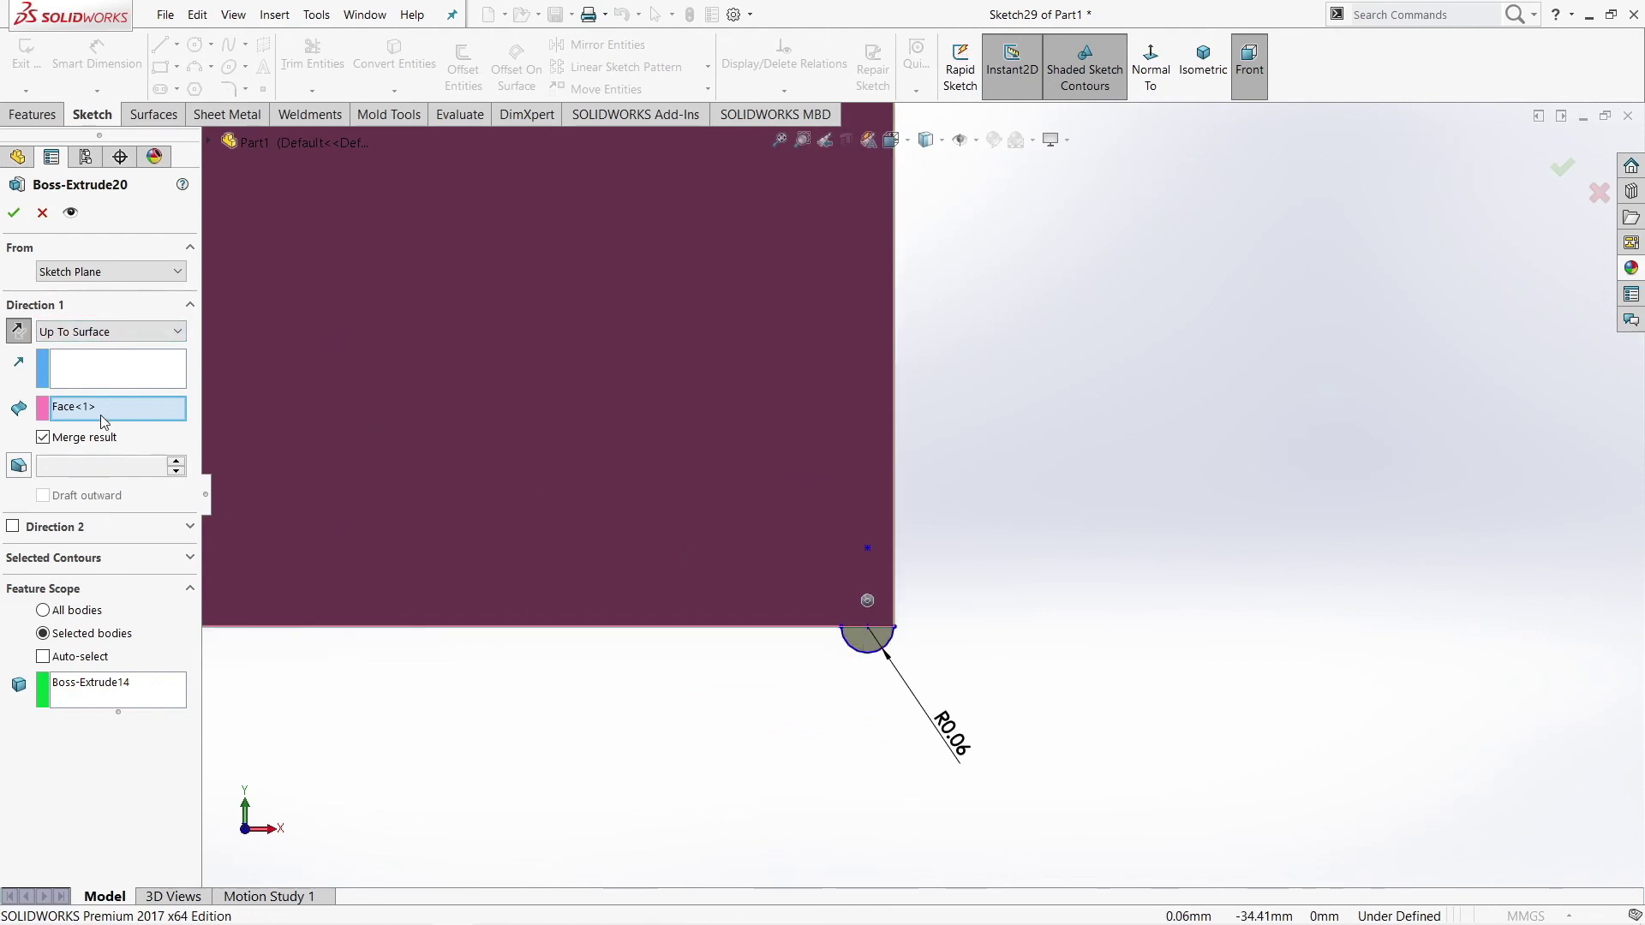
pyautogui.click(13, 219)
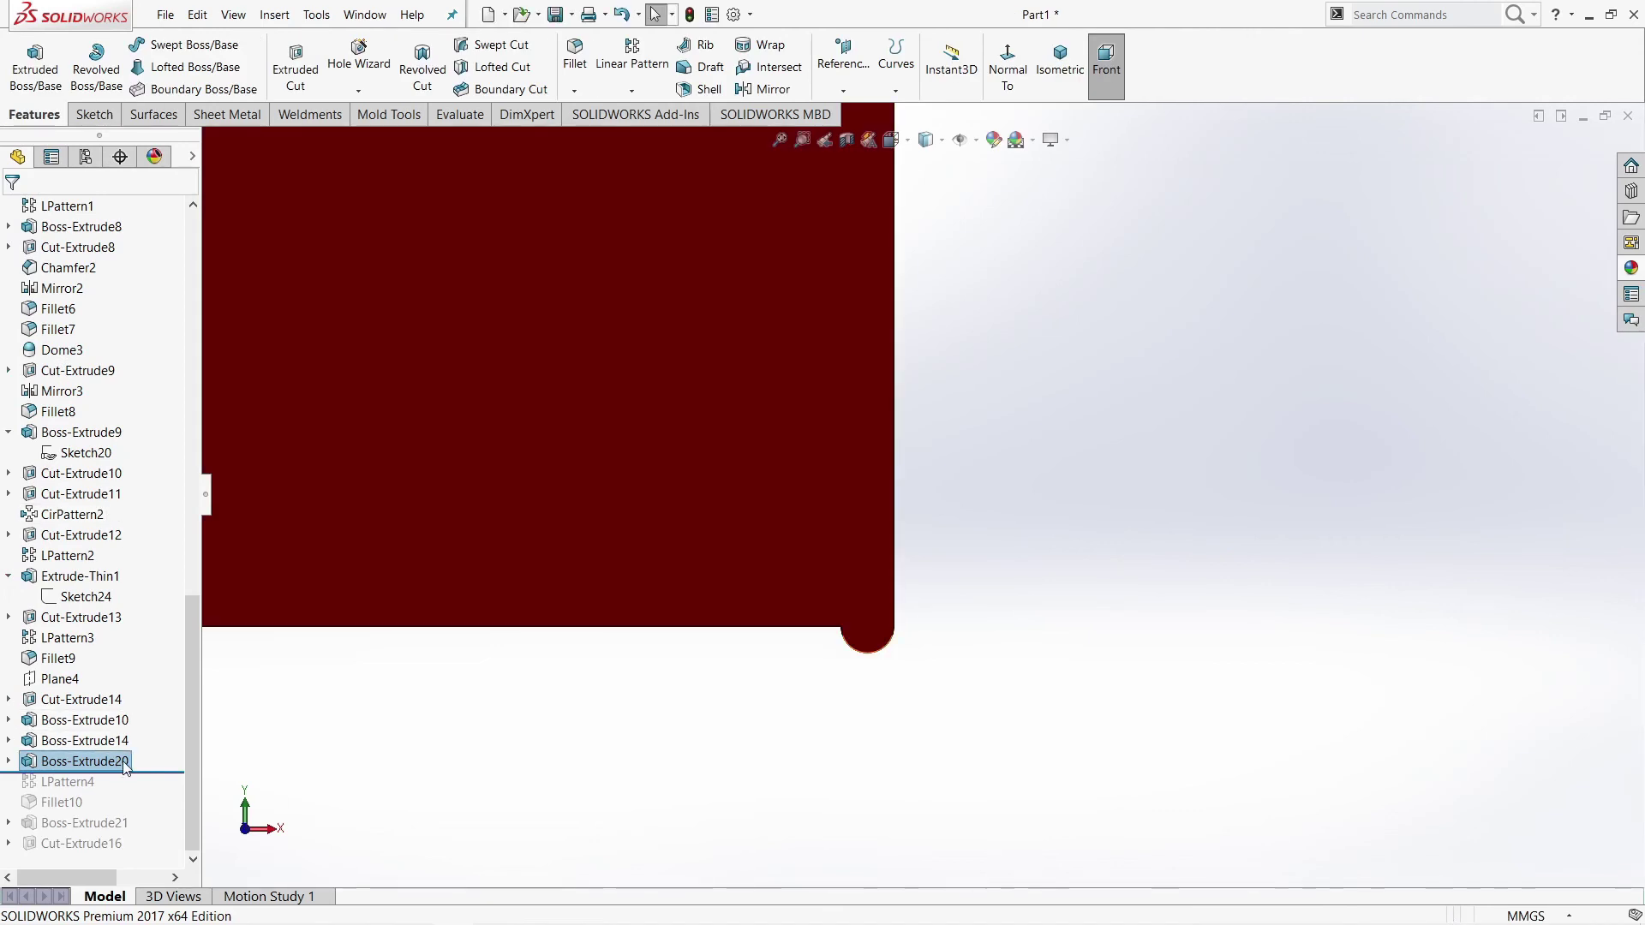
# Step: Roll forward to LPattern4 and open it with the whole pattern preview in view
pyautogui.moveTo(148, 772); pyautogui.dragTo(120, 782)
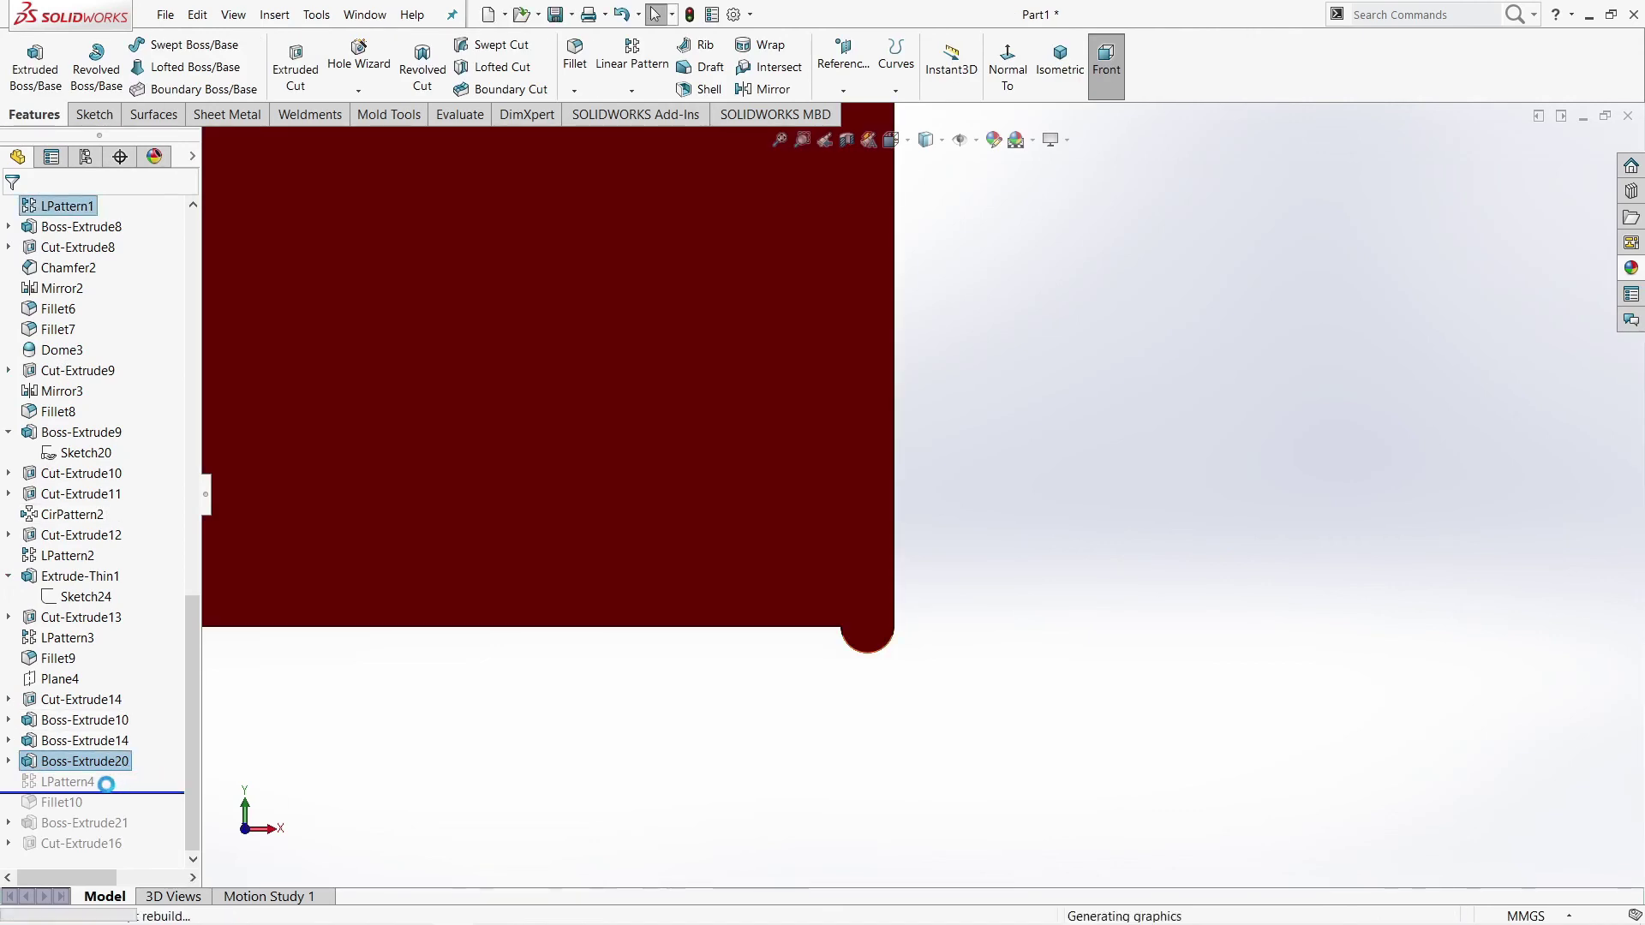
pyautogui.click(71, 782)
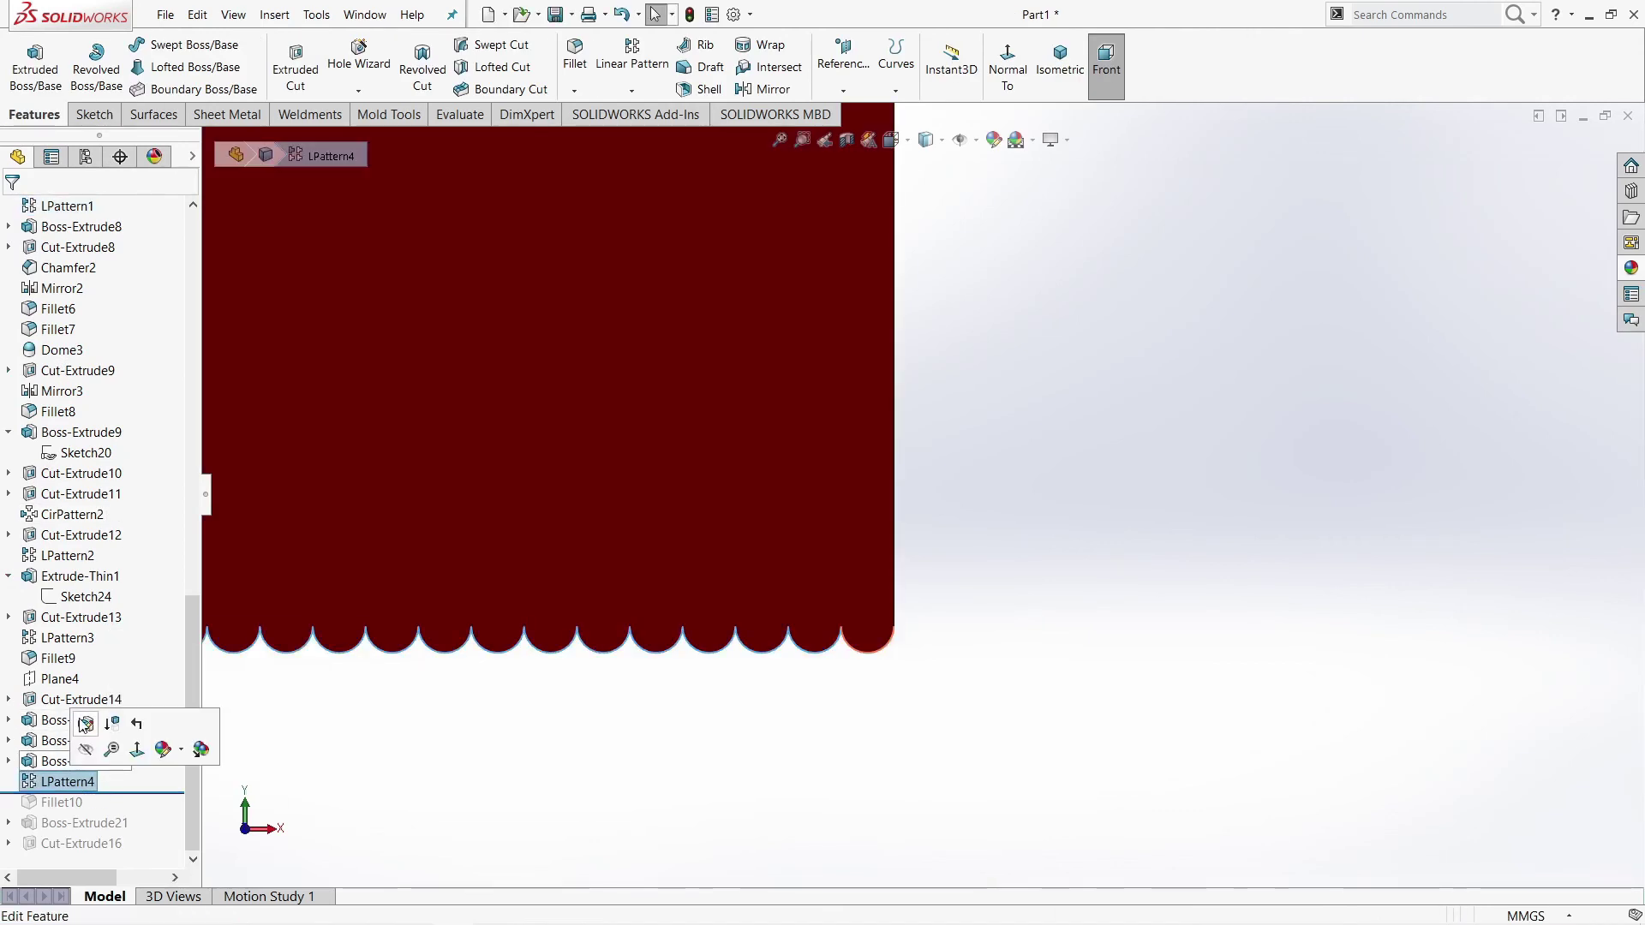
pyautogui.click(84, 724)
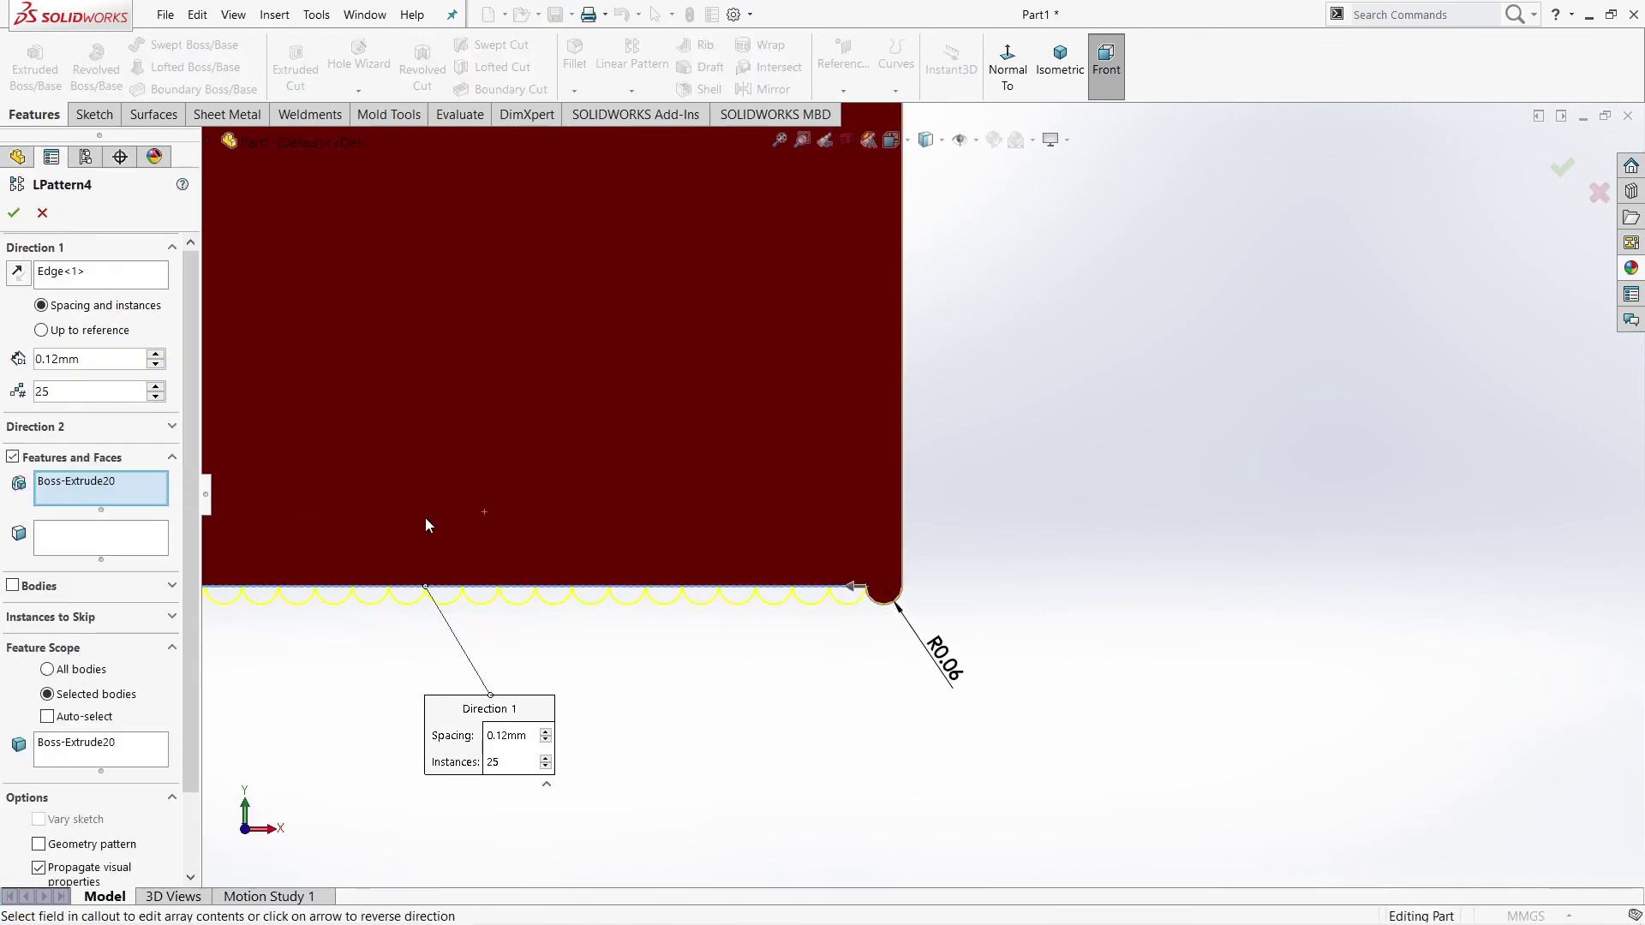
pyautogui.press('f')
pyautogui.scroll(-1, 668, 550)
pyautogui.scroll(-2, 753, 635)
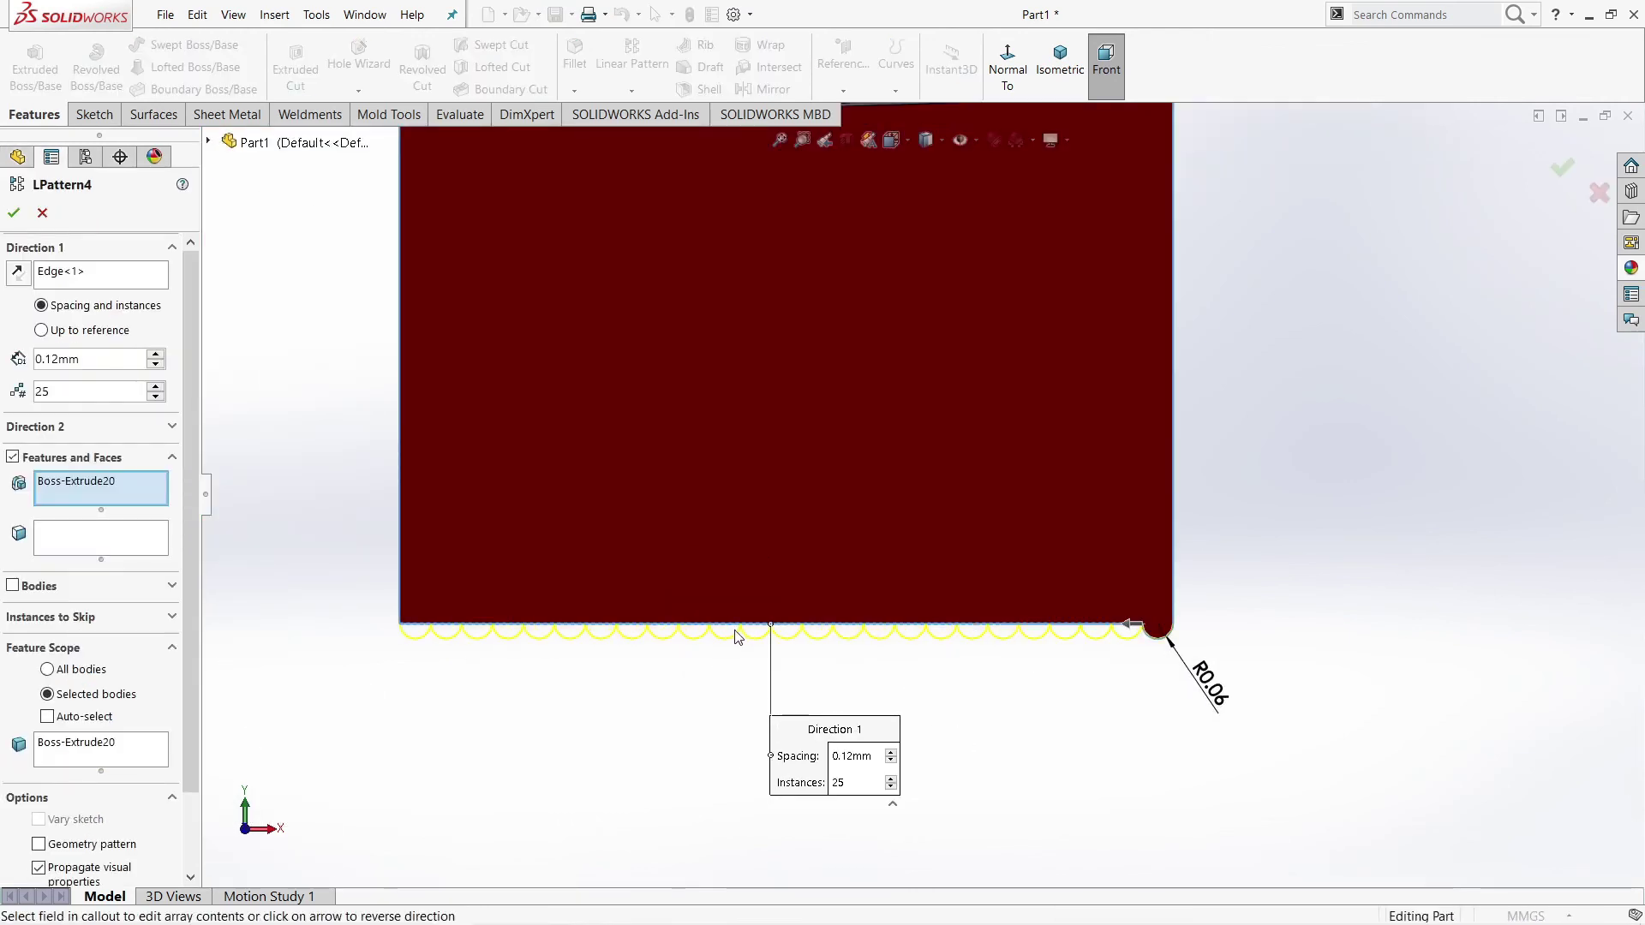
pyautogui.scroll(-2, 898, 617)
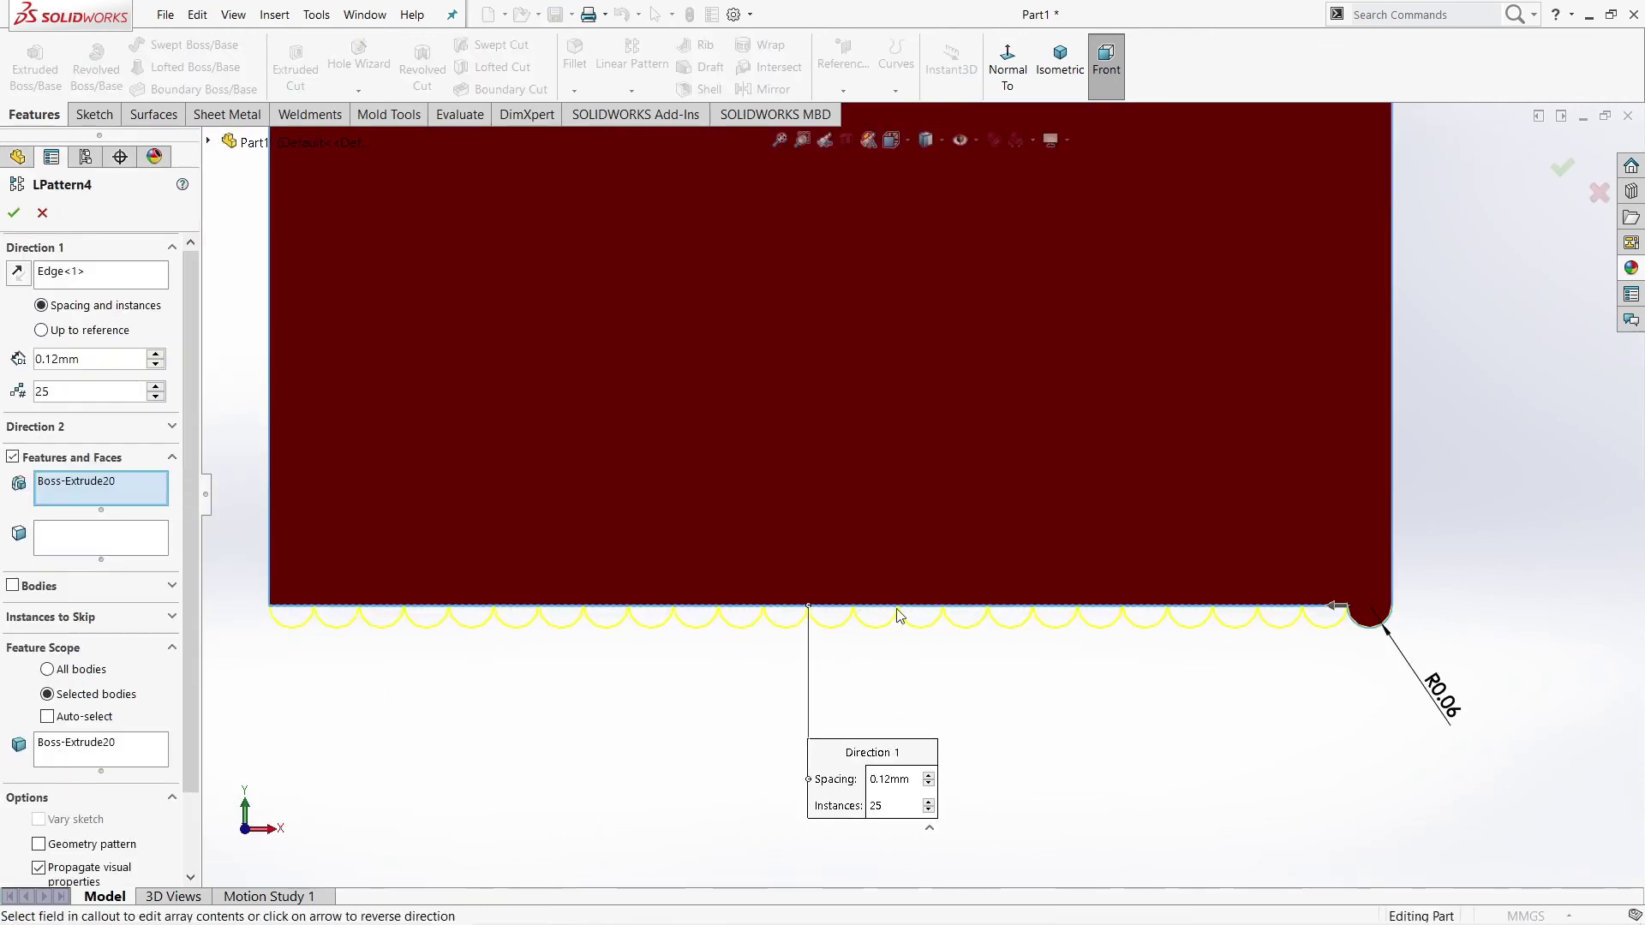
# Step: Confirm the Direction 1 edge, 0.12 mm spacing and 25 instances, accept, and roll past Fillet10
pyautogui.click(103, 275)
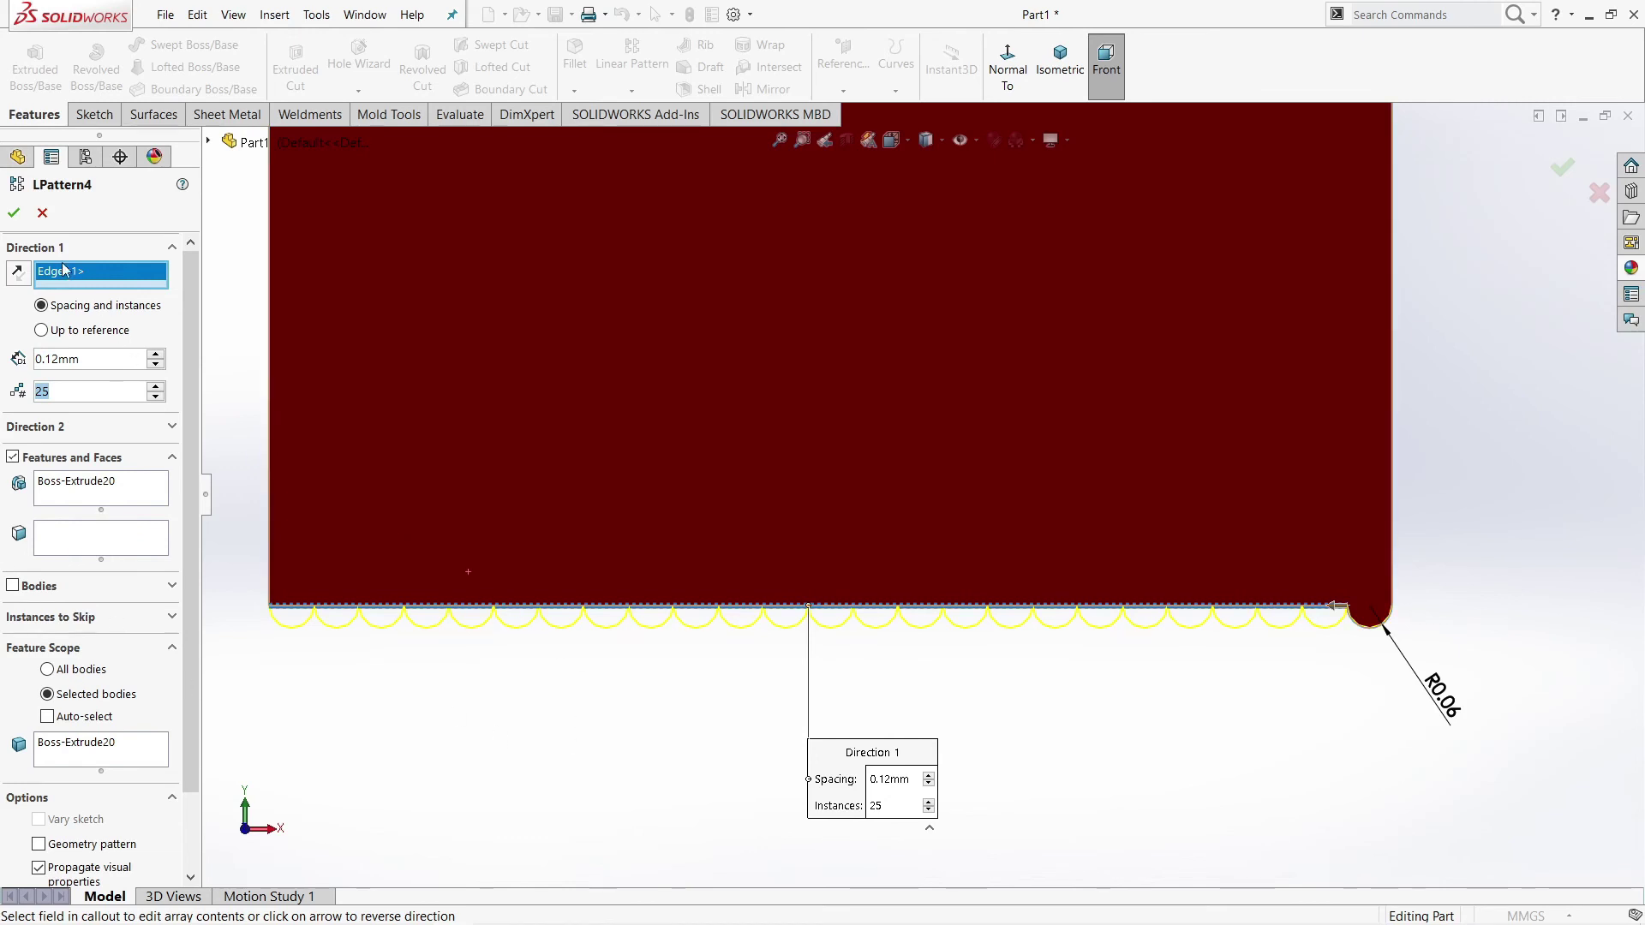
pyautogui.click(14, 214)
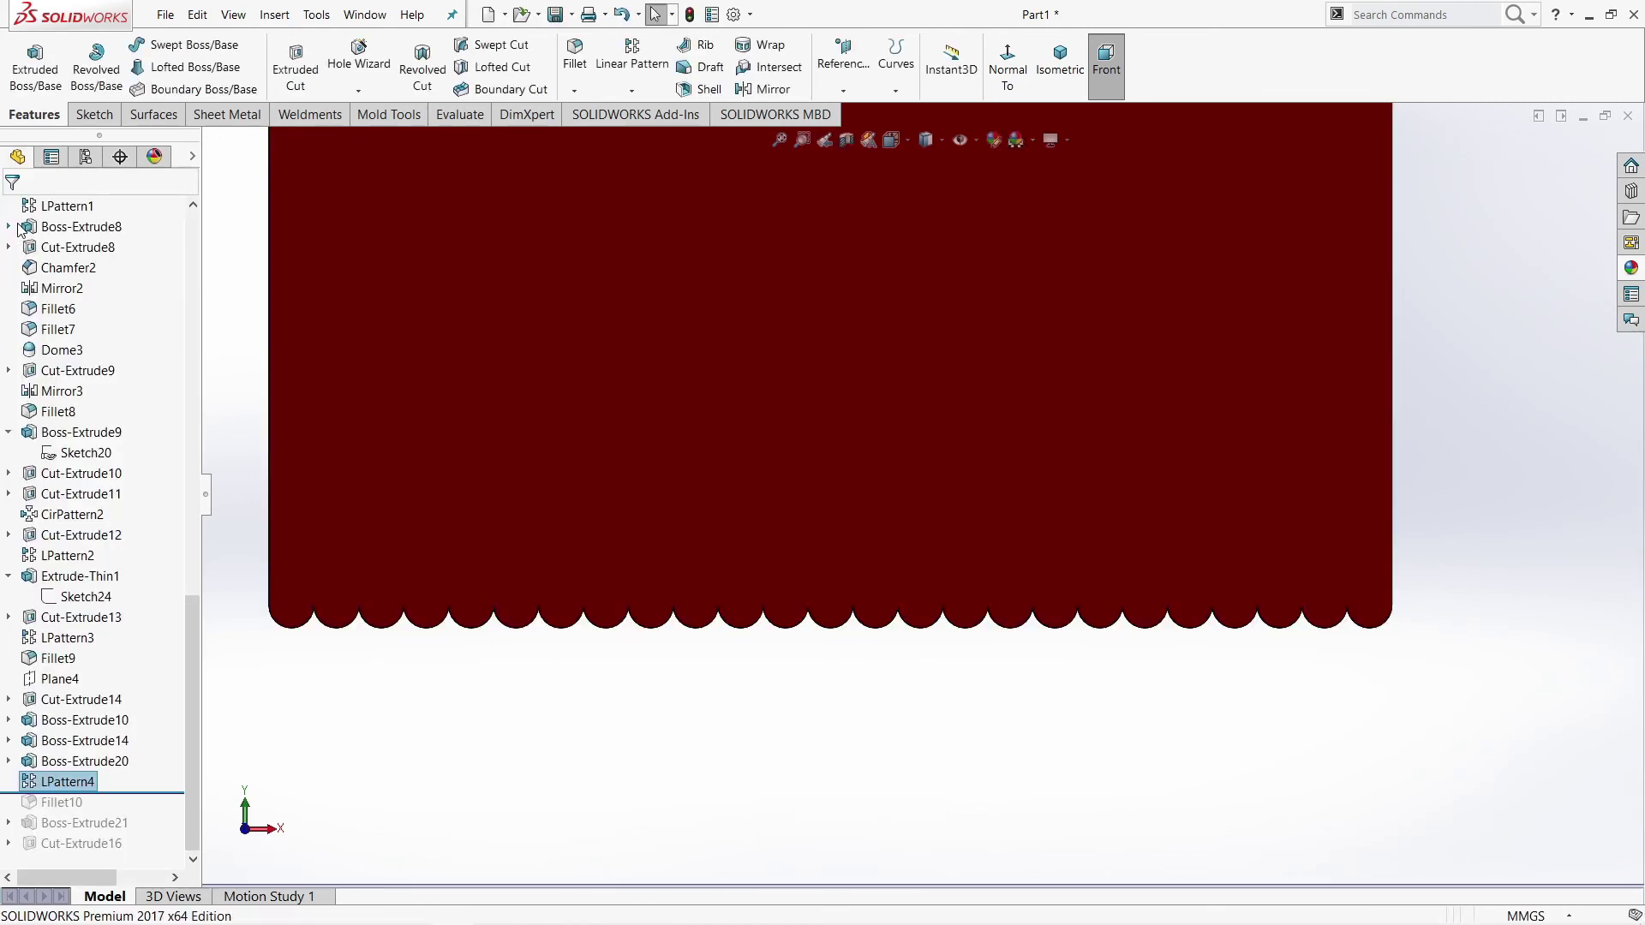
pyautogui.scroll(-2, 614, 679)
pyautogui.scroll(-3, 432, 722)
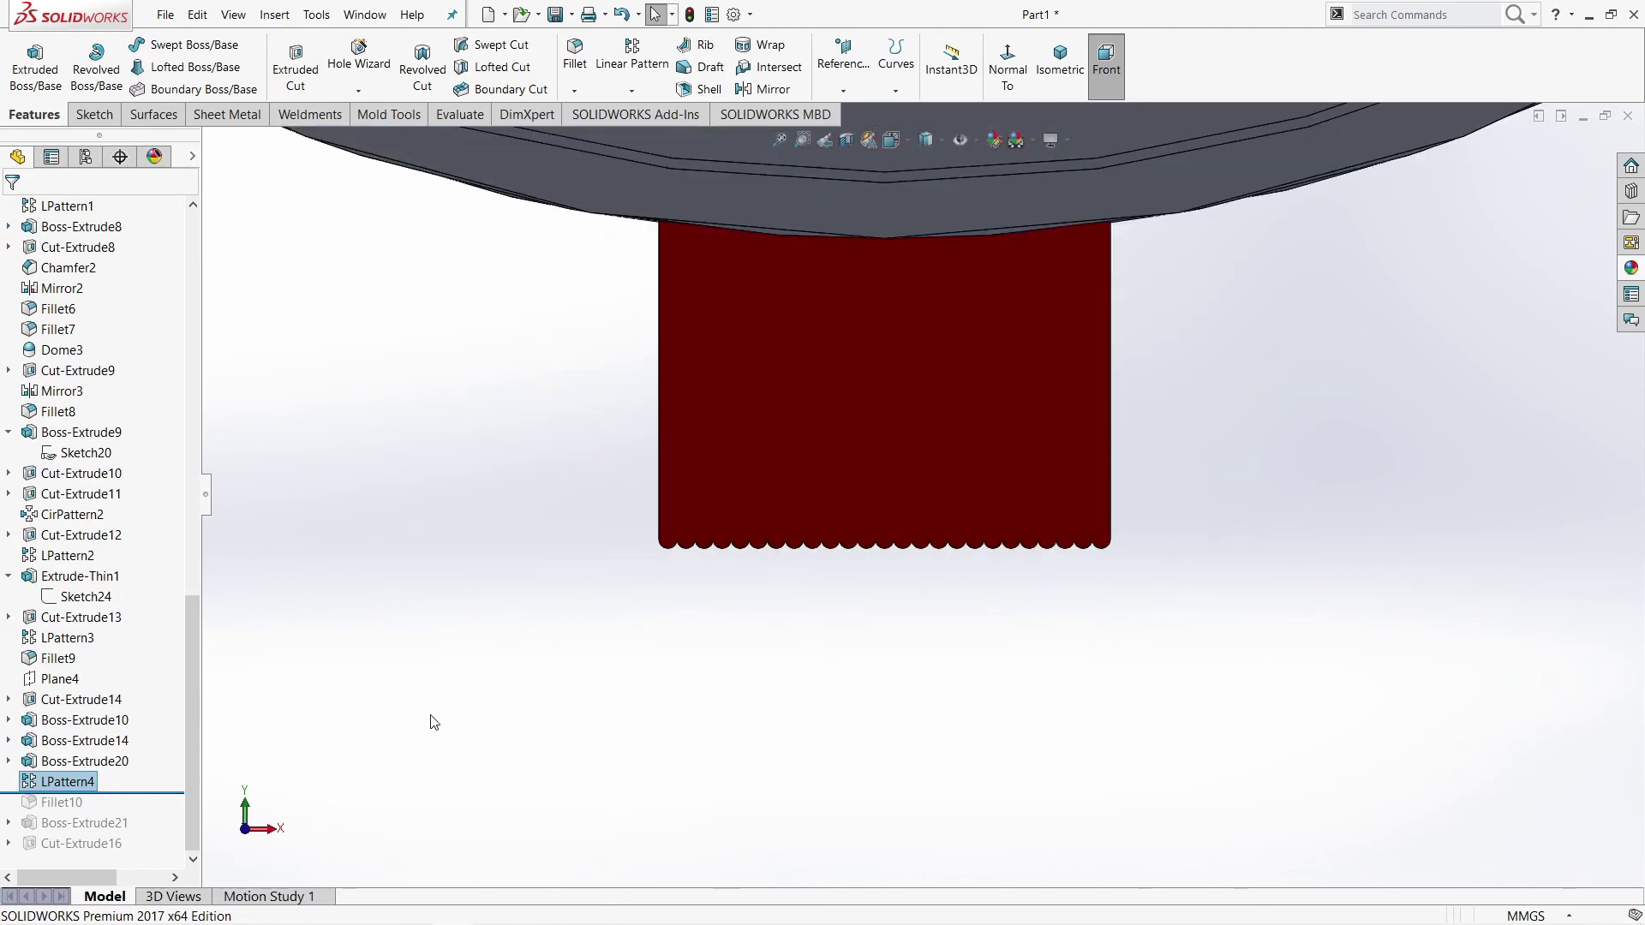
pyautogui.moveTo(177, 803); pyautogui.dragTo(178, 814)
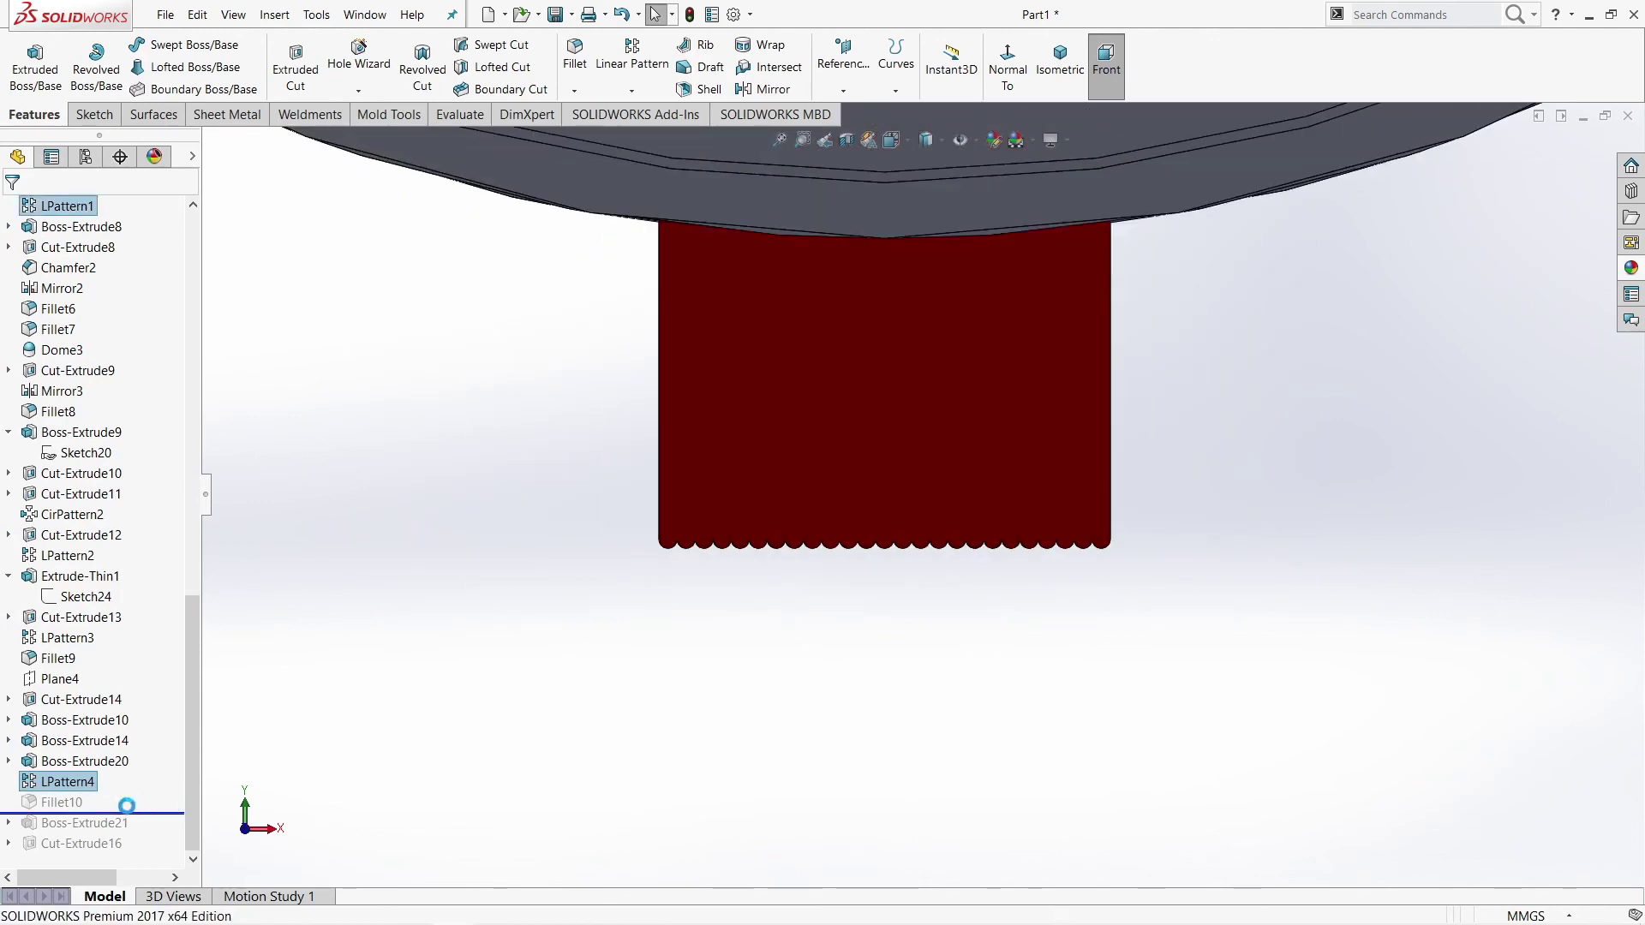
# Step: Review Fillet10's 0.20 mm radius on the red block's vertical edges and accept it
pyautogui.click(77, 802)
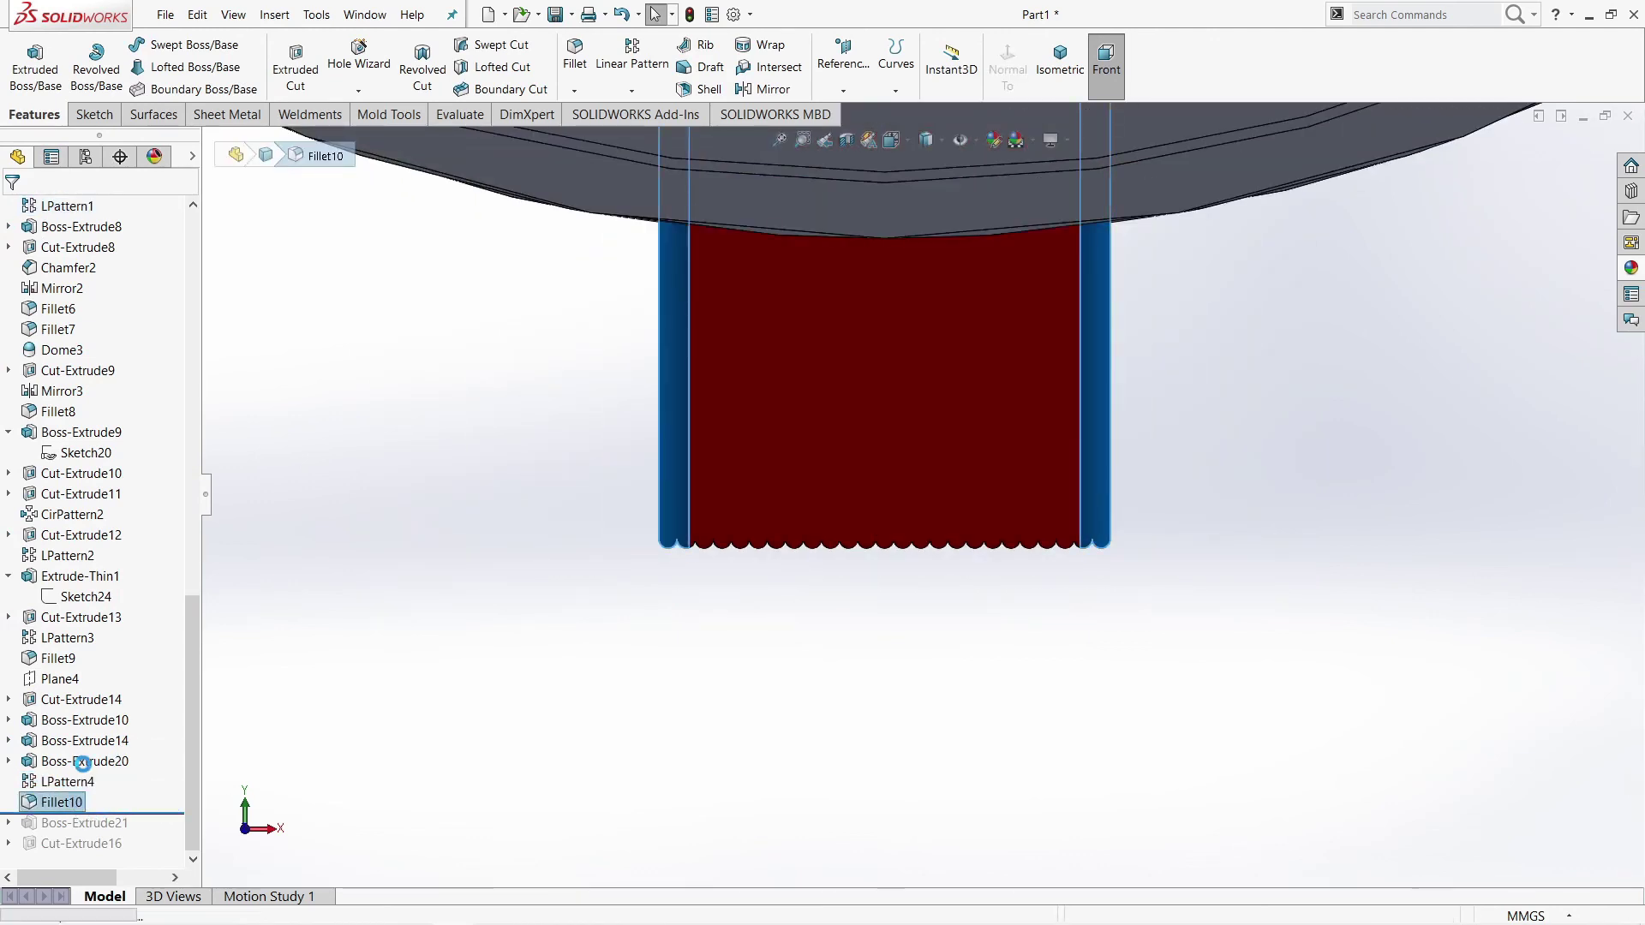
pyautogui.moveTo(641, 496); pyautogui.dragTo(758, 467, button='middle')
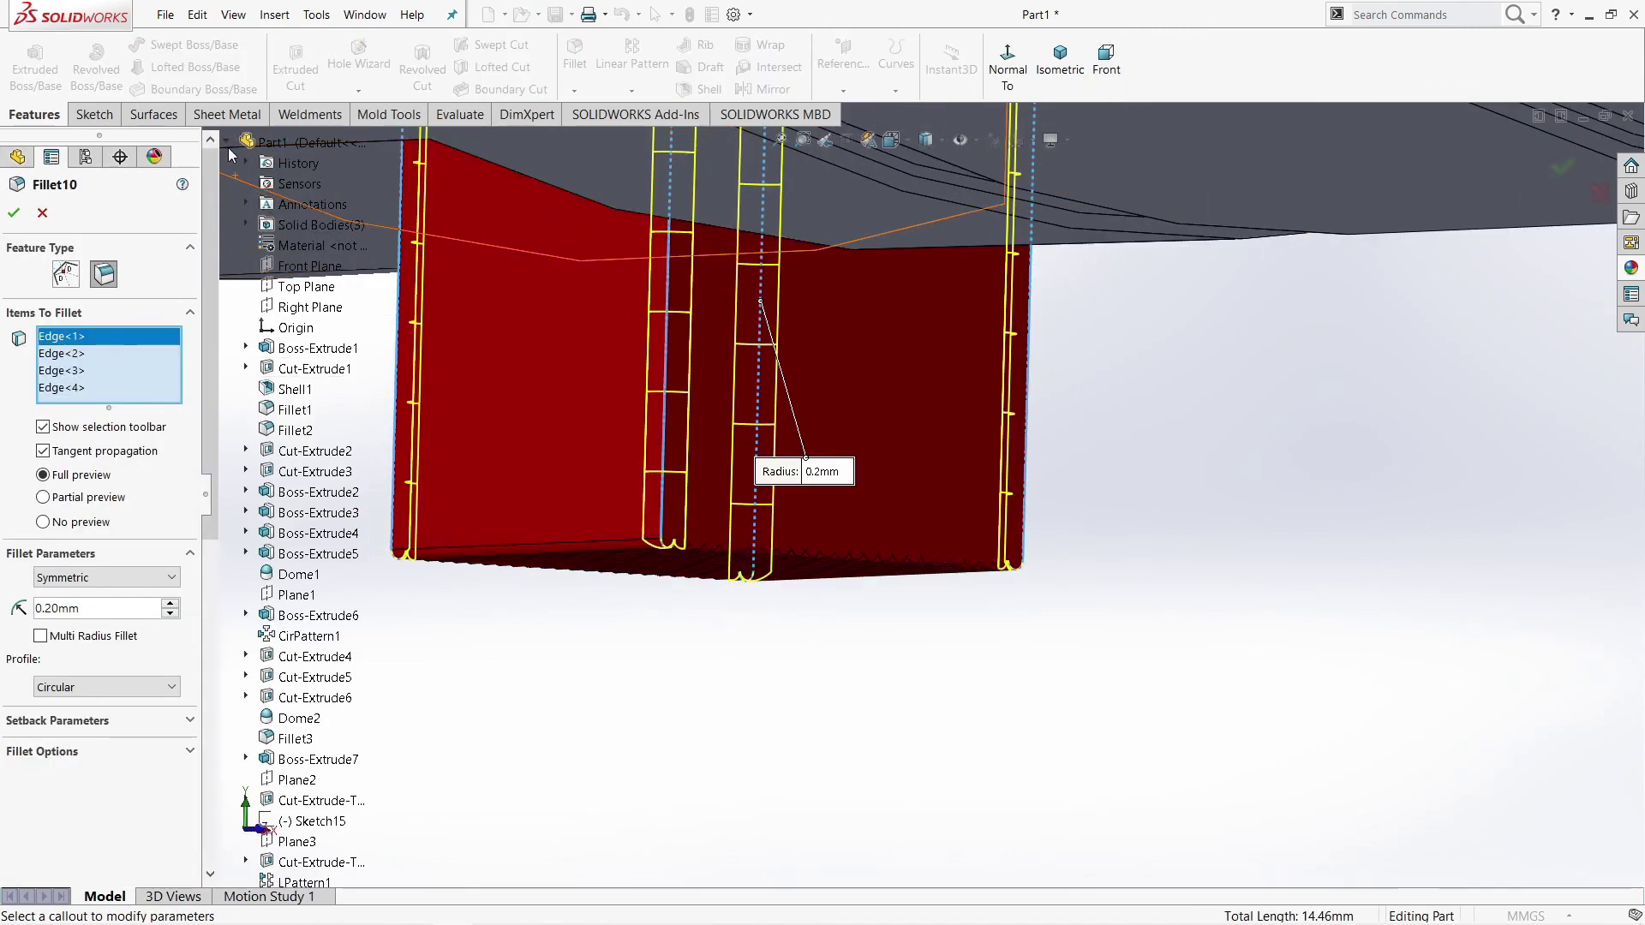
pyautogui.moveTo(915, 577)
pyautogui.mouseDown(button='middle')
pyautogui.moveTo(964, 506)
pyautogui.moveTo(845, 460)
pyautogui.moveTo(937, 497)
pyautogui.mouseUp(button='middle')
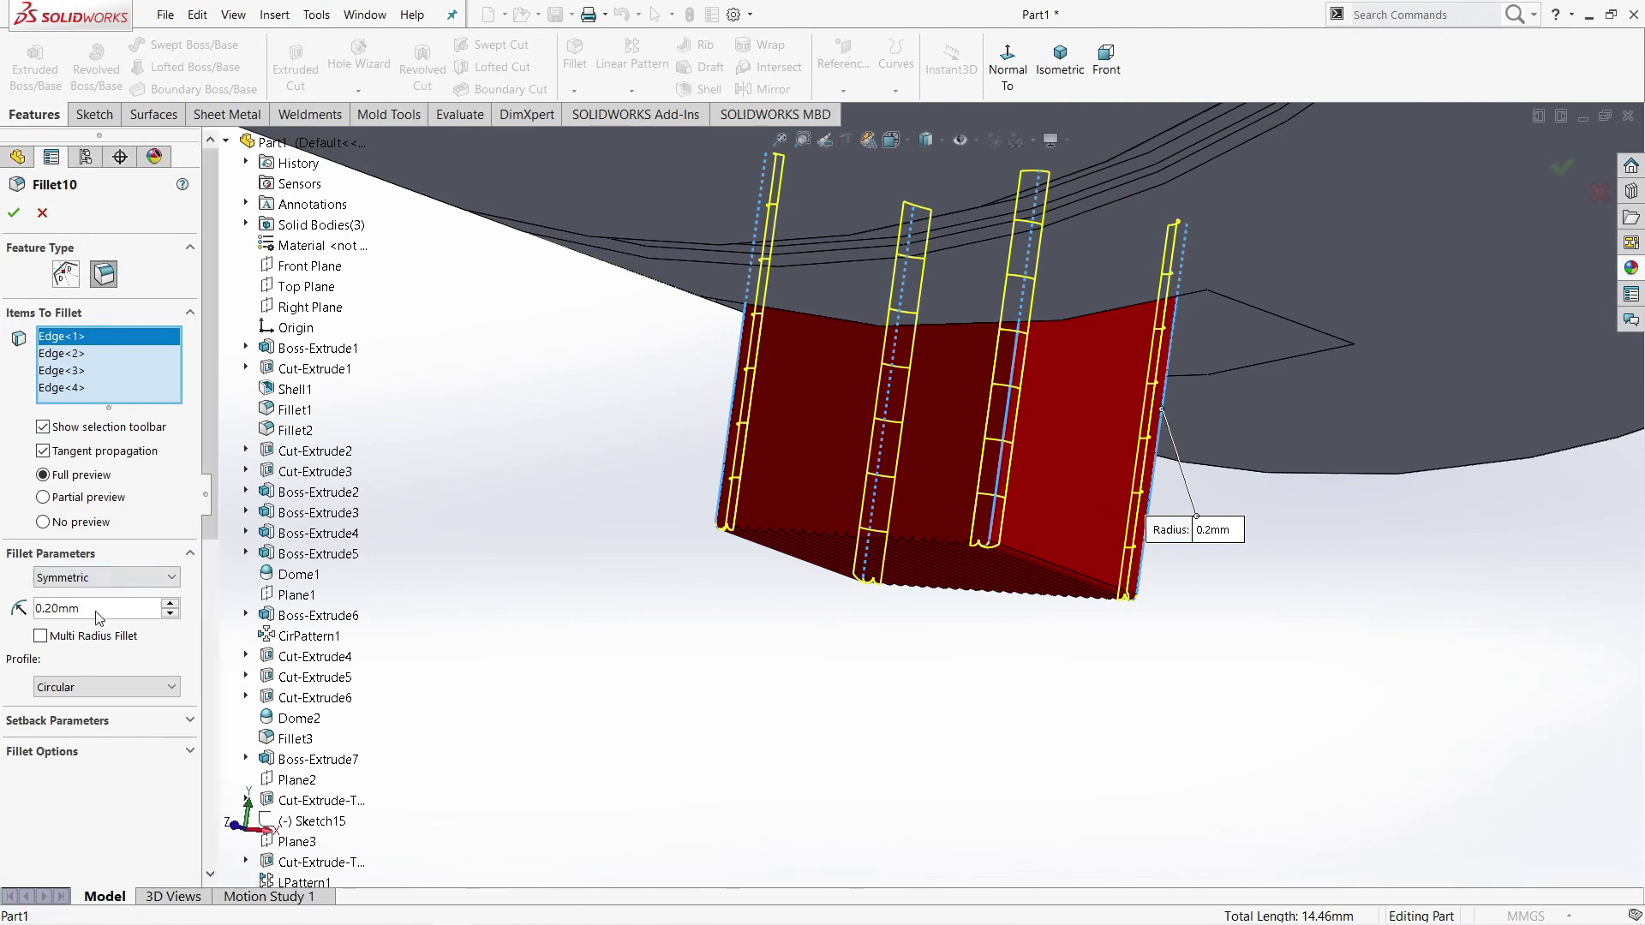
pyautogui.hotkey('ctrl', 'a')
pyautogui.click(14, 214)
# Step: Zoom and orbit around the restored fillets, ending in the isometric view
pyautogui.scroll(3, 772, 489)
pyautogui.scroll(2, 845, 504)
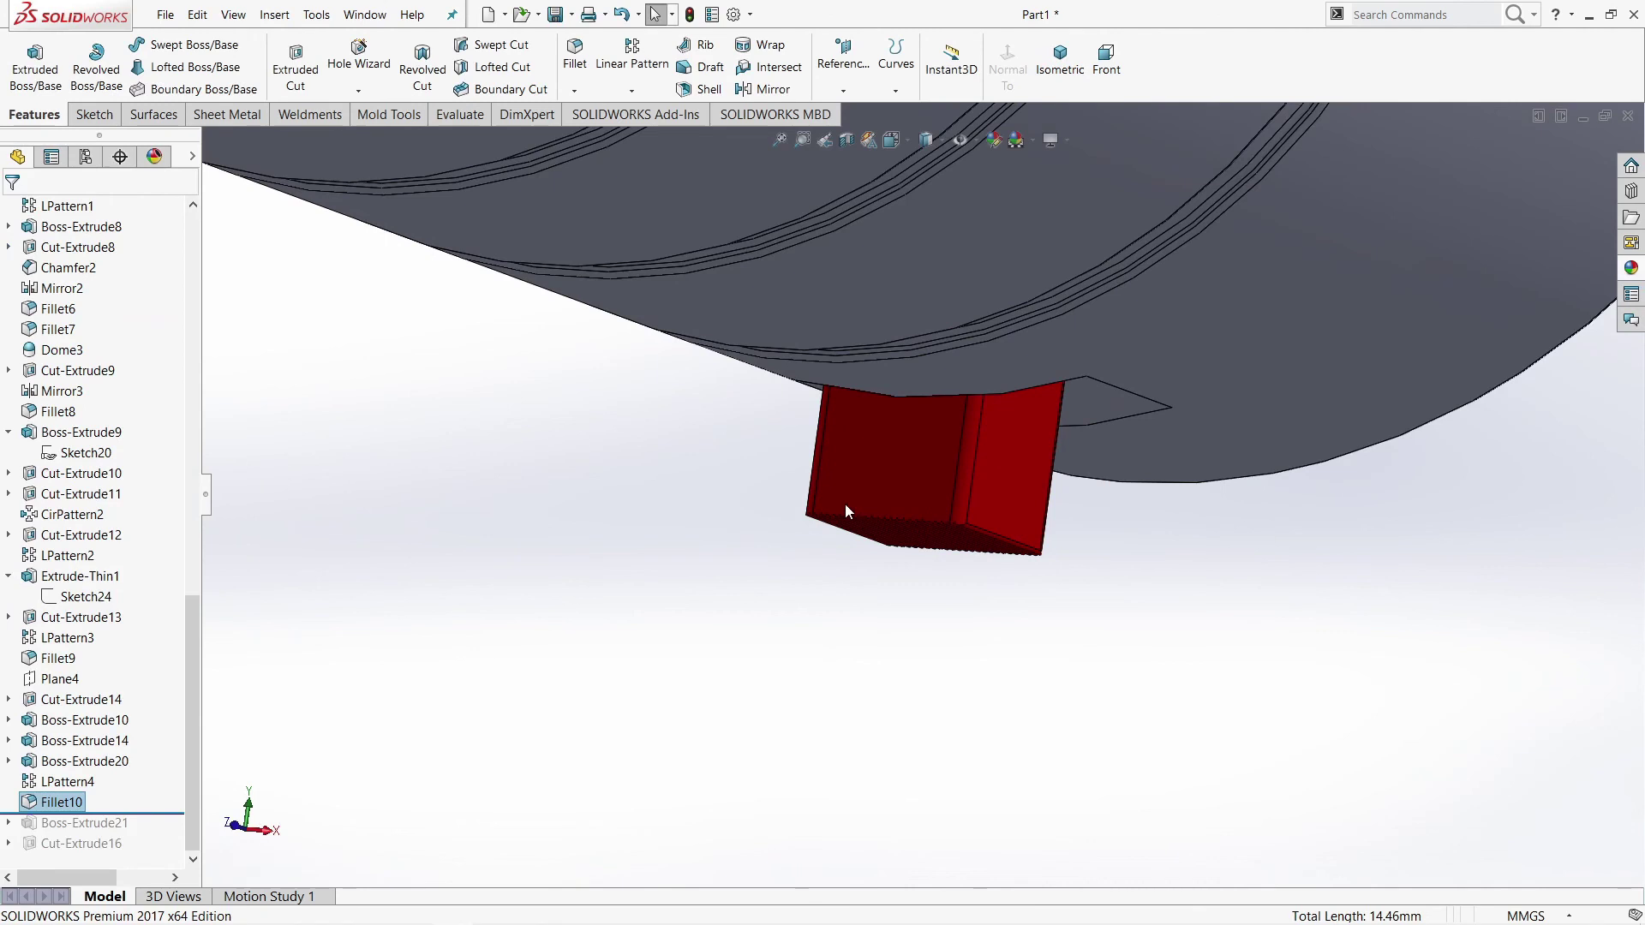
pyautogui.scroll(2, 975, 432)
pyautogui.moveTo(979, 466)
pyautogui.mouseDown(button='middle')
pyautogui.moveTo(826, 462)
pyautogui.moveTo(1139, 496)
pyautogui.mouseUp(button='middle')
pyautogui.scroll(-2, 1039, 481)
pyautogui.scroll(-3, 1002, 481)
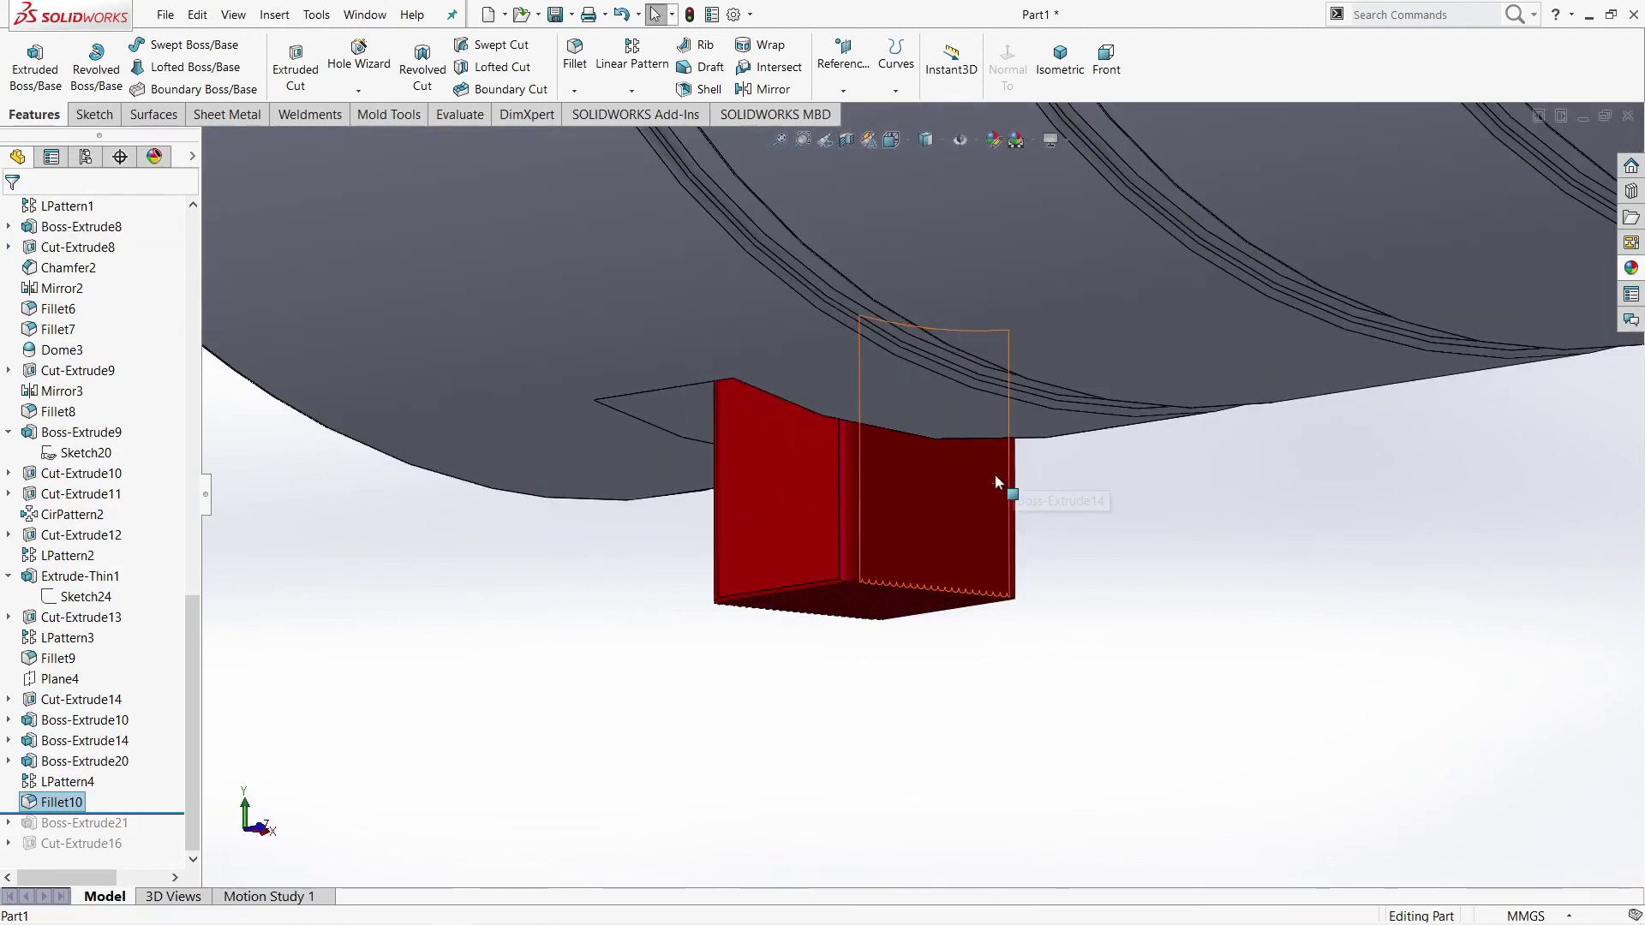
pyautogui.scroll(2, 867, 719)
pyautogui.click(1060, 64)
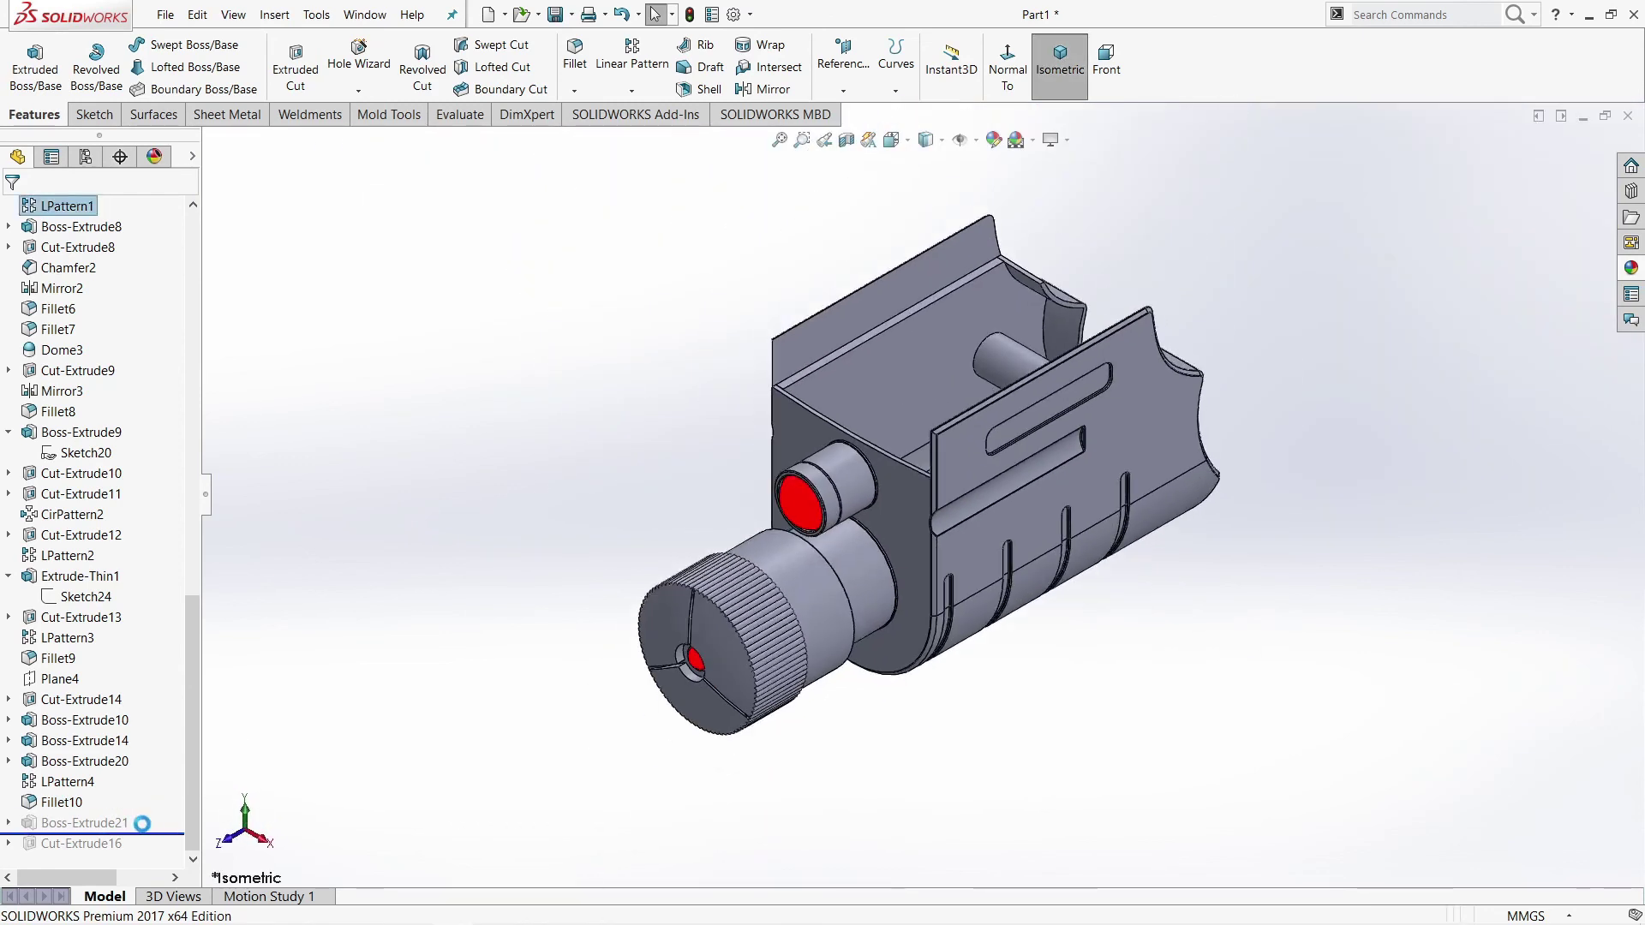
# Step: Review Boss-Extrude21's Ø3 pin sketch face-on, 1.00 mm offset up to surface, and accept it
pyautogui.click(86, 822)
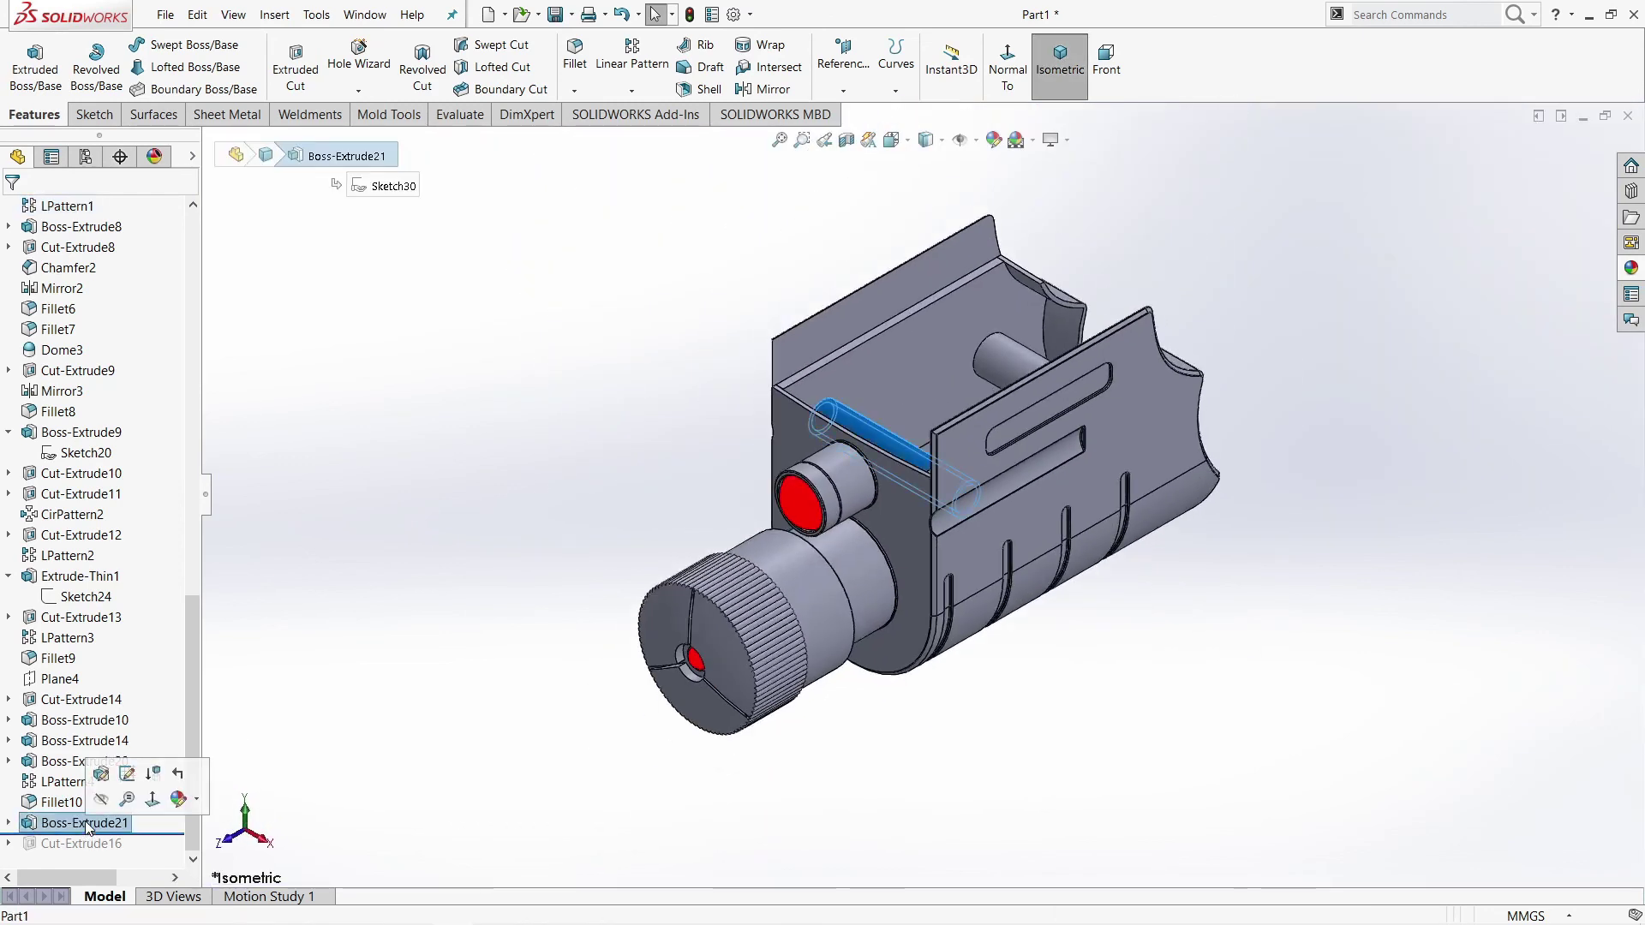
pyautogui.click(100, 778)
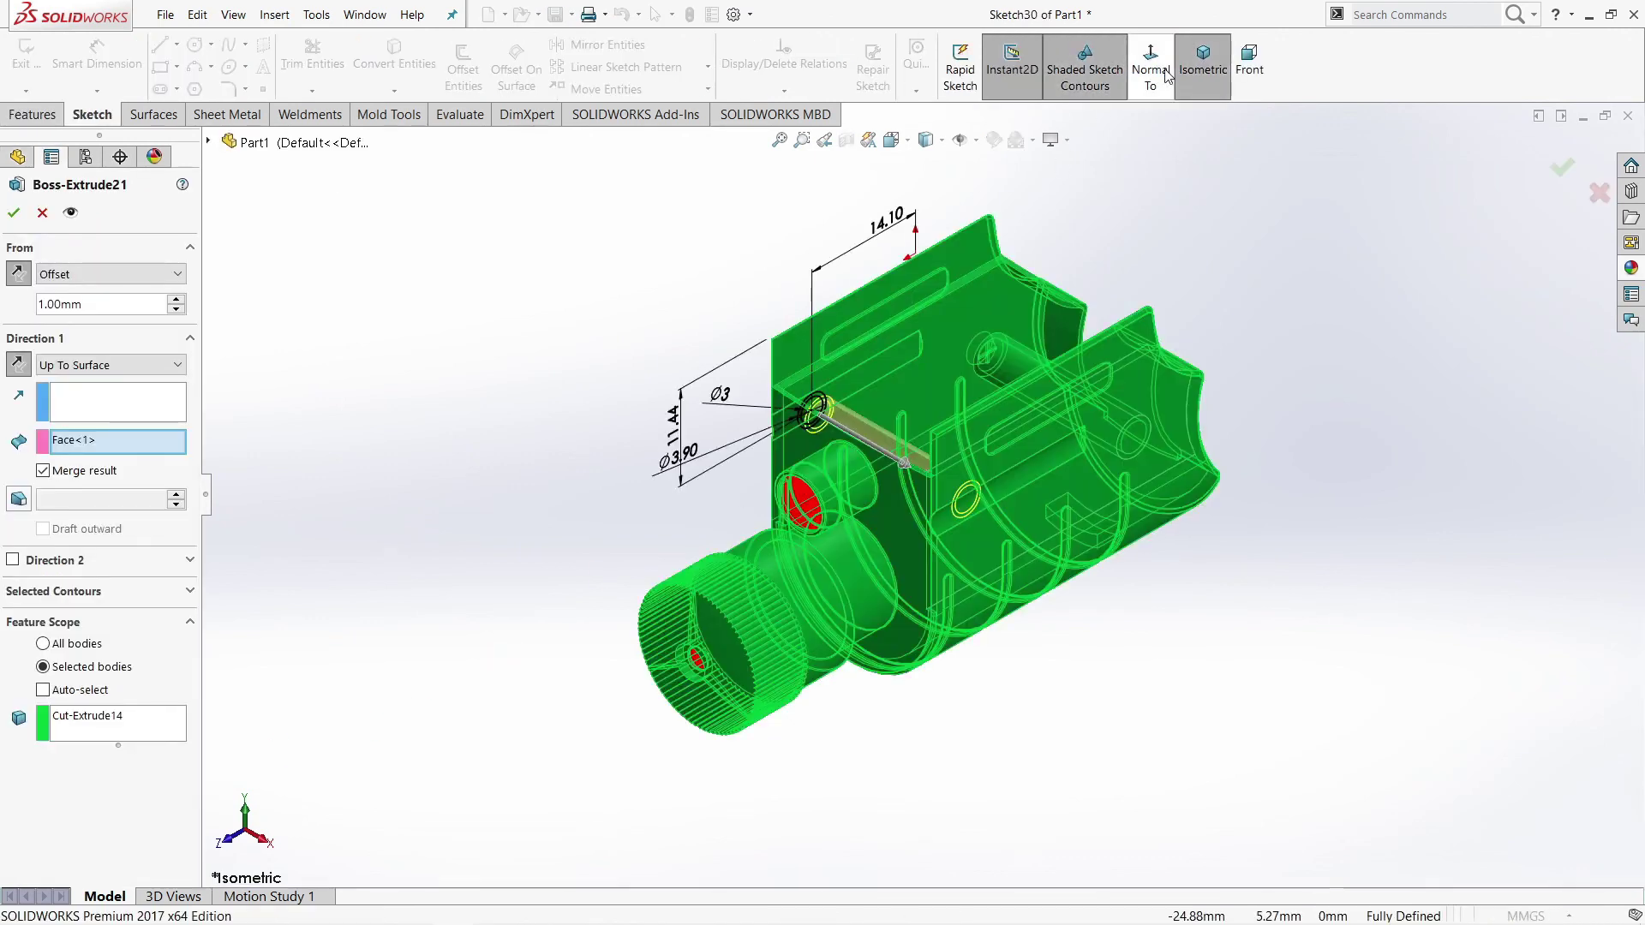
pyautogui.click(1150, 69)
pyautogui.scroll(-5, 920, 424)
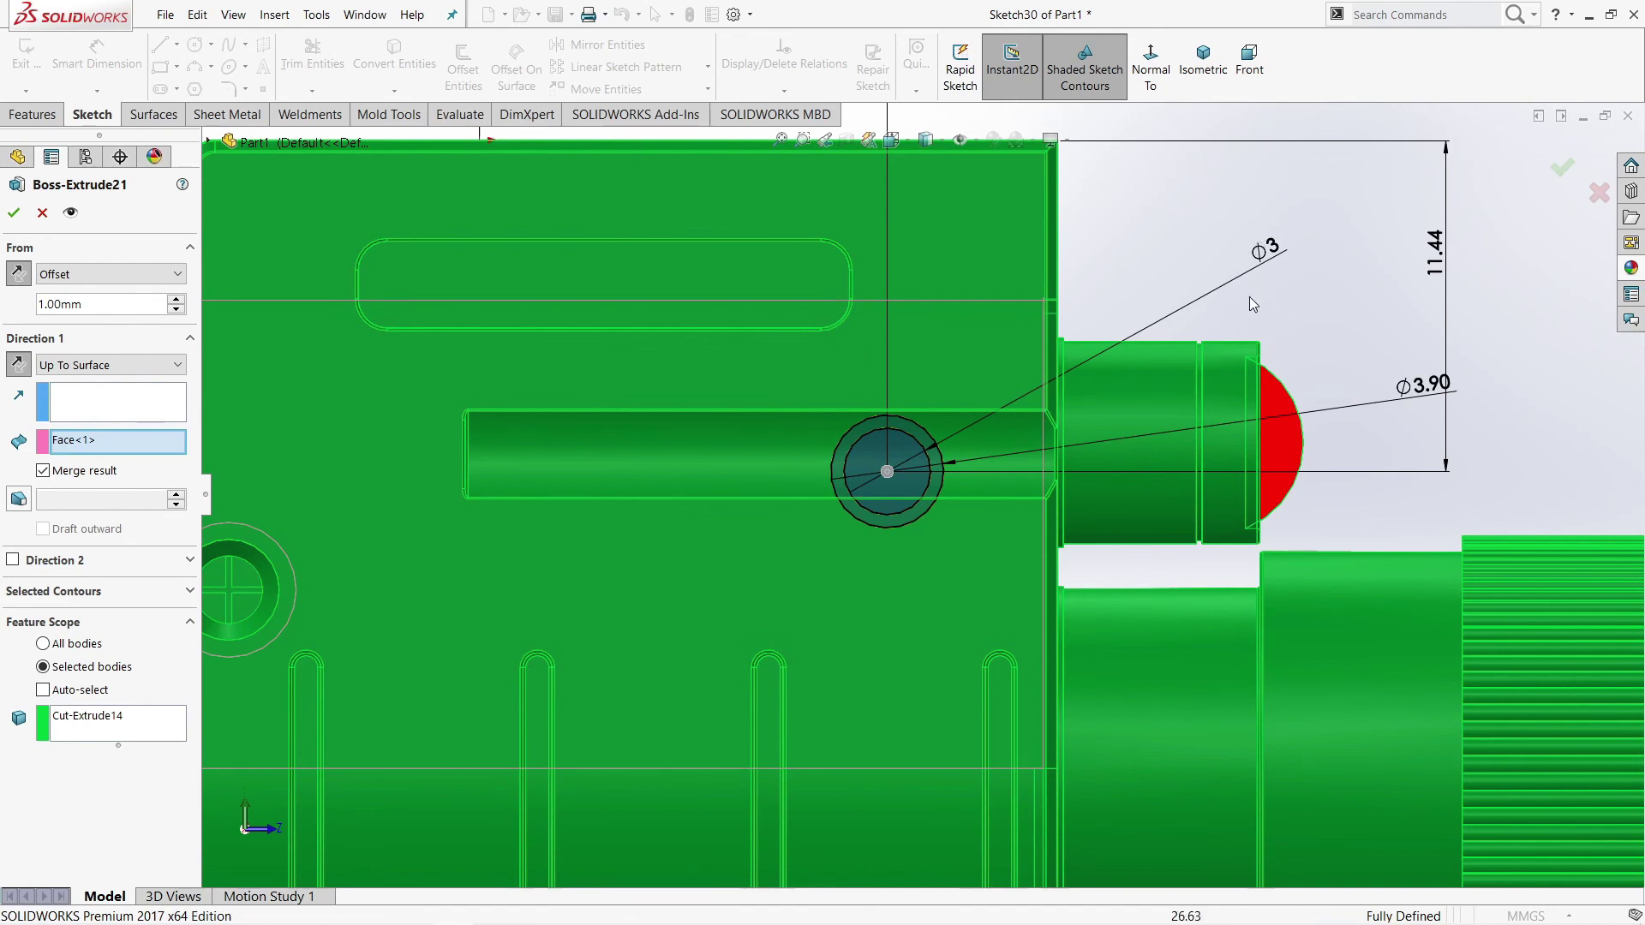
pyautogui.scroll(2, 1389, 339)
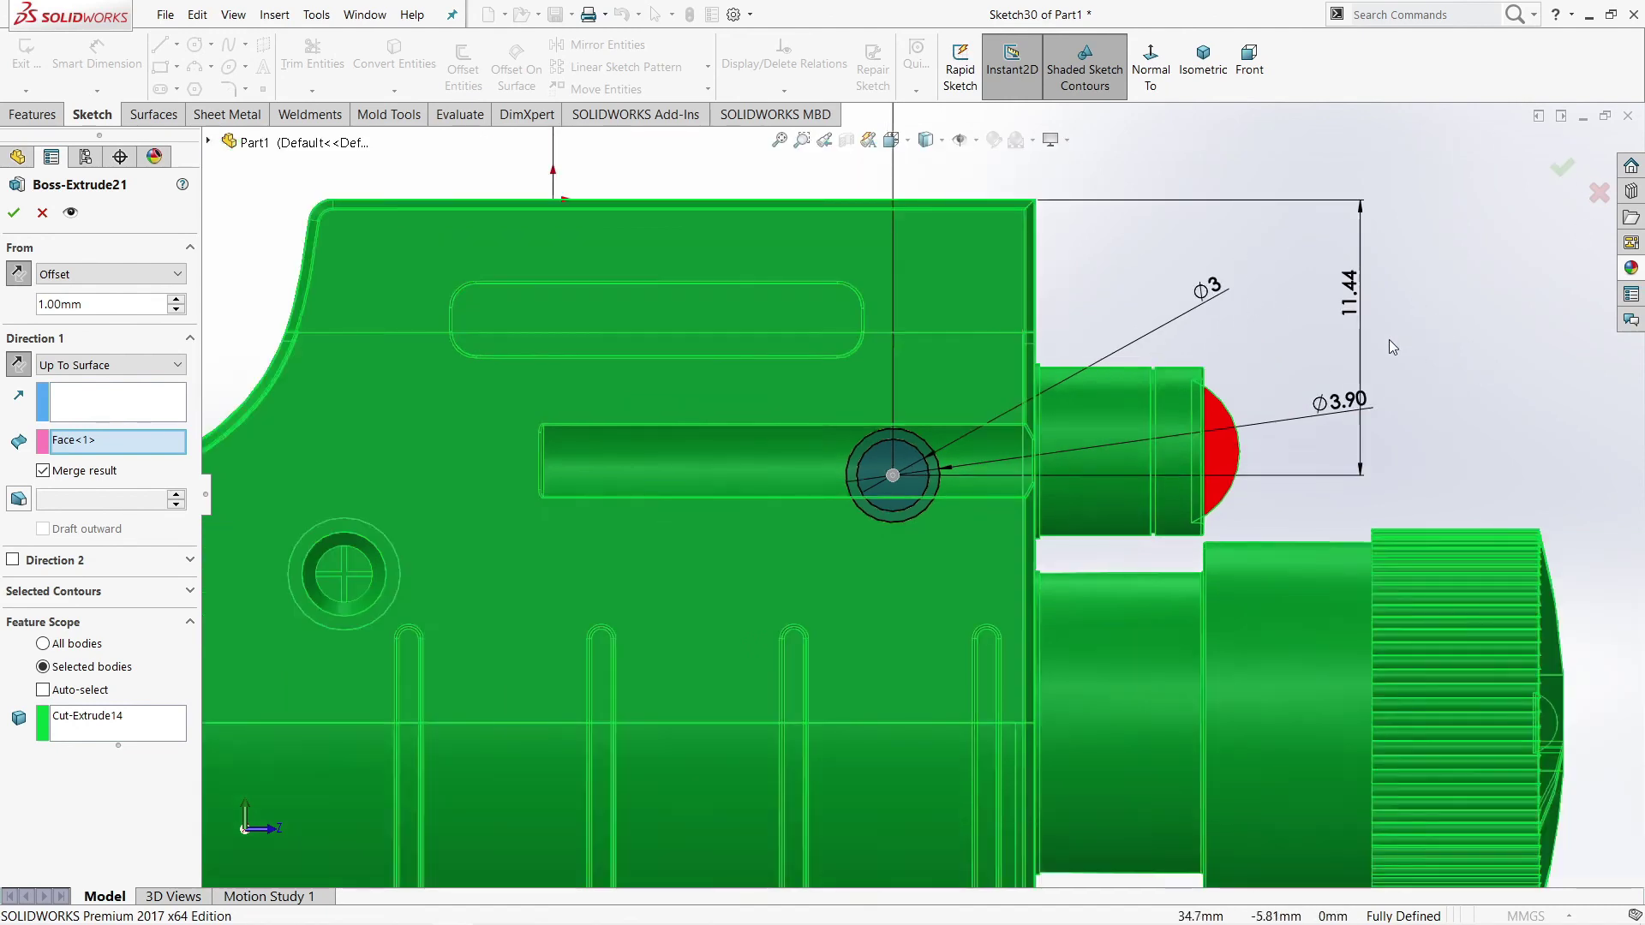
pyautogui.scroll(4, 1390, 339)
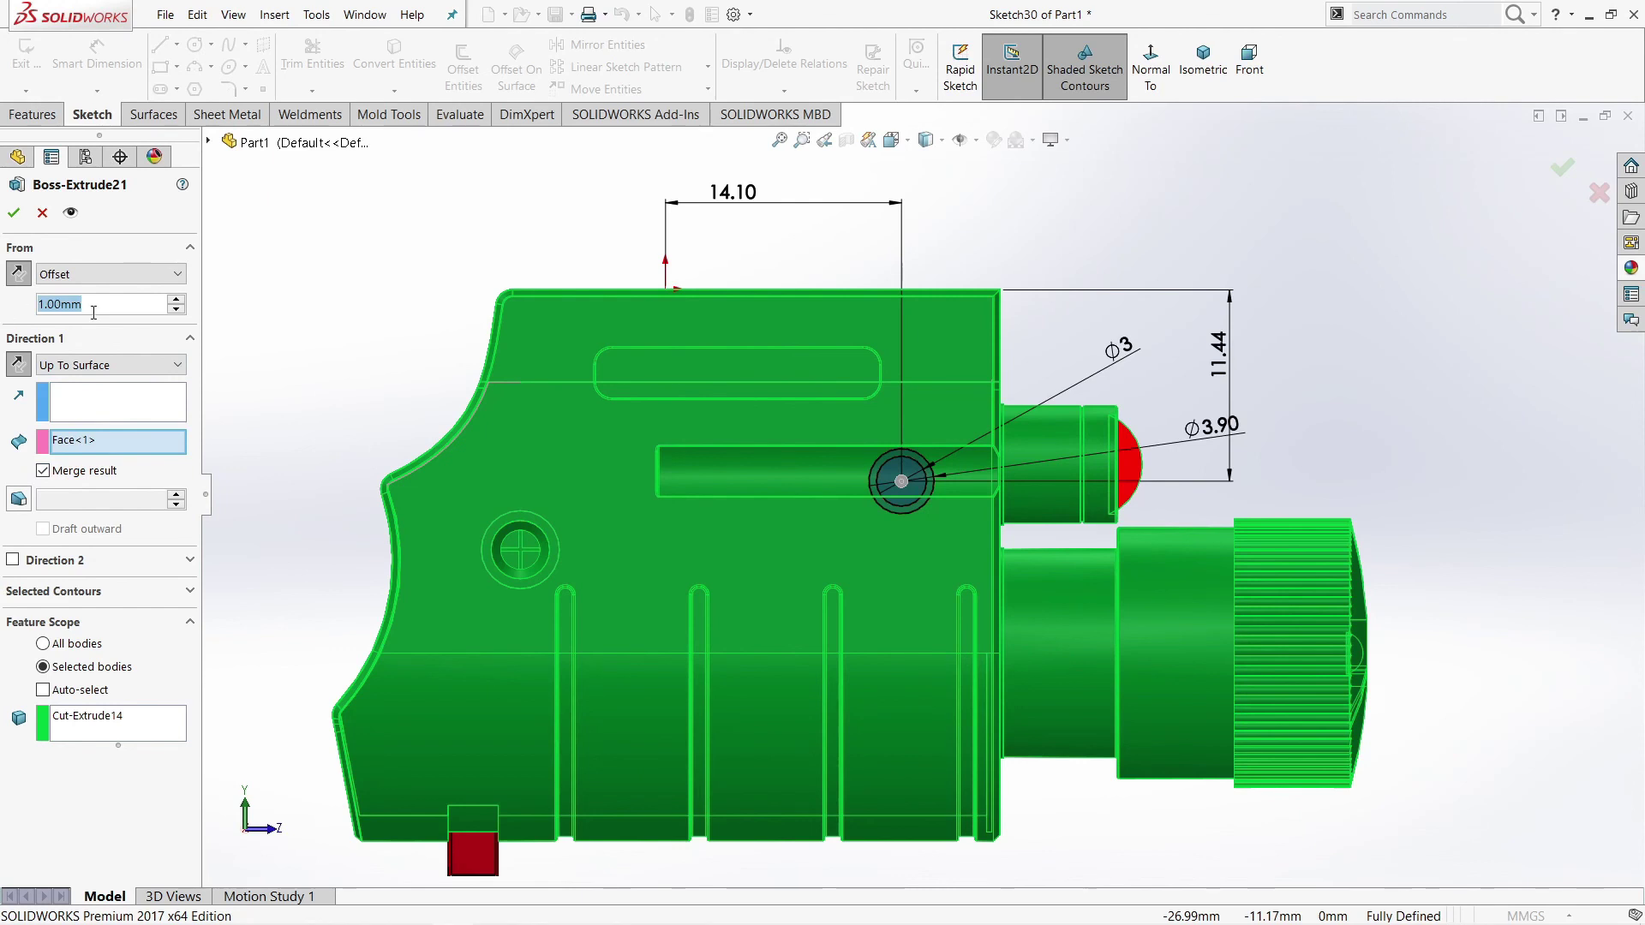
pyautogui.click(13, 214)
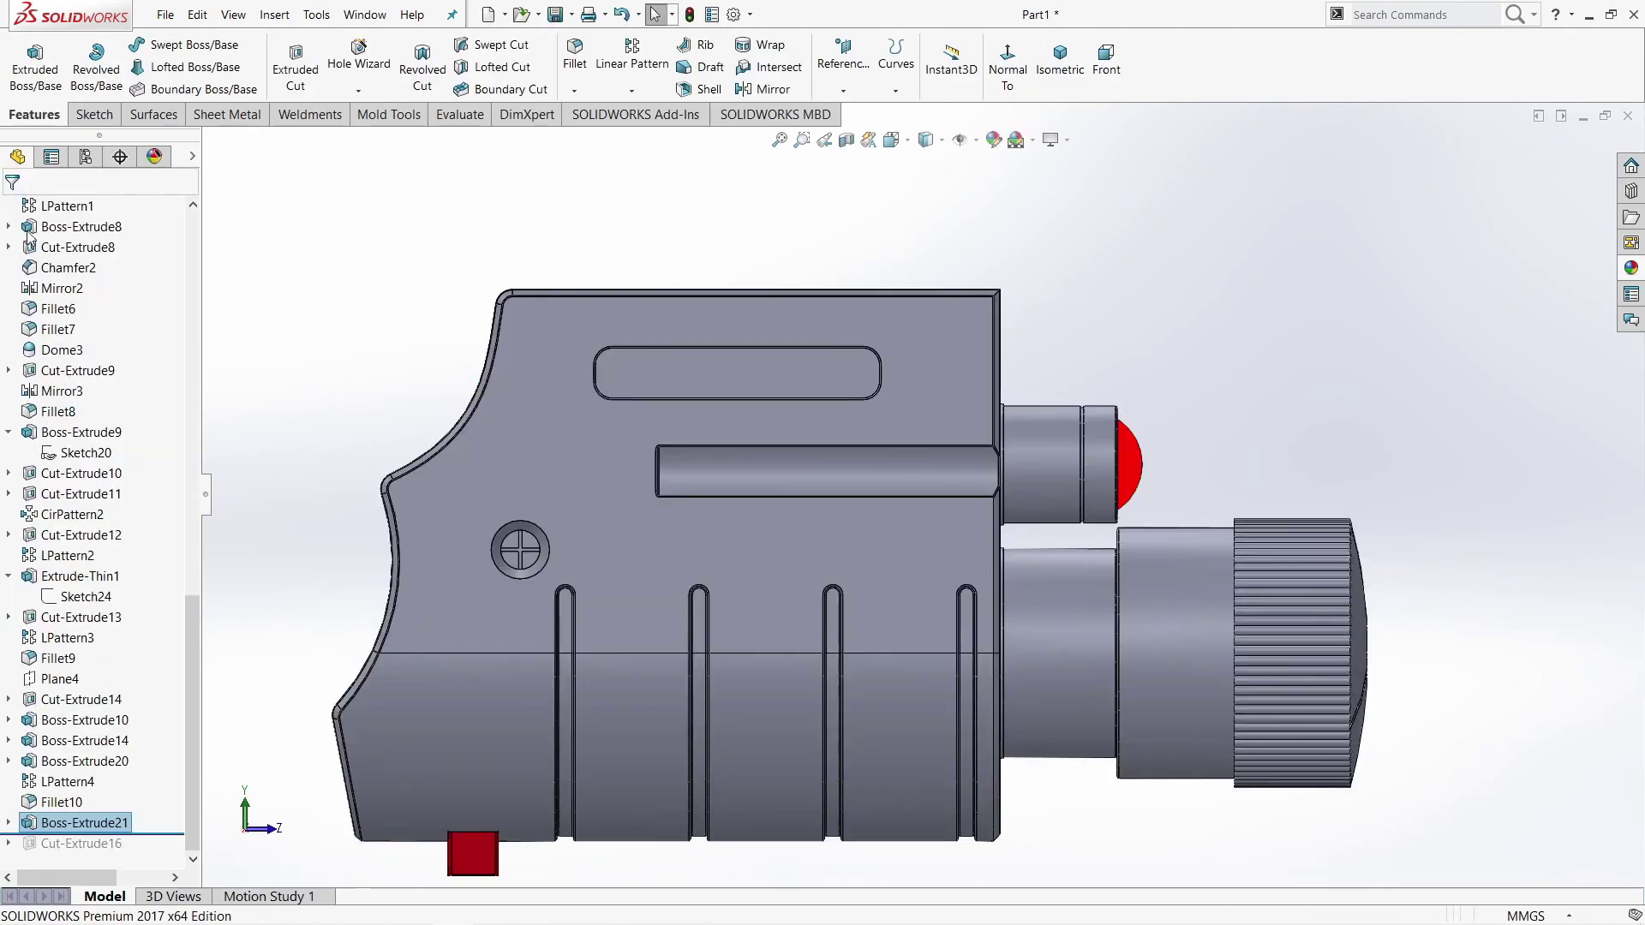
pyautogui.moveTo(739, 562)
pyautogui.mouseDown(button='middle')
pyautogui.moveTo(880, 636)
pyautogui.moveTo(894, 506)
pyautogui.mouseUp(button='middle')
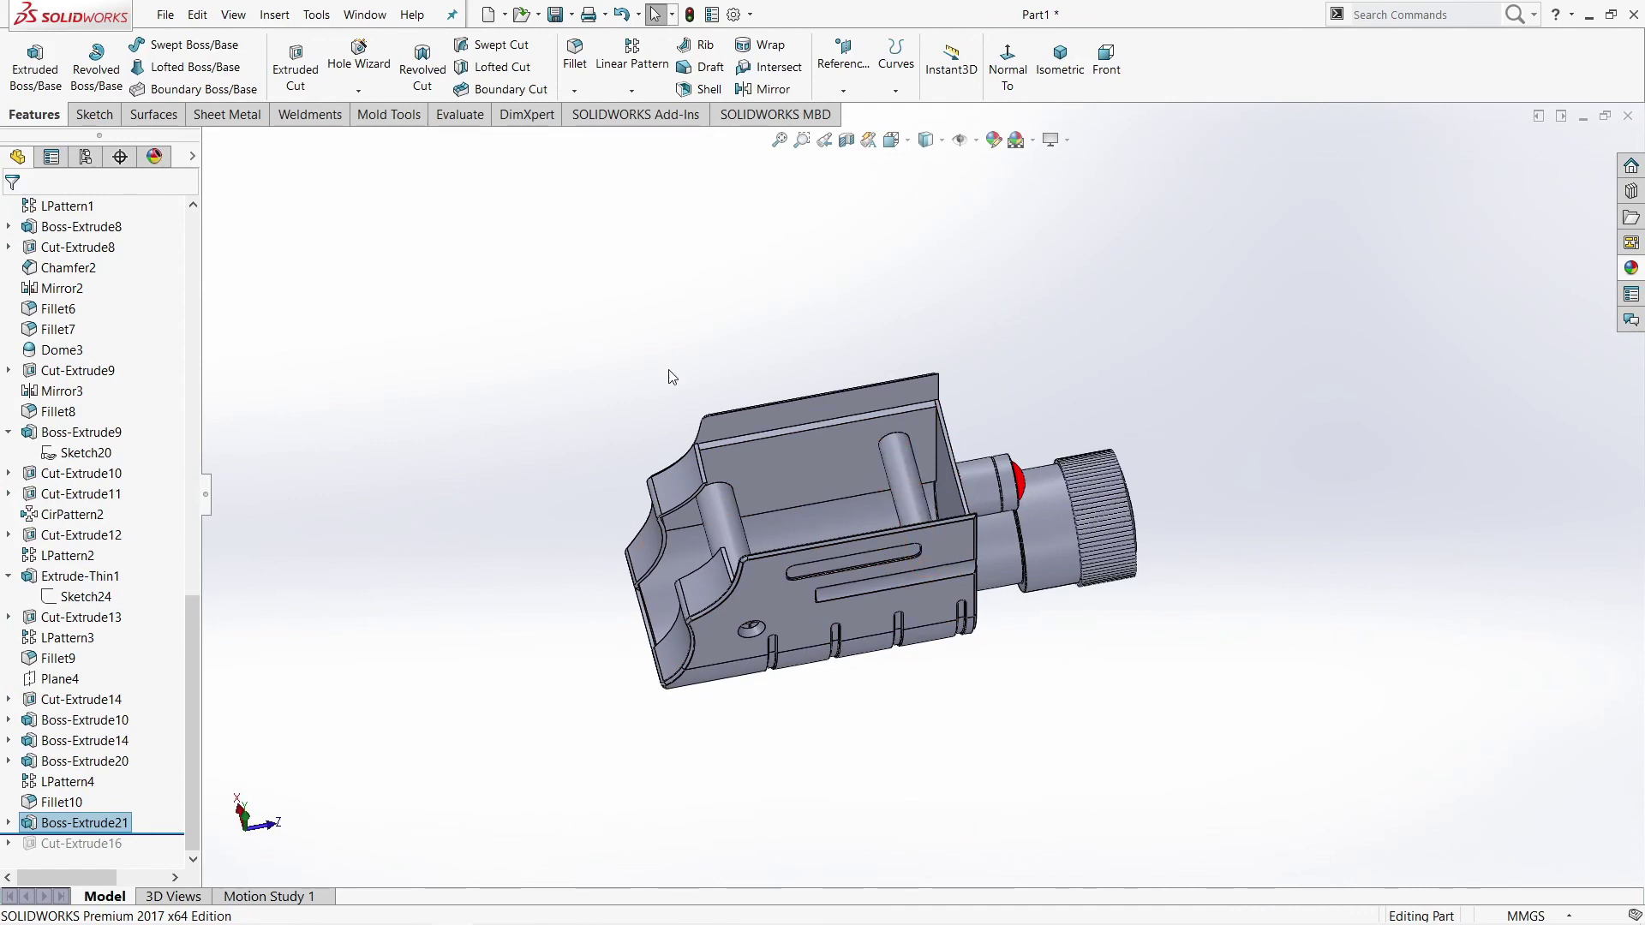
# Step: Roll to the end and accept Cut-Extrude16 after checking its 1.00 mm depth and 20° draft
pyautogui.moveTo(156, 833); pyautogui.dragTo(153, 855)
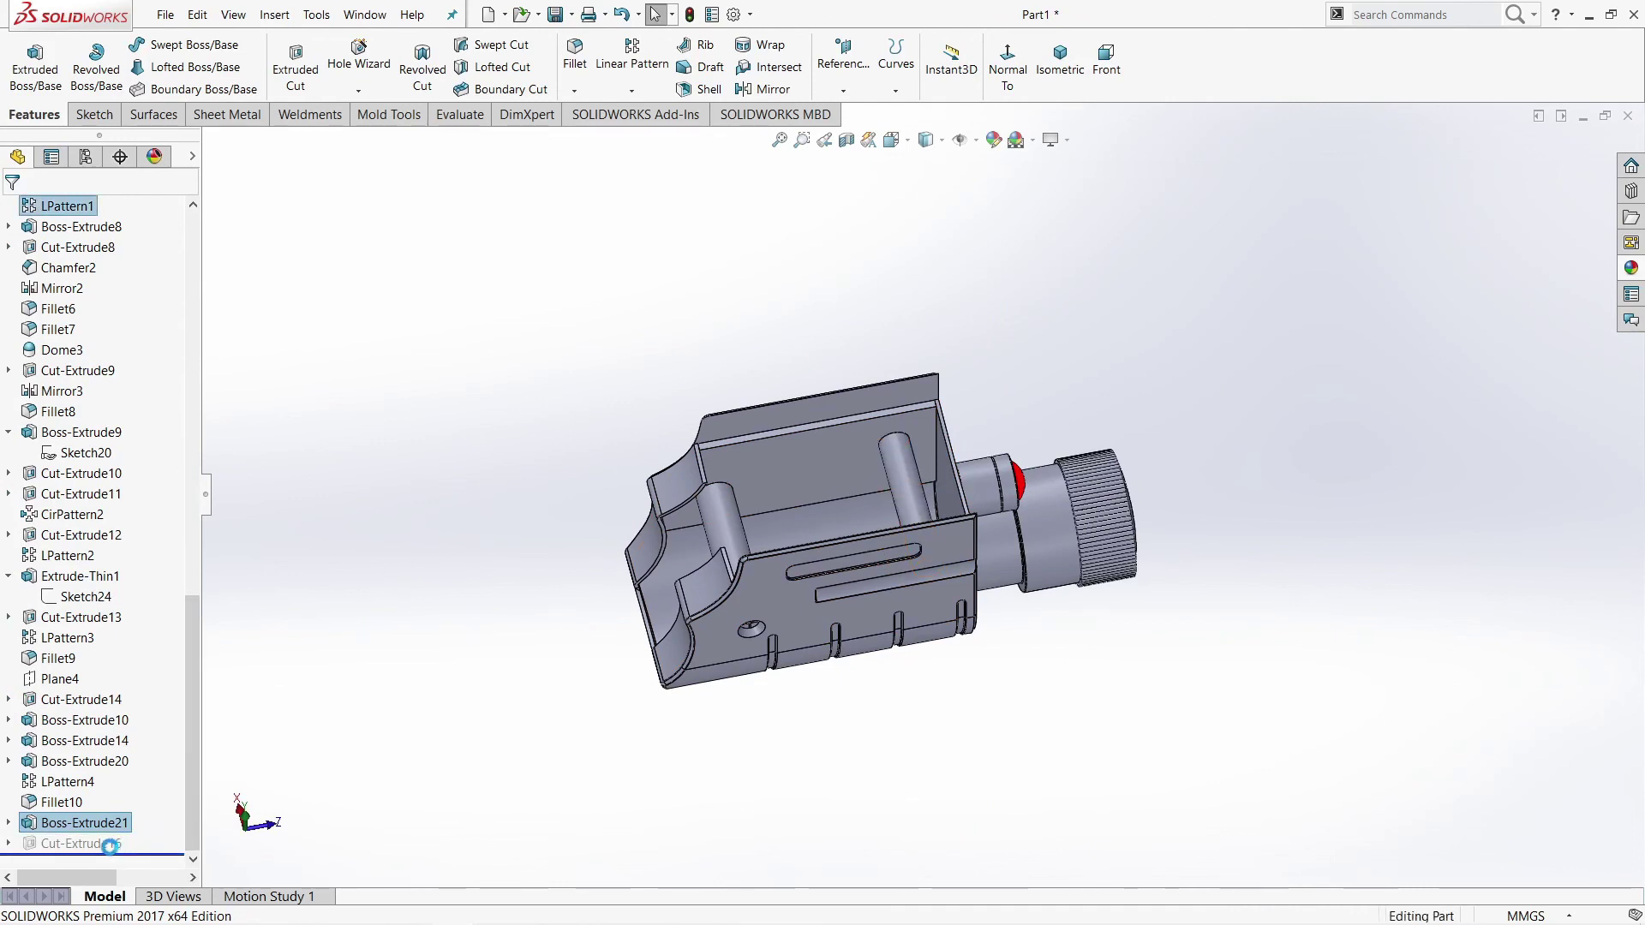
pyautogui.click(107, 844)
pyautogui.click(123, 807)
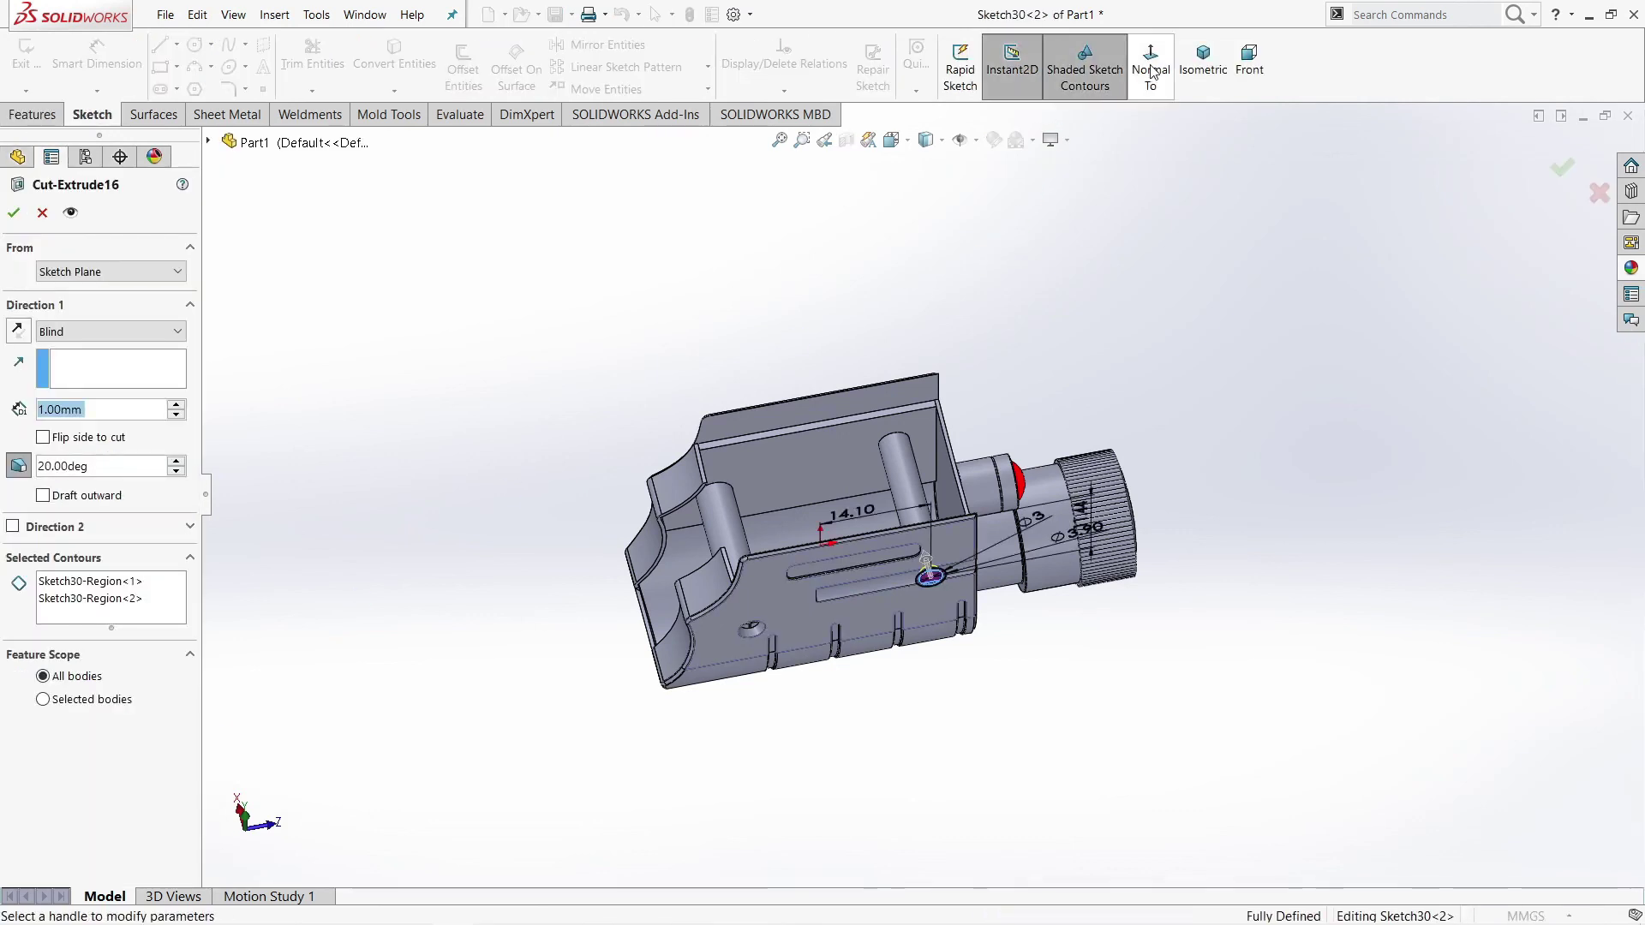
pyautogui.click(1151, 72)
pyautogui.scroll(-3, 979, 471)
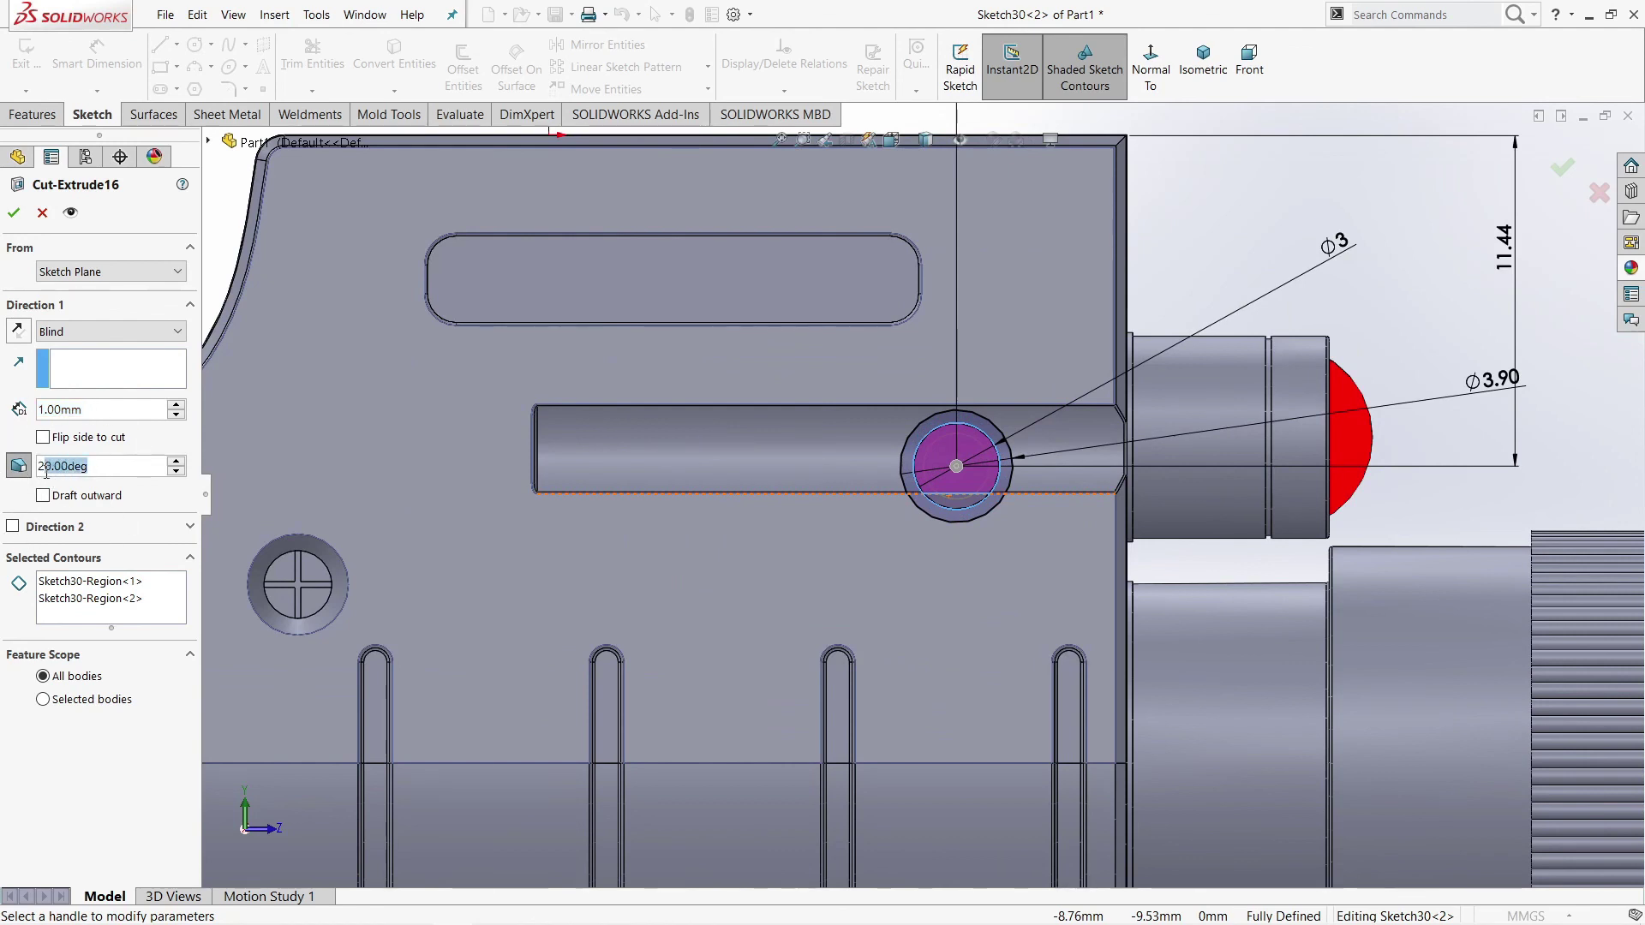
pyautogui.click(14, 212)
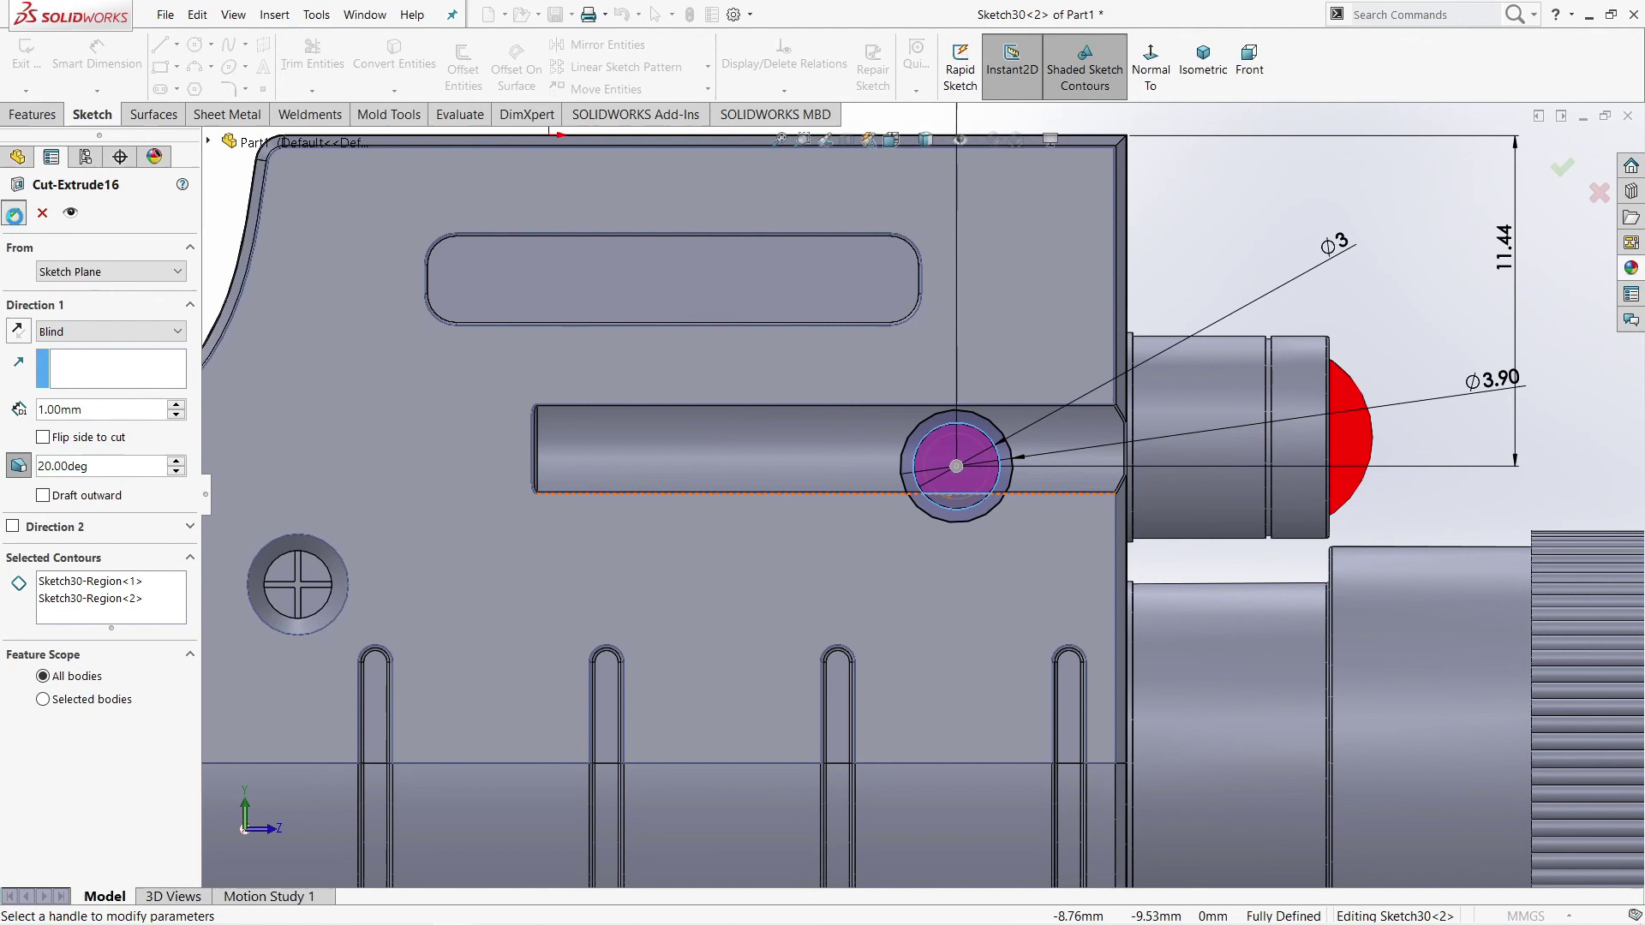
pyautogui.scroll(6, 937, 600)
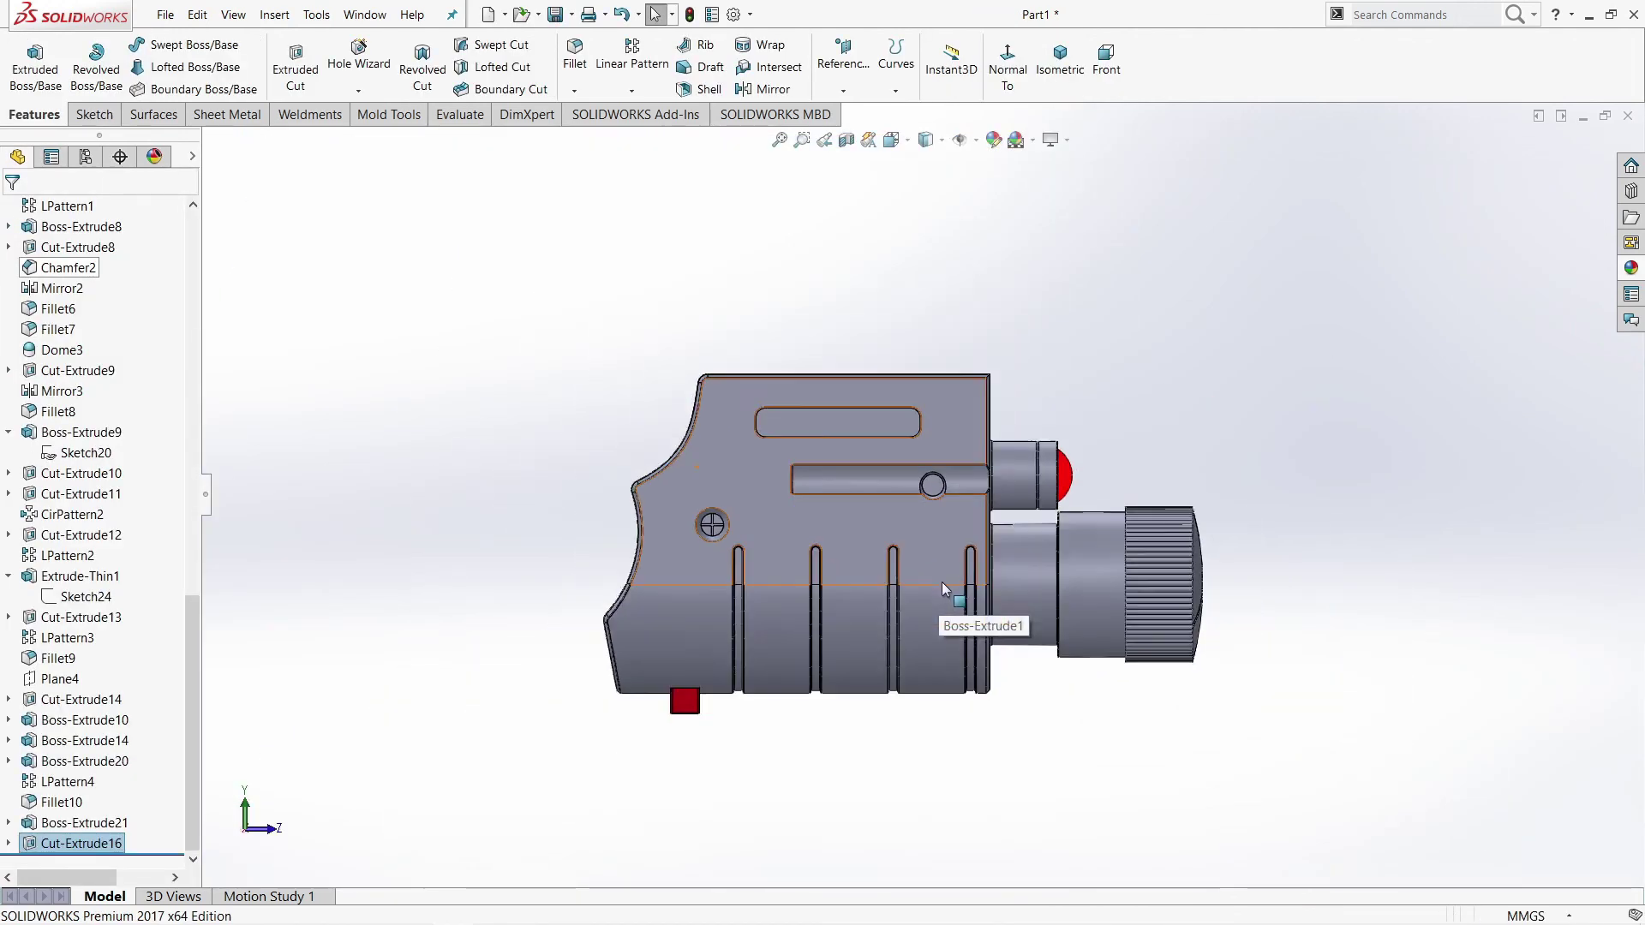
pyautogui.scroll(-1, 924, 465)
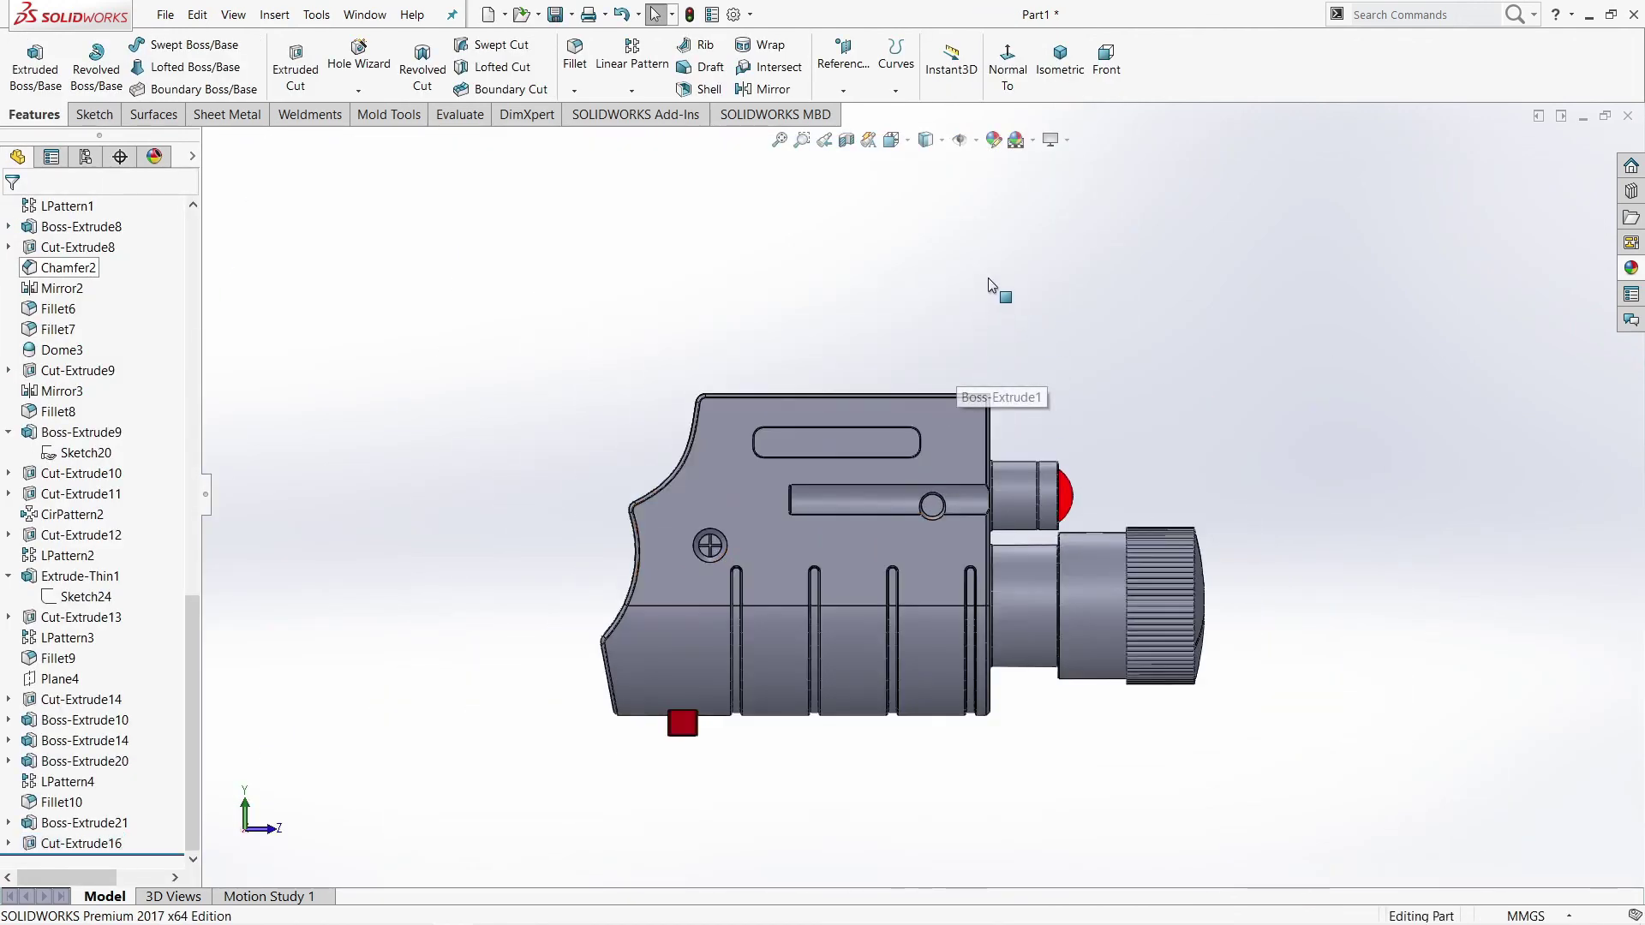
# Step: Apply the black PW-MT11000 textured plastic appearance to the whole part
pyautogui.click(993, 140)
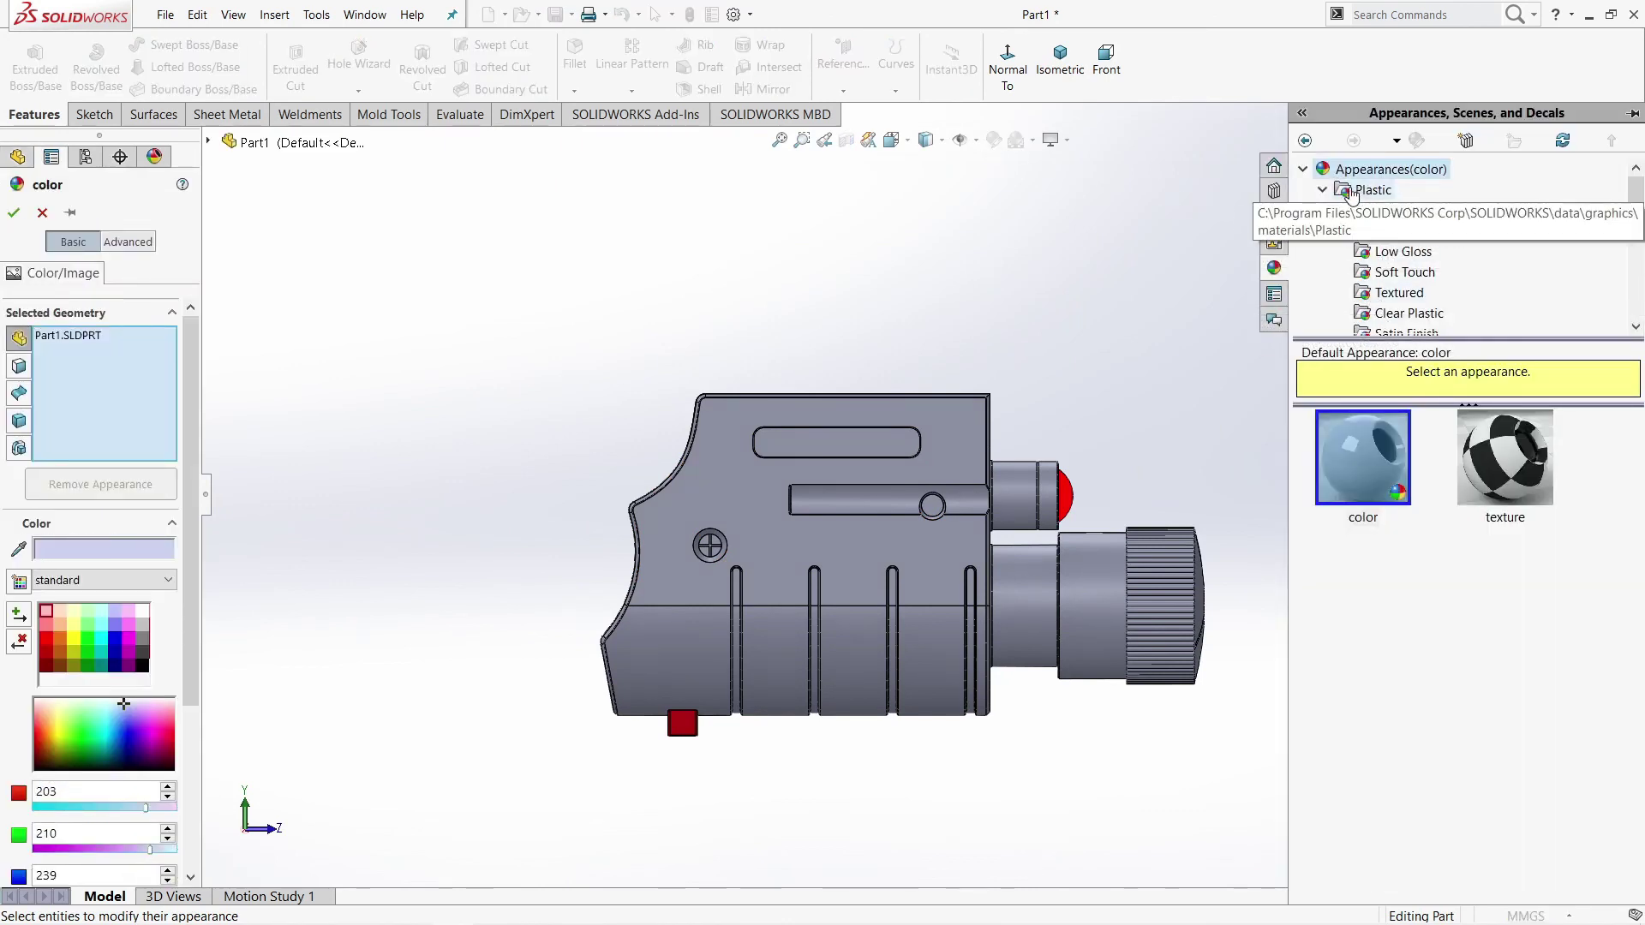
pyautogui.click(1379, 294)
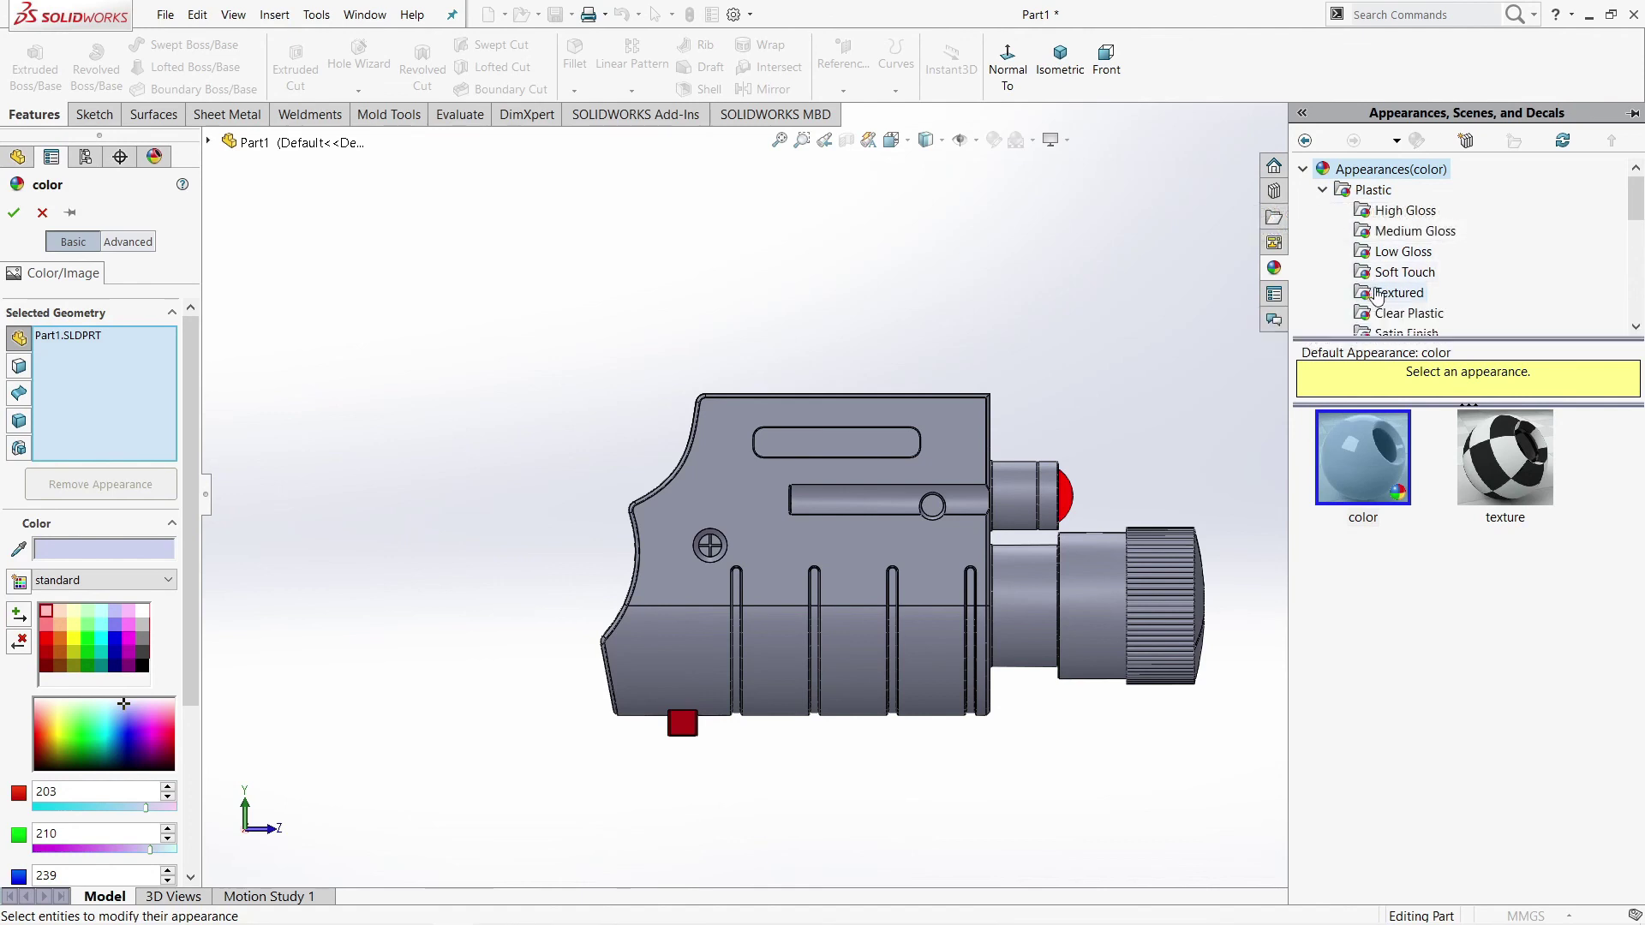
pyautogui.click(1349, 462)
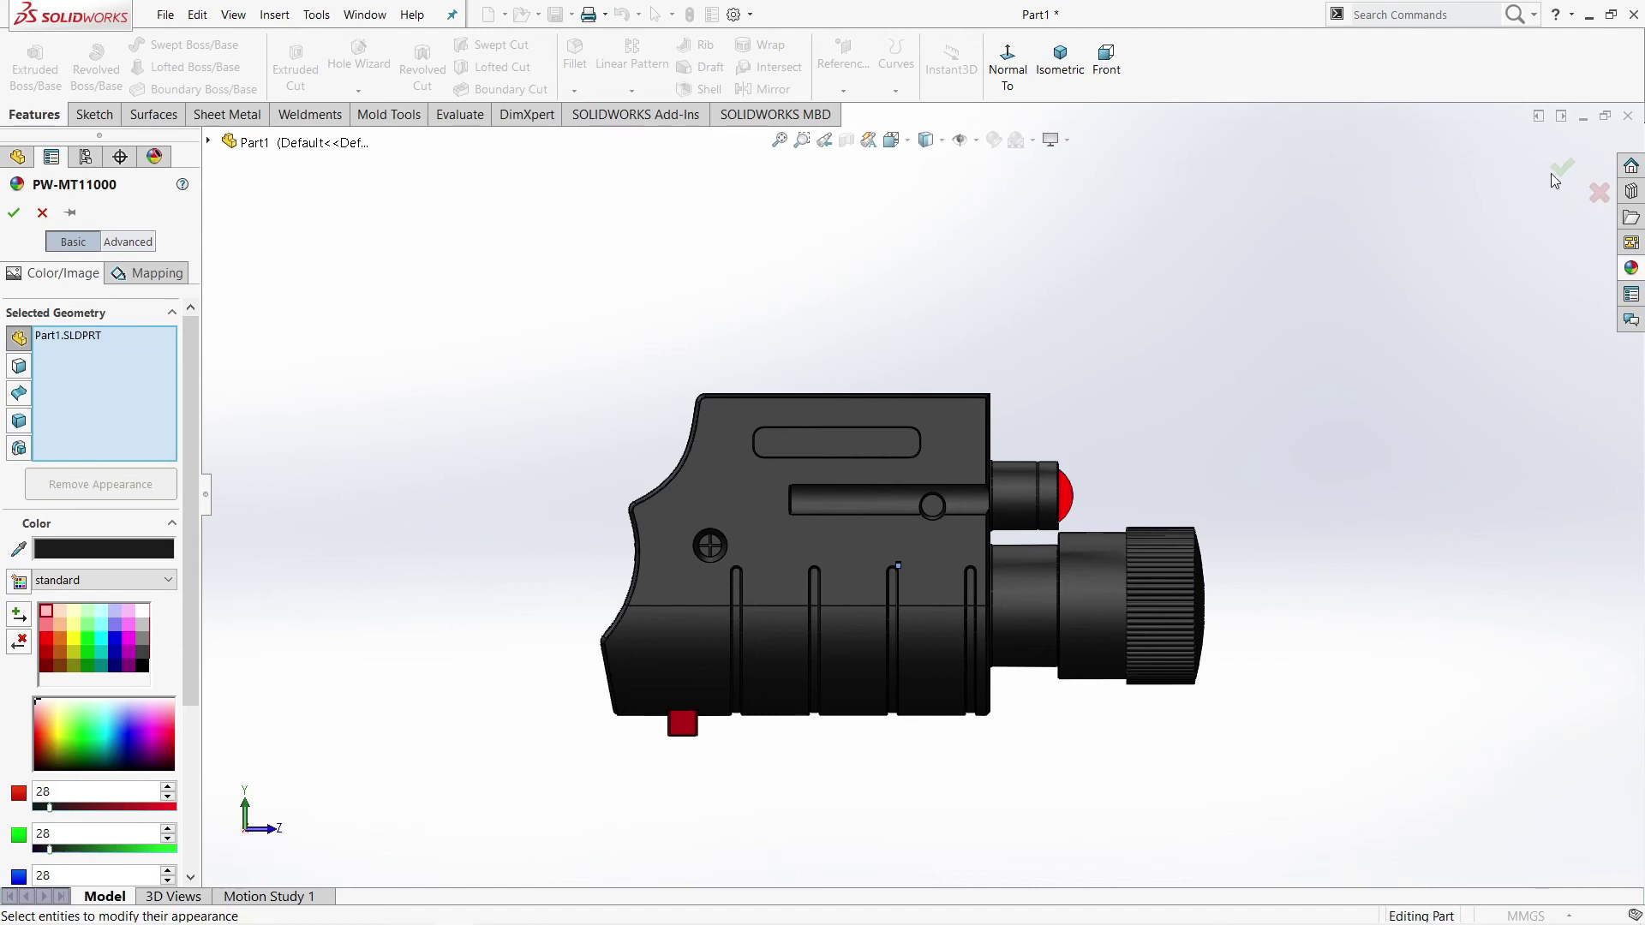
pyautogui.click(1560, 168)
pyautogui.moveTo(1067, 306)
pyautogui.mouseDown(button='middle')
pyautogui.moveTo(955, 472)
pyautogui.moveTo(1087, 125)
pyautogui.mouseUp(button='middle')
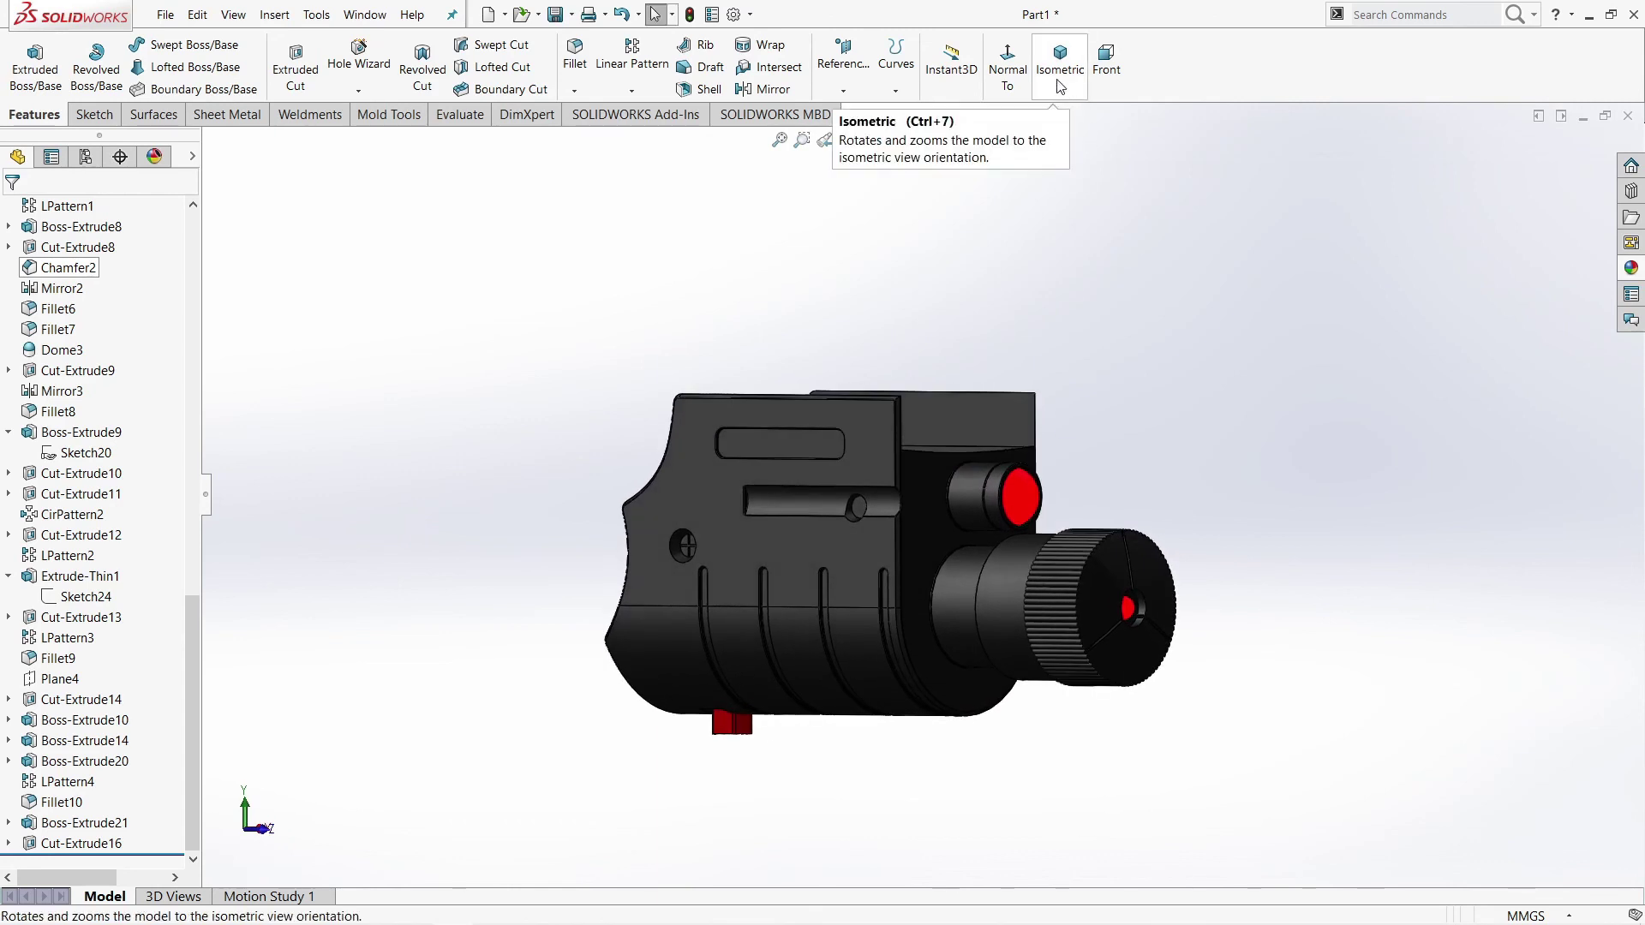
# Step: Switch to a head-on standard view, then play the Motion Study 1 animation
pyautogui.press('space')
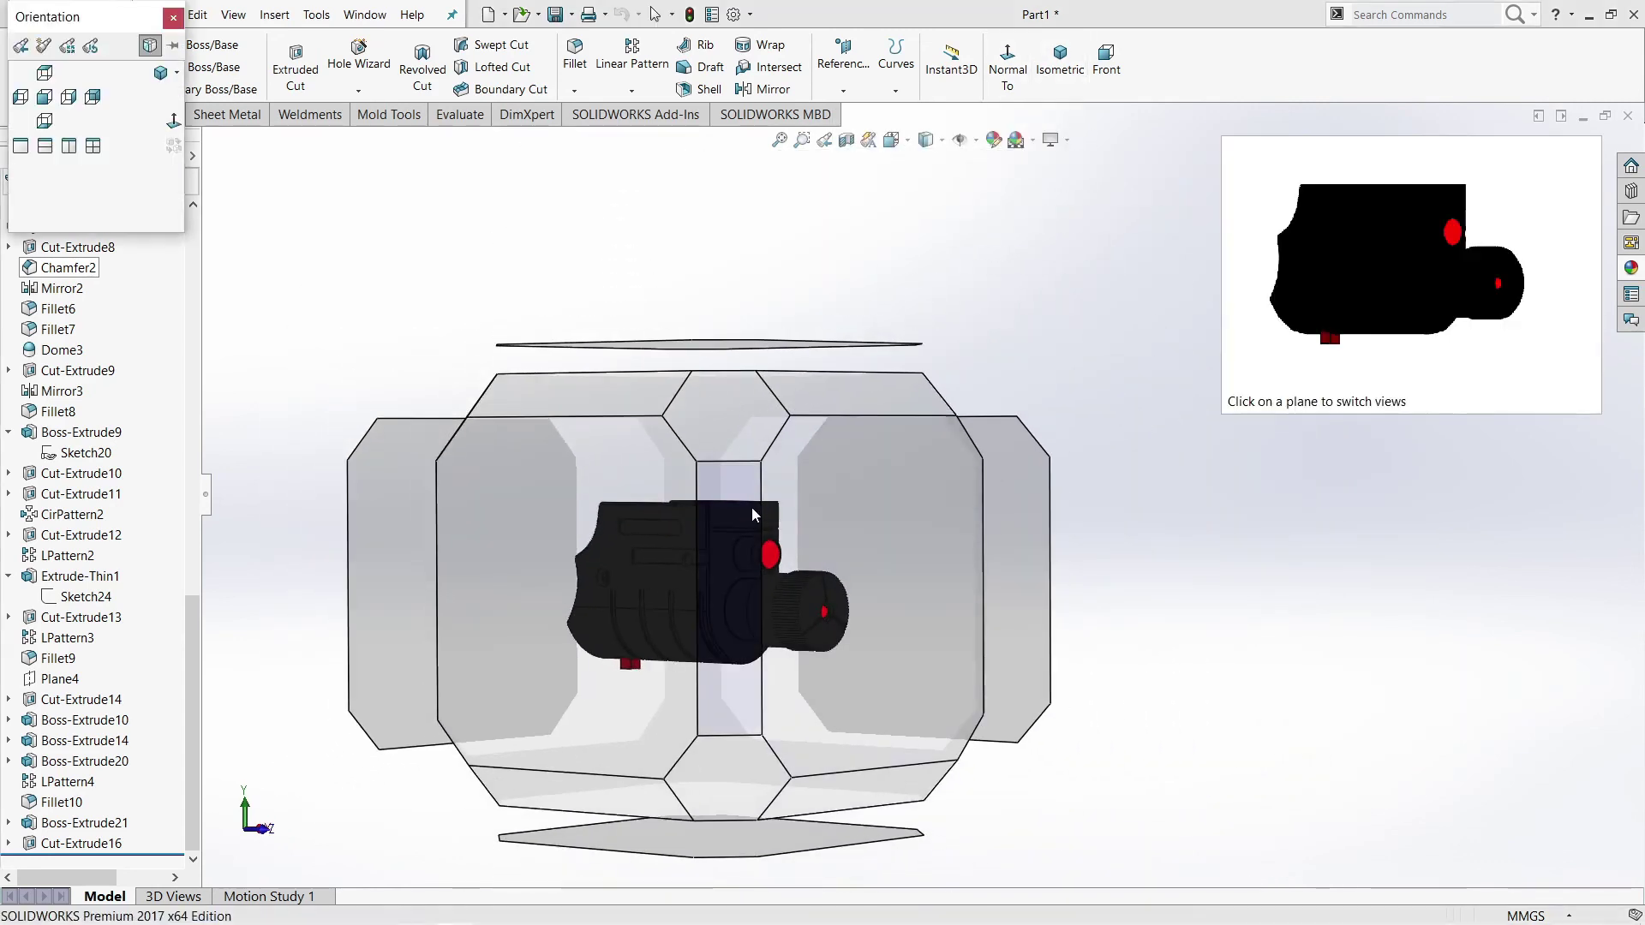
pyautogui.click(751, 508)
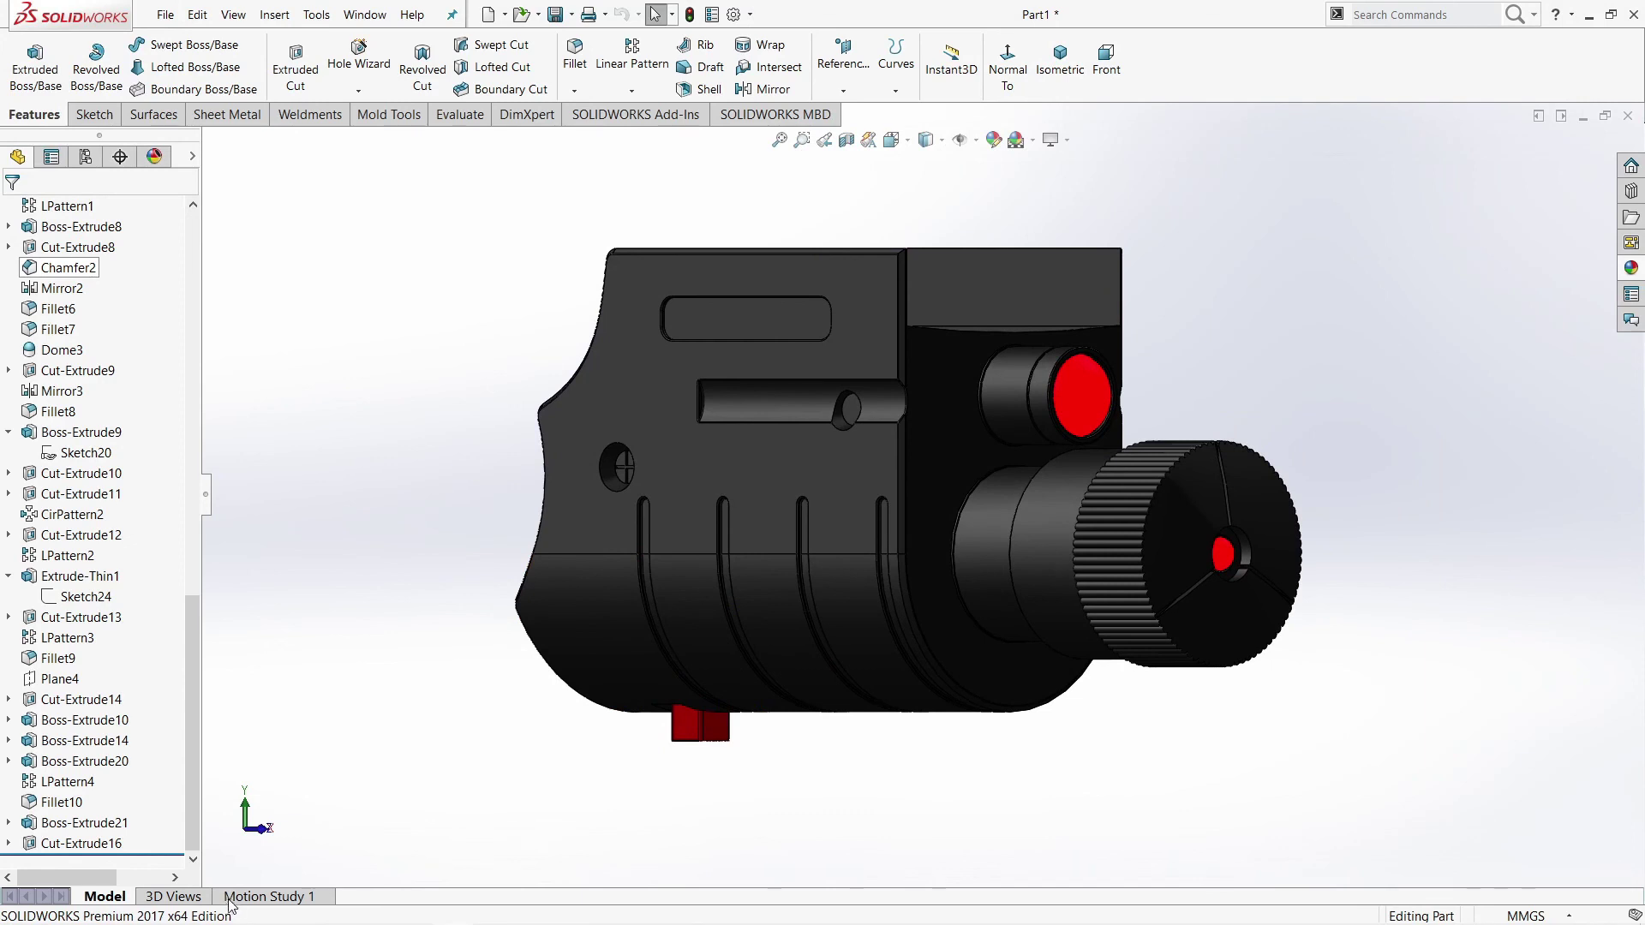
pyautogui.click(232, 896)
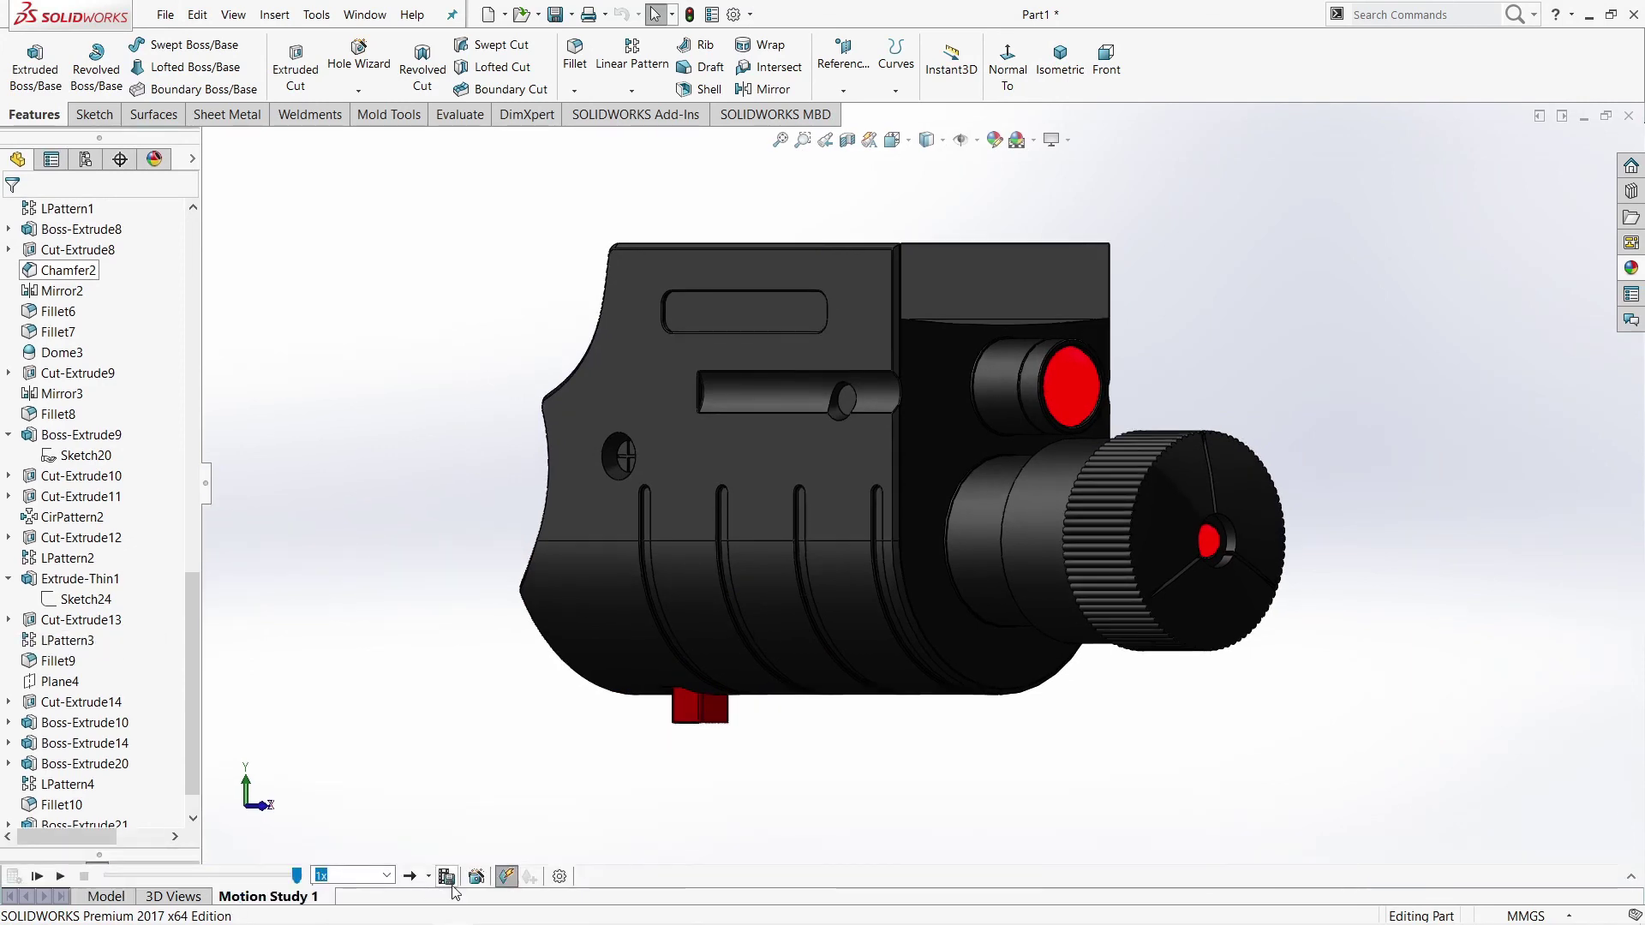
pyautogui.click(61, 876)
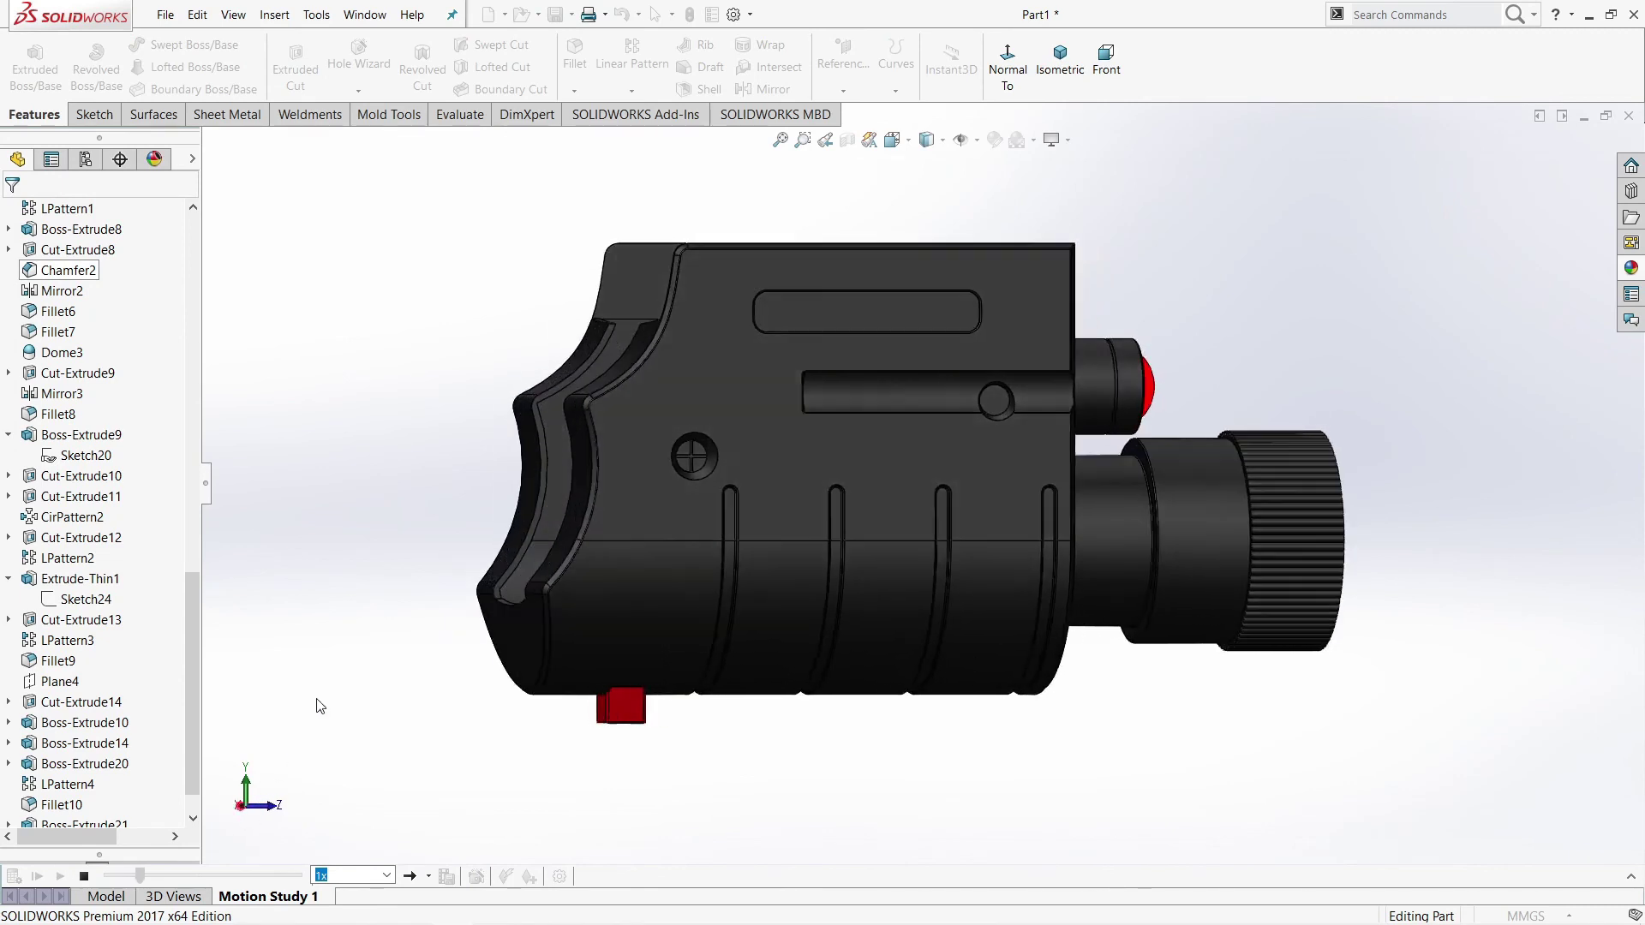